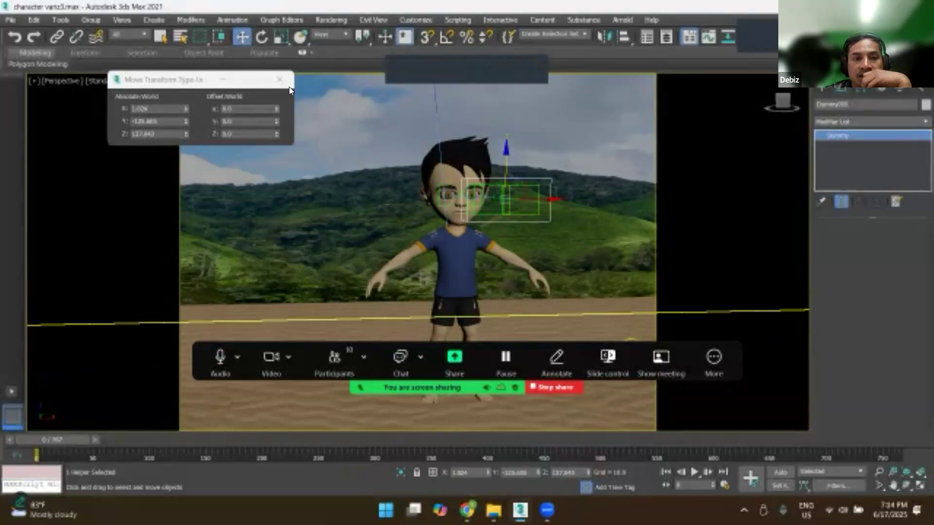
Step: Close the transform type-in and shift the eye-control dummy sideways in front of the character to about X -6.5
click(285, 79)
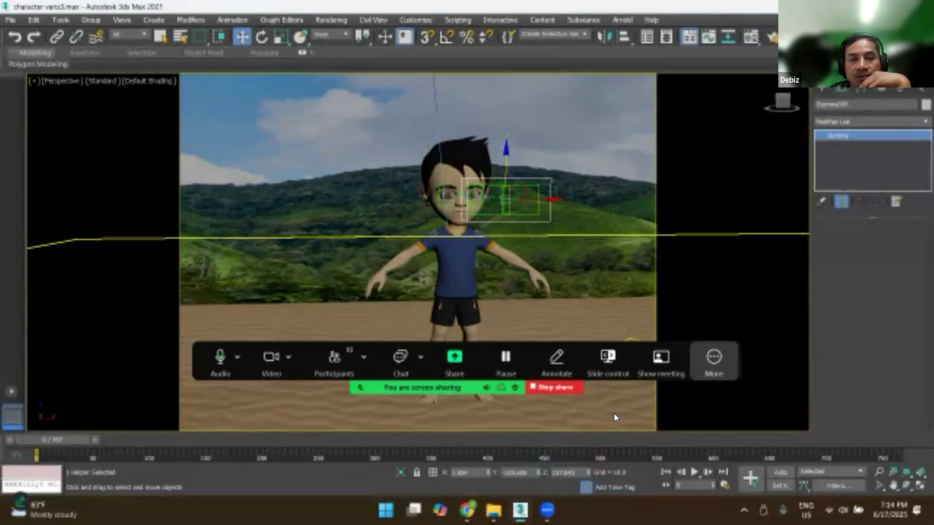
drag(613, 203, 563, 248)
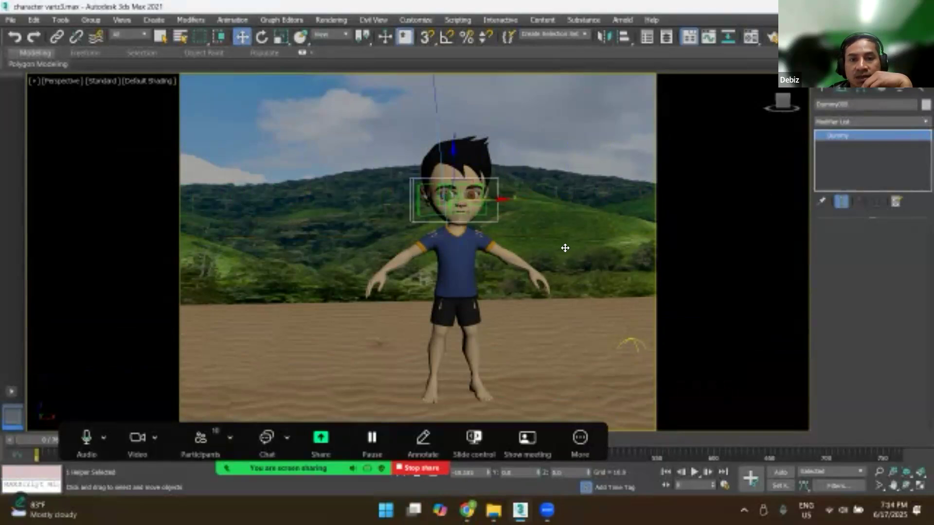
drag(514, 153, 540, 166)
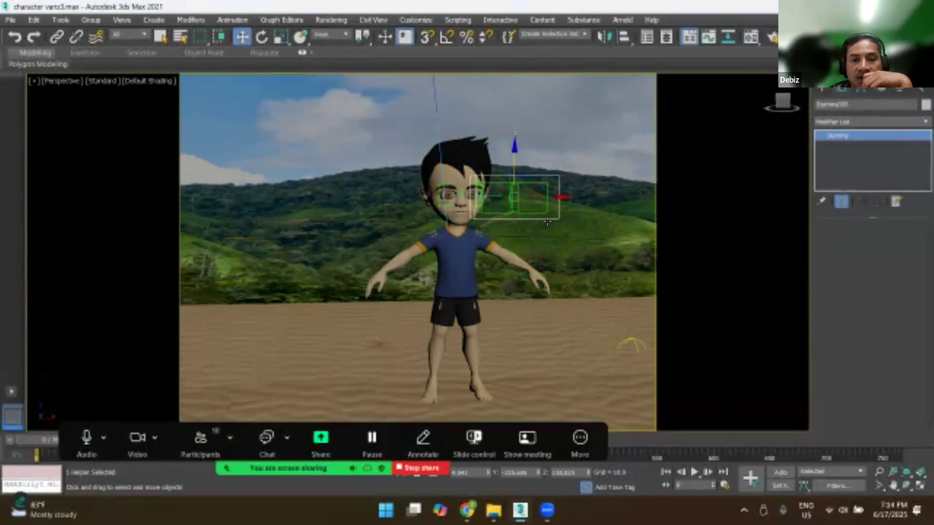
drag(559, 198, 527, 202)
scroll(465, 193, up, 5)
scroll(465, 193, up, 5)
scroll(465, 193, down, 5)
alt+middle_drag(446, 152, 453, 174)
scroll(453, 175, down, 6)
middle_drag(515, 215, 501, 291)
scroll(475, 273, up, 3)
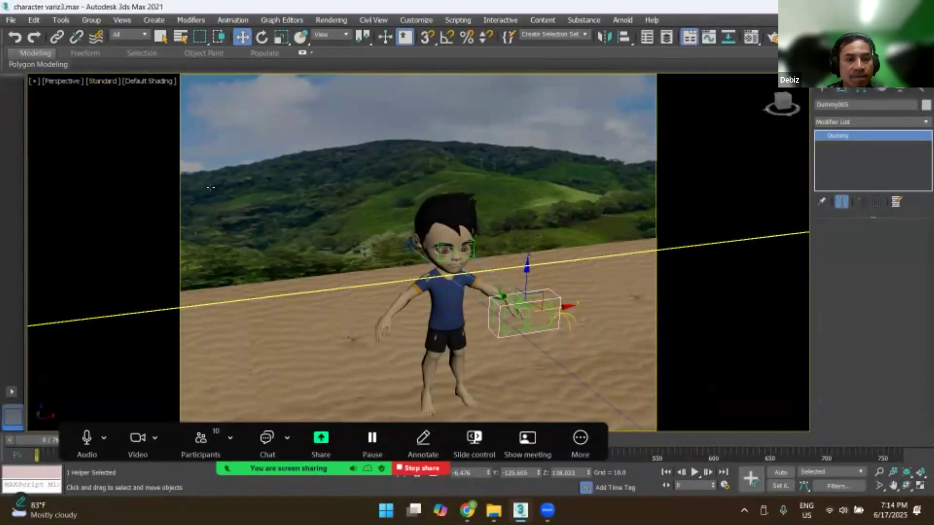
Step: Turn off the safe frames in the perspective view
click(100, 81)
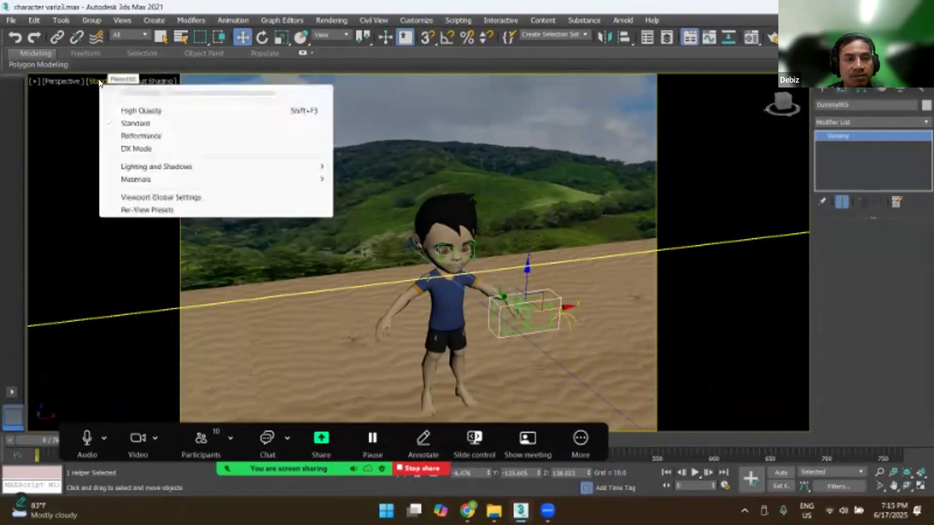
click(60, 81)
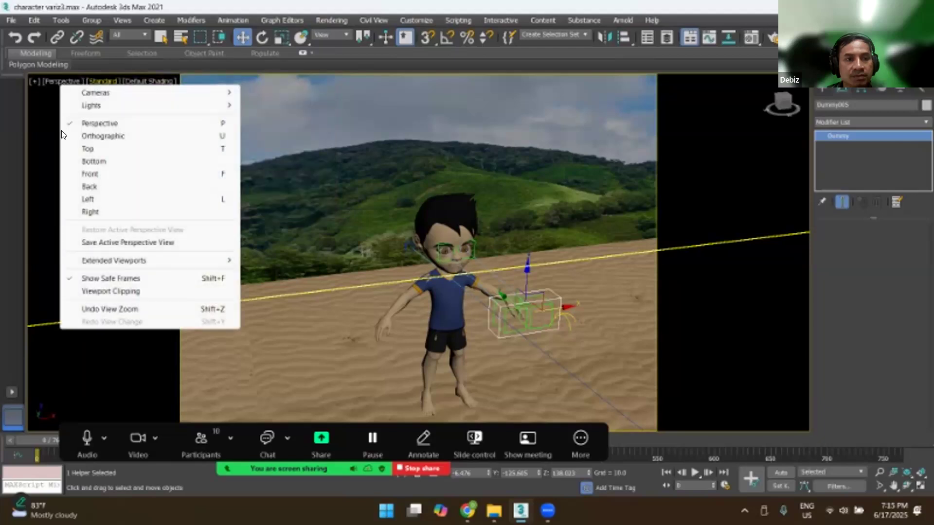
click(89, 278)
scroll(468, 209, down, 2)
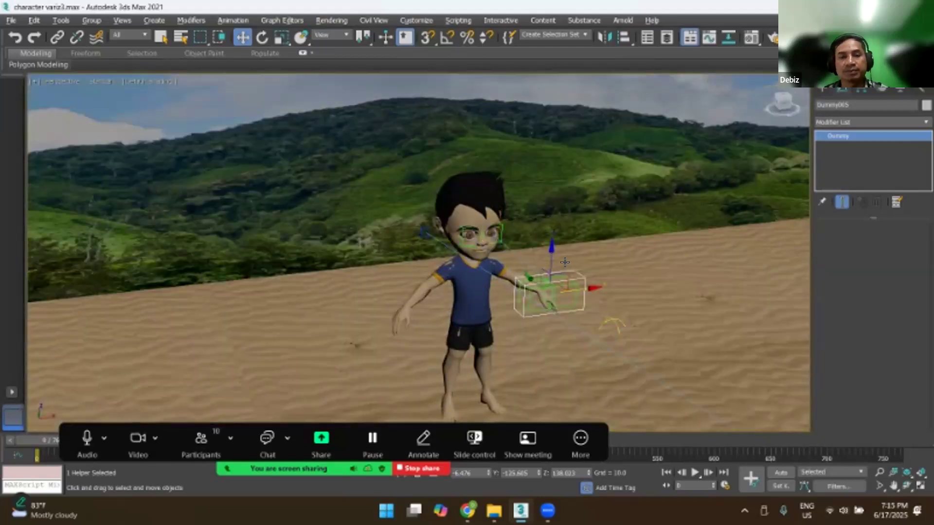
middle_drag(496, 255, 554, 255)
scroll(554, 255, down, 2)
scroll(564, 243, up, 5)
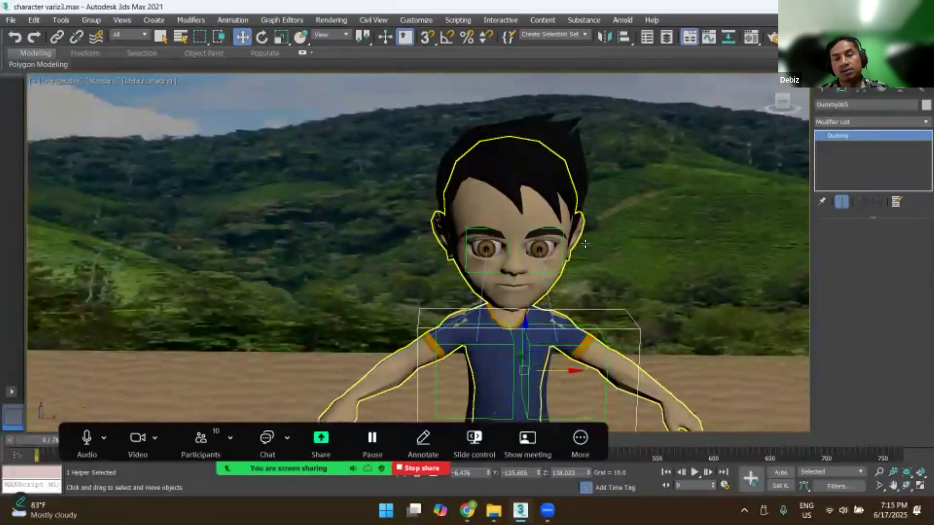
scroll(582, 228, down, 4)
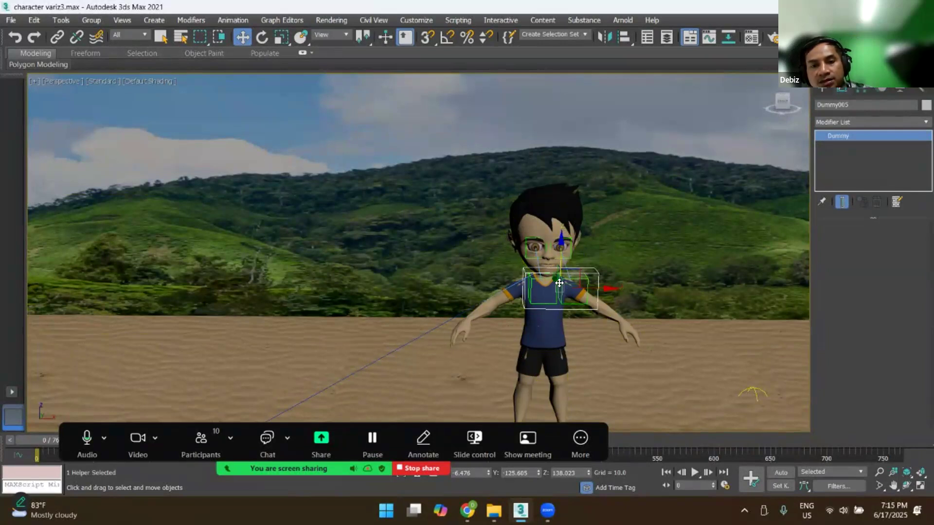
Step: Raise the eye-control dummy to about Z 156.8 so the character's eyes follow it
drag(560, 246, 542, 201)
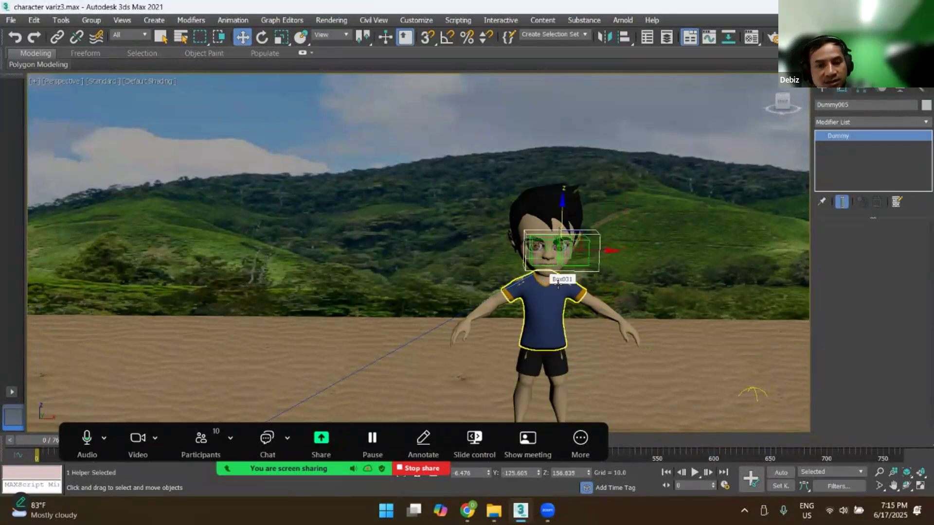
scroll(556, 284, up, 4)
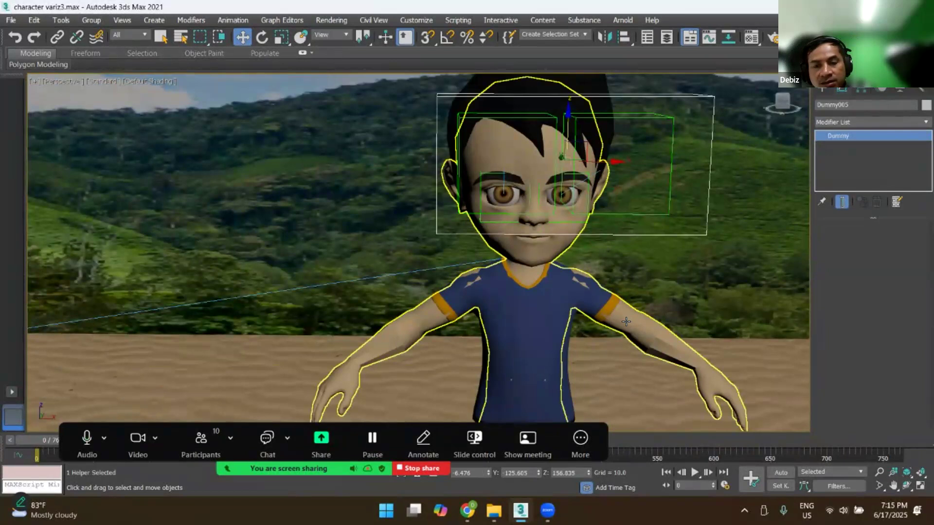
scroll(626, 322, down, 5)
alt+middle_drag(626, 321, 502, 300)
scroll(502, 301, up, 3)
scroll(503, 300, up, 2)
scroll(502, 301, down, 2)
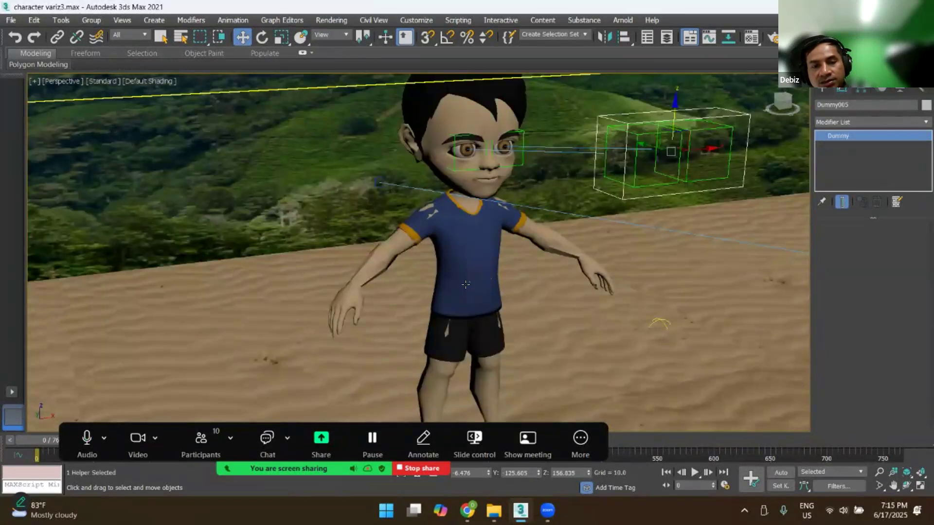
Step: Select the character's body mesh and isolate it from the clothes, hair and background
click(394, 250)
scroll(394, 250, down, 2)
alt+middle_drag(394, 250, 501, 232)
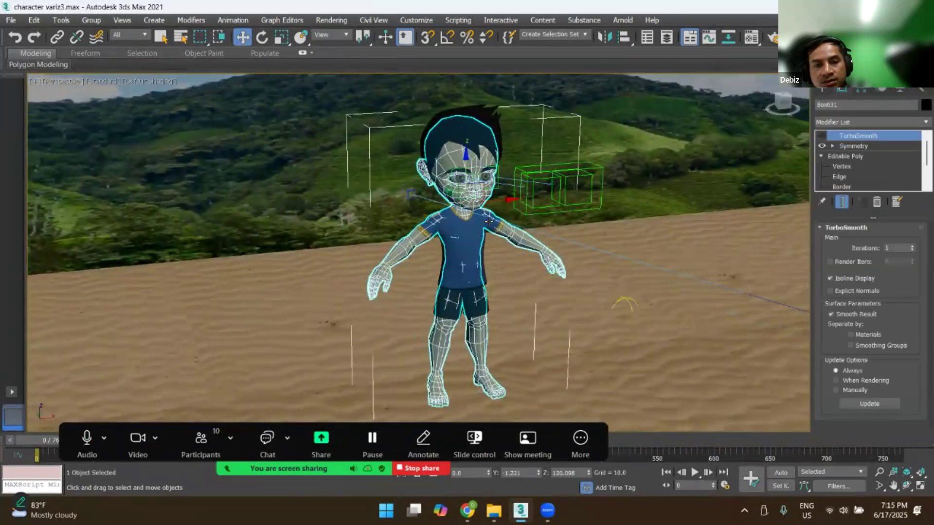
right_click(464, 168)
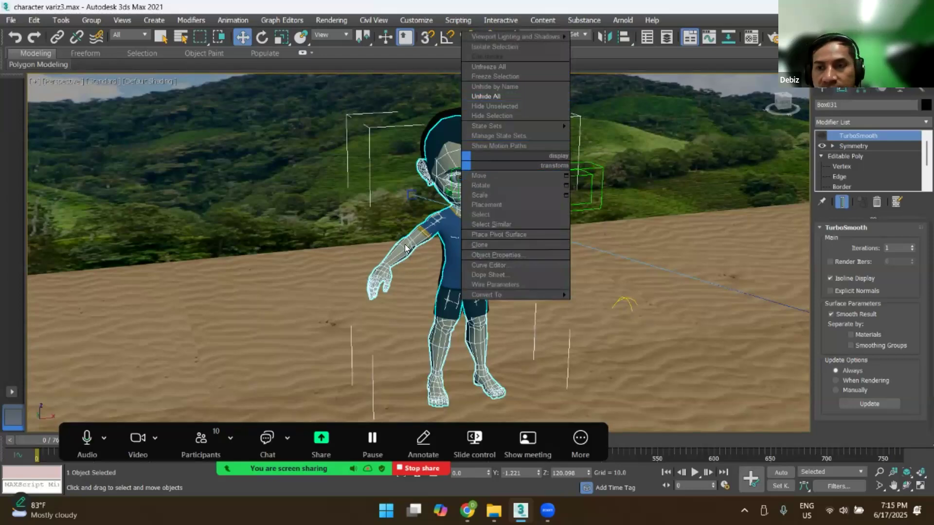
click(448, 234)
right_click(411, 234)
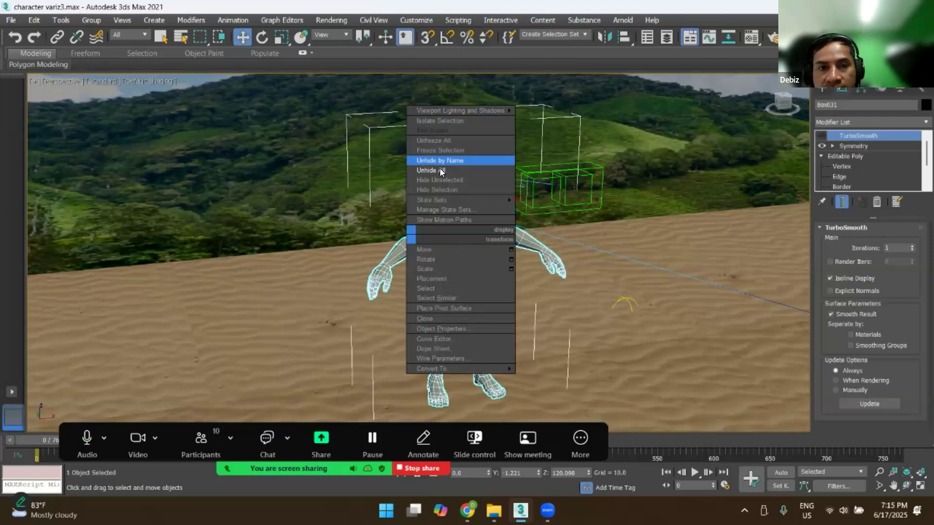
click(449, 121)
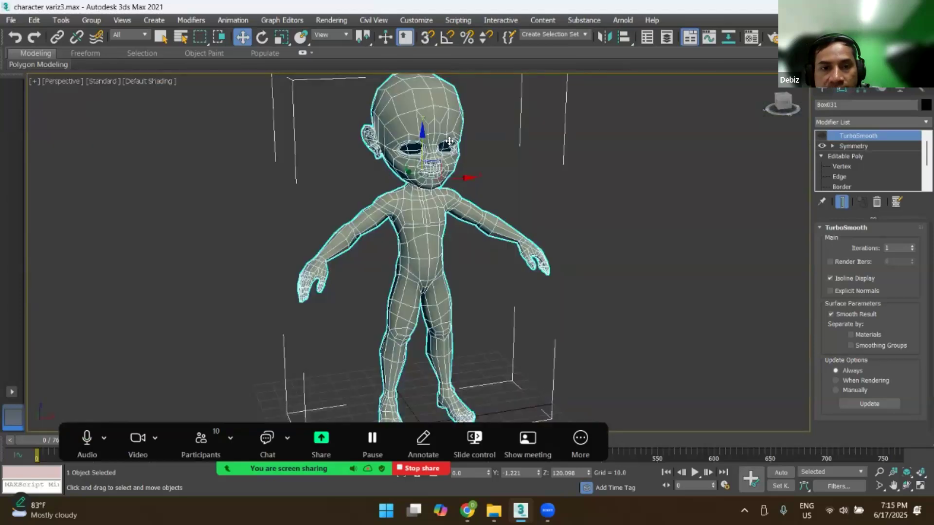
Step: Examine the isolated body mesh from several angles, both shaded and selected with its wireframe showing
click(543, 193)
scroll(543, 194, down, 3)
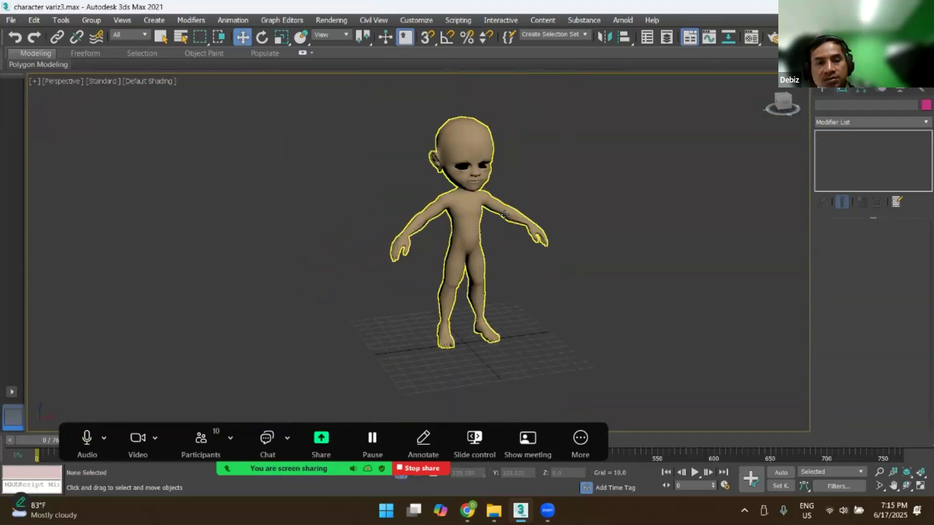
click(530, 213)
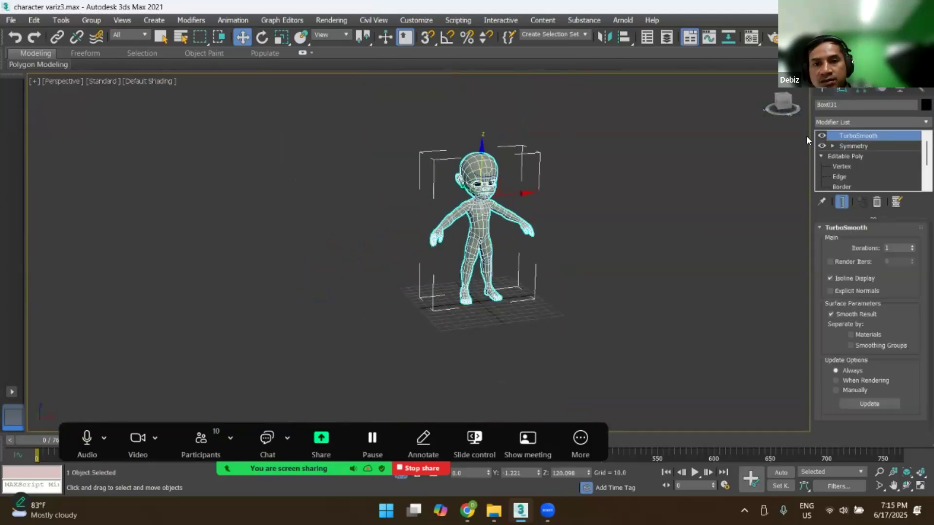
click(559, 214)
scroll(564, 215, up, 5)
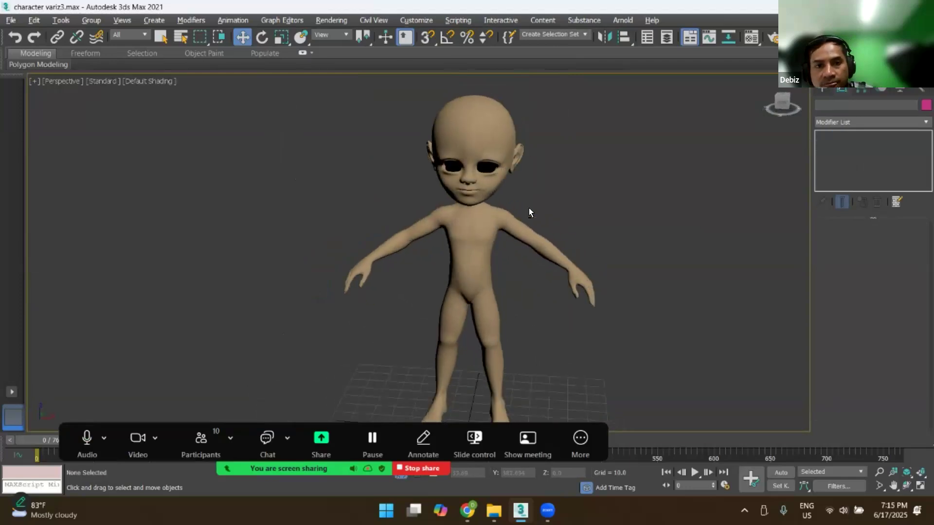
mouse_move(564, 200)
alt+middle_down()
mouse_move(634, 211)
mouse_move(541, 221)
mouse_move(574, 214)
mouse_move(567, 205)
alt+middle_up()
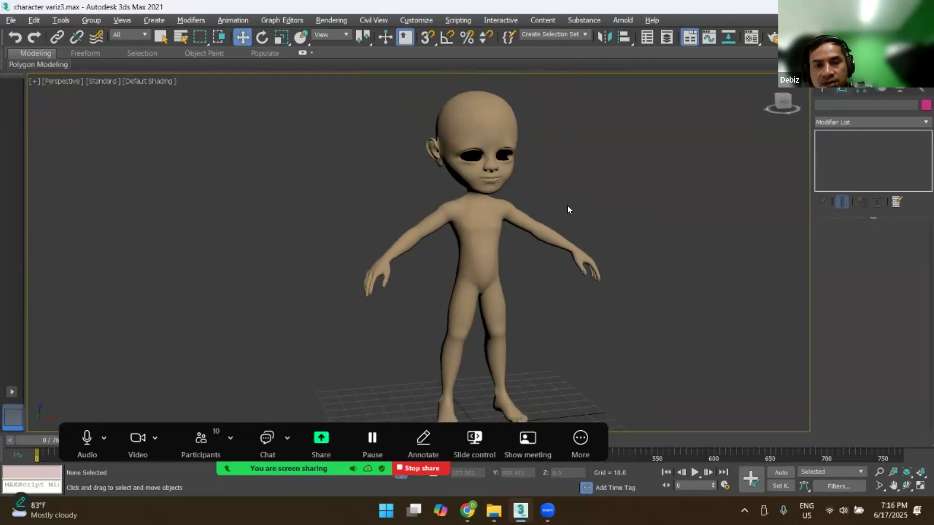
click(531, 223)
scroll(579, 220, down, 4)
scroll(548, 242, up, 6)
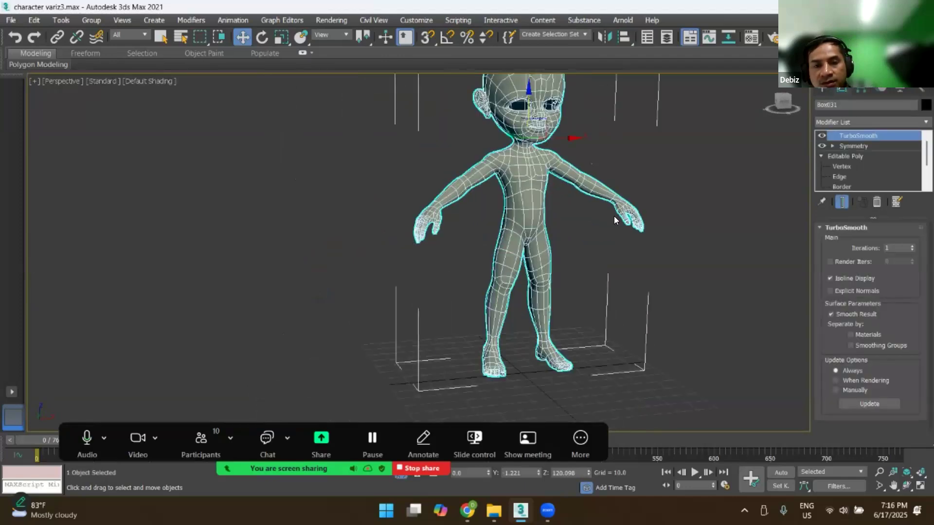
scroll(614, 220, up, 3)
scroll(596, 264, down, 6)
alt+middle_drag(558, 232, 596, 263)
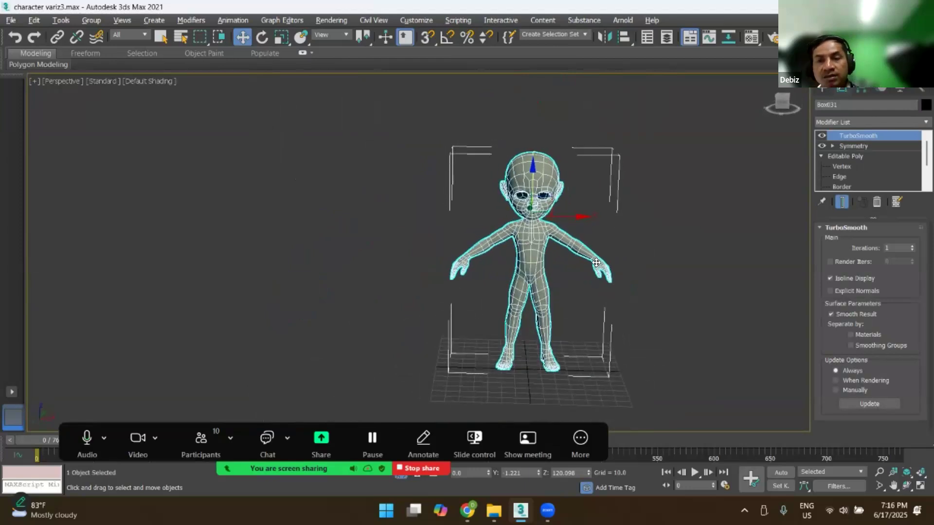
Step: Deselect the body mesh and frame the whole character in the Front view
click(822, 89)
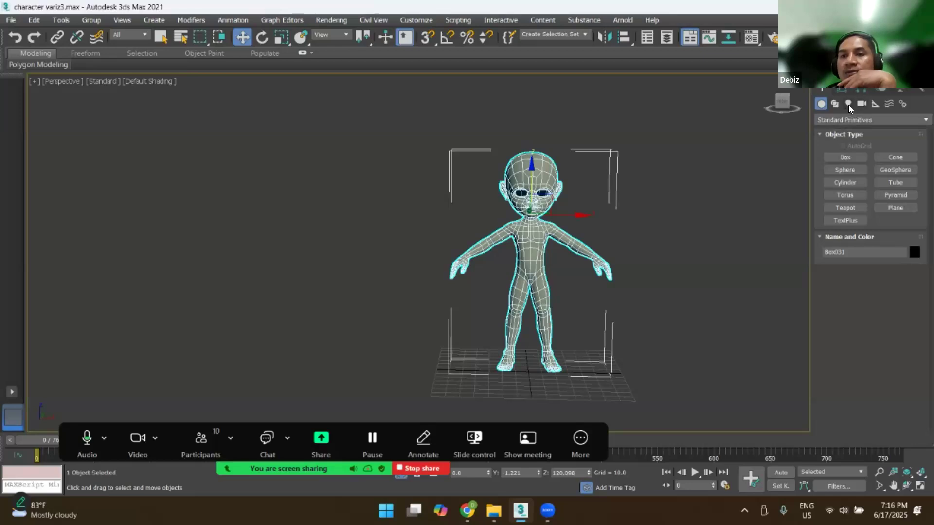
click(725, 171)
key(f)
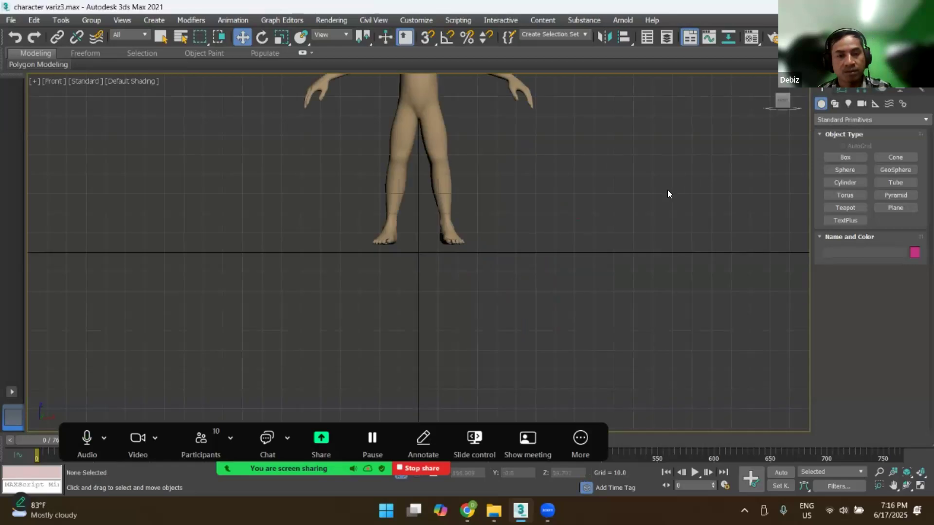
middle_drag(544, 243, 547, 294)
scroll(548, 292, down, 2)
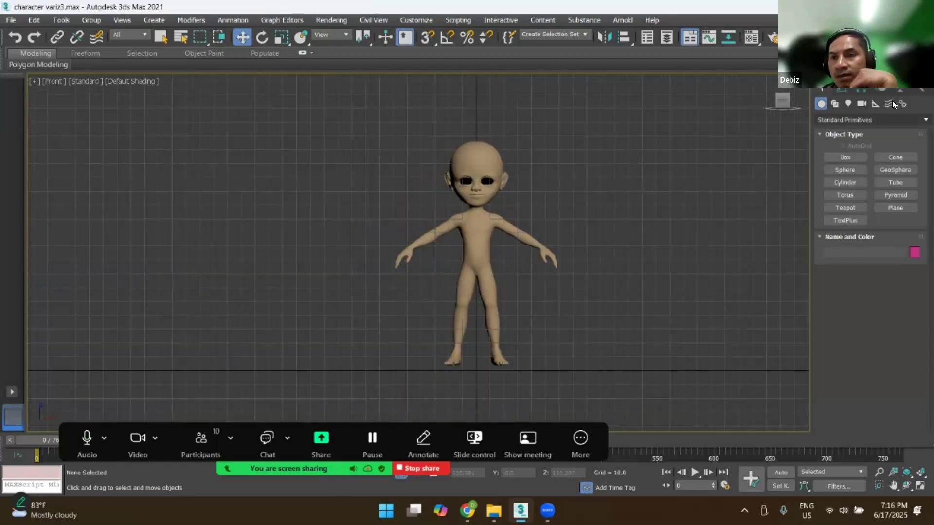
Step: Draw a chain of four bones with an end nub in the empty space beside the character, using the Bones system
click(864, 104)
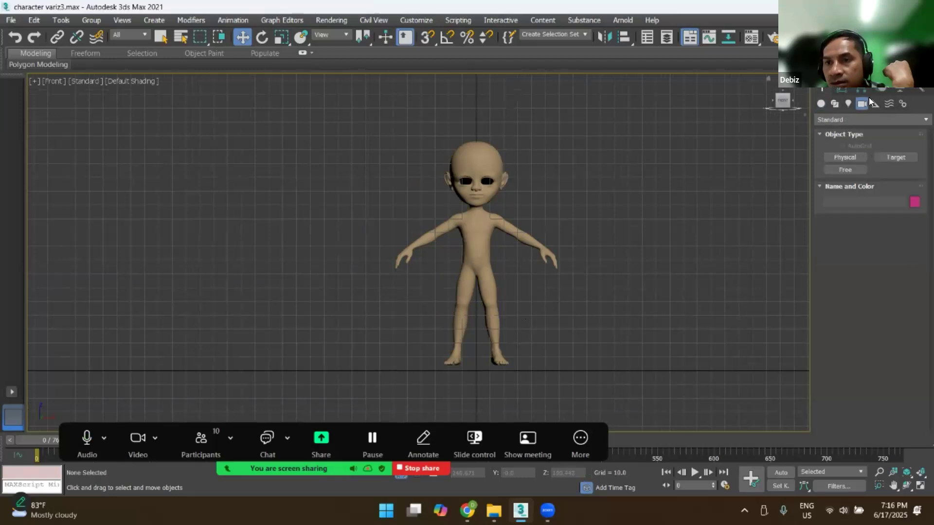
click(848, 102)
click(820, 104)
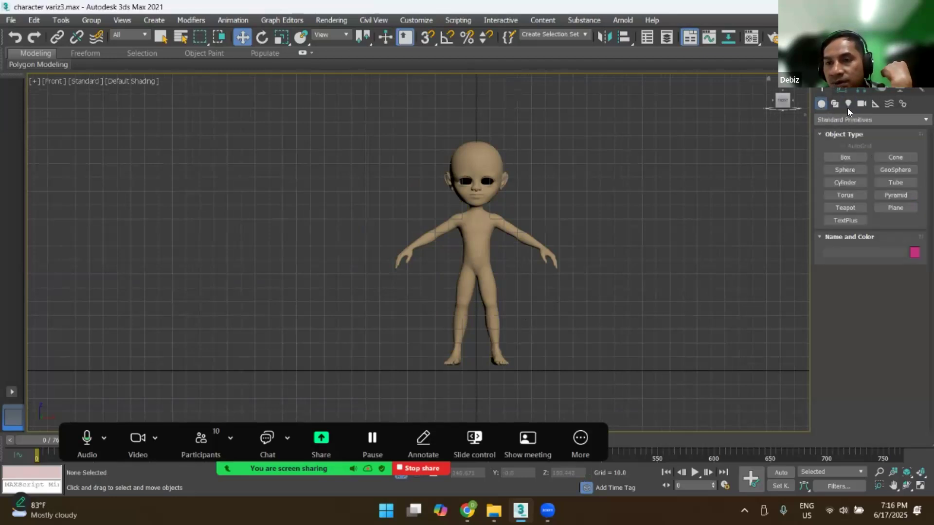
click(903, 103)
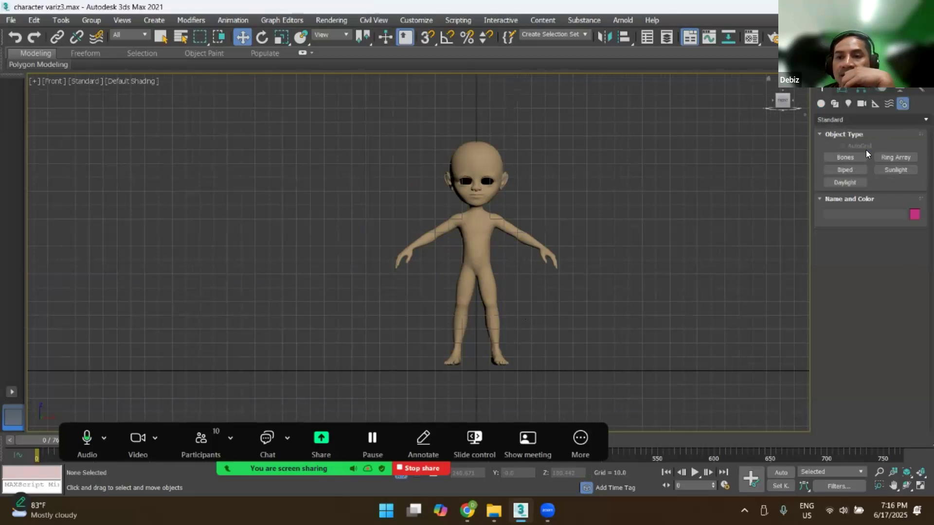
click(846, 157)
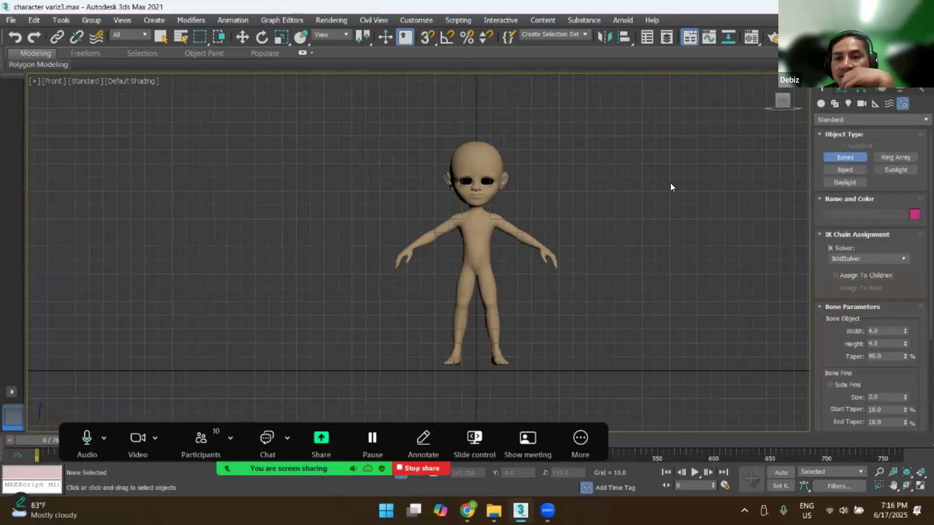
right_click(683, 219)
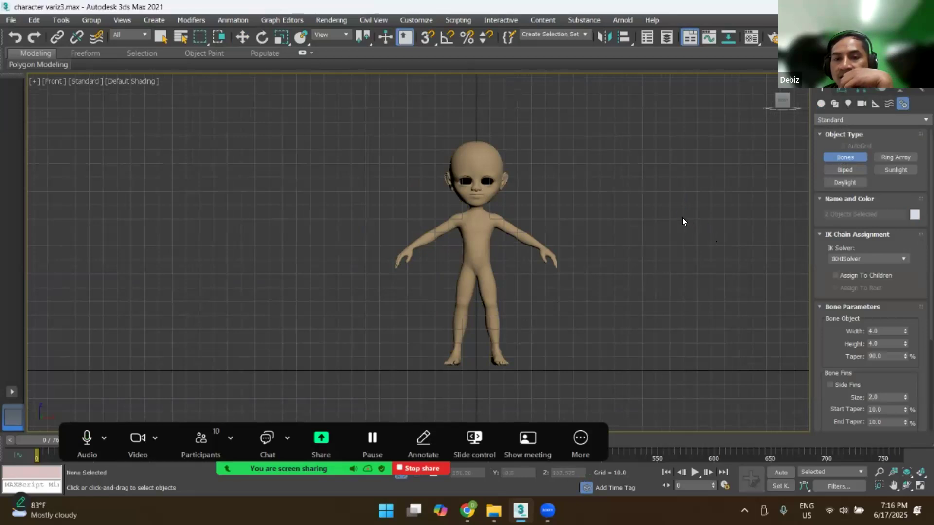
click(667, 187)
click(690, 268)
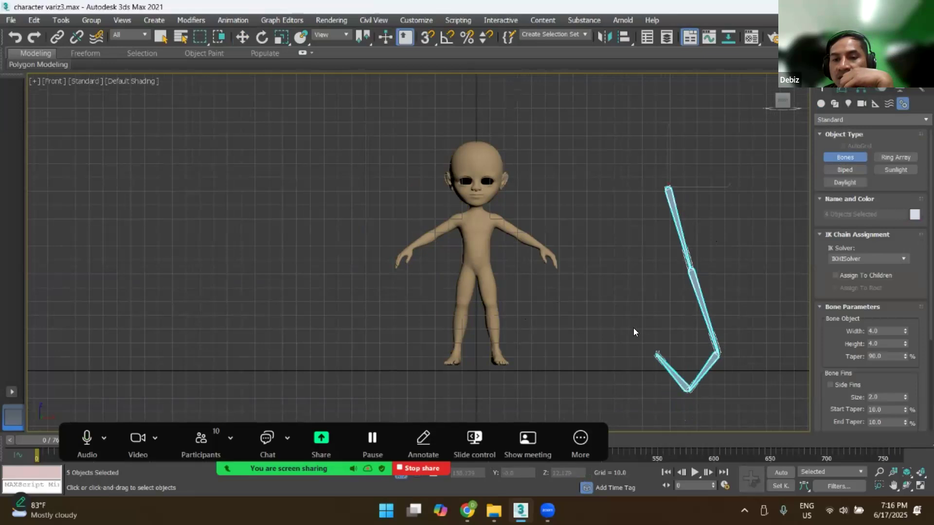
right_click(695, 286)
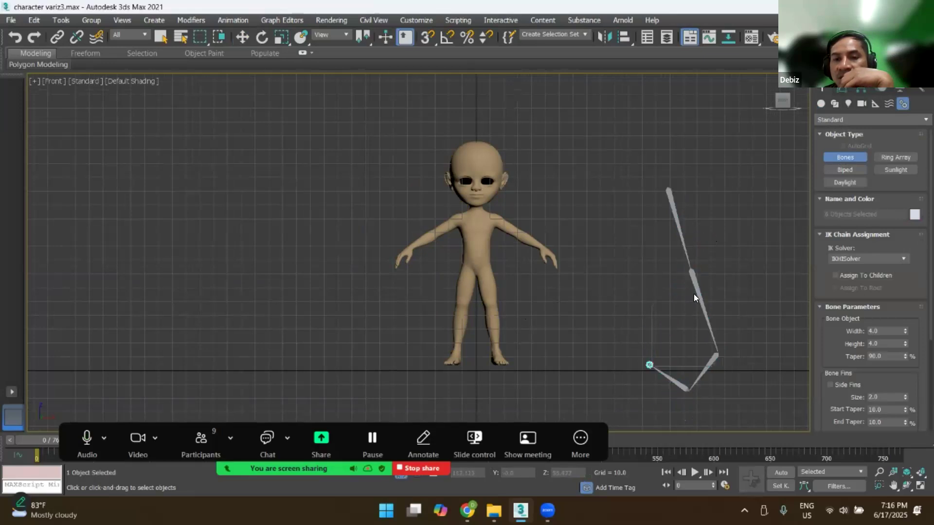
Step: Move the chain's root bone farther from the character in the Front view, and shift the end nub slightly downward
scroll(721, 289, up, 2)
middle_drag(624, 195, 611, 334)
scroll(600, 288, down, 2)
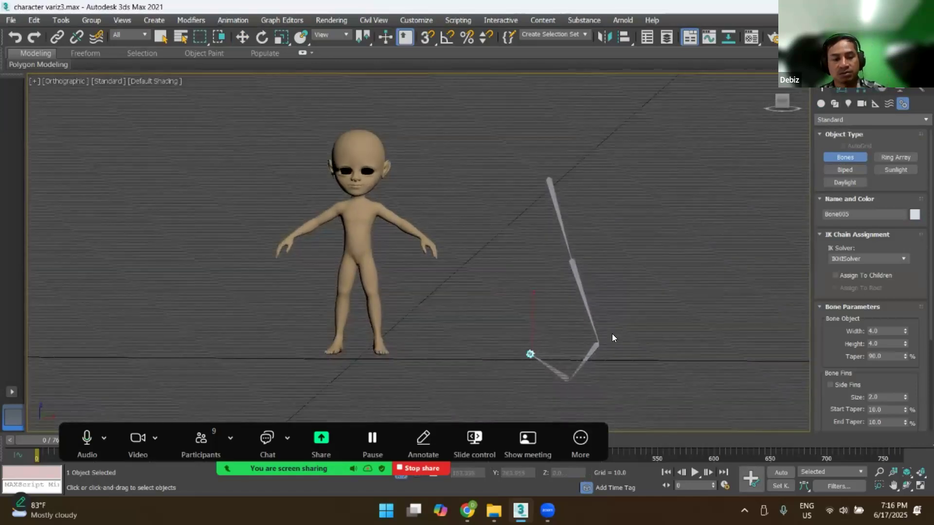
key(f)
key(z)
scroll(579, 273, down, 5)
scroll(580, 278, down, 8)
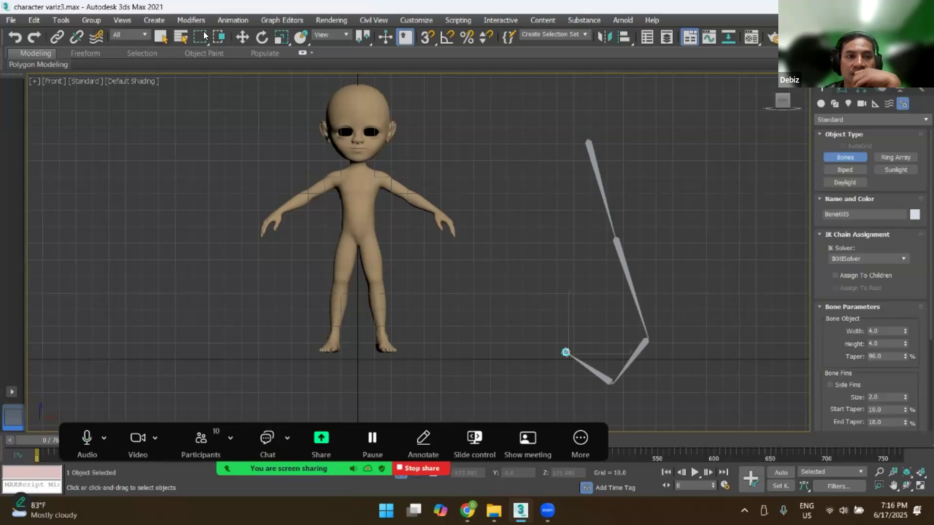
key(w)
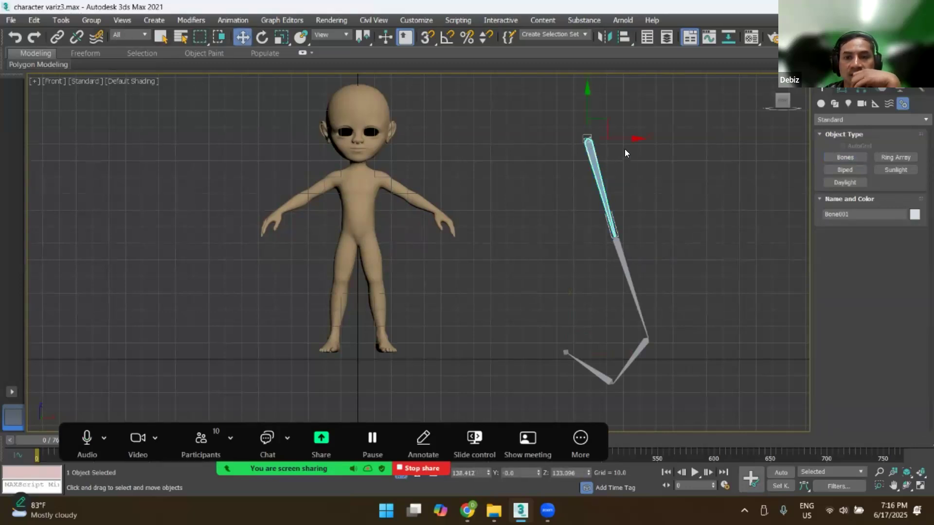
drag(627, 137, 663, 146)
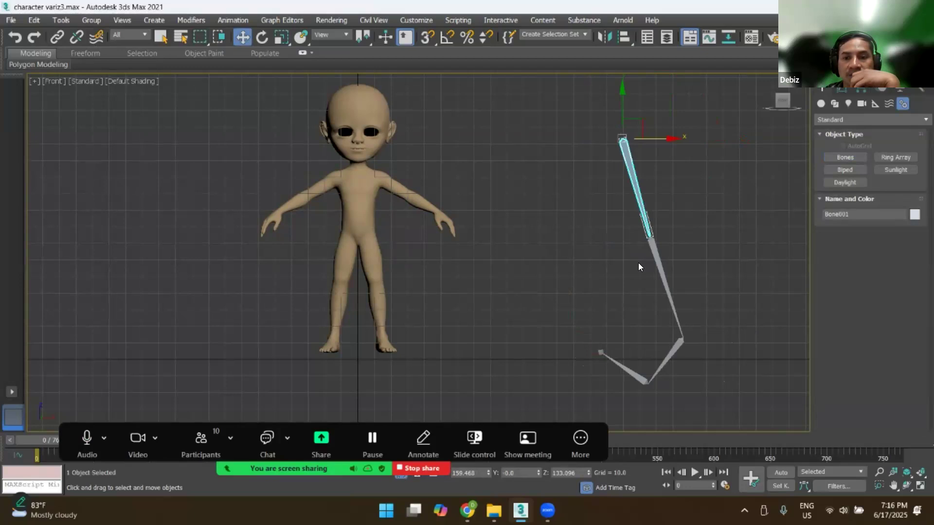
click(598, 353)
drag(487, 334, 619, 282)
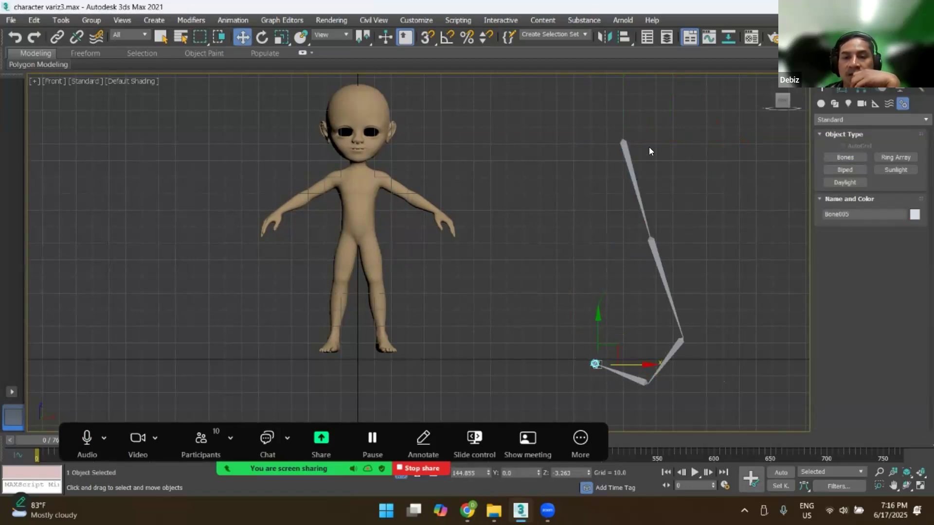
Step: Select the whole bone chain beside the character and delete it
click(634, 147)
click(624, 145)
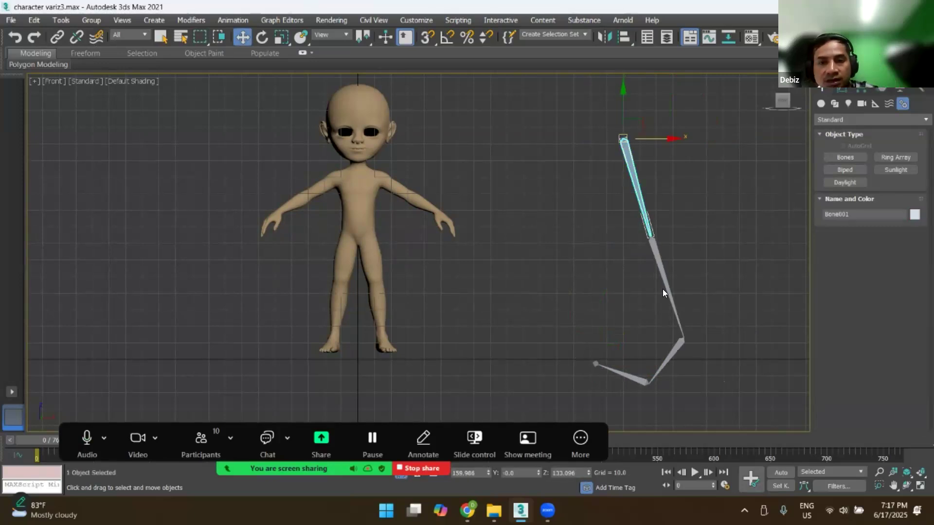
drag(571, 392, 574, 396)
key(Delete)
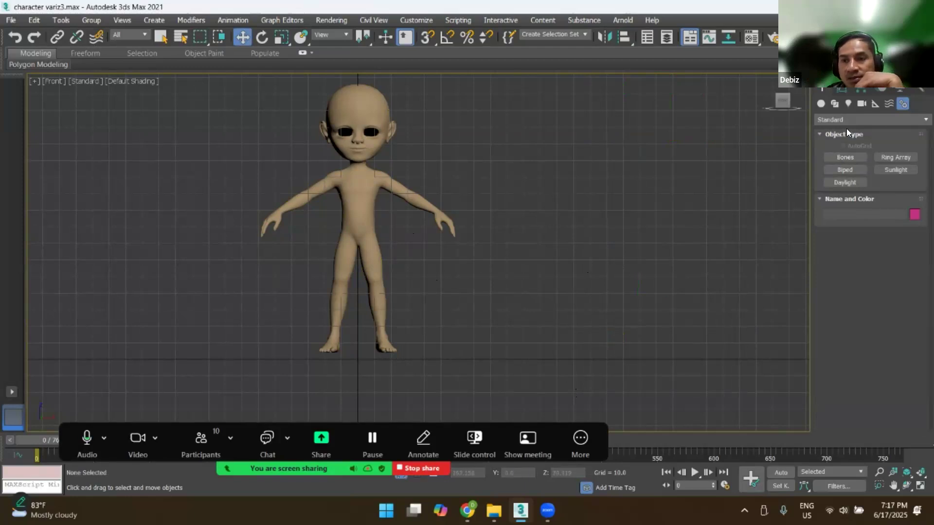
Step: Select the body mesh and end its isolation to bring back the whole scene
click(841, 90)
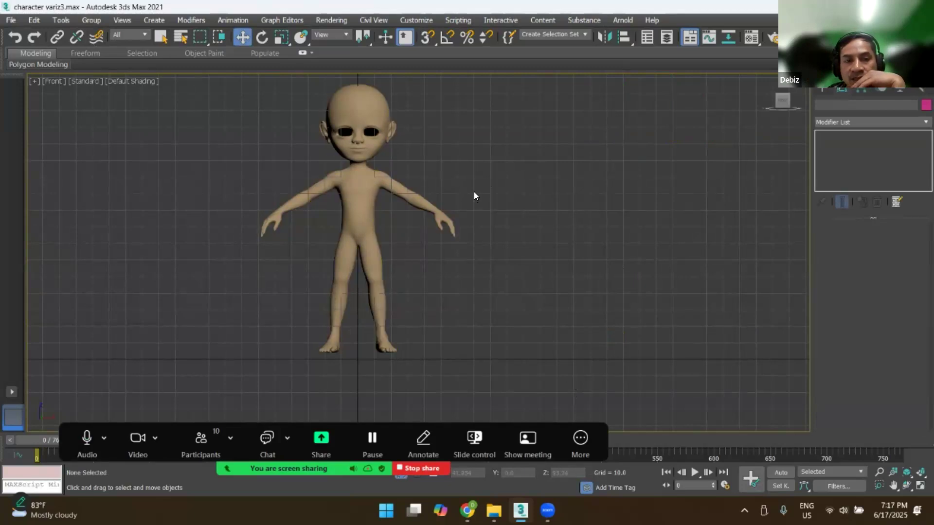
drag(483, 152, 269, 324)
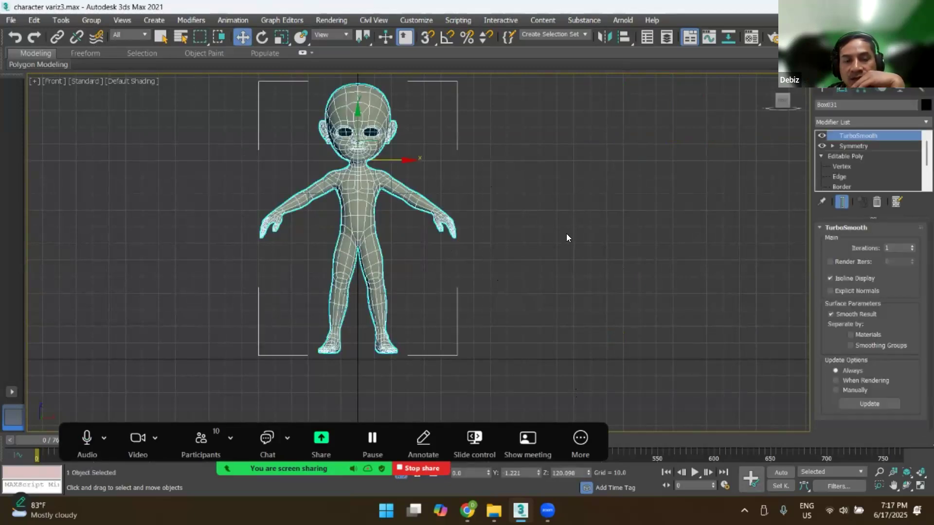
right_click(571, 219)
click(608, 150)
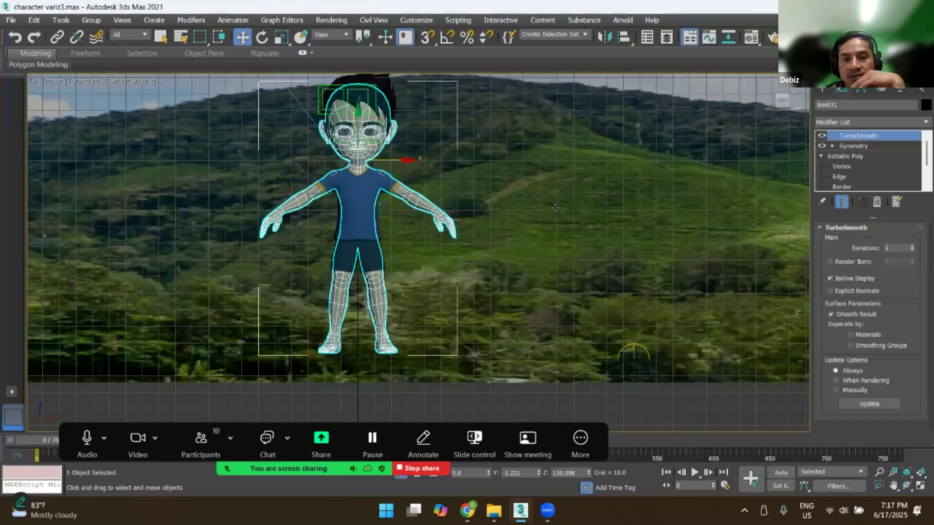
scroll(522, 208, down, 10)
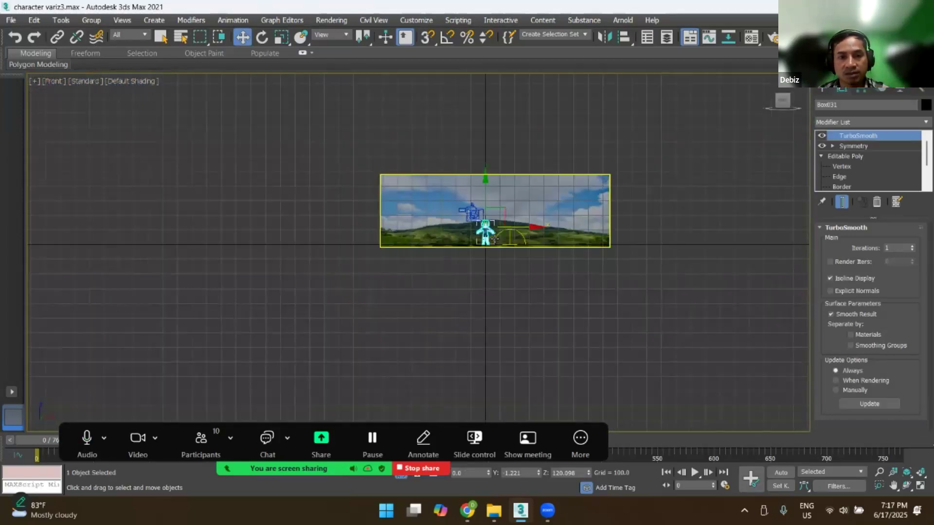
scroll(519, 240, up, 3)
Step: Unfreeze all objects and check the full scene with ground and backdrop in the Perspective view
right_click(555, 200)
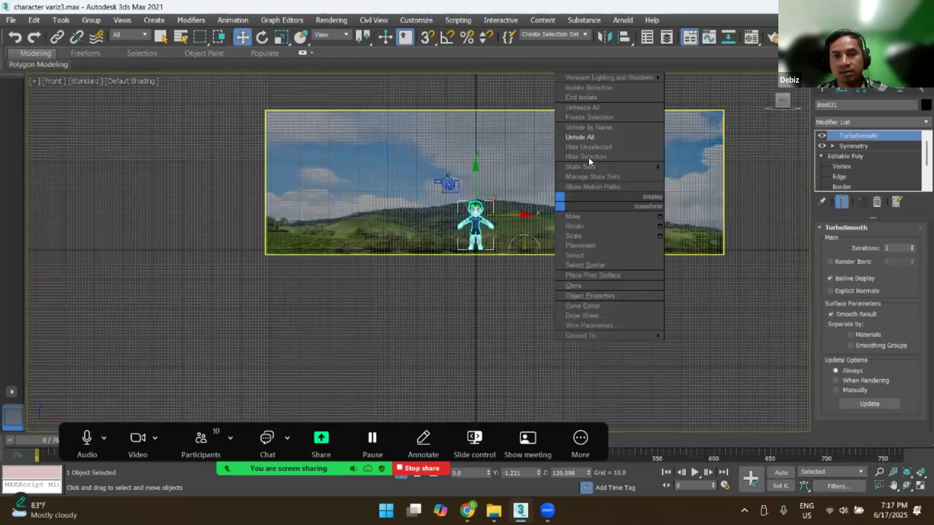
click(596, 108)
key(p)
alt+middle_drag(555, 228, 530, 203)
scroll(487, 232, up, 3)
scroll(491, 233, down, 5)
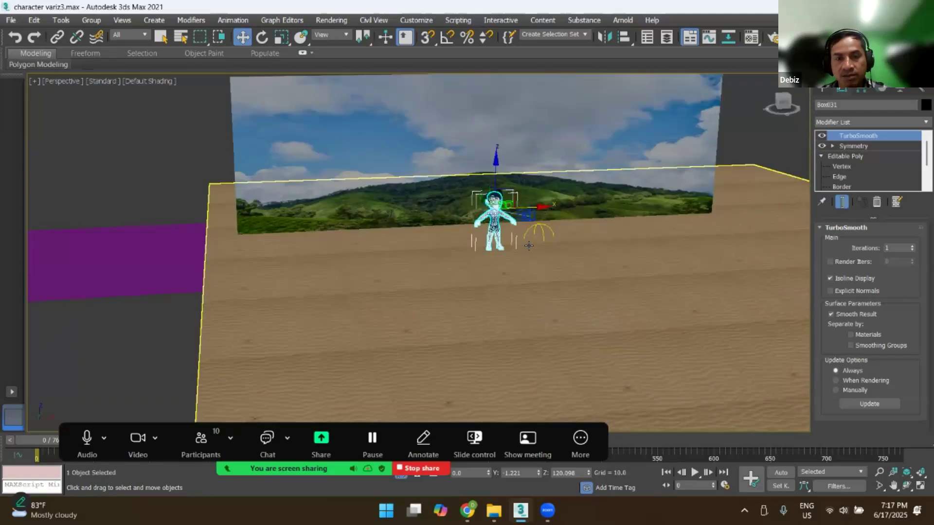
alt+middle_drag(491, 234, 495, 228)
Step: Isolate the character's body mesh in the Front view again and deselect it
key(f)
key(z)
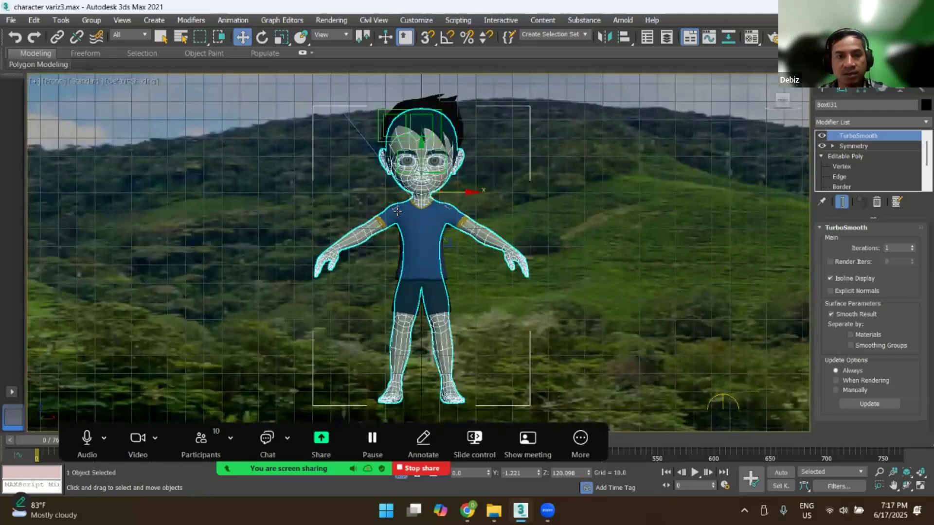
scroll(427, 229, down, 6)
click(658, 199)
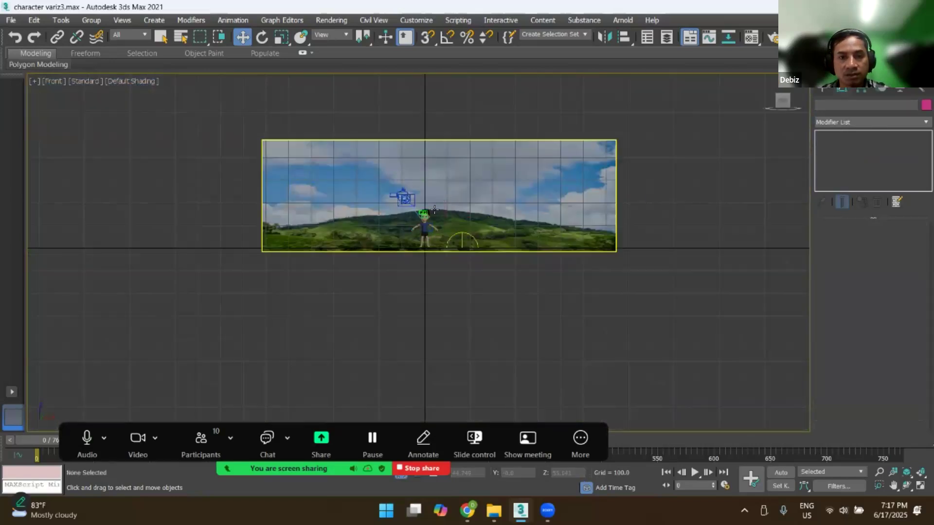
scroll(436, 224, up, 8)
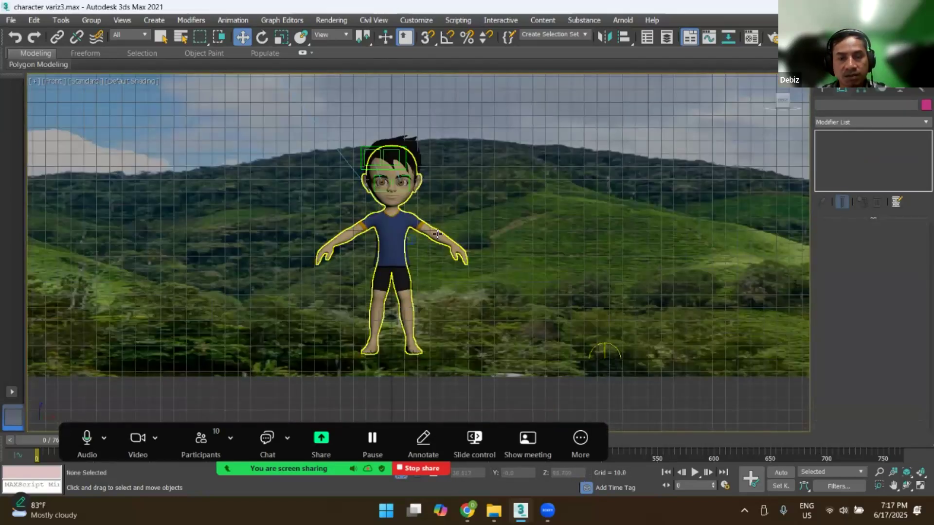
click(437, 234)
right_click(437, 232)
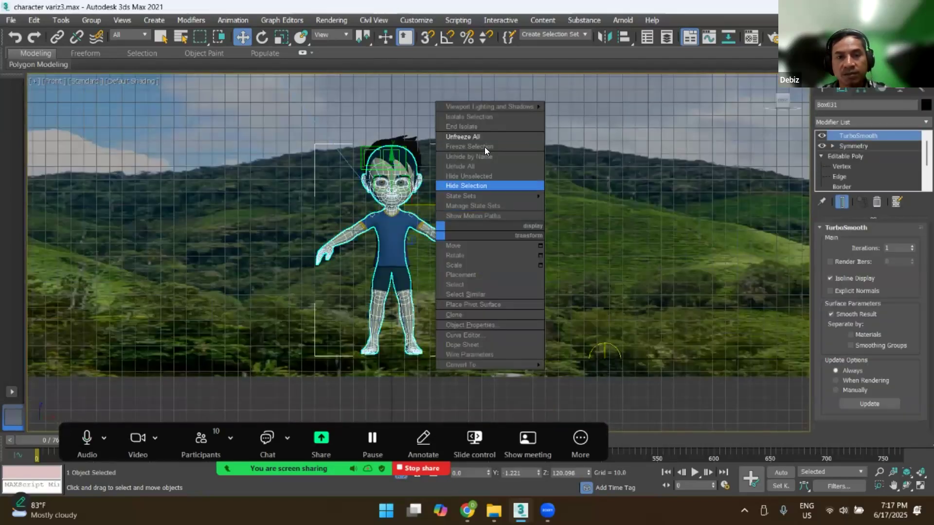
click(476, 116)
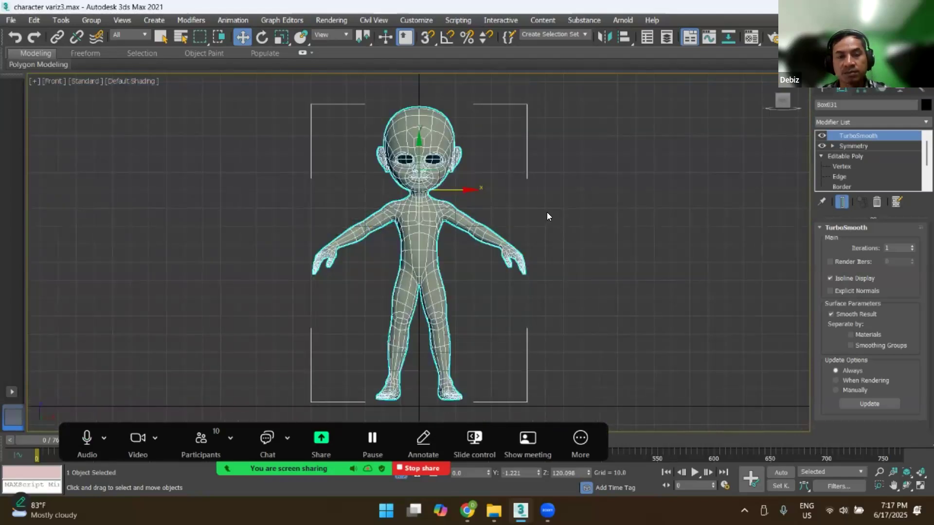
click(547, 217)
Step: Try to lower the body mesh slightly toward the ground line in the Front view
scroll(438, 203, up, 6)
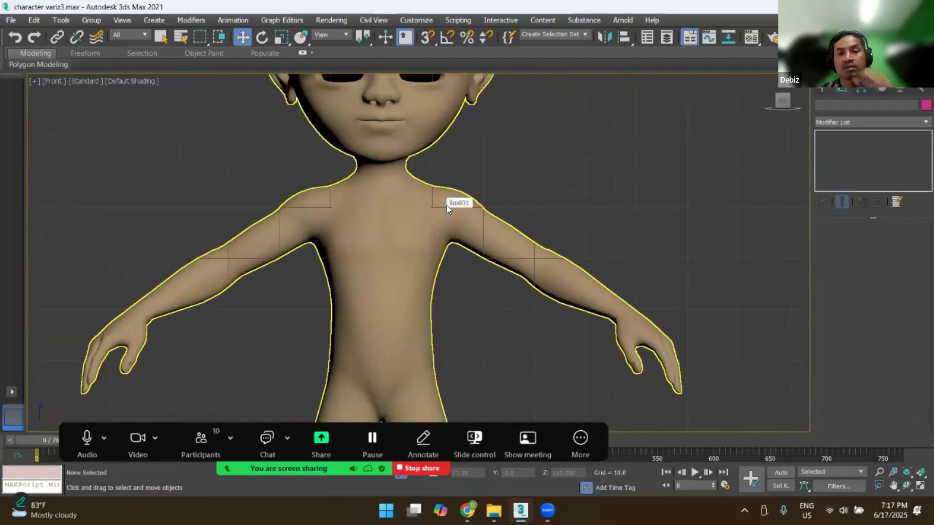
scroll(447, 209, down, 6)
middle_drag(462, 203, 454, 242)
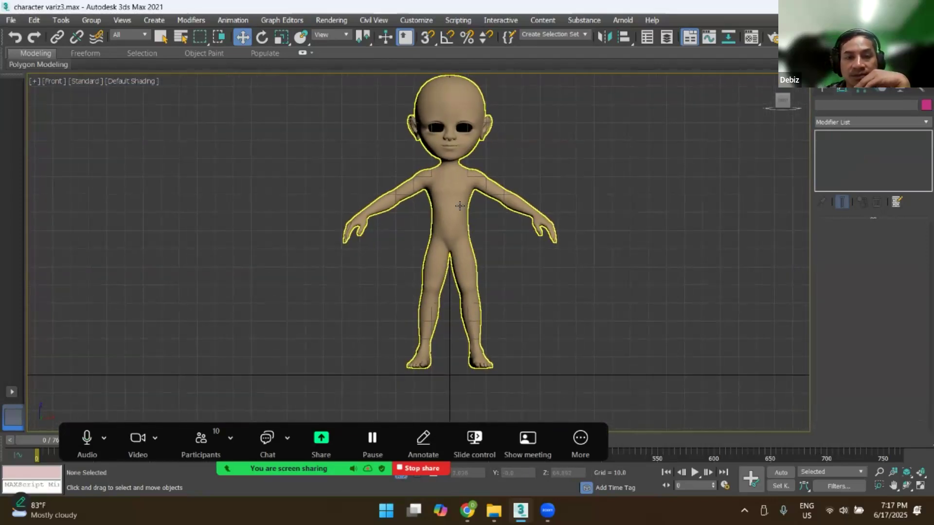
click(462, 175)
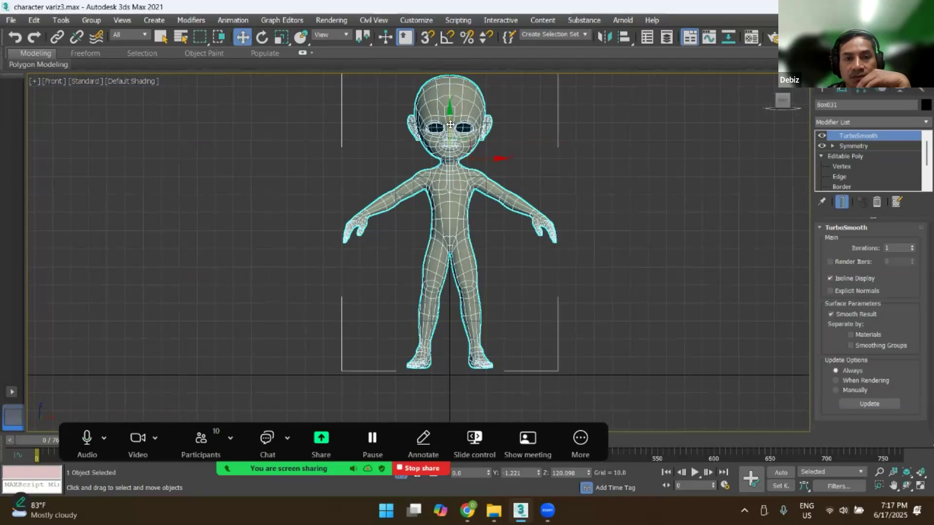
drag(451, 124, 451, 128)
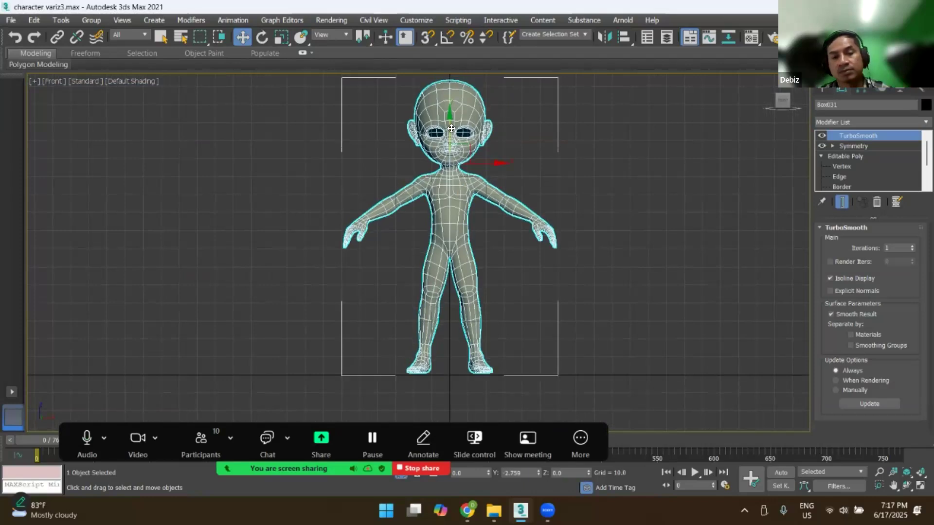
Step: Examine the feet against the ground line in the Front view, with the body mesh both selected and deselected
scroll(447, 389, up, 5)
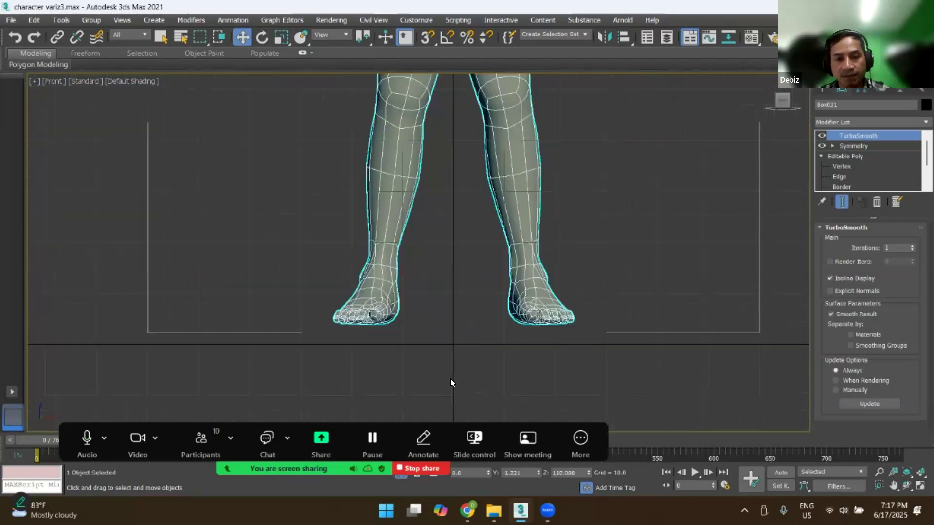
click(473, 263)
scroll(475, 256, down, 6)
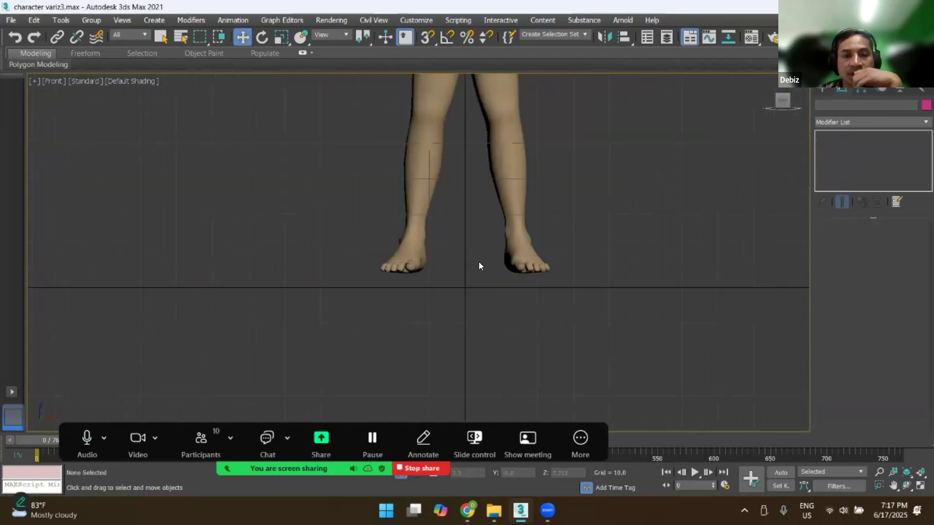
middle_drag(477, 208, 502, 295)
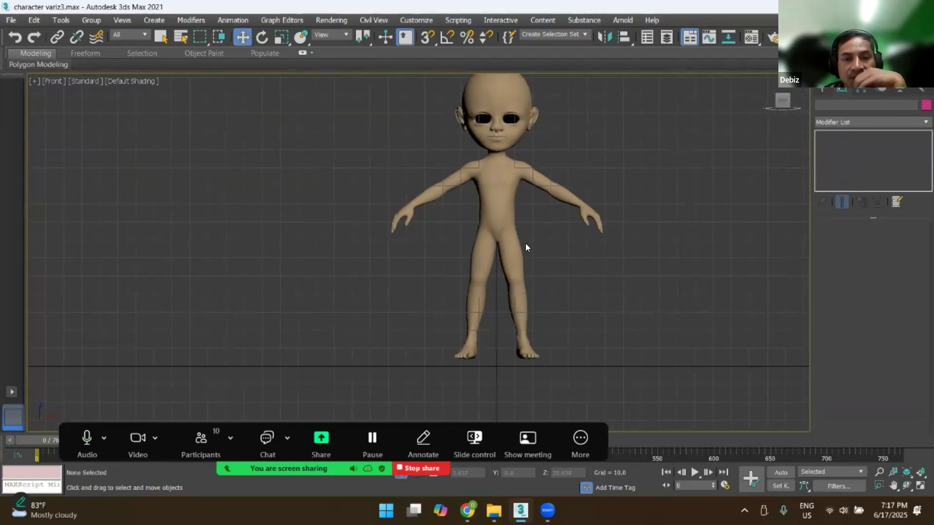
middle_drag(510, 183, 453, 223)
middle_drag(450, 310, 469, 264)
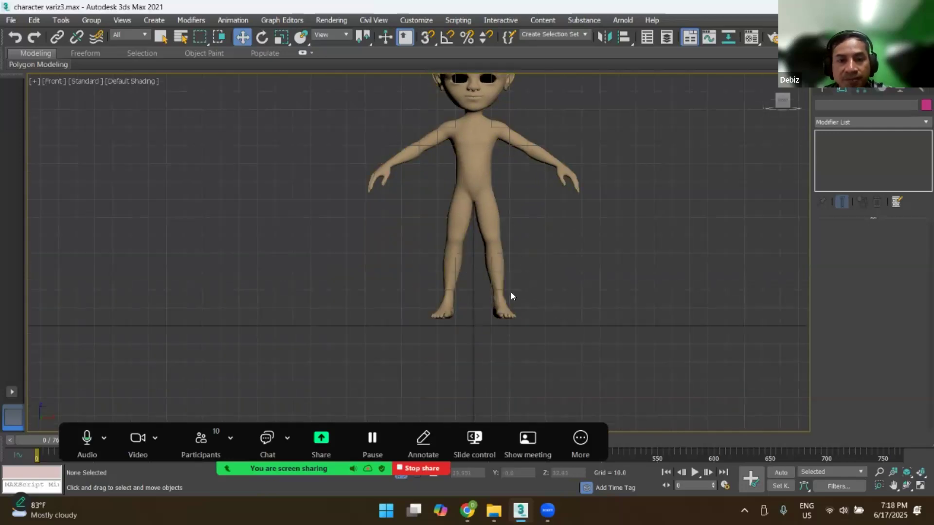
click(504, 309)
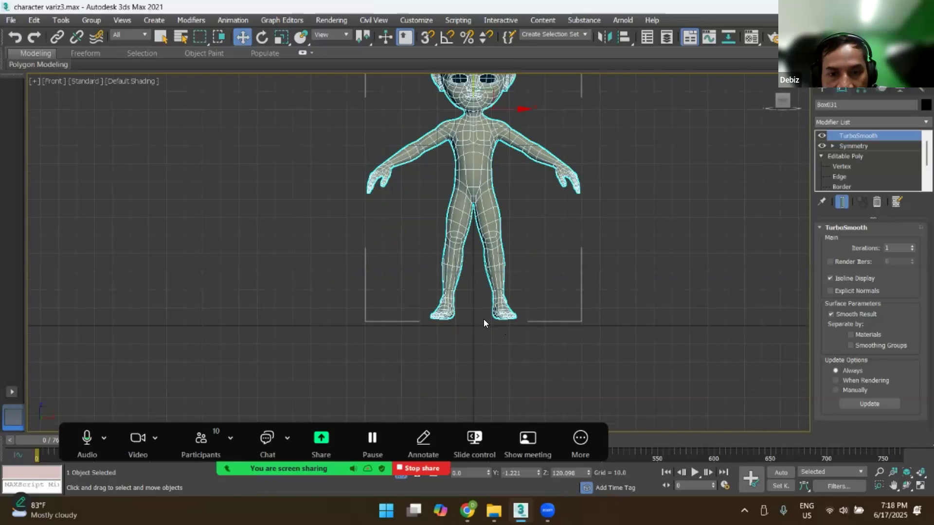
scroll(484, 320, up, 6)
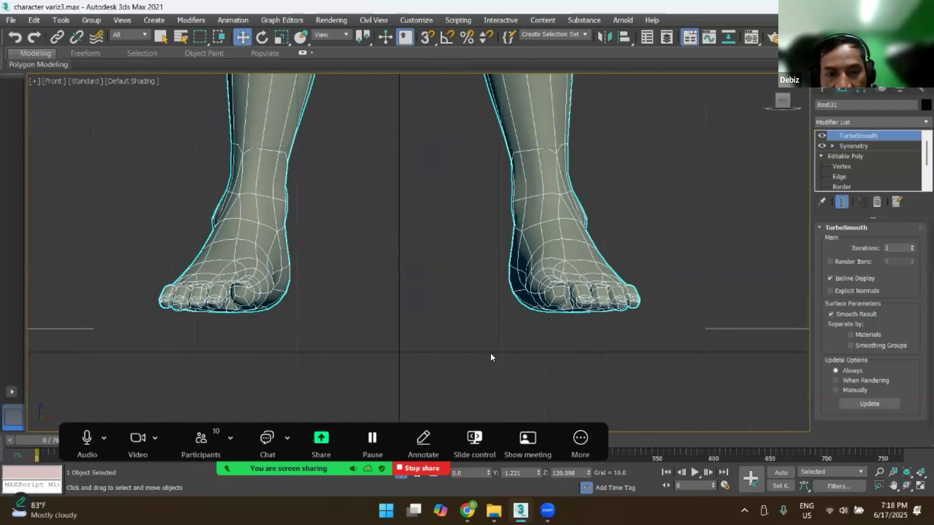
click(405, 352)
click(549, 287)
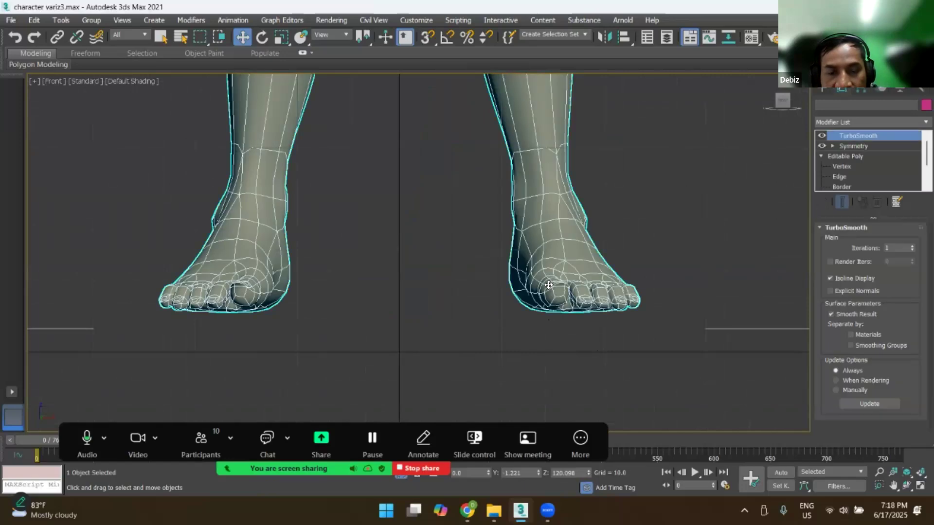
scroll(549, 287, down, 3)
scroll(449, 336, down, 3)
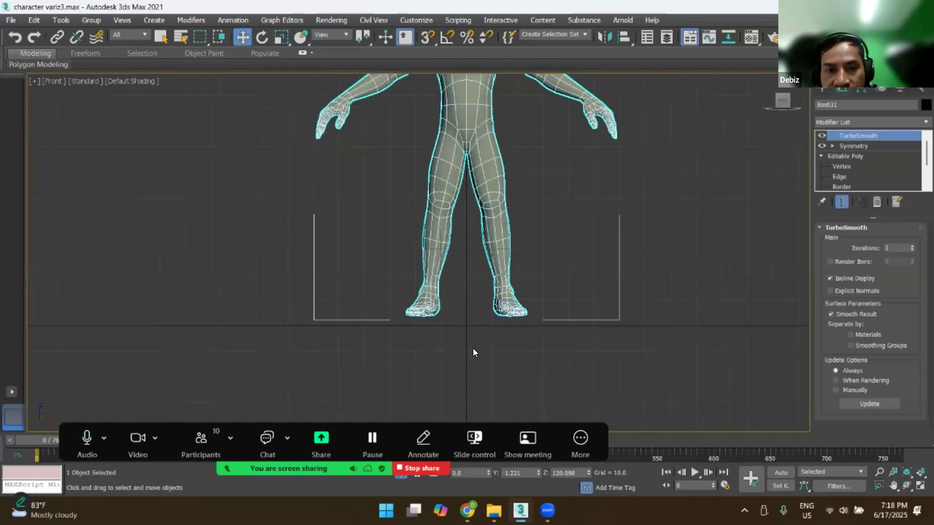
scroll(473, 343, down, 4)
scroll(453, 254, up, 4)
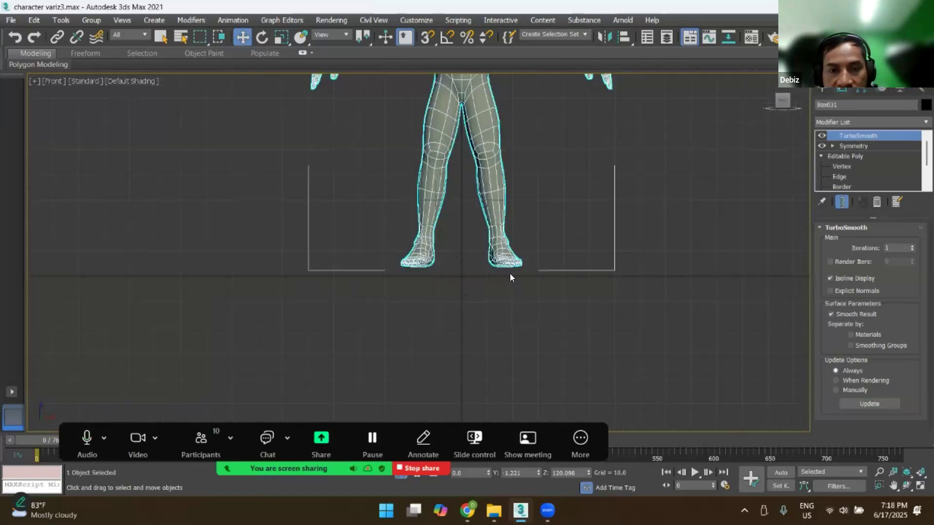
click(498, 277)
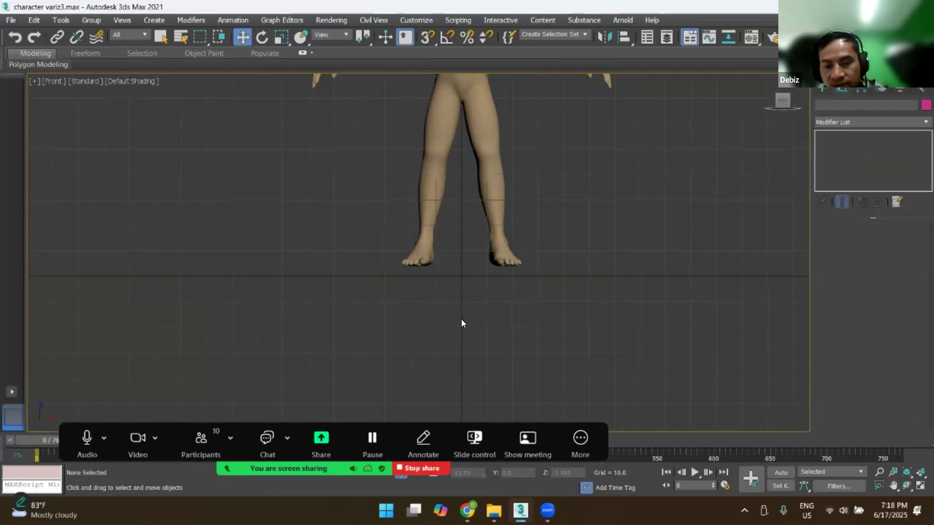
Step: Examine the feet against the ground grid in the Perspective view, from the side and from the front
key(p)
alt+middle_drag(489, 289, 562, 290)
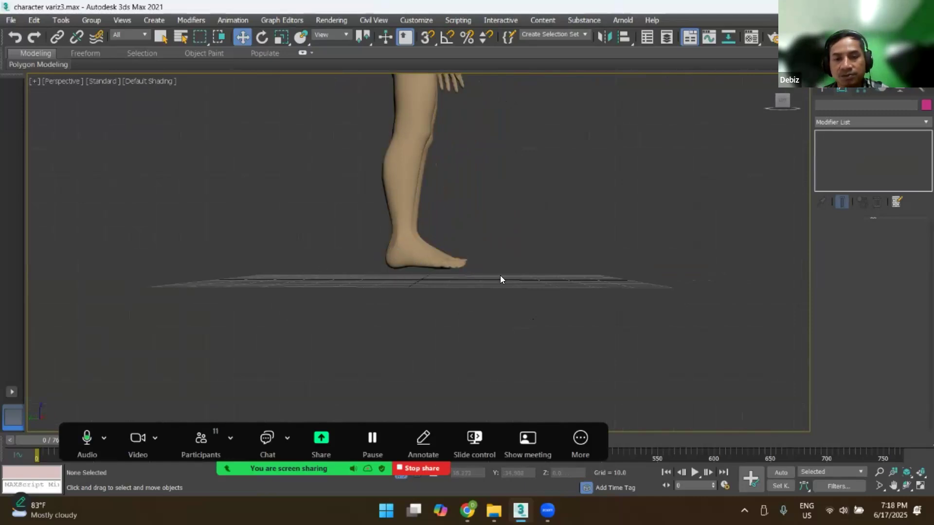
scroll(450, 267, up, 5)
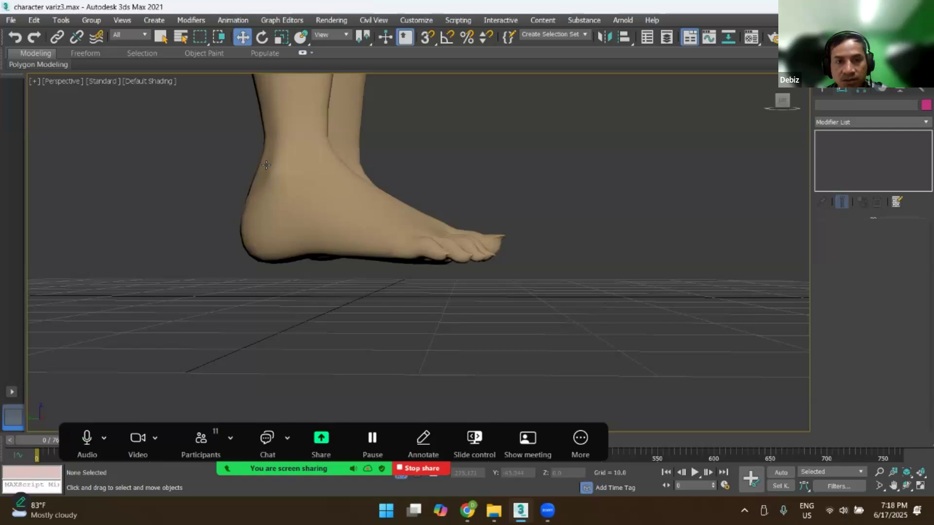
mouse_move(494, 275)
alt+middle_down()
mouse_move(425, 275)
mouse_move(483, 269)
alt+middle_up()
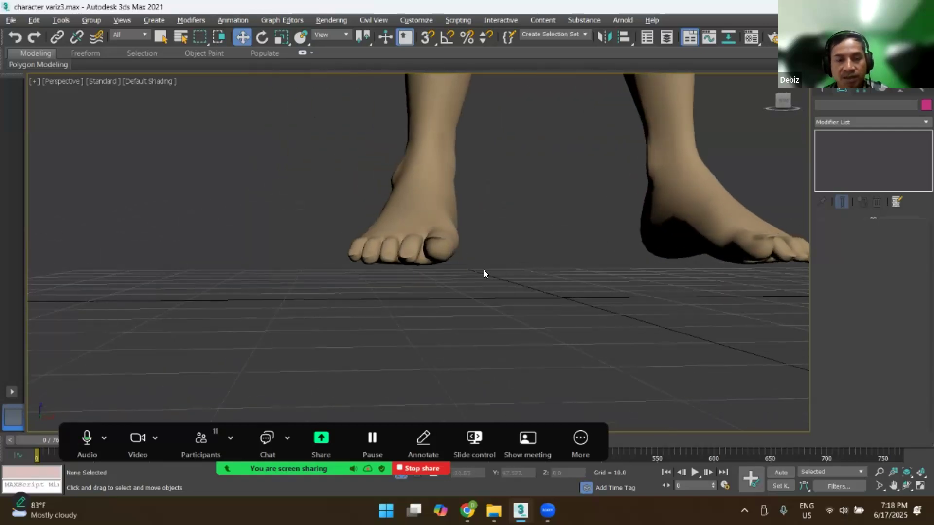
Step: Create a ground plane about 258 long and 132 wide beneath the character's feet in the Perspective view
scroll(430, 296, down, 5)
mouse_move(429, 301)
alt+middle_down()
mouse_move(465, 308)
mouse_move(421, 291)
alt+middle_up()
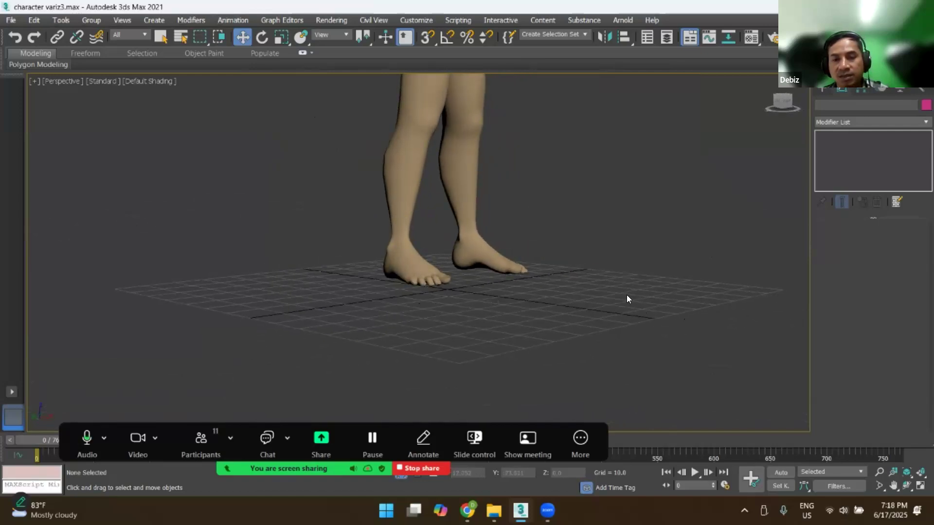
click(824, 91)
click(841, 90)
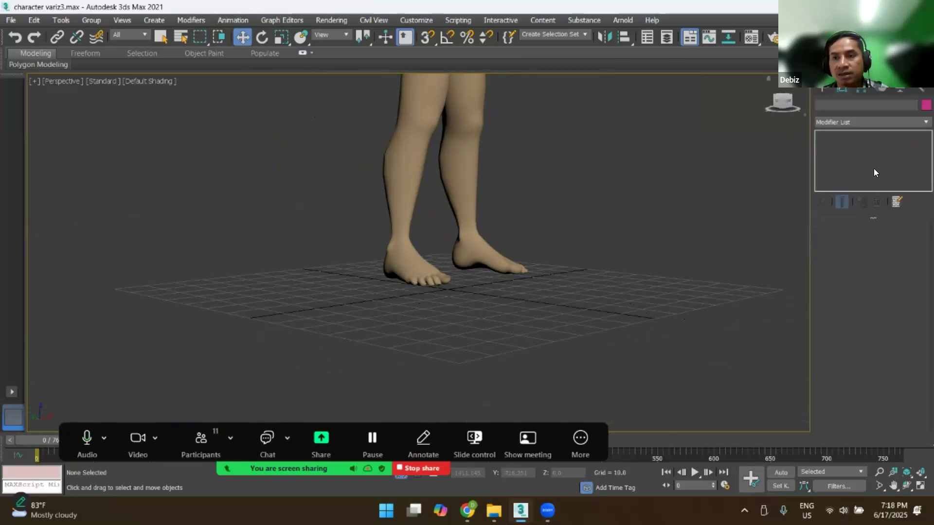
click(823, 91)
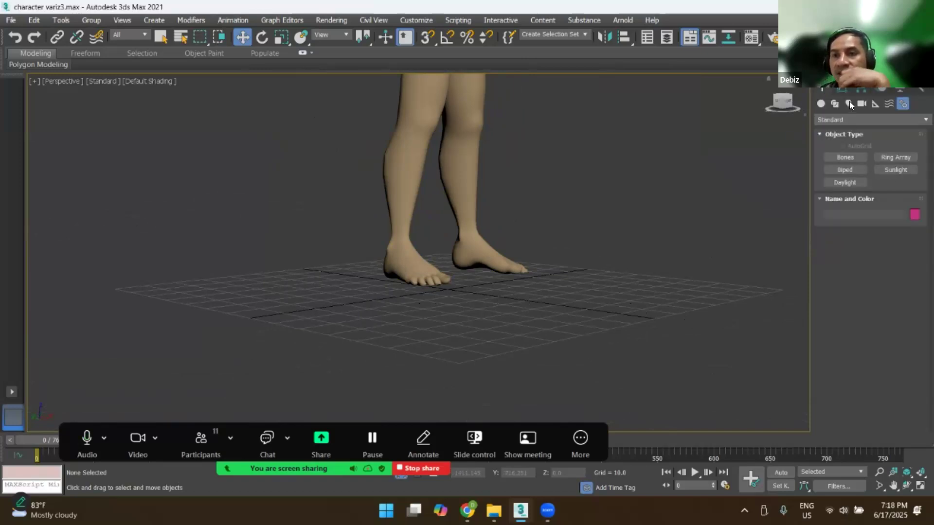
click(821, 102)
click(880, 211)
drag(224, 246, 613, 410)
drag(504, 445, 438, 443)
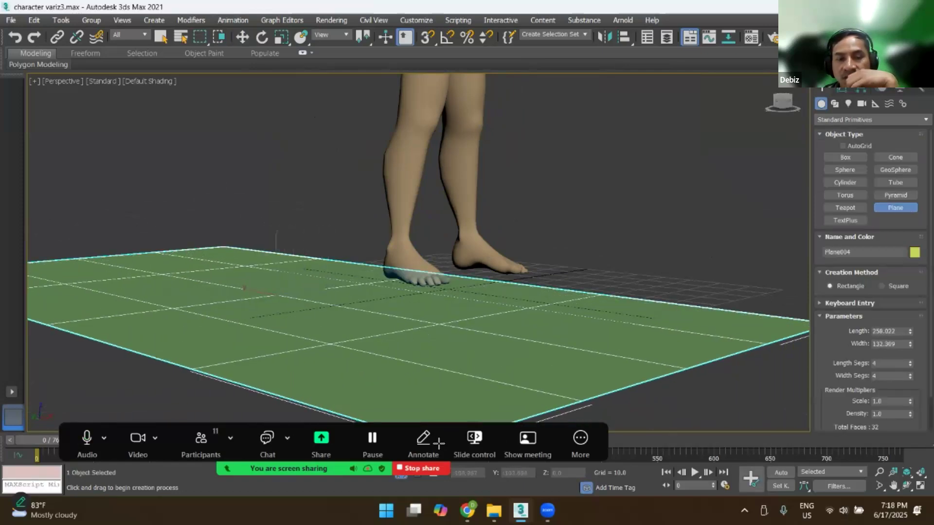
Step: Compare the feet with the ground plane from several angles and delete the plane
scroll(498, 292, up, 5)
alt+middle_drag(498, 292, 469, 271)
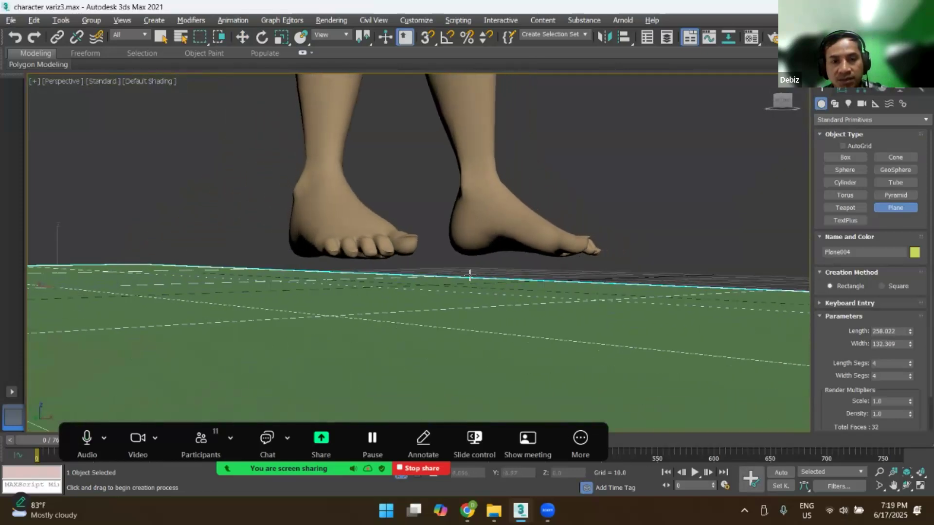
scroll(475, 264, down, 5)
scroll(458, 237, up, 2)
scroll(458, 237, up, 2)
alt+middle_drag(455, 224, 307, 188)
click(242, 37)
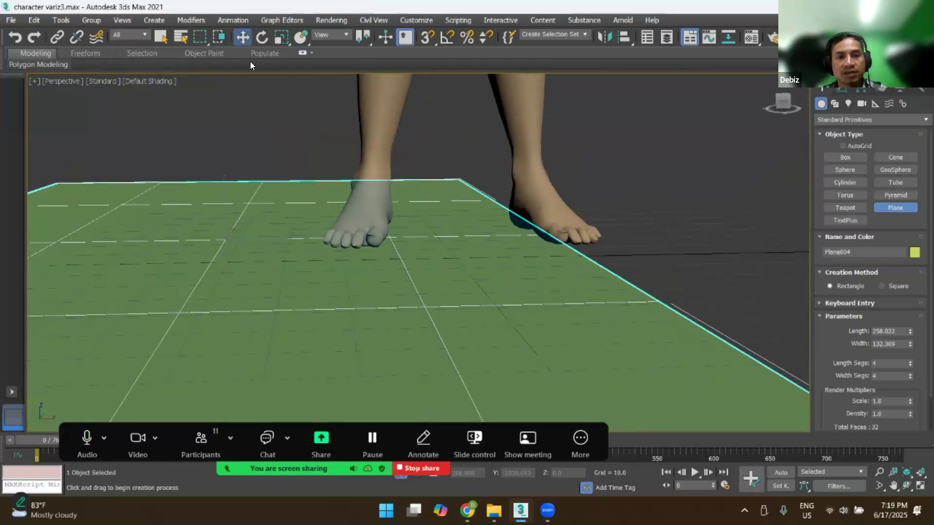
key(Delete)
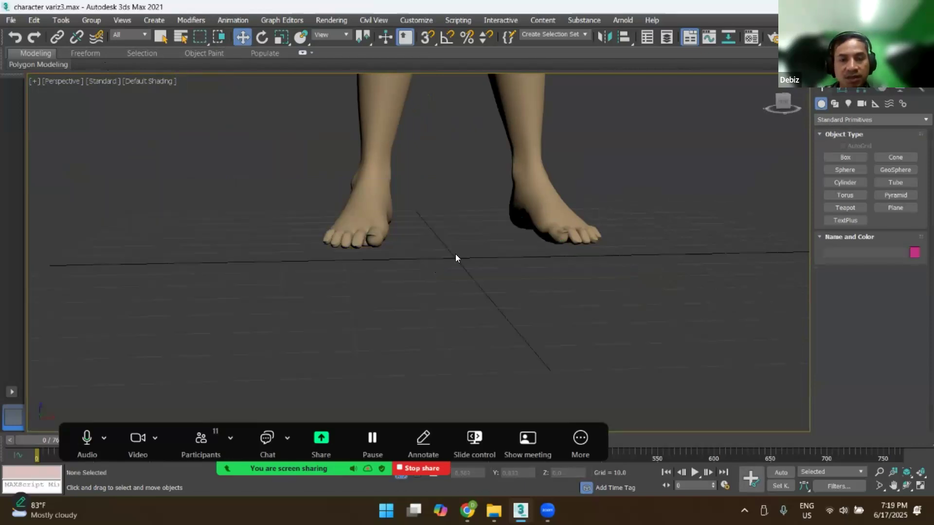
Step: Lower the body mesh in the Front view to about Z 117, bringing the feet down to the ground line
scroll(558, 191, down, 3)
scroll(515, 268, down, 5)
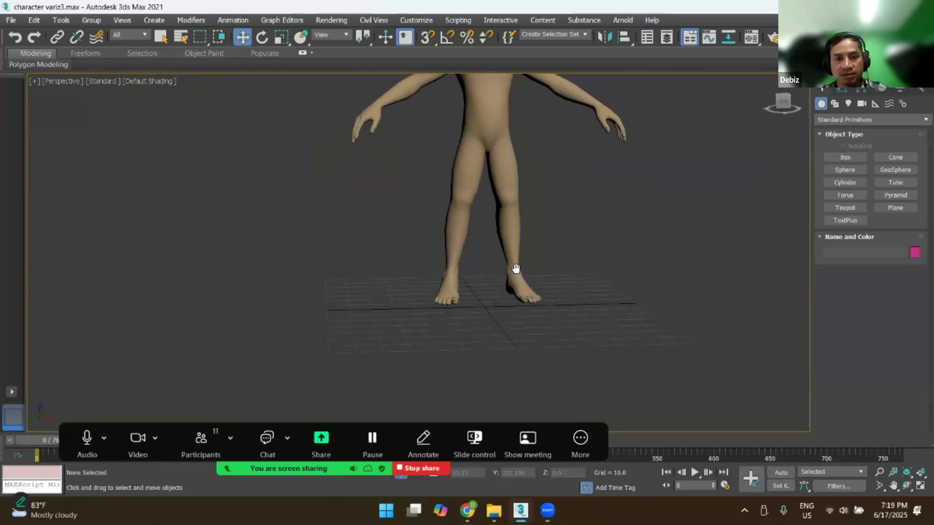
key(f)
key(z)
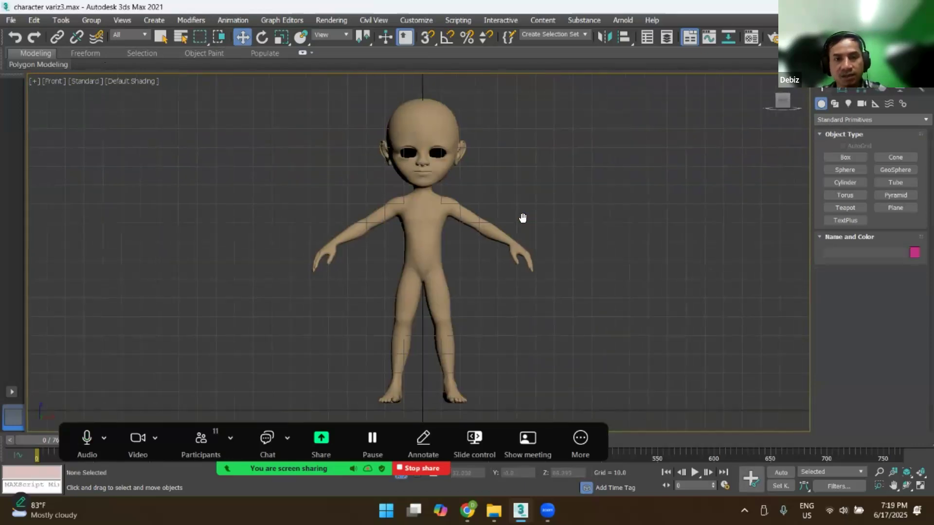
scroll(506, 219, up, 3)
click(475, 245)
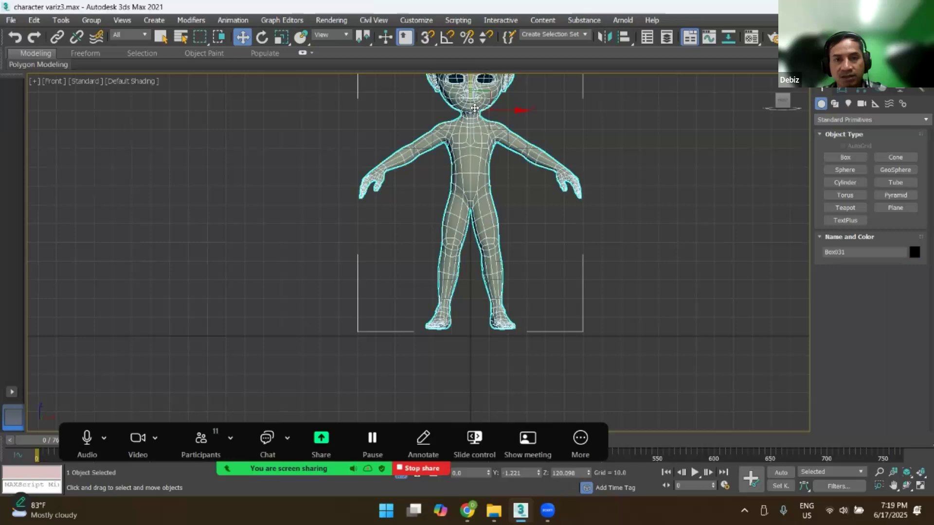
middle_drag(524, 183, 601, 212)
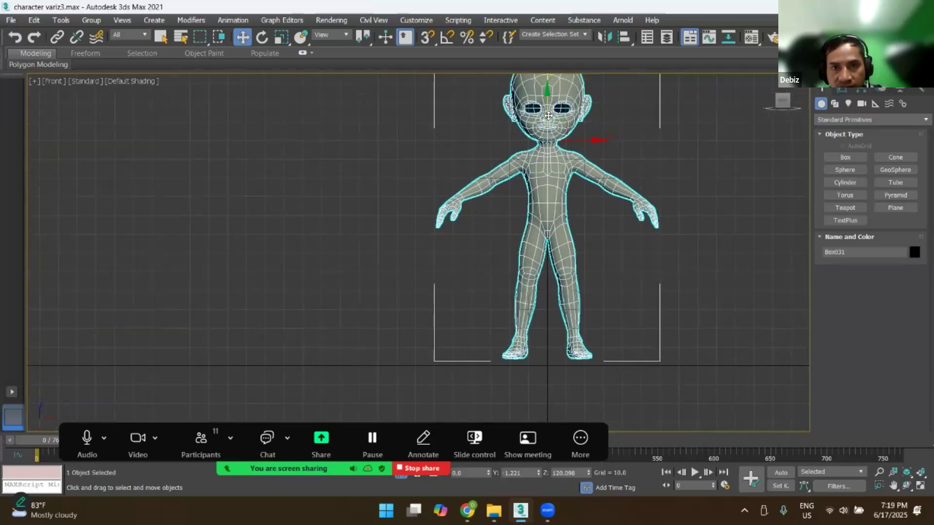
drag(548, 111, 552, 115)
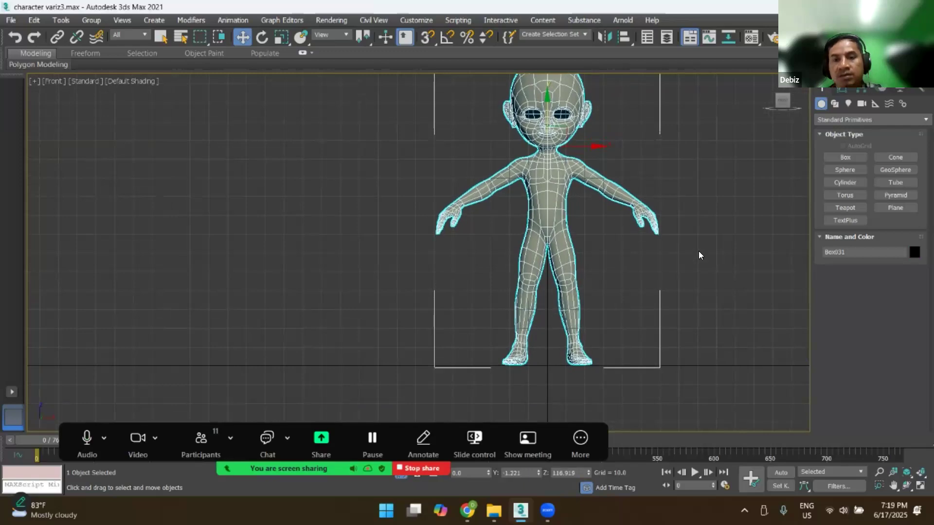
Step: Fine-tune the body mesh's height to about Z 115.8 so the soles meet the ground line, and deselect it
click(653, 274)
scroll(572, 319, up, 4)
click(543, 152)
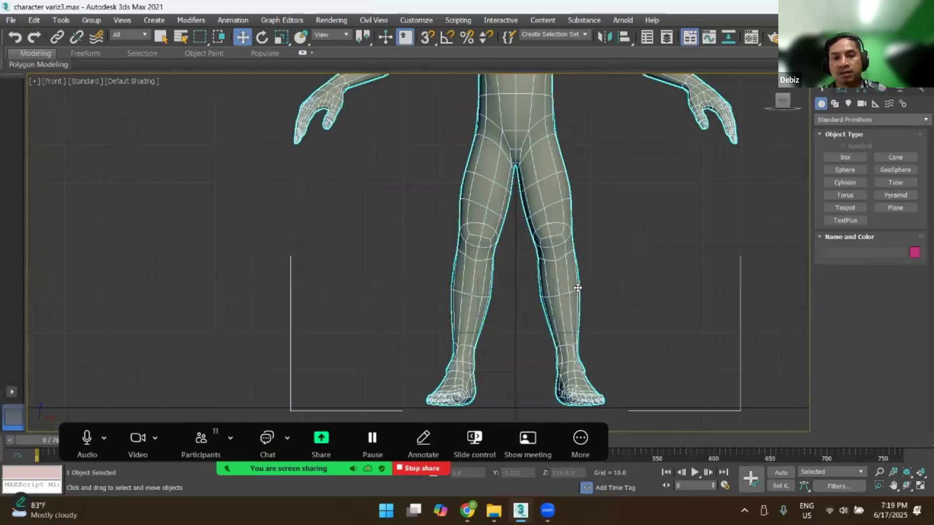
scroll(543, 152, down, 4)
drag(548, 91, 549, 91)
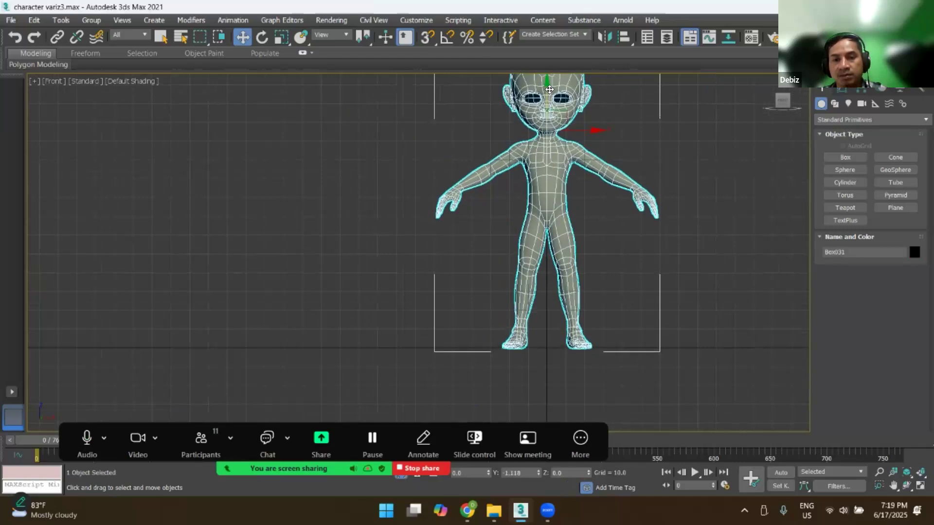
scroll(557, 336, up, 5)
middle_drag(567, 352, 546, 360)
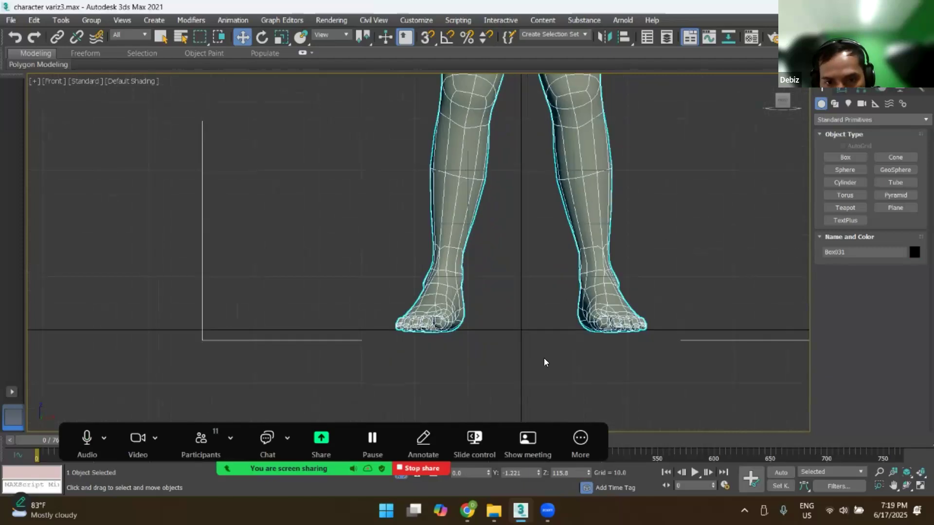
click(531, 334)
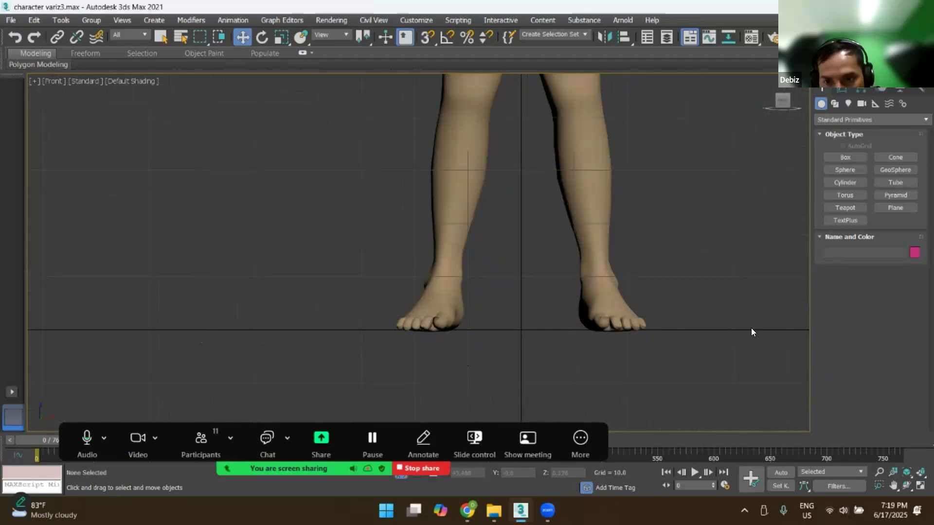
Step: Turn off the effect of the TurboSmooth and Symmetry modifiers on the body mesh
scroll(540, 311, down, 5)
middle_drag(578, 226, 486, 289)
scroll(544, 284, down, 3)
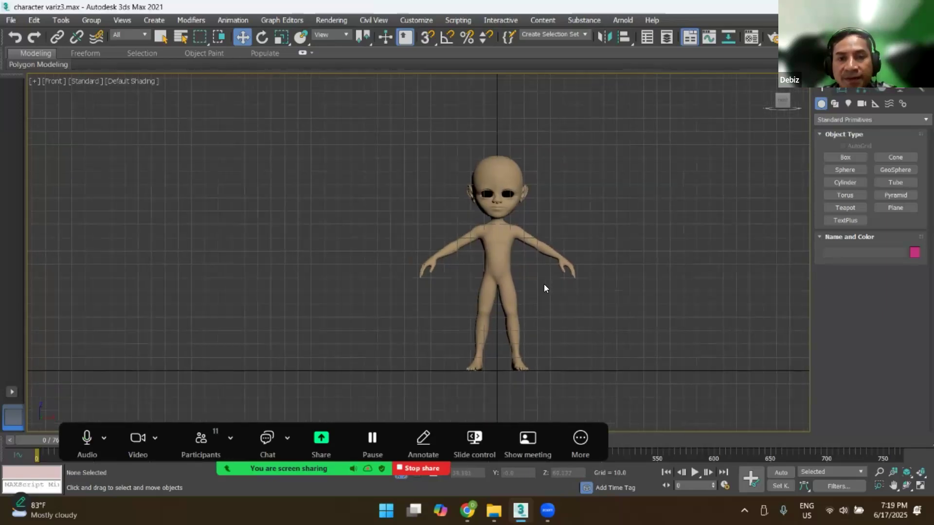
click(516, 212)
scroll(516, 212, up, 5)
scroll(529, 191, down, 2)
click(841, 89)
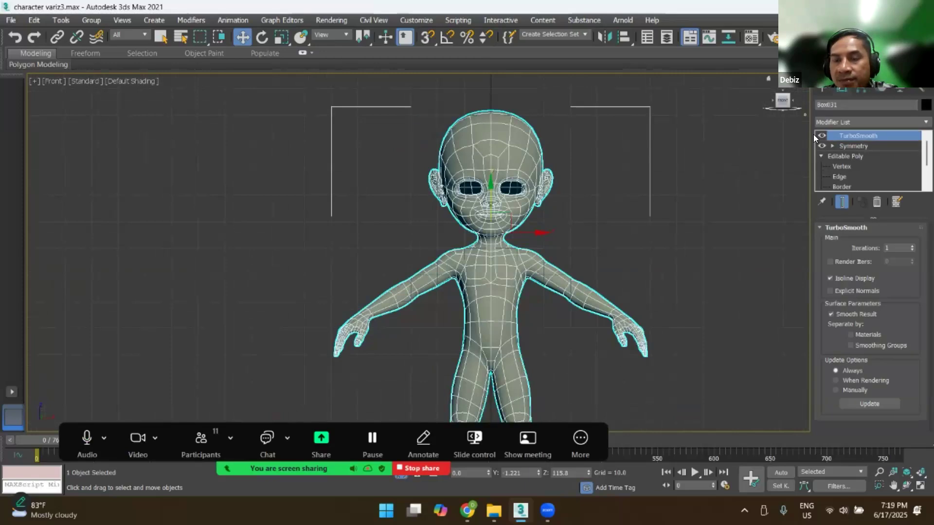
click(821, 132)
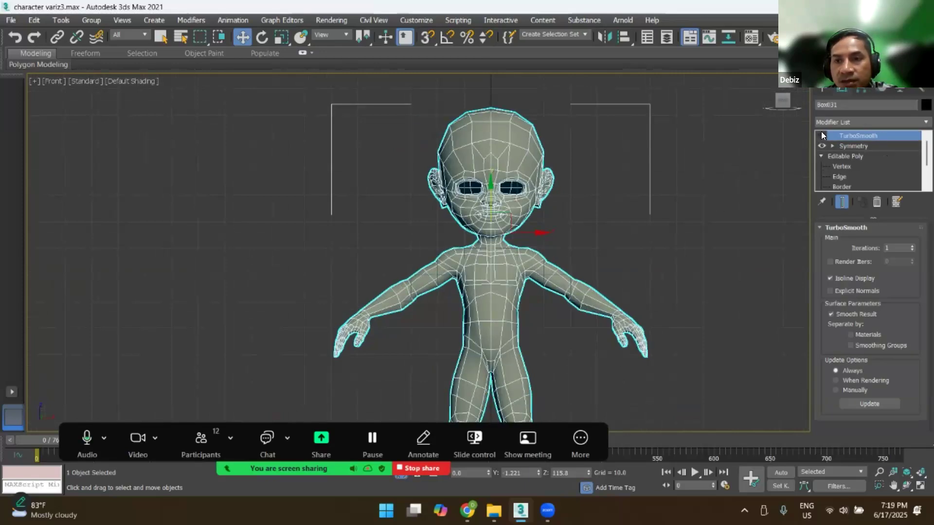
click(820, 145)
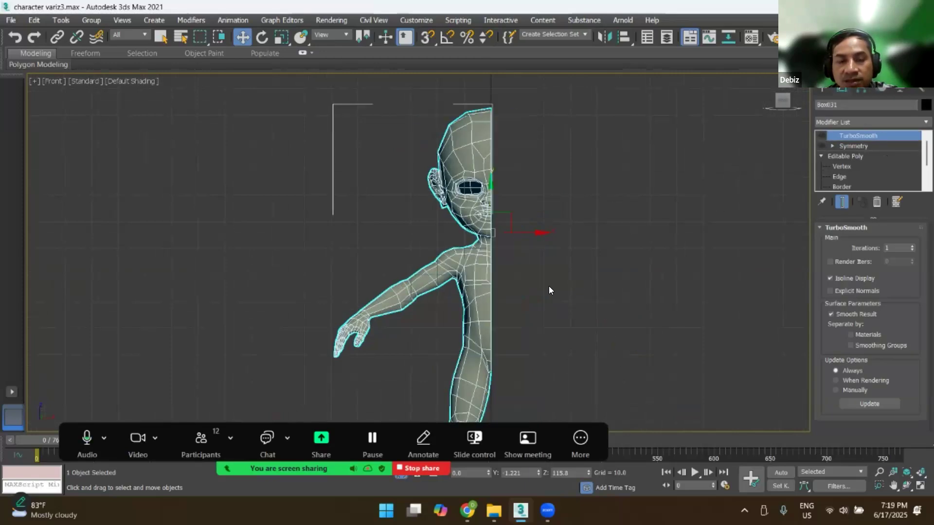
Step: Examine the unmirrored half of the body in the Perspective view, both selected and deselected
alt+middle_drag(469, 268, 540, 228)
key(p)
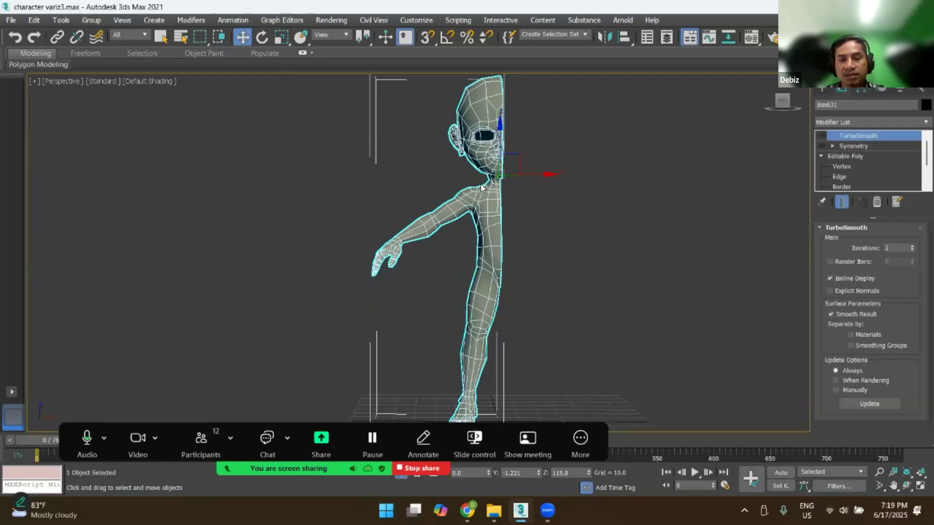
scroll(451, 163, up, 5)
scroll(530, 156, down, 5)
alt+middle_drag(538, 190, 547, 159)
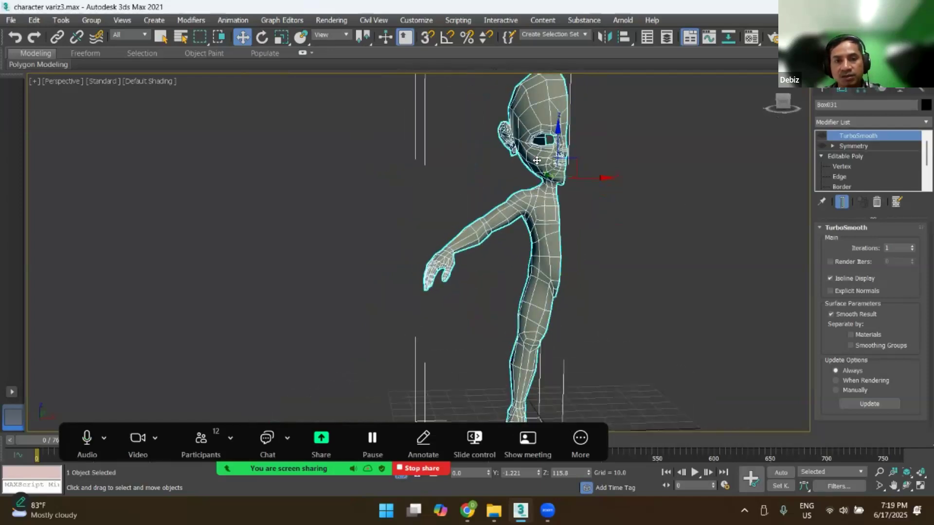
click(595, 240)
scroll(562, 185, up, 2)
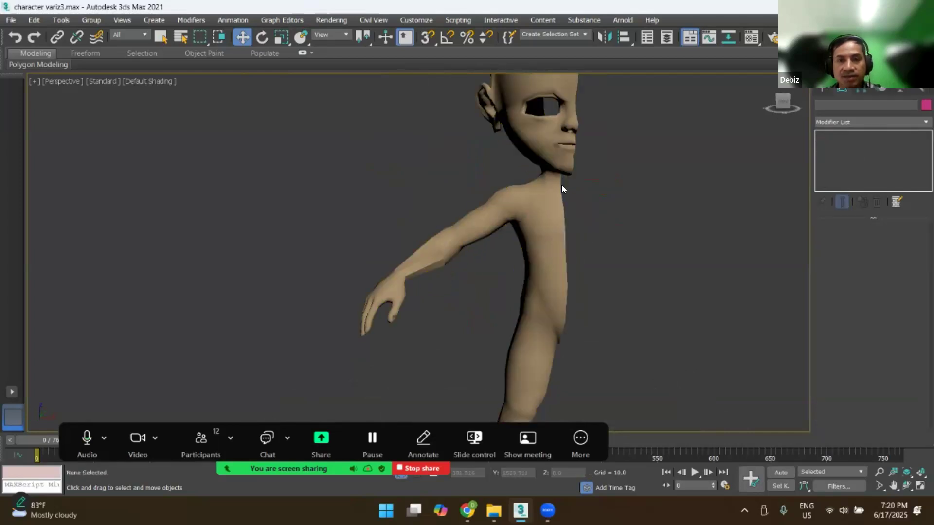
scroll(566, 155, down, 2)
Step: Toggle the body mesh's Symmetry modifier on and off to compare the half and full body, leaving it on
click(570, 147)
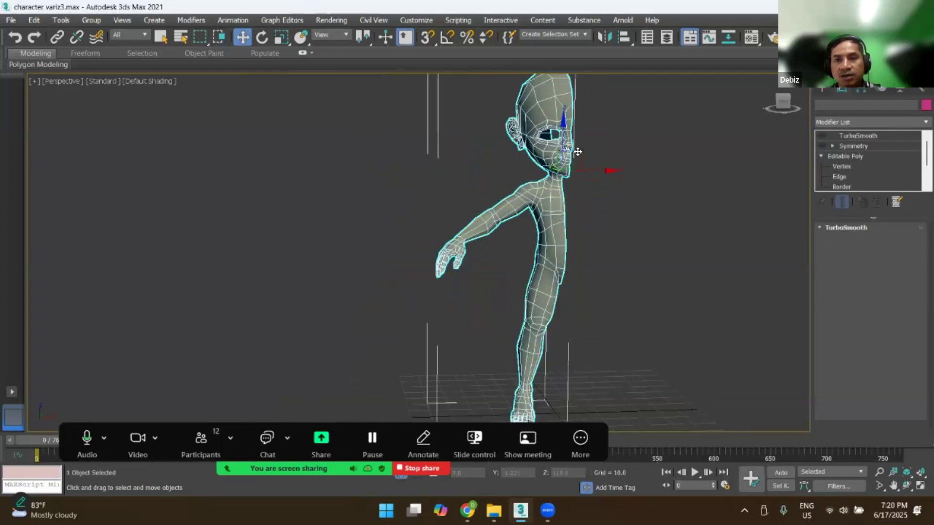
click(822, 145)
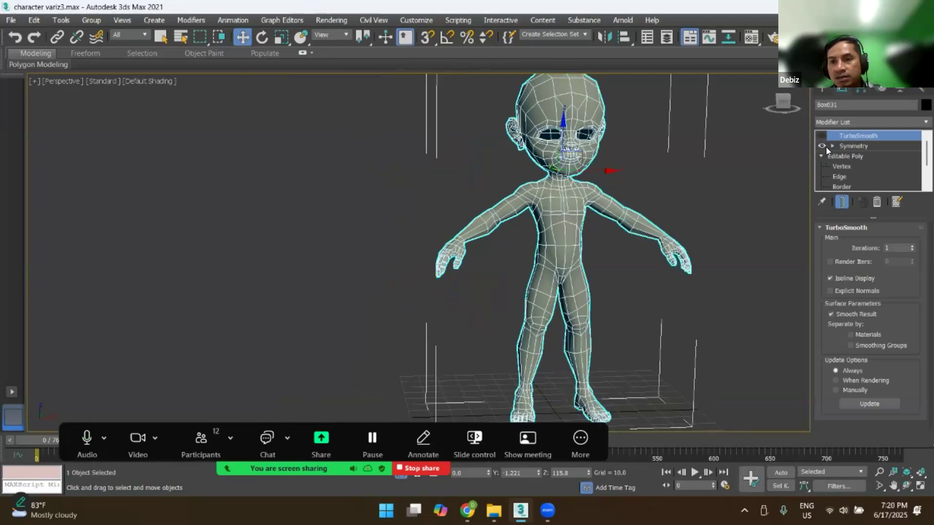
click(851, 144)
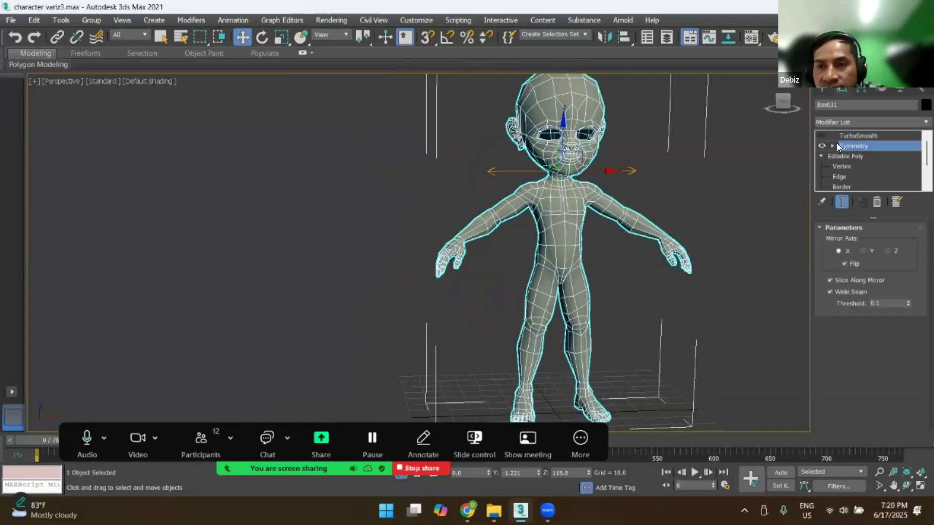
click(823, 146)
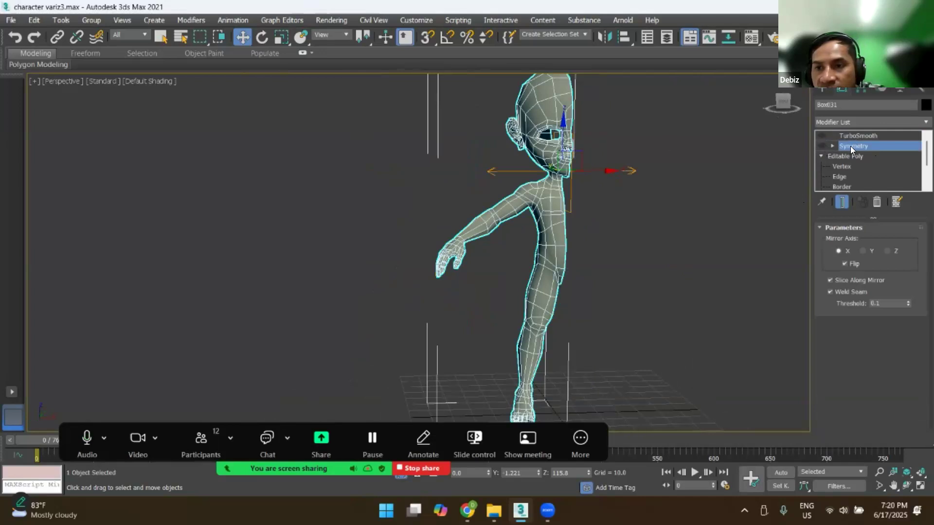
click(821, 146)
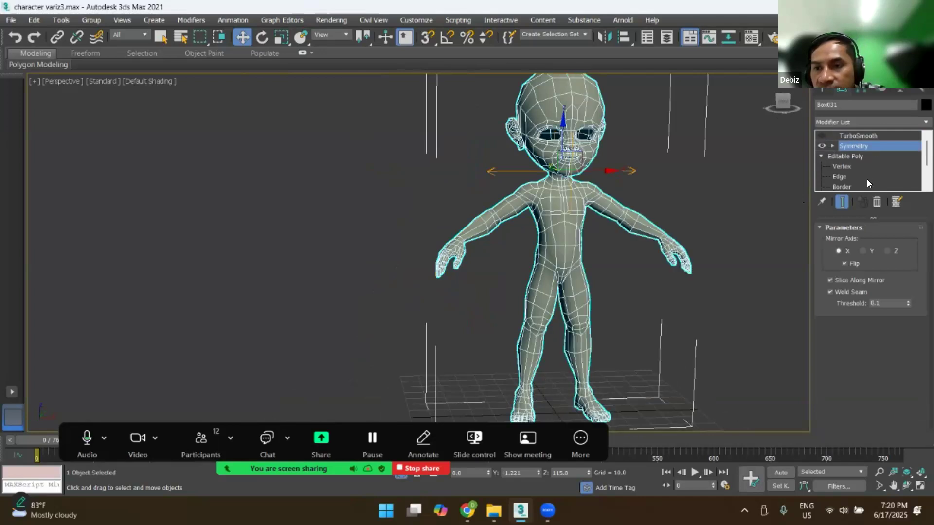
Step: Delete the Symmetry and TurboSmooth modifiers from the body mesh and deselect it
click(880, 203)
click(856, 136)
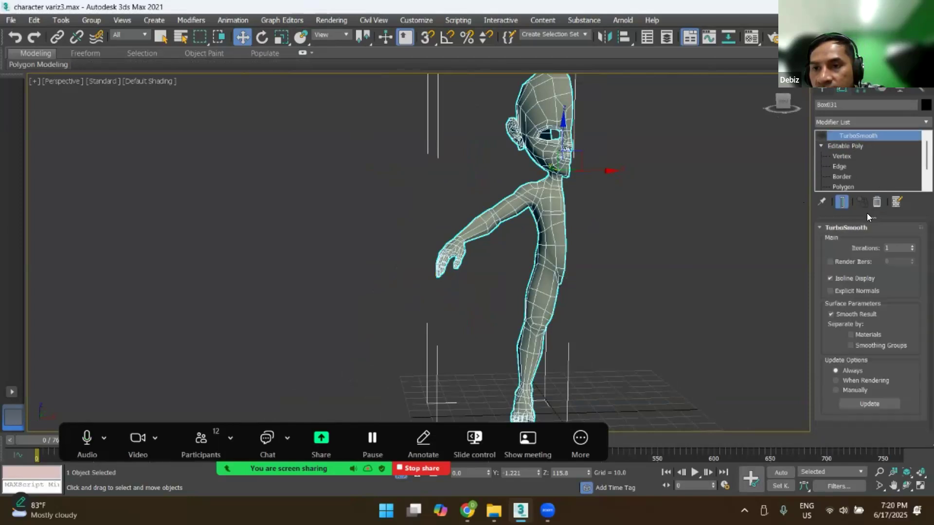
click(846, 146)
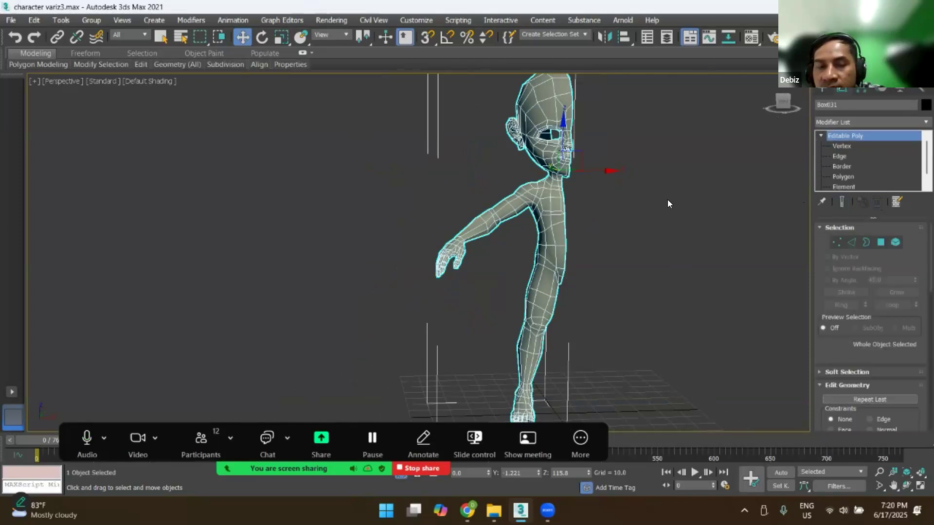
click(645, 215)
Step: Select the half body mesh and add a Symmetry modifier on top of its Editable Poly
alt+middle_drag(548, 262, 552, 185)
click(544, 187)
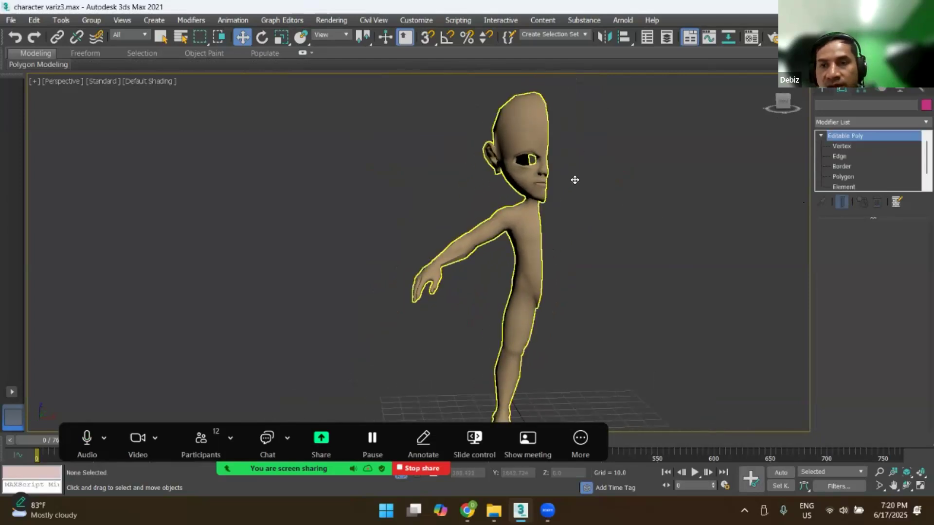
click(834, 121)
click(834, 121)
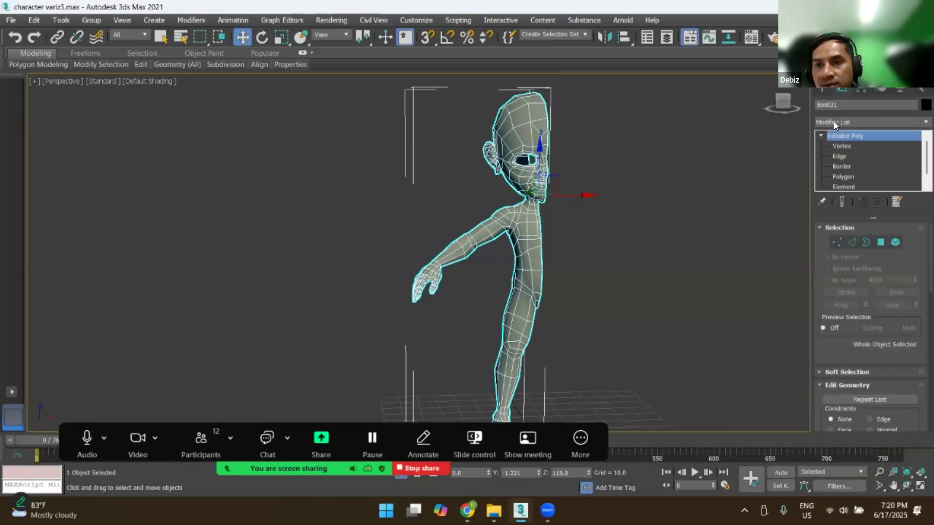
click(843, 122)
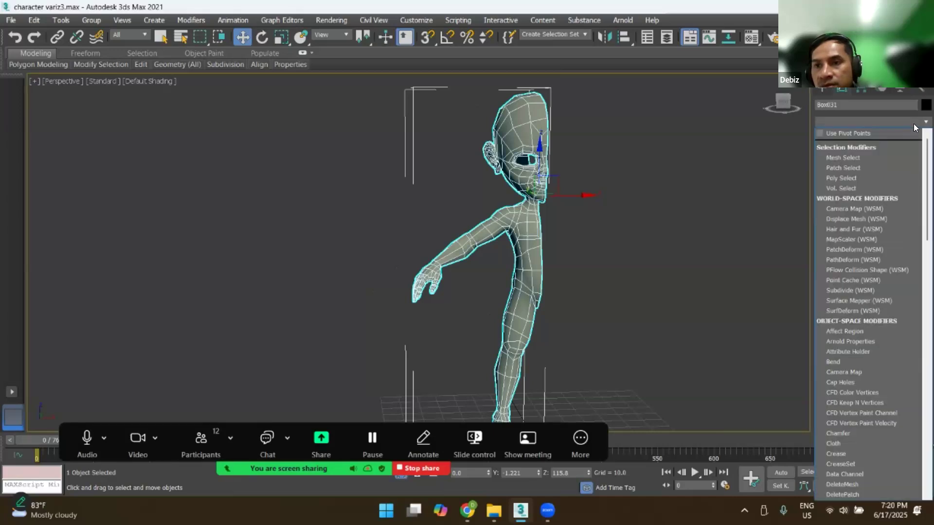
click(918, 126)
click(918, 126)
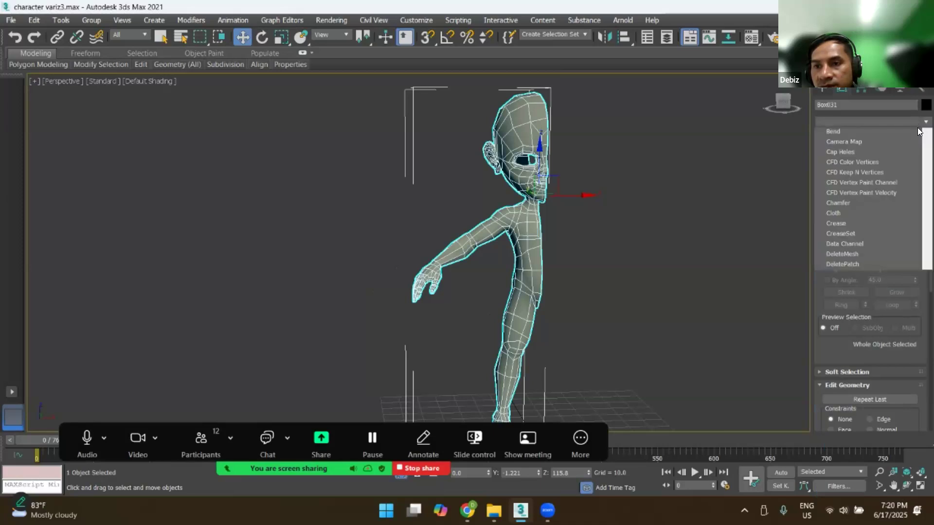
scroll(918, 265, down, 10)
scroll(917, 265, down, 2)
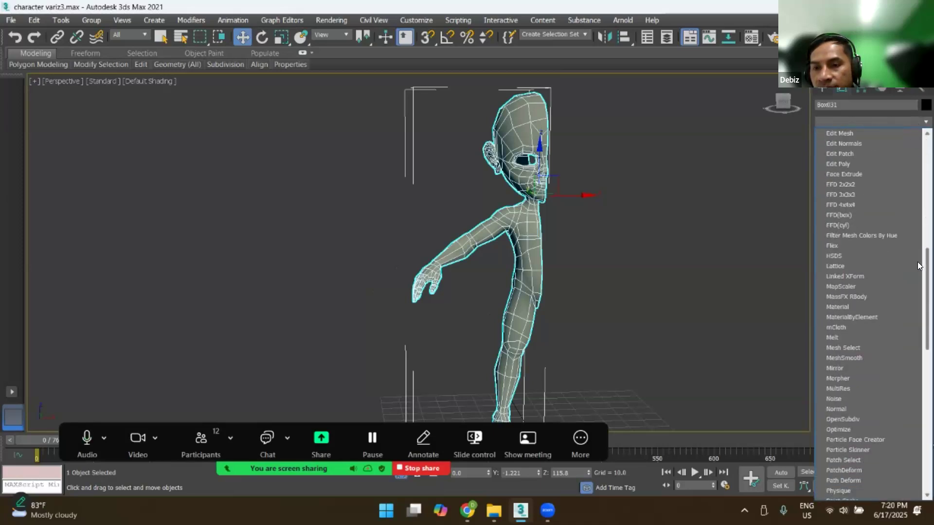
scroll(918, 305, down, 15)
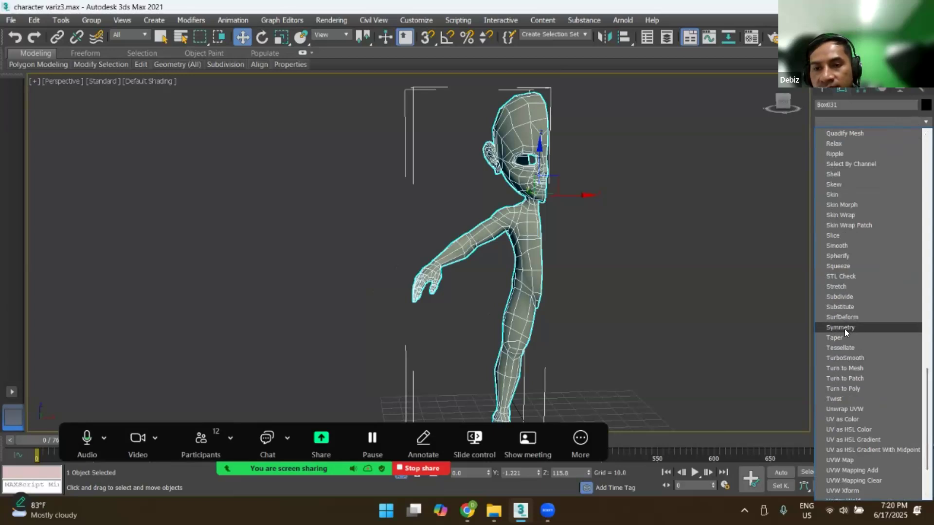
click(841, 327)
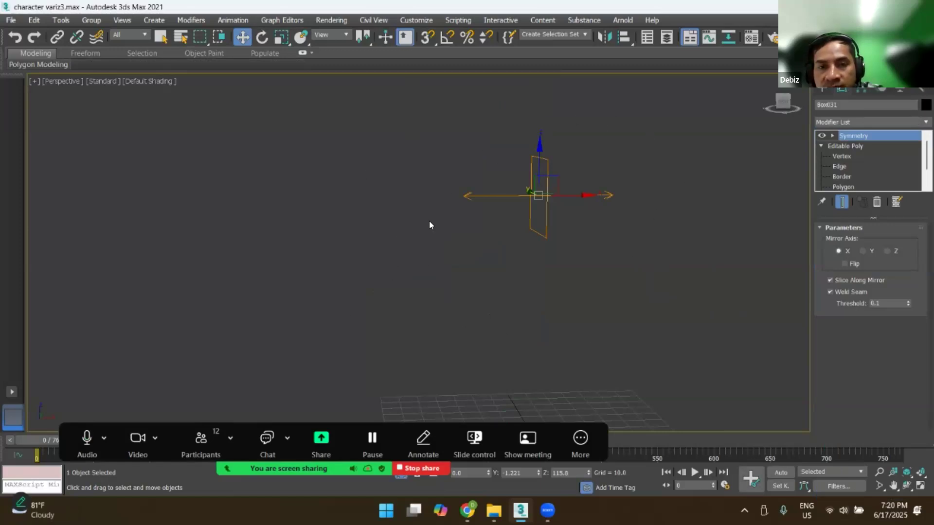
Step: Turn on Flip for the Symmetry modifier's X mirror axis and check the full body both selected and deselected
click(844, 263)
scroll(569, 180, up, 5)
scroll(570, 180, down, 8)
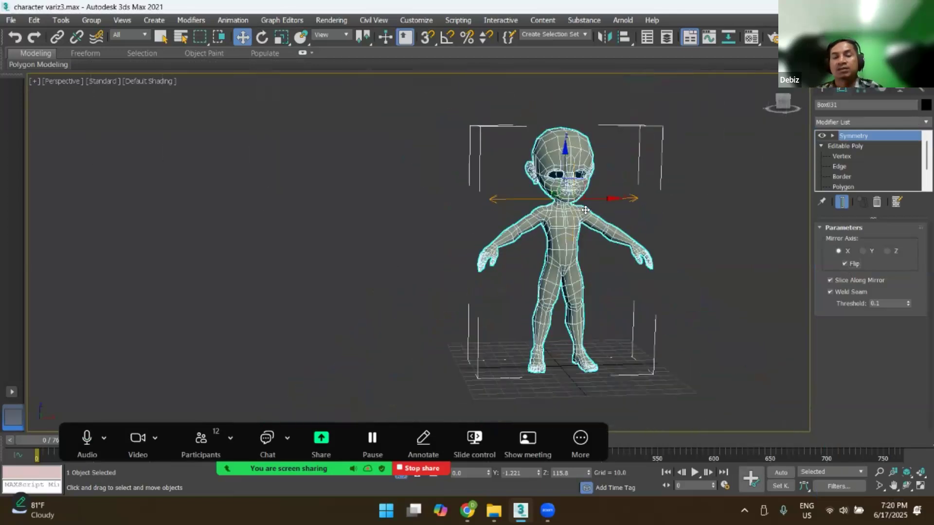
middle_drag(580, 220, 604, 198)
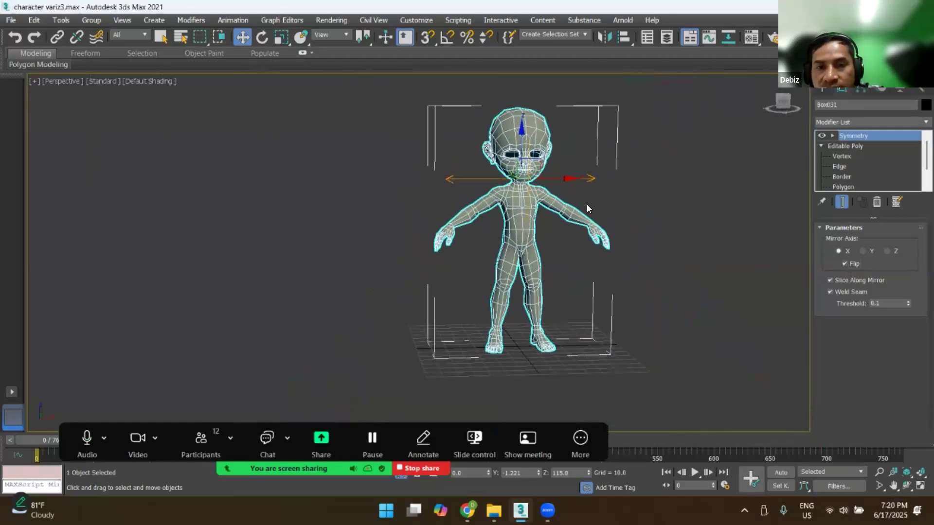
click(614, 197)
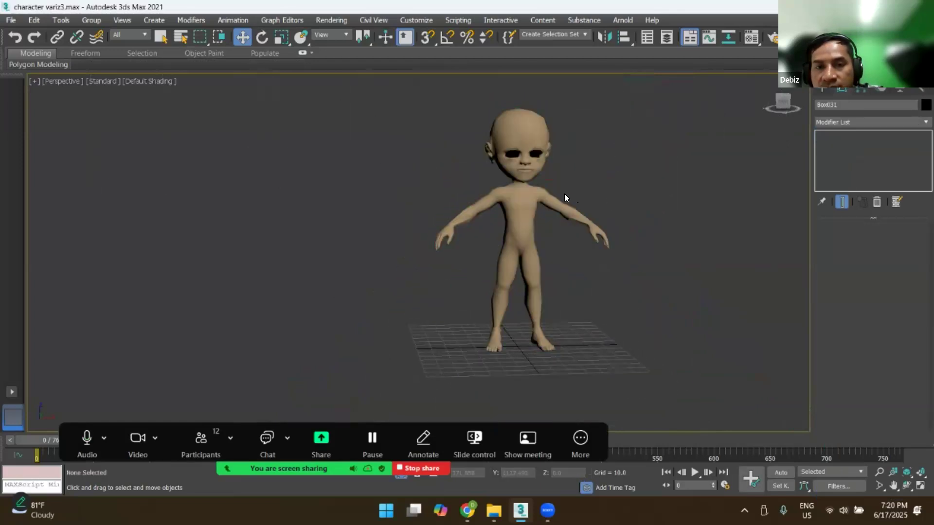
click(548, 202)
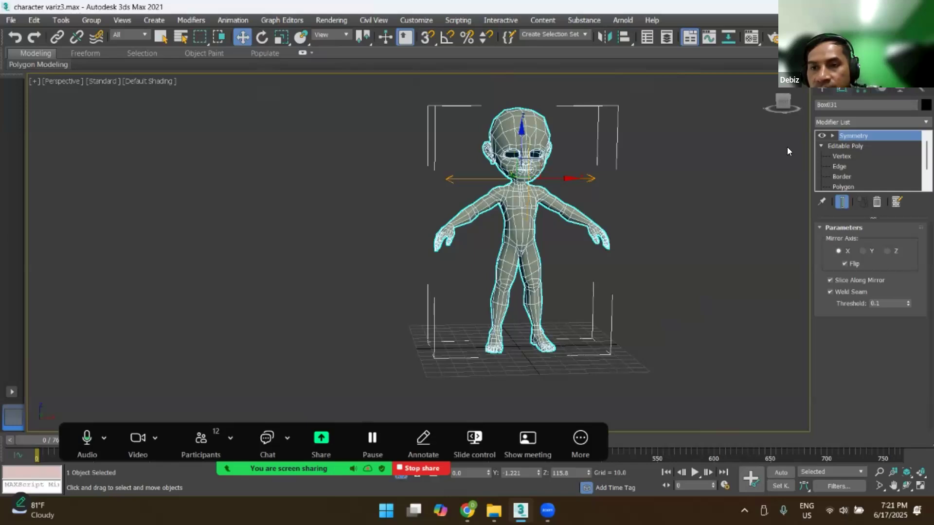
Step: Collapse the body mesh's whole modifier stack, merging the Symmetry modifier into the Editable Poly
click(822, 135)
click(823, 135)
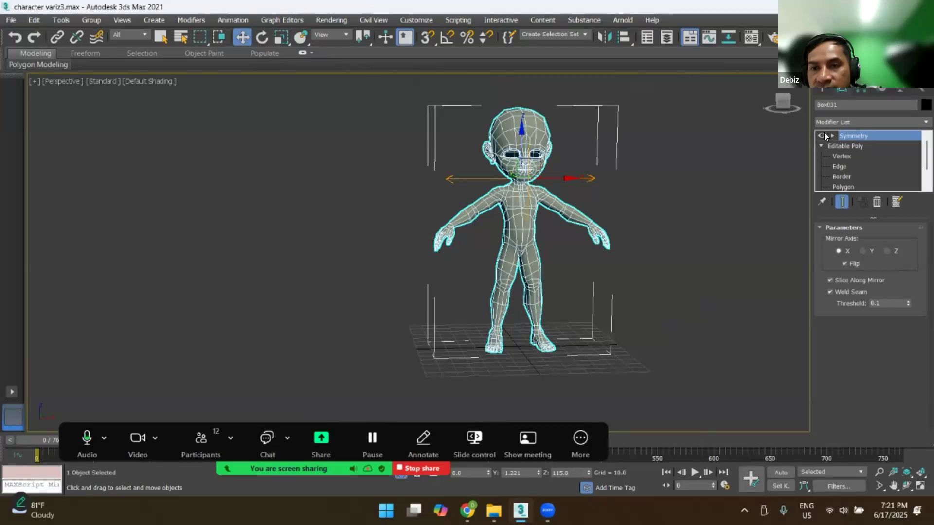
right_click(847, 135)
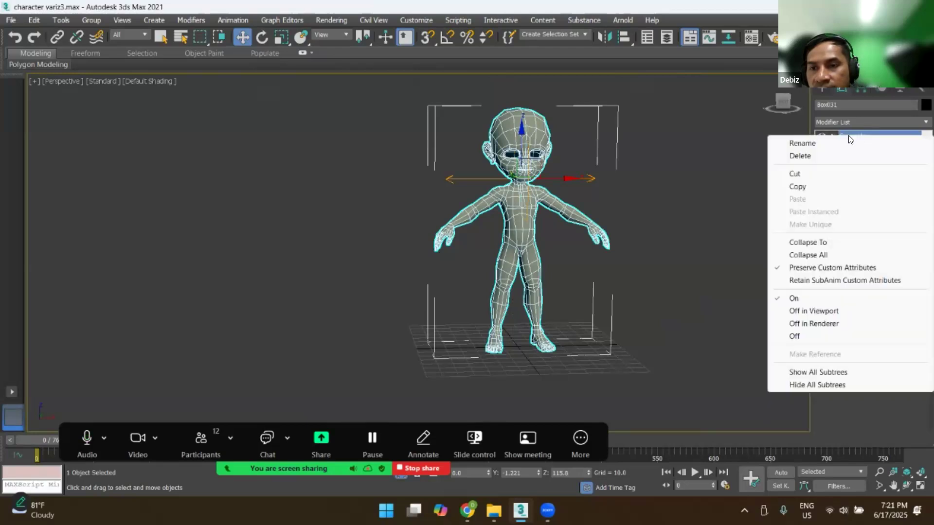
click(808, 254)
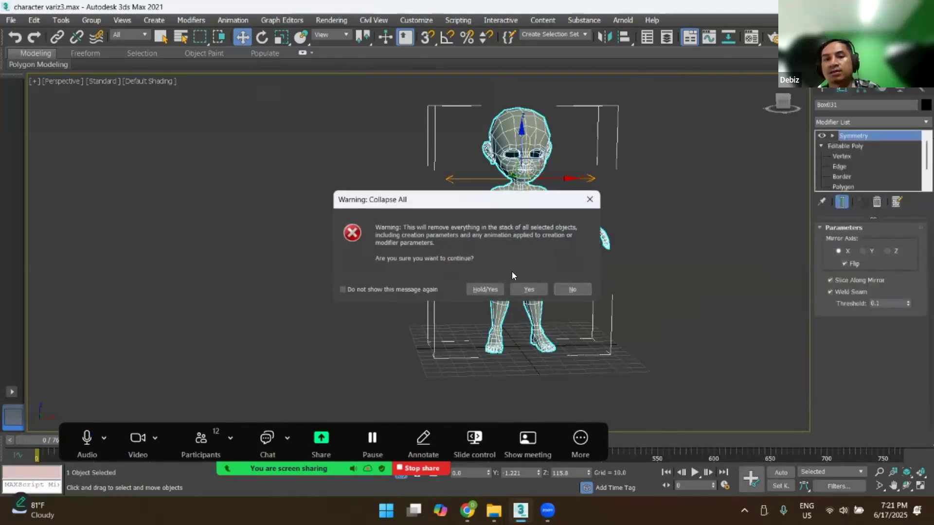
click(530, 290)
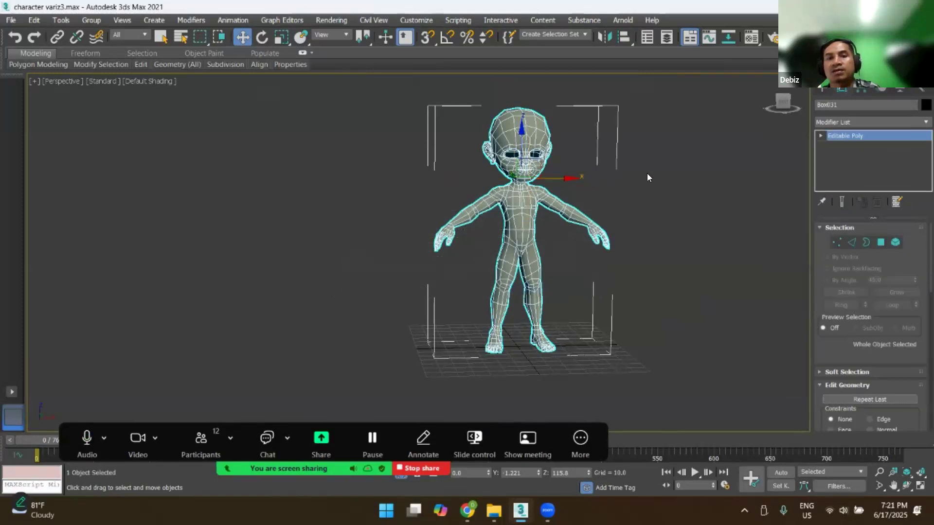
Step: Deselect the body mesh and examine its head, torso and arms at different distances in the Perspective view
click(537, 187)
scroll(566, 171, up, 5)
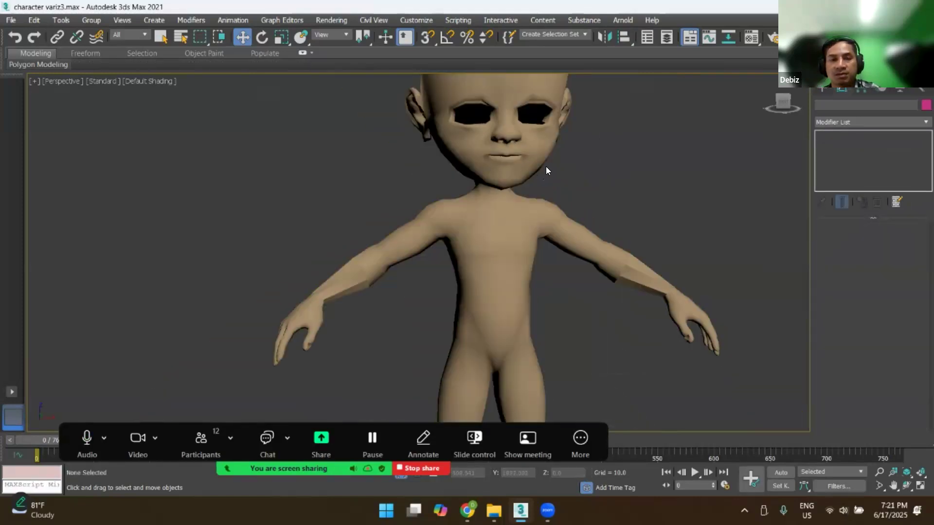
scroll(545, 170, down, 5)
scroll(548, 217, up, 3)
scroll(547, 218, down, 3)
scroll(443, 262, up, 1)
scroll(548, 269, up, 2)
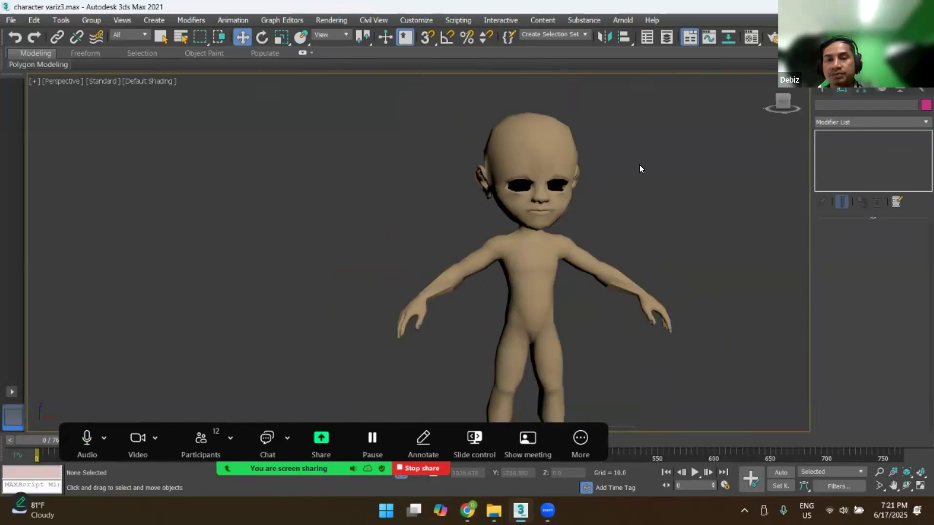
Step: Reset the transform of the body mesh with the Reset XForm utility and display its modifier stack
click(564, 171)
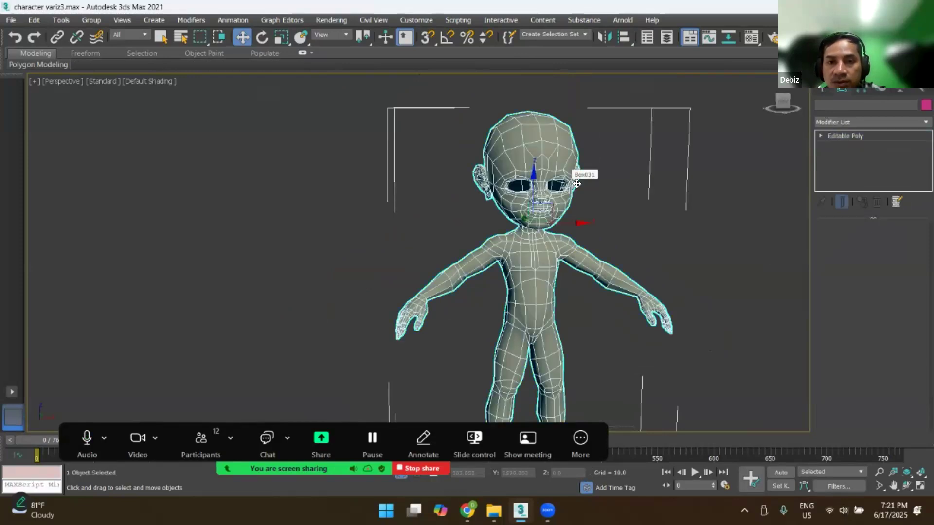
click(920, 89)
click(853, 237)
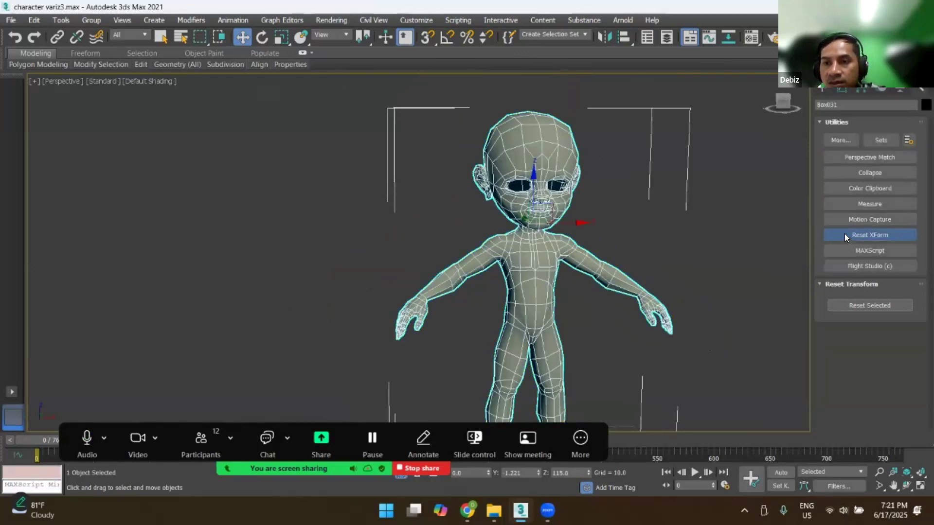
click(854, 307)
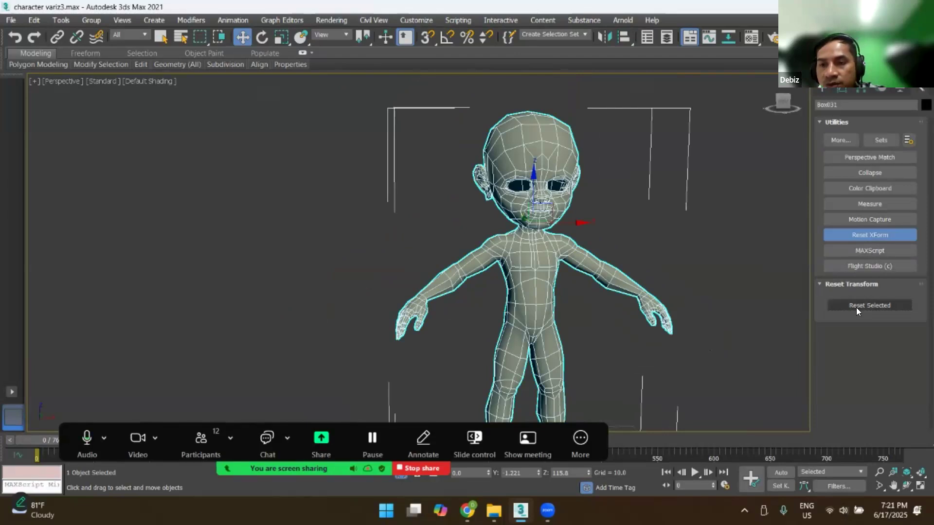
click(841, 88)
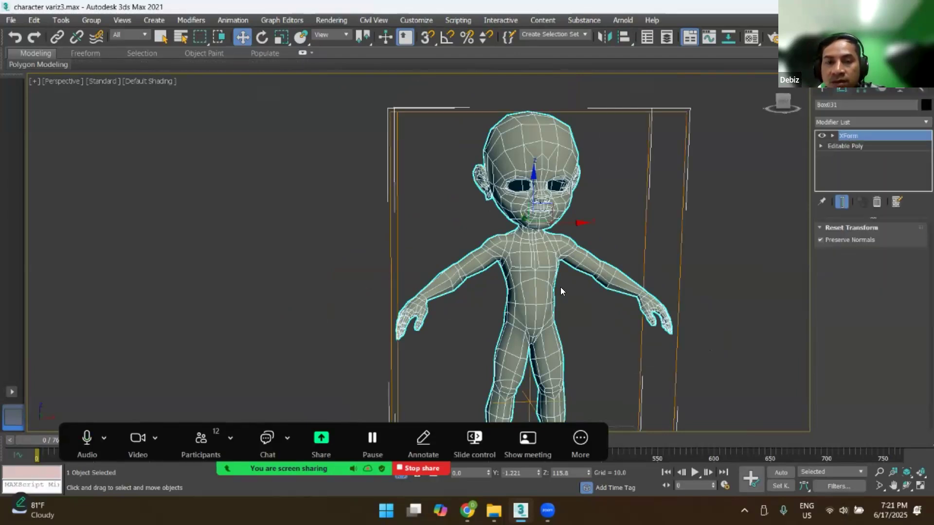
Step: Collapse the XForm modifier into the body mesh's Editable Poly and deselect the mesh
middle_drag(560, 287, 552, 185)
scroll(548, 200, down, 4)
scroll(530, 231, up, 5)
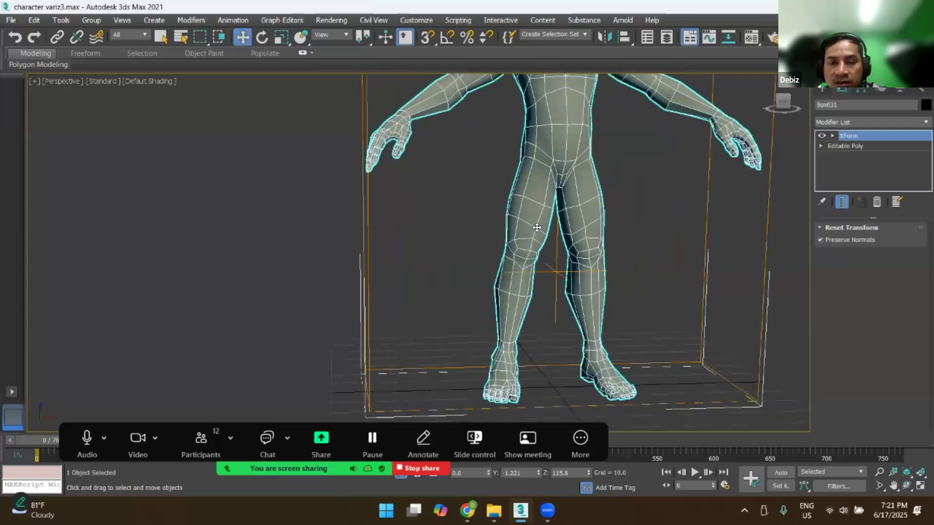
scroll(543, 232, down, 4)
scroll(584, 145, up, 2)
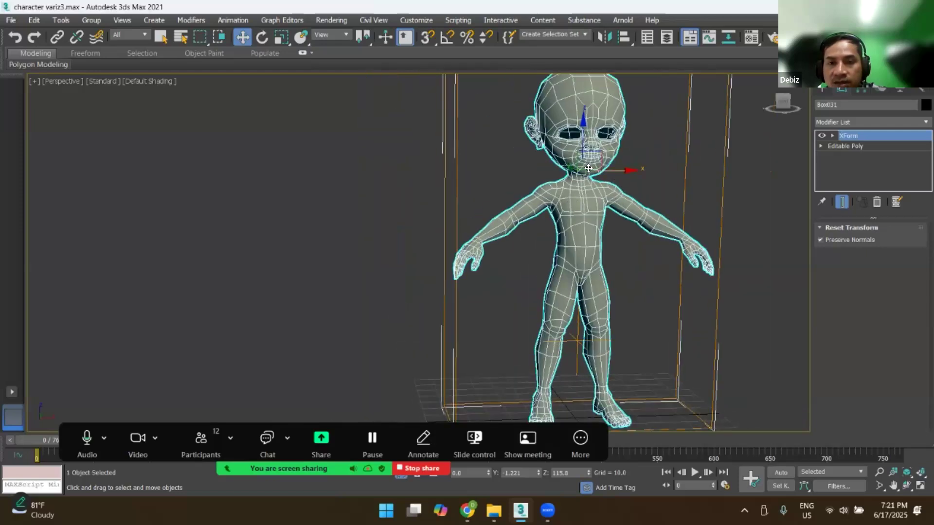
scroll(594, 180, down, 2)
scroll(611, 173, up, 3)
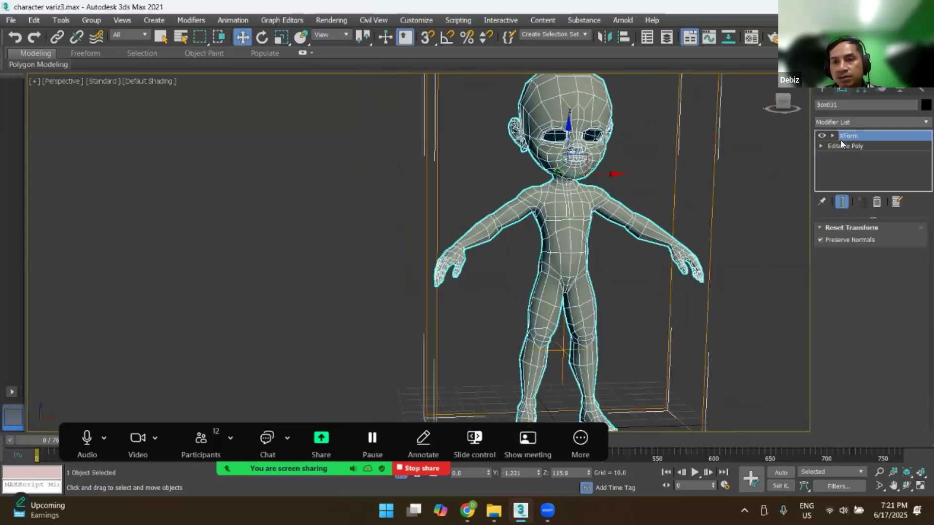
right_click(846, 136)
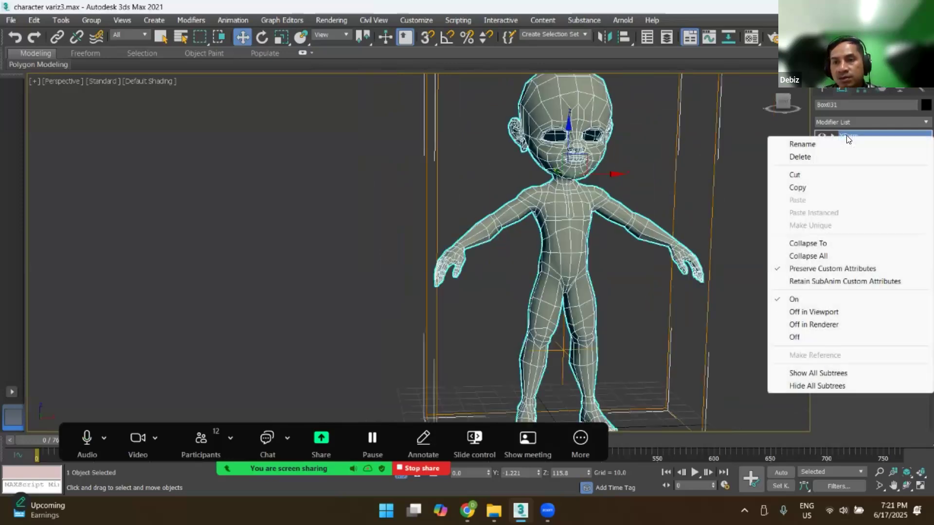
click(810, 256)
click(529, 290)
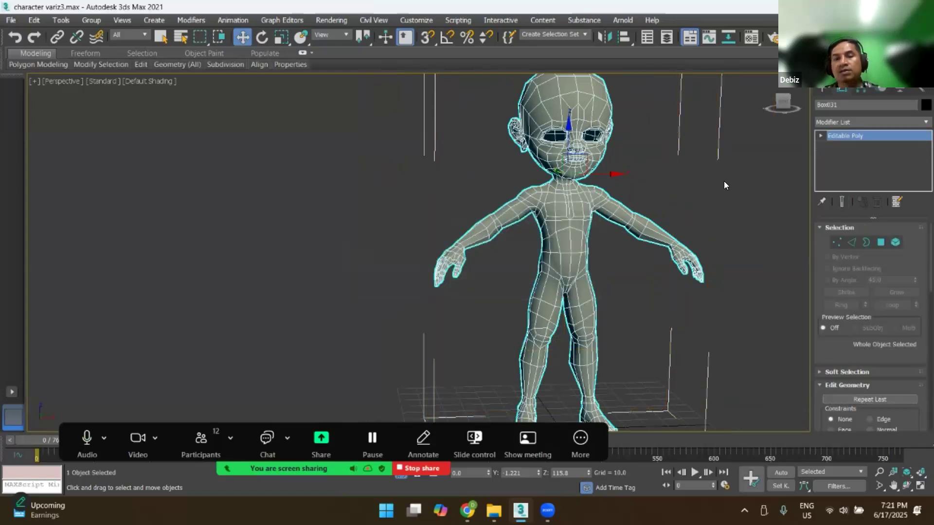
click(653, 193)
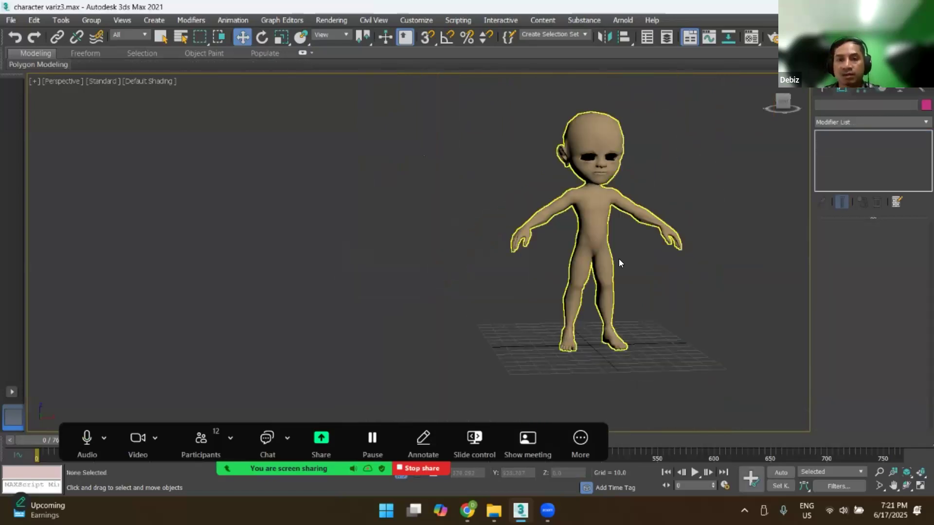
Step: Examine the body's topology with edged faces shown, switch to the Front view and return to plain default shading
click(594, 232)
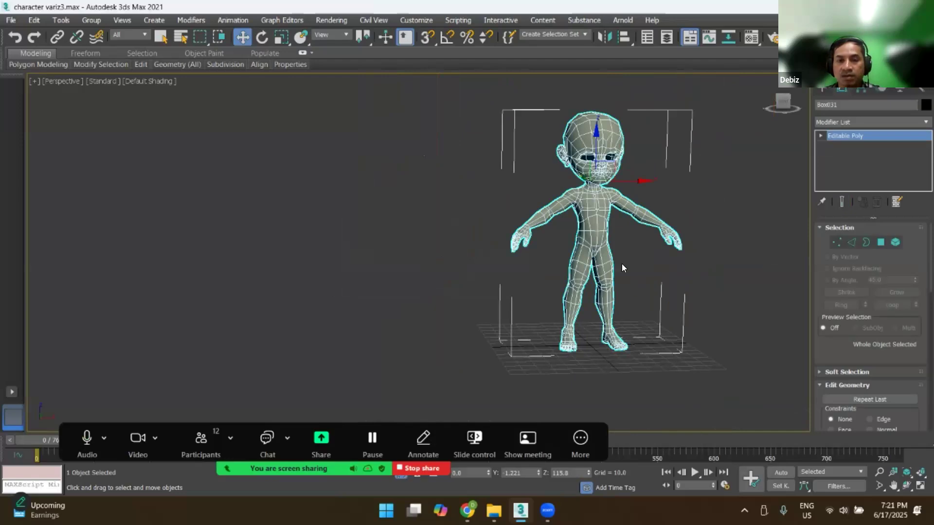
alt+middle_drag(638, 275, 647, 269)
key(F4)
click(662, 207)
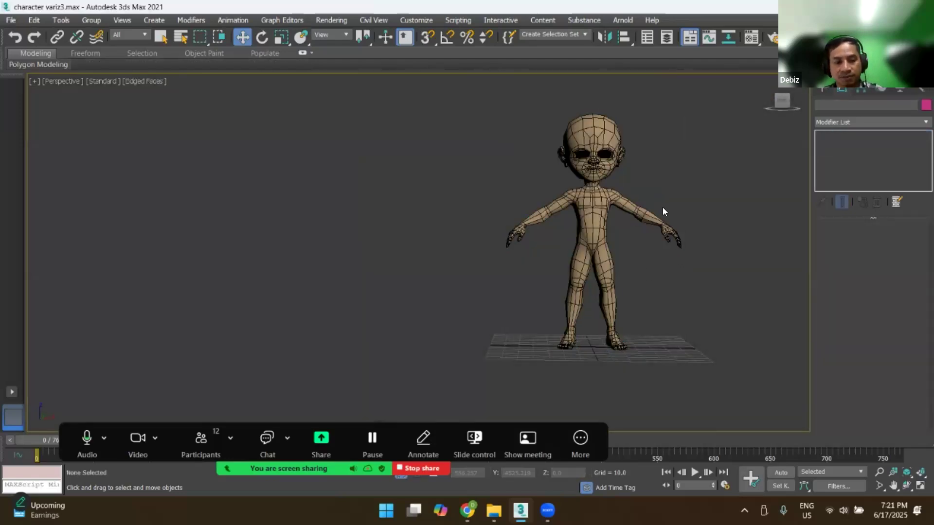
key(f)
middle_drag(500, 246, 564, 228)
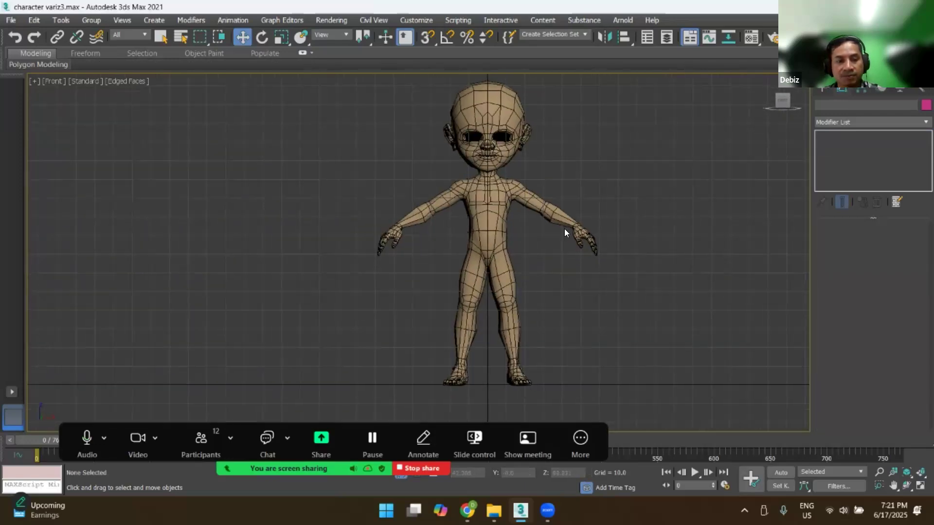
key(F4)
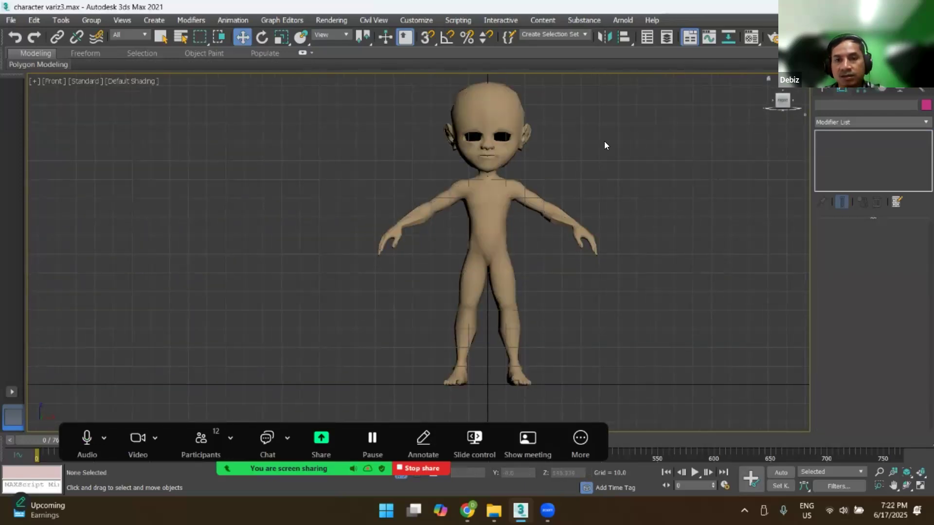
Step: Select the body mesh and clear the diffuse map of the grey 01 - DefaultsZCds material in the Material Editor
drag(547, 236, 547, 237)
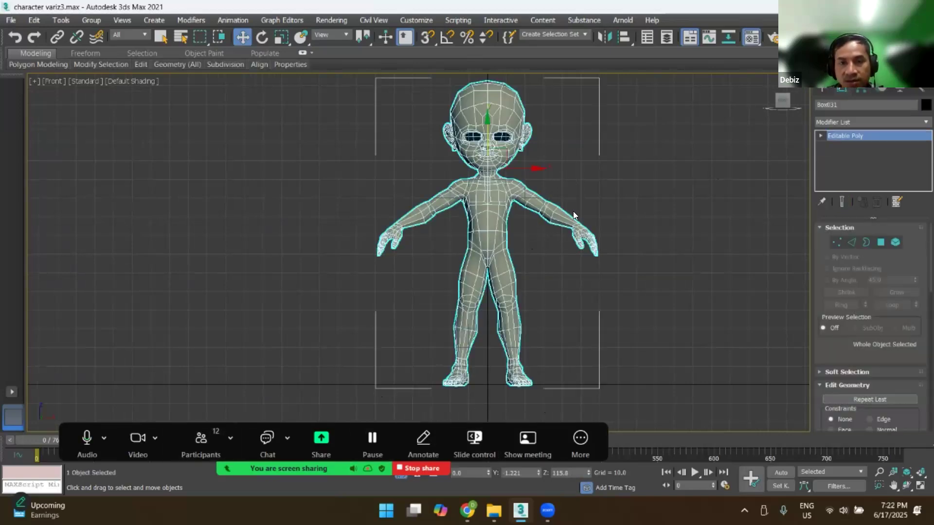
key(m)
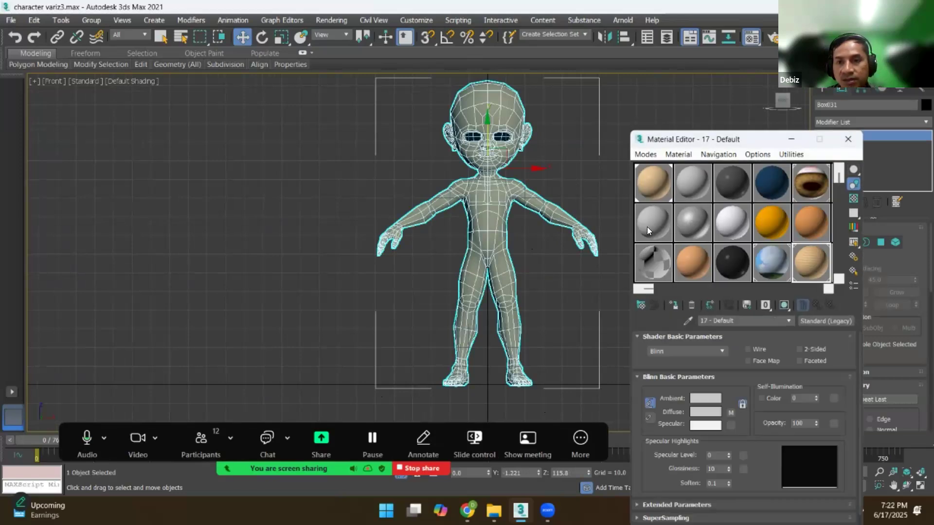
click(645, 217)
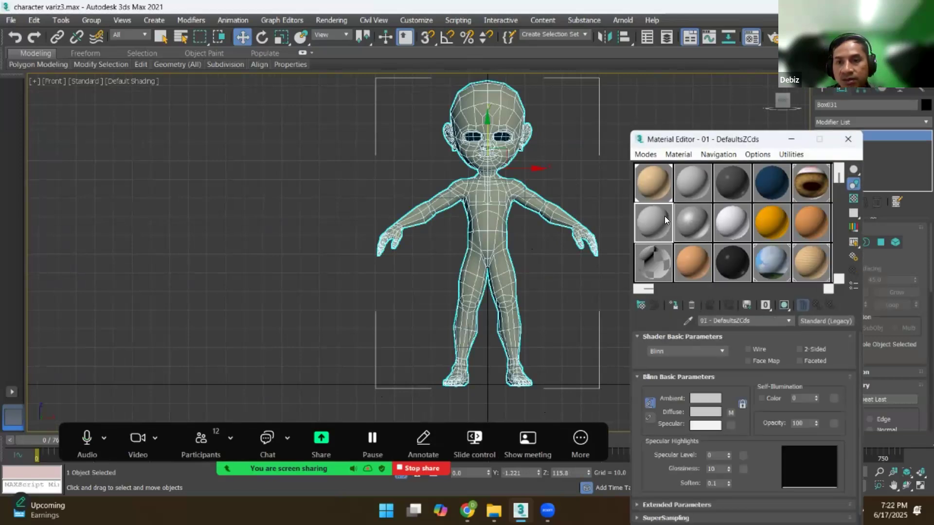
right_click(728, 413)
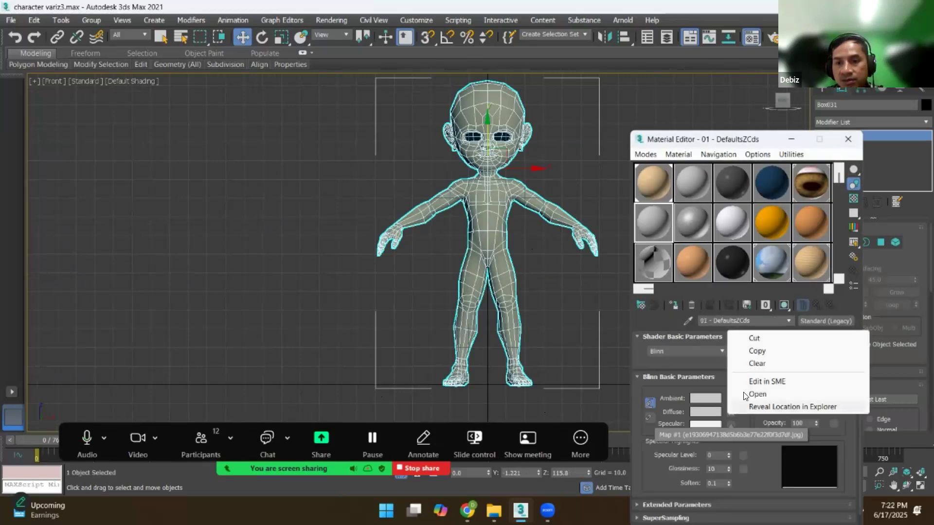
click(757, 363)
right_click(821, 321)
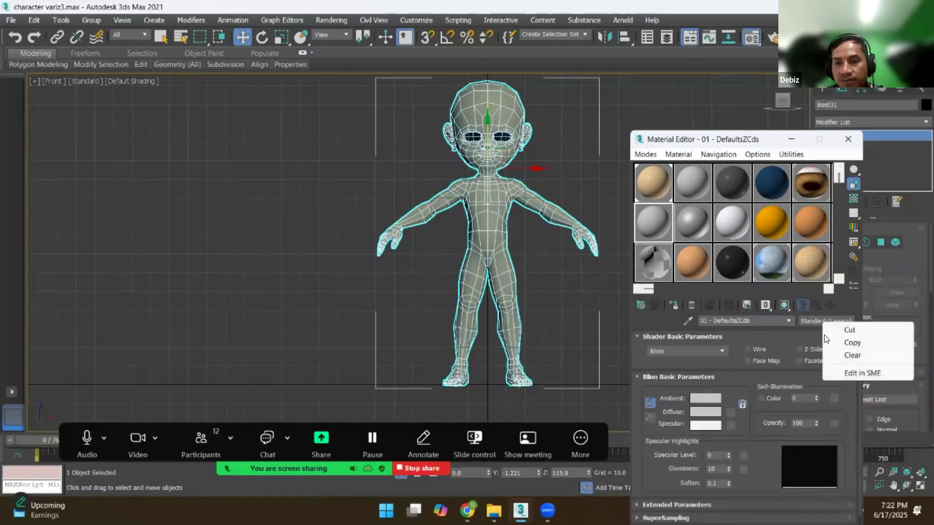
click(847, 355)
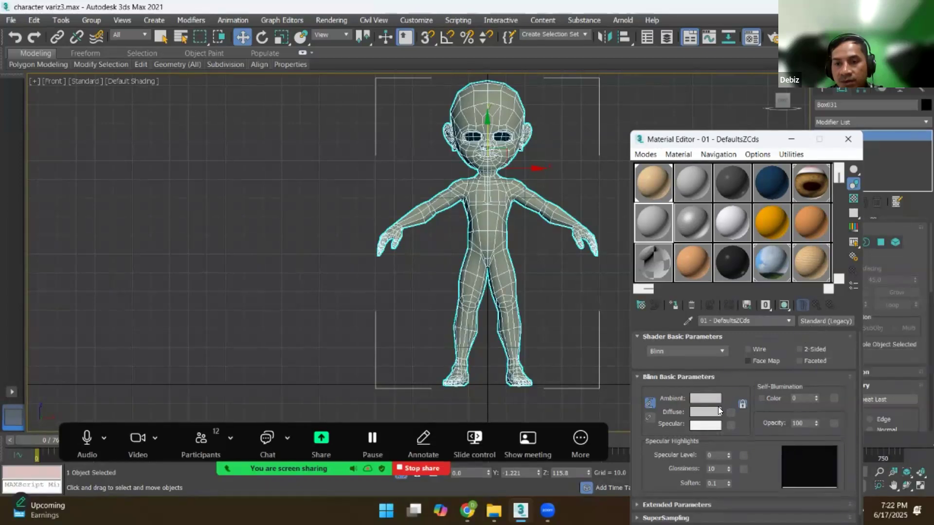
Step: Choose the skin-coloured 09 - Defaultsadfsdasdf material and enable its shaded display in the viewport, keeping the selected body framed
click(655, 187)
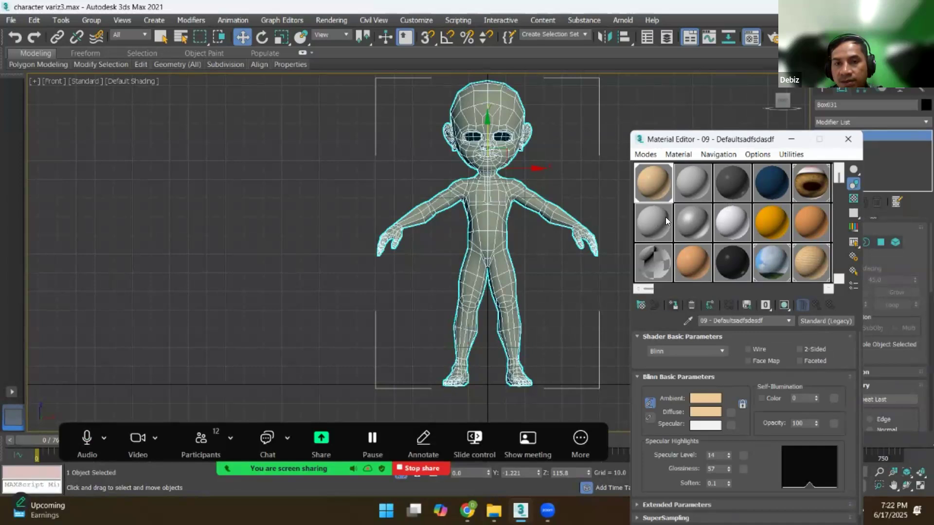
click(782, 305)
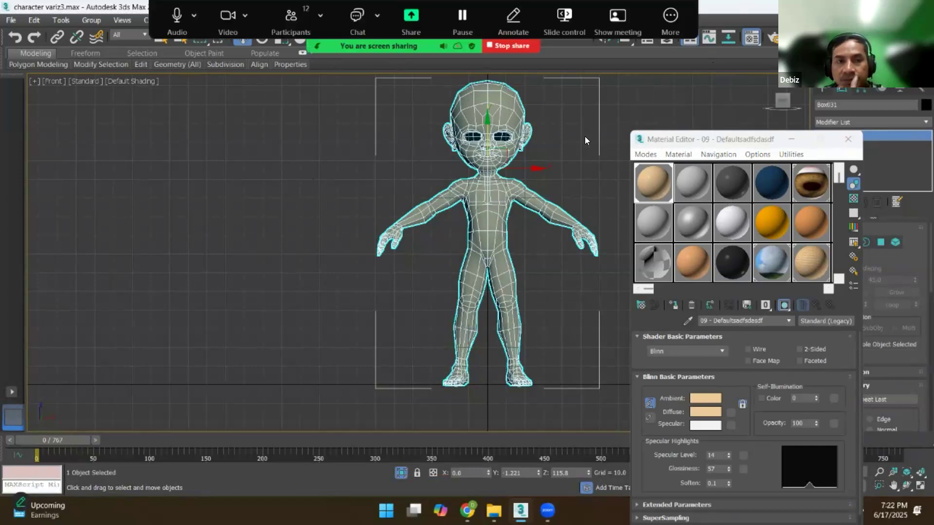
key(z)
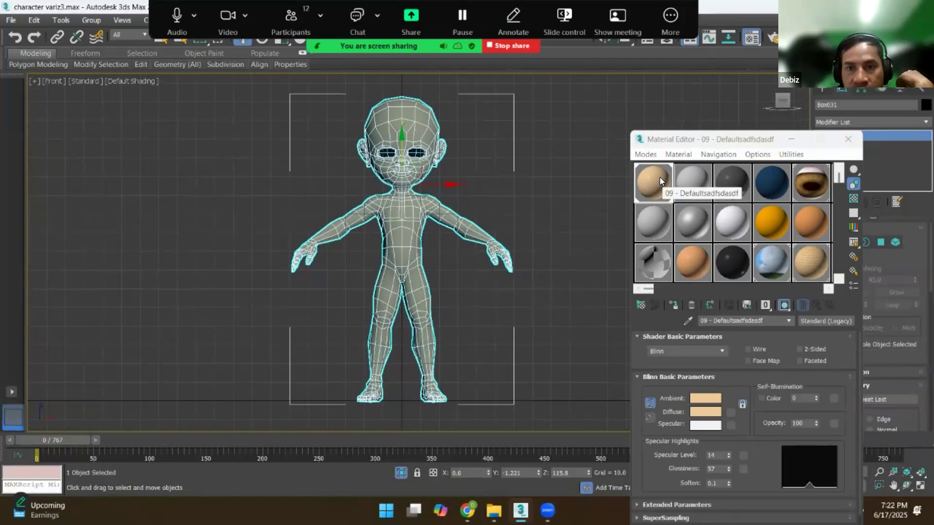
mouse_move(55, 438)
mouse_down()
mouse_move(111, 446)
mouse_move(34, 442)
mouse_move(110, 442)
mouse_move(56, 433)
mouse_up()
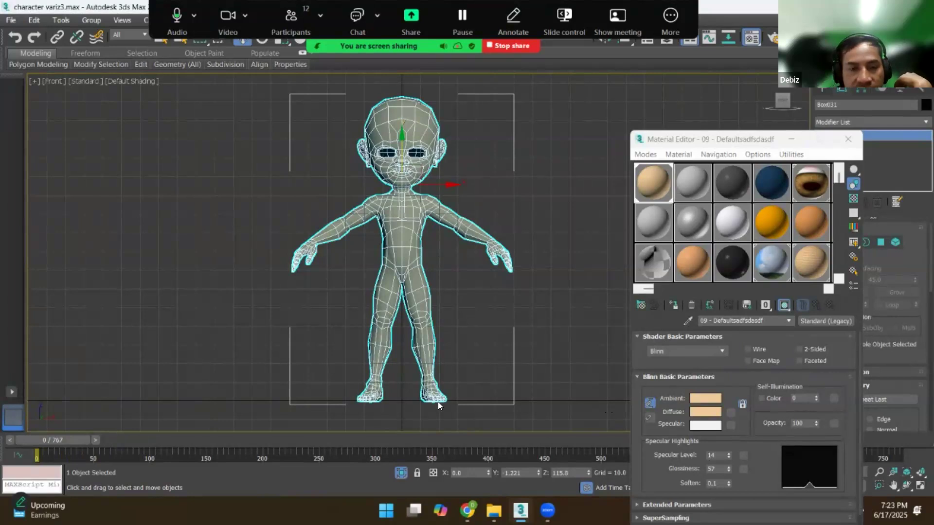
Step: Animate the skin material's opacity to 0 at frame 10 with Auto Key, and turn Auto Key off again
drag(736, 144, 647, 124)
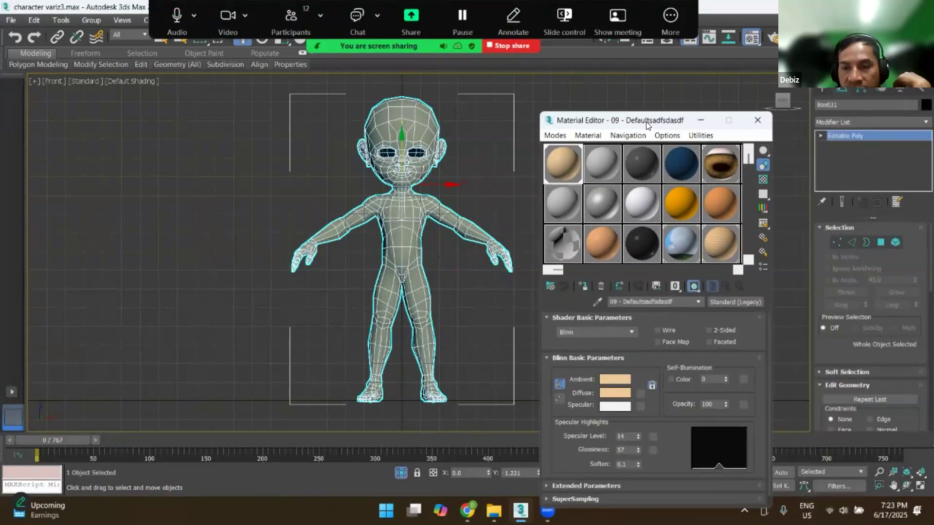
click(781, 472)
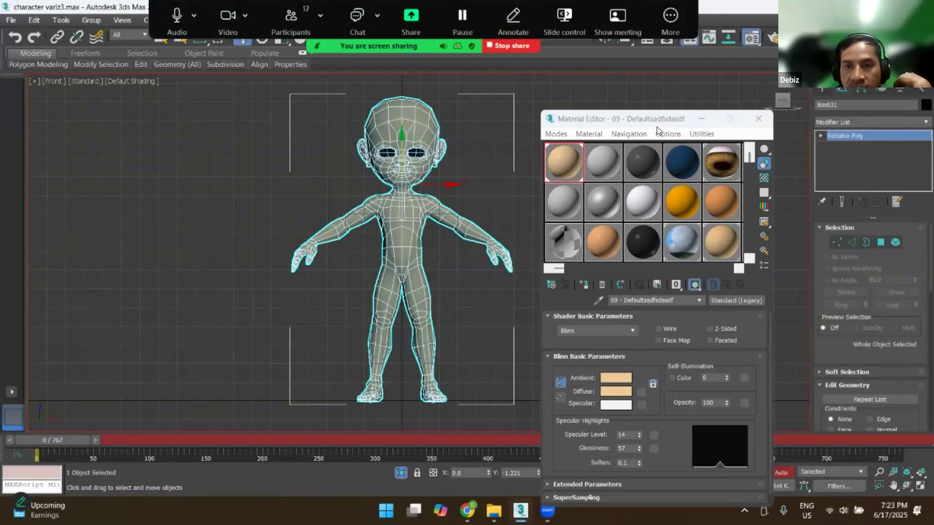
drag(650, 119, 627, 118)
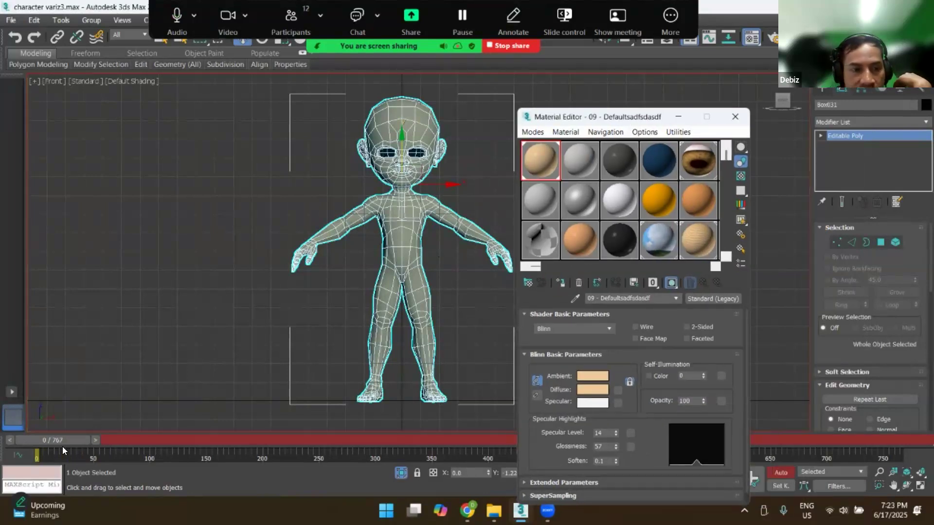
drag(65, 442, 72, 442)
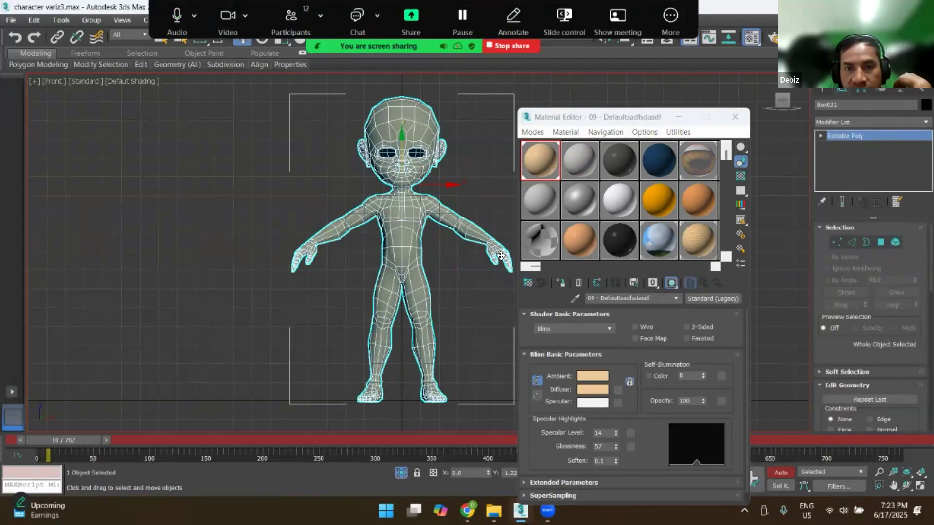
right_click(702, 400)
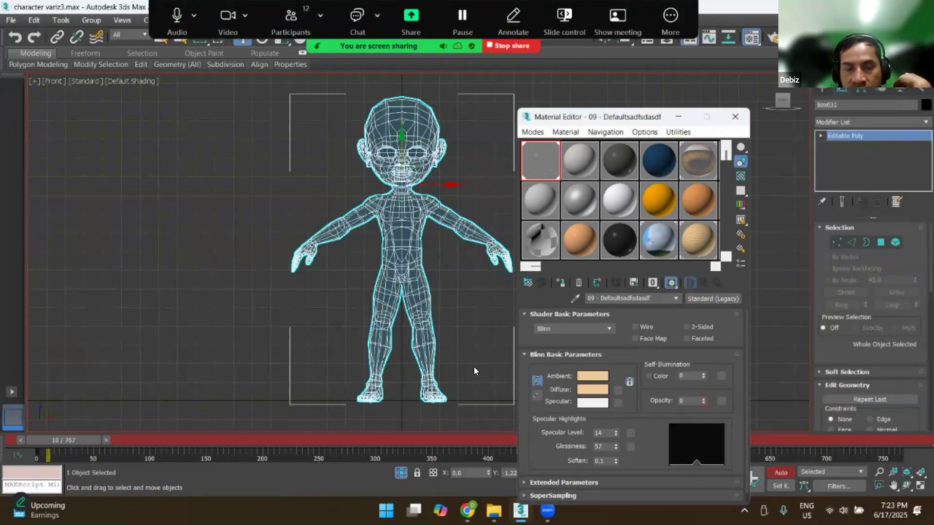
click(784, 474)
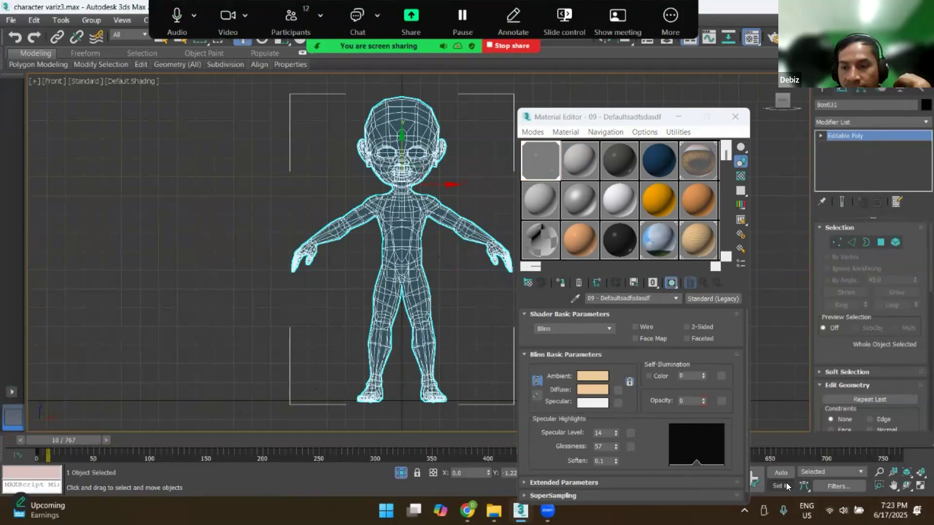
Step: Close the Material Editor and set the animation's end time to 100 in the Time Configuration
click(732, 117)
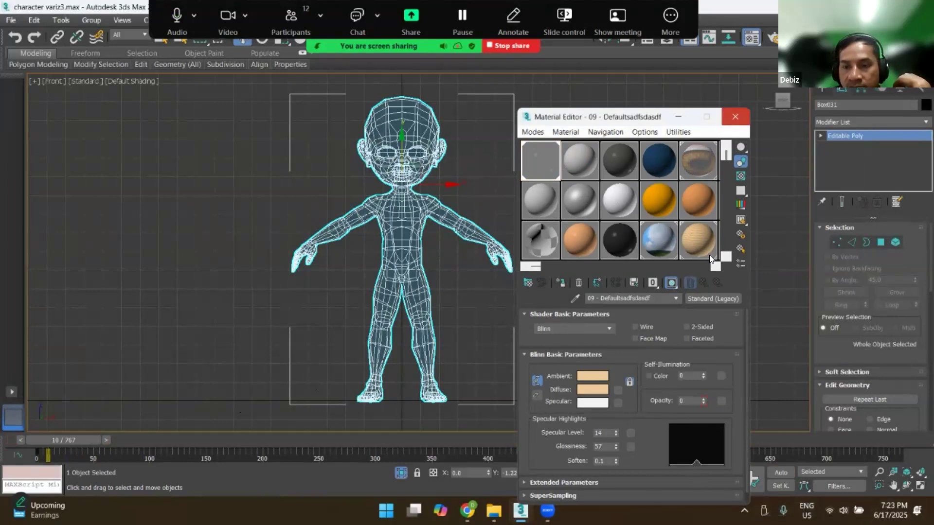
drag(433, 287, 363, 291)
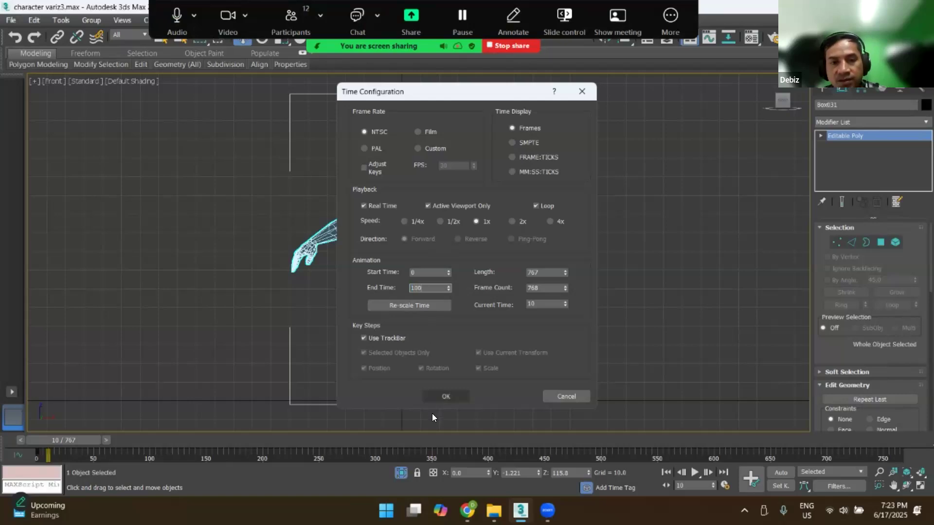
click(431, 398)
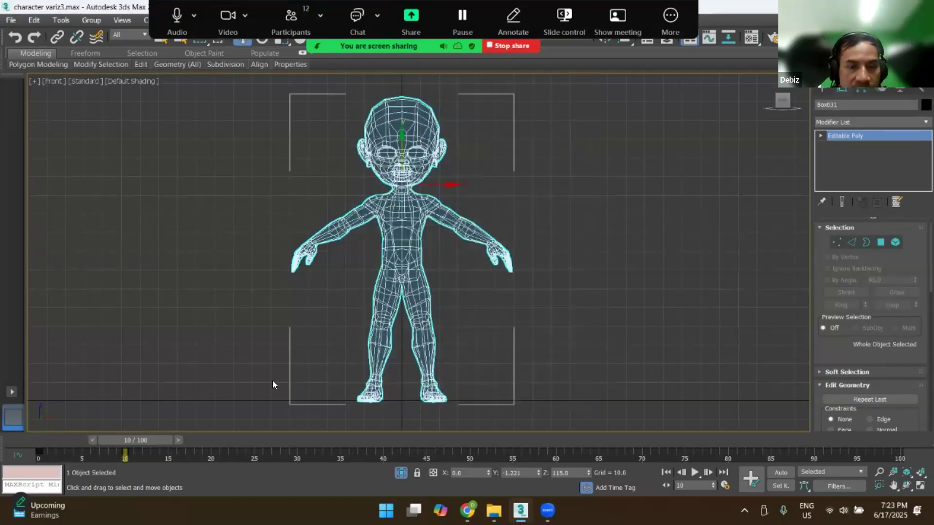
Step: Deselect the body and scrub the timeline from frame 10 back to frame 0 to check the opacity fade
key(Delete)
drag(152, 440, 122, 449)
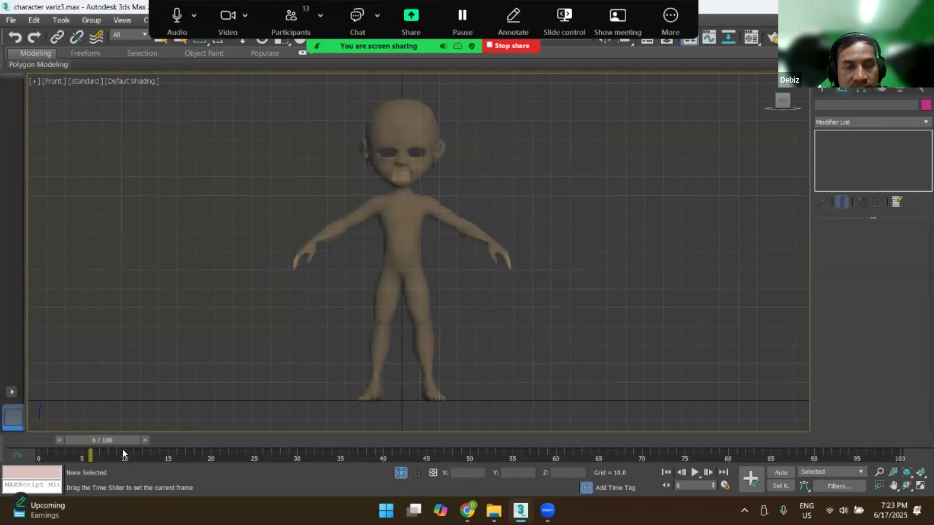
scroll(346, 347, up, 2)
scroll(494, 275, down, 2)
middle_drag(493, 276, 515, 307)
scroll(483, 315, down, 2)
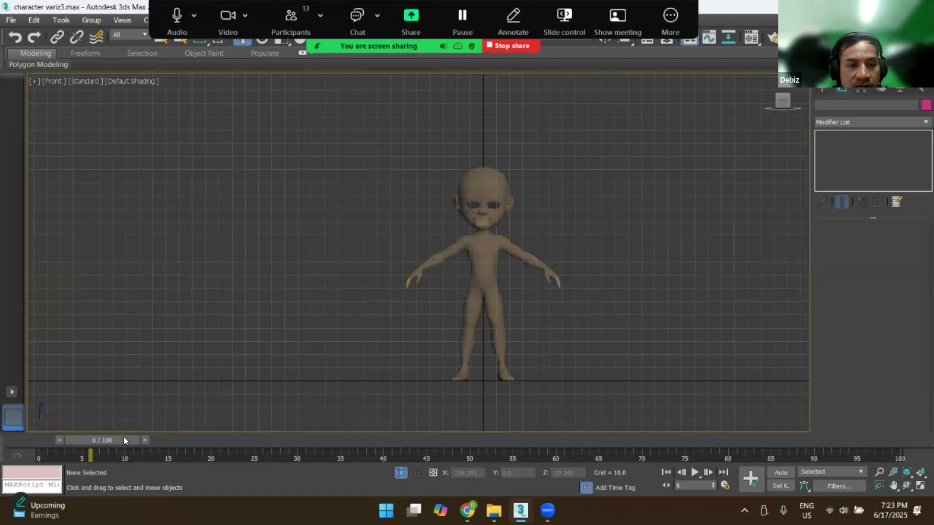
drag(124, 440, 72, 444)
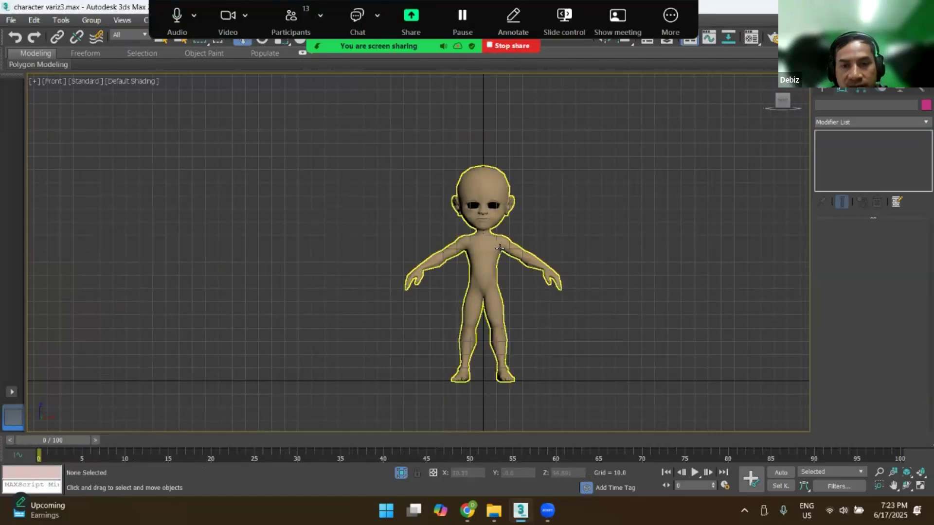
Step: Turn on See-Through in the body mesh's Object Properties, deselect it and check the display at different distances
scroll(489, 219, up, 4)
scroll(500, 221, down, 2)
click(499, 220)
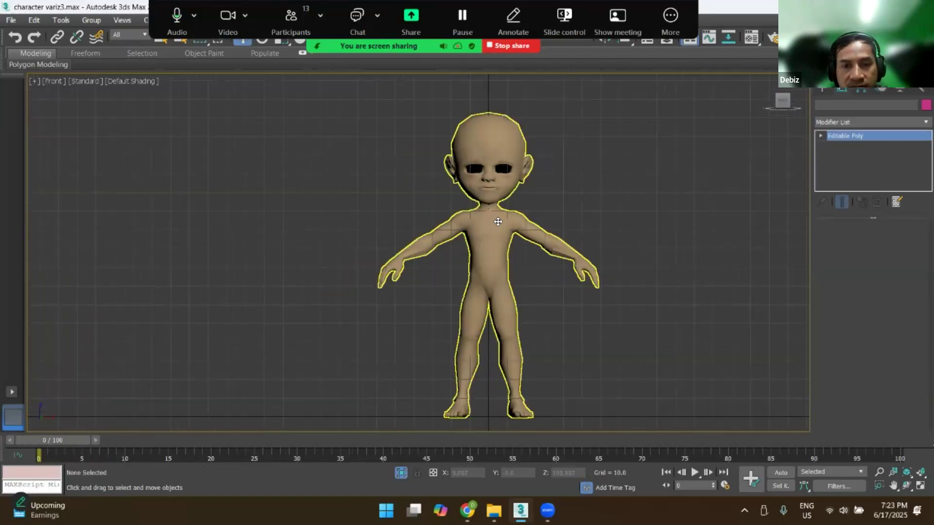
right_click(496, 218)
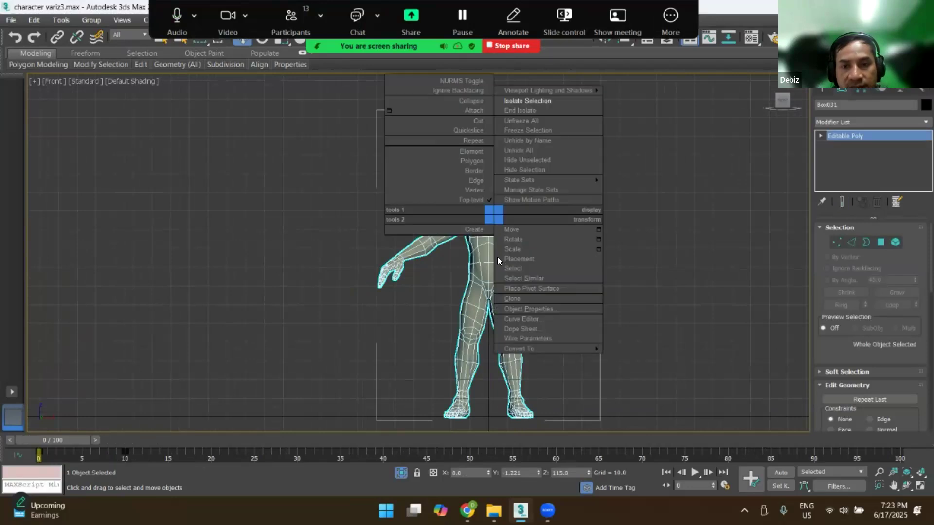
click(525, 307)
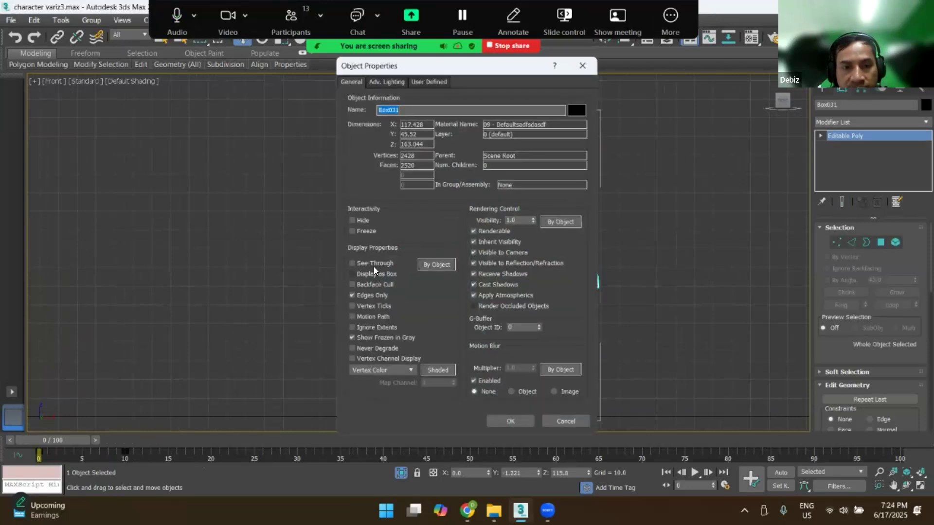
click(353, 261)
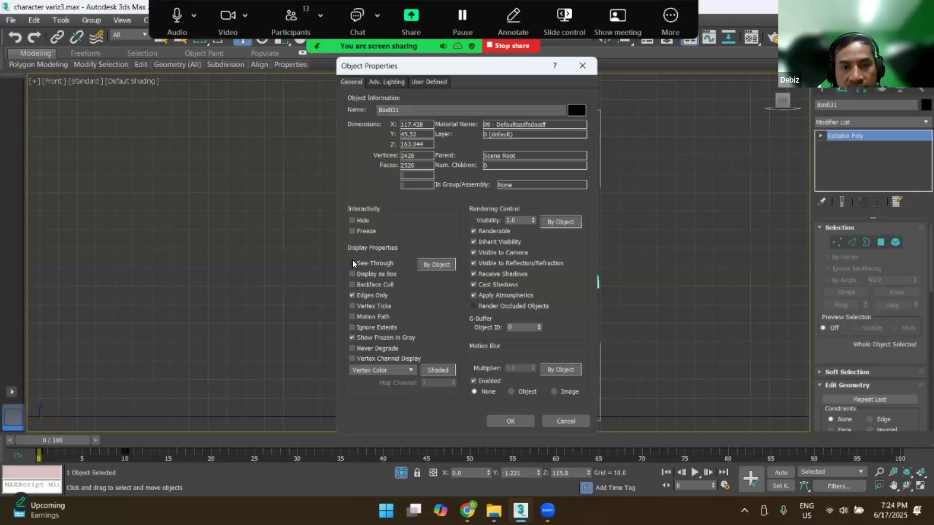
click(504, 421)
click(540, 281)
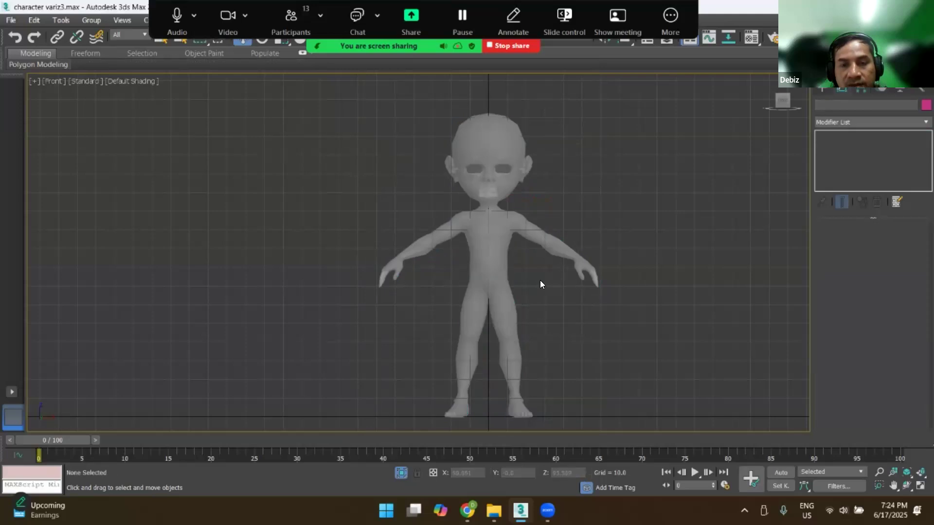
scroll(510, 263, up, 4)
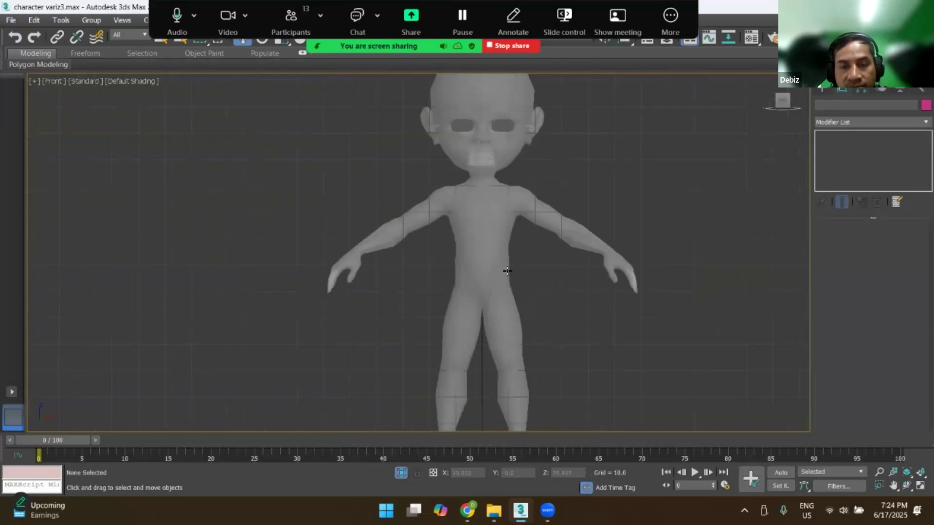
scroll(507, 271, down, 4)
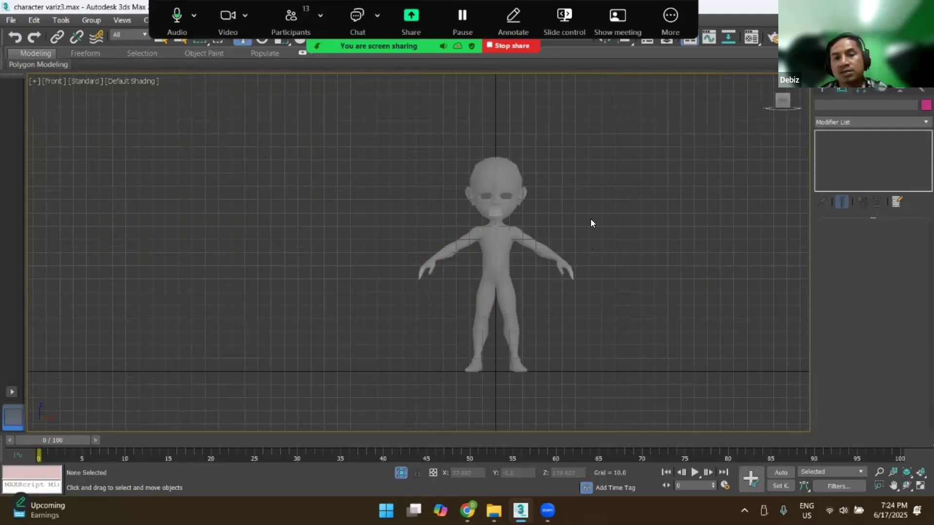
Step: Freeze the body mesh through its Object Properties and test with a selection window that it cannot be selected
drag(604, 173, 504, 240)
right_click(503, 240)
click(526, 311)
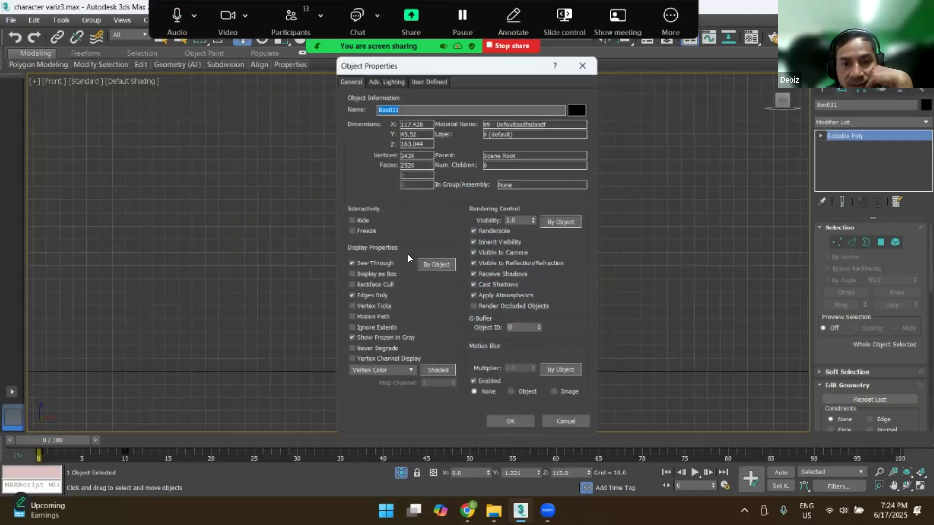
click(354, 230)
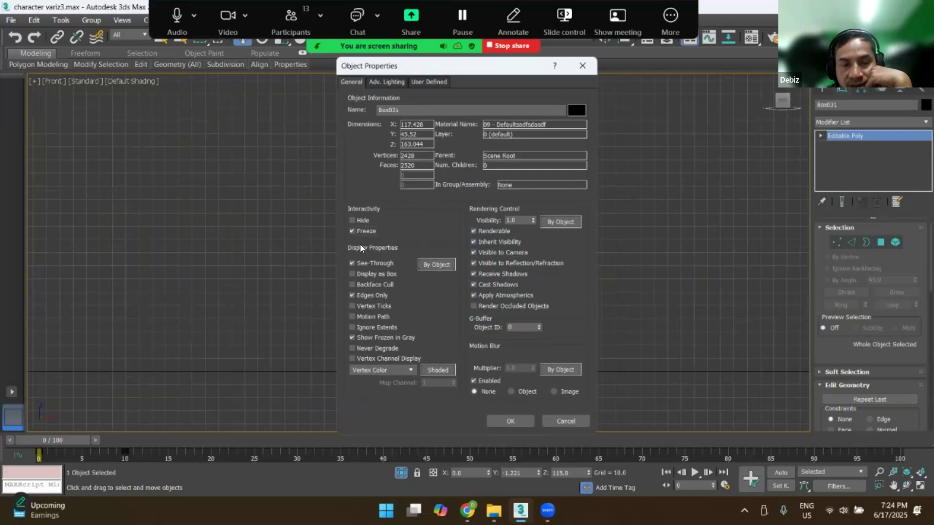
click(505, 417)
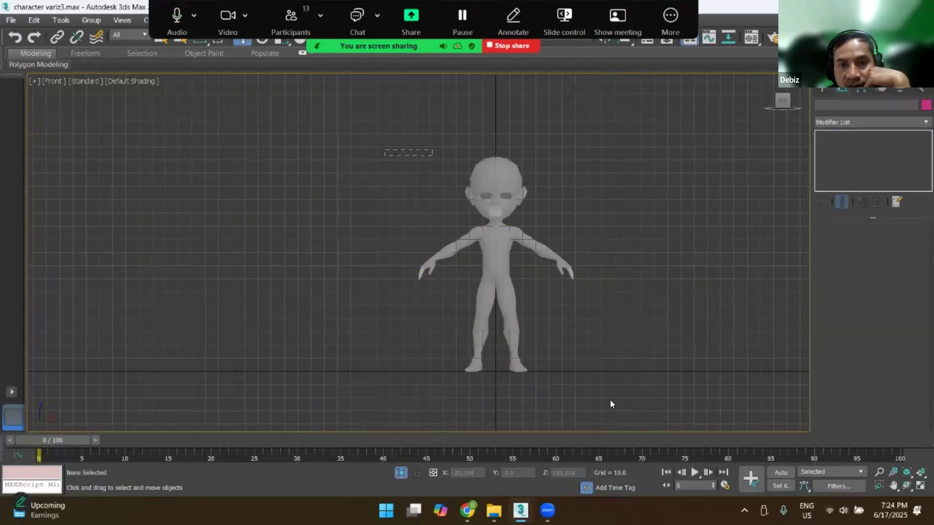
drag(520, 106, 400, 343)
Step: Review the Systems object types such as Bones and Biped, and return to the modifier settings
click(823, 89)
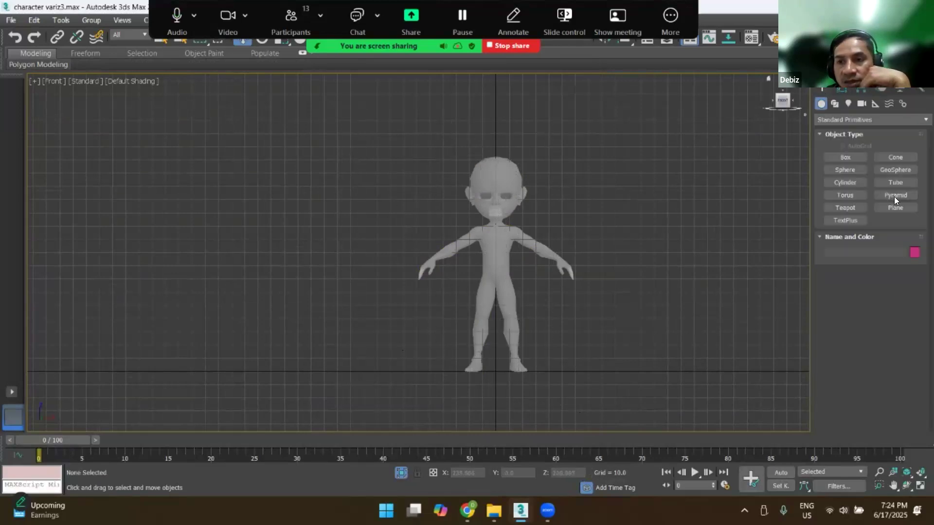
click(903, 102)
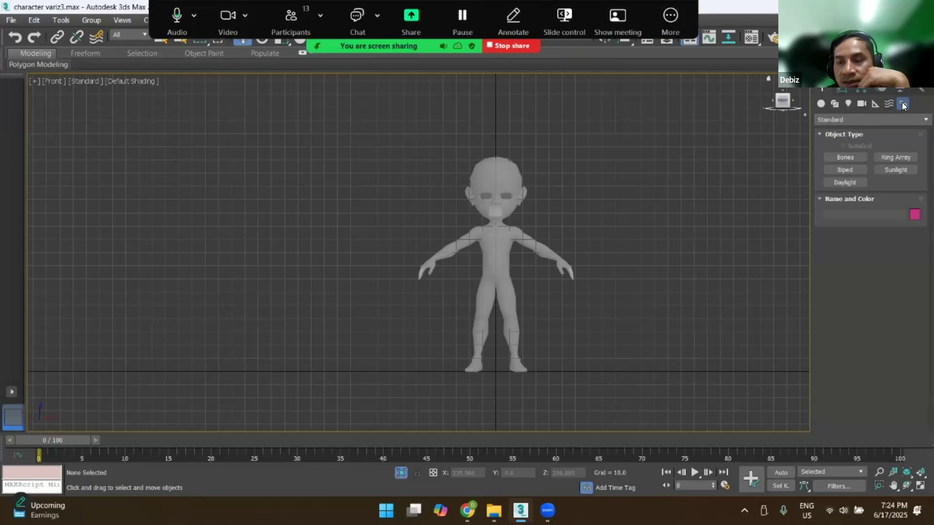
click(841, 89)
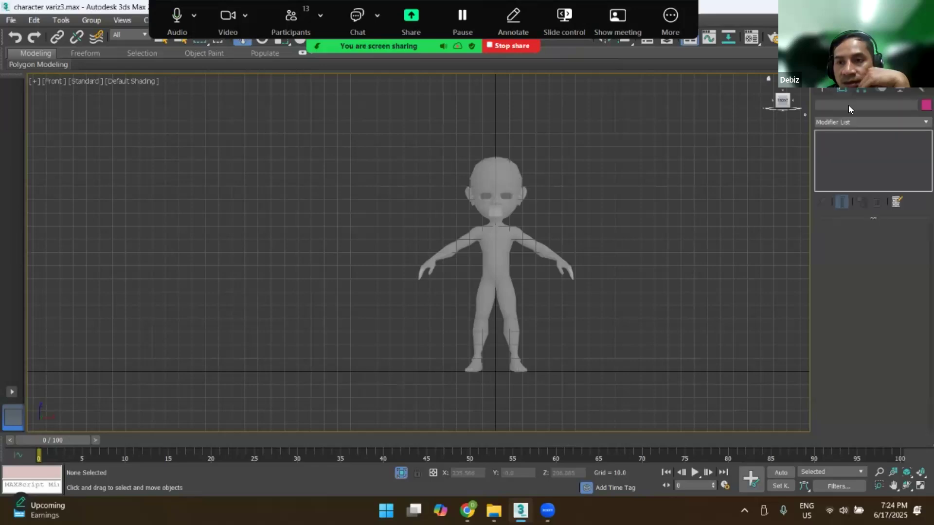
Step: Activate the Biped creation tool from the Systems object types and turn on the 3D snaps toggle
click(822, 89)
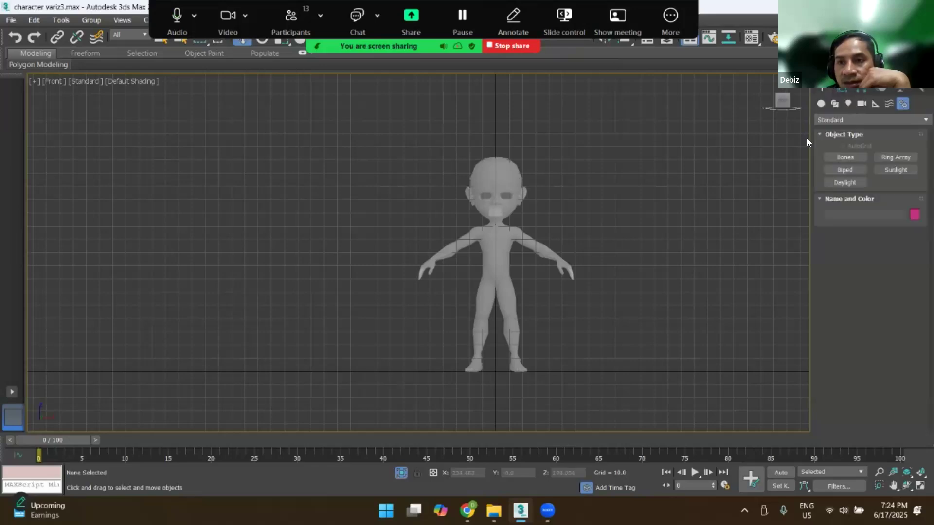
click(841, 89)
click(823, 89)
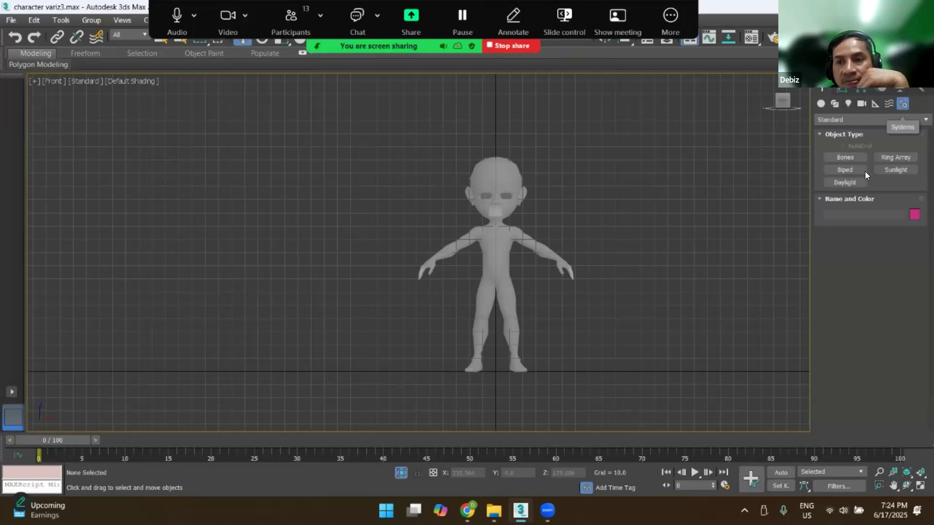
click(845, 170)
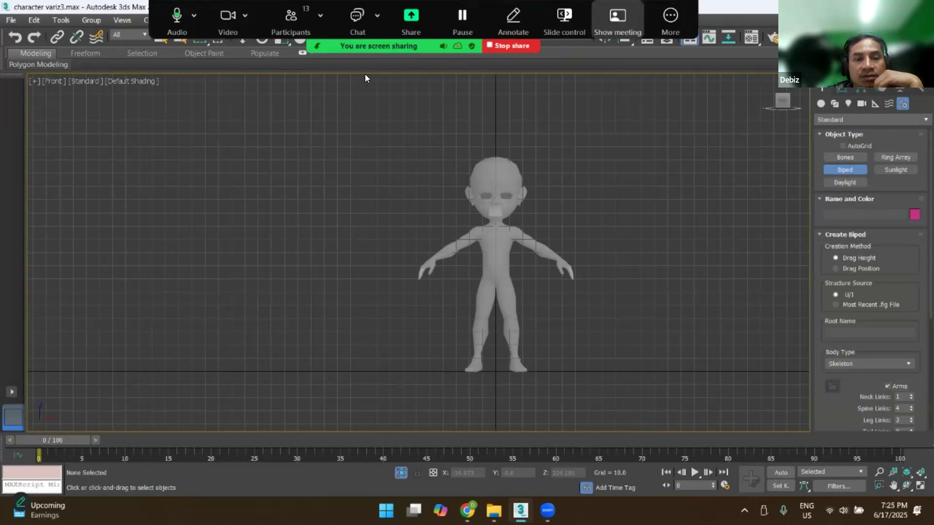
drag(323, 21, 194, 94)
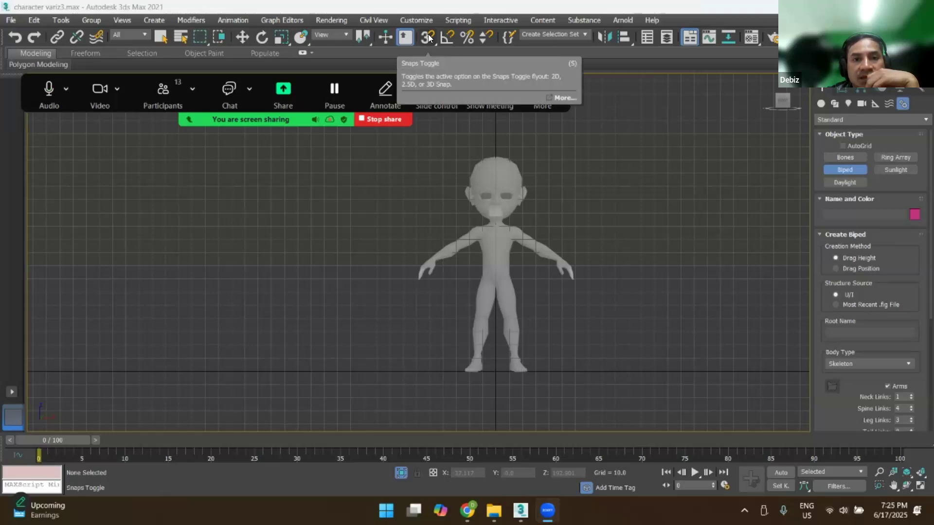
key(s)
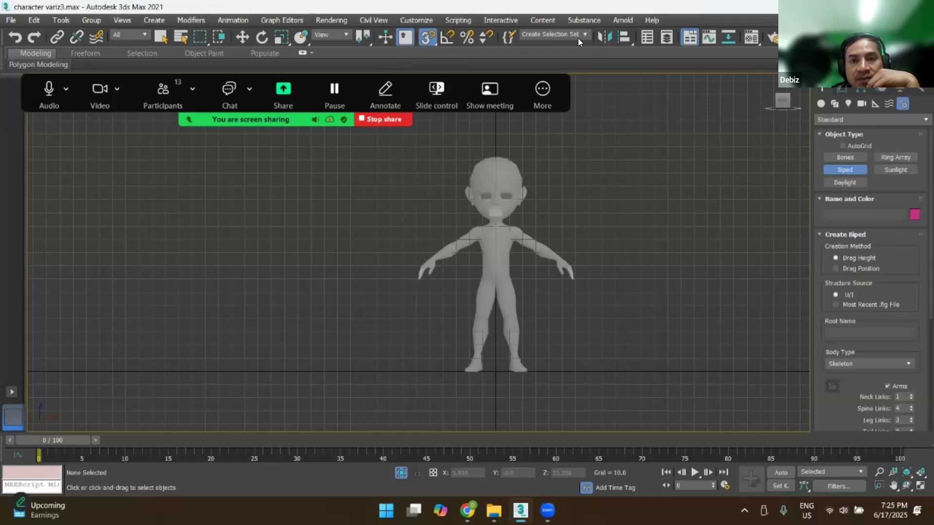
Step: Try to create a small biped between the character's feet in the front view
click(850, 182)
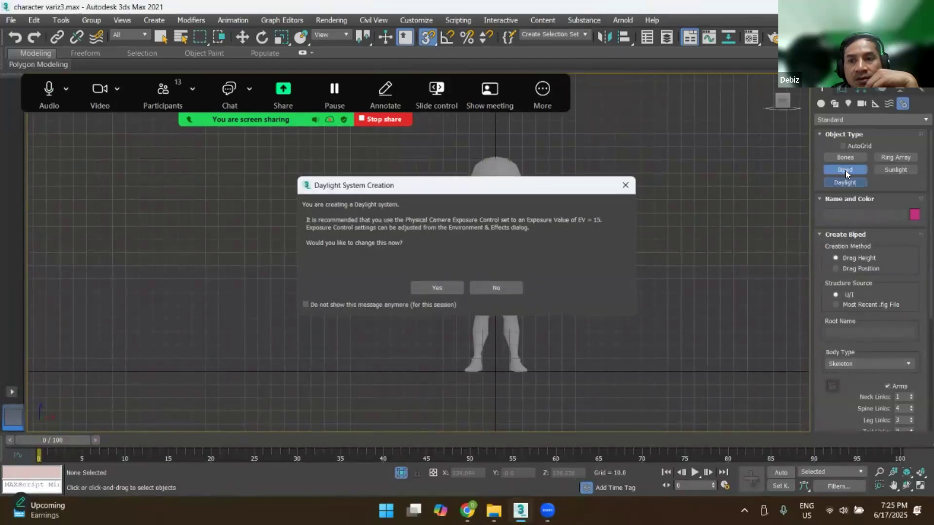
click(522, 287)
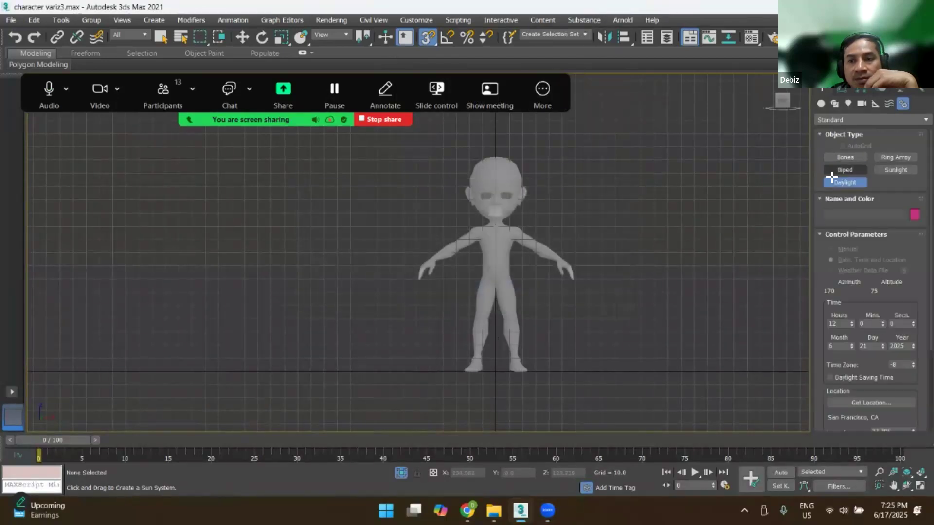
click(833, 171)
mouse_move(495, 369)
mouse_down()
mouse_move(494, 304)
mouse_move(496, 366)
mouse_up()
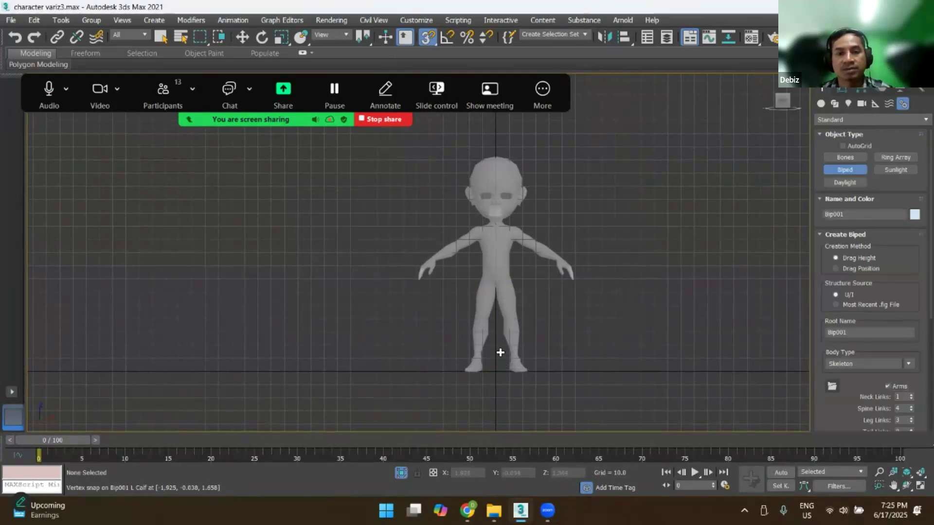
Step: Enable Grid Points, Pivot and Vertex as snap targets in the Grid and Snap Settings
right_click(431, 40)
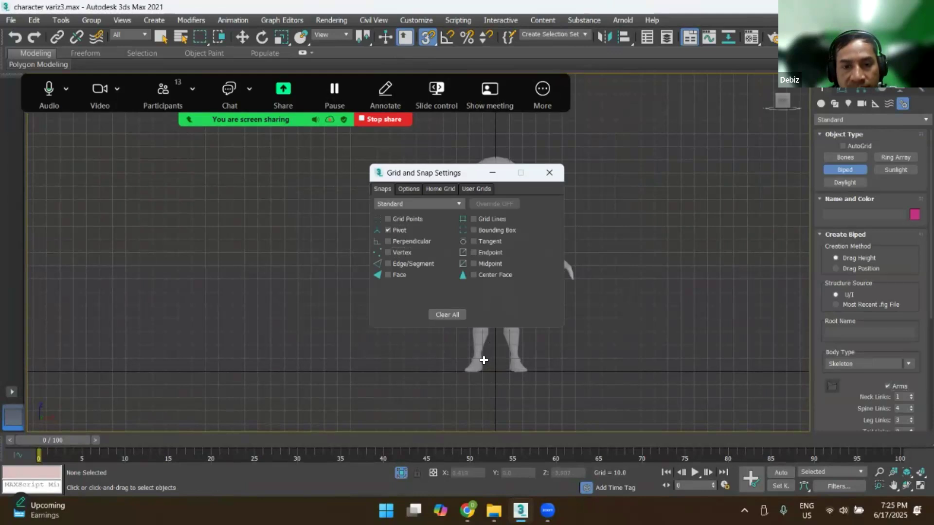
click(553, 173)
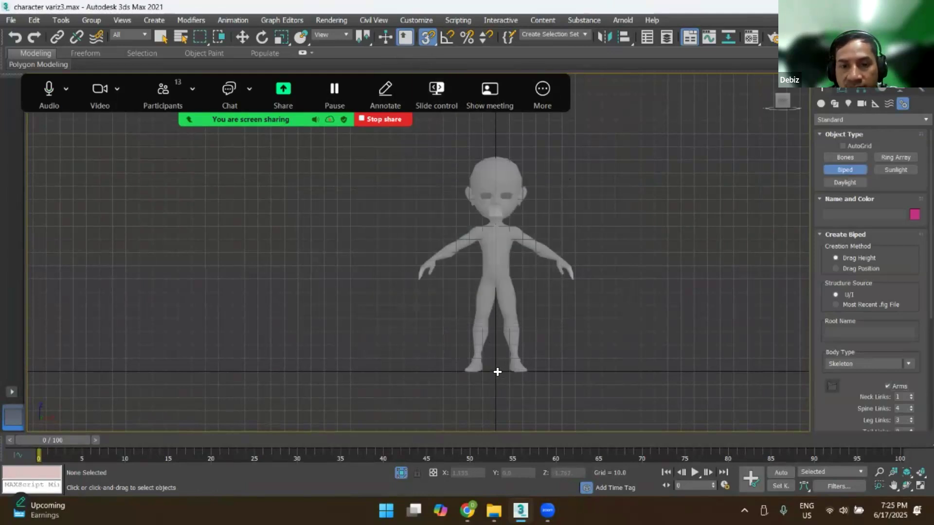
right_click(427, 36)
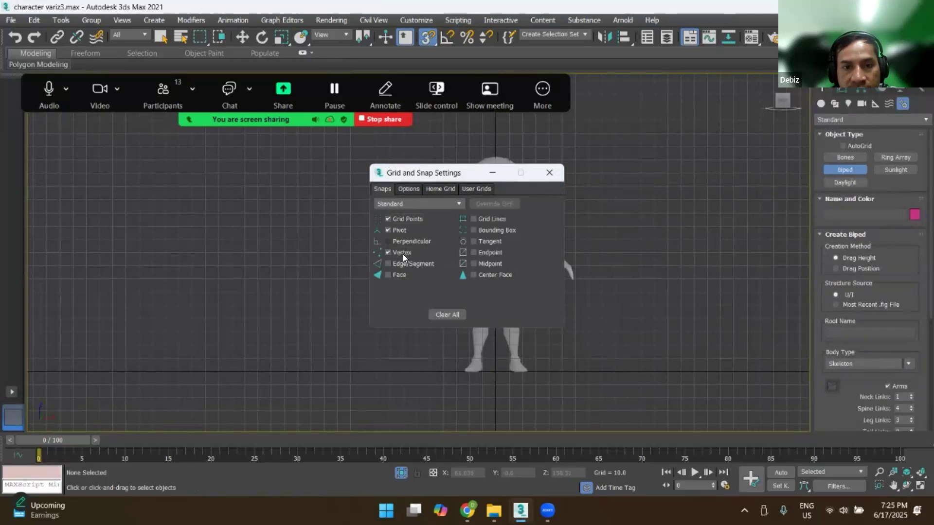
click(553, 171)
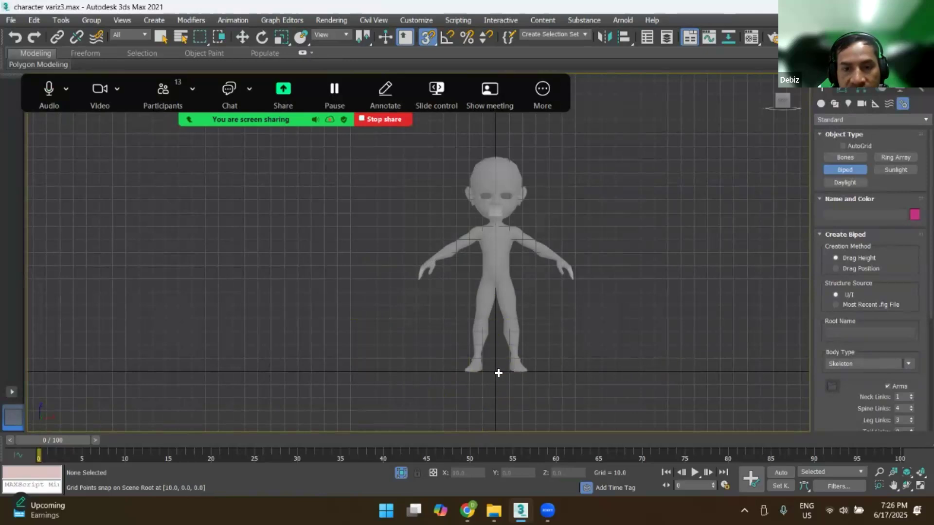
Step: Try test bipeds at the character's feet and beside the body, examine the pelvis root, and remove both
drag(495, 372, 556, 247)
key(ctrl+z)
drag(218, 370, 382, 162)
alt+middle_drag(256, 259, 313, 254)
scroll(312, 255, up, 6)
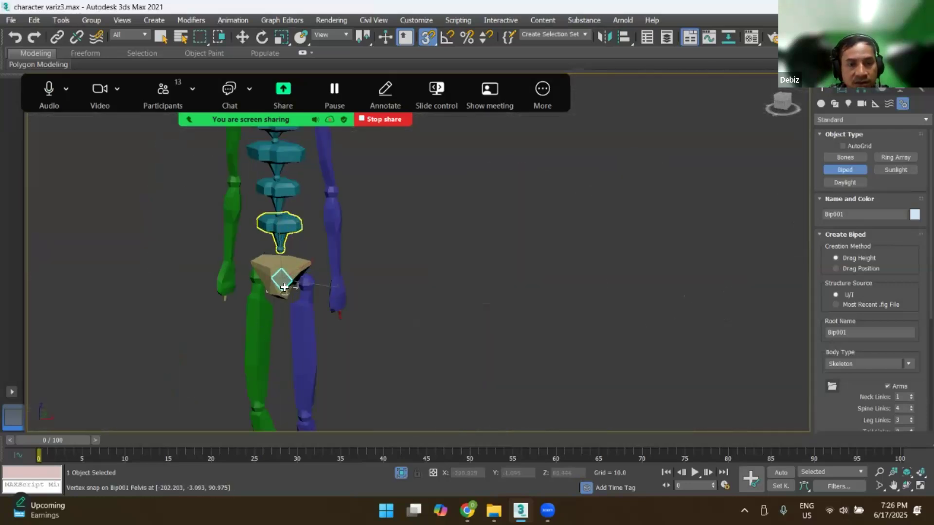
scroll(272, 272, down, 5)
alt+middle_drag(290, 324, 366, 319)
key(Delete)
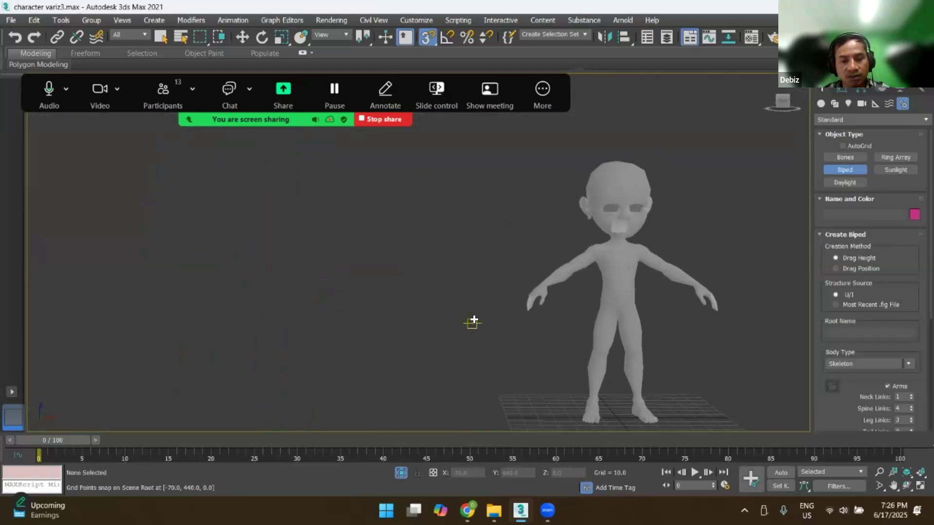
Step: Create a biped in the front view from between the feet upward, with its pelvis root level with the character's hips
key(f)
middle_drag(509, 254, 560, 395)
scroll(561, 396, down, 4)
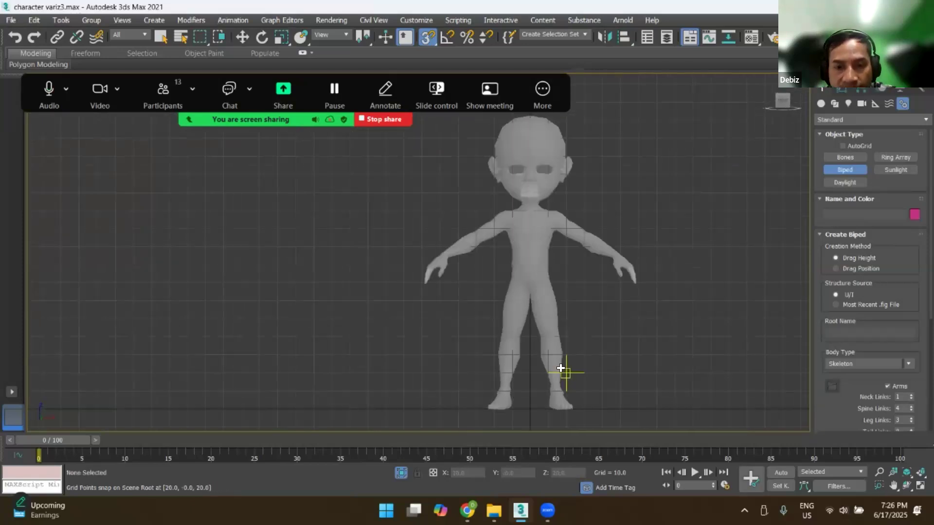
drag(537, 391, 617, 240)
scroll(540, 311, up, 10)
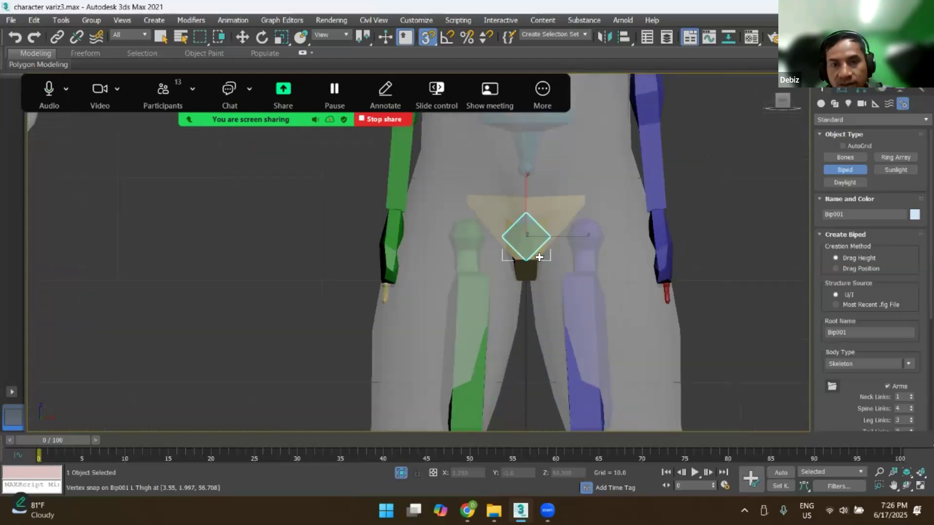
scroll(529, 238, down, 3)
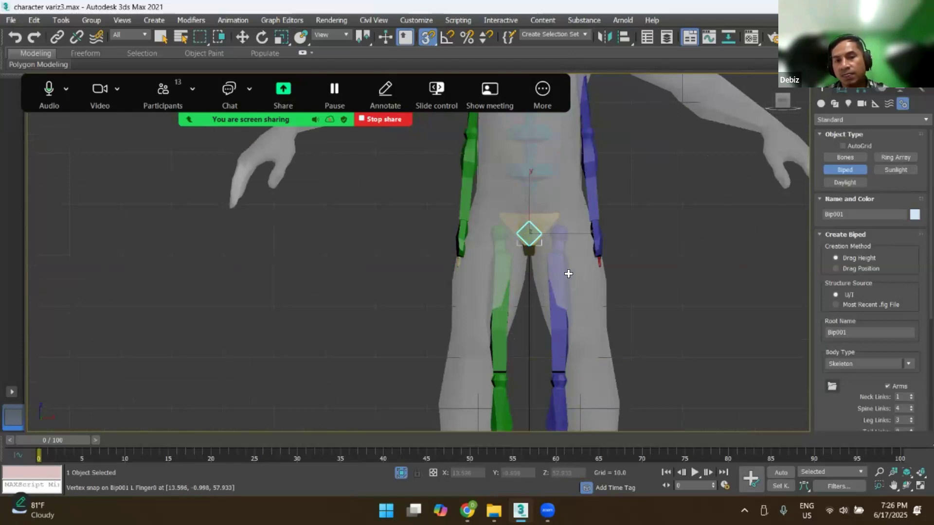
scroll(559, 257, down, 4)
middle_drag(544, 258, 631, 319)
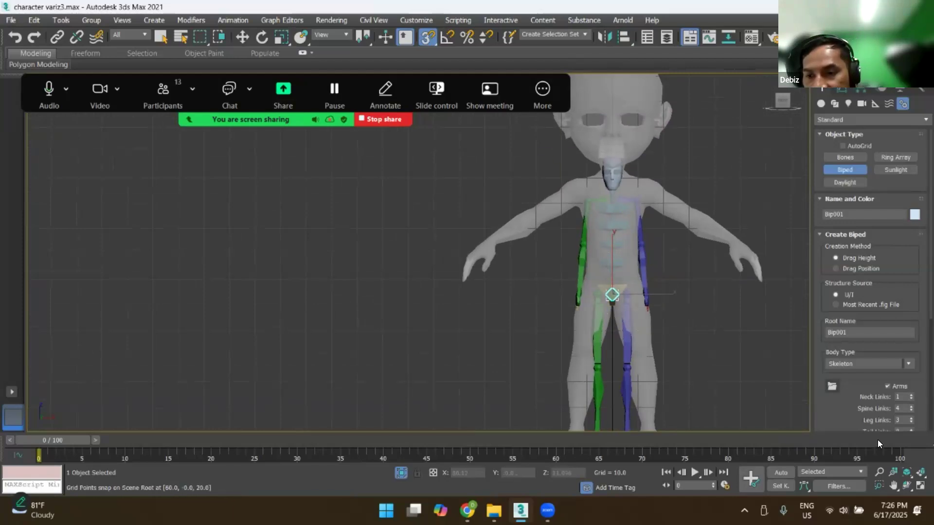
Step: Try 3 spine links on the biped, restore 4, and compare the spine with the character's torso
scroll(918, 297, down, 5)
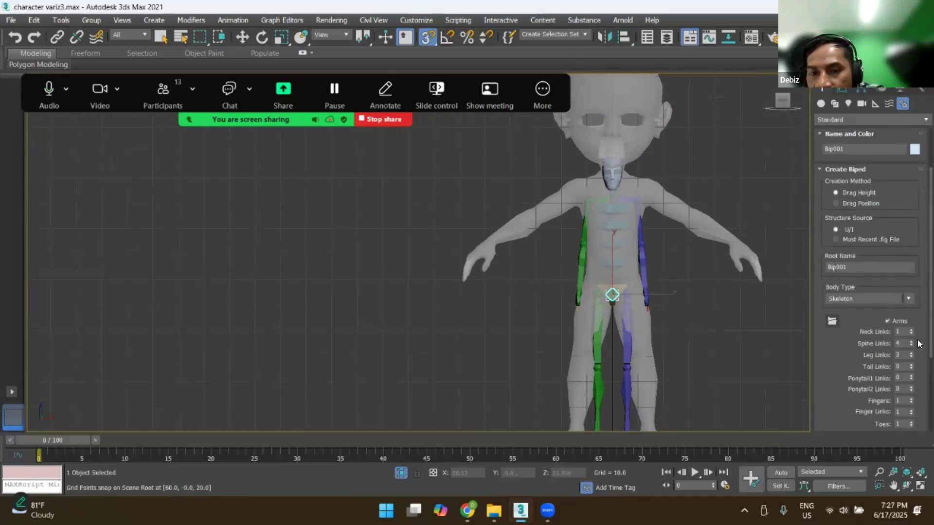
middle_drag(713, 314, 691, 291)
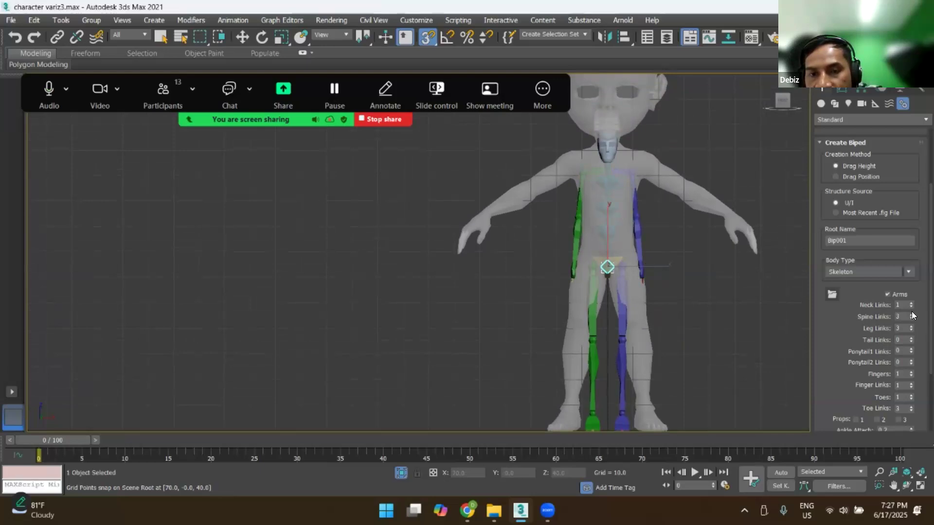
click(911, 313)
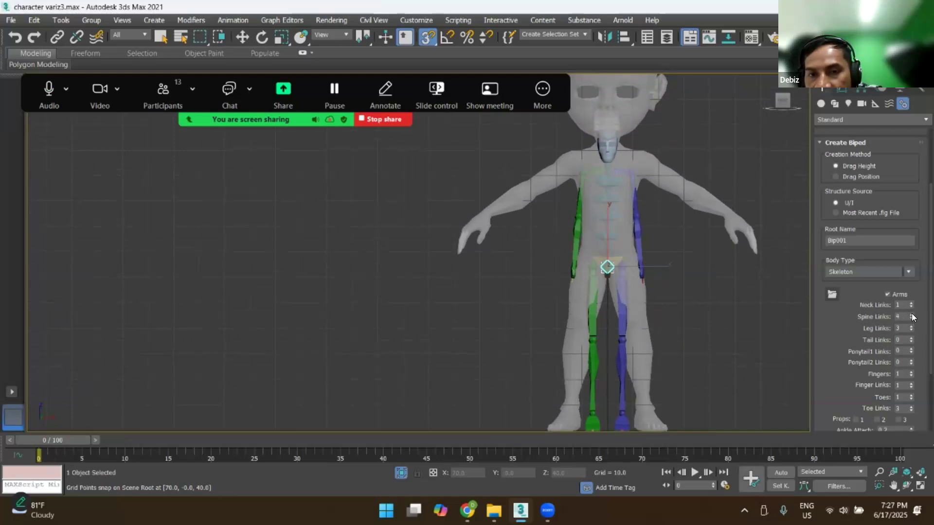
scroll(605, 266, up, 2)
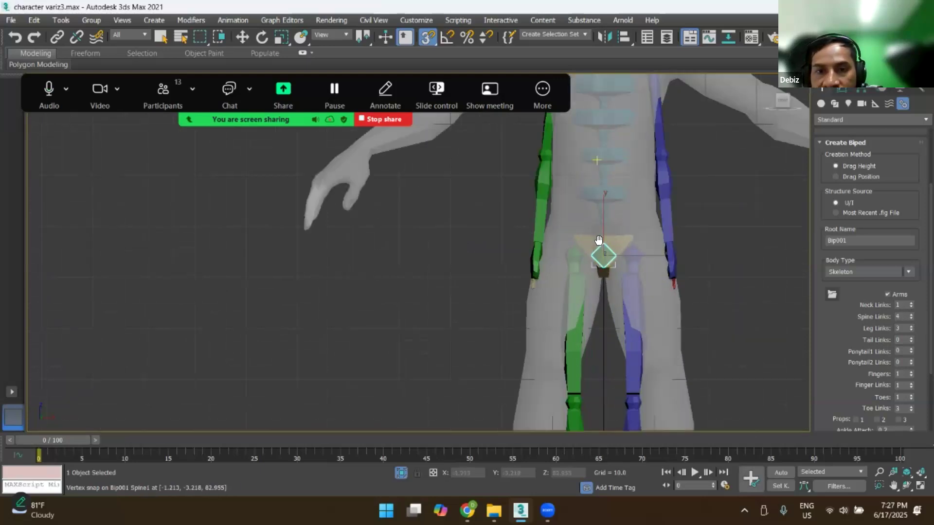
scroll(583, 310, up, 2)
scroll(581, 314, down, 1)
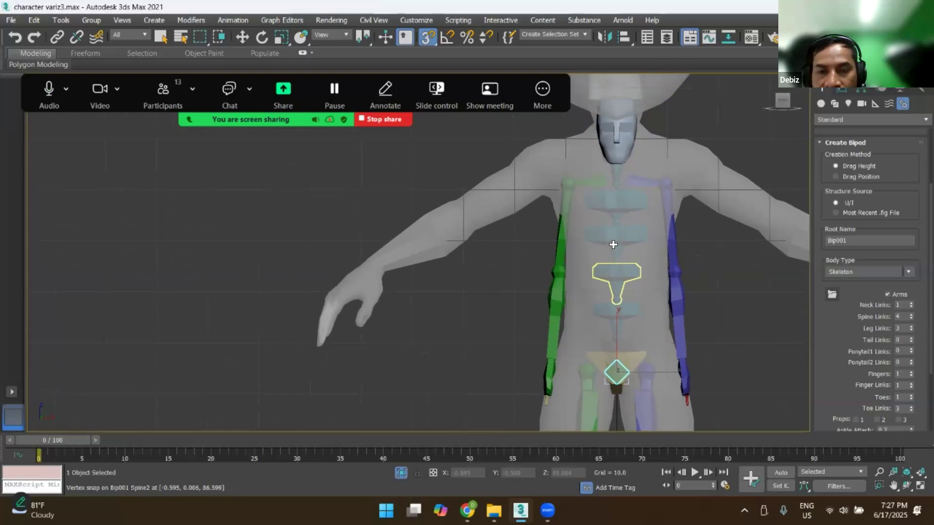
scroll(622, 243, down, 1)
scroll(621, 252, down, 1)
scroll(621, 360, up, 1)
middle_drag(638, 295, 649, 357)
scroll(602, 307, up, 2)
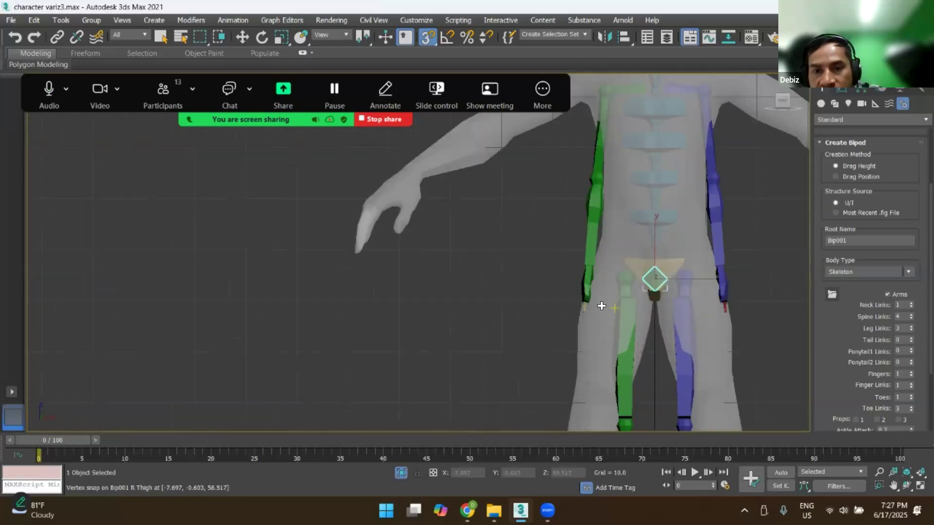
Step: Set the biped's Fingers to 5 and Finger Links to 3 while viewing the hand in perspective
alt+middle_drag(621, 298, 548, 248)
key(p)
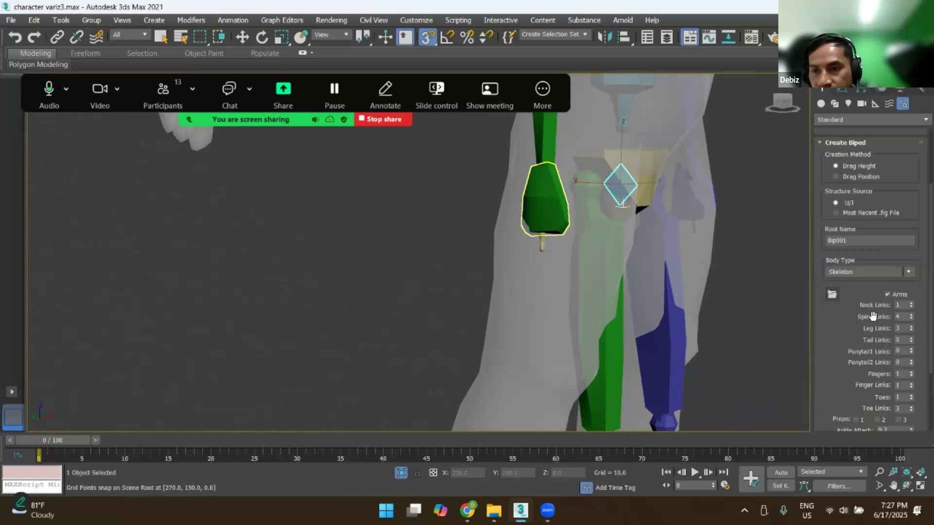
click(911, 372)
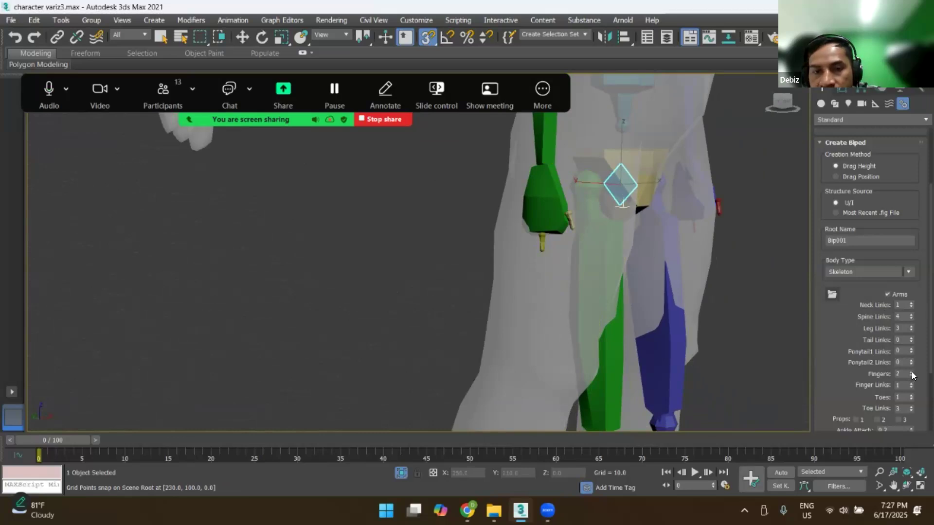
click(911, 372)
click(911, 372)
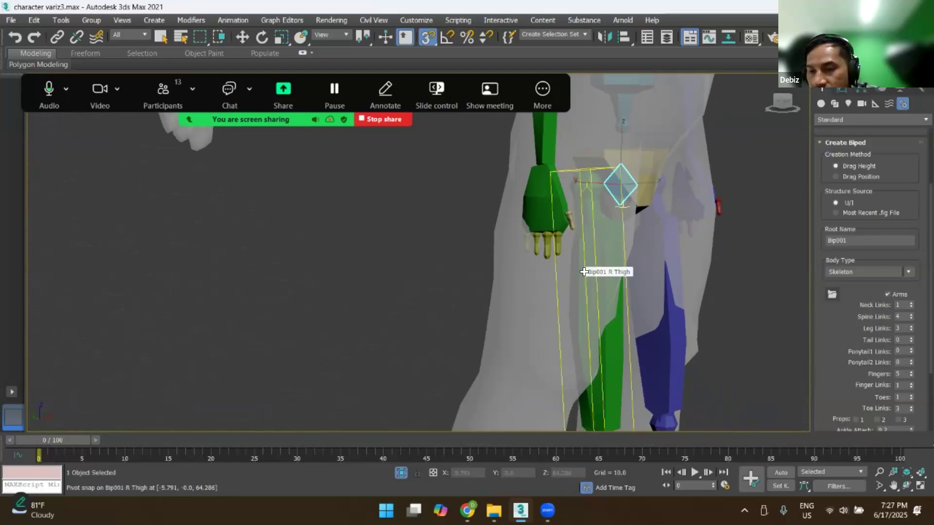
click(910, 382)
click(911, 383)
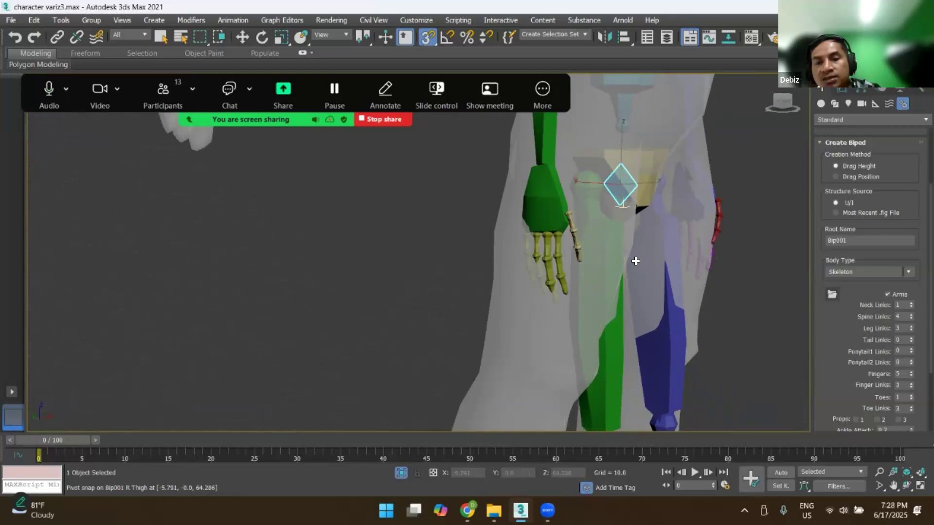
Step: Compare the biped's feet with the character's feet and set Toe Links to 1, keeping a single toe
alt+middle_drag(628, 271, 596, 274)
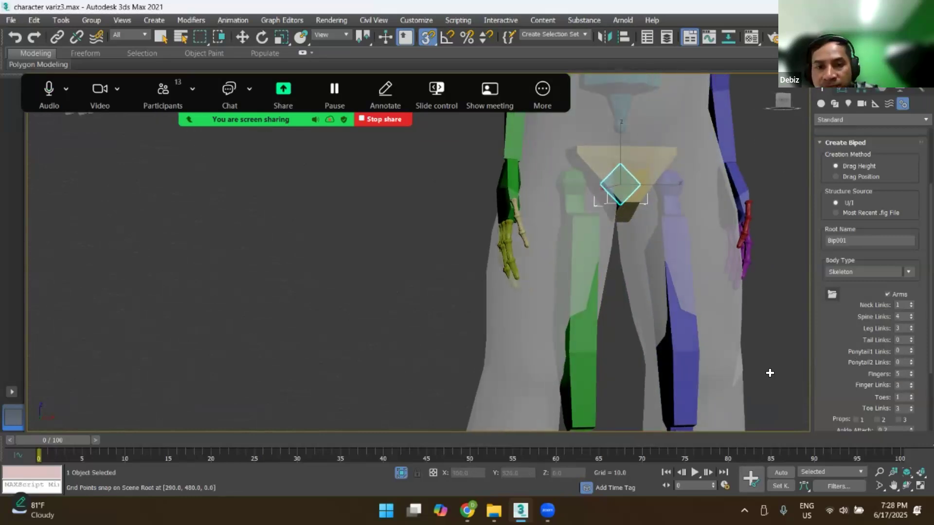
scroll(677, 340, down, 2)
middle_drag(677, 340, 638, 318)
alt+middle_drag(604, 288, 627, 221)
scroll(626, 223, down, 2)
middle_drag(597, 353, 602, 322)
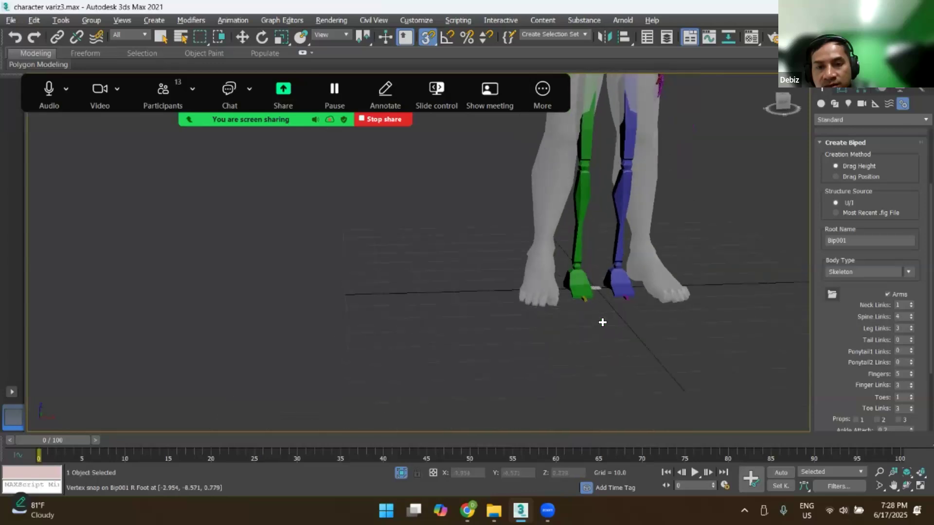
scroll(584, 286, up, 5)
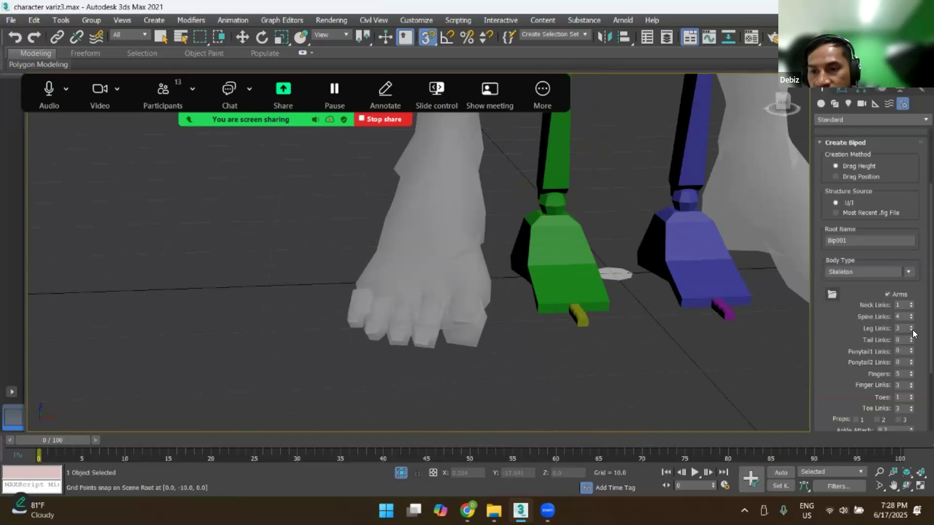
click(911, 411)
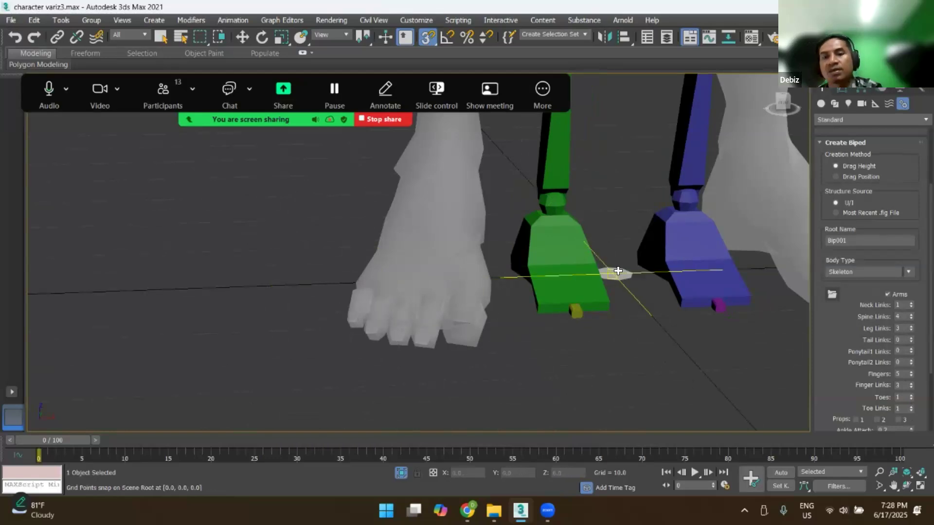
Step: Examine how the biped's spine, clavicles, neck and head fit inside the character's upper body
scroll(584, 247, down, 2)
scroll(583, 247, down, 2)
alt+middle_drag(563, 350, 615, 282)
middle_drag(628, 134, 629, 368)
scroll(617, 257, up, 3)
alt+middle_drag(642, 290, 589, 273)
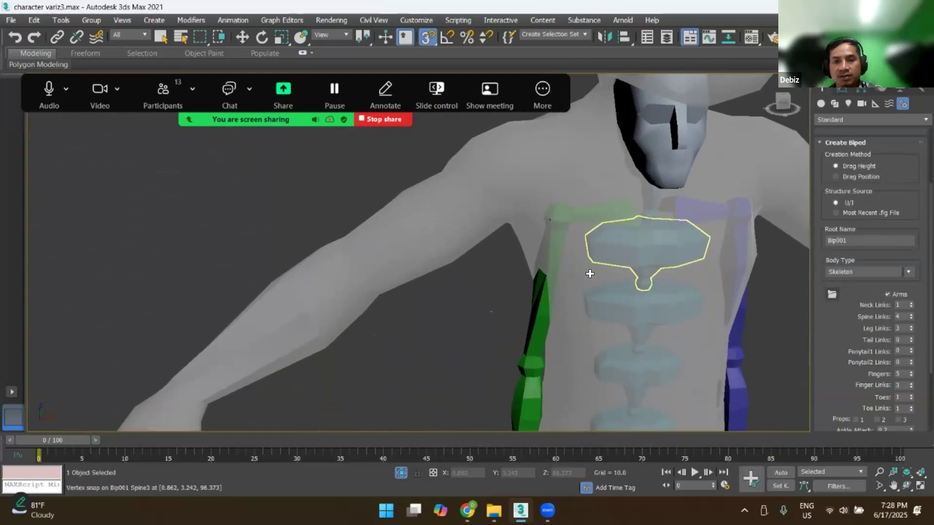
alt+middle_drag(677, 215, 639, 177)
scroll(628, 180, down, 3)
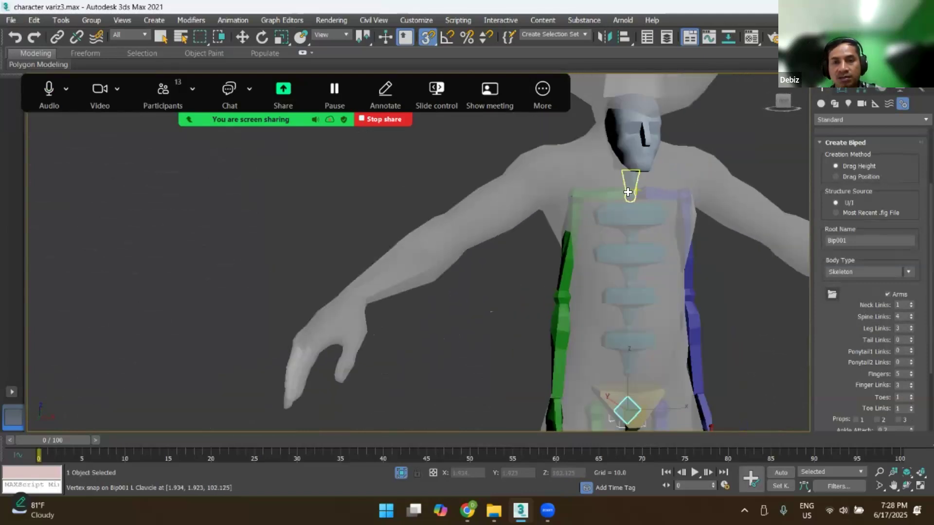
scroll(636, 218, up, 1)
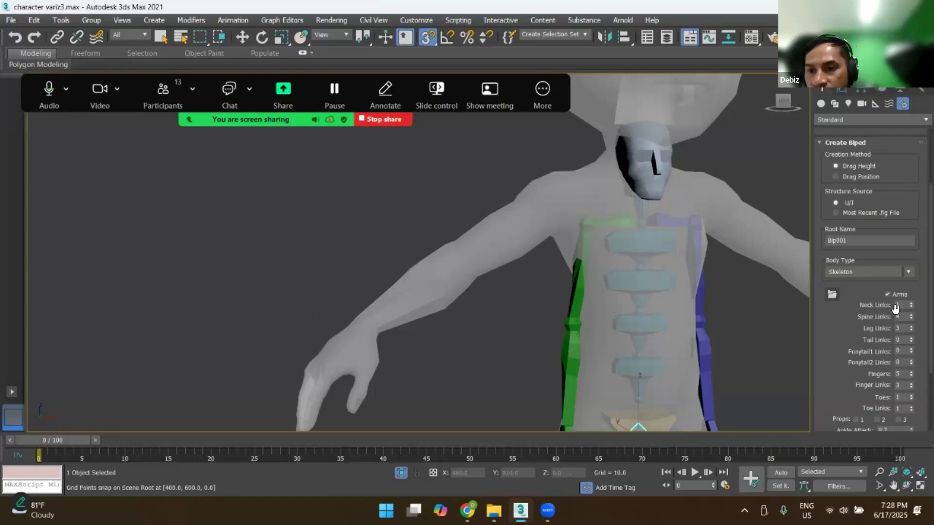
Step: Compare different neck link counts and set the biped's Neck Links to 2
click(910, 302)
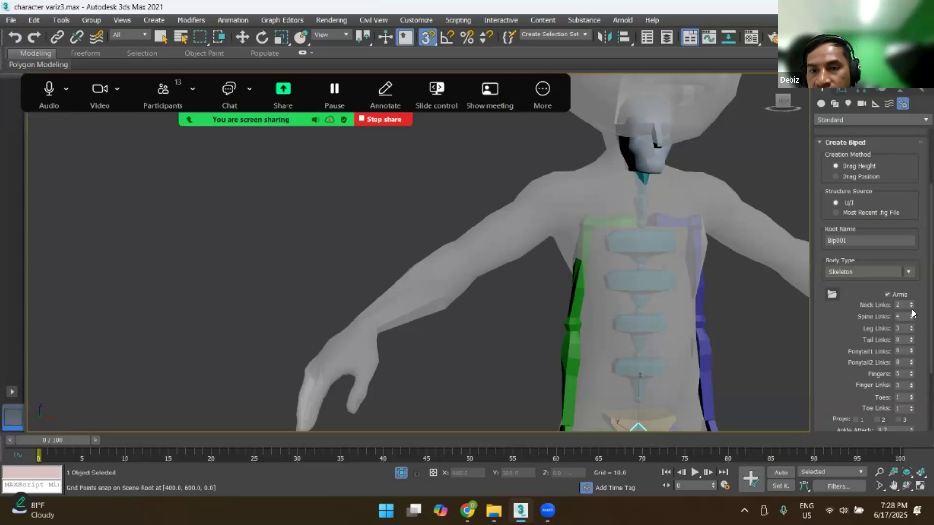
click(911, 309)
click(911, 302)
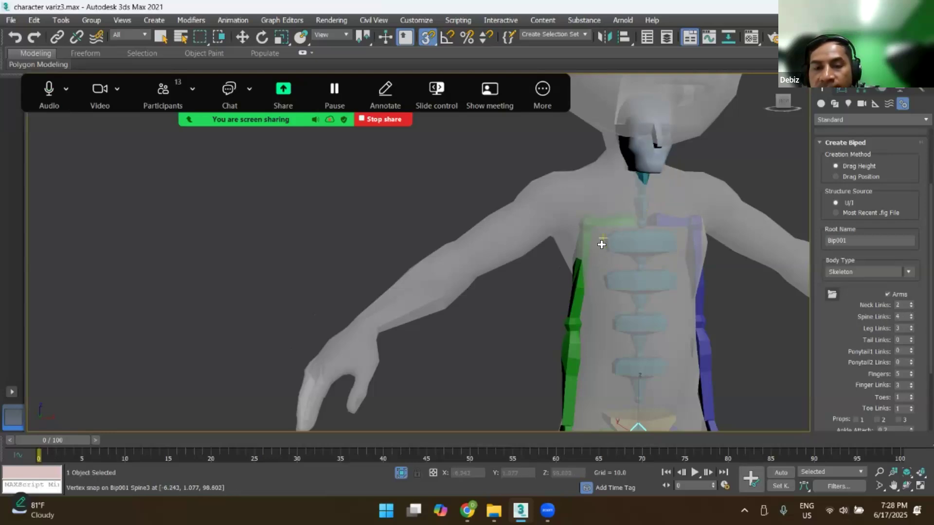
Step: Move the biped's centre of mass along the depth axis in the side view to seat the skeleton inside the body
scroll(600, 243, down, 2)
alt+middle_drag(617, 303, 520, 219)
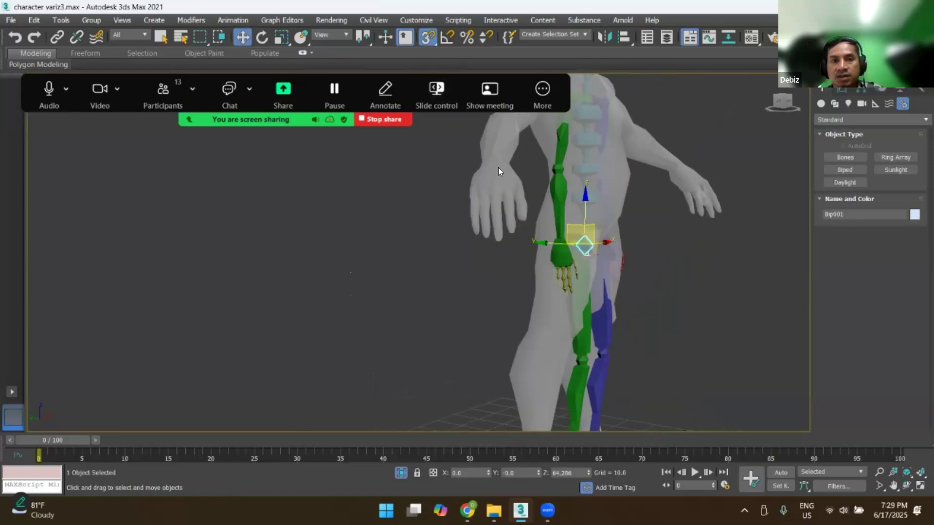
drag(551, 245, 545, 241)
key(l)
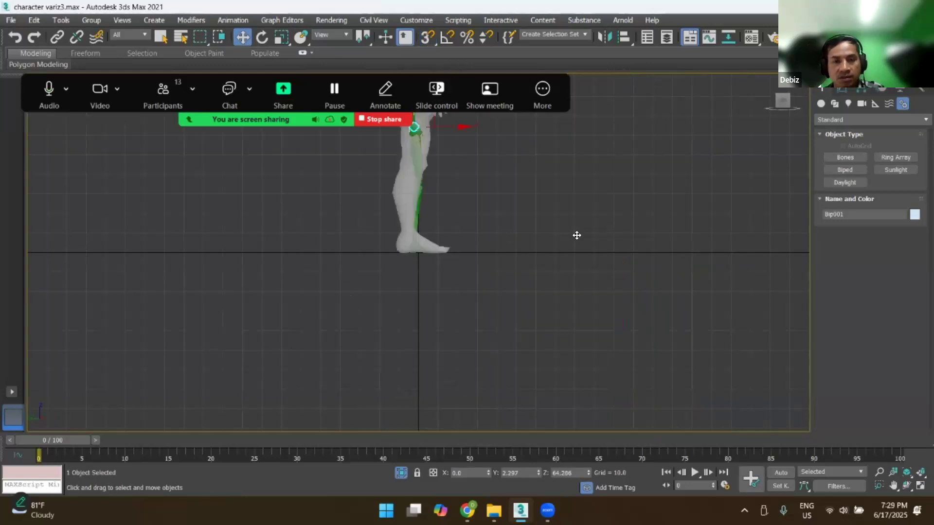
key(z)
scroll(565, 222, down, 12)
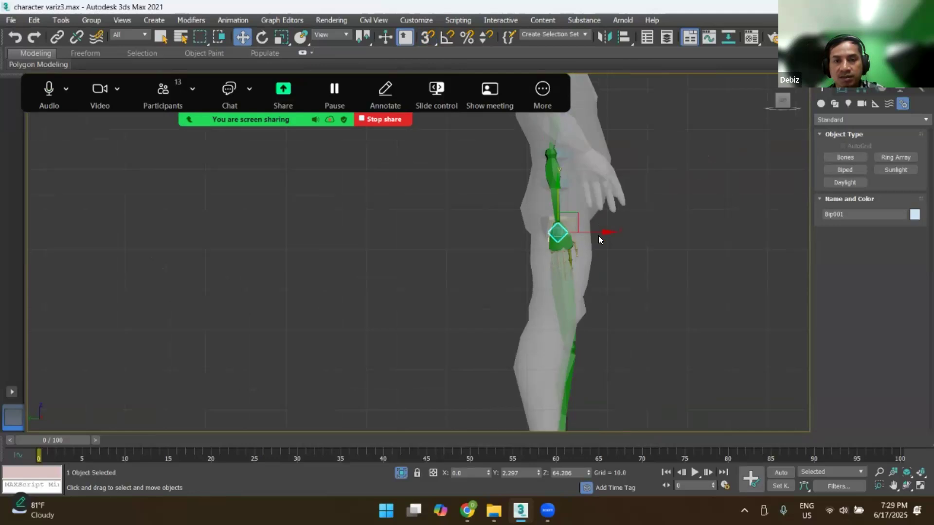
drag(595, 233, 596, 230)
middle_drag(590, 259, 662, 197)
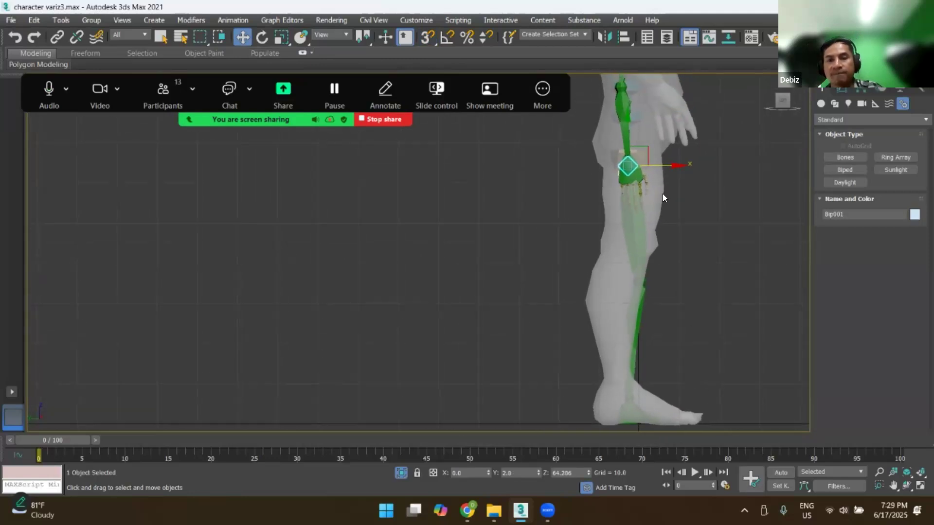
Step: Examine from the front how the biped's pelvis, spine, arms and legs line up with the character's body
alt+middle_drag(619, 271, 625, 243)
scroll(625, 242, down, 2)
key(z)
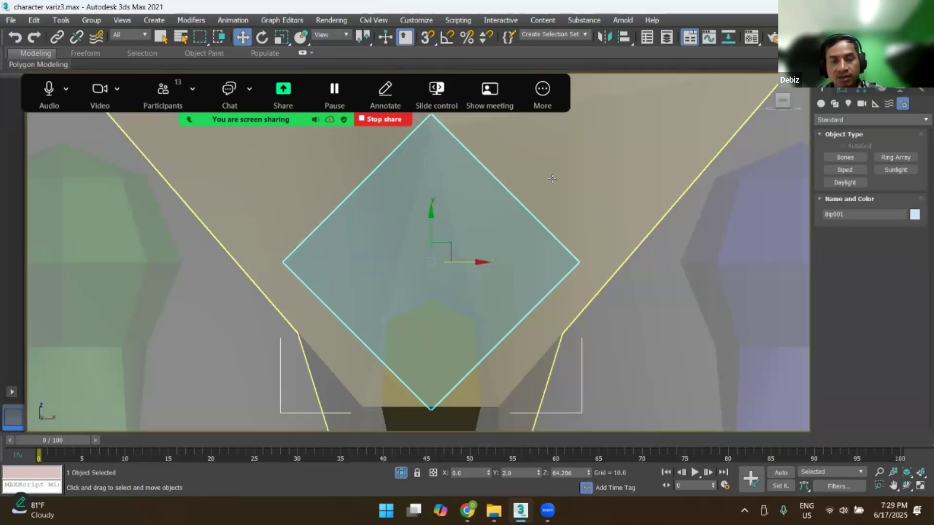
scroll(521, 257, down, 8)
scroll(633, 360, down, 5)
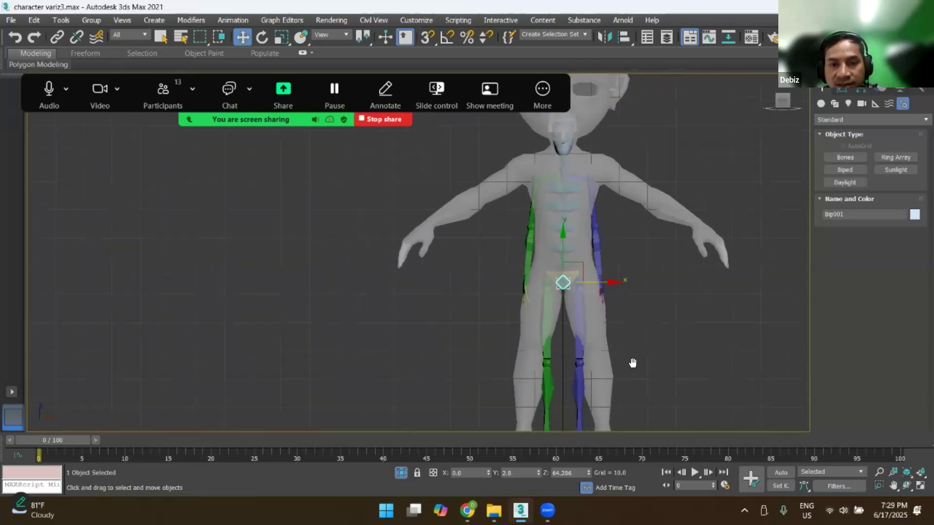
scroll(609, 284, up, 4)
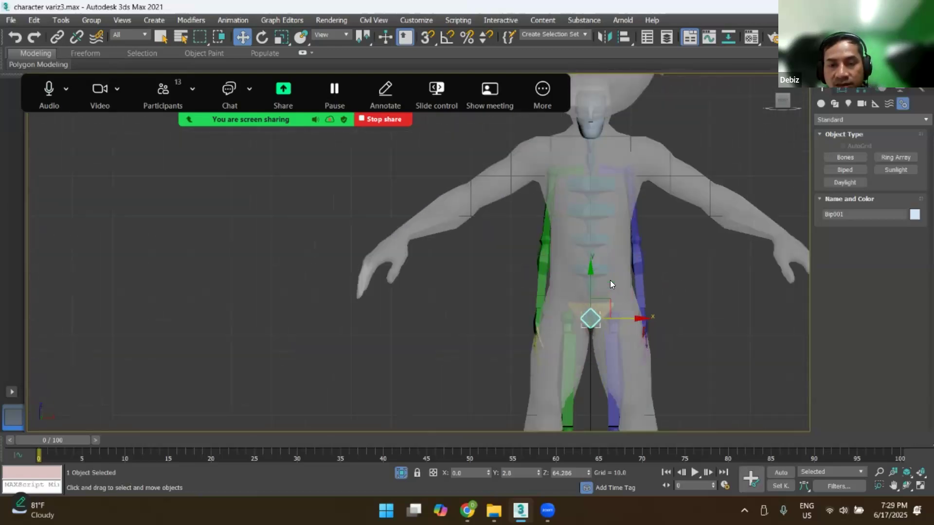
scroll(609, 284, down, 3)
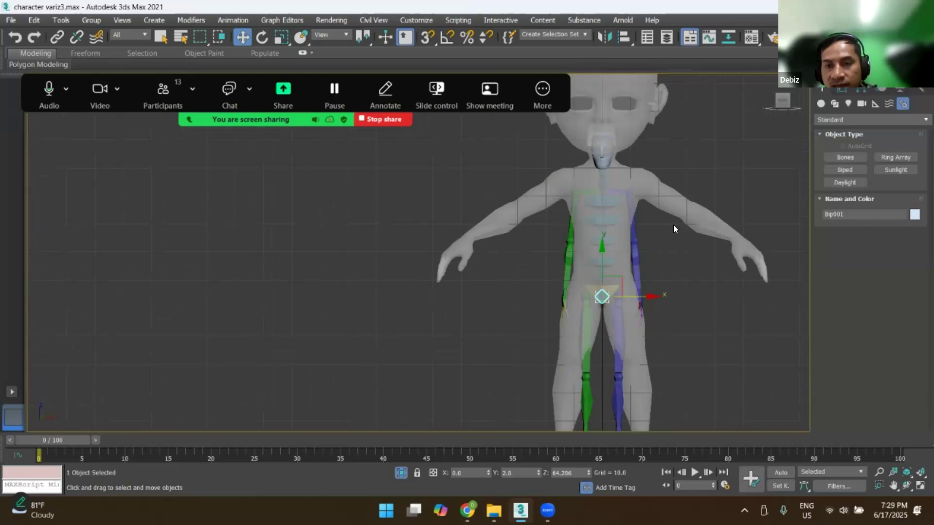
middle_drag(688, 265, 661, 310)
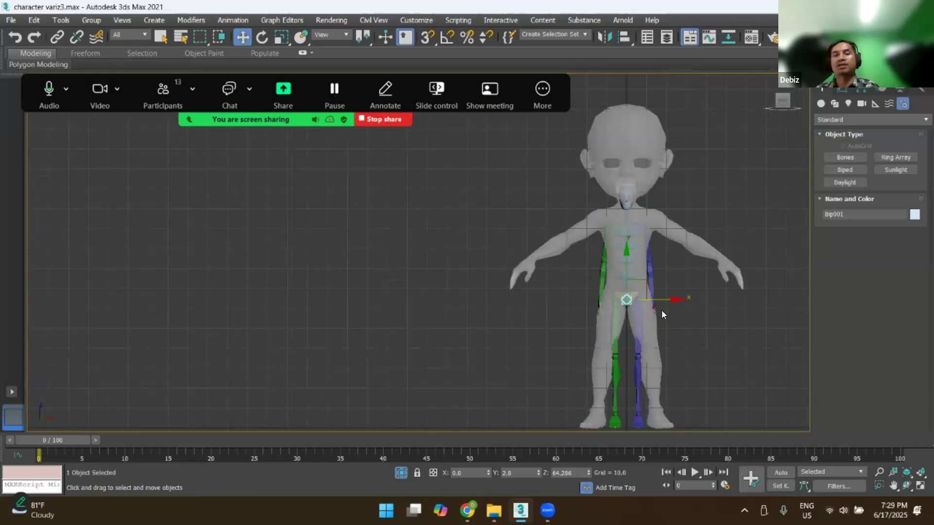
middle_drag(603, 408, 616, 359)
middle_drag(641, 291, 624, 270)
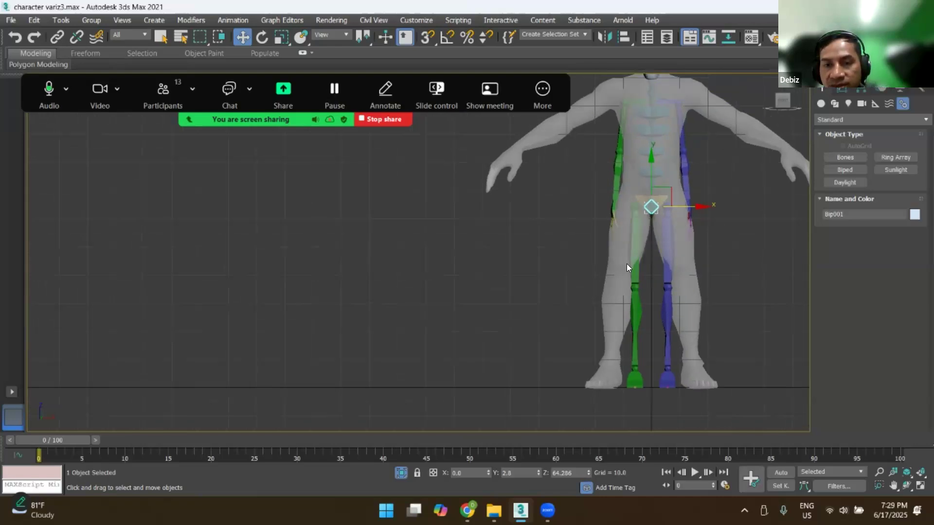
scroll(627, 268, up, 3)
scroll(646, 242, down, 3)
middle_drag(659, 240, 678, 237)
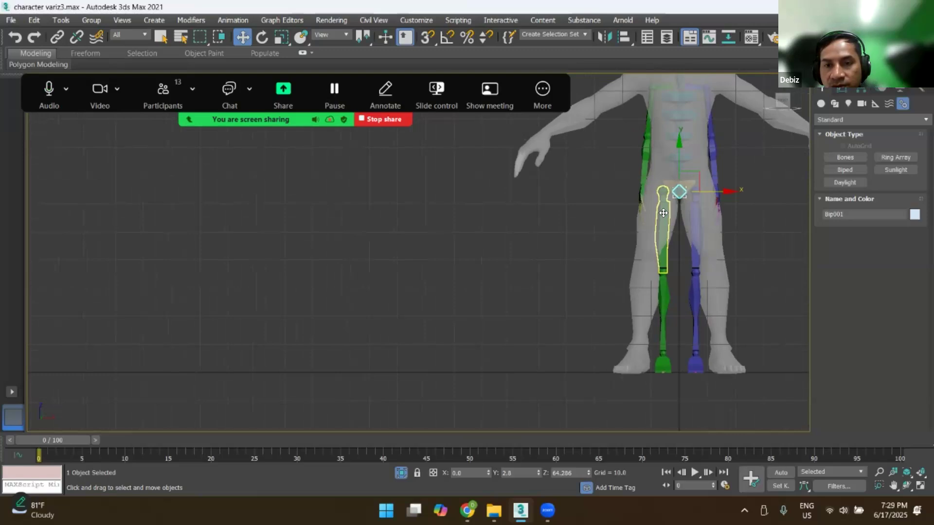
Step: Try rotating the biped's right thigh outward so that it follows the character's leg
double_click(663, 213)
scroll(664, 227, up, 4)
click(662, 209)
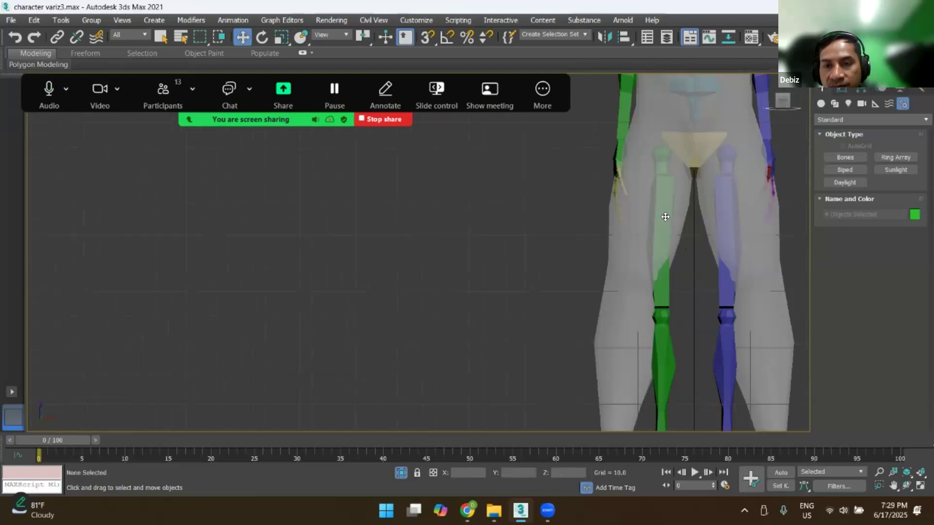
click(263, 37)
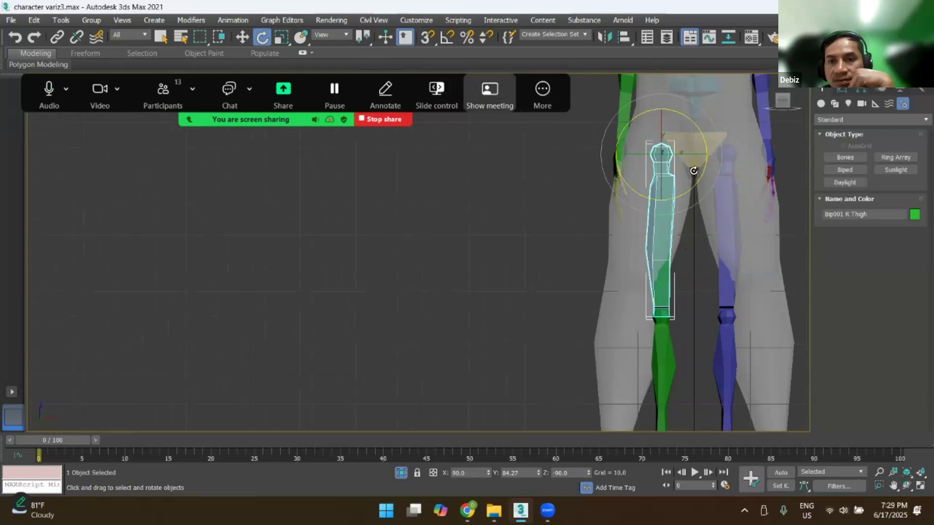
drag(702, 135, 701, 144)
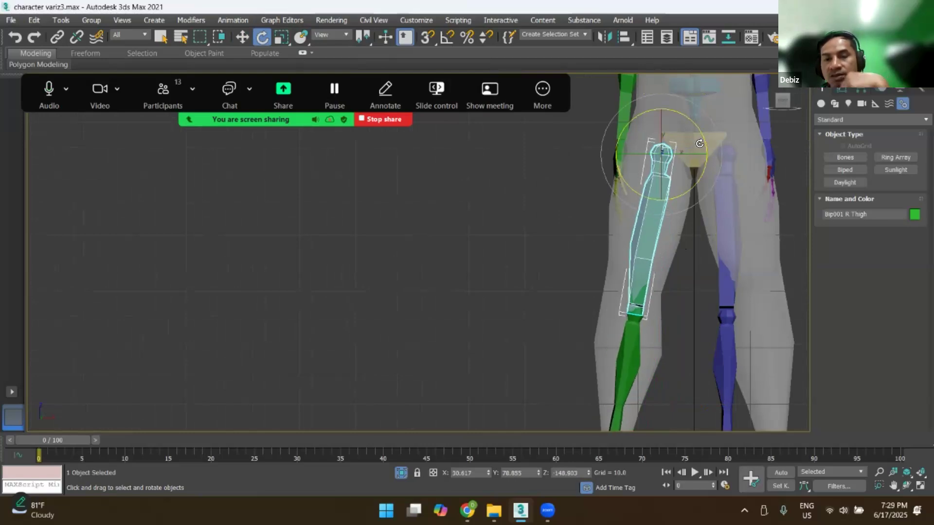
scroll(701, 144, down, 3)
alt+middle_drag(705, 247, 672, 229)
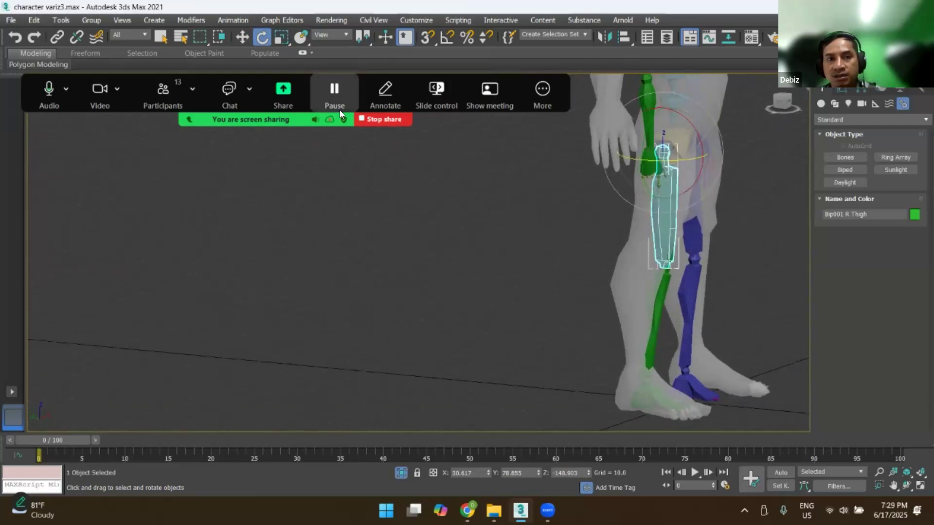
Step: Try scaling the biped's right thigh non-uniformly and uniformly, and undo the thigh's outward rotation
click(286, 41)
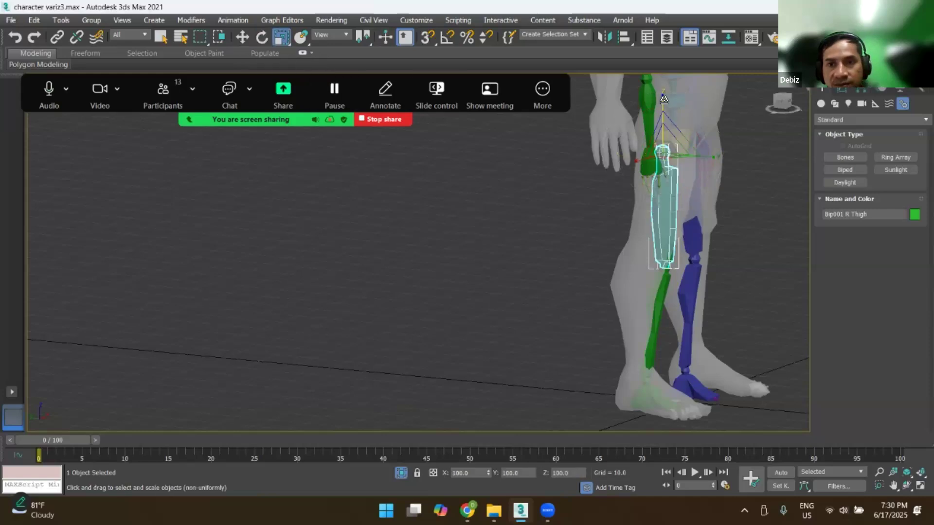
mouse_move(662, 104)
mouse_down()
mouse_move(663, 113)
mouse_move(663, 102)
mouse_up()
alt+middle_drag(680, 189, 648, 181)
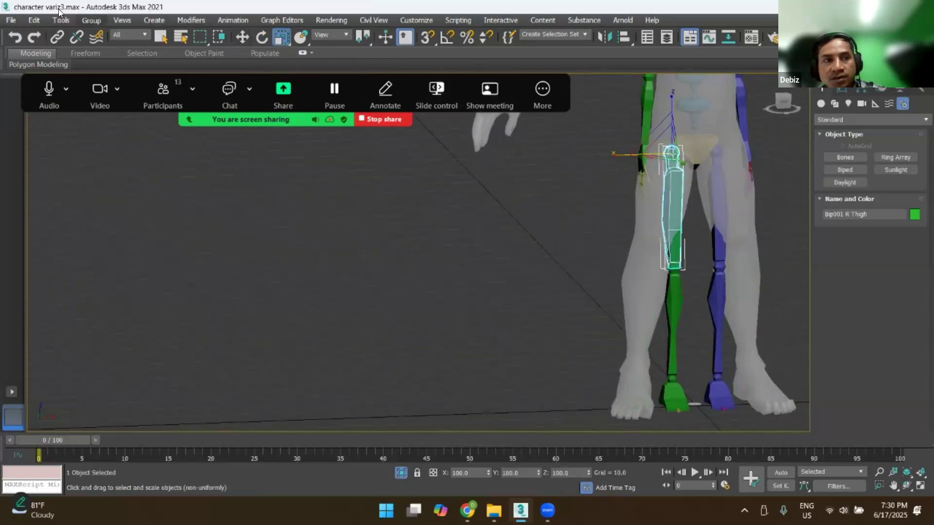
click(33, 21)
click(60, 54)
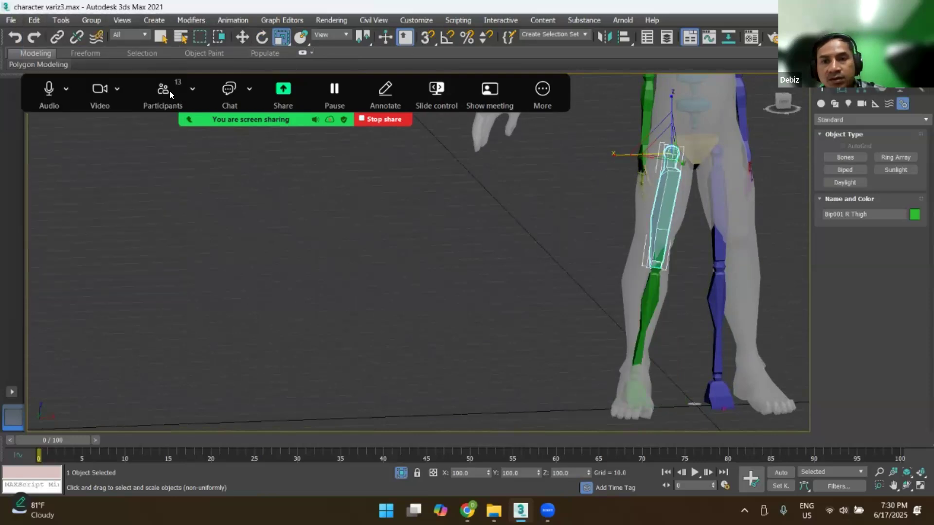
drag(629, 156, 631, 156)
key(ctrl+z)
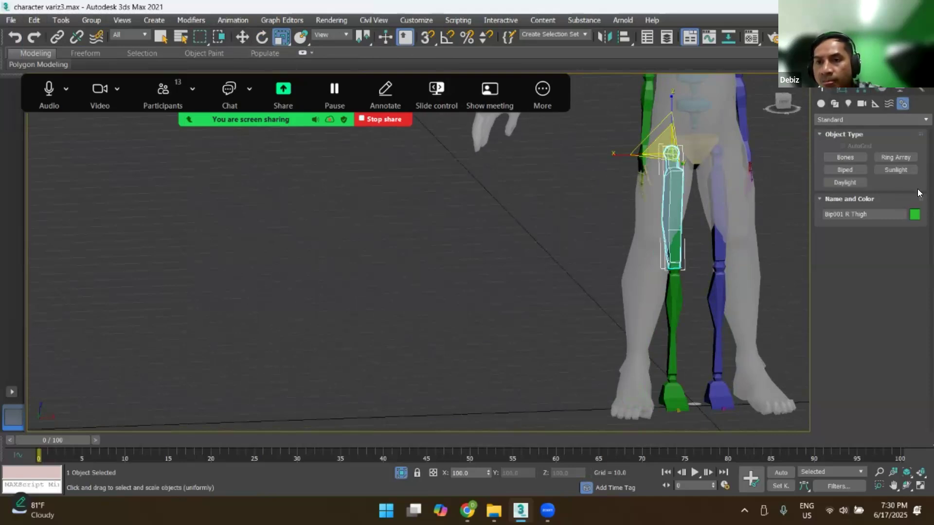
click(684, 226)
click(675, 214)
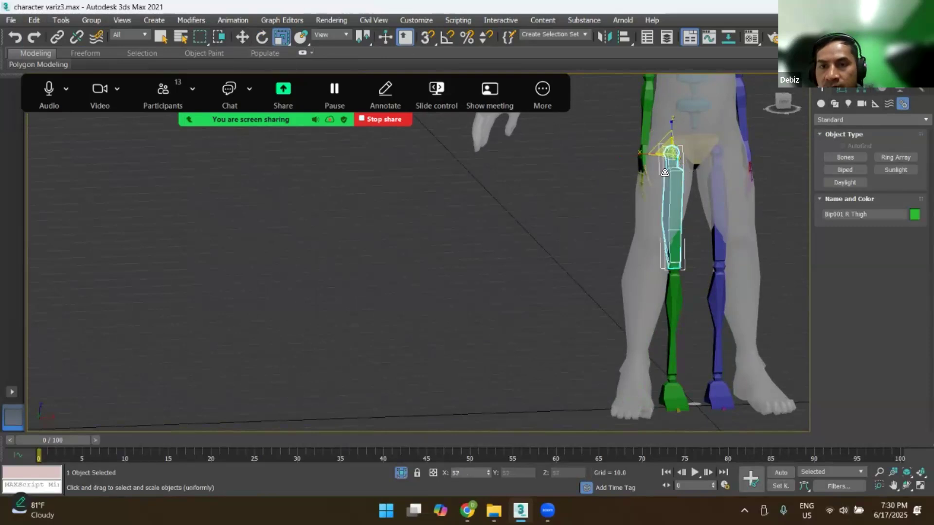
Step: Show the motion parameters of the biped's right thigh, down to its Biped and Track Selection settings
click(842, 90)
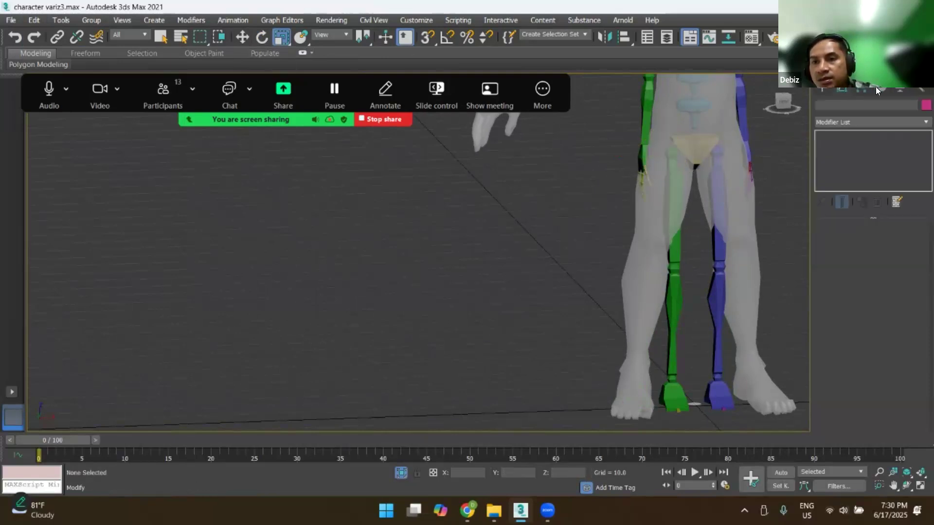
click(896, 89)
click(880, 92)
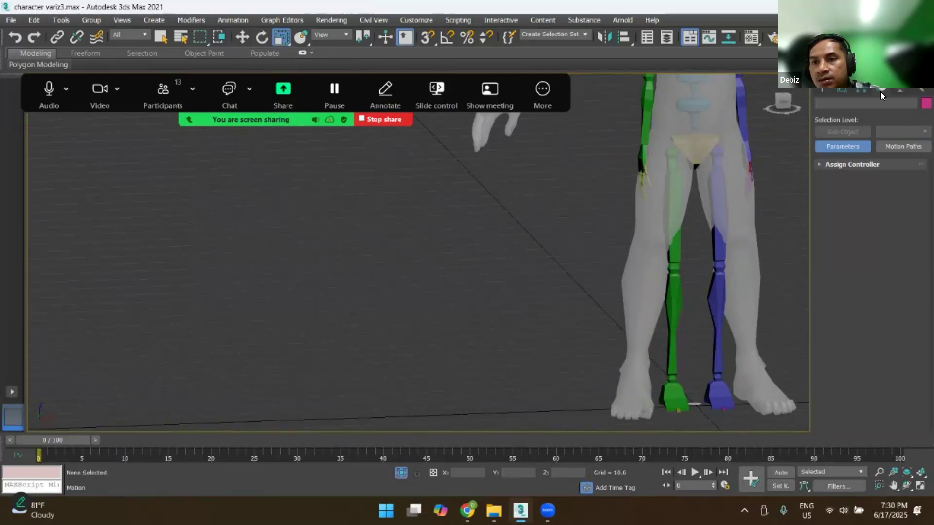
click(850, 166)
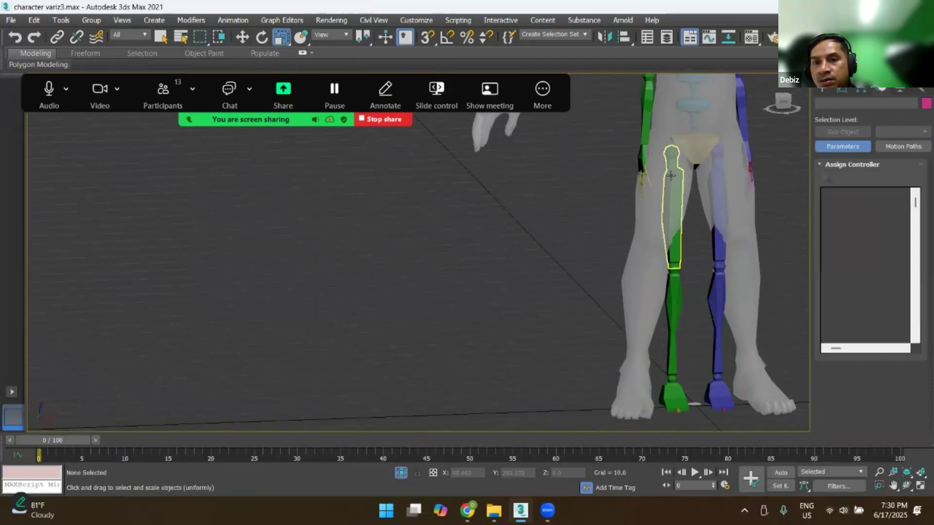
click(678, 197)
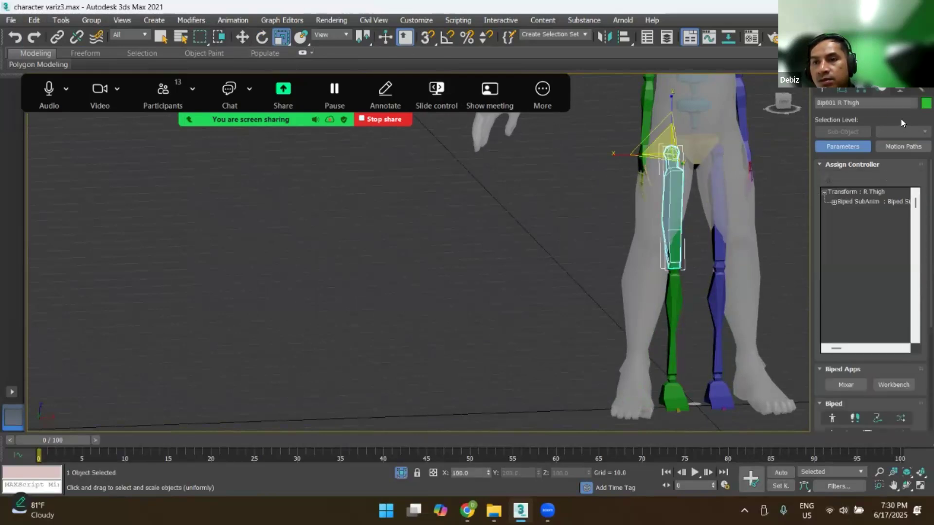
scroll(917, 328, down, 5)
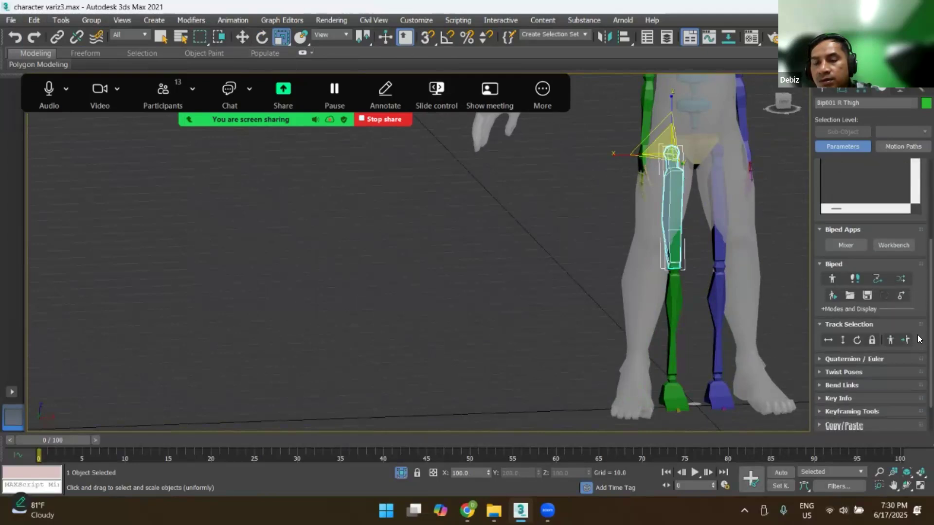
Step: Enable Figure Mode for the biped, toggling it off and on again to compare the two states
alt+middle_drag(749, 214, 693, 212)
alt+middle_drag(694, 285, 692, 279)
scroll(657, 278, up, 2)
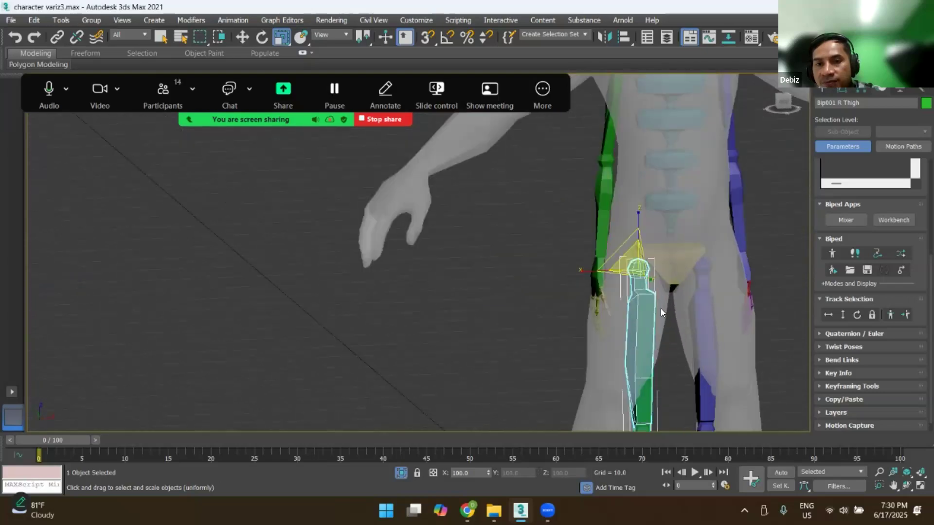
middle_drag(660, 308, 680, 283)
scroll(673, 273, up, 4)
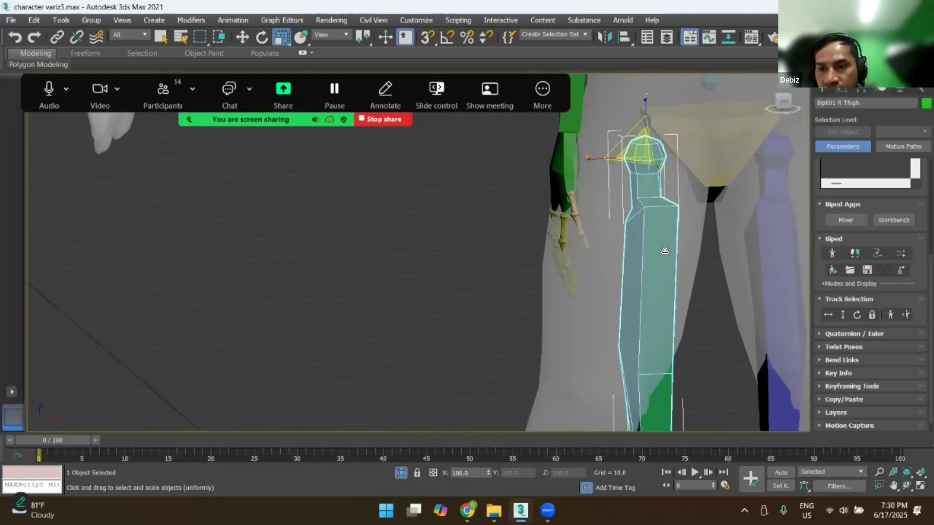
scroll(632, 253, down, 3)
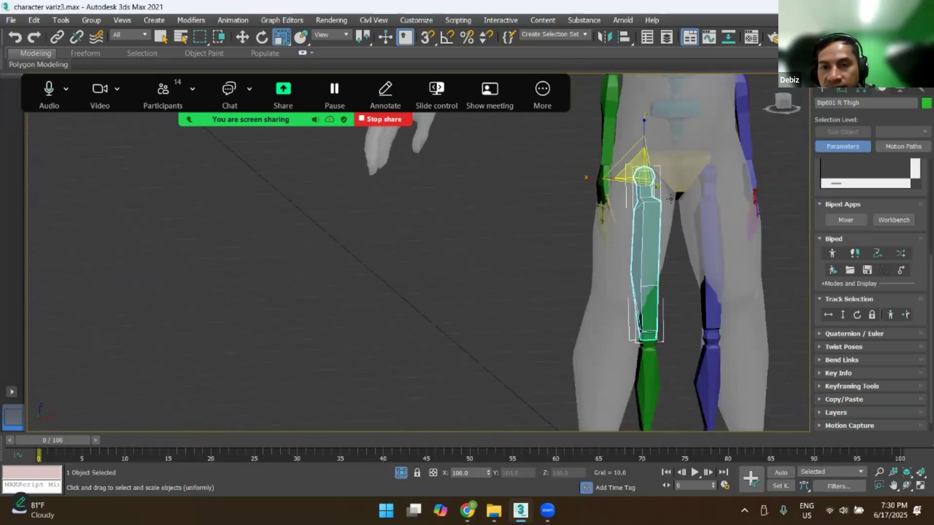
click(832, 253)
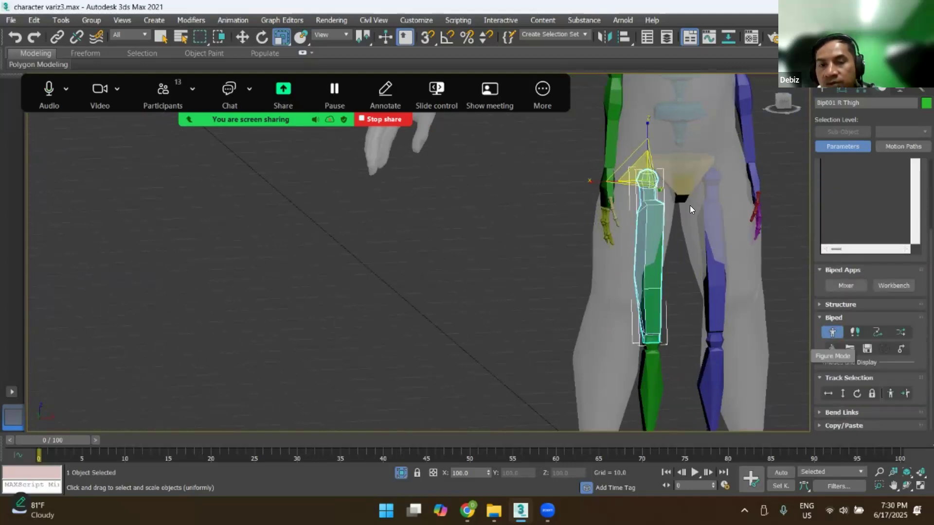
mouse_move(617, 246)
alt+middle_down()
mouse_move(684, 241)
mouse_move(625, 240)
alt+middle_up()
click(831, 332)
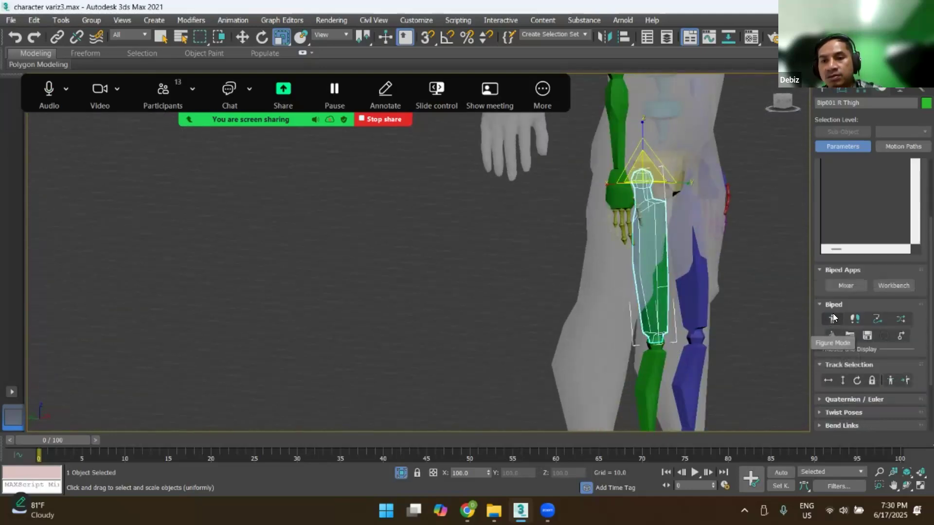
click(833, 318)
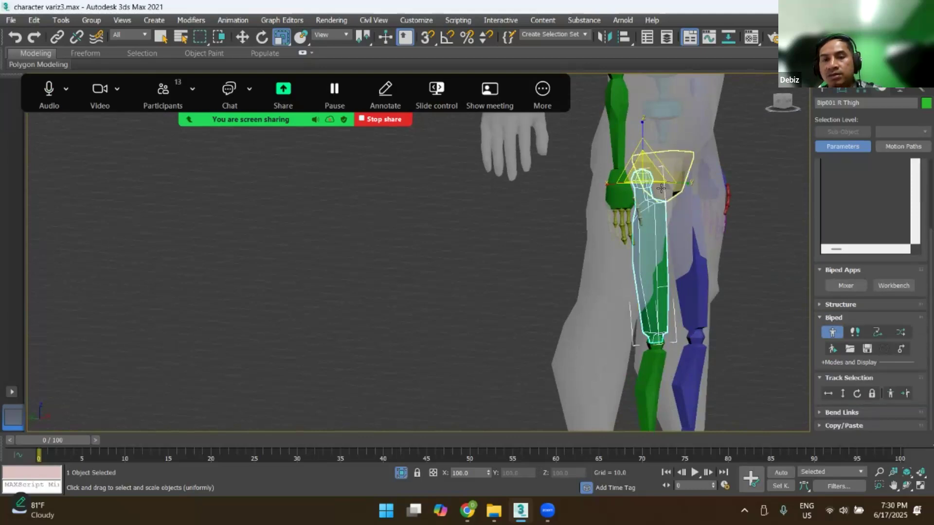
Step: Frame the biped's right thigh in the front view together with both of the character's legs
alt+middle_drag(700, 236, 632, 212)
scroll(663, 277, up, 2)
key(f)
key(z)
scroll(490, 219, down, 3)
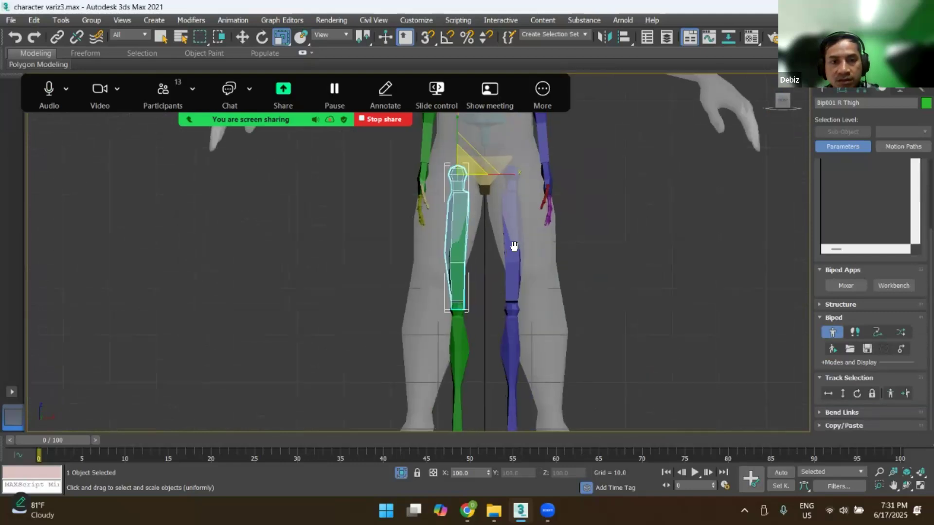
middle_drag(513, 247, 548, 253)
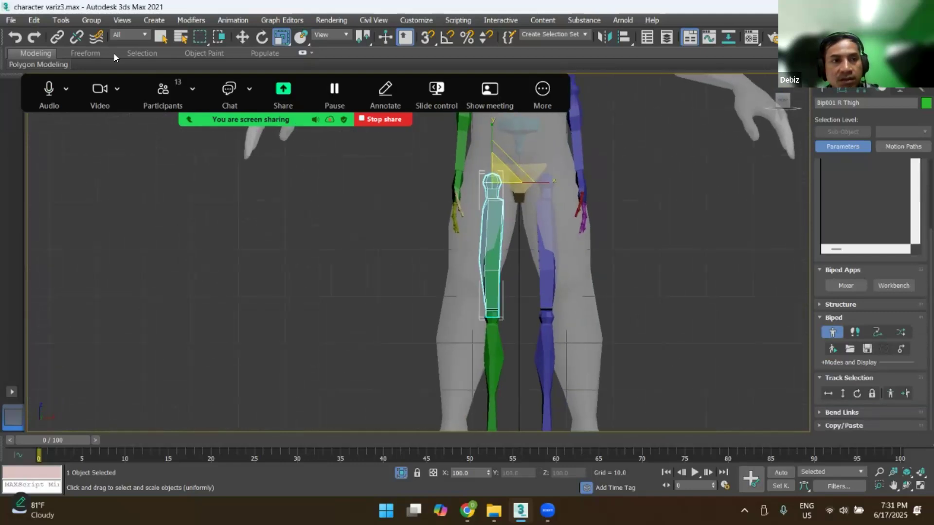
Step: Rotate the biped's right thigh outward in the front view so it follows the angle of the character's leg
key(e)
drag(522, 206, 519, 209)
key(ctrl+z)
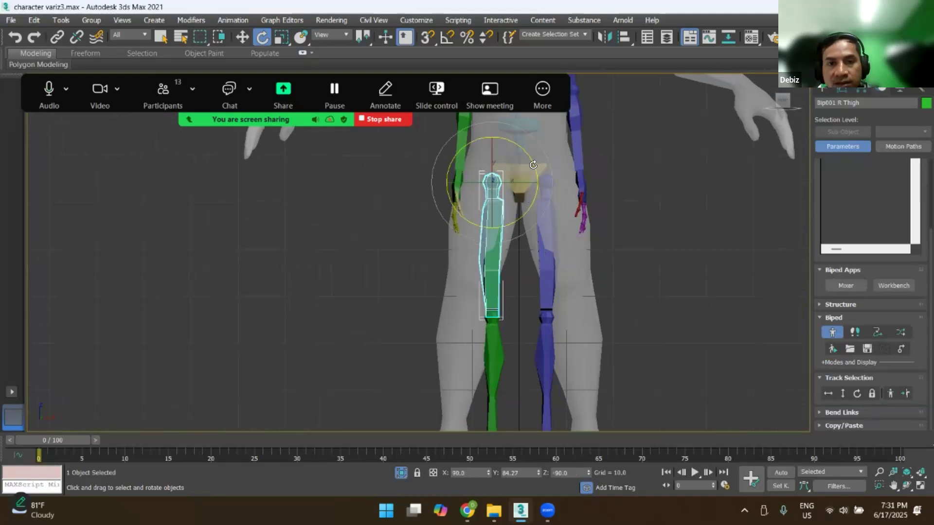
drag(536, 170, 536, 169)
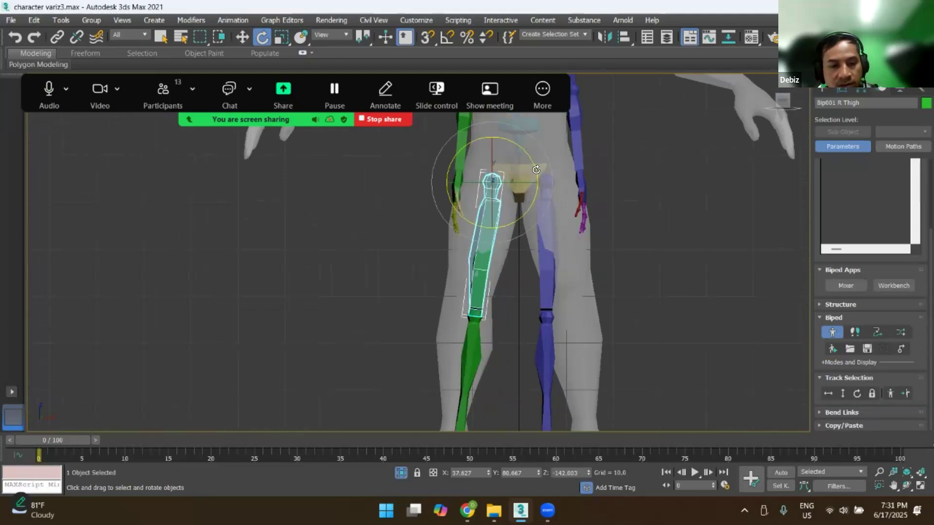
right_click(567, 167)
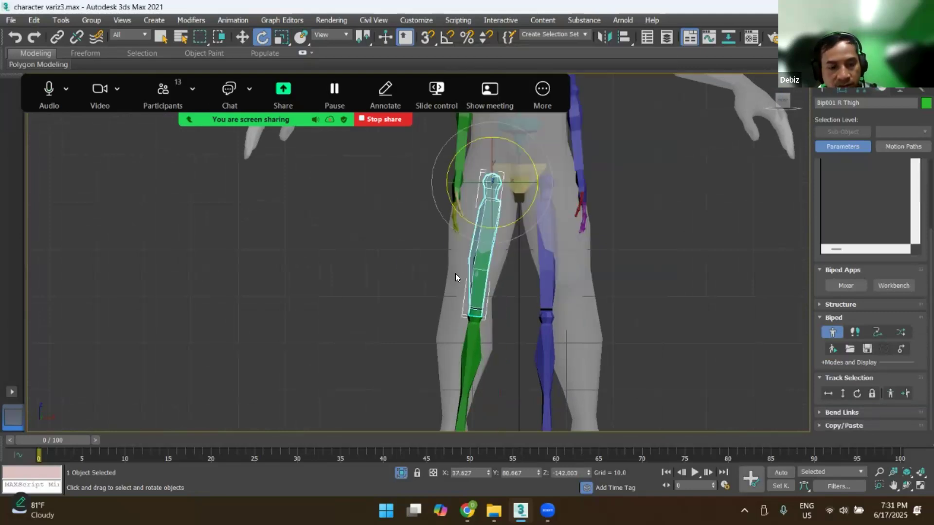
scroll(523, 271, up, 5)
scroll(523, 270, down, 5)
drag(538, 260, 536, 263)
Step: Scale the biped's right thigh shorter along its length so it ends closer to the character's knee
alt+middle_drag(518, 287, 553, 293)
scroll(515, 259, up, 5)
alt+middle_drag(498, 287, 473, 281)
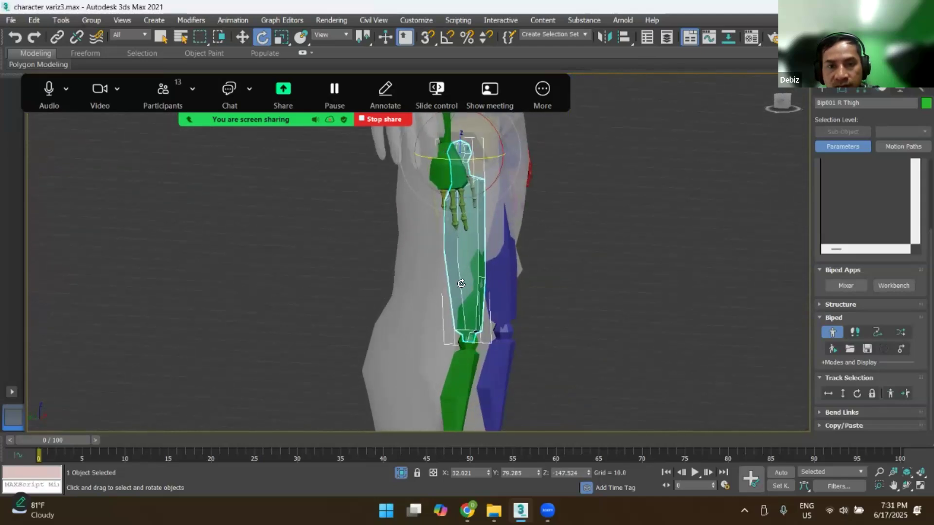
click(281, 37)
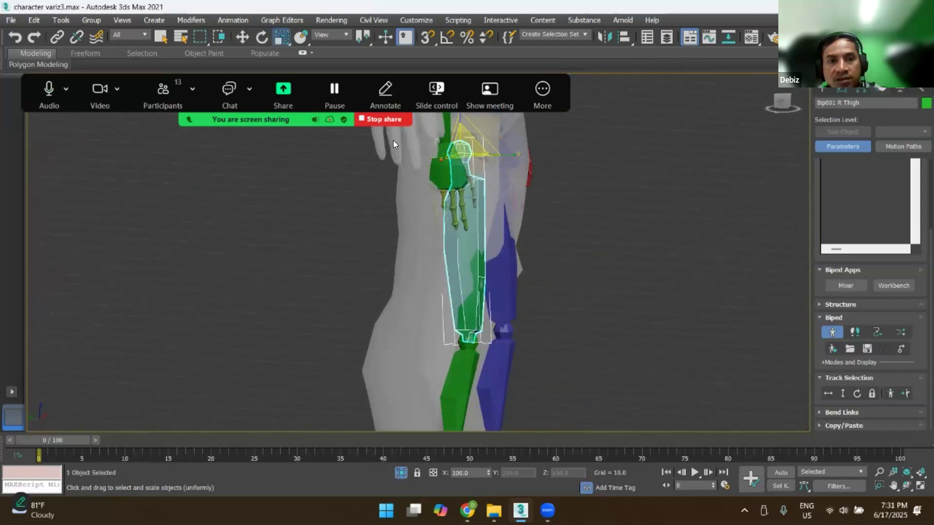
alt+middle_drag(507, 195, 460, 190)
drag(421, 155, 431, 157)
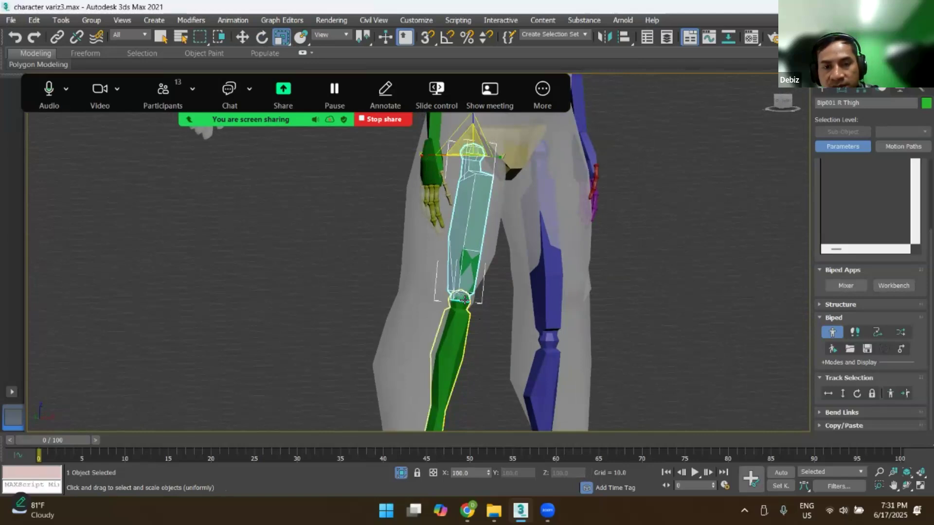
Step: Try rotating the biped's right thigh from a side view of the leg
alt+middle_drag(433, 160, 496, 214)
click(261, 37)
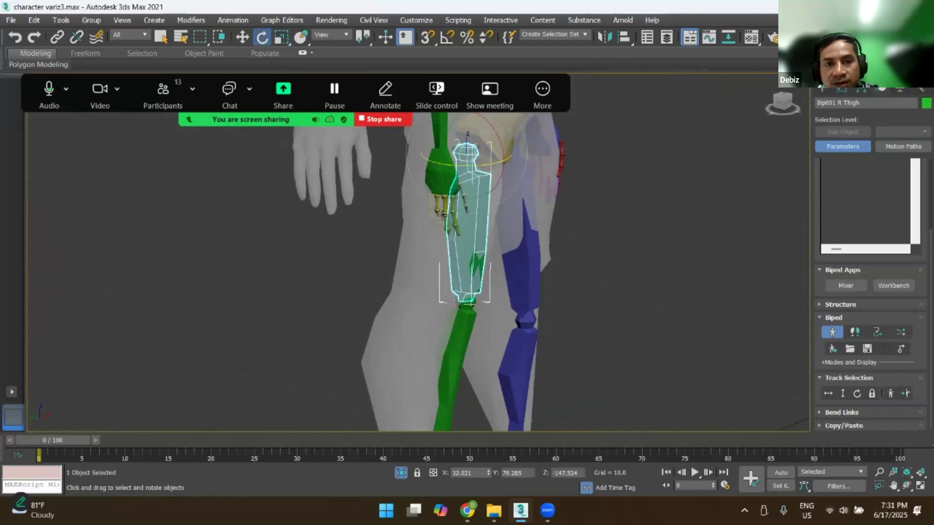
alt+middle_drag(489, 148, 500, 138)
drag(501, 140, 508, 203)
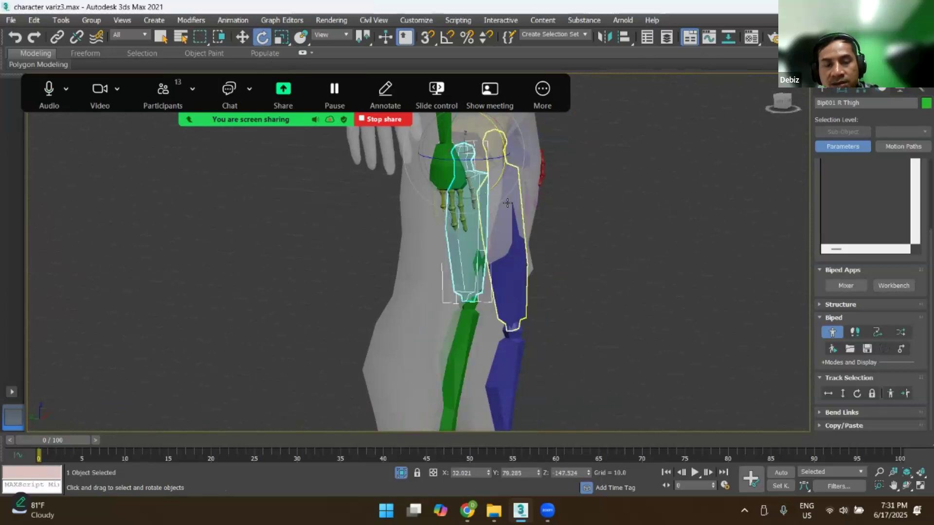
Step: Lengthen the biped's right calf with non-uniform scaling toward the ankle, adjusting it from front and angled views
alt+middle_drag(521, 280, 440, 238)
click(407, 300)
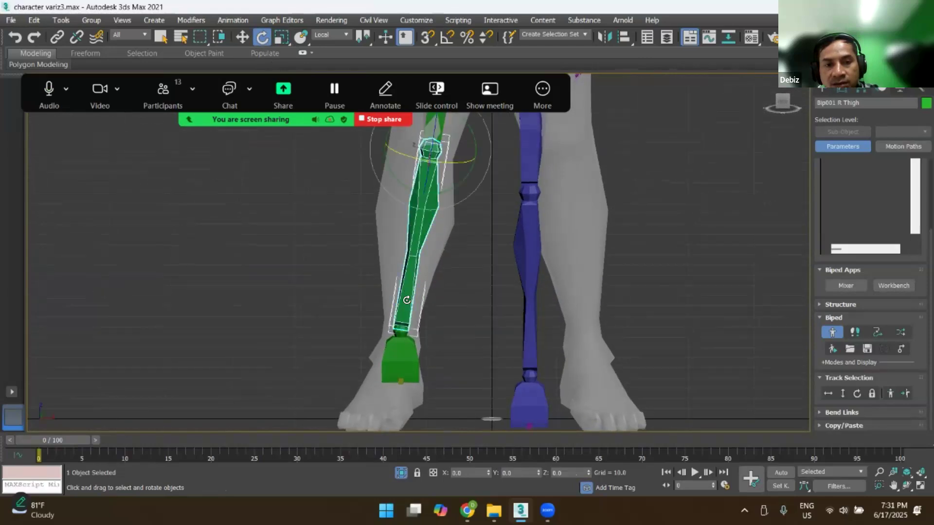
scroll(406, 303, down, 5)
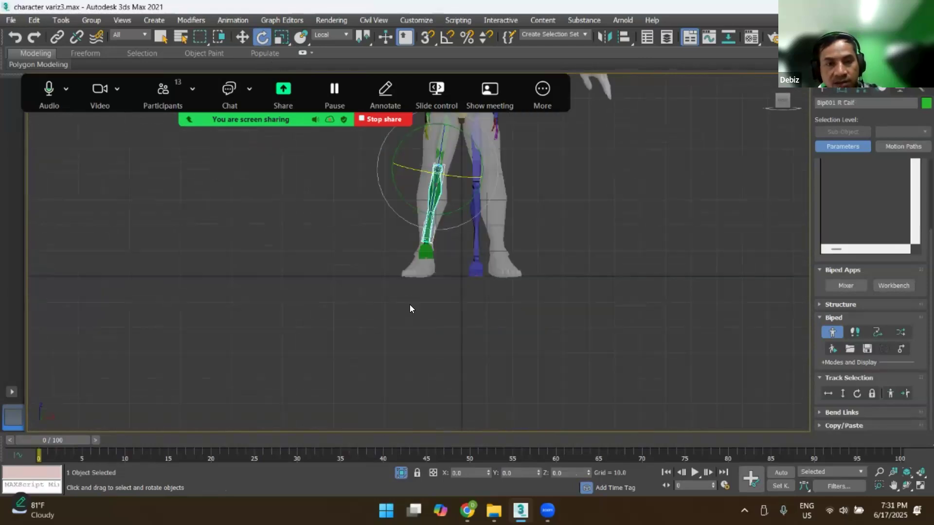
middle_drag(430, 224, 452, 274)
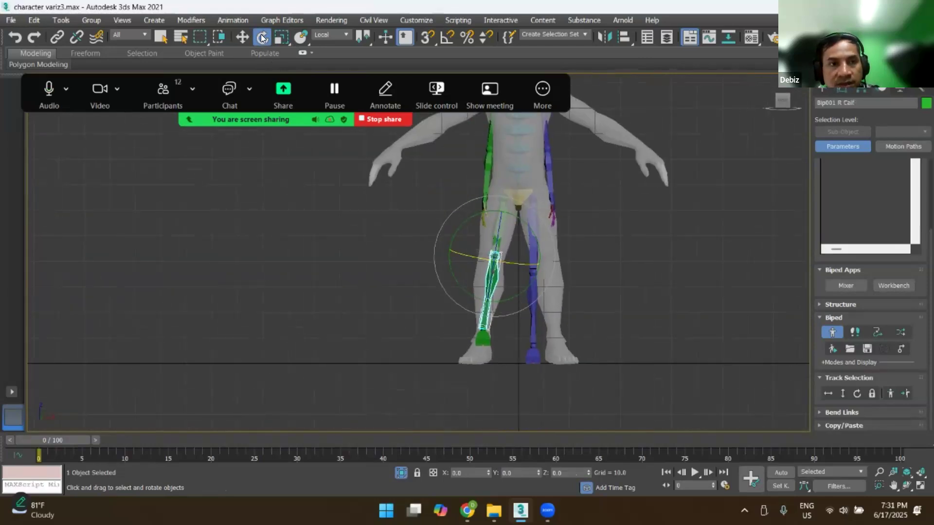
click(281, 37)
scroll(525, 253, up, 2)
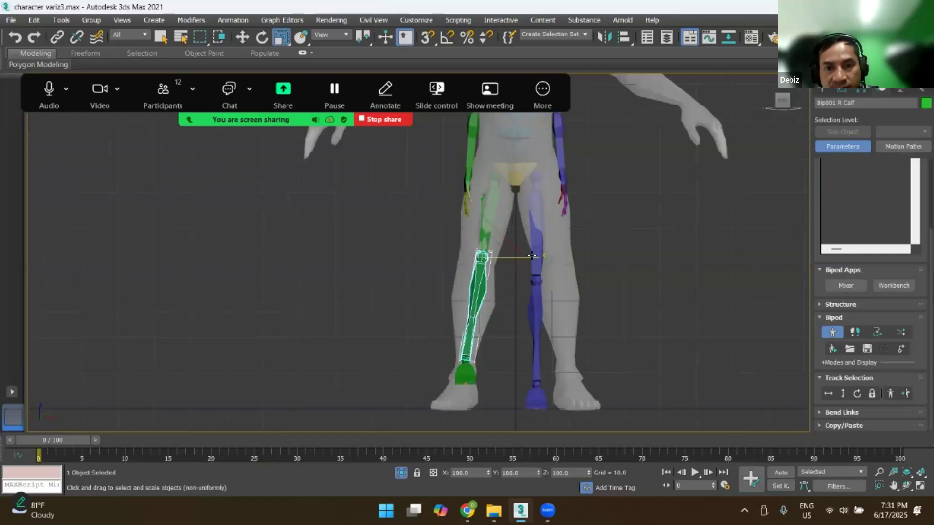
drag(544, 257, 543, 258)
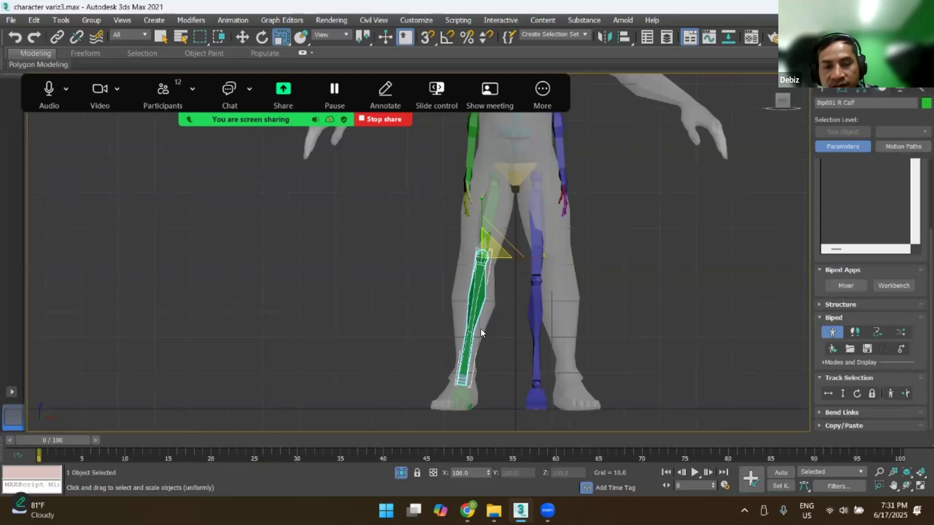
drag(543, 258, 533, 267)
alt+middle_drag(533, 267, 481, 241)
drag(479, 236, 533, 271)
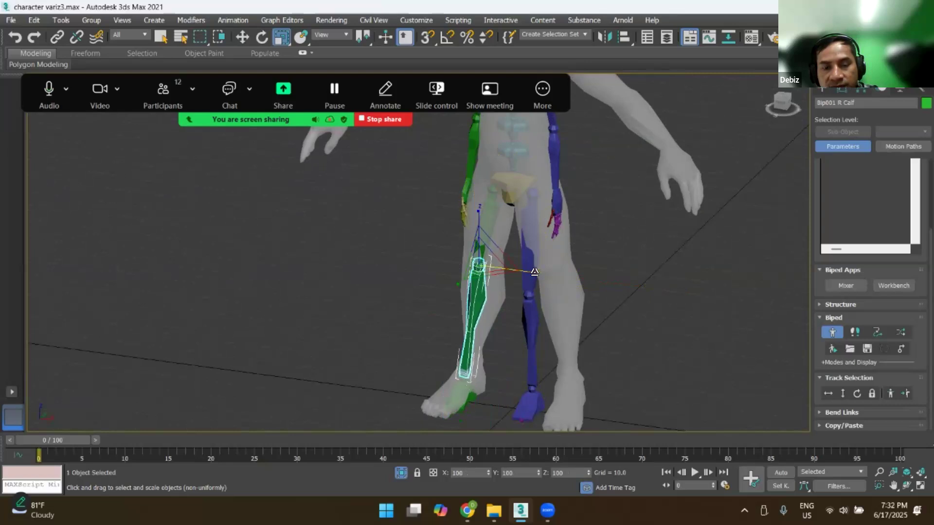
Step: Fine-tune the right calf's length in the front view so its lower end meets the character's ankle
alt+middle_drag(518, 308, 558, 306)
key(f)
key(z)
scroll(449, 311, down, 4)
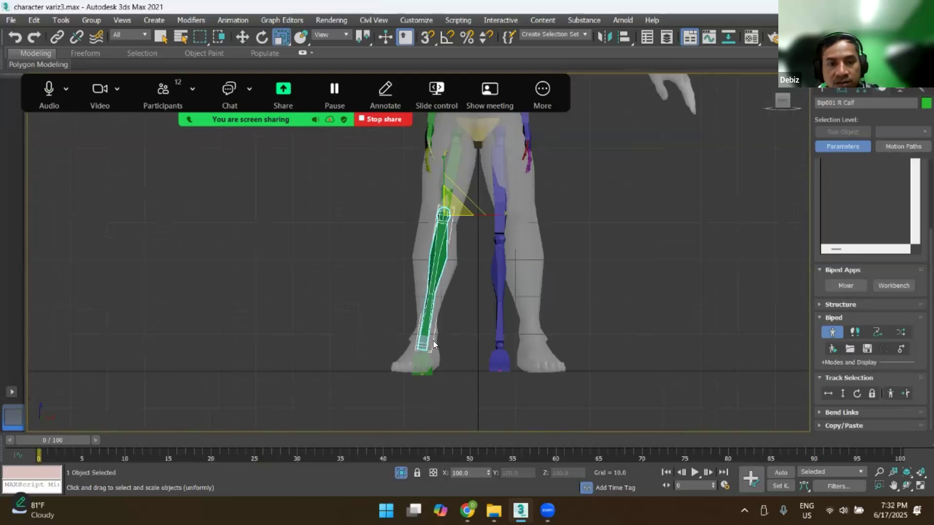
scroll(428, 322, up, 4)
middle_drag(474, 206, 461, 295)
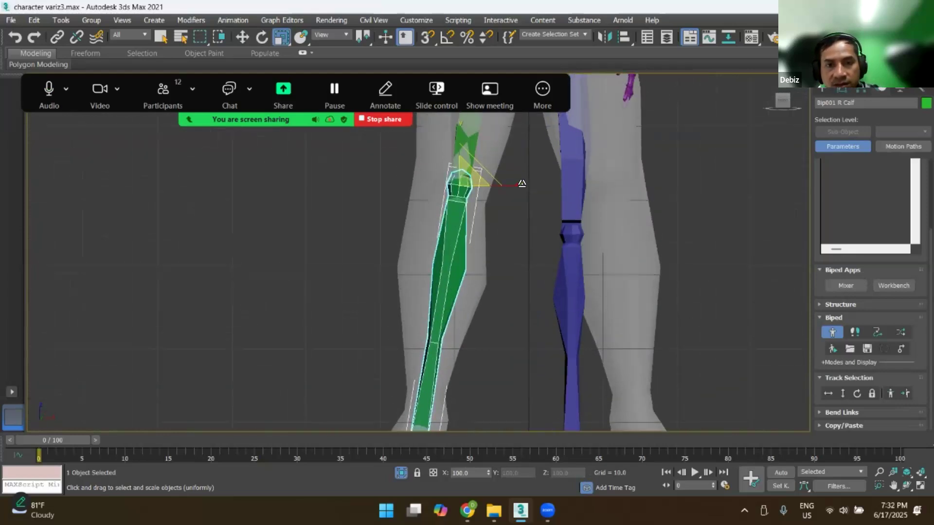
drag(517, 183, 516, 184)
middle_drag(545, 145, 571, 85)
middle_drag(485, 298, 532, 255)
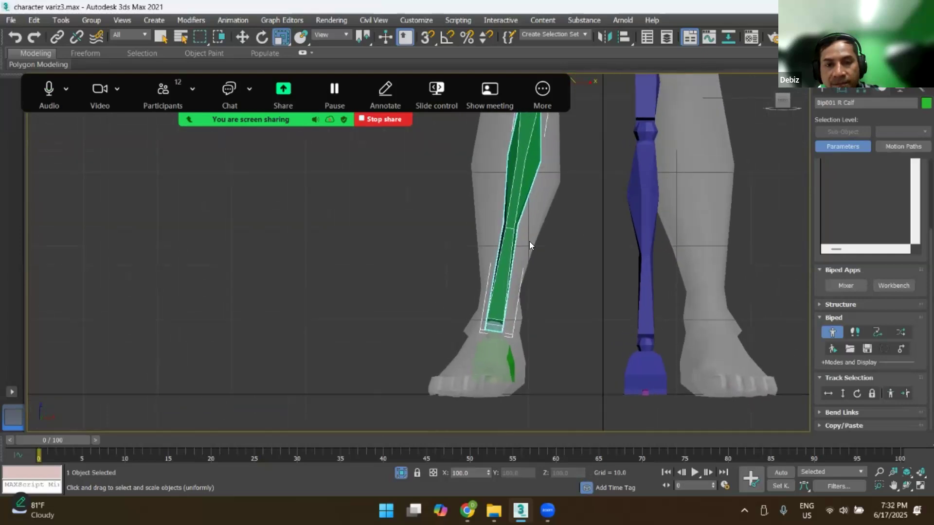
scroll(529, 241, down, 2)
drag(583, 130, 589, 128)
Step: Using wireframe display, select the biped's centre-of-mass object inside the pelvis and move it along Y to about 3.451
middle_drag(552, 189, 596, 274)
scroll(579, 248, down, 2)
alt+middle_drag(552, 251, 625, 351)
scroll(610, 189, up, 4)
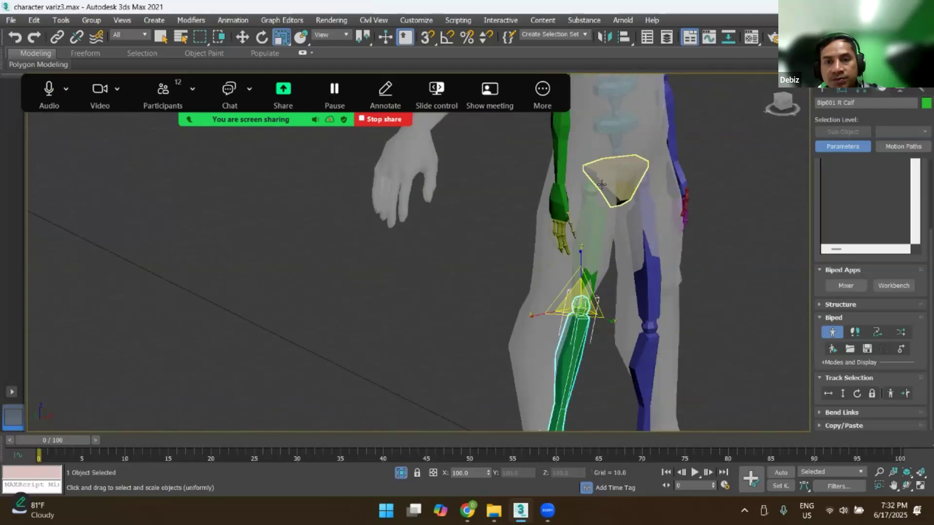
scroll(615, 185, up, 3)
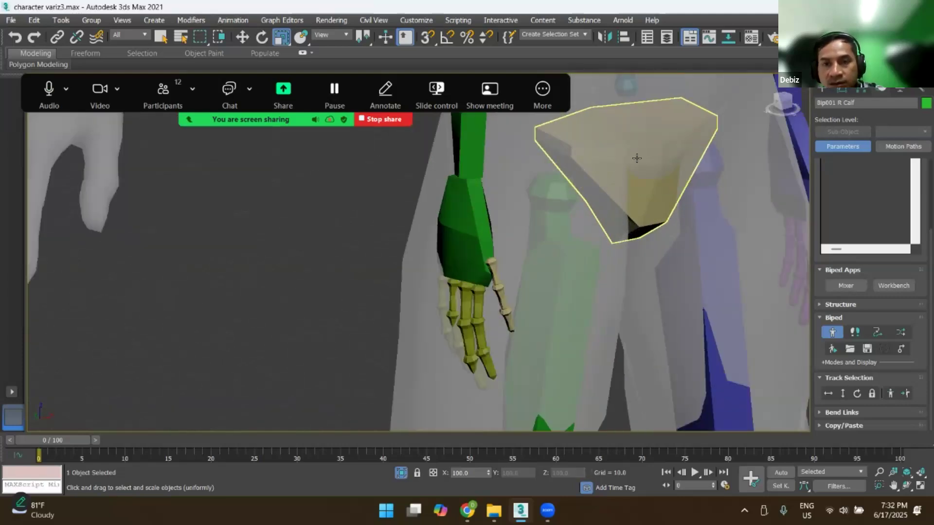
click(242, 37)
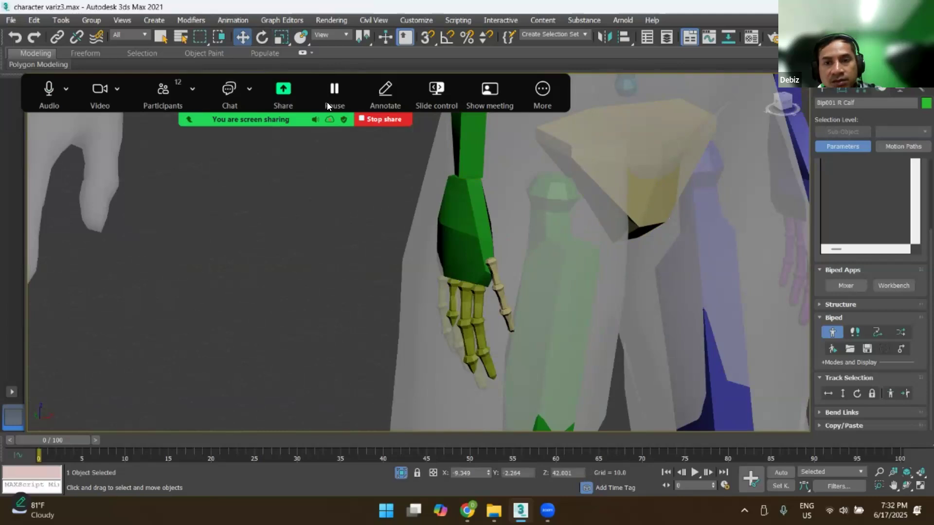
click(629, 201)
key(F3)
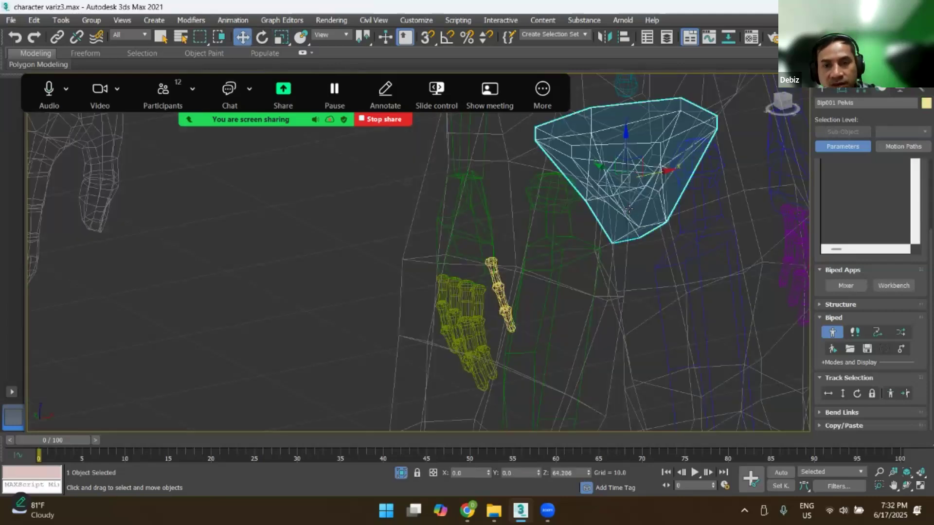
key(F3)
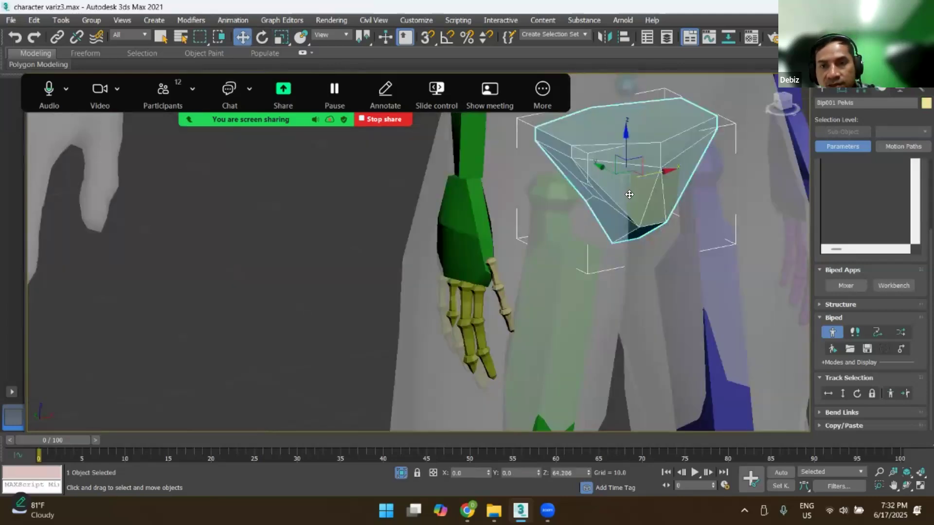
key(F3)
scroll(633, 170, up, 4)
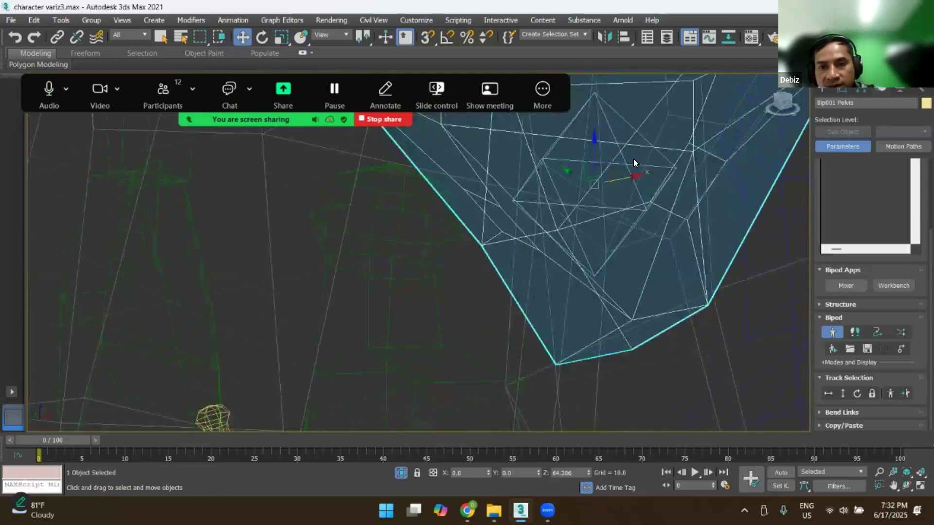
click(649, 142)
scroll(646, 146, down, 8)
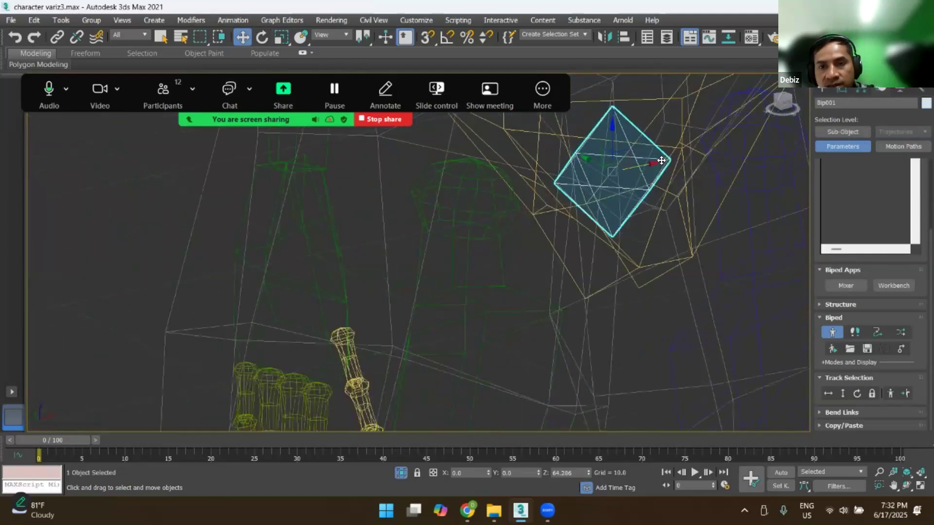
drag(628, 152, 618, 151)
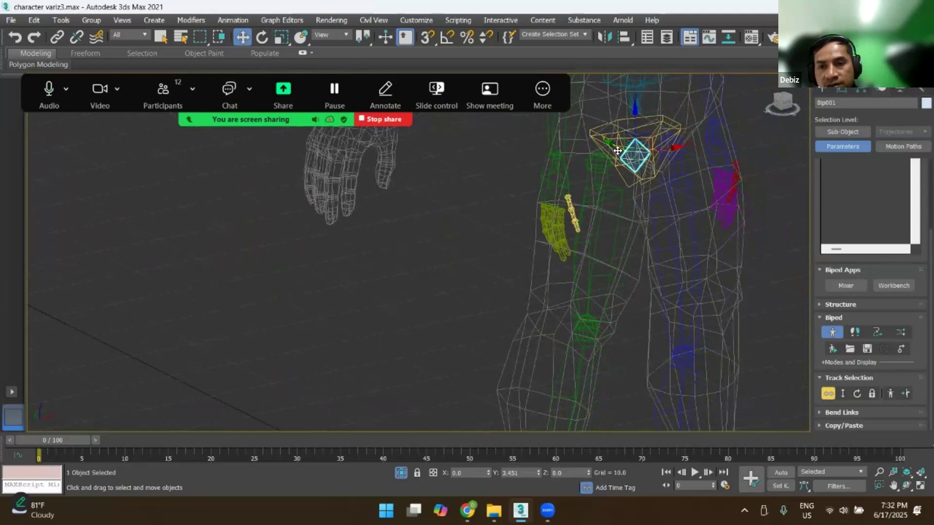
Step: Toggle the biped's Figure Mode off and on again, and return the viewport to shaded display
click(835, 333)
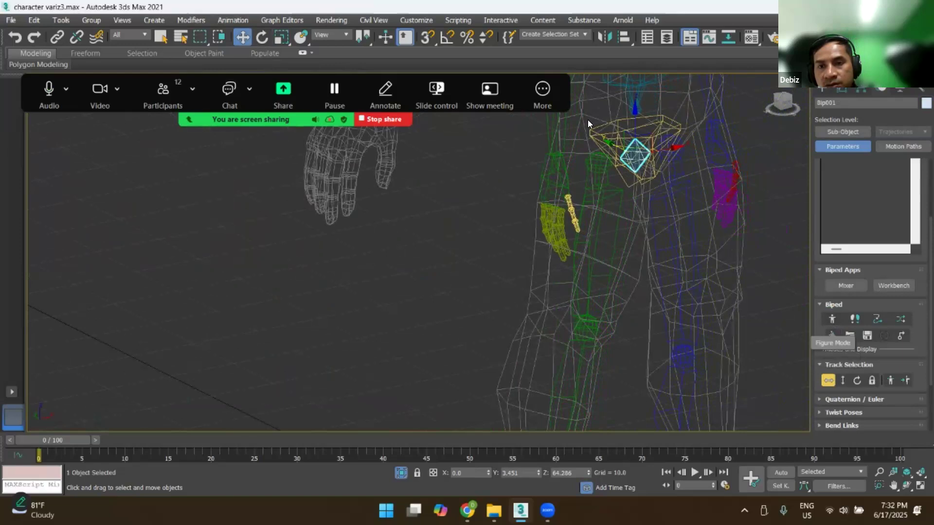
click(832, 319)
key(F3)
Step: Scale the biped's right thigh along its length to about 89 percent so it stops at the character's knee
scroll(679, 234, down, 6)
mouse_move(668, 225)
alt+middle_down()
mouse_move(640, 263)
mouse_move(672, 250)
mouse_move(673, 238)
mouse_move(629, 244)
mouse_move(608, 270)
mouse_move(701, 258)
mouse_move(717, 244)
mouse_move(705, 248)
mouse_move(661, 214)
alt+middle_up()
scroll(690, 258, up, 4)
click(659, 209)
click(284, 37)
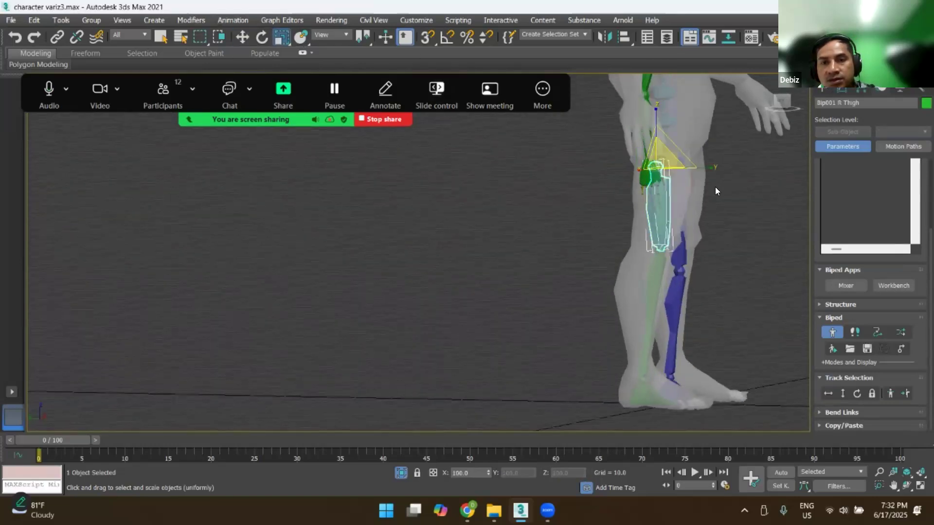
alt+middle_drag(685, 166, 665, 209)
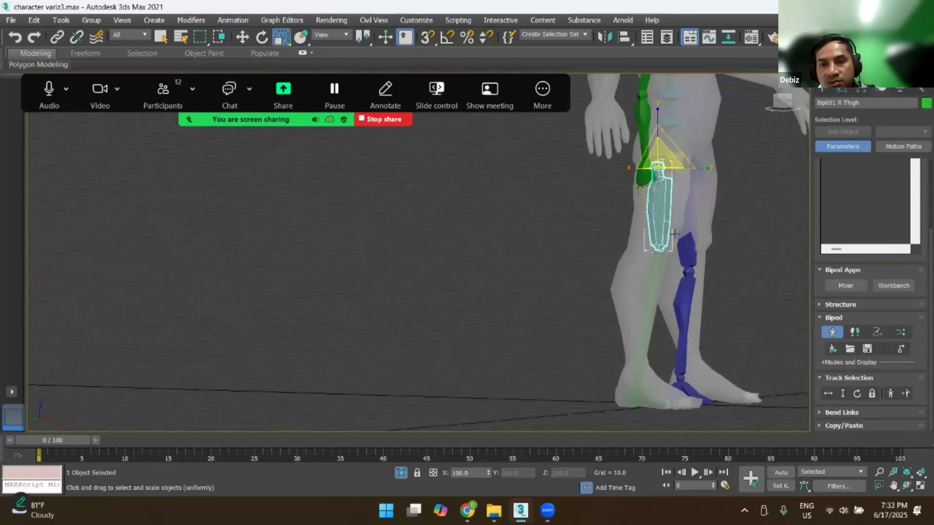
scroll(654, 221, up, 4)
alt+middle_drag(632, 104, 612, 110)
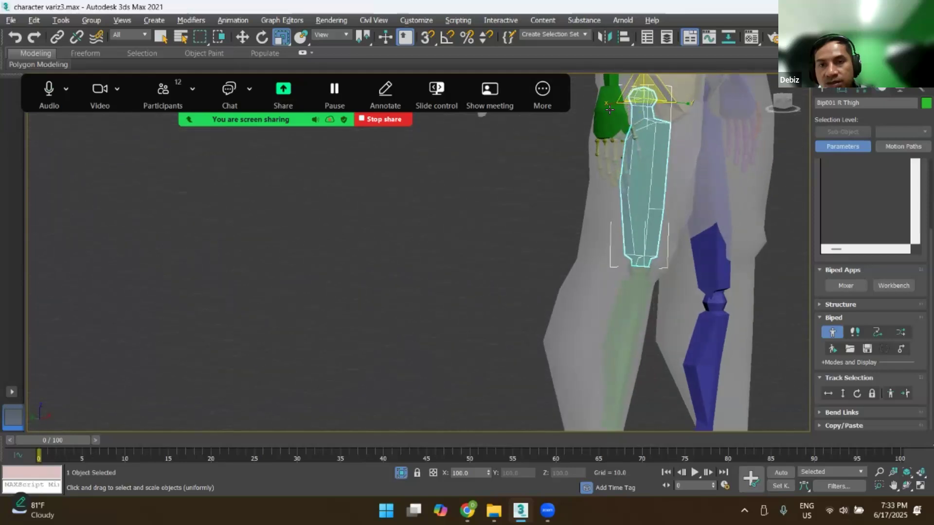
drag(610, 102, 613, 104)
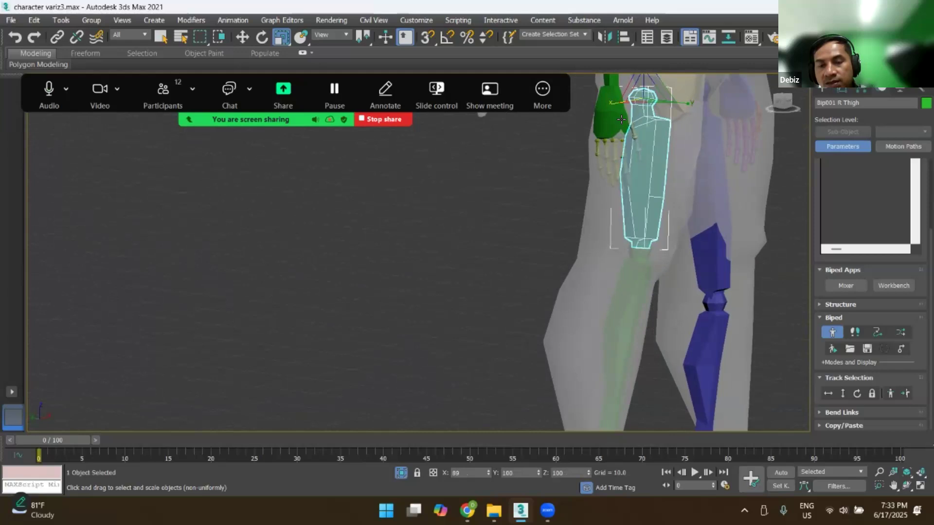
Step: Lengthen the biped's right calf to about 108 percent in the front view and check its fit at the ankle
scroll(642, 214, down, 3)
mouse_move(627, 274)
alt+middle_down()
mouse_move(614, 281)
mouse_move(631, 279)
alt+middle_up()
click(630, 279)
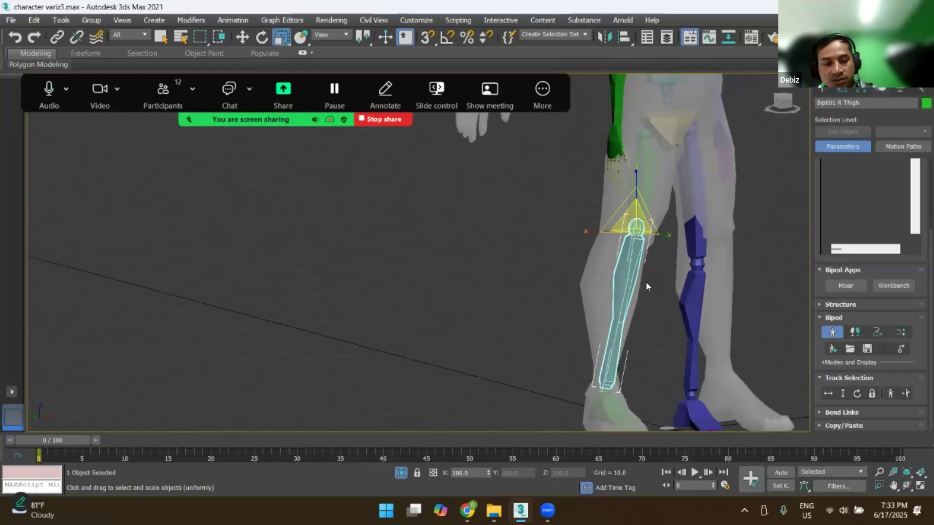
key(f)
scroll(459, 340, up, 5)
middle_drag(459, 340, 558, 306)
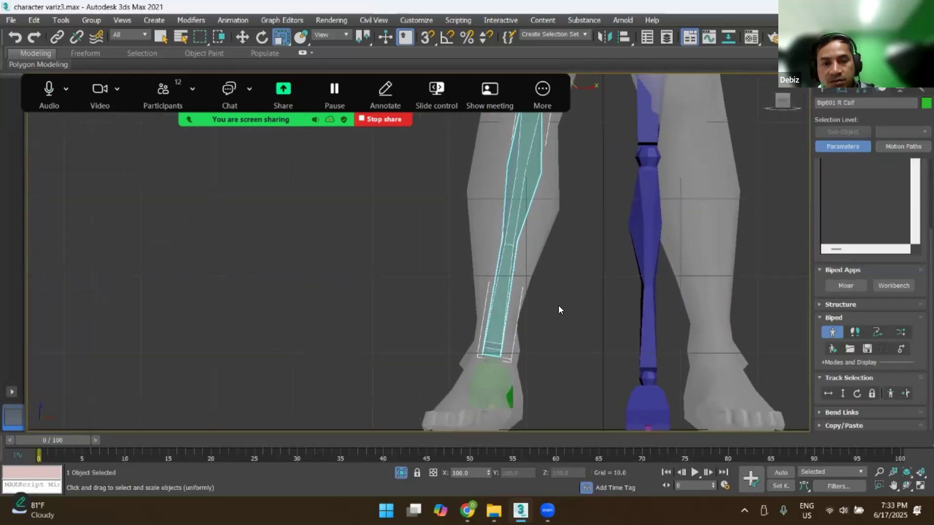
scroll(554, 303, down, 2)
drag(599, 150, 602, 150)
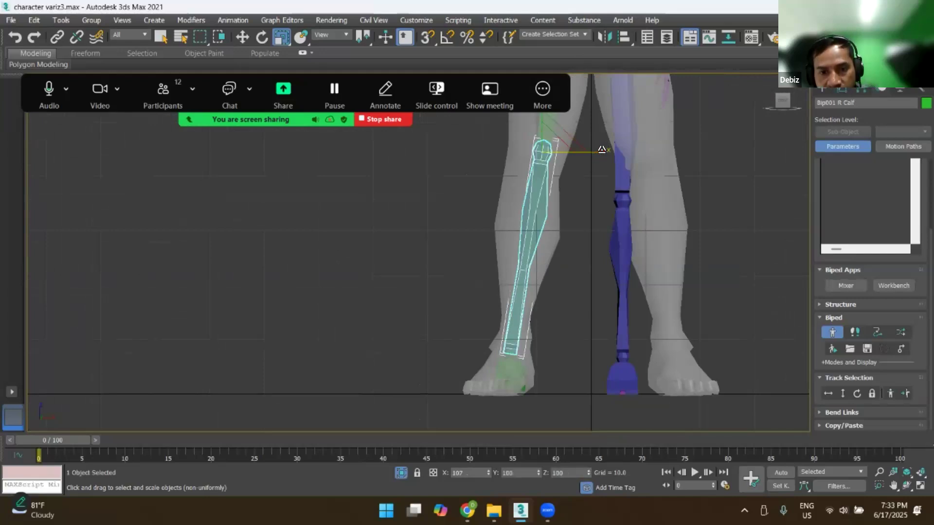
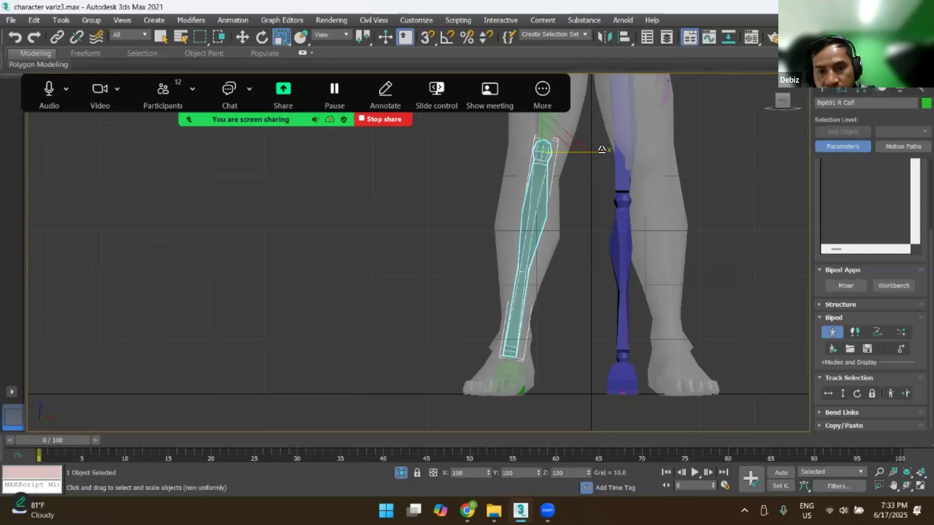
mouse_move(594, 341)
alt+middle_down()
mouse_move(564, 363)
mouse_move(607, 364)
mouse_move(592, 322)
mouse_move(622, 352)
mouse_move(654, 340)
mouse_move(605, 346)
alt+middle_up()
scroll(604, 346, up, 5)
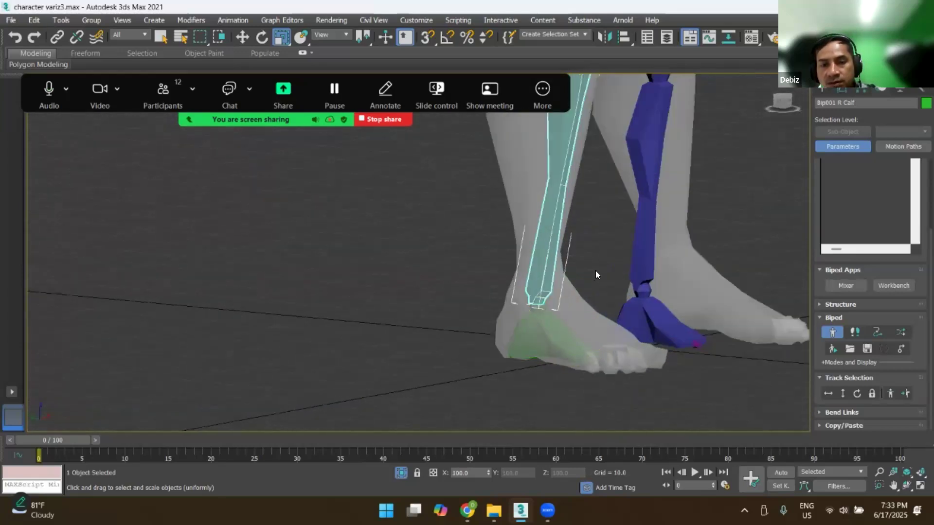
Step: Scale the biped's right calf along its length to about 99 percent so it ends at the character's ankle
alt+middle_drag(603, 287, 568, 298)
scroll(567, 291, up, 4)
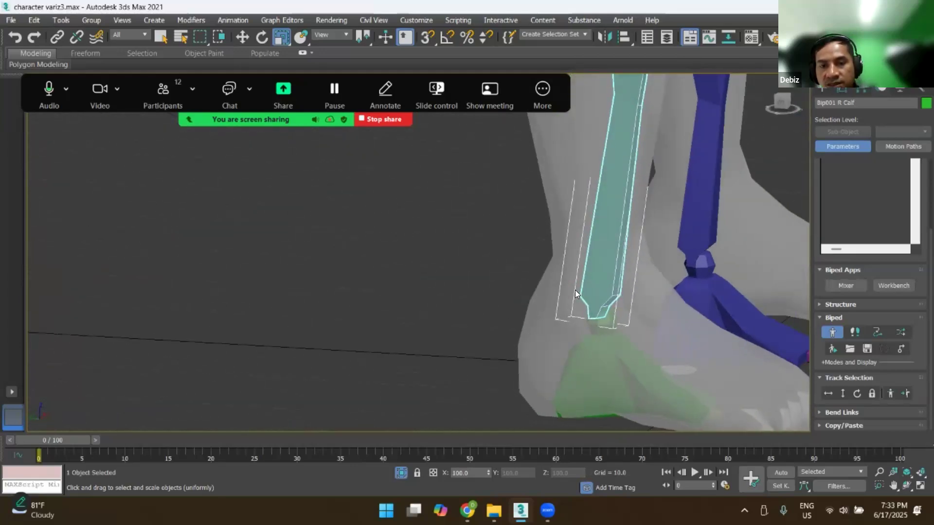
alt+middle_drag(573, 289, 594, 265)
scroll(599, 267, down, 2)
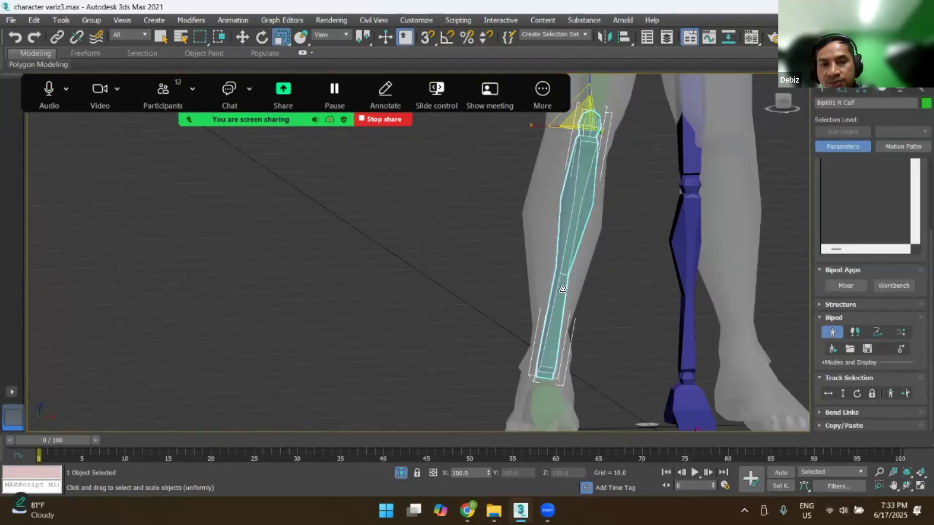
drag(533, 126, 534, 129)
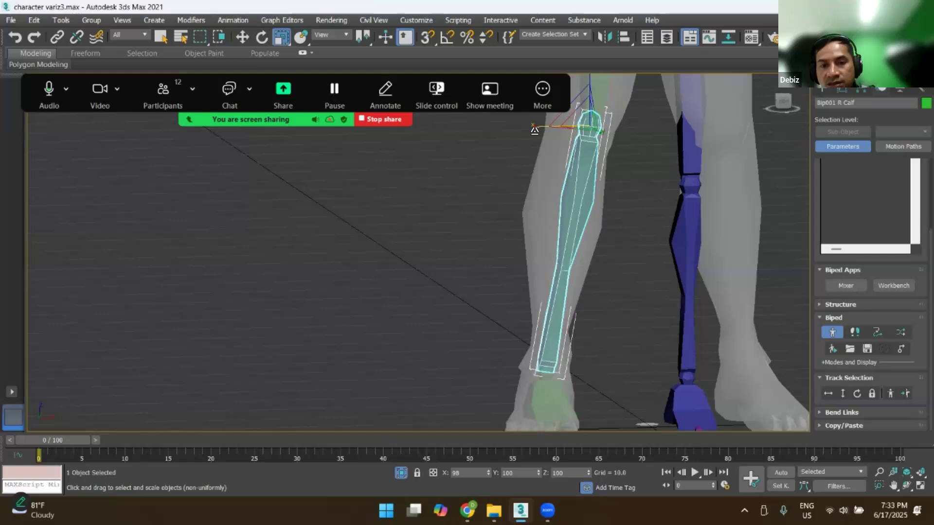
Step: Select the biped's right foot and scale it in length and height to about 108 percent in side view
middle_drag(543, 413, 576, 301)
click(547, 301)
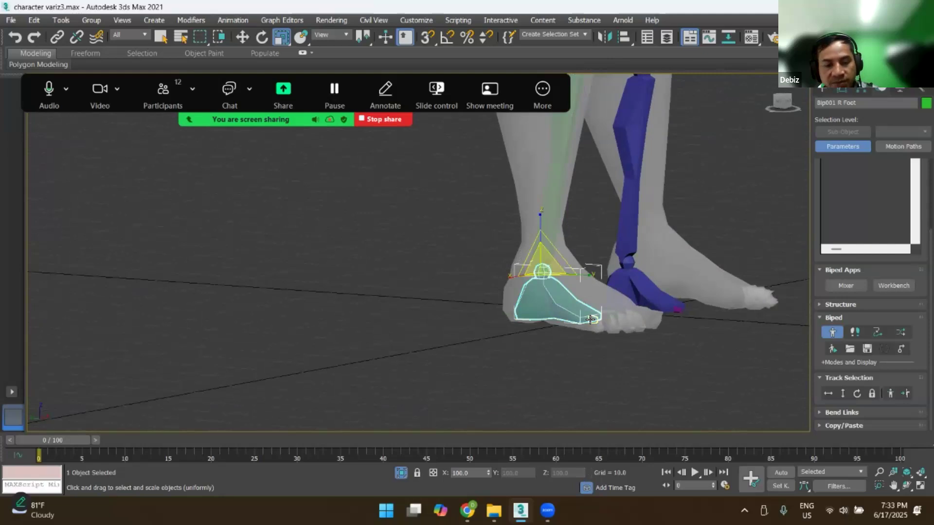
scroll(574, 316, down, 5)
alt+middle_drag(551, 310, 417, 249)
scroll(417, 249, up, 6)
middle_drag(457, 273, 607, 432)
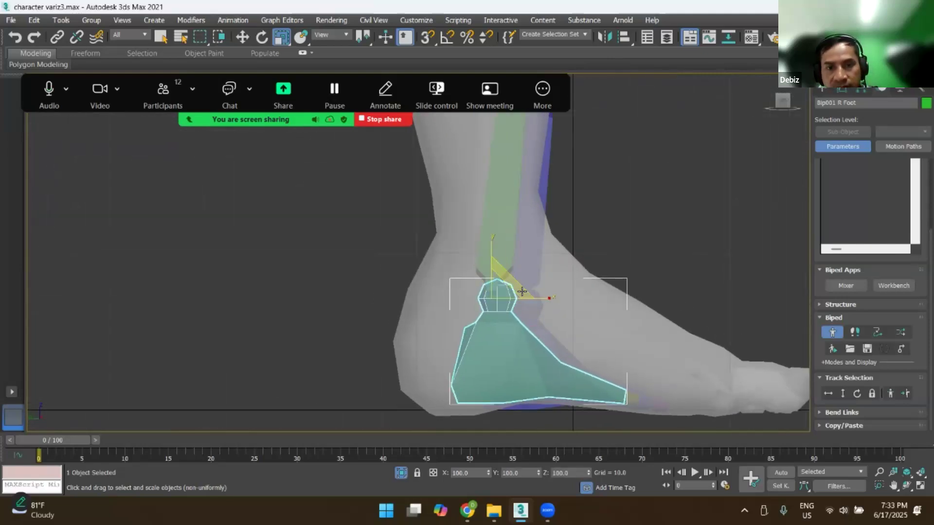
drag(515, 282, 519, 279)
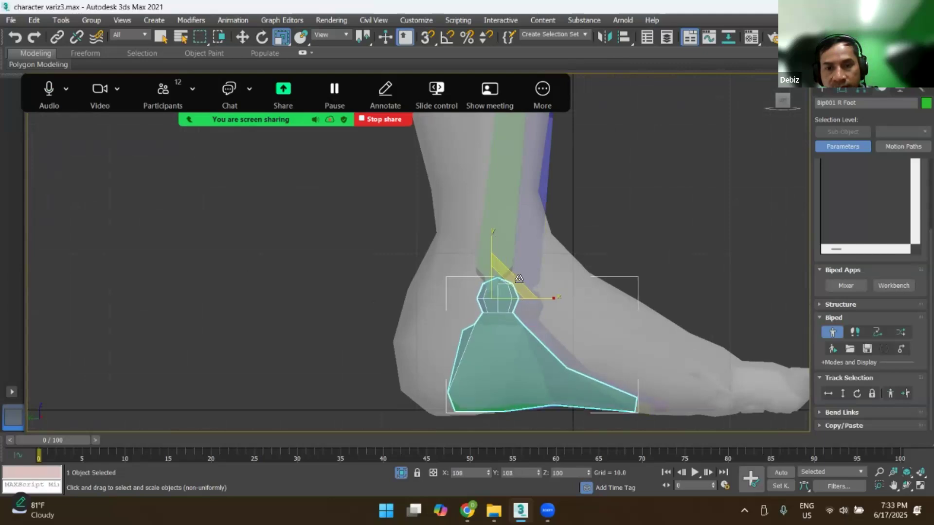
Step: Lengthen the biped's right foot toward the character's toes and check its alignment from the front
scroll(561, 333, down, 2)
alt+middle_drag(640, 369, 645, 391)
drag(572, 312, 588, 313)
alt+middle_drag(601, 351, 535, 340)
alt+middle_drag(529, 285, 505, 262)
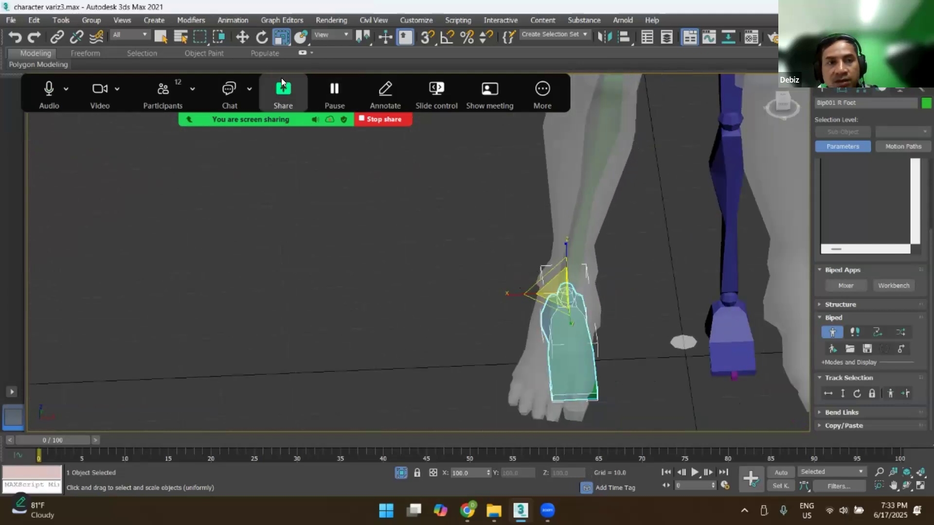
Step: Rotate the biped's right foot outward so it follows the direction of the character's foot
key(e)
drag(596, 311, 588, 316)
alt+middle_drag(595, 380, 640, 386)
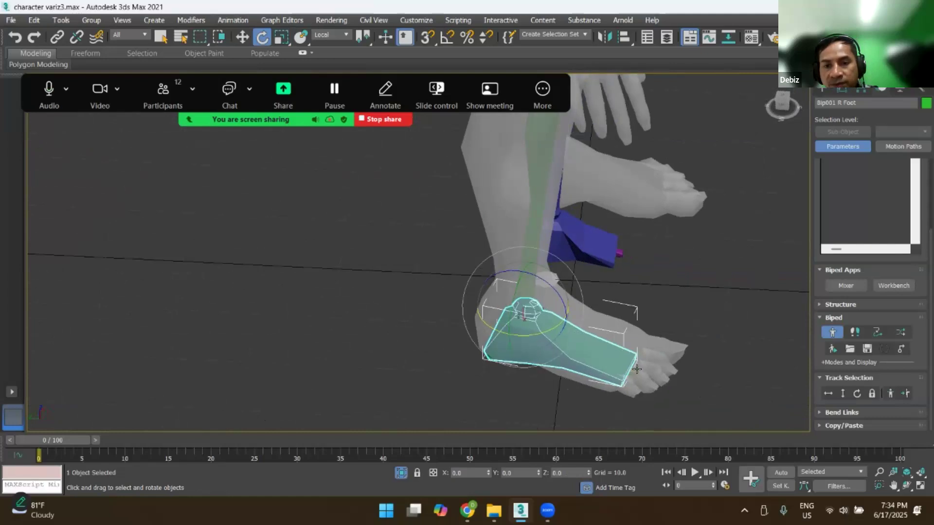
Step: Select the biped's right toe bone and enlarge its length, width and height to fill the character's toes
click(633, 369)
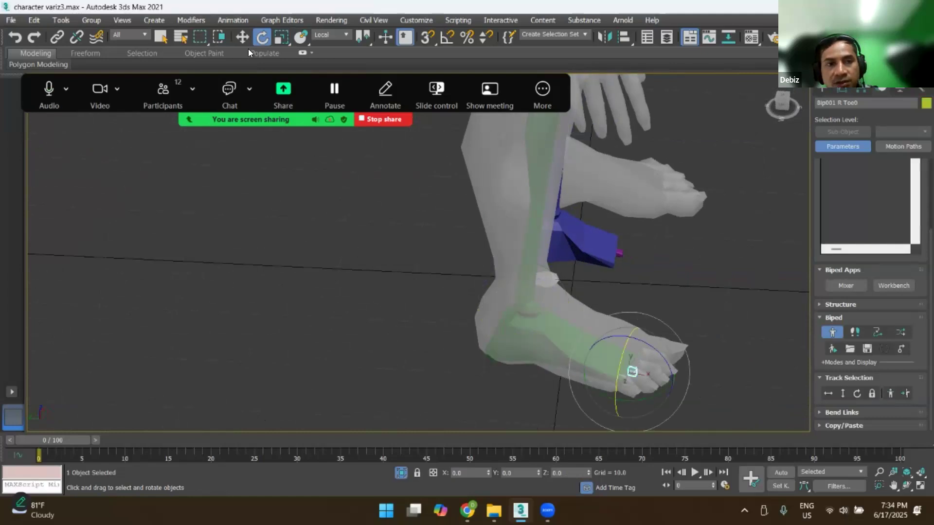
key(r)
scroll(671, 292, up, 3)
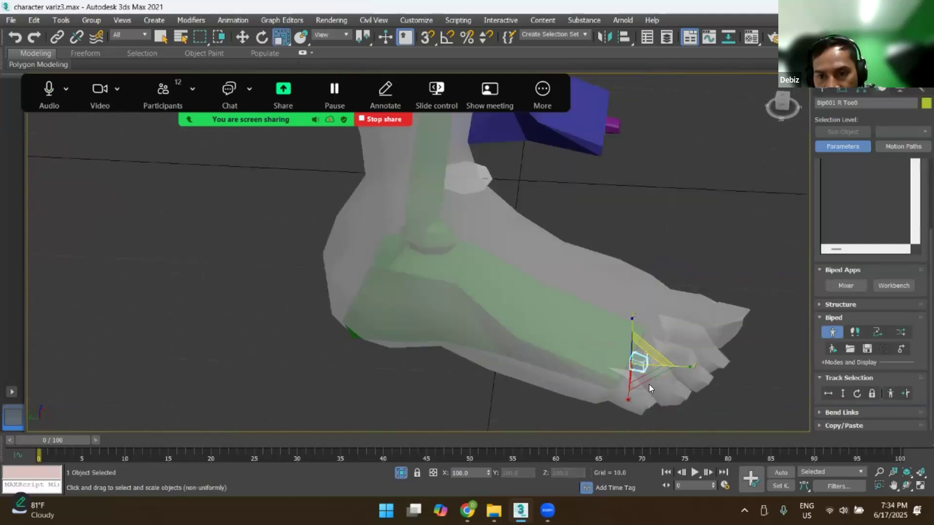
mouse_move(658, 329)
mouse_down()
mouse_move(671, 309)
mouse_move(663, 329)
mouse_up()
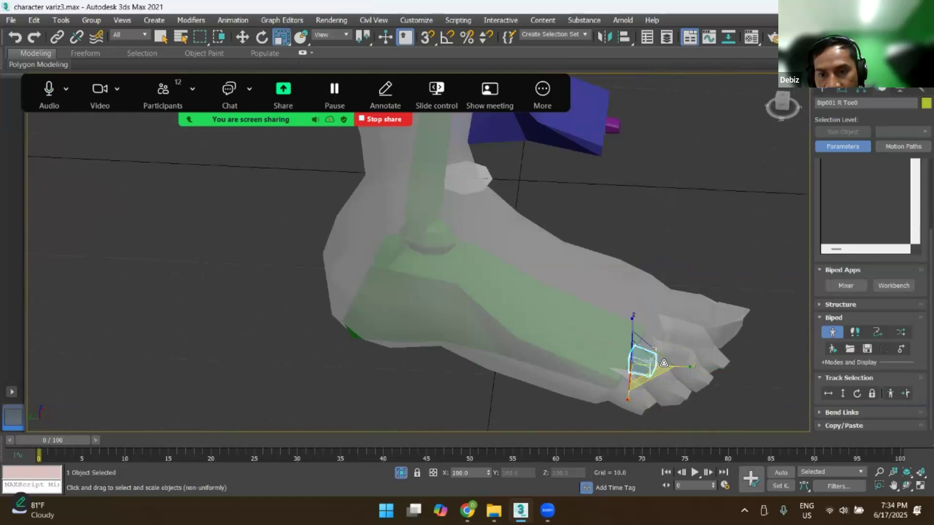
mouse_move(687, 365)
mouse_down()
mouse_move(700, 364)
mouse_move(688, 362)
mouse_up()
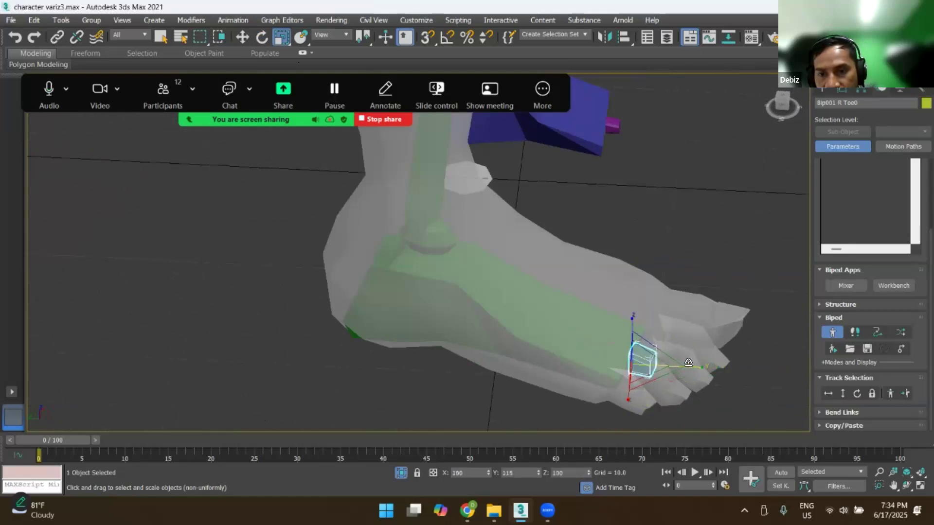
drag(627, 397, 628, 421)
drag(632, 321, 664, 234)
alt+middle_drag(650, 305, 610, 279)
middle_drag(610, 280, 620, 190)
alt+middle_drag(652, 260, 593, 205)
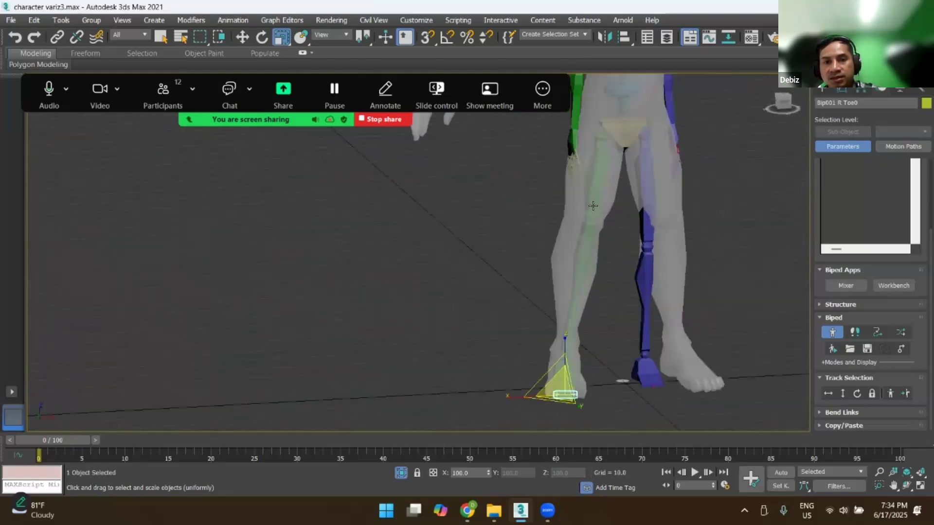
Step: Select the biped's whole right leg chain in front view and create a new copy collection for it
double_click(601, 168)
key(f)
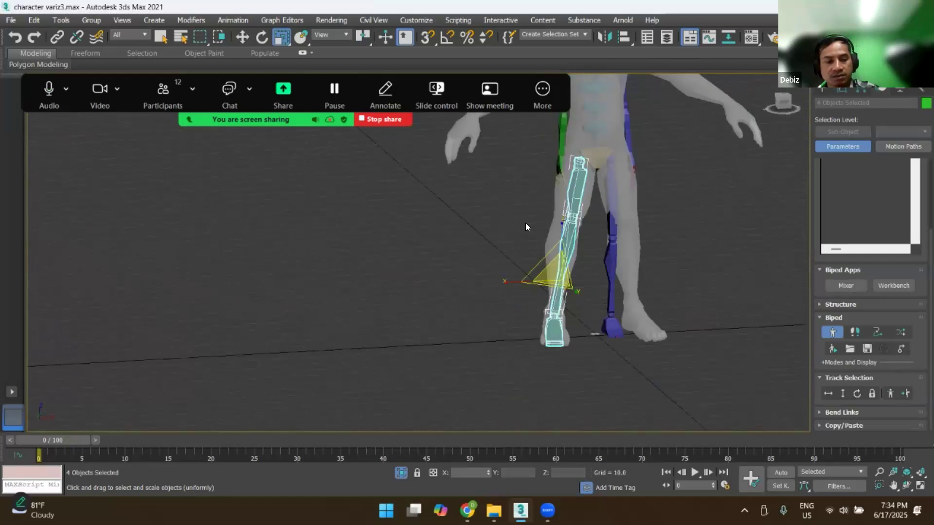
middle_drag(556, 281, 560, 288)
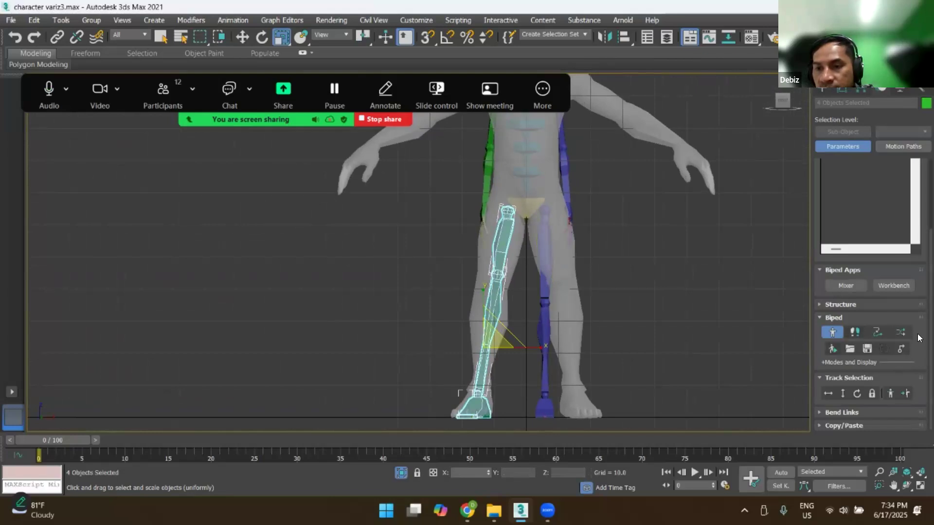
click(831, 425)
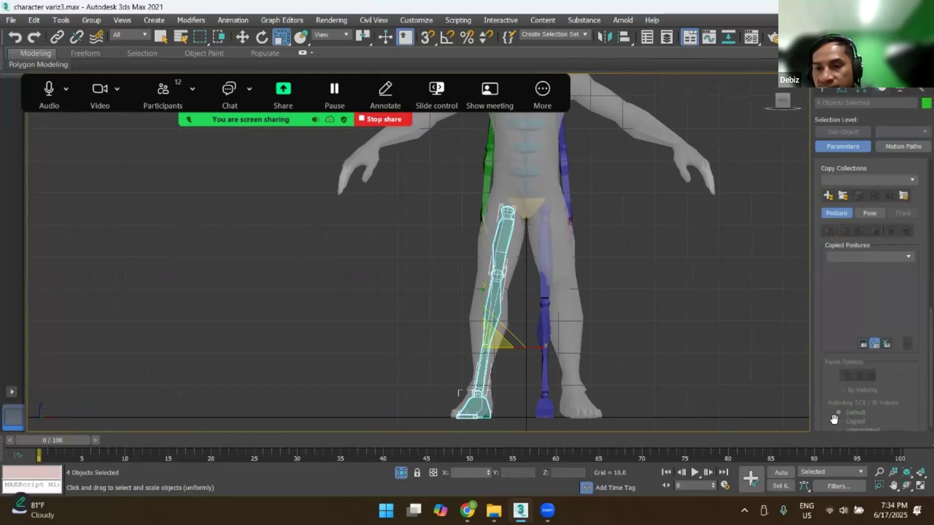
click(828, 195)
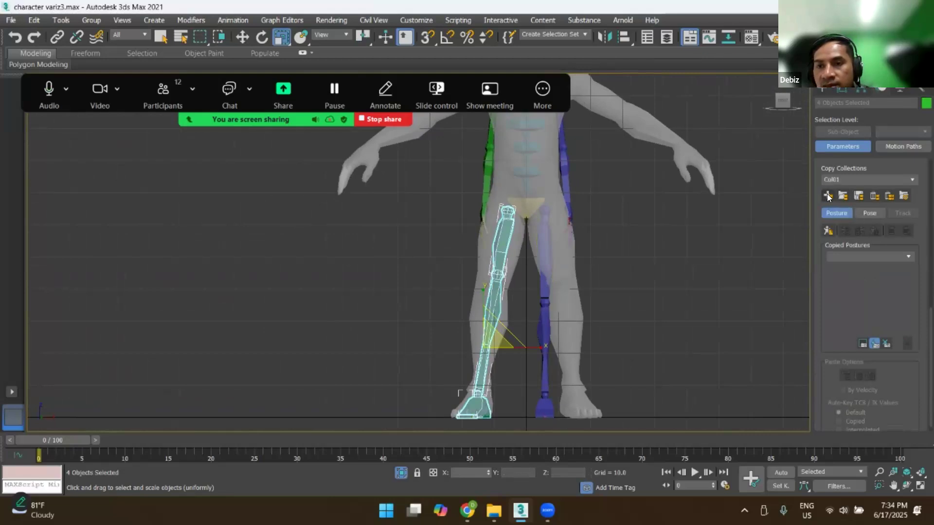
Step: Copy the right leg's posture and paste it opposite onto the left leg, returning to perspective view
click(827, 232)
click(859, 231)
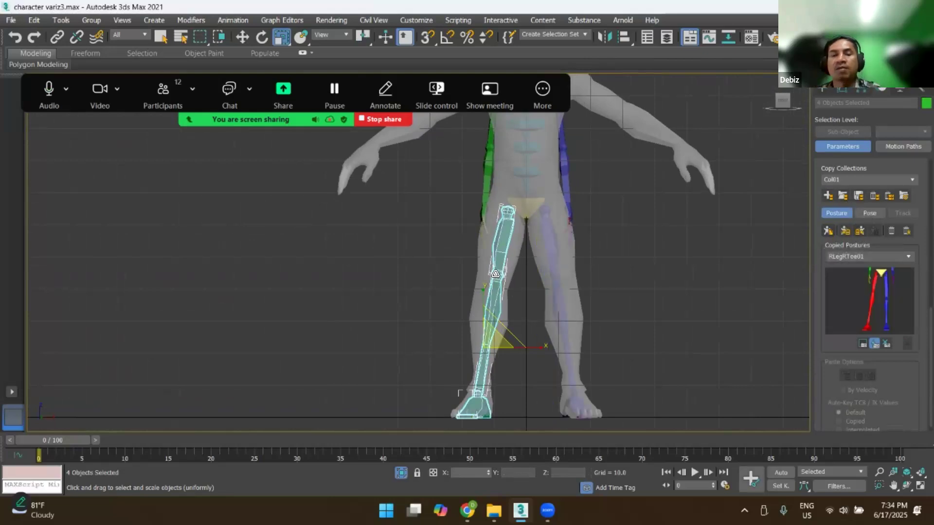
mouse_move(532, 282)
alt+middle_down()
mouse_move(559, 284)
mouse_move(519, 283)
alt+middle_up()
scroll(548, 254, down, 2)
key(p)
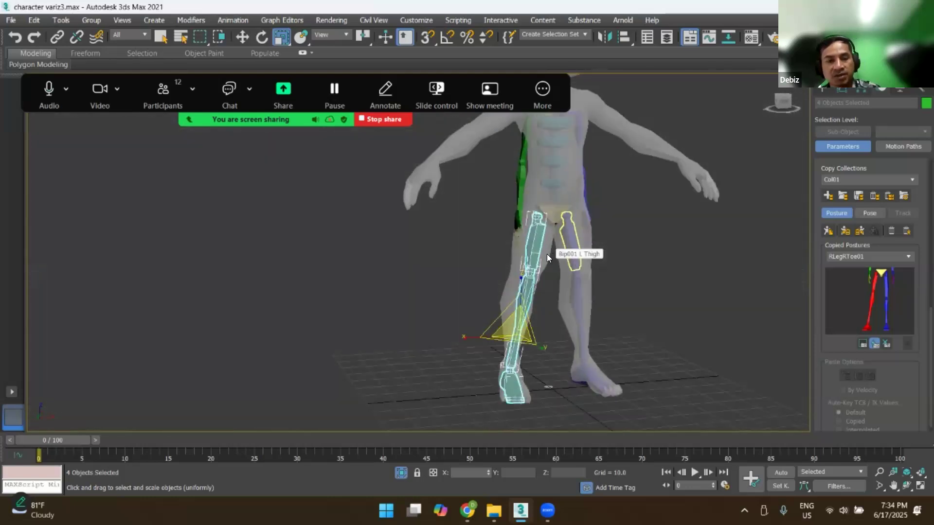
Step: Examine how both biped legs and the upper skeleton sit inside the character's body, with nothing selected
key(z)
scroll(528, 249, down, 4)
alt+middle_drag(592, 288, 613, 318)
click(632, 314)
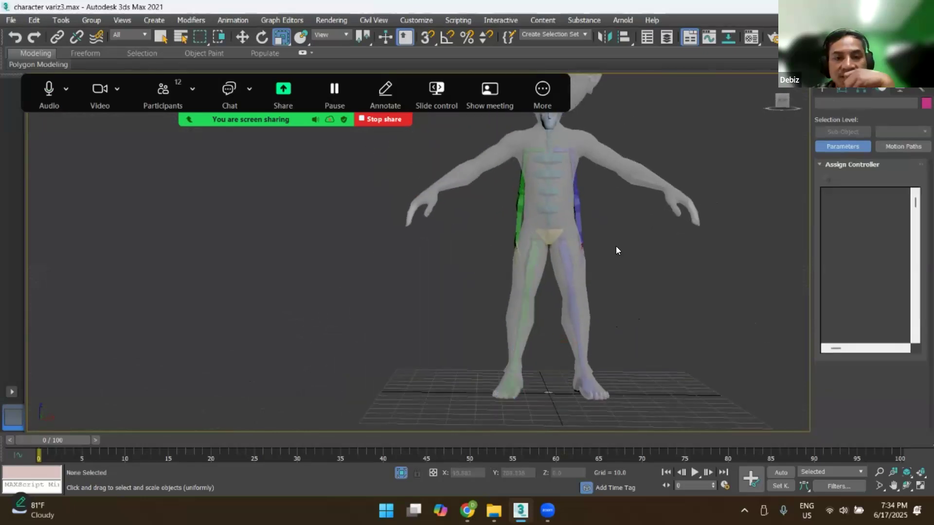
scroll(616, 250, down, 3)
scroll(600, 229, up, 6)
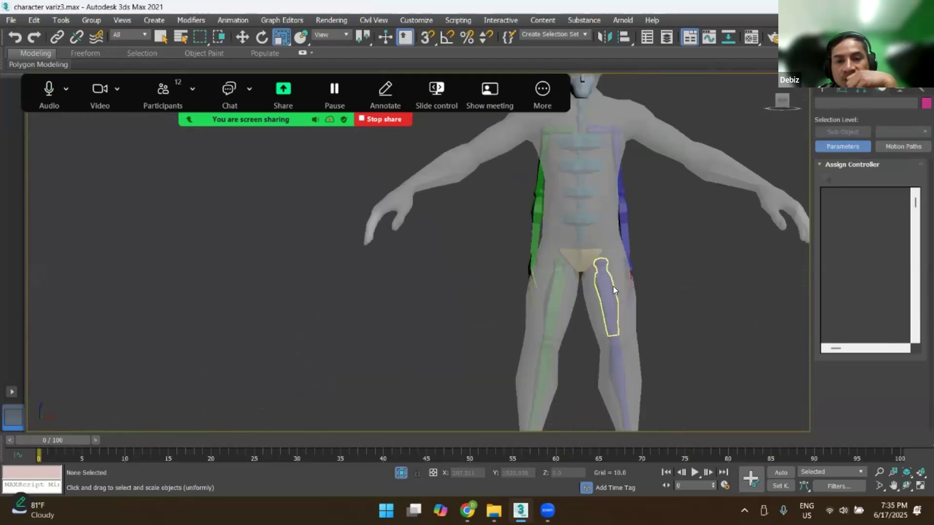
scroll(613, 291, down, 3)
scroll(642, 331, up, 1)
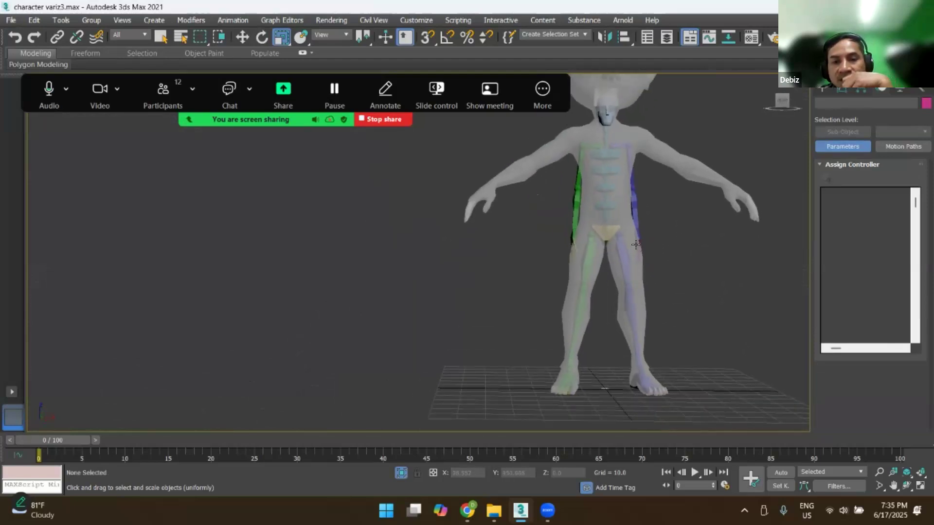
middle_drag(606, 240, 610, 296)
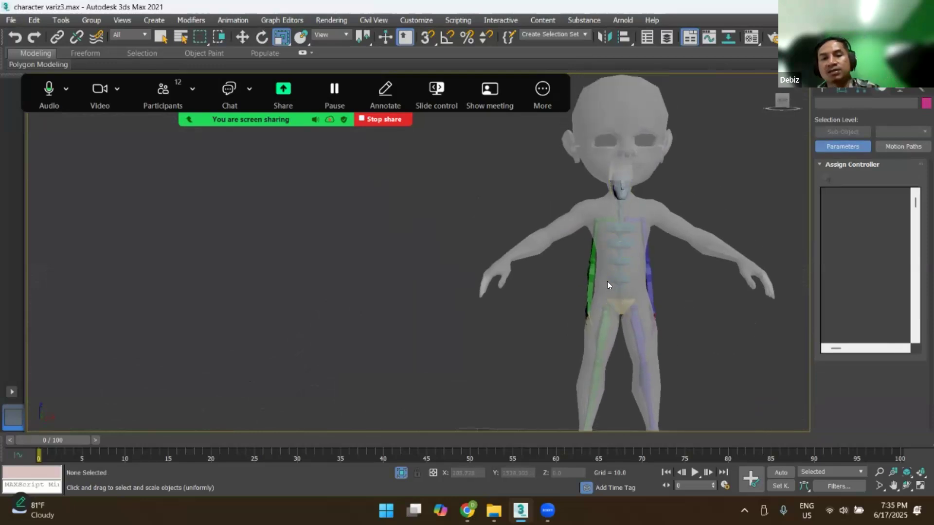
Step: Select all four biped spine links and scale them up to fill the character's torso up to the shoulders
scroll(618, 287, up, 5)
click(622, 223)
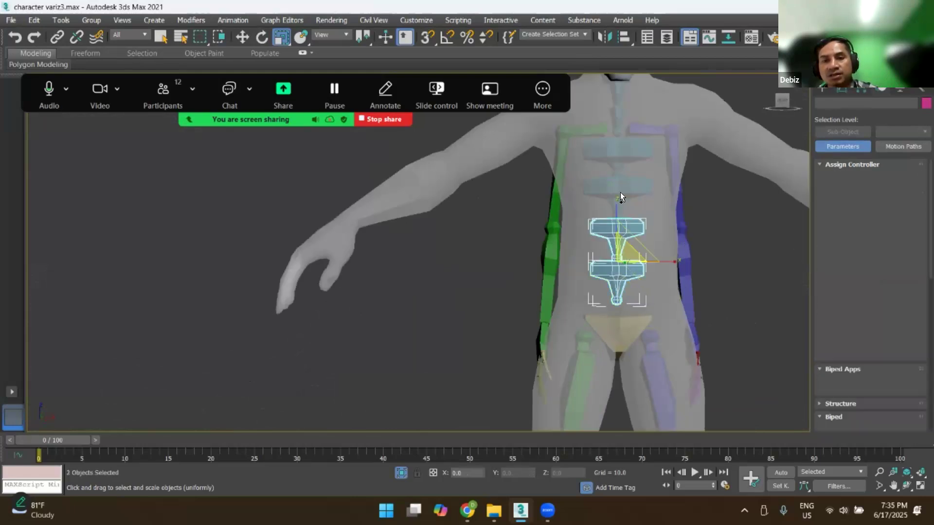
ctrl+click(620, 191)
ctrl+click(617, 148)
middle_drag(627, 161, 646, 266)
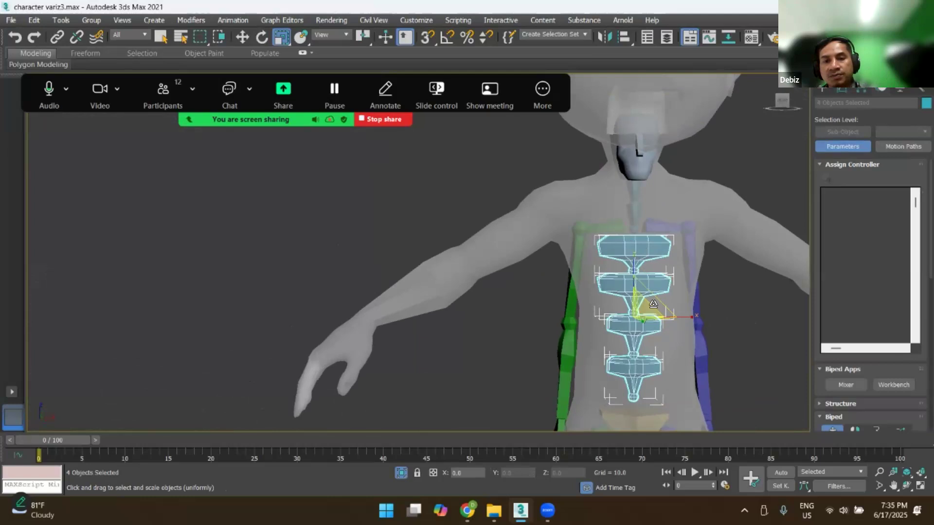
alt+middle_drag(653, 303, 635, 309)
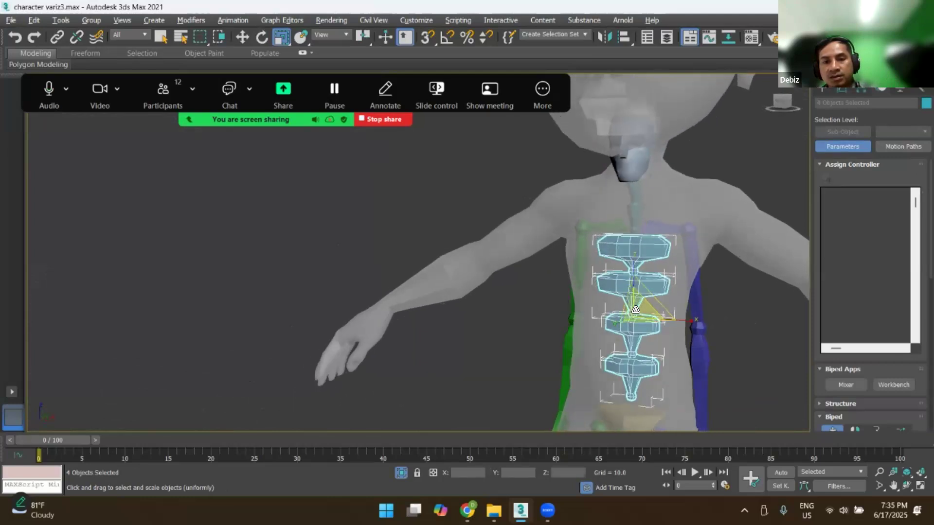
drag(635, 309, 646, 301)
alt+middle_drag(647, 300, 574, 234)
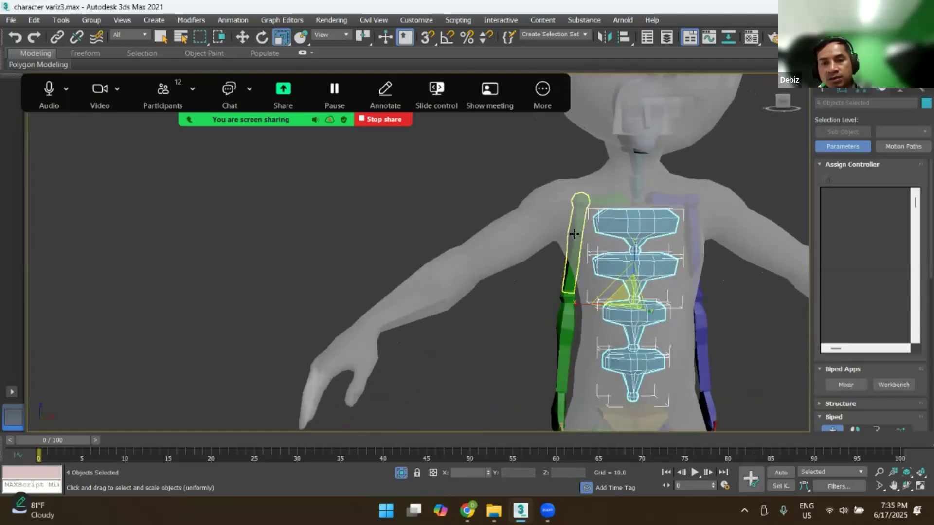
Step: Rotate the biped's right upper arm outward and up so the arm chain lies along the character's arm
click(573, 233)
key(e)
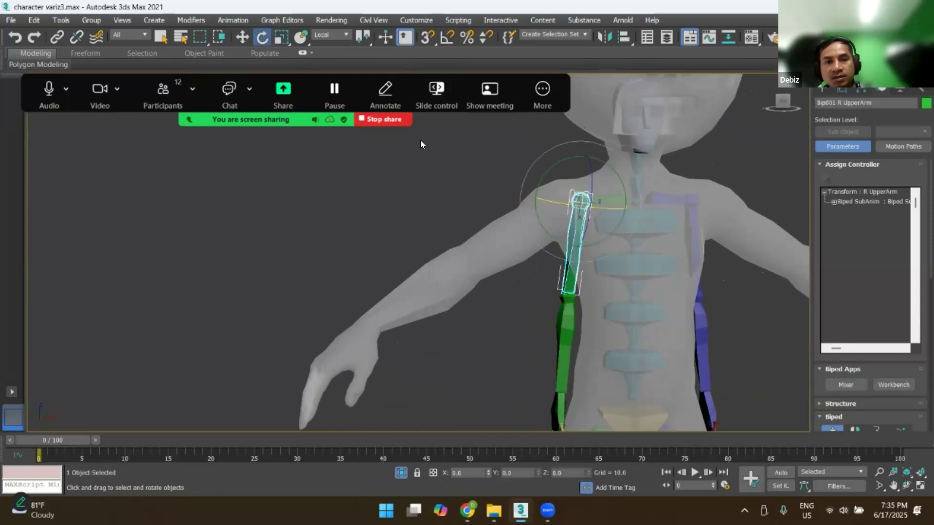
drag(551, 166, 591, 126)
mouse_move(588, 198)
alt+middle_down()
mouse_move(663, 244)
mouse_move(585, 194)
alt+middle_up()
scroll(584, 195, up, 3)
alt+middle_drag(558, 223, 552, 183)
alt+middle_drag(560, 230, 545, 206)
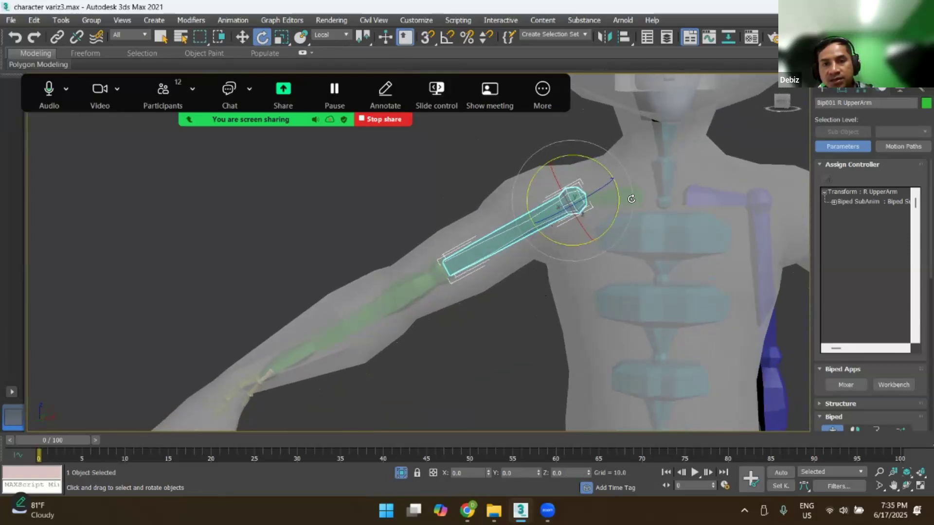
Step: Scale the biped's right clavicle uniformly to about 136 percent to move the shoulder joint outward
click(578, 130)
click(613, 197)
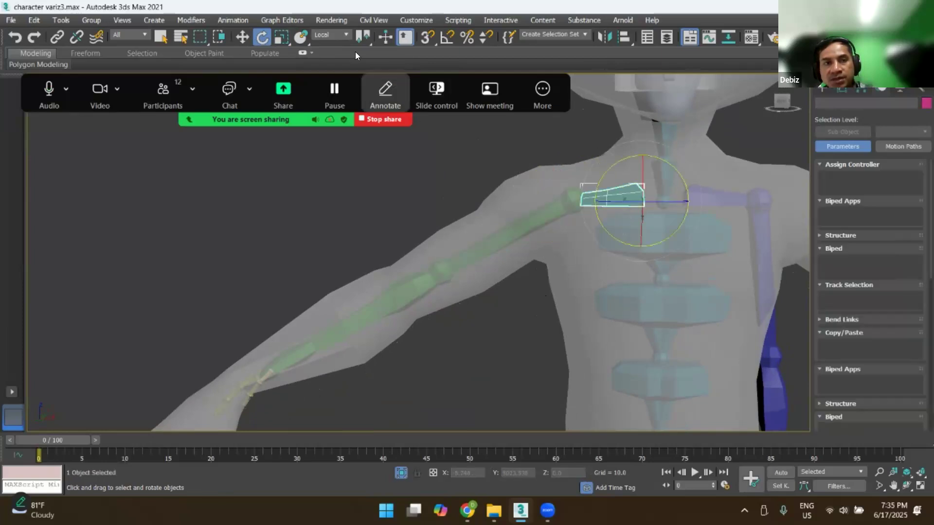
click(282, 37)
drag(652, 193, 663, 174)
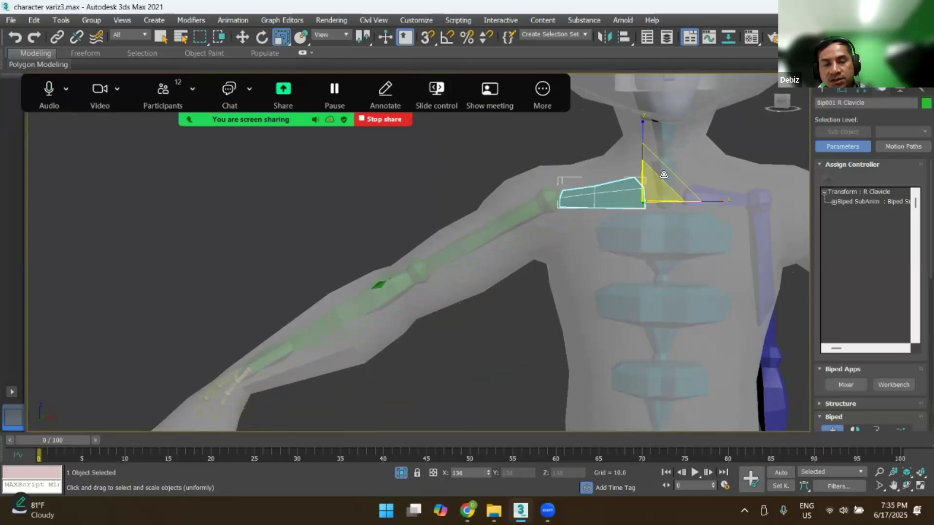
alt+middle_drag(637, 208, 608, 242)
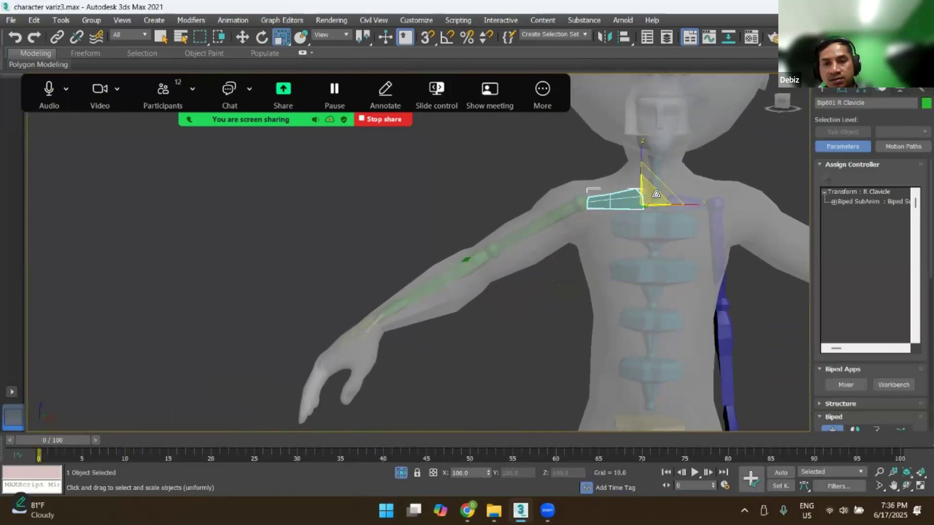
Step: Fine-tune the right clavicle's length and rotate it about -4.19 degrees around its local Y axis
drag(662, 192, 702, 202)
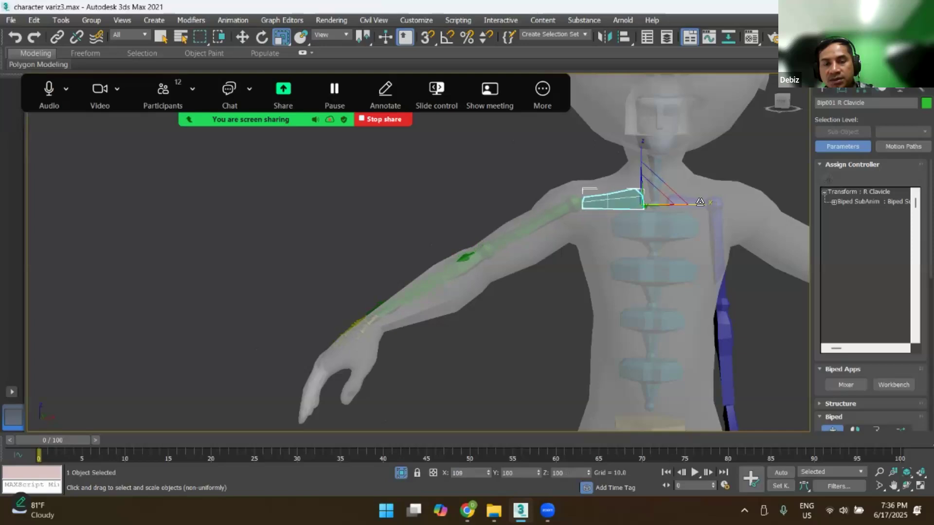
drag(696, 201, 694, 201)
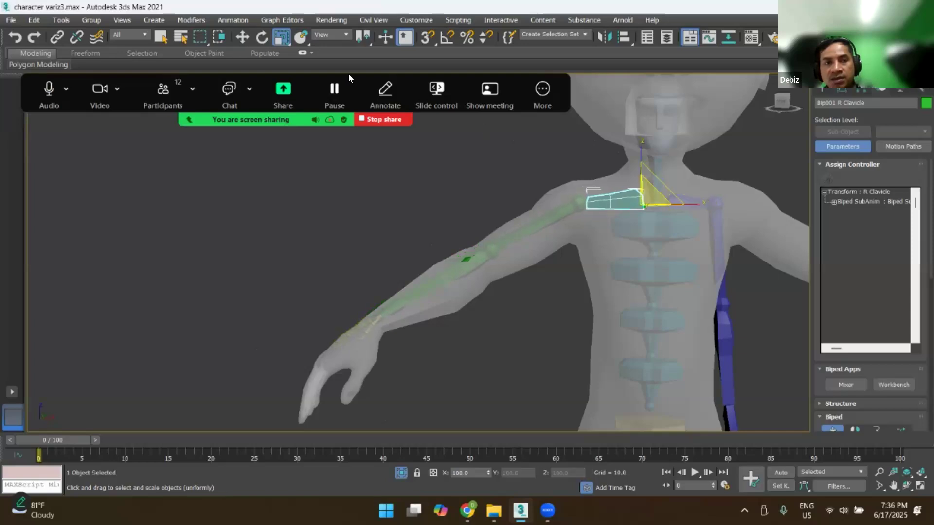
click(262, 38)
drag(612, 170, 611, 170)
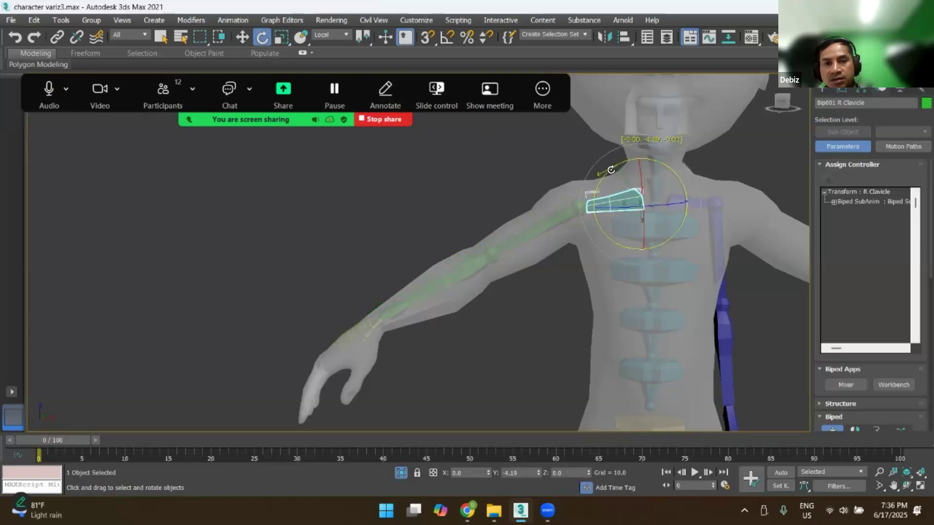
Step: Rotate the right clavicle slightly to refine where the shoulder joint sits inside the character's body
alt+middle_drag(588, 237, 655, 262)
drag(645, 212, 639, 214)
alt+middle_drag(637, 270, 678, 263)
Step: Lengthen the right upper arm bone along its X axis so it ends at the character's elbow
click(658, 277)
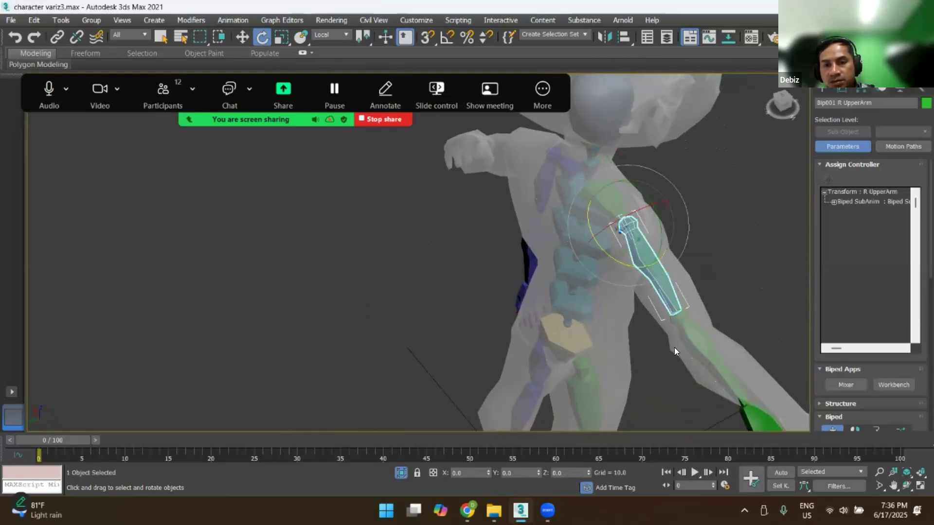
click(281, 37)
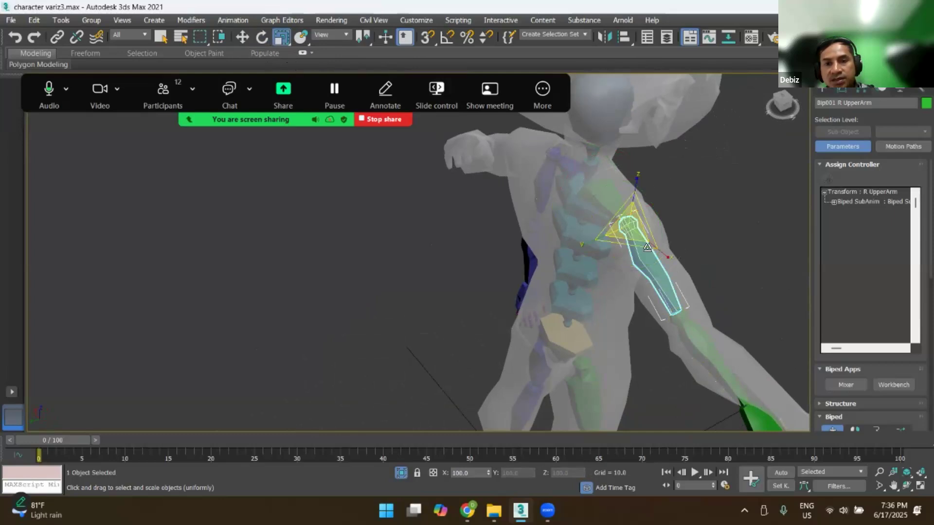
drag(665, 256, 673, 262)
alt+middle_drag(655, 281, 703, 240)
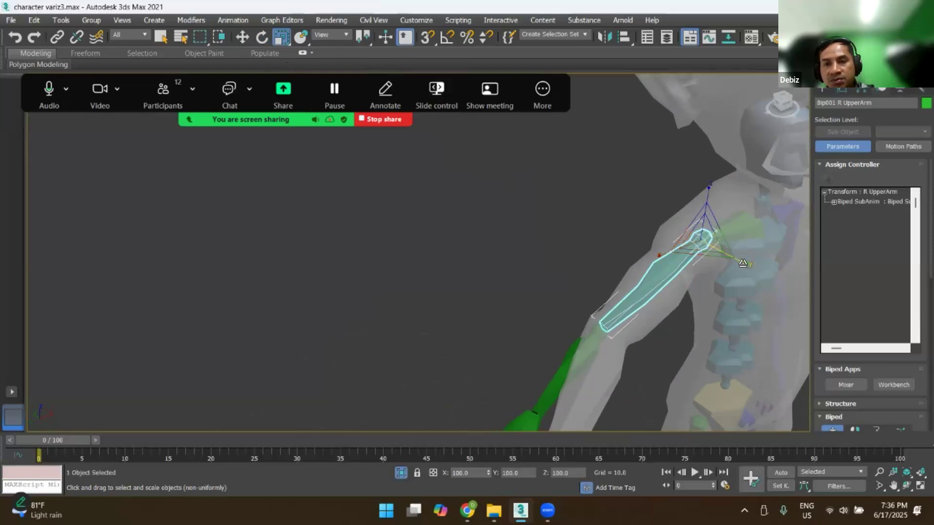
drag(792, 293, 710, 128)
drag(654, 269, 661, 255)
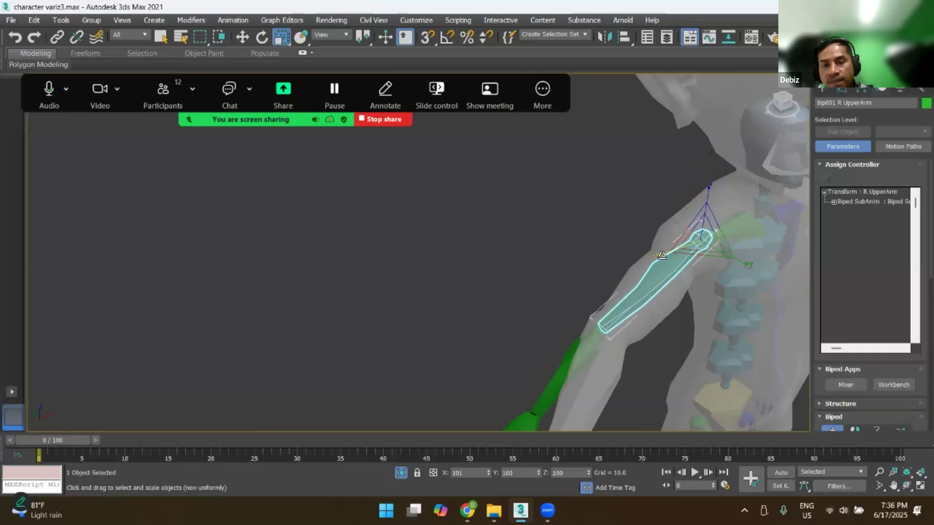
Step: Rotate the right upper arm so the forearm and hand chain lies inside the character's arm
alt+middle_drag(681, 308, 495, 206)
scroll(519, 276, down, 3)
click(516, 260)
alt+middle_drag(498, 284, 622, 247)
scroll(599, 249, up, 5)
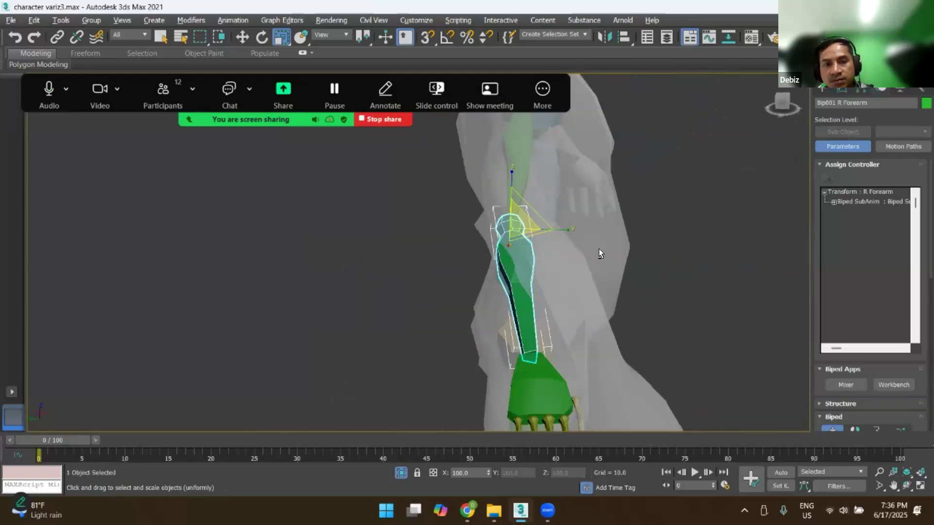
alt+middle_drag(578, 200, 576, 185)
click(574, 138)
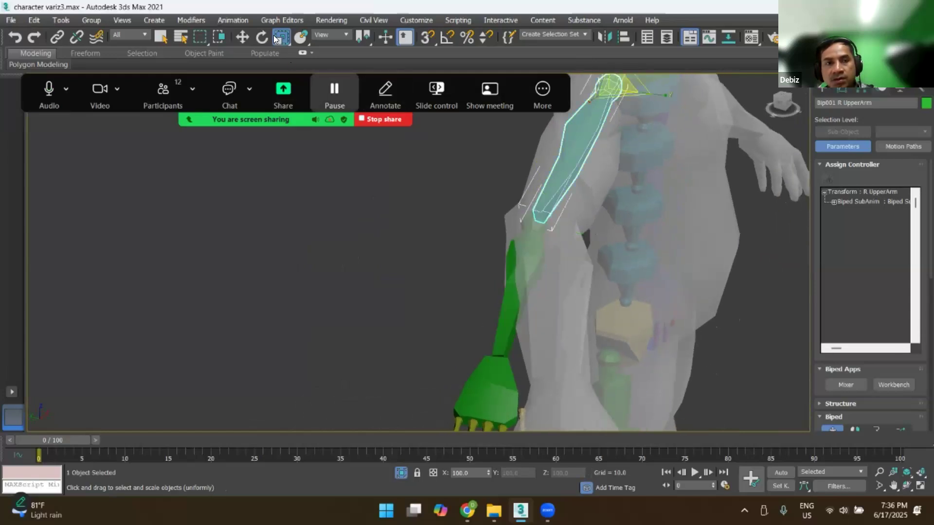
key(e)
drag(619, 118, 578, 263)
Step: Scale the right forearm along its length toward the character's wrist, undoing the first scaling attempt
click(565, 262)
alt+middle_drag(576, 315, 508, 306)
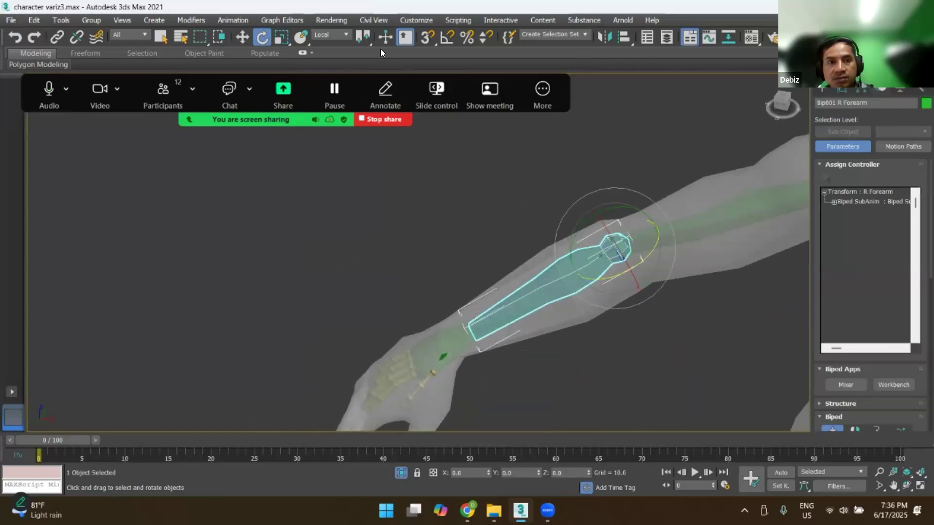
key(r)
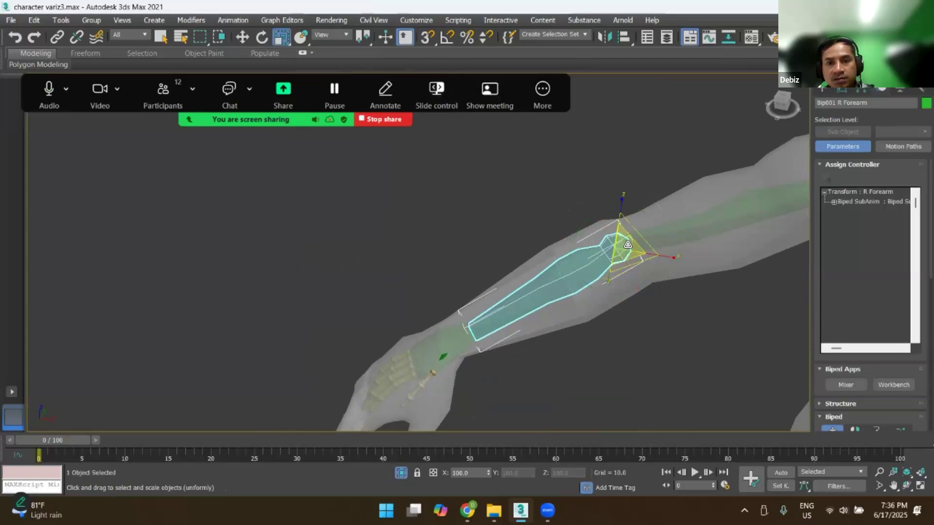
drag(634, 236, 636, 228)
key(ctrl+z)
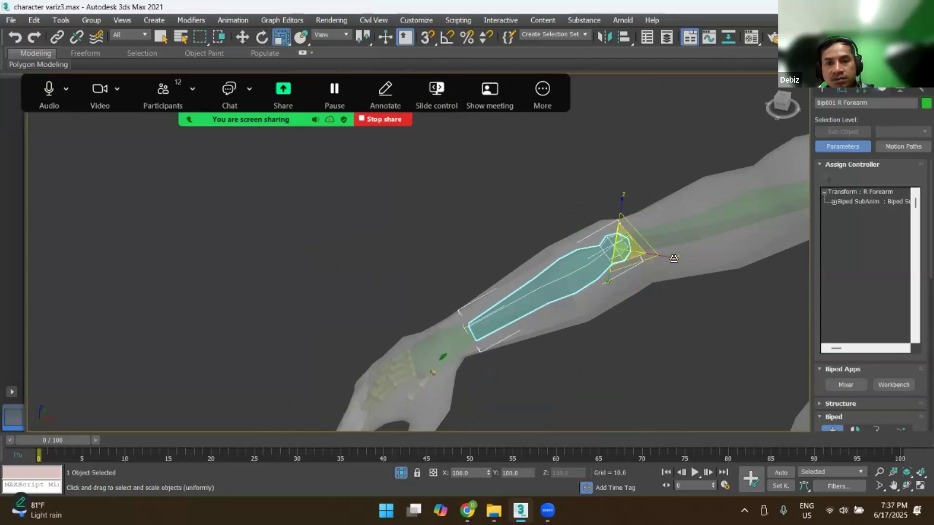
drag(665, 256, 674, 258)
Step: Select the biped's right hand and scale it to fit the character's palm
scroll(456, 299, down, 5)
alt+middle_drag(457, 299, 429, 250)
click(429, 247)
scroll(493, 244, down, 5)
scroll(496, 252, up, 6)
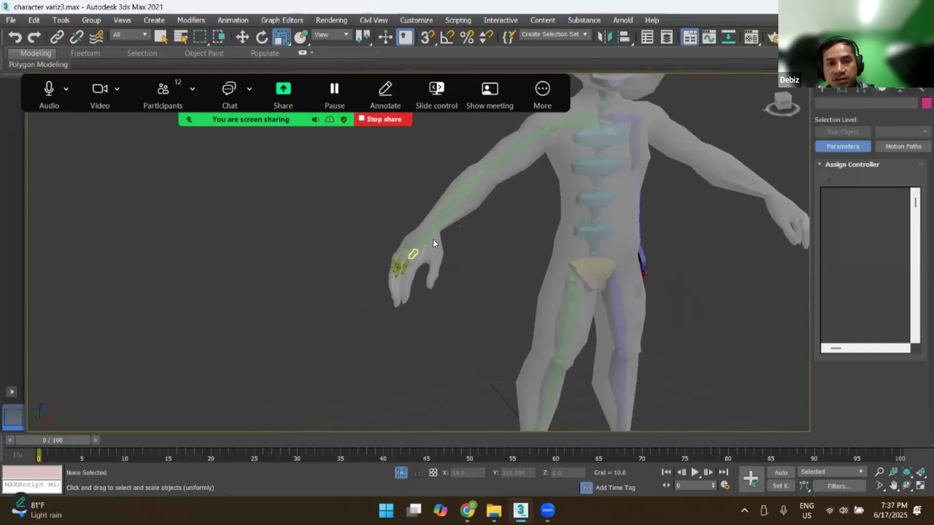
scroll(432, 240, up, 4)
click(424, 239)
alt+middle_drag(571, 244, 545, 246)
drag(422, 200, 435, 184)
alt+middle_drag(432, 303, 292, 135)
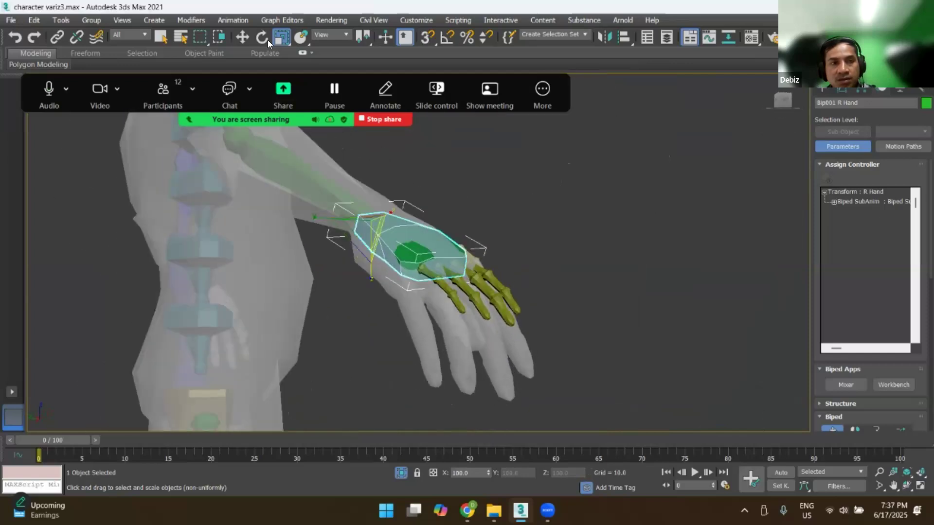
Step: Rotate the biped's right hand so it follows the tilt of the character's palm
key(e)
drag(395, 221, 384, 266)
alt+middle_drag(384, 267, 328, 273)
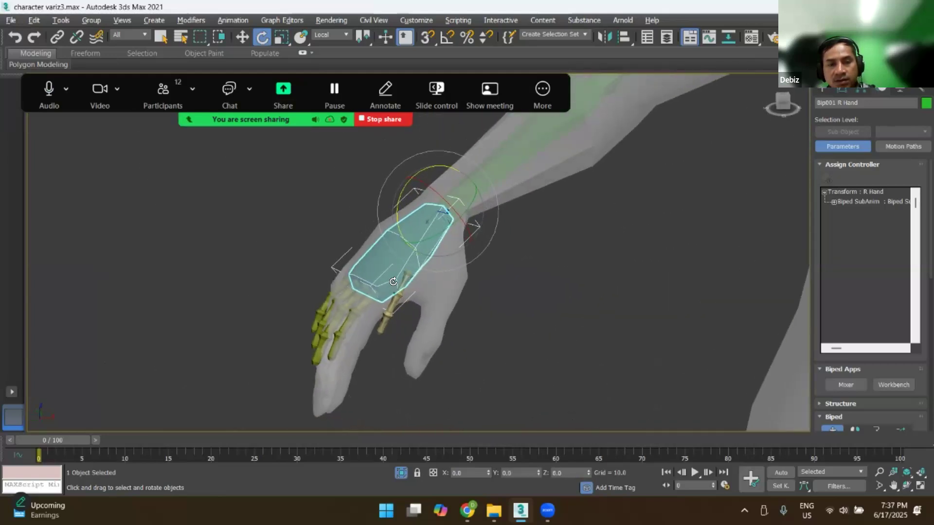
Step: Move the right thumb's base link off the palm bone and into the base of the character's thumb
scroll(392, 281, up, 4)
alt+middle_drag(468, 297, 394, 250)
scroll(448, 271, down, 3)
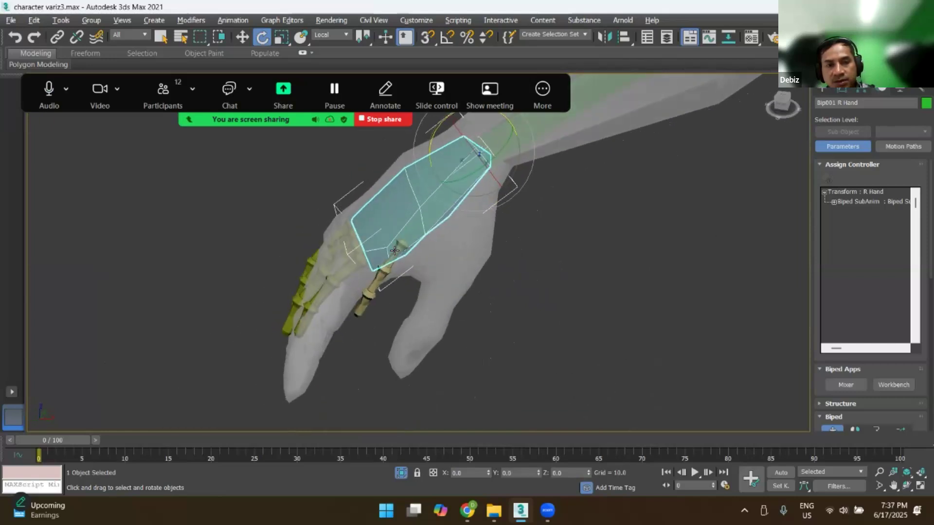
click(395, 252)
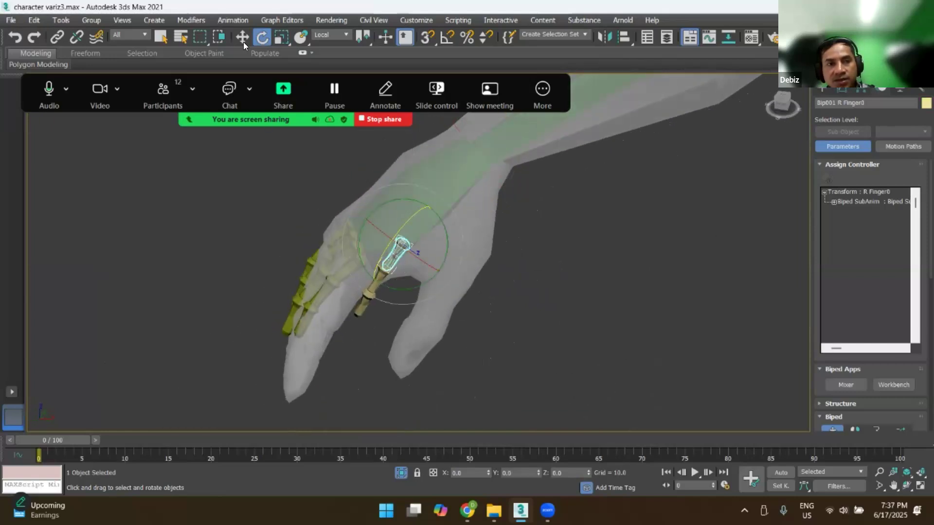
key(w)
drag(445, 254, 499, 252)
alt+middle_drag(453, 283, 512, 255)
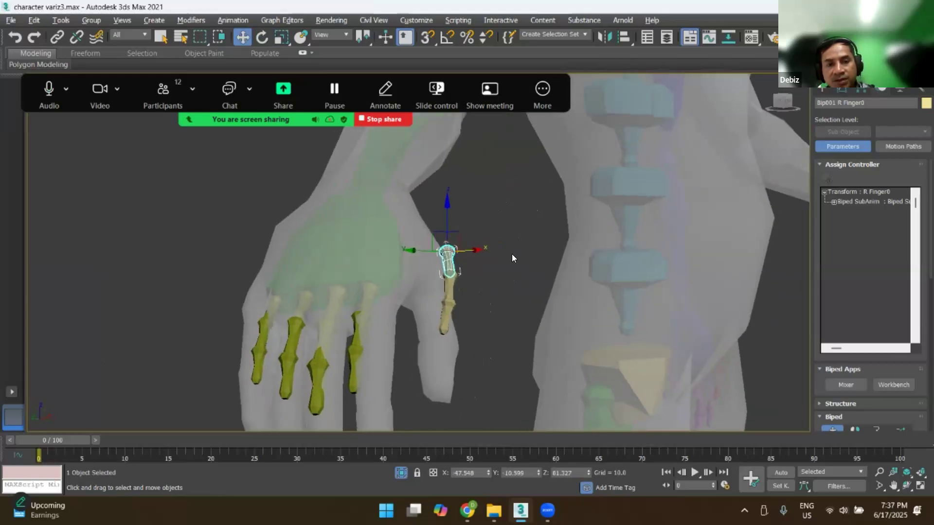
drag(417, 246, 486, 291)
alt+middle_drag(486, 291, 421, 257)
scroll(451, 277, up, 3)
scroll(450, 277, down, 3)
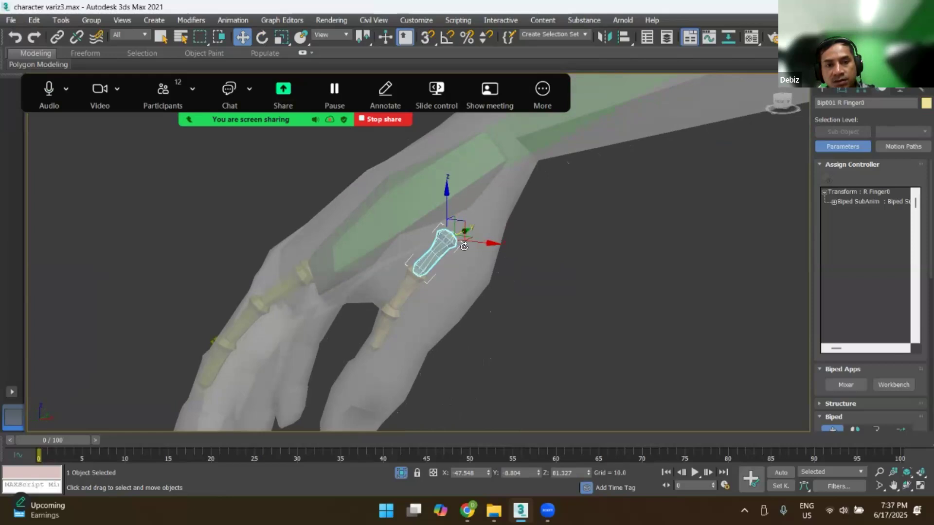
Step: Rotate and reposition the right thumb's base link along the character's thumb, turning it about -15.17 degrees around local Z
key(e)
drag(482, 257, 510, 248)
key(w)
drag(471, 198, 468, 212)
alt+middle_drag(469, 282, 456, 248)
drag(444, 242, 431, 245)
mouse_move(452, 276)
alt+middle_down()
mouse_move(406, 271)
mouse_move(427, 265)
mouse_move(425, 301)
mouse_move(450, 301)
mouse_move(449, 272)
alt+middle_up()
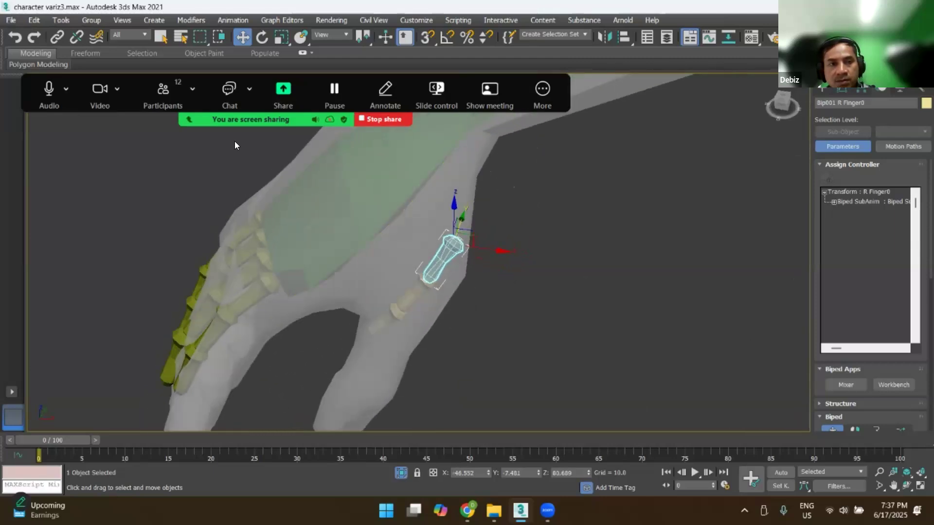
key(e)
drag(471, 260, 477, 250)
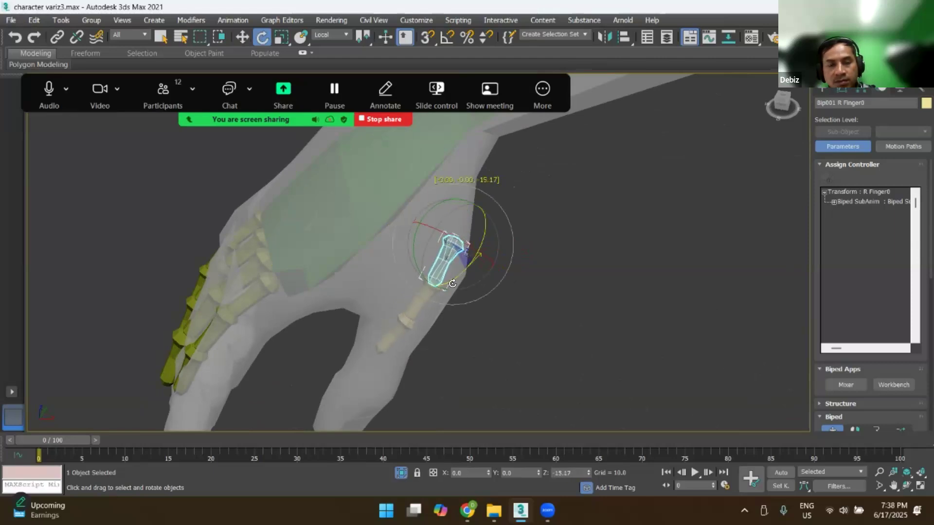
Step: Select all three right thumb links and scale them up along their length toward the character's thumb tip
ctrl+click(416, 303)
ctrl+click(383, 338)
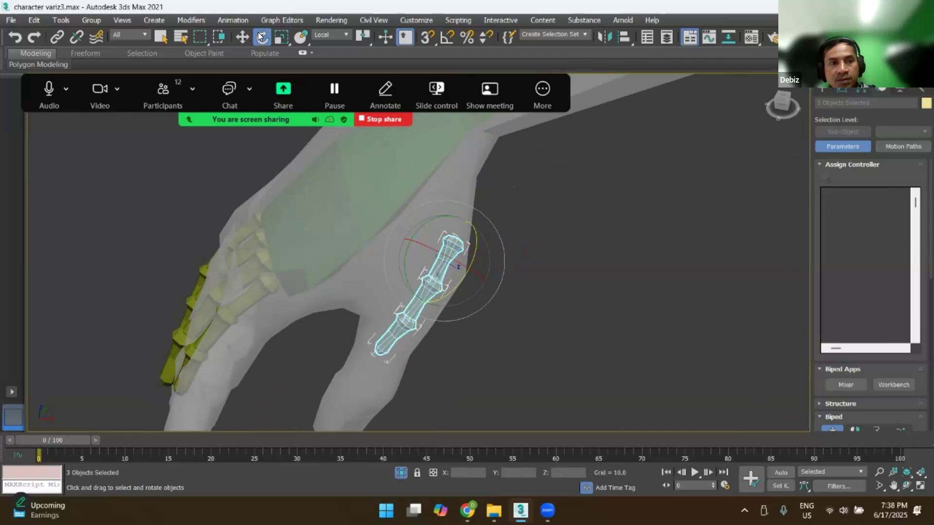
click(281, 37)
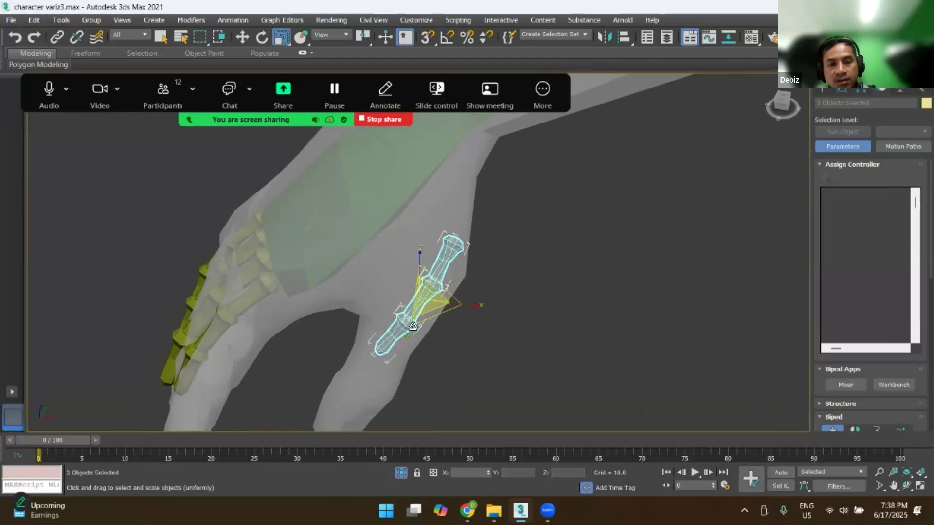
drag(474, 306, 497, 318)
alt+middle_drag(497, 318, 491, 296)
Step: Reposition the right thumb's base link so the lengthened chain sits centered inside the character's thumb
click(396, 224)
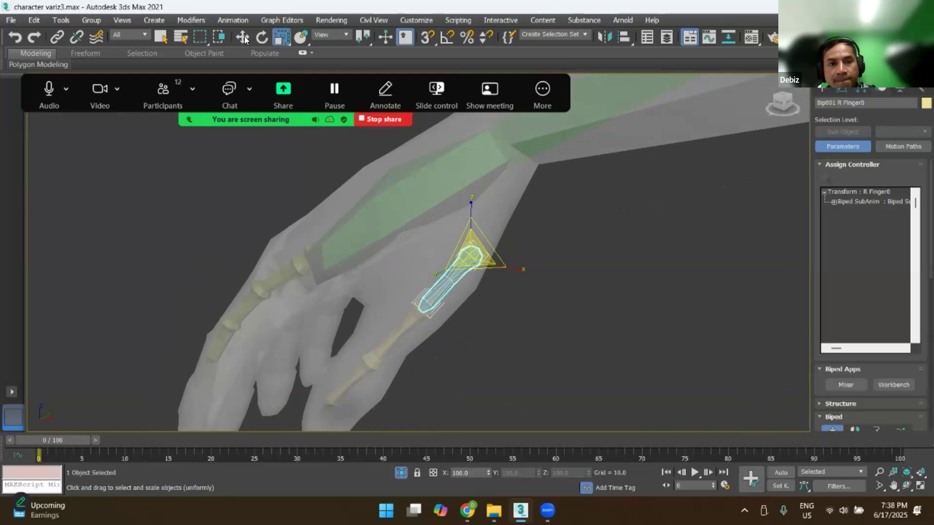
key(w)
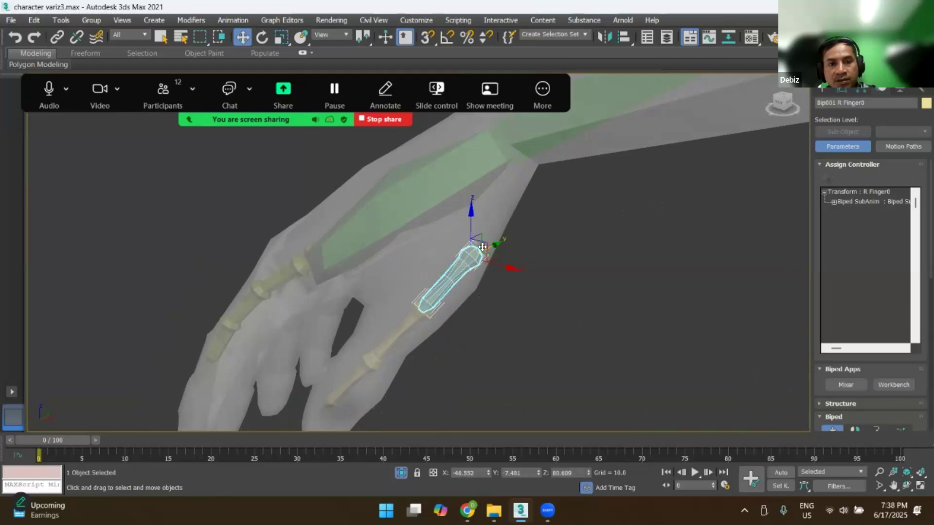
drag(479, 242, 441, 282)
alt+middle_drag(442, 282, 527, 266)
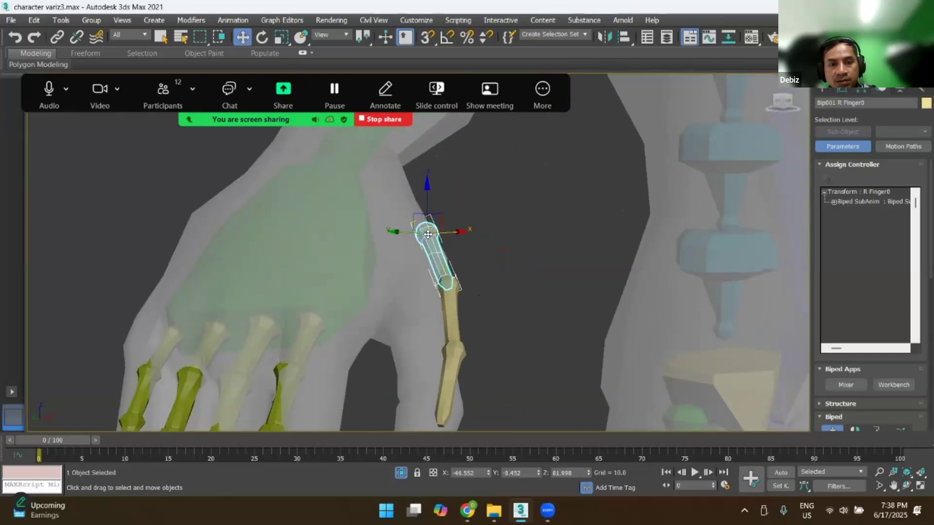
drag(406, 234, 379, 249)
alt+middle_drag(378, 249, 451, 204)
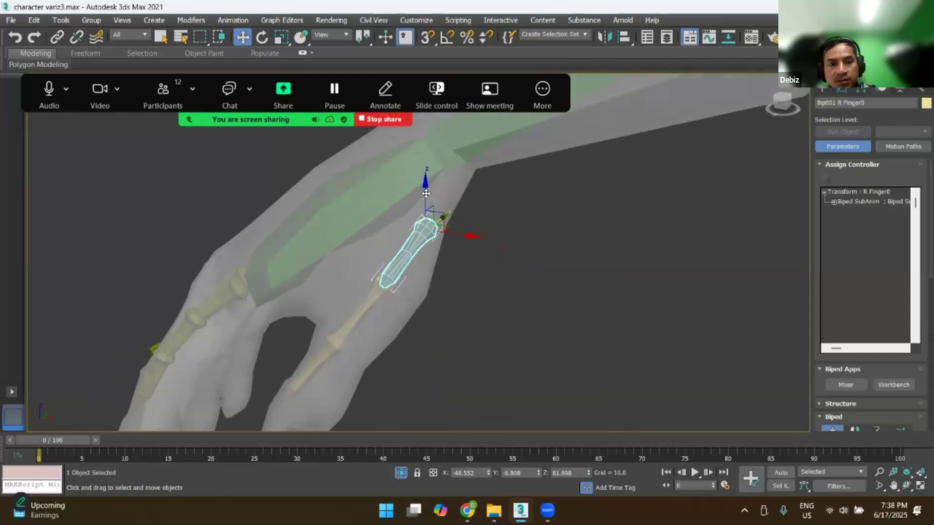
drag(423, 200, 424, 208)
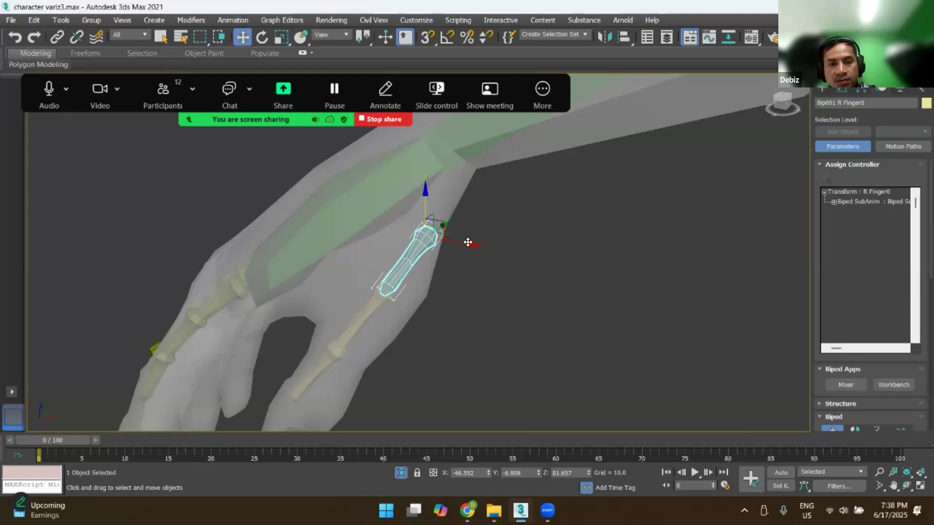
drag(457, 241, 456, 241)
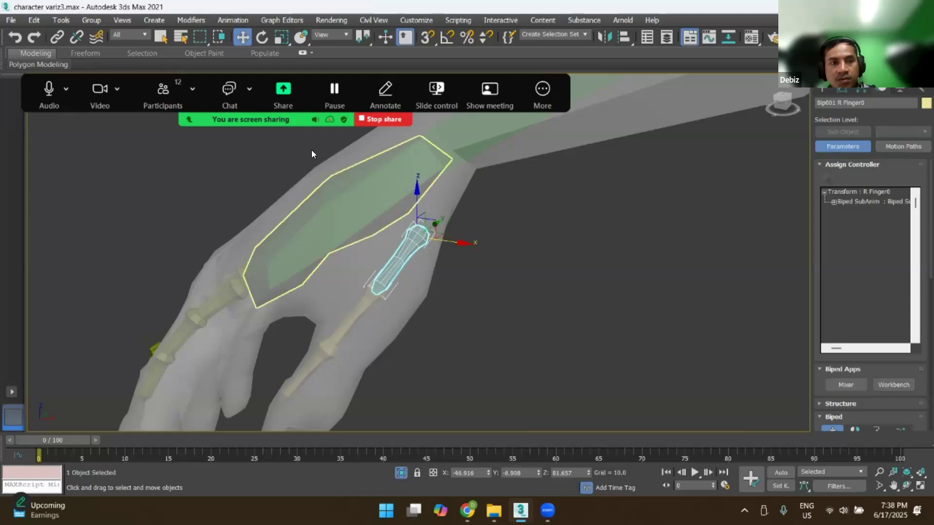
Step: Rotate the right thumb's base link about -4.72 degrees around its local Z axis
key(e)
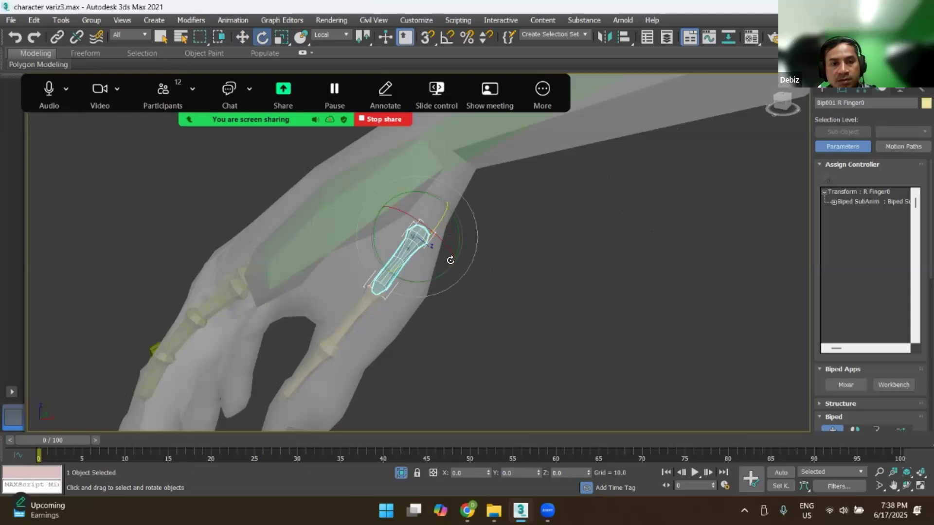
alt+middle_drag(450, 260, 430, 259)
drag(424, 253, 430, 253)
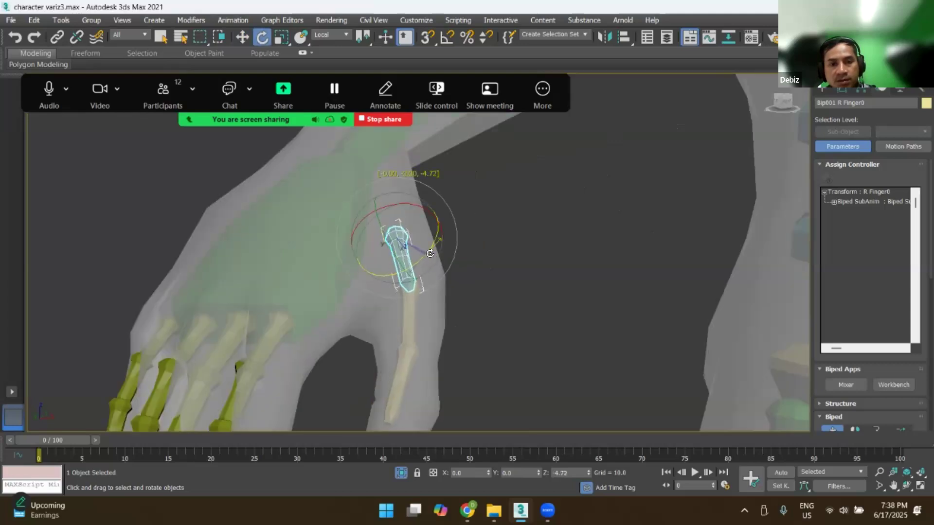
Step: Select the whole right thumb chain and examine its fit inside the character's thumb from several angles
scroll(408, 299, down, 4)
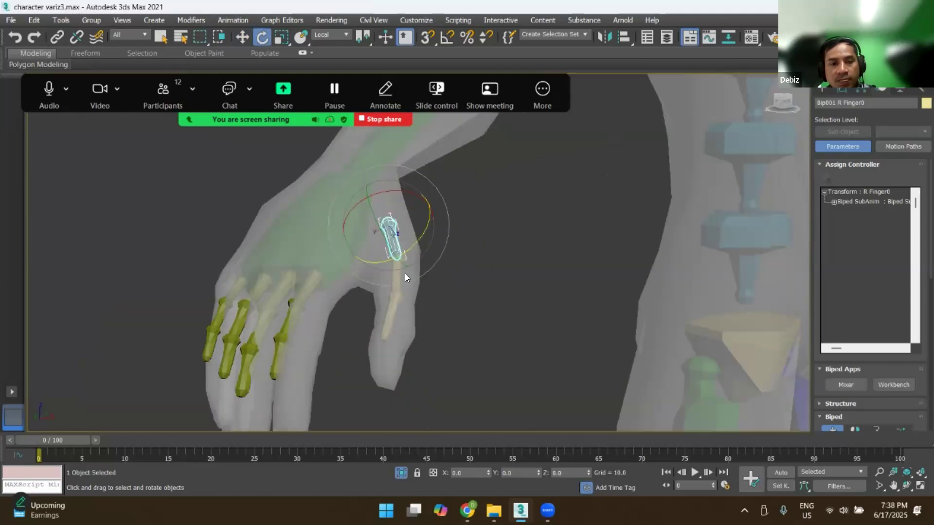
ctrl+double_click(395, 277)
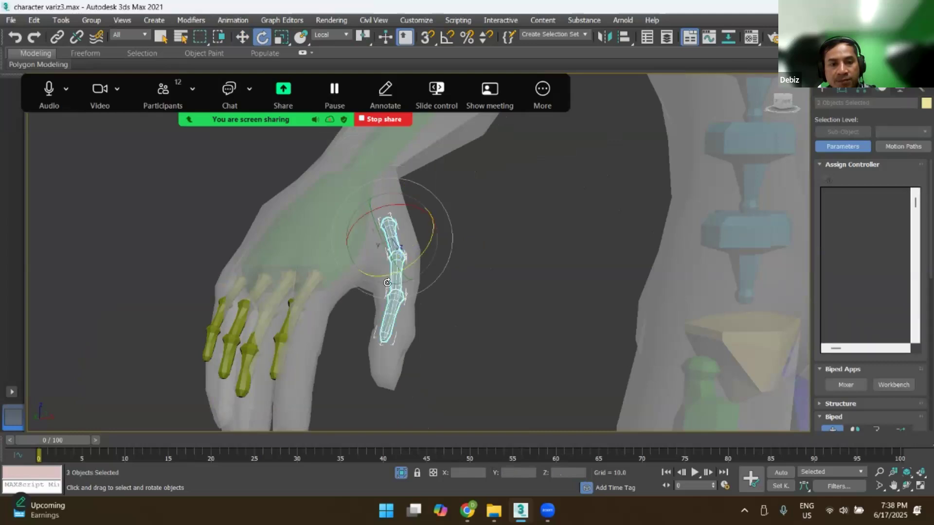
scroll(415, 269, up, 4)
scroll(434, 263, down, 4)
scroll(445, 277, up, 1)
alt+middle_drag(445, 276, 445, 275)
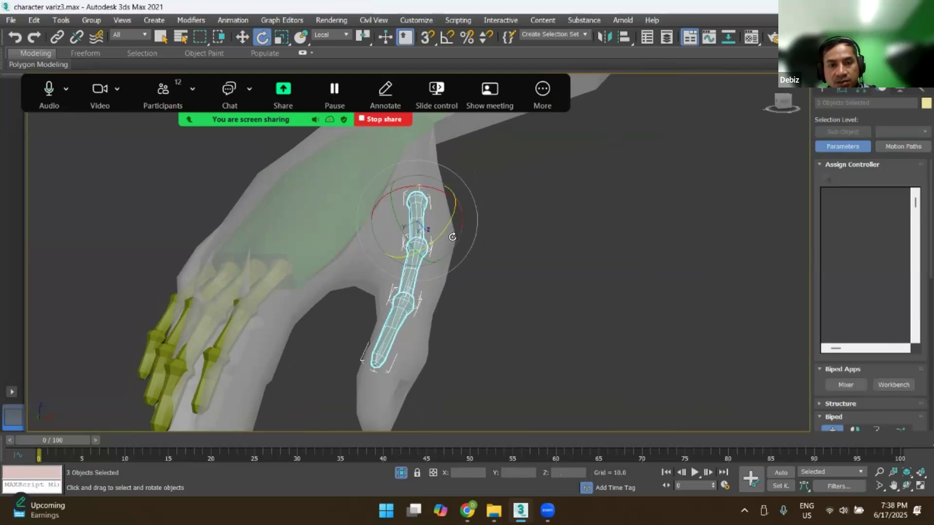
alt+middle_drag(433, 338, 431, 308)
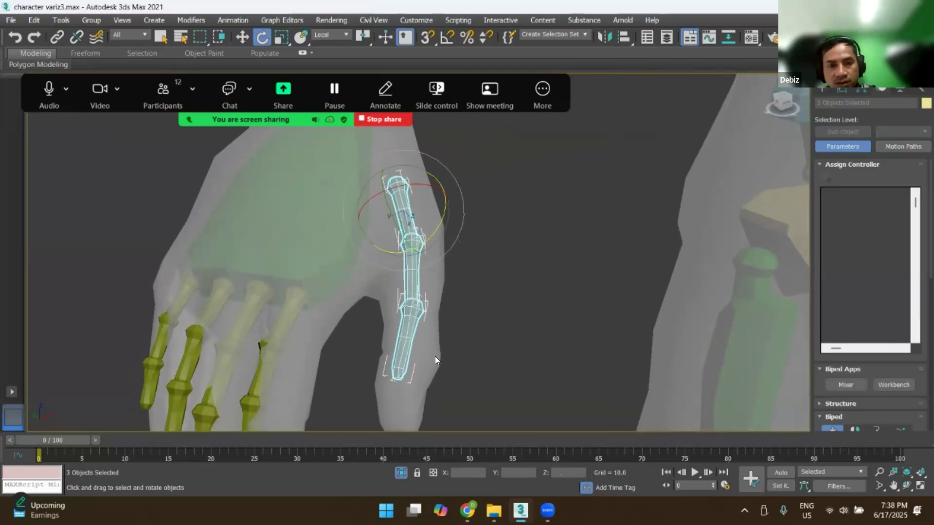
click(464, 276)
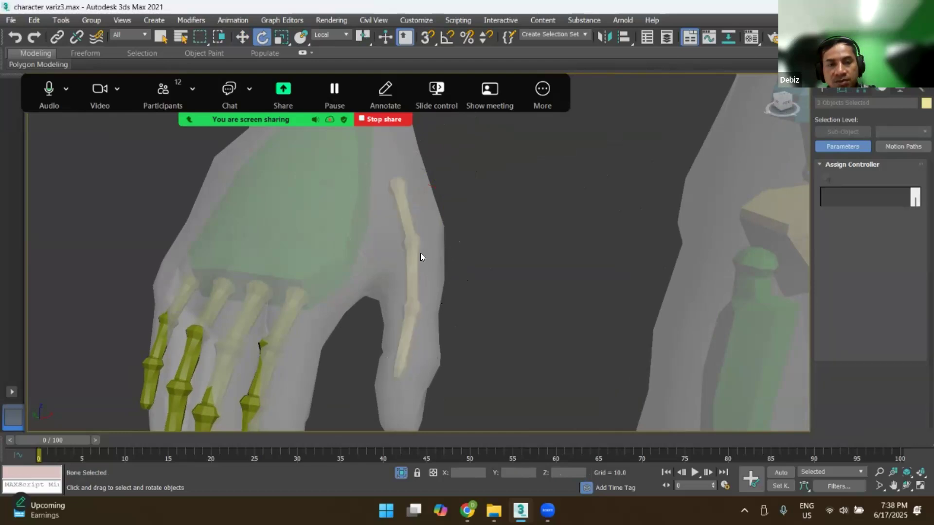
Step: Scale the right thumb's middle link longer so the chain reaches farther toward the thumb tip
click(395, 240)
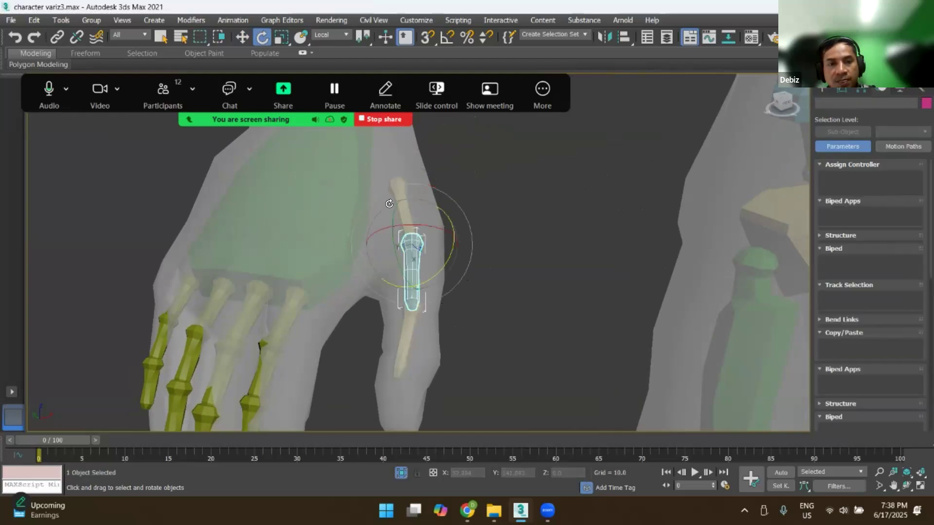
click(242, 39)
click(281, 36)
drag(384, 256, 346, 282)
alt+middle_drag(431, 308, 375, 311)
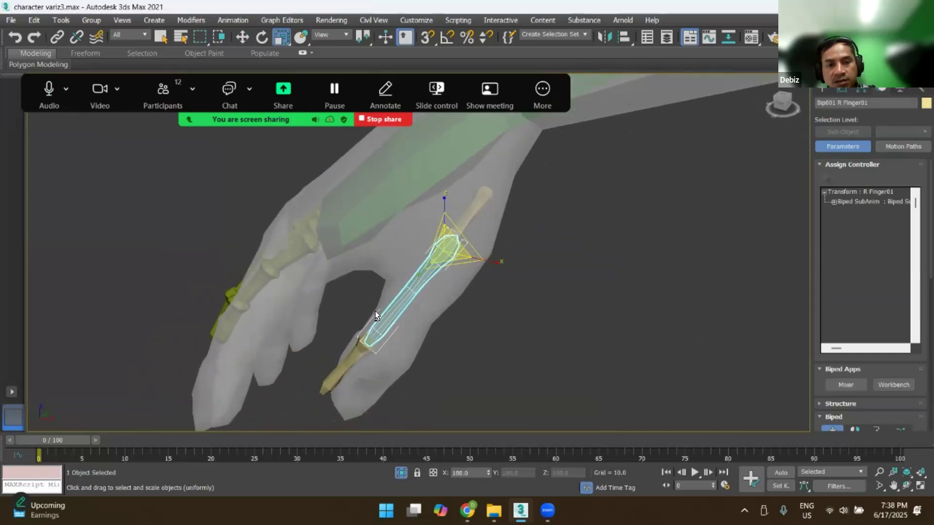
Step: Undo the last change and rotate the right thumb's base link about 5.78 degrees around its local Z axis
key(ctrl+z)
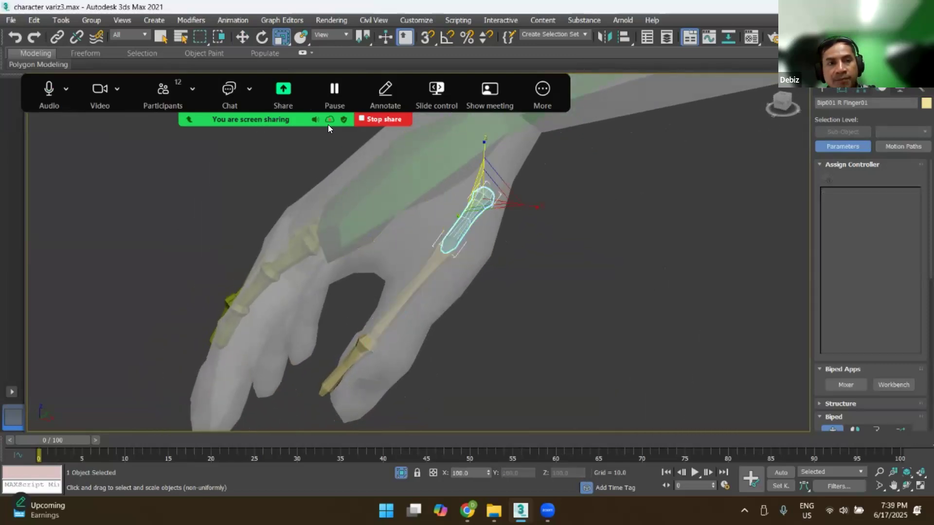
key(e)
drag(443, 215, 444, 224)
alt+middle_drag(442, 265, 532, 251)
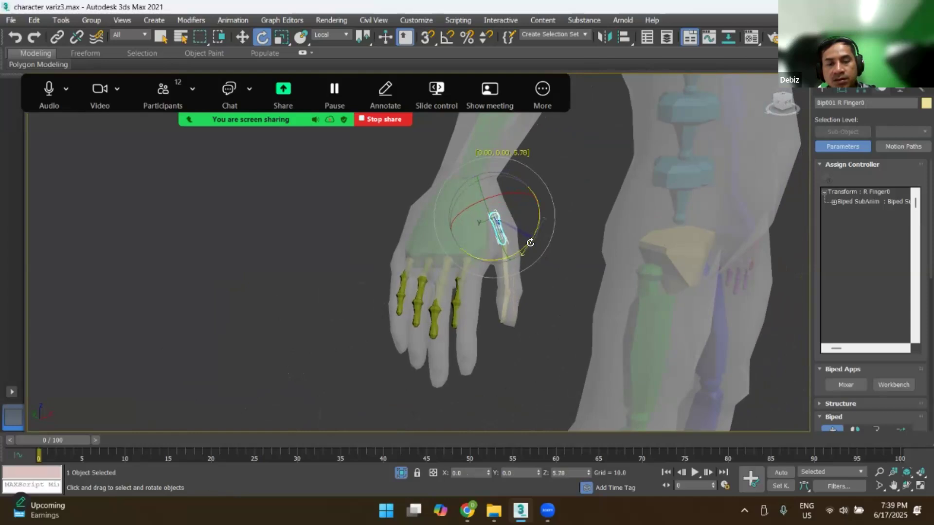
Step: Select the right index finger's base link and ready it for moving
click(510, 301)
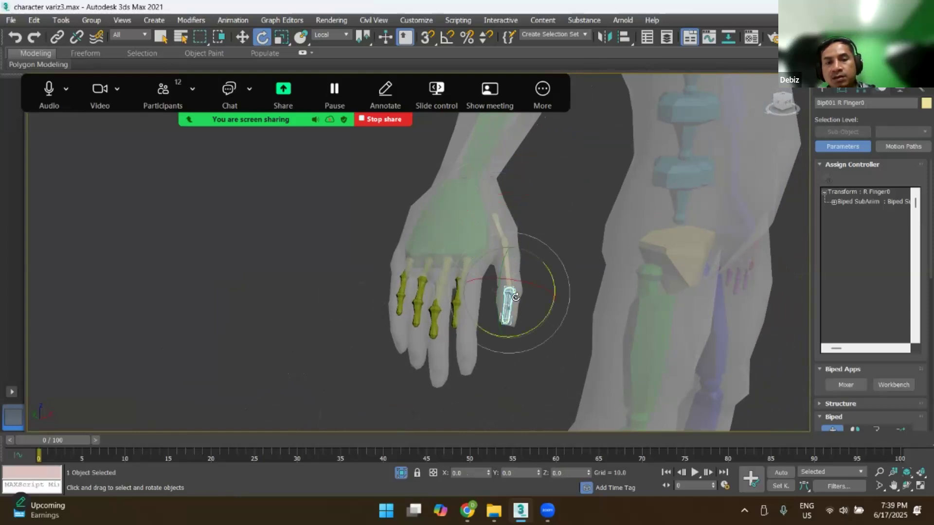
alt+middle_drag(534, 316, 455, 269)
click(455, 266)
alt+middle_drag(467, 301, 473, 246)
key(w)
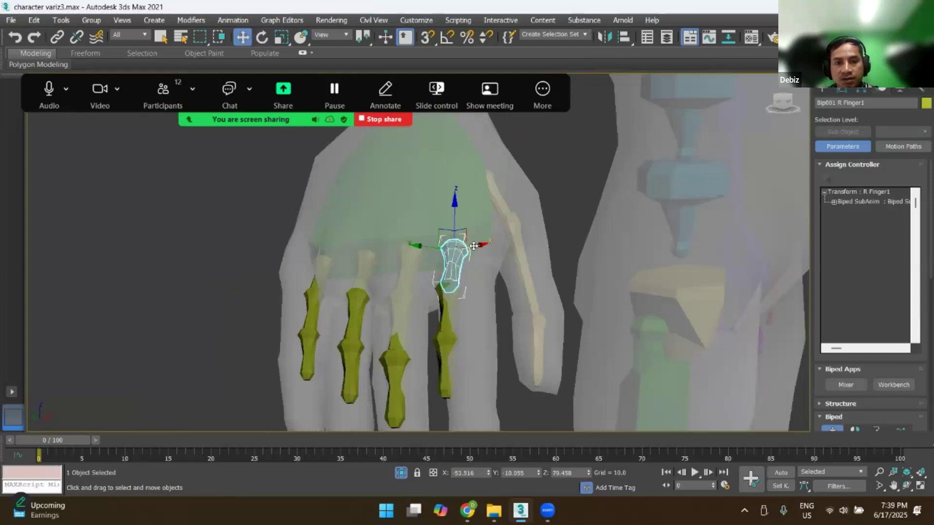
Step: Switch the reference coordinate system to Local and shift the right index finger's base bone within the hand
click(346, 32)
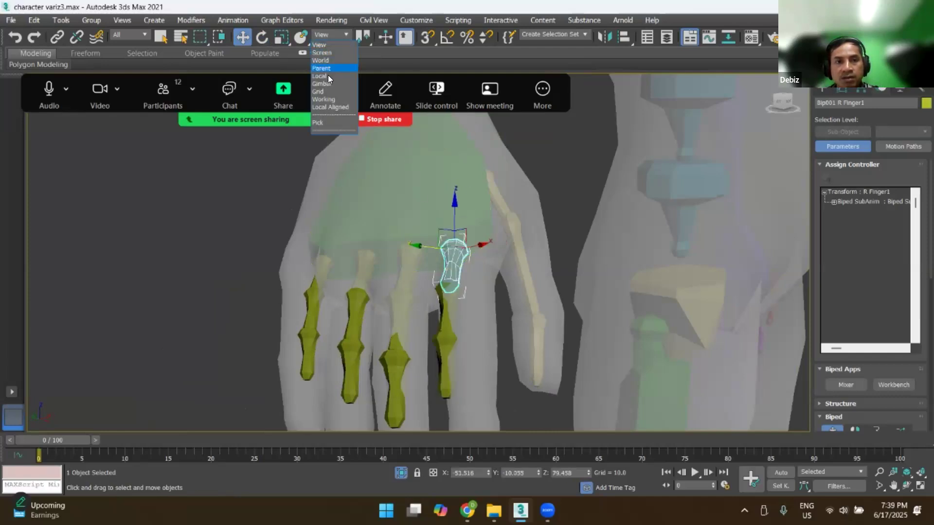
click(321, 76)
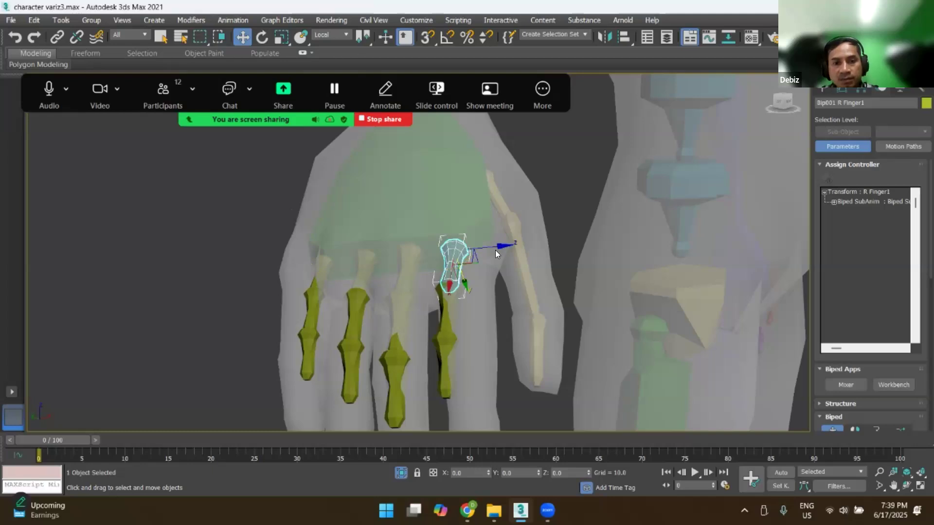
alt+middle_drag(509, 311, 498, 277)
drag(498, 278, 503, 291)
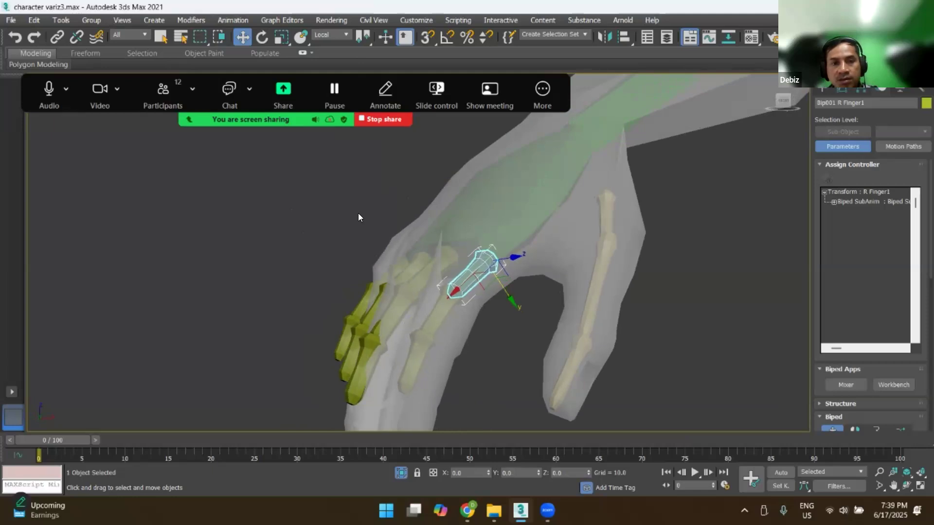
Step: Move the base bones of the right index, middle, ring and little fingers together along the fingers, away from the palm
key(e)
alt+middle_drag(411, 276, 477, 271)
click(407, 292)
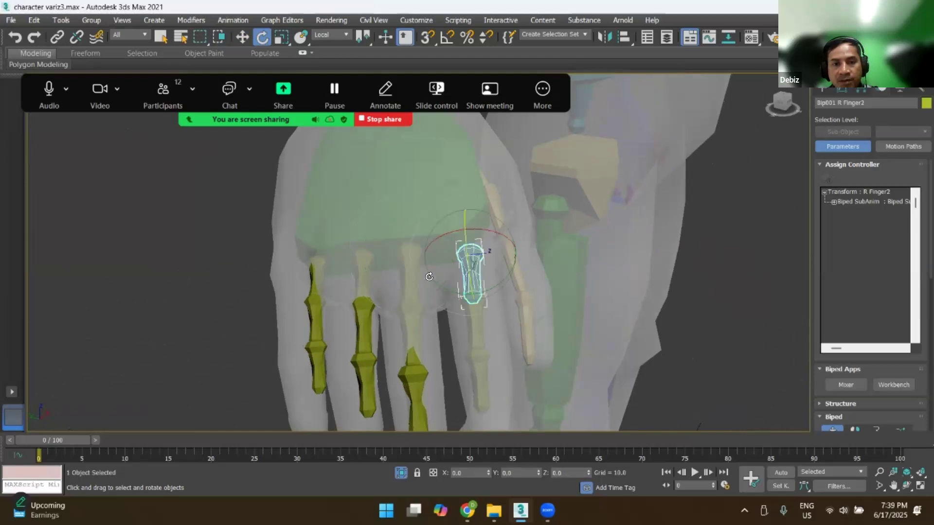
ctrl+click(408, 274)
ctrl+click(362, 277)
ctrl+click(311, 275)
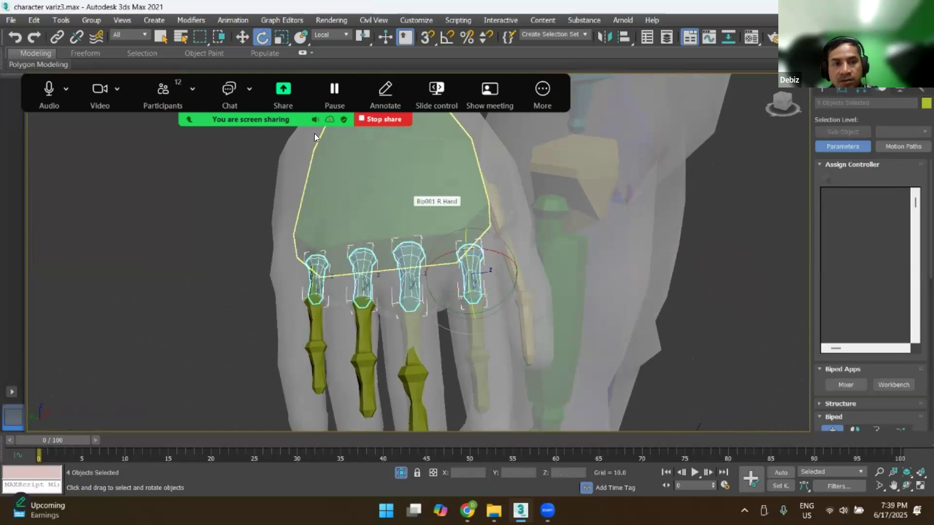
click(243, 37)
alt+middle_drag(472, 329, 458, 275)
drag(468, 289, 486, 306)
alt+middle_drag(478, 309, 420, 305)
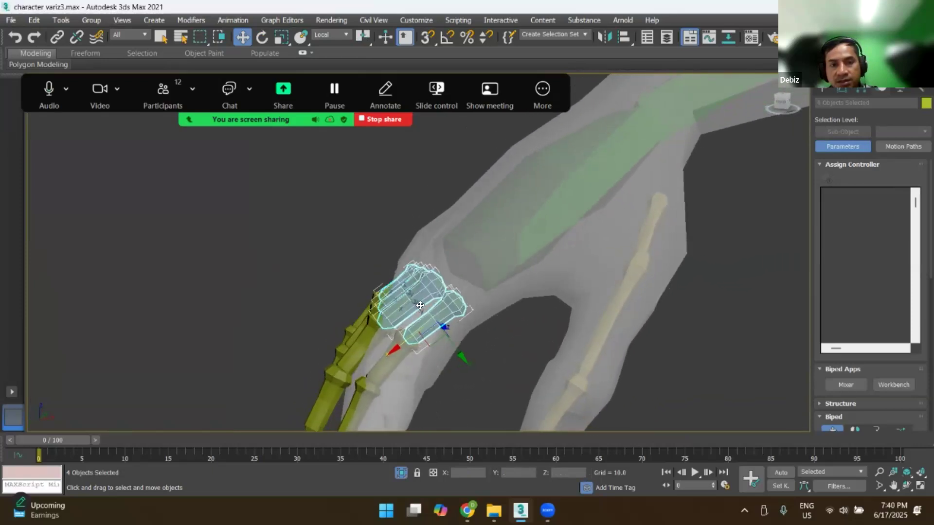
alt+middle_drag(407, 336, 594, 320)
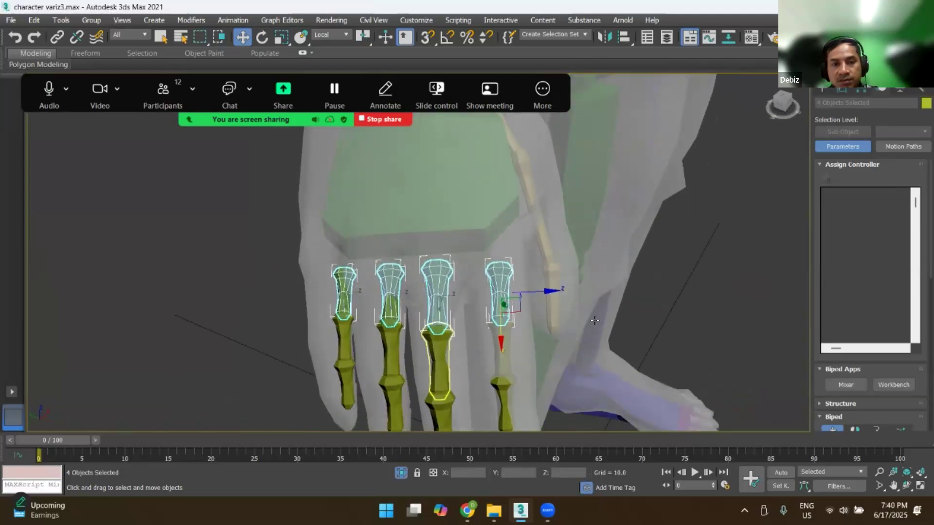
Step: Move the ring and little finger base bones sideways along their local Z axis to centre them in the mesh fingers
click(437, 298)
click(457, 305)
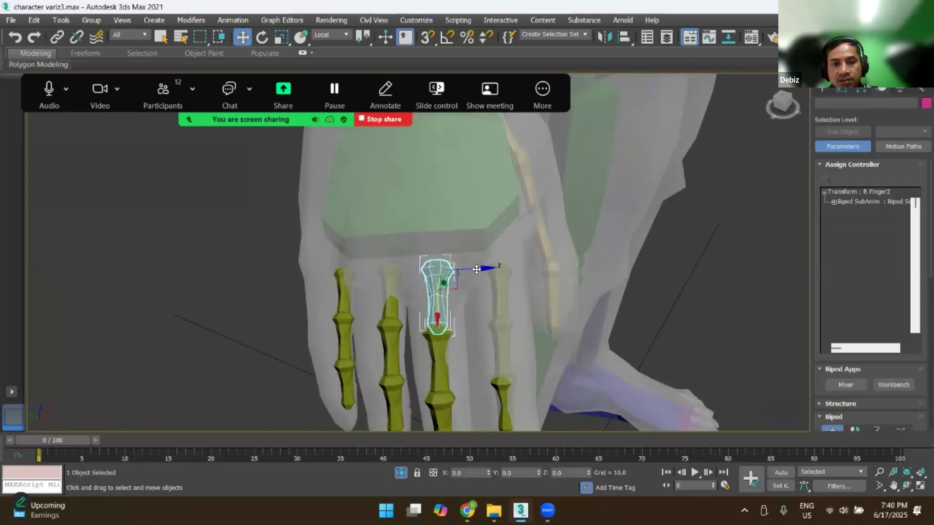
click(391, 292)
drag(431, 271, 413, 270)
mouse_move(339, 288)
alt+middle_down()
mouse_move(372, 292)
mouse_move(347, 289)
alt+middle_up()
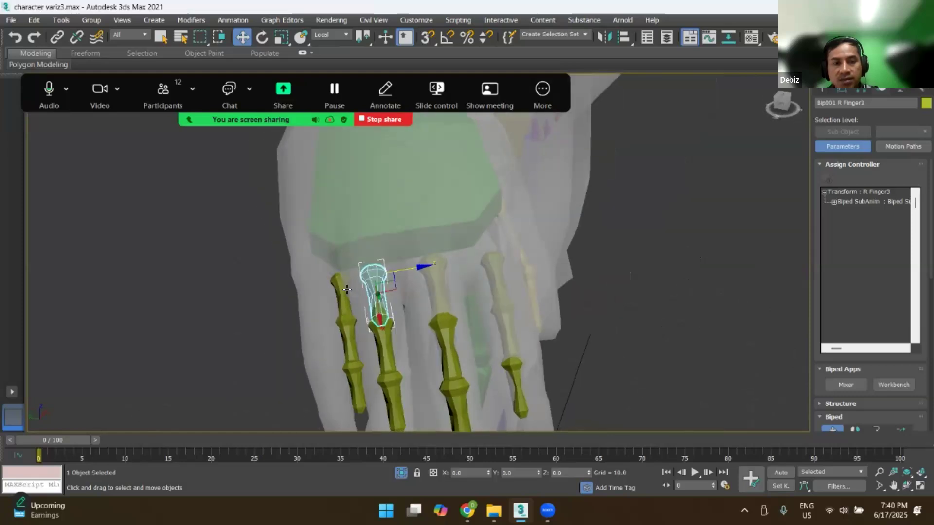
click(346, 289)
drag(382, 273, 361, 275)
Step: Lengthen the base bones of the four right fingers together along X to about 170%
alt+middle_drag(365, 280, 374, 299)
ctrl+click(379, 290)
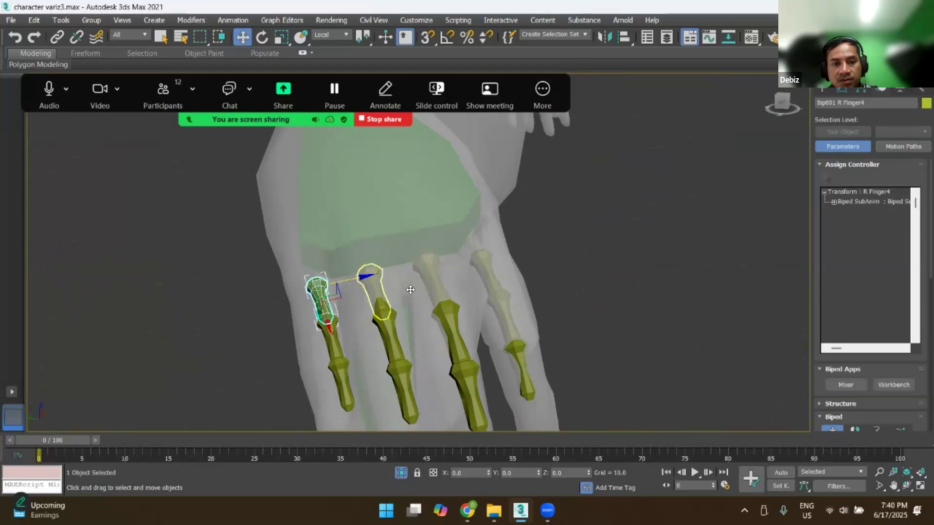
mouse_move(485, 316)
alt+middle_down()
mouse_move(510, 305)
mouse_move(495, 324)
alt+middle_up()
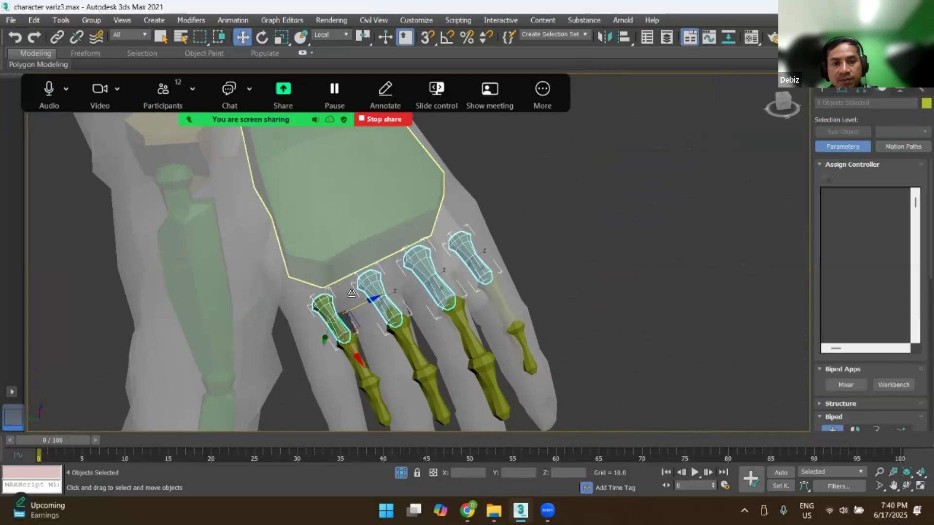
key(r)
drag(414, 312, 422, 326)
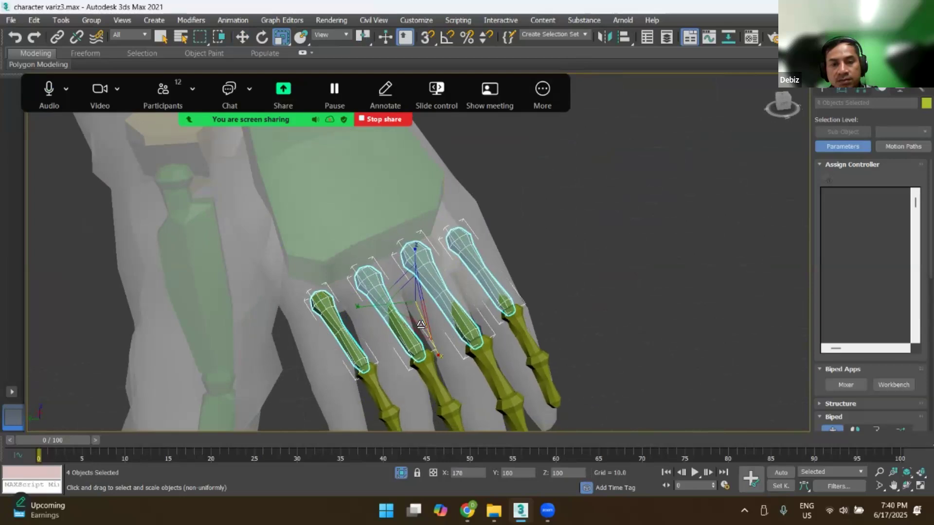
alt+middle_drag(439, 334, 483, 311)
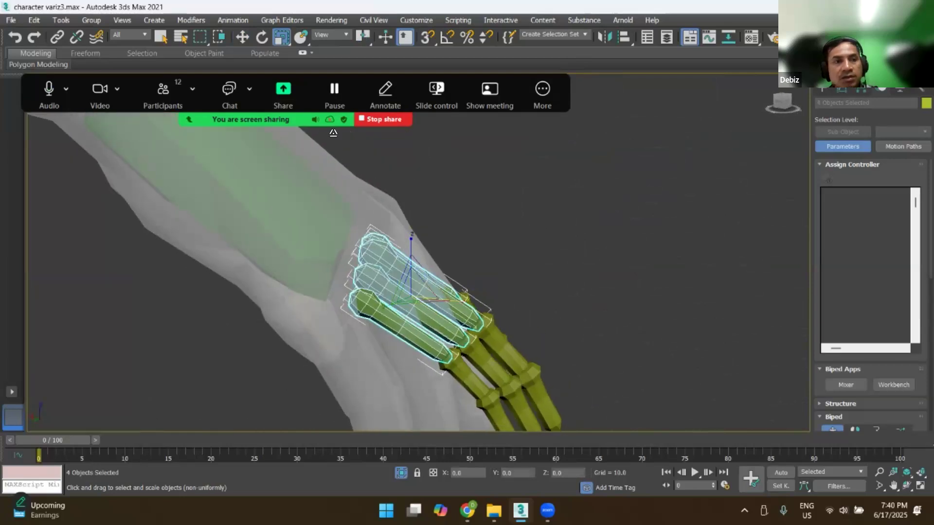
Step: Rotate the four base finger bones to follow the finger slope, then turn the ring finger's base bone about 8° around Z
key(e)
drag(455, 261, 462, 283)
alt+middle_drag(462, 283, 401, 243)
click(376, 232)
click(377, 233)
drag(378, 199, 377, 205)
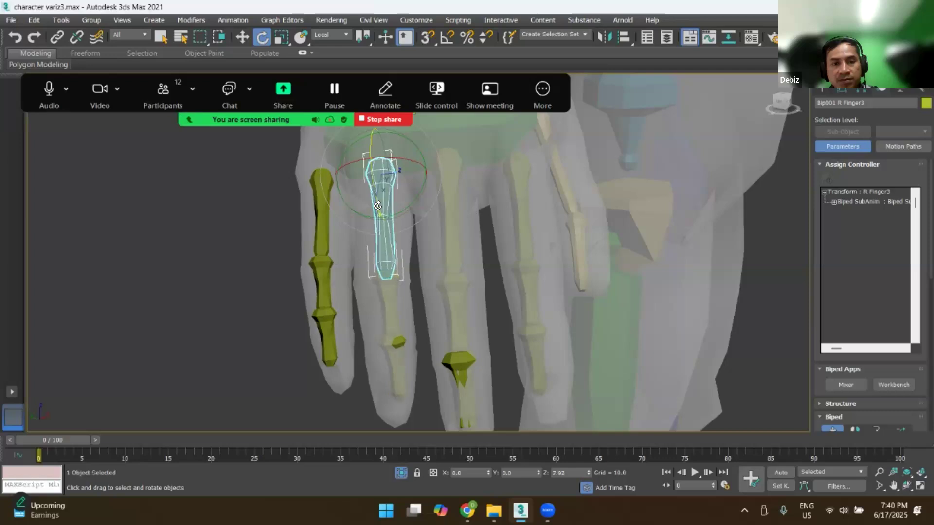
Step: Rotate the little finger's base bone to line up with the mesh finger
click(322, 234)
alt+middle_drag(322, 234, 334, 184)
drag(334, 196, 268, 221)
key(w)
alt+middle_drag(314, 249, 252, 147)
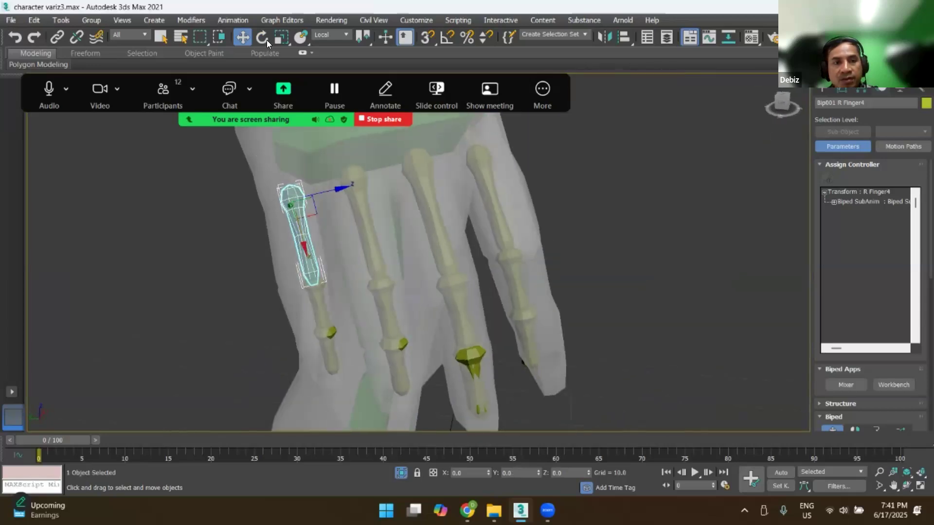
Step: Rotate the little and ring finger base bones together so their chains sit deeper inside the mesh
alt+middle_drag(337, 223, 384, 231)
key(e)
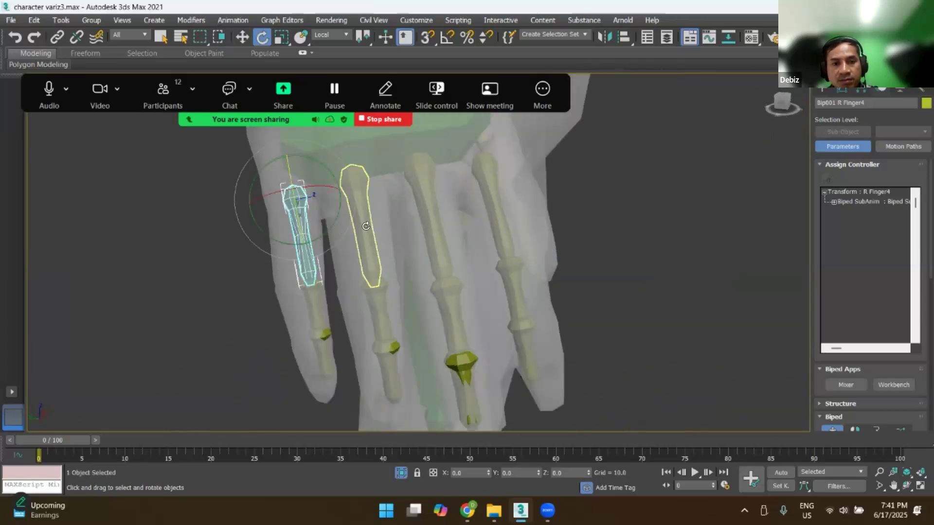
ctrl+click(365, 226)
alt+middle_drag(467, 273, 318, 133)
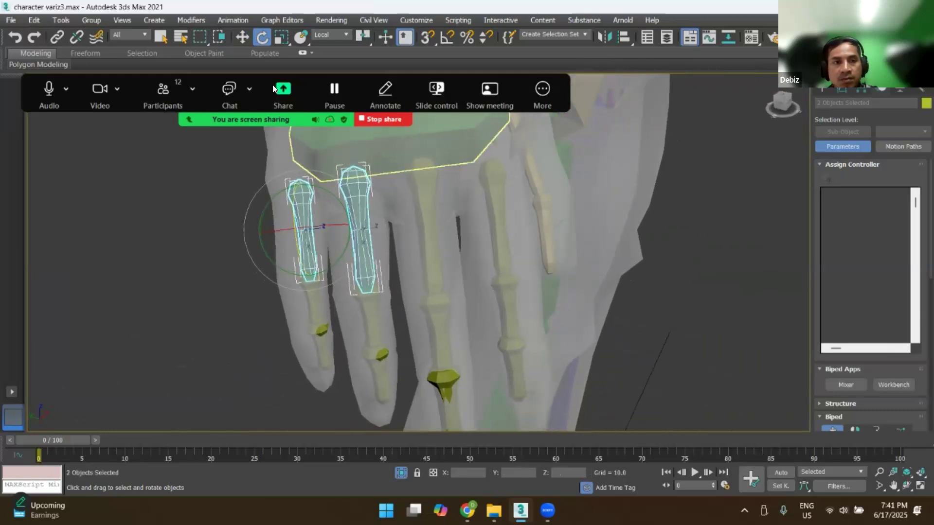
drag(337, 260, 337, 263)
drag(337, 264, 345, 264)
alt+middle_drag(344, 264, 476, 271)
Step: Rotate the base bones of all four fingers together to match the bend of the mesh fingers
click(489, 232)
alt+middle_drag(533, 244, 424, 258)
ctrl+click(419, 222)
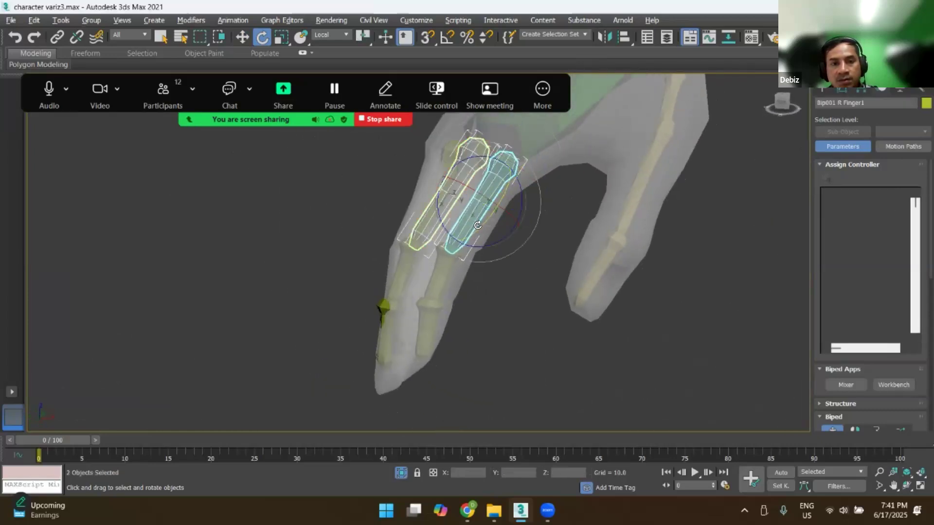
alt+middle_drag(419, 222, 467, 223)
ctrl+click(392, 199)
alt+middle_drag(393, 200, 358, 200)
ctrl+click(358, 201)
drag(481, 186, 483, 189)
alt+middle_drag(450, 283, 437, 240)
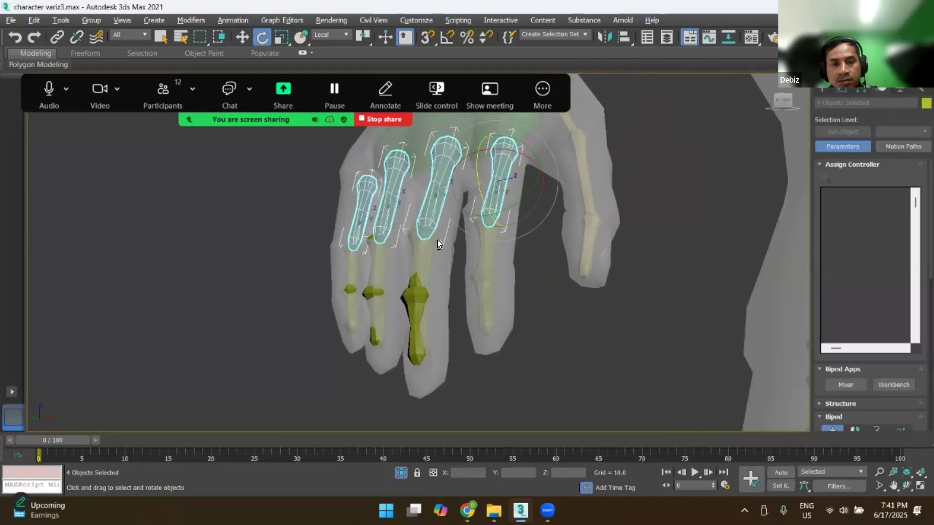
Step: Fine-tune the rotation of the middle, ring and little finger base bones individually to fit the mesh
click(435, 223)
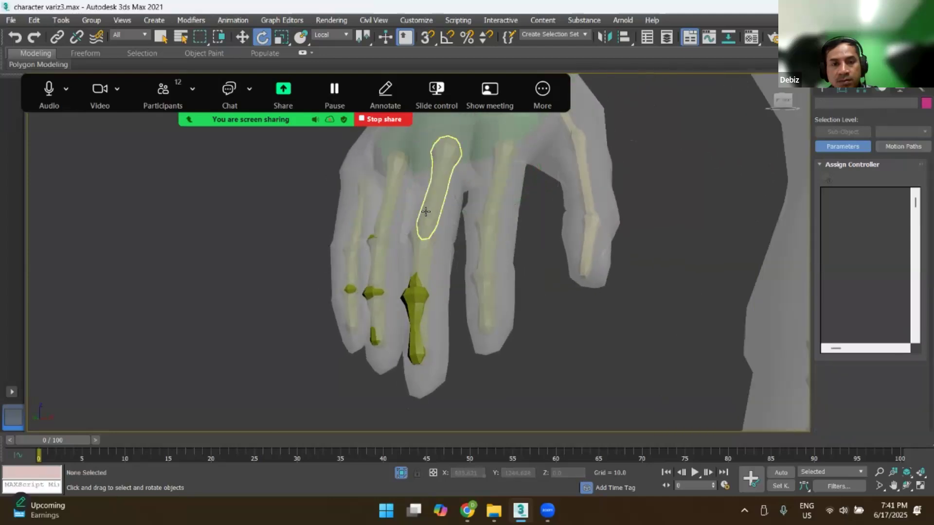
click(431, 174)
mouse_move(431, 171)
mouse_down()
mouse_move(376, 216)
mouse_move(374, 207)
mouse_move(349, 204)
mouse_up()
click(386, 204)
click(358, 207)
alt+middle_drag(349, 204, 384, 269)
Step: Lengthen the second bone of the little finger to about 122% and that of the ring finger to about 119%
click(384, 267)
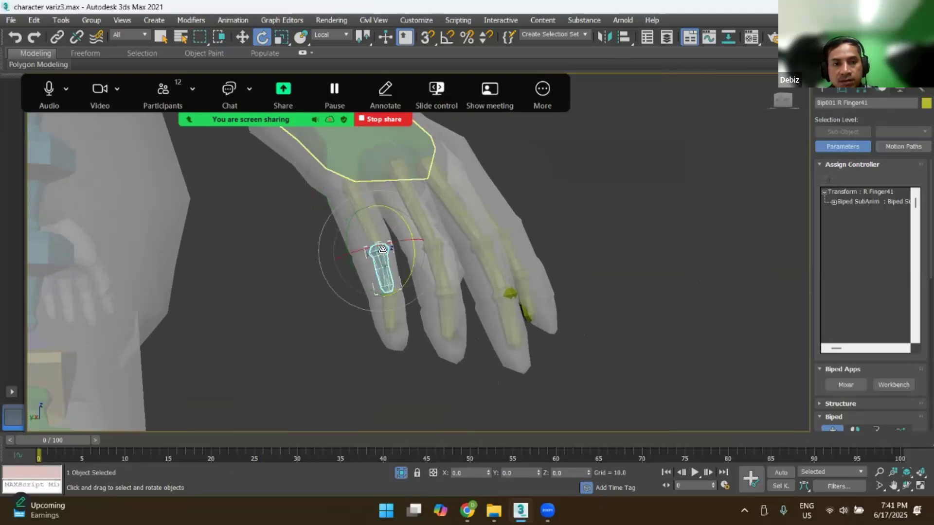
key(r)
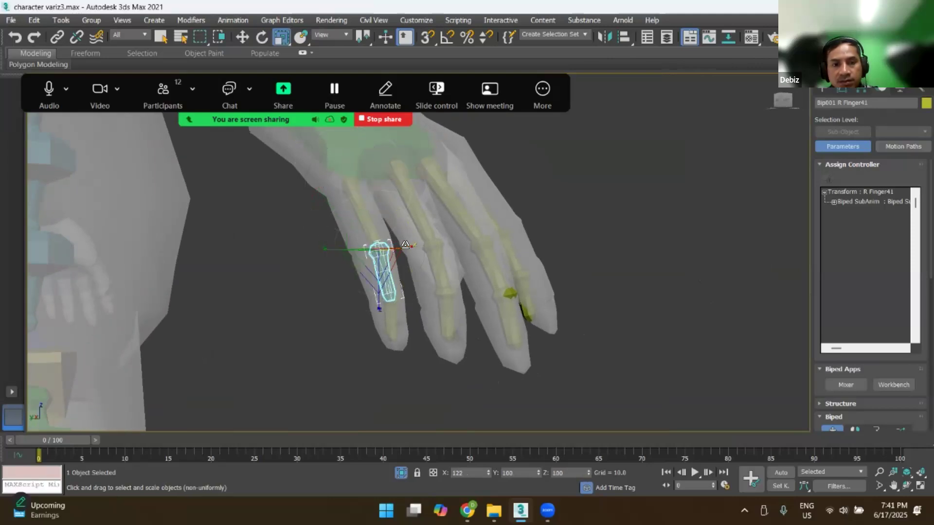
key(r)
click(441, 268)
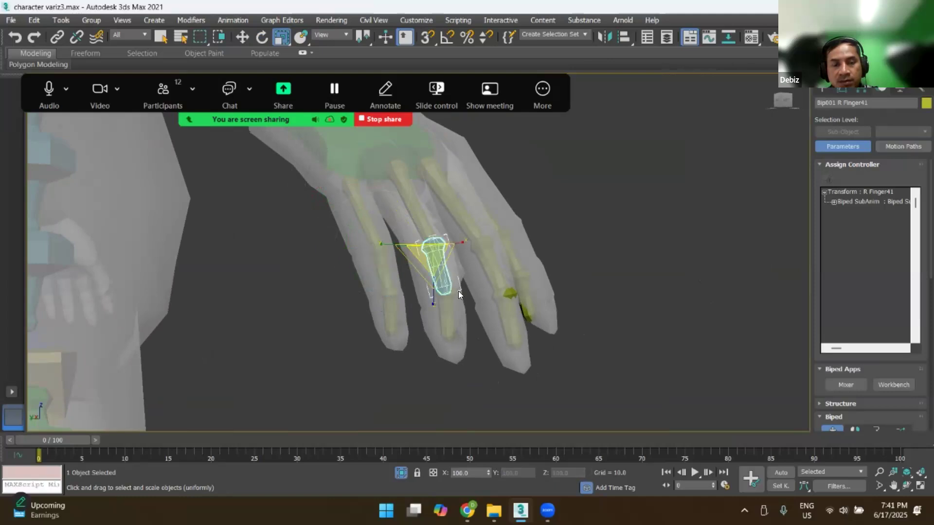
scroll(458, 292, up, 3)
scroll(451, 302, down, 2)
alt+middle_drag(456, 308, 456, 221)
key(r)
drag(457, 221, 458, 221)
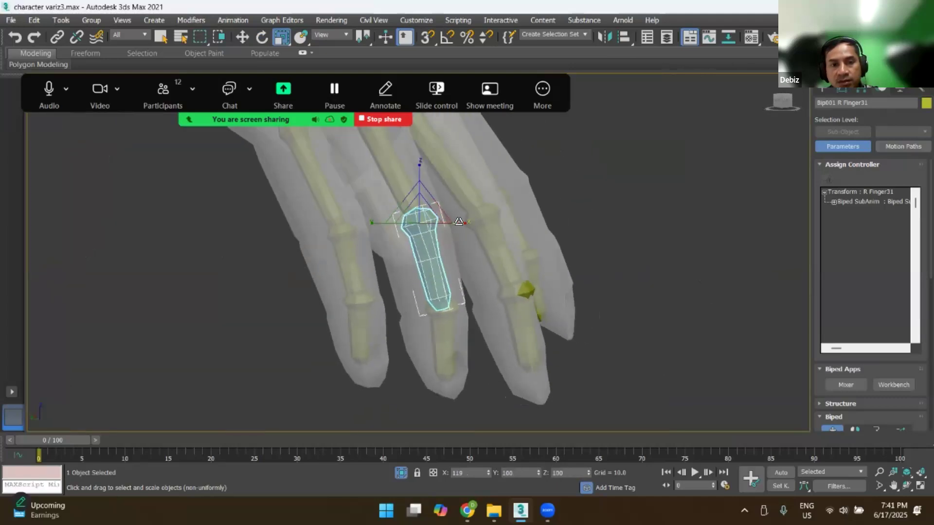
Step: Lengthen the second bones of the middle and index fingers to reach the mesh's last finger joints
click(489, 220)
alt+middle_drag(489, 220, 512, 228)
drag(507, 214, 552, 264)
alt+middle_drag(552, 264, 495, 273)
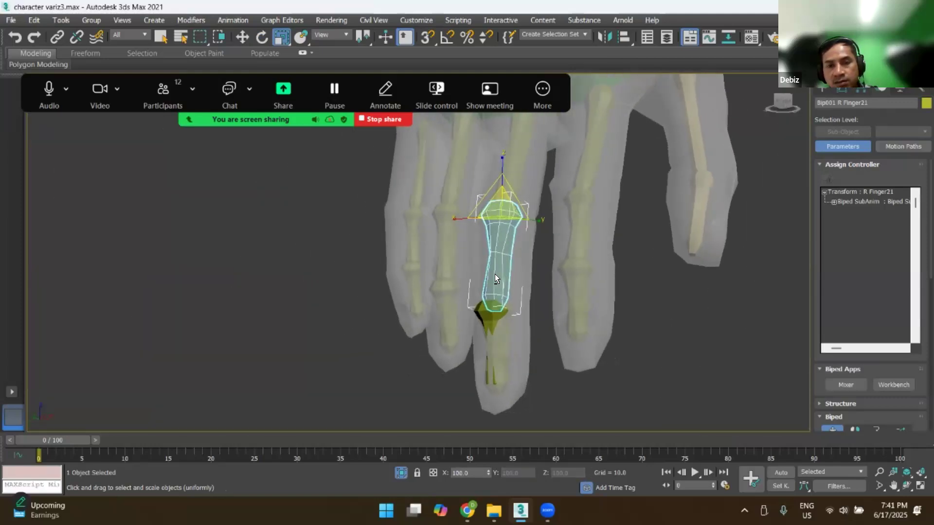
click(579, 246)
drag(548, 207, 546, 206)
alt+middle_drag(567, 276, 603, 265)
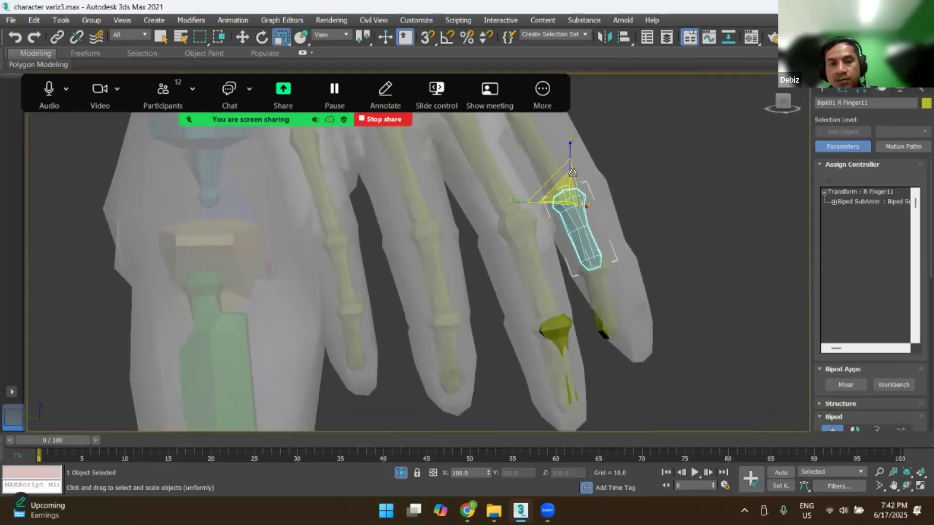
Step: Rotate the index finger's base bone so its chain runs along the centre of the mesh finger
click(545, 150)
click(256, 37)
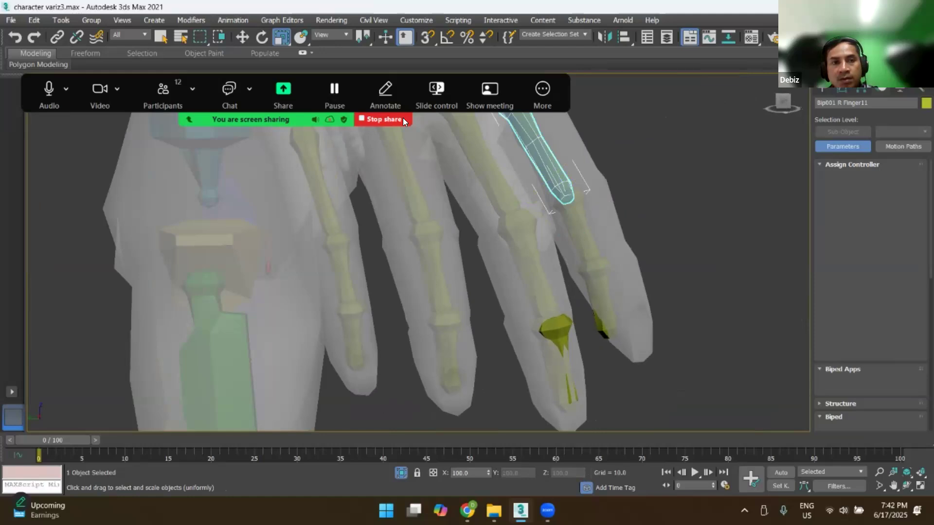
drag(538, 127, 544, 122)
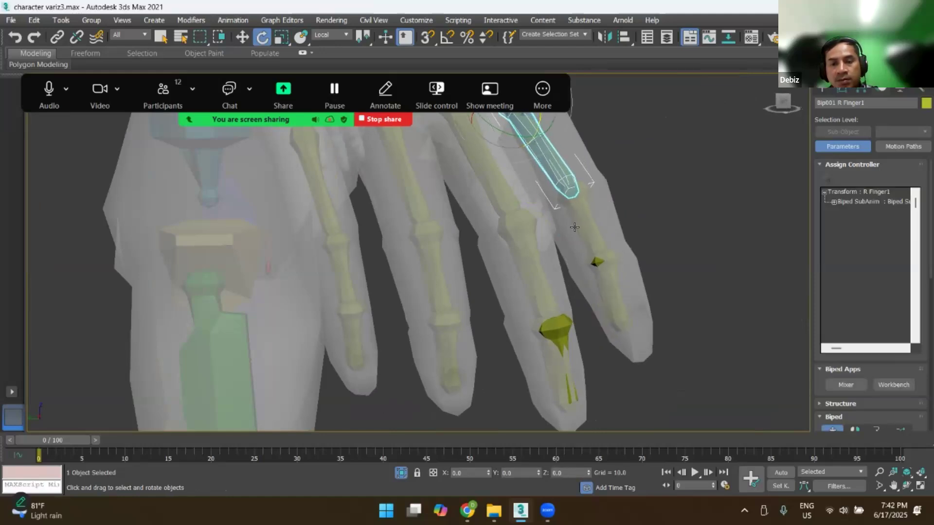
Step: Lengthen the index finger's tip bone along X to about 128%
click(602, 306)
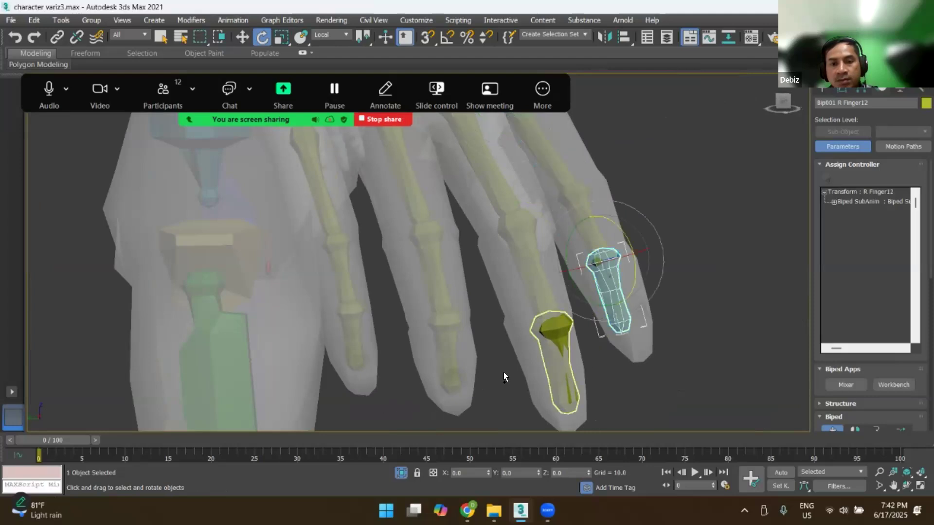
click(281, 37)
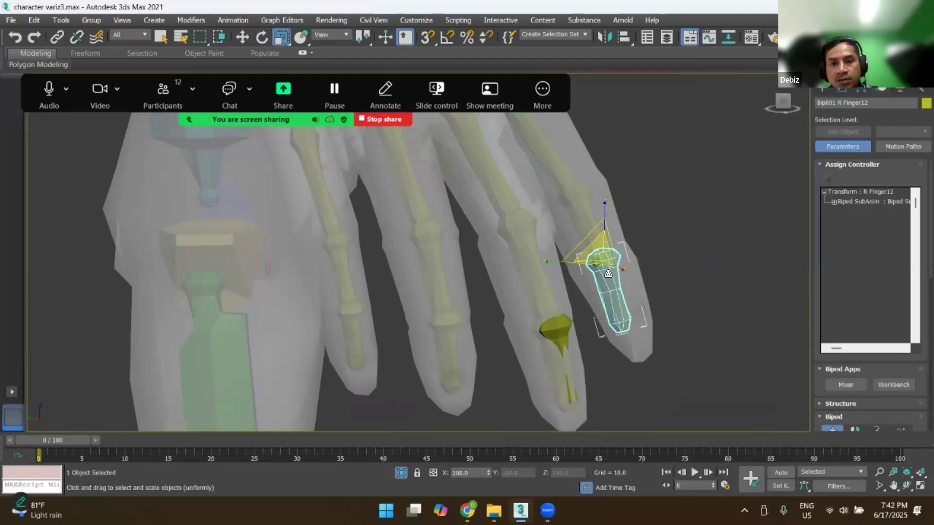
drag(613, 267, 622, 270)
key(ctrl+z)
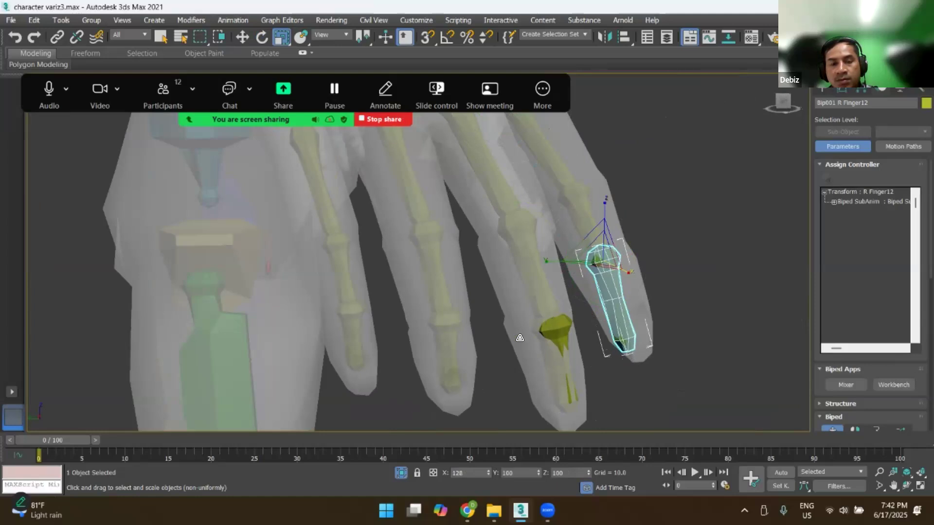
Step: Save the scene as character variz3.max, replacing the existing file
alt+middle_drag(443, 344, 491, 215)
scroll(607, 293, down, 4)
scroll(608, 293, down, 4)
scroll(492, 214, up, 4)
scroll(582, 257, down, 4)
scroll(582, 257, up, 2)
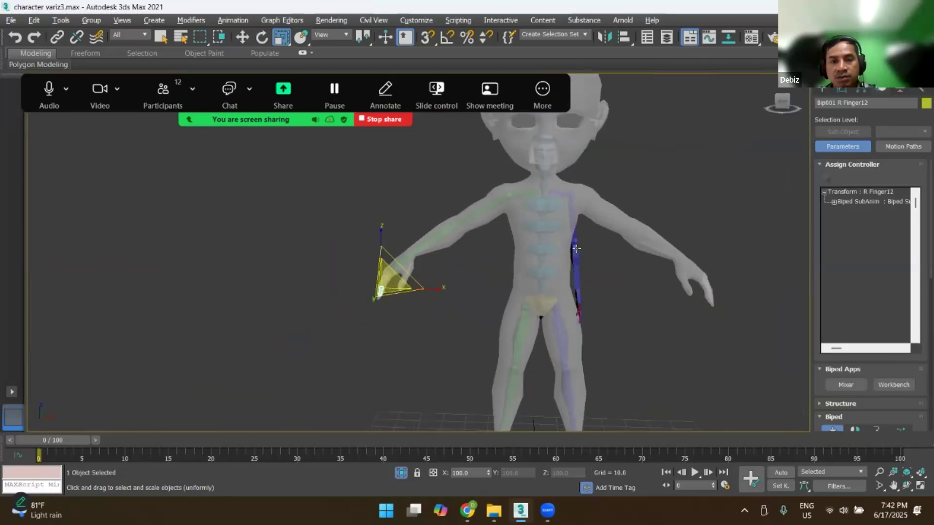
key(ctrl+shift+s)
click(616, 420)
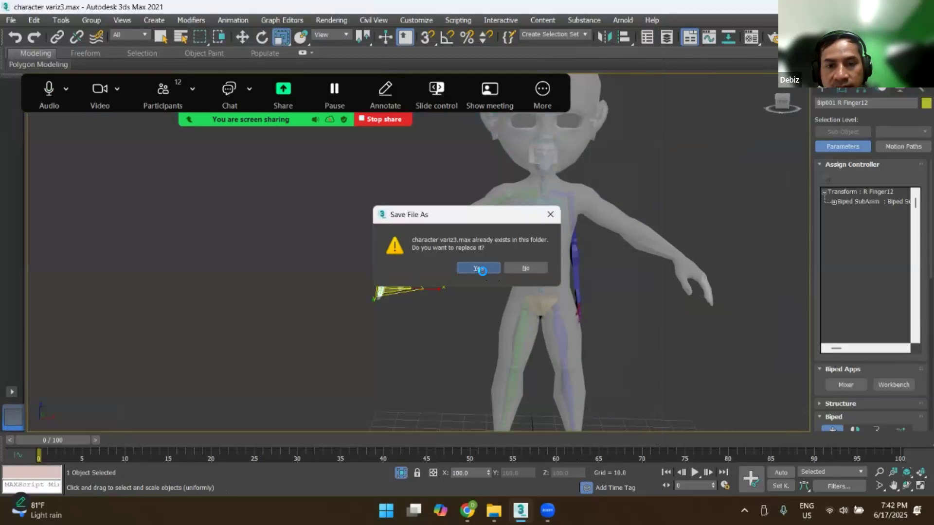
click(478, 268)
scroll(573, 219, up, 3)
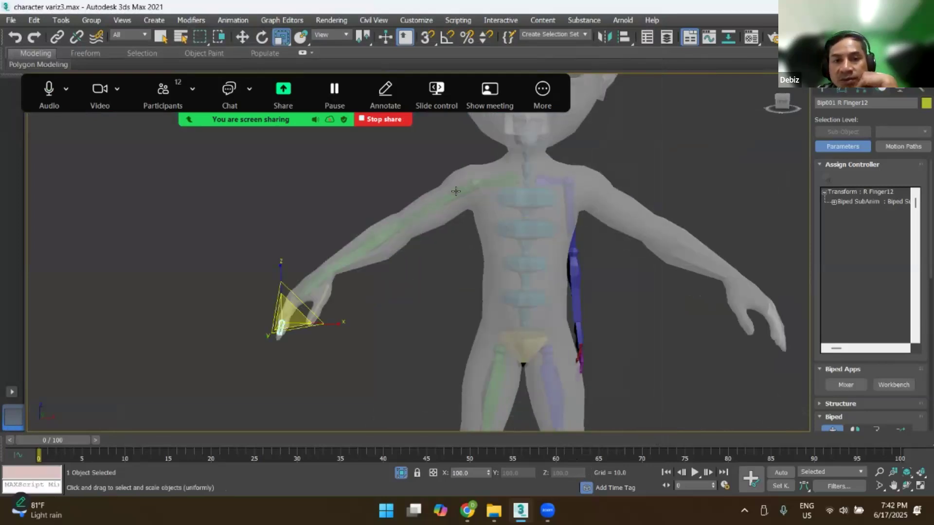
scroll(509, 264, down, 4)
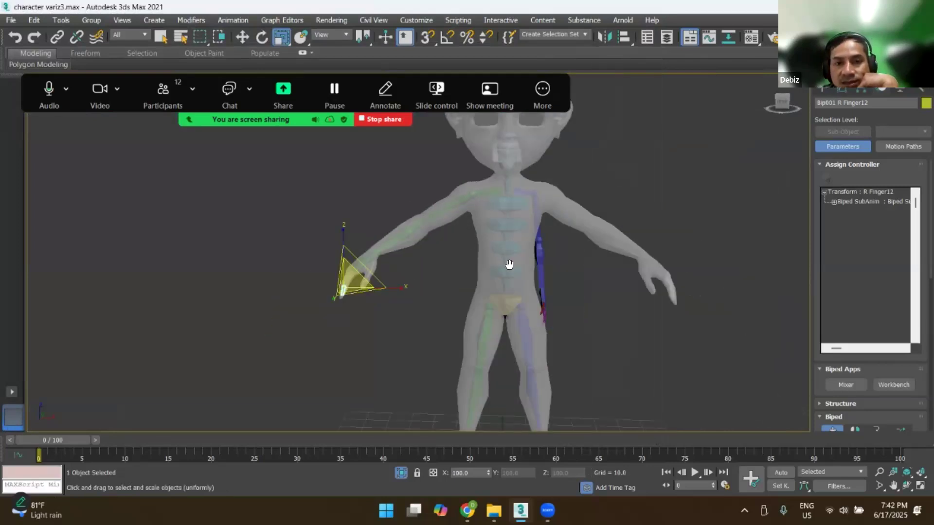
Step: Select the whole right arm chain of the Biped from the clavicle to the fingers and copy its posture
scroll(558, 243, up, 2)
double_click(555, 232)
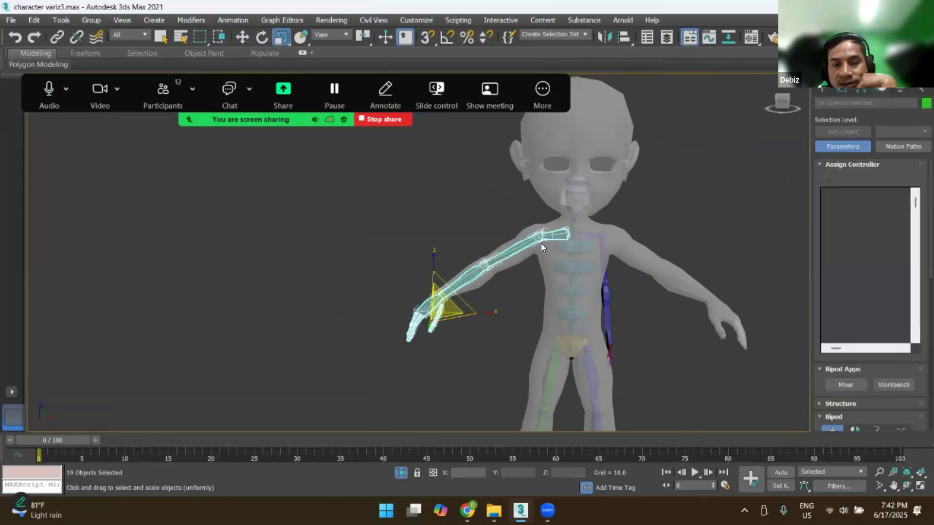
click(557, 233)
double_click(558, 233)
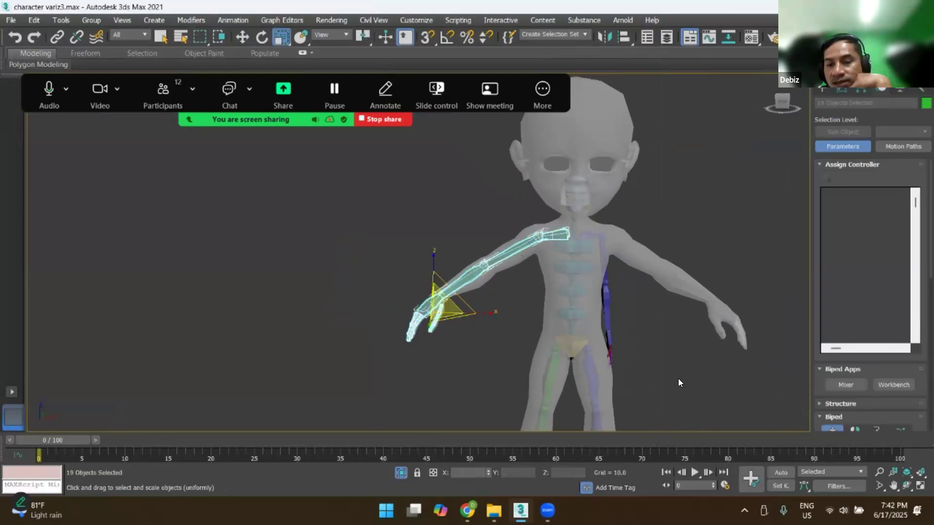
scroll(917, 251, down, 5)
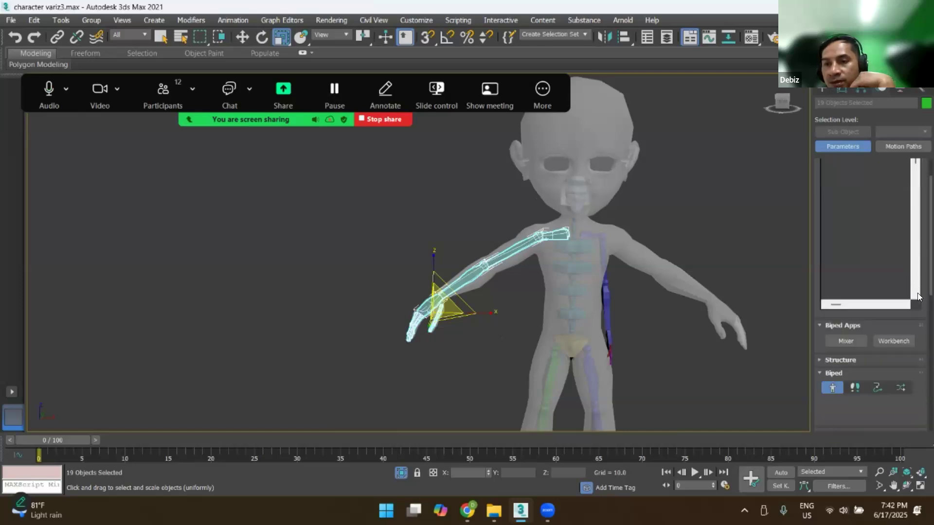
scroll(917, 281, down, 10)
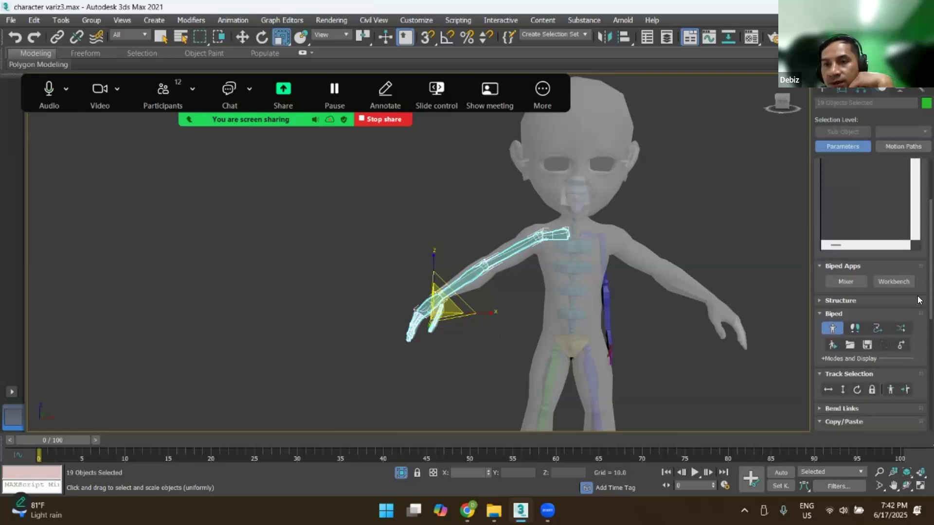
scroll(917, 339, down, 1)
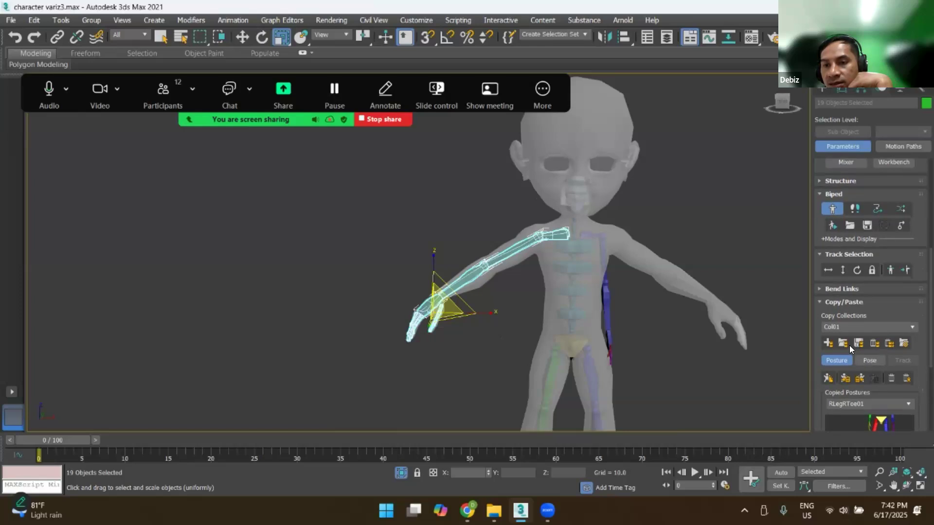
click(828, 378)
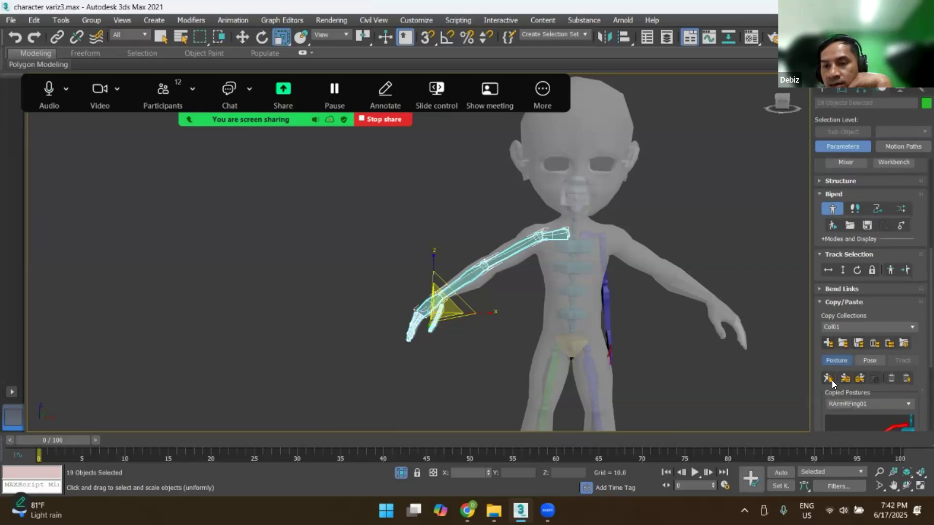
click(828, 378)
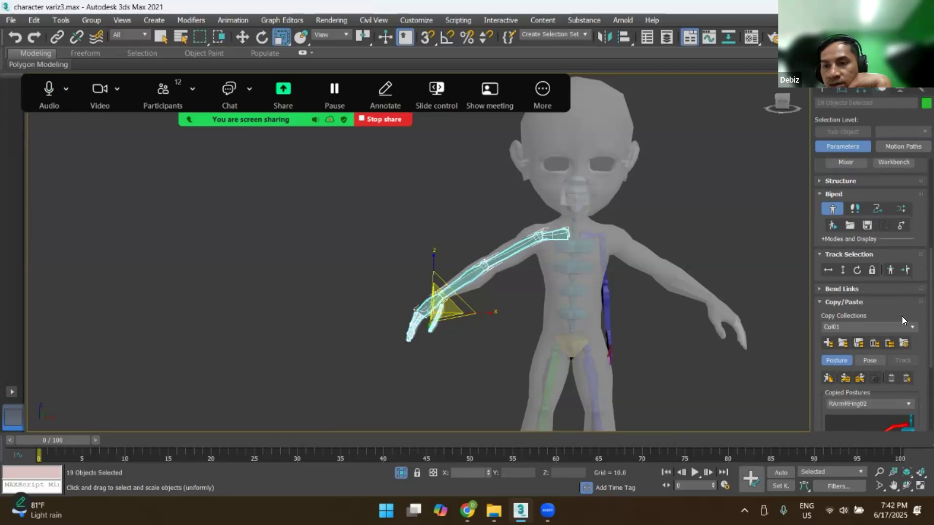
Step: Paste the copied right arm posture onto the opposite arm of the Biped
scroll(901, 316, down, 2)
click(860, 335)
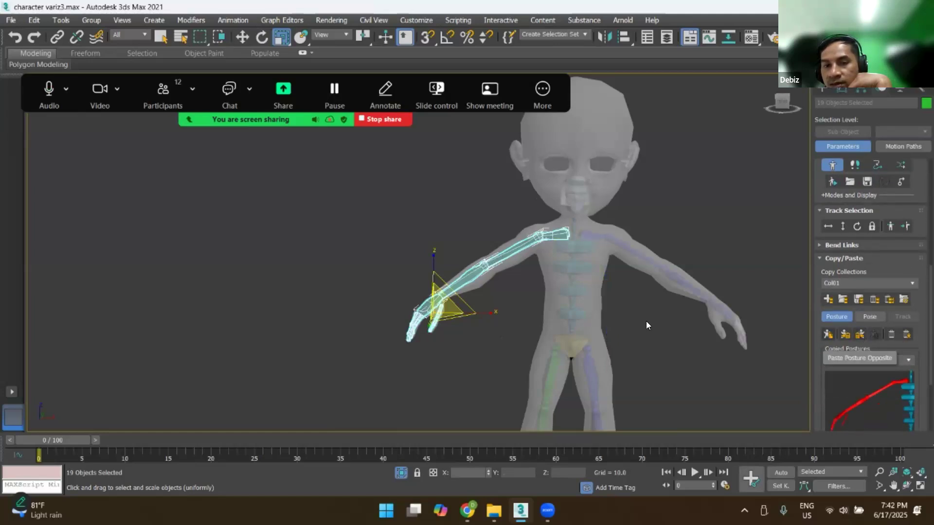
scroll(684, 247, down, 3)
mouse_move(679, 316)
alt+middle_down()
mouse_move(654, 325)
mouse_move(686, 296)
mouse_move(701, 334)
mouse_move(674, 310)
alt+middle_up()
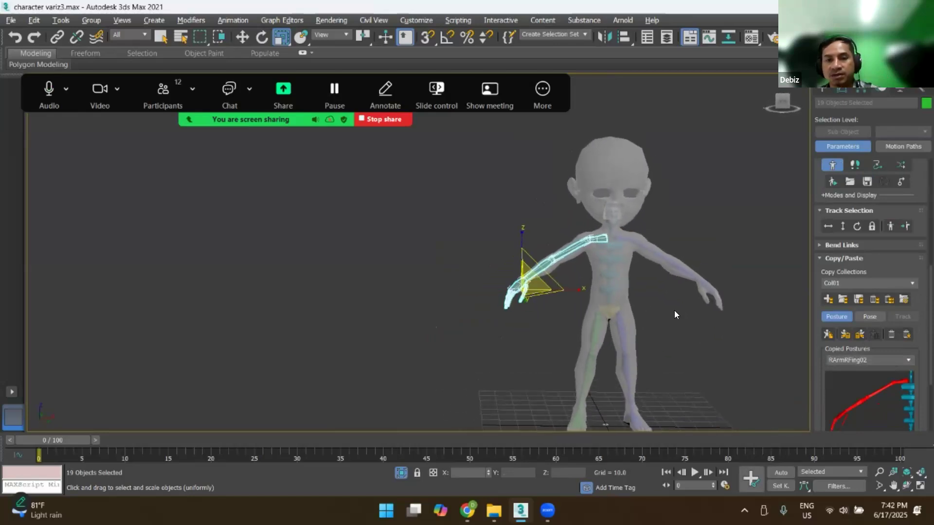
Step: Scale the Biped's neck to fit inside the mesh neck
scroll(612, 215, up, 5)
double_click(567, 206)
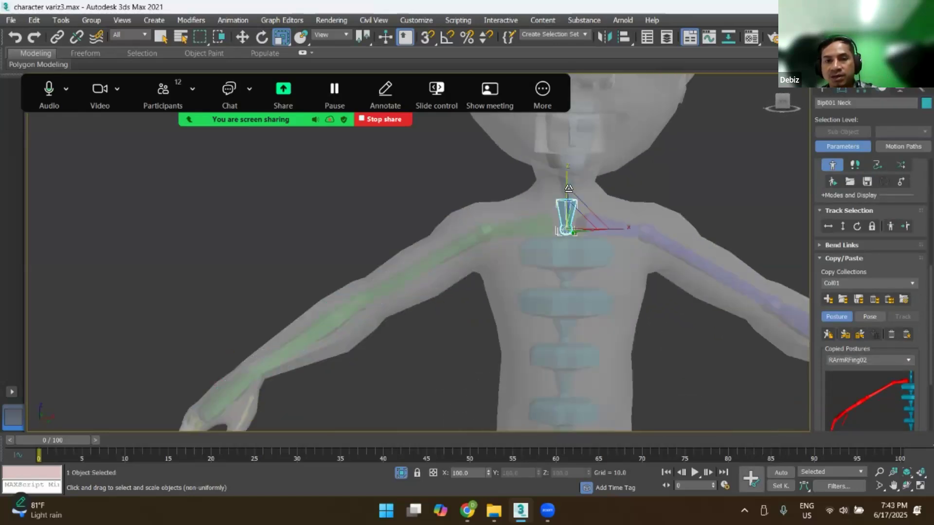
alt+middle_drag(567, 206, 611, 232)
mouse_move(576, 186)
mouse_down()
mouse_move(581, 164)
mouse_move(578, 184)
mouse_move(568, 179)
mouse_move(573, 194)
mouse_up()
scroll(592, 197, down, 2)
alt+middle_drag(594, 197, 579, 161)
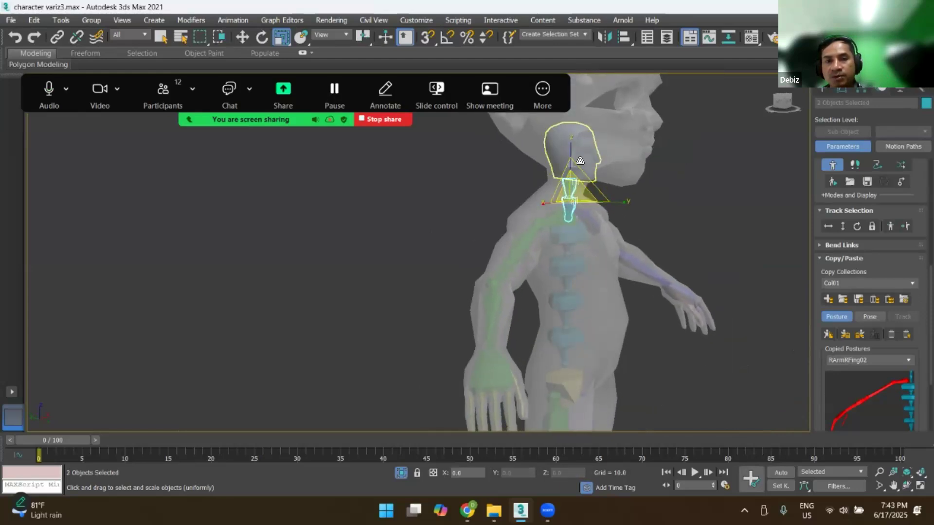
Step: Scale the Biped head bone taller so it reaches up into the mesh head
click(580, 160)
drag(578, 148, 598, 118)
scroll(614, 155, down, 5)
alt+middle_drag(646, 270, 570, 275)
scroll(605, 152, up, 4)
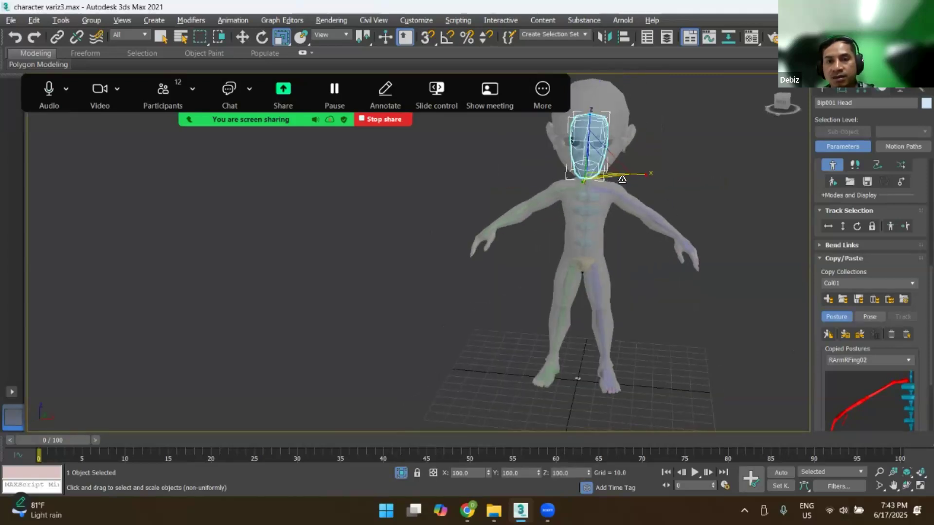
Step: Widen and deepen the Biped head bone to fill the mesh head, finishing with a slight overall enlargement of about 102%
scroll(613, 178, up, 1)
drag(611, 176, 640, 173)
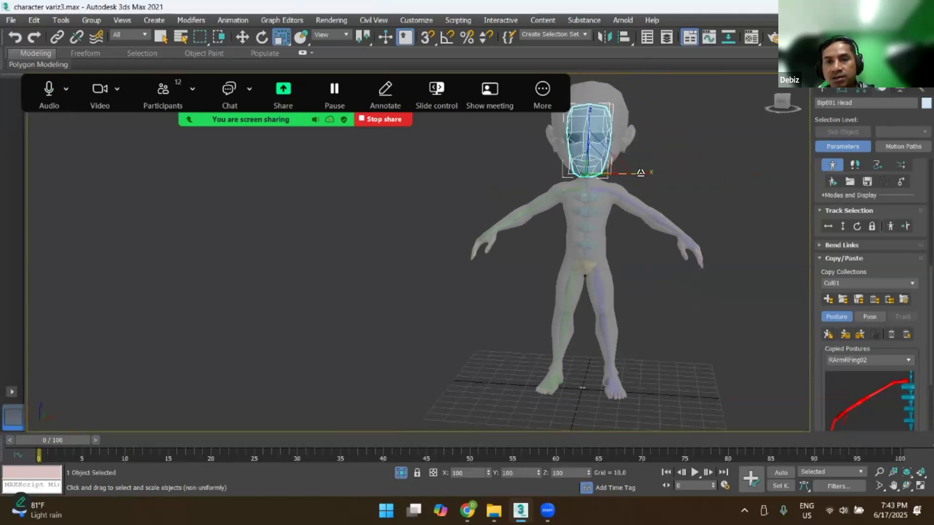
alt+middle_drag(606, 191, 560, 183)
drag(554, 179, 553, 177)
alt+middle_drag(607, 152, 627, 149)
mouse_move(593, 127)
mouse_down()
mouse_move(594, 114)
mouse_move(594, 122)
mouse_up()
alt+middle_drag(575, 165, 595, 159)
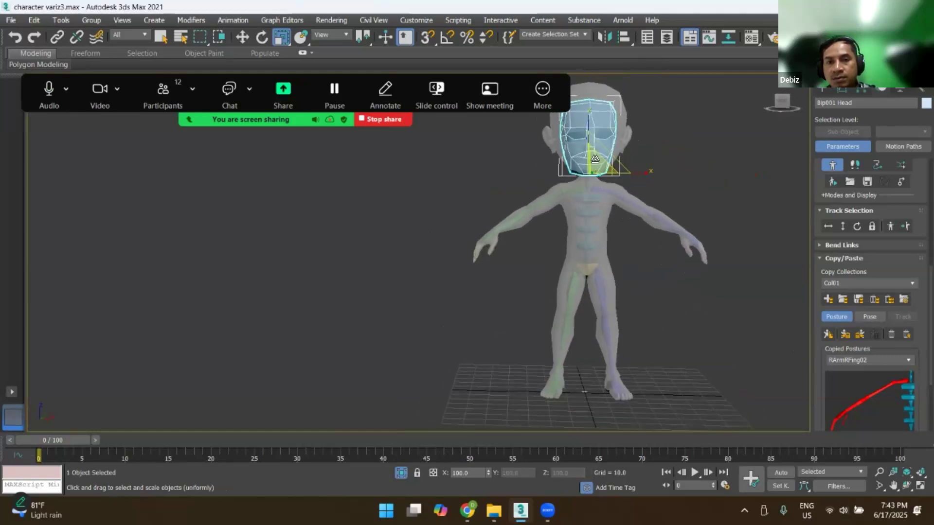
mouse_move(597, 156)
mouse_down()
mouse_move(597, 147)
mouse_move(596, 172)
mouse_up()
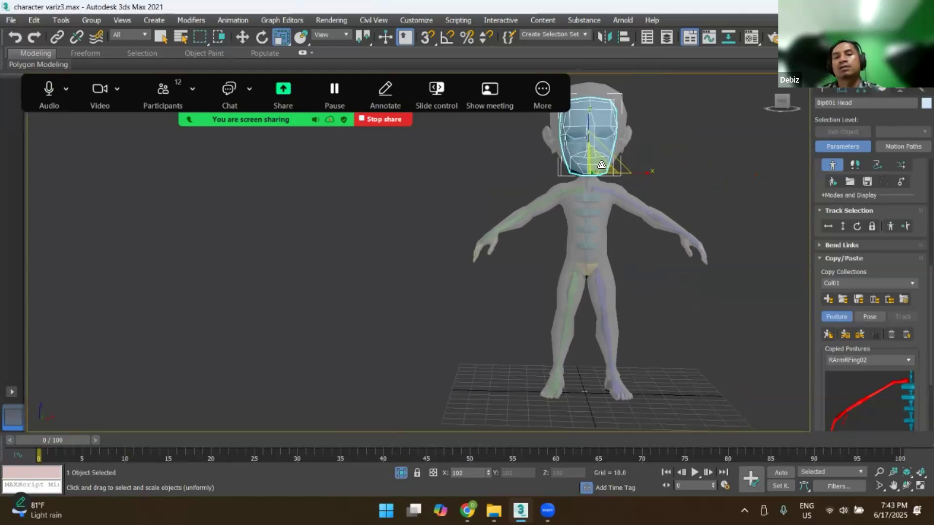
Step: Turn off Figure Mode for the Biped and clear the selection
scroll(561, 252, down, 3)
alt+middle_drag(561, 251, 602, 266)
scroll(623, 240, up, 4)
scroll(603, 261, down, 4)
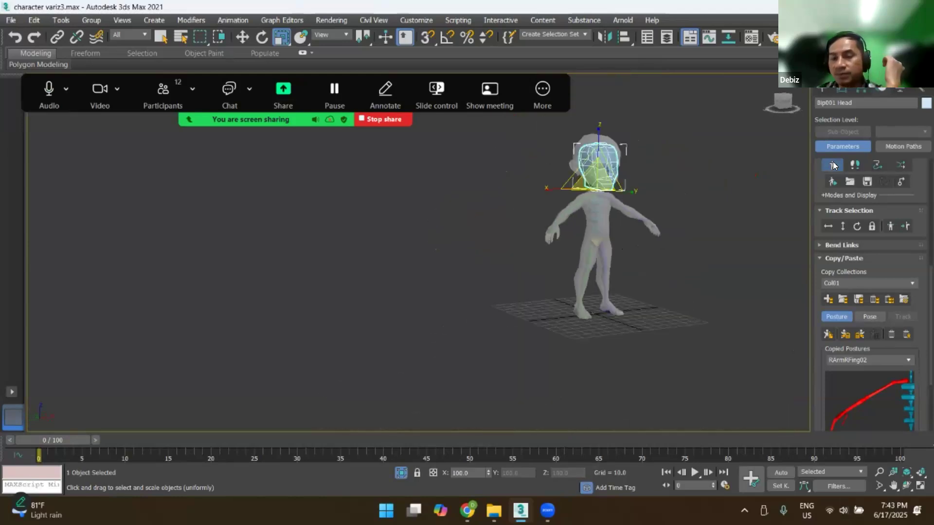
click(724, 245)
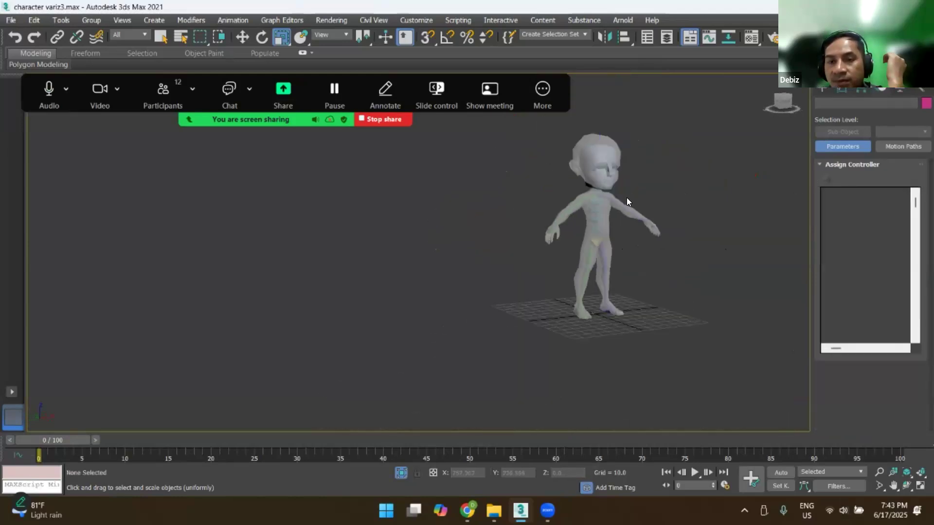
click(605, 179)
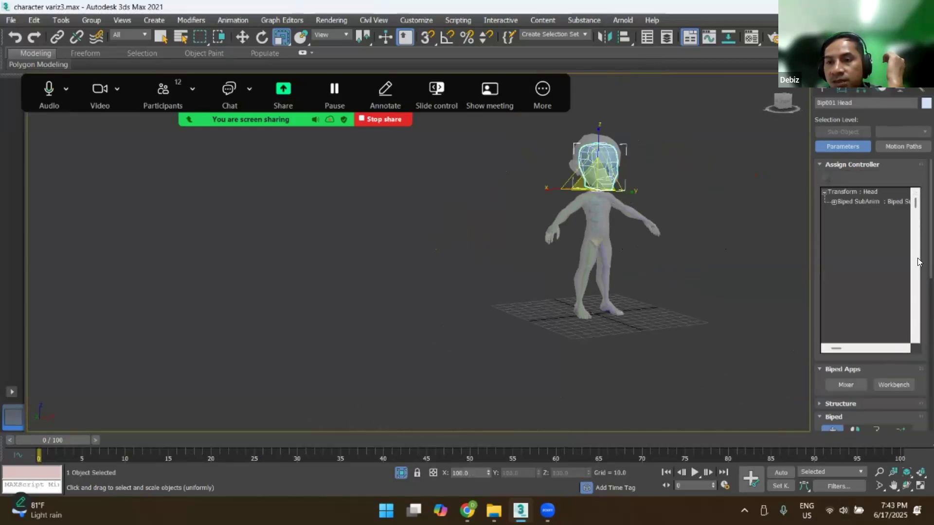
scroll(918, 261, down, 5)
scroll(596, 215, up, 5)
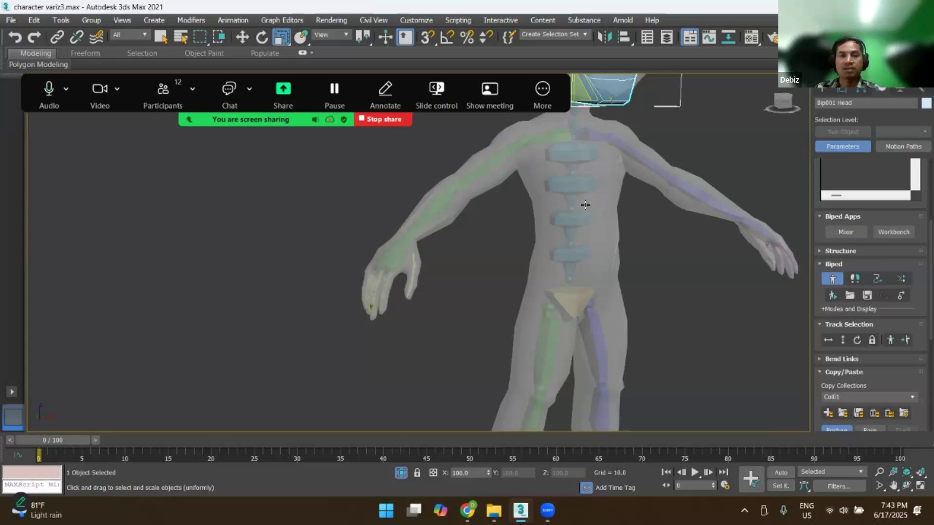
scroll(507, 194, down, 3)
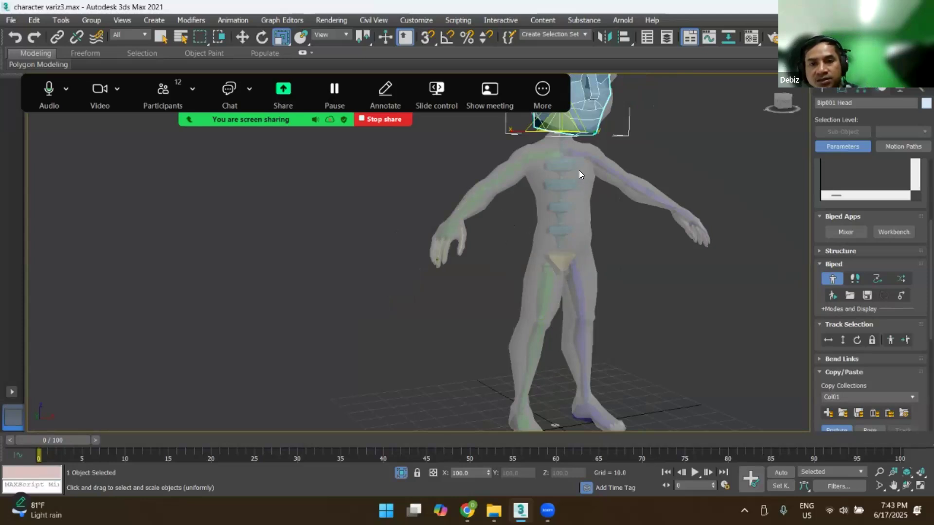
scroll(579, 170, down, 4)
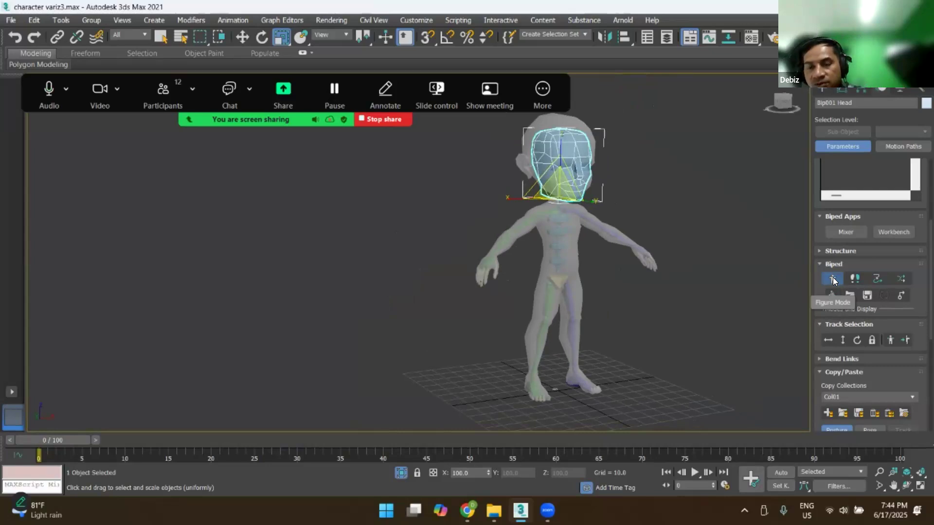
click(833, 278)
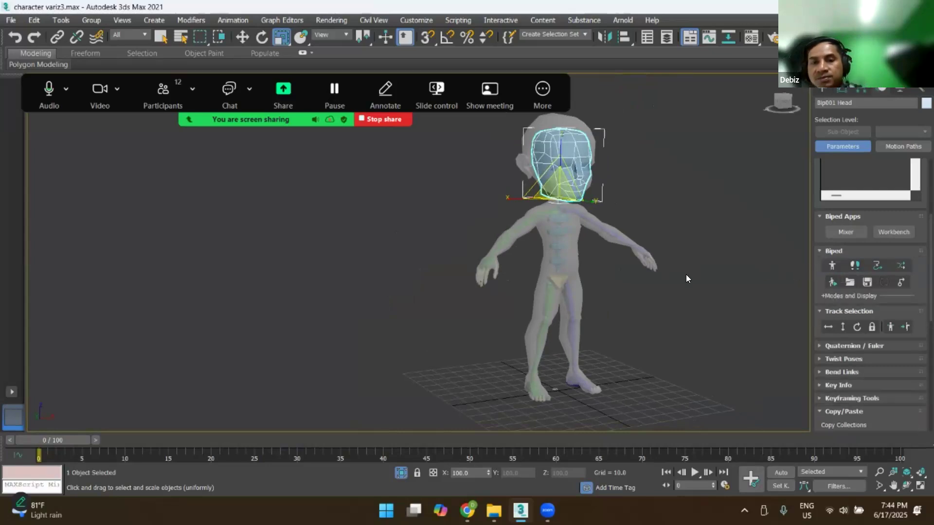
click(618, 286)
Step: Examine the whole fitted Biped inside the character mesh from near and far
scroll(598, 228, down, 5)
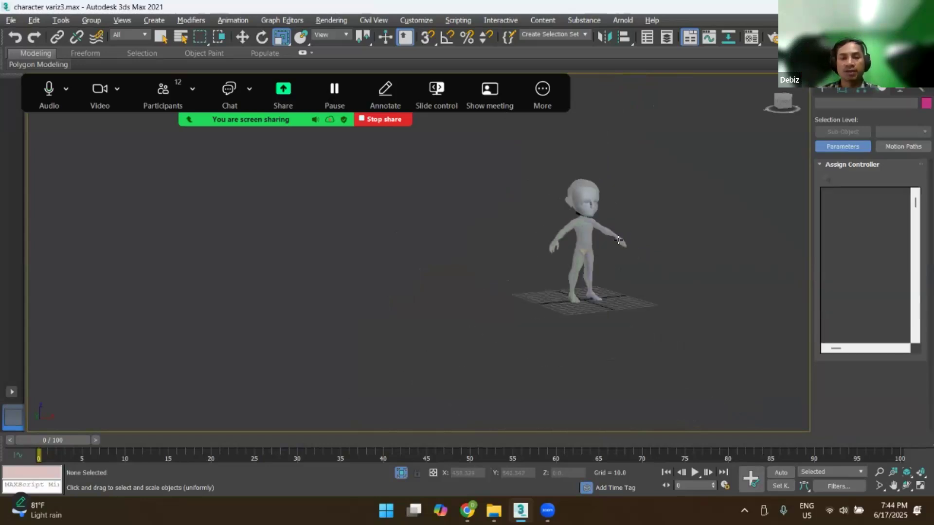
scroll(560, 230, up, 6)
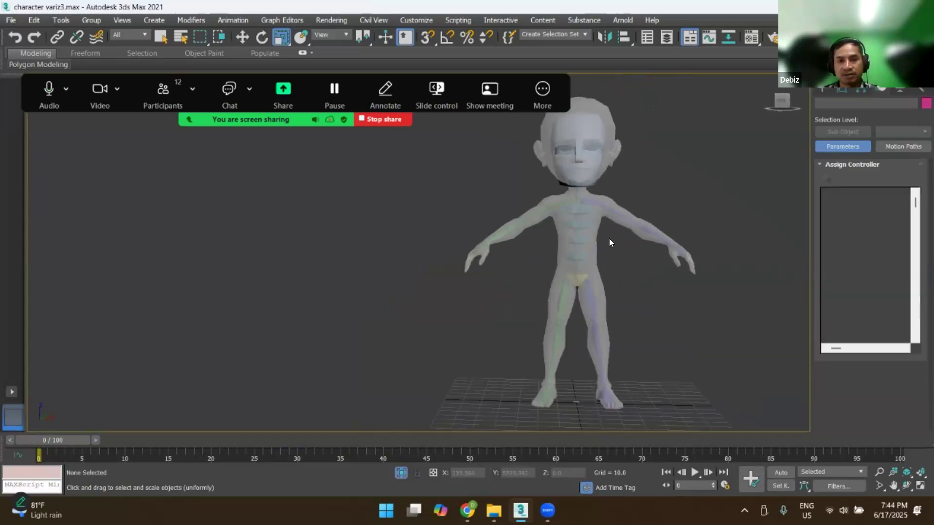
scroll(608, 241, down, 2)
alt+middle_drag(630, 284, 508, 291)
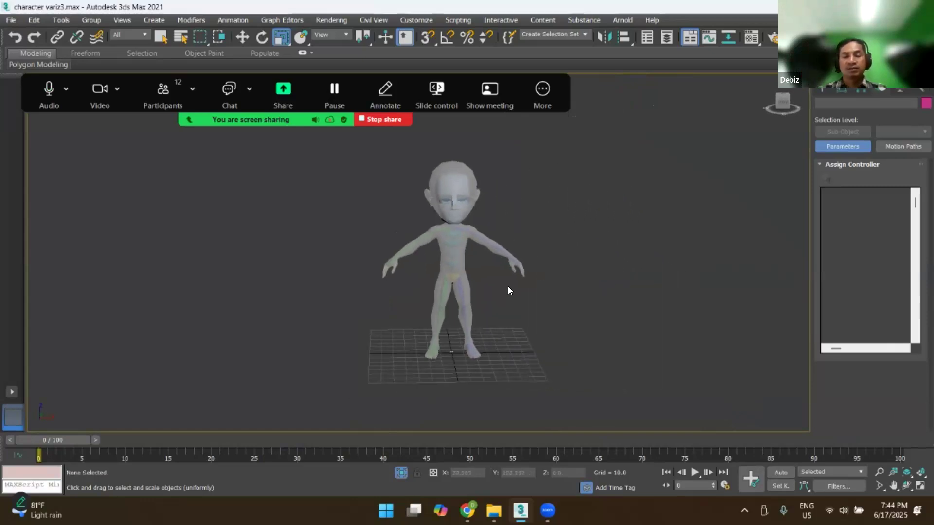
scroll(464, 244, up, 4)
scroll(466, 253, down, 4)
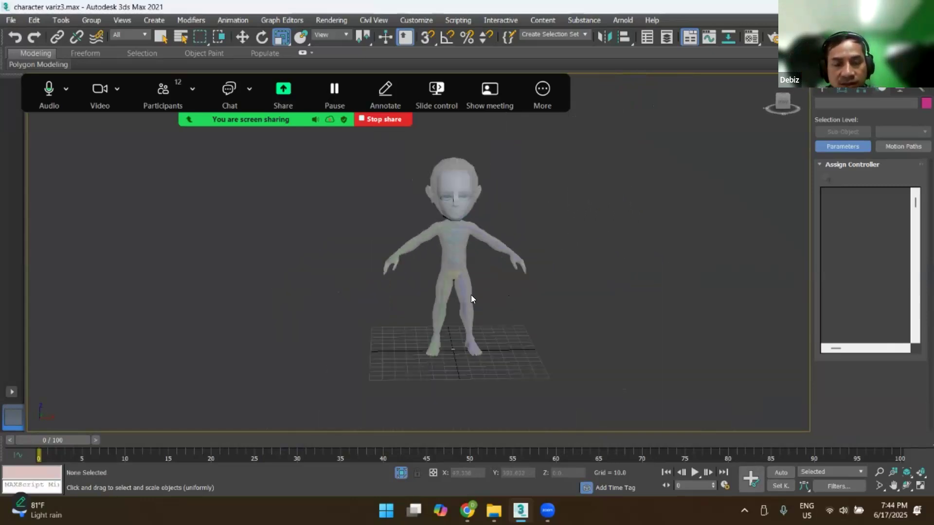
scroll(471, 298, up, 2)
middle_drag(469, 260, 531, 311)
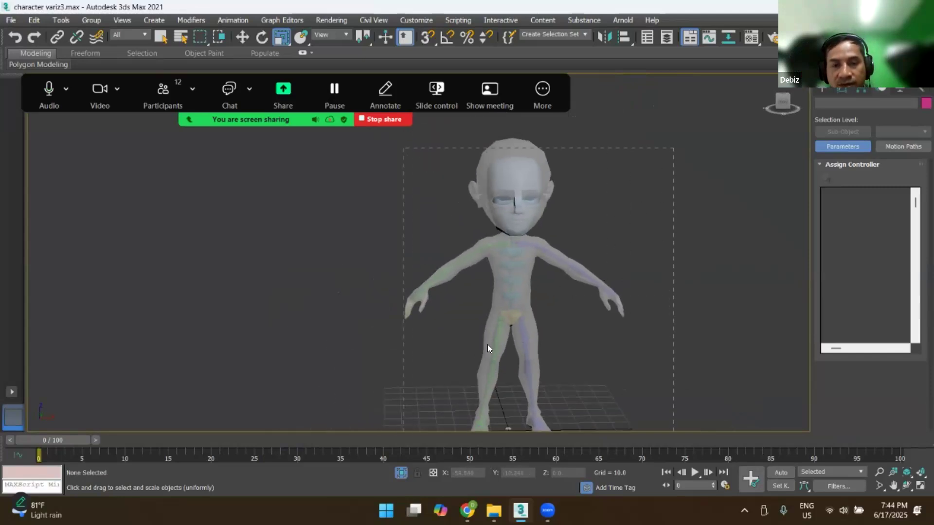
click(618, 219)
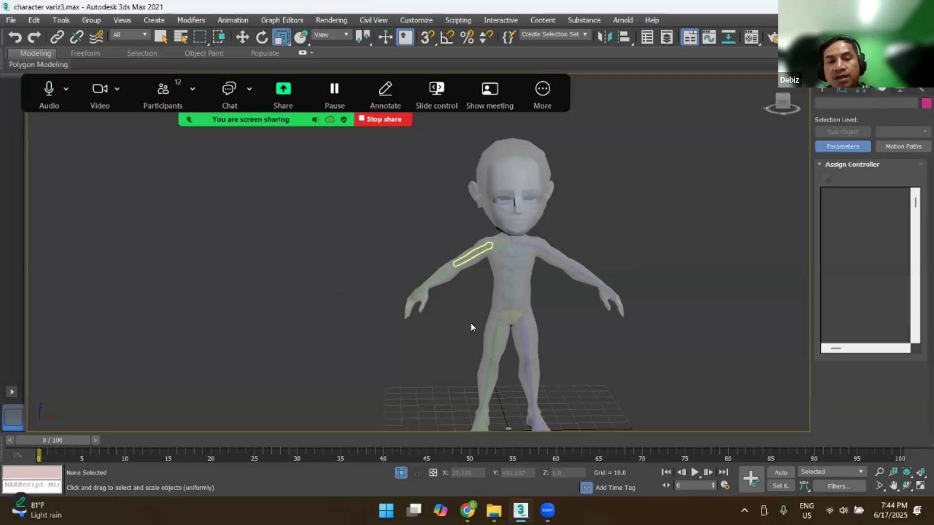
middle_drag(439, 319, 447, 340)
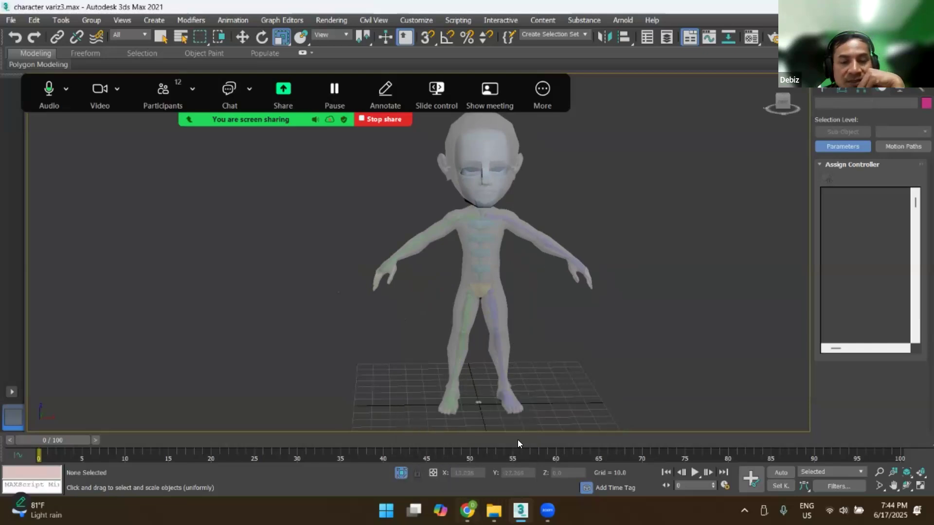
scroll(567, 318, down, 2)
scroll(567, 315, up, 2)
mouse_move(561, 322)
middle_down()
mouse_move(588, 345)
mouse_move(579, 322)
middle_up()
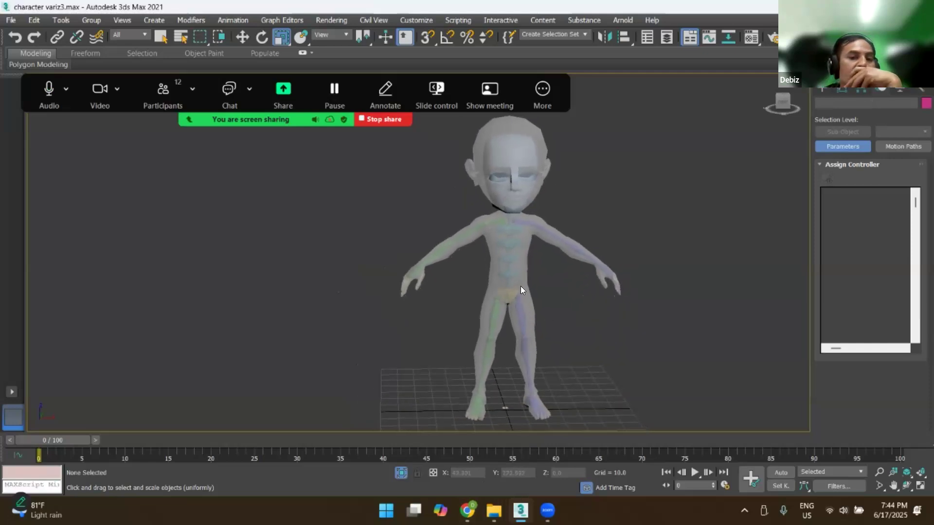
Step: Highlight the Biped's bones below the head and examine their fit in the mesh's legs, feet and torso
drag(378, 219, 634, 432)
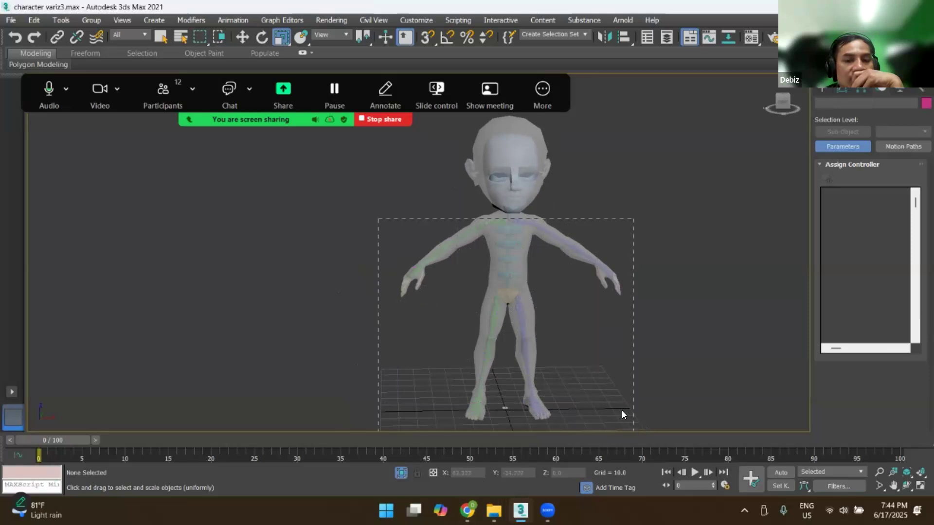
drag(610, 387, 588, 382)
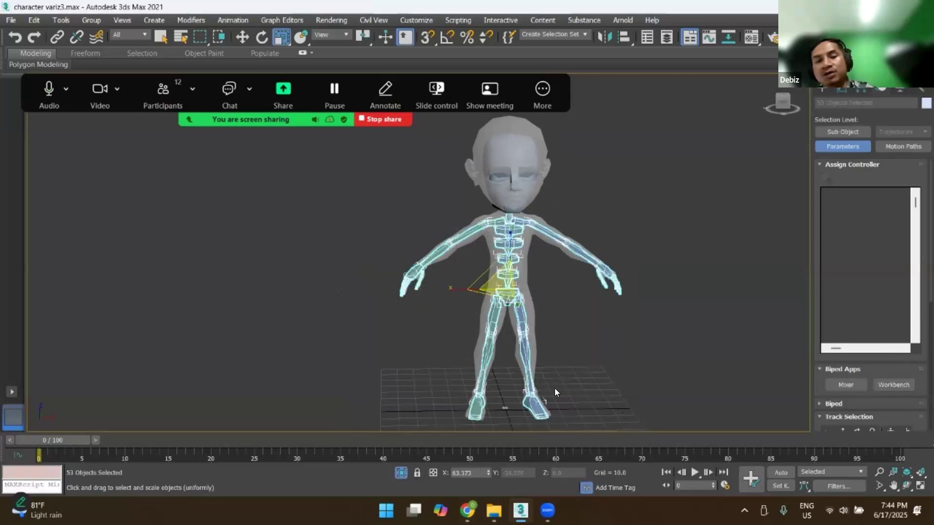
scroll(491, 395, up, 3)
scroll(545, 320, up, 2)
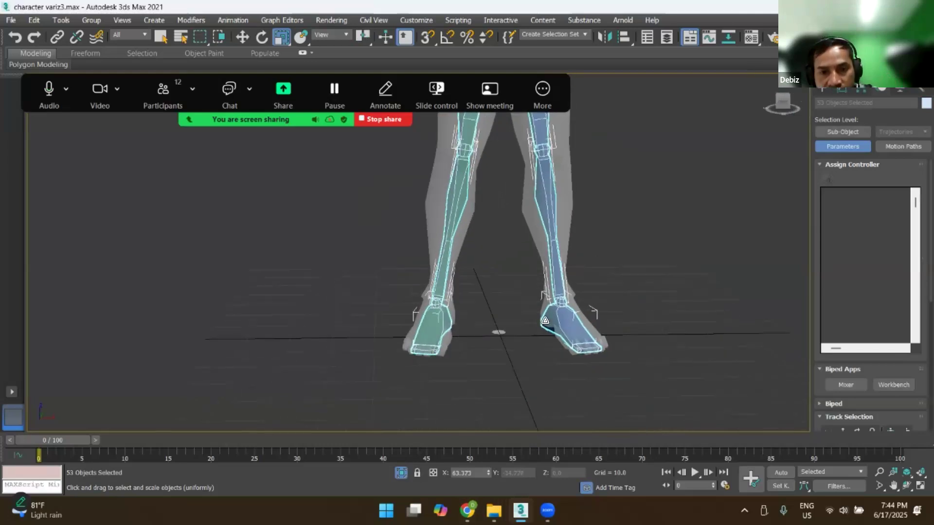
click(550, 322)
scroll(564, 313, down, 5)
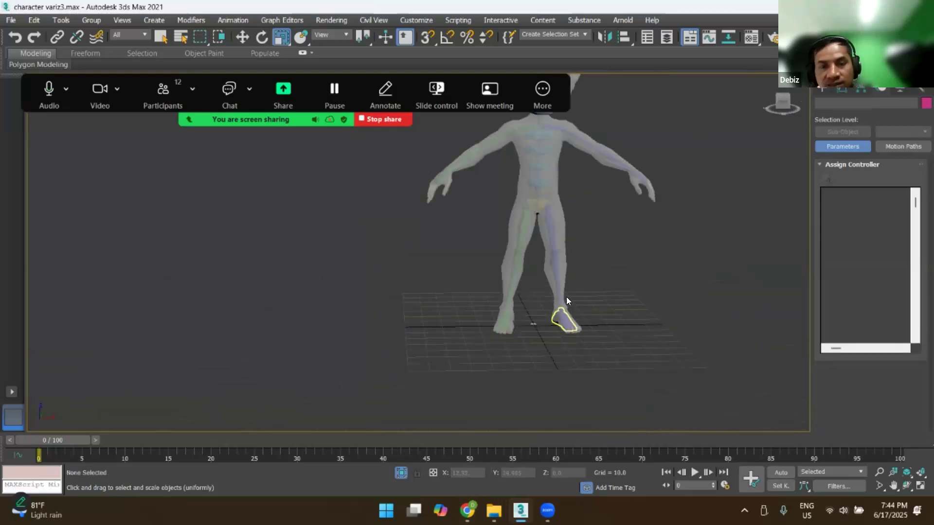
scroll(552, 251, up, 3)
scroll(552, 252, up, 4)
scroll(609, 274, down, 1)
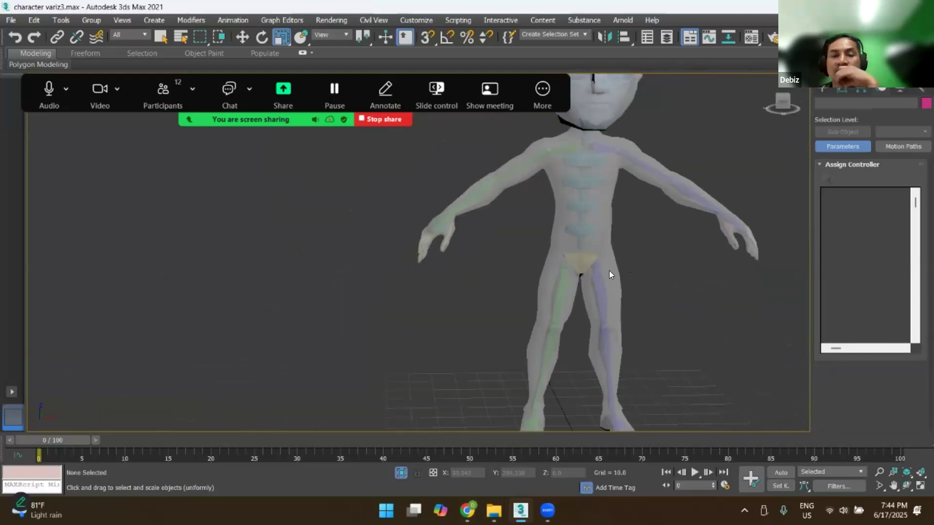
Step: Examine the Biped's pelvis and leg bones inside the mesh from near and far and from a turned angle
scroll(625, 285, down, 4)
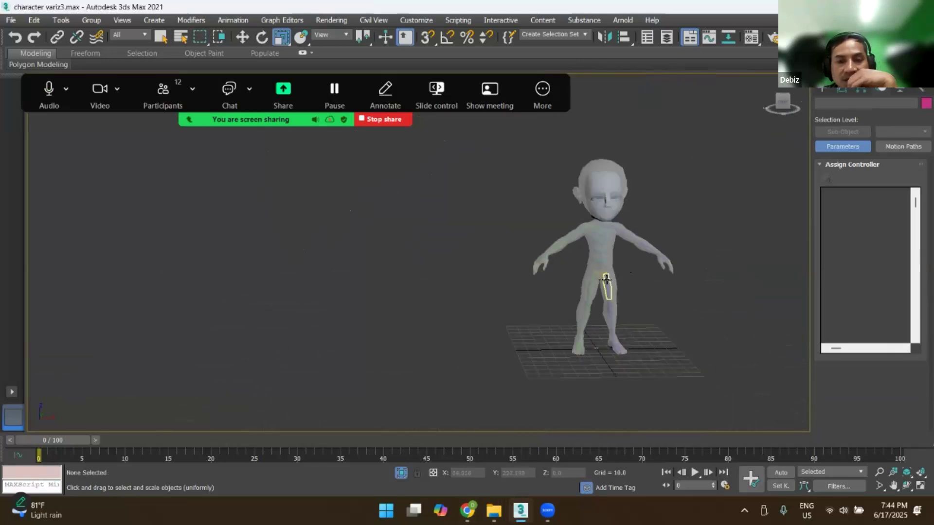
scroll(609, 281, up, 4)
scroll(583, 313, down, 4)
middle_drag(587, 344, 606, 258)
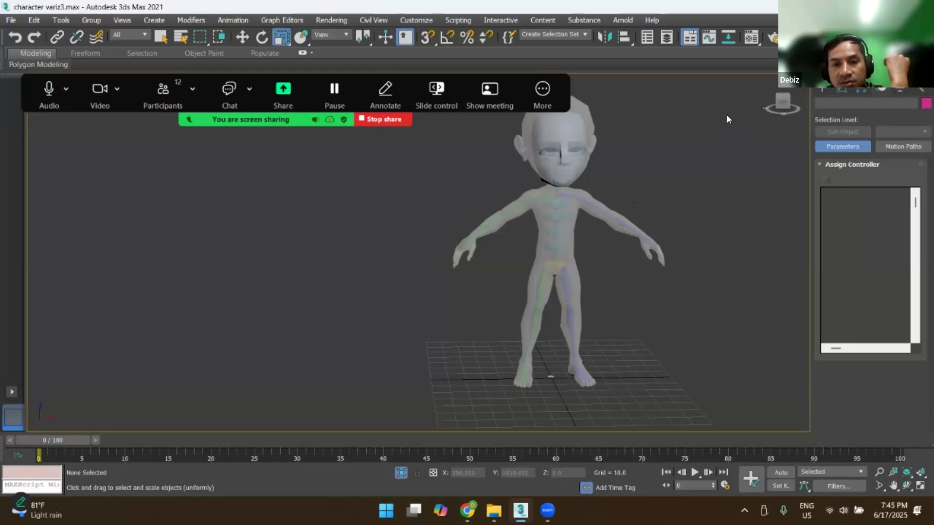
drag(482, 330, 431, 390)
alt+middle_drag(498, 333, 589, 301)
click(590, 300)
scroll(544, 298, up, 4)
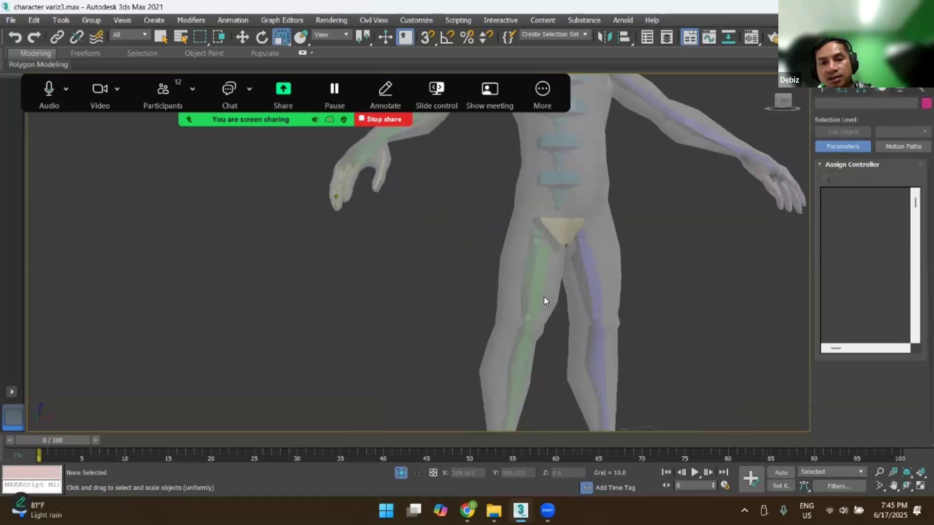
scroll(544, 298, down, 2)
scroll(544, 298, down, 3)
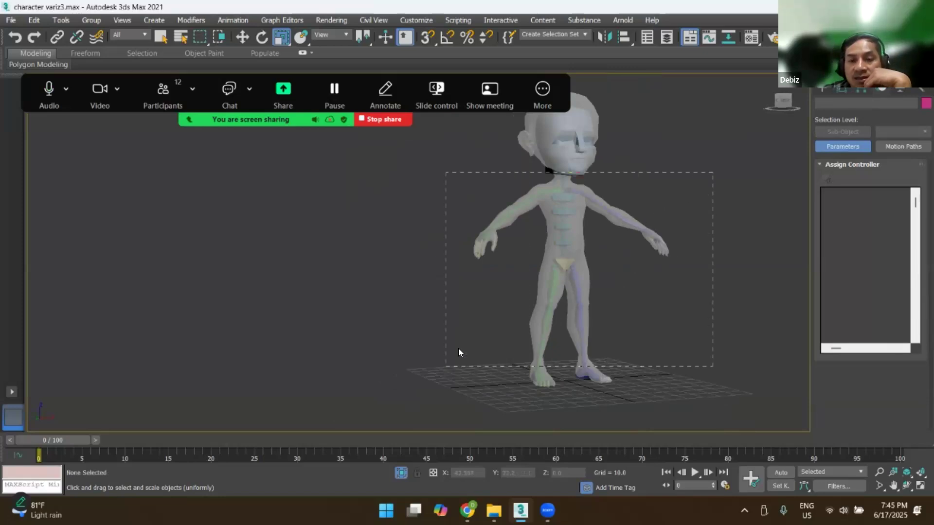
drag(686, 185, 691, 165)
click(691, 161)
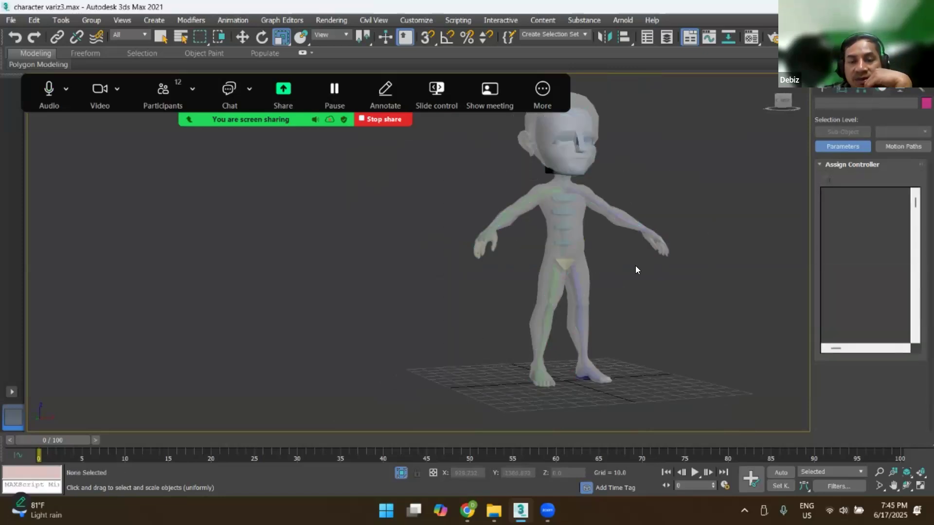
Step: Inspect the Biped's lower legs, spine and arm bones within the mesh, finishing with a front view of the whole character
click(481, 321)
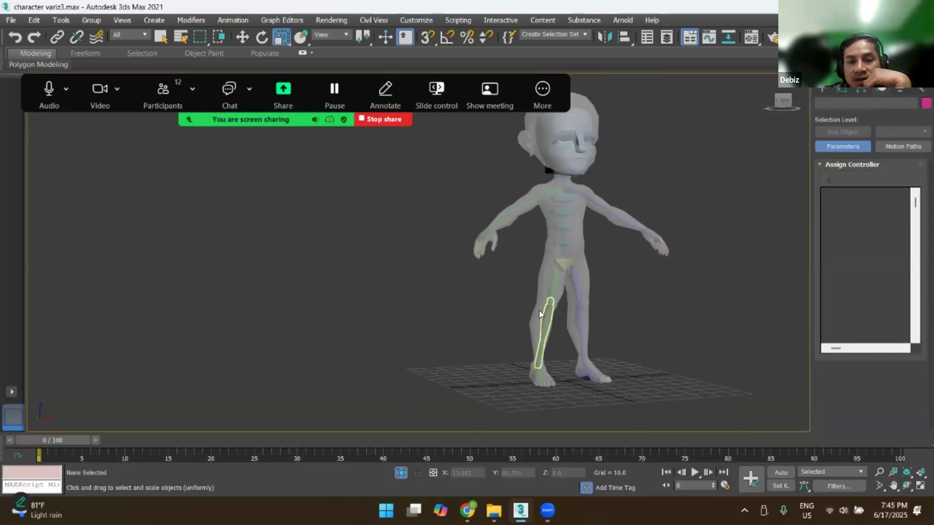
scroll(539, 307, up, 5)
scroll(678, 184, down, 5)
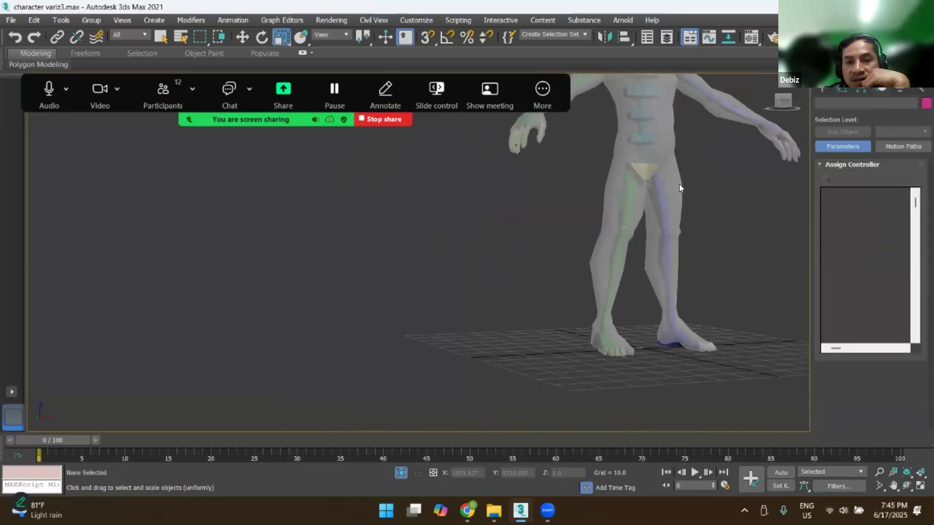
scroll(621, 305, up, 2)
scroll(674, 225, up, 5)
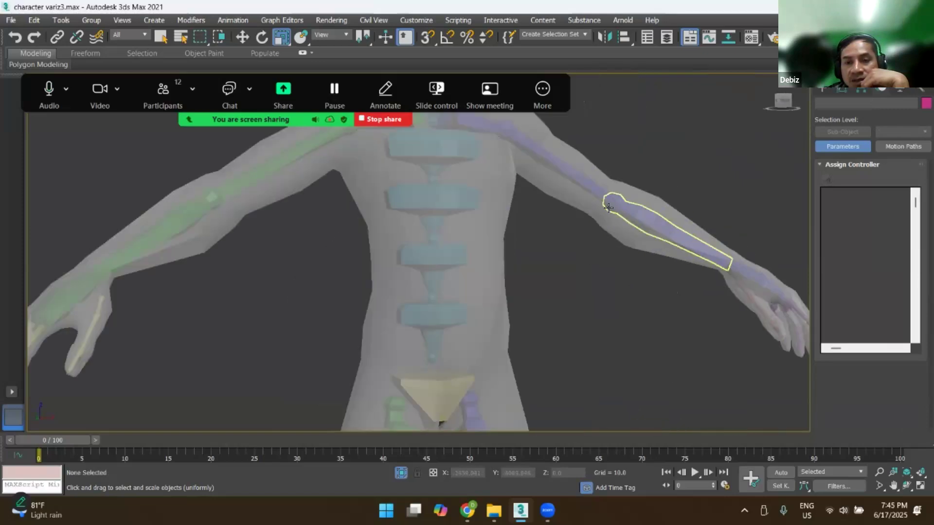
scroll(603, 207, down, 5)
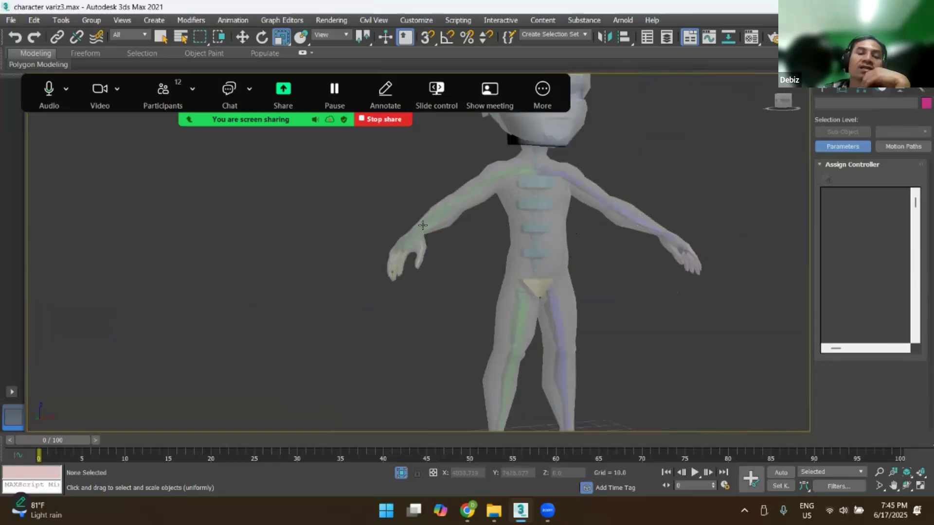
scroll(601, 200, down, 5)
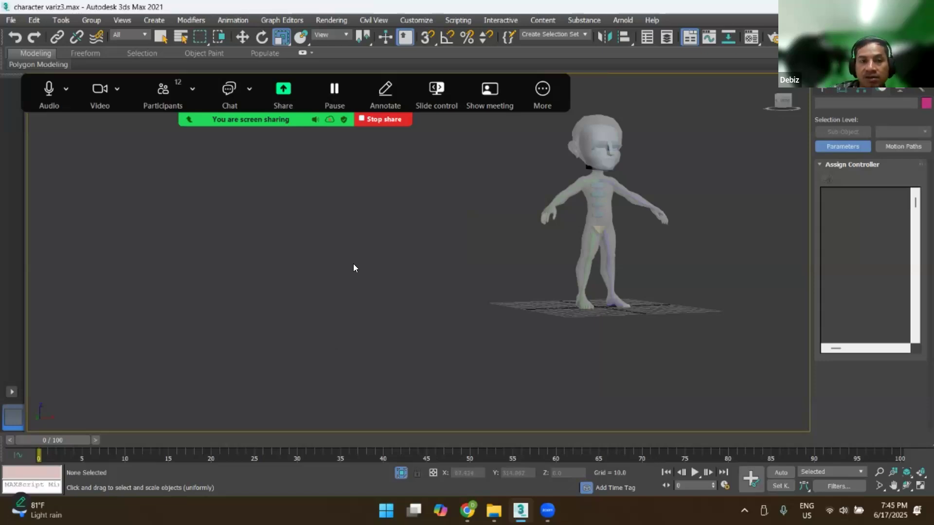
alt+middle_drag(677, 266, 540, 248)
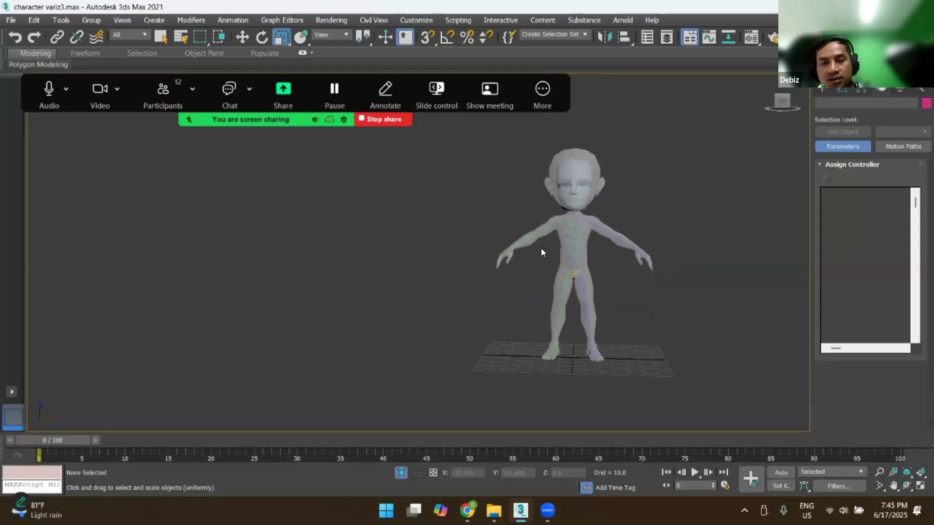
Step: Start the Biped creation tool and turn on snapping with only Grid Points as the snap target
click(822, 89)
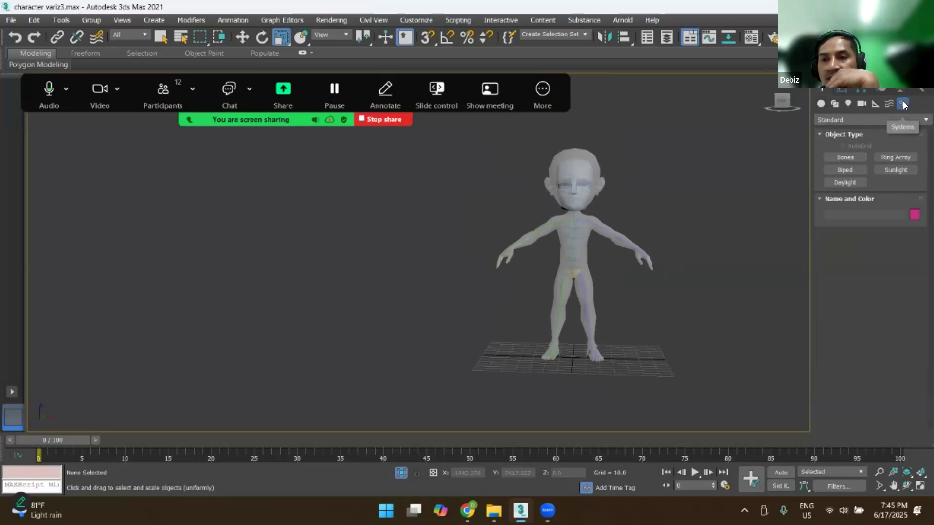
click(844, 171)
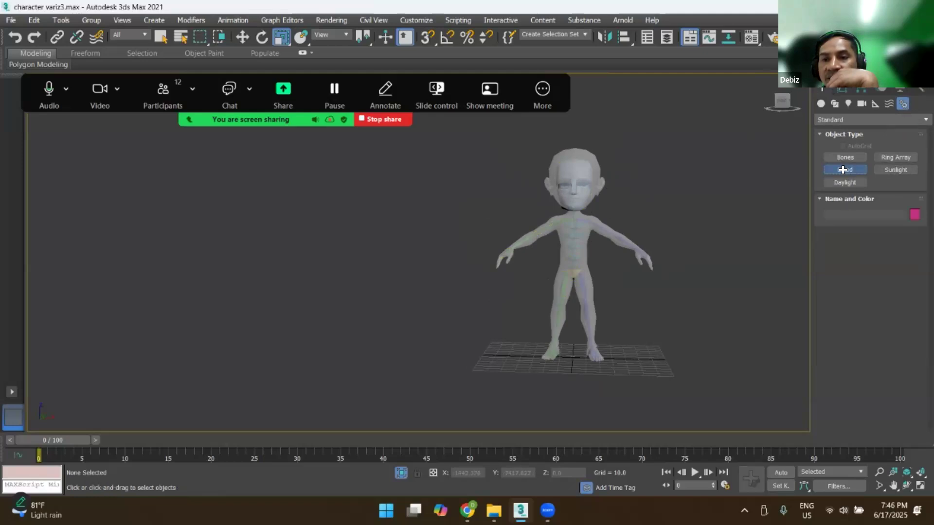
click(572, 356)
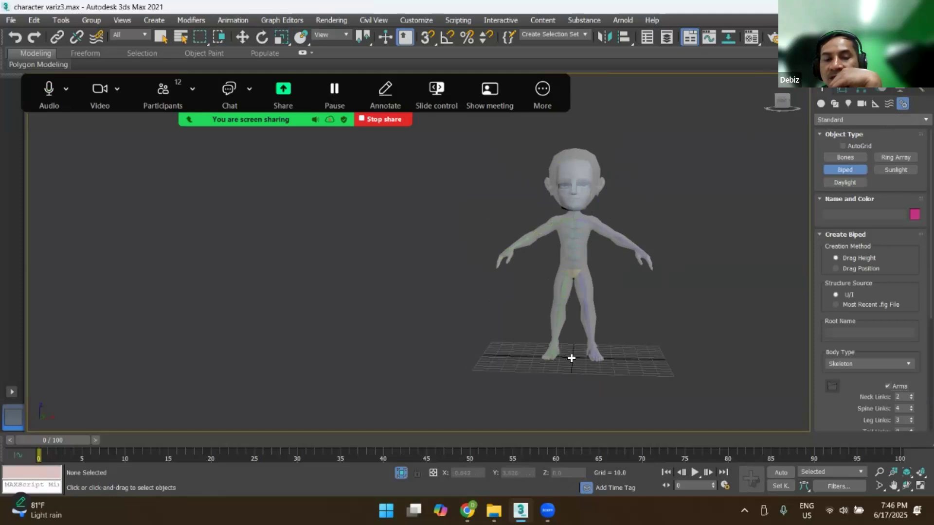
click(426, 36)
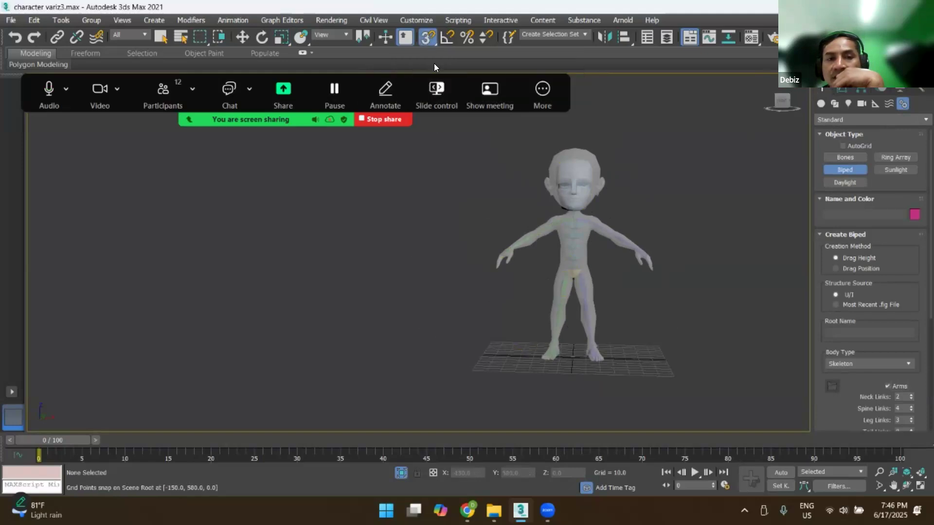
click(428, 38)
right_click(428, 39)
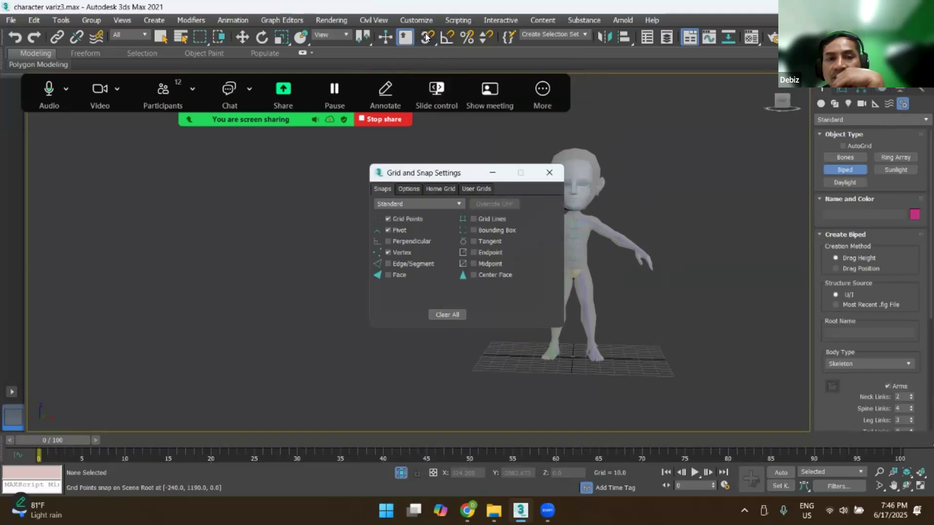
click(388, 231)
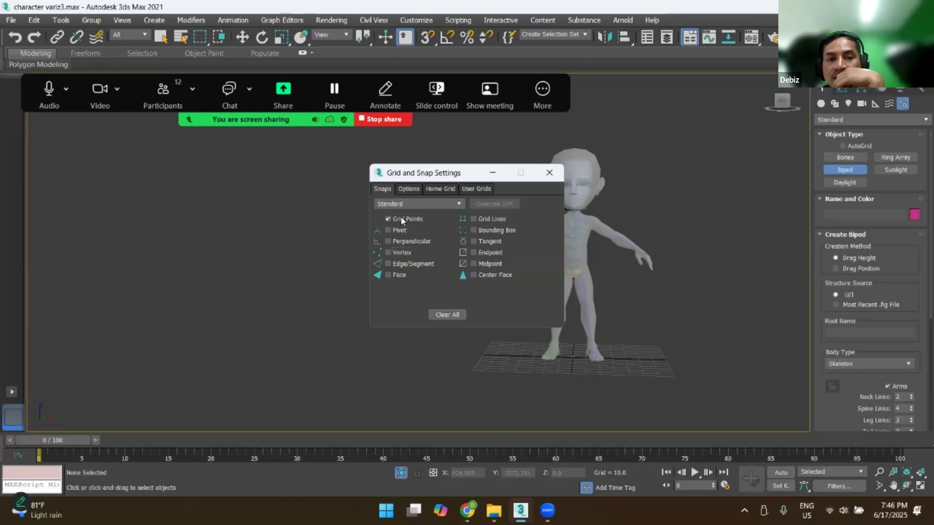
click(548, 172)
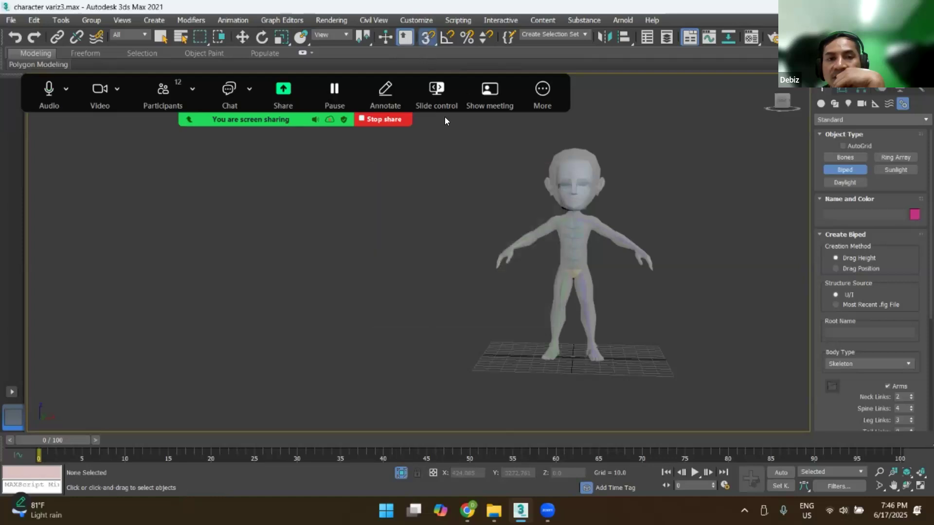
Step: Create two small trial Bipeds on the grid beside the character, undo both and reopen the snap settings
drag(494, 356, 527, 289)
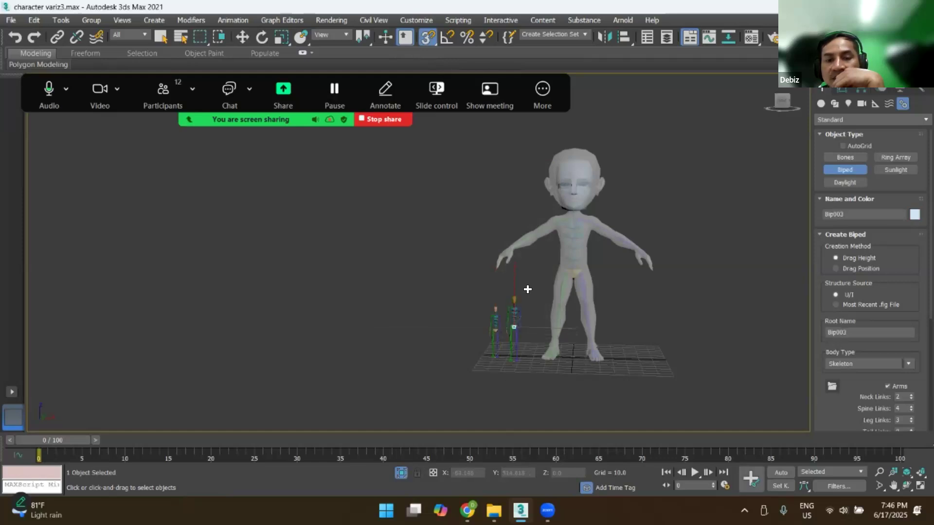
scroll(528, 289, up, 4)
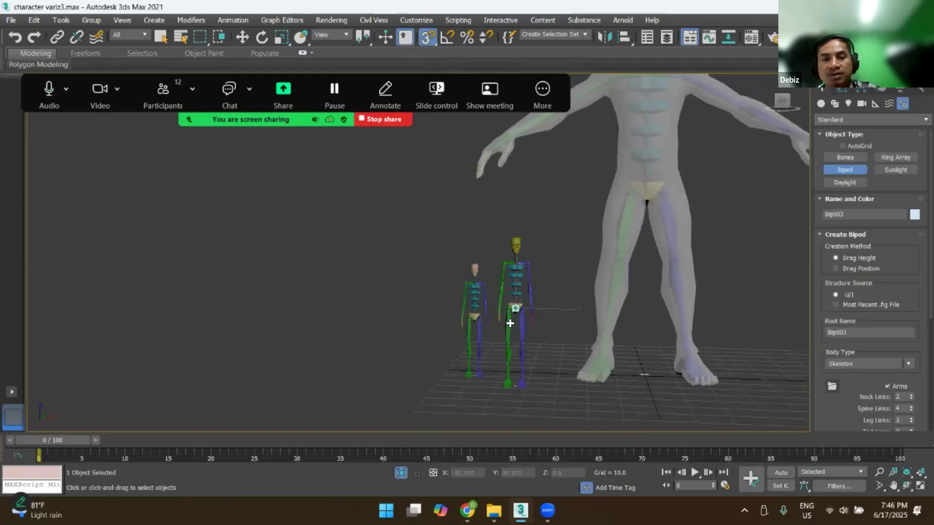
key(ctrl+z)
key(ctrl+z)
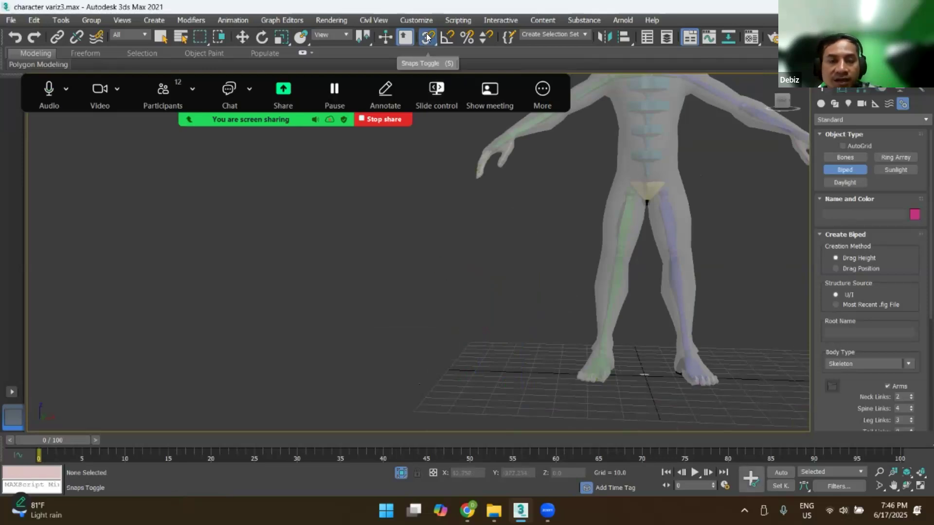
right_click(427, 38)
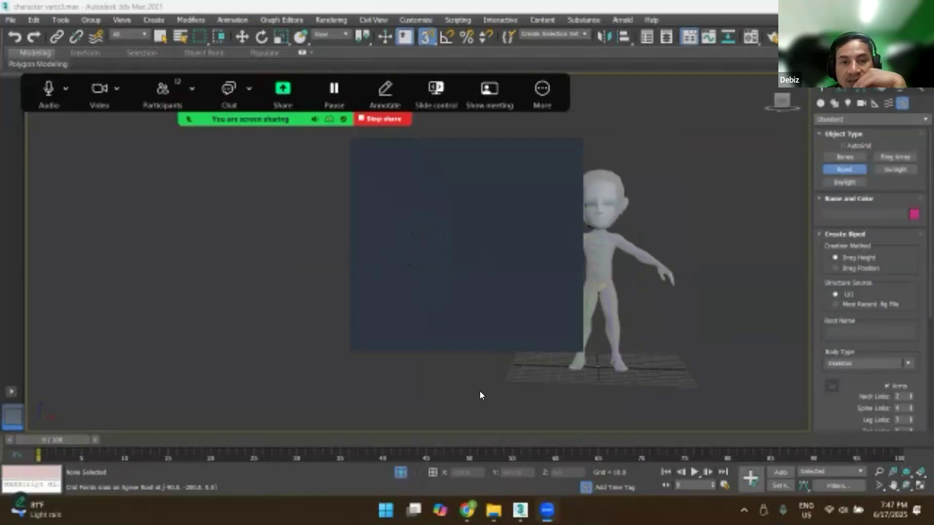
Step: Switch to the LMS attendance page in Chrome, edit the class attendance and mark the student in row 10 as H (present)
key(alt+Tab)
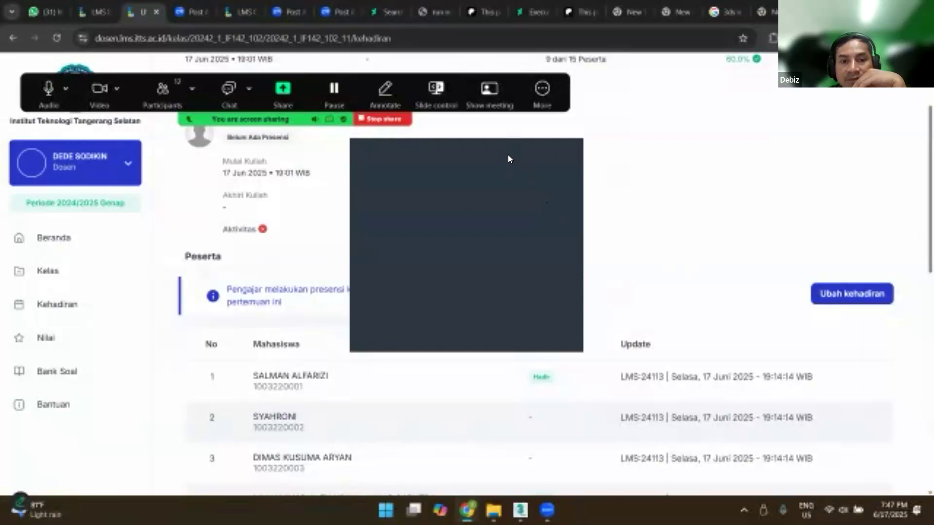
scroll(635, 309, down, 5)
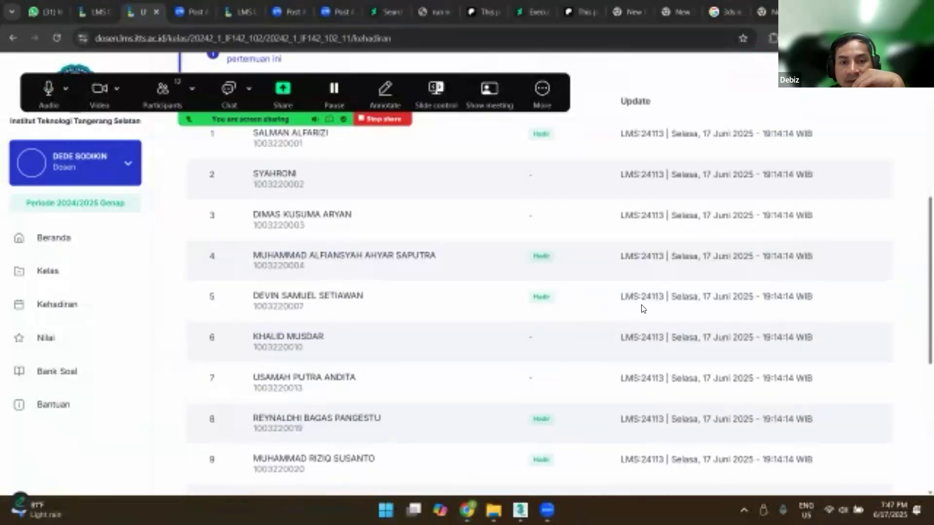
scroll(501, 348, down, 3)
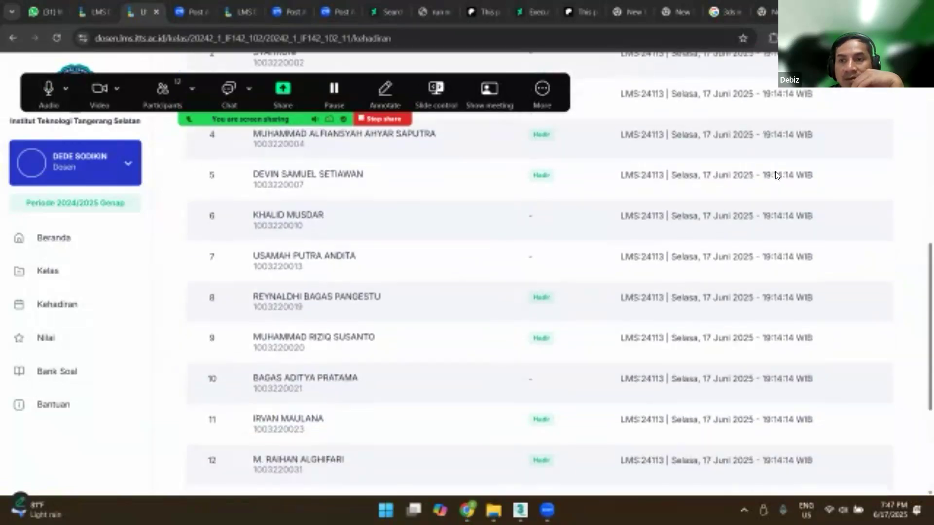
scroll(675, 253, up, 4)
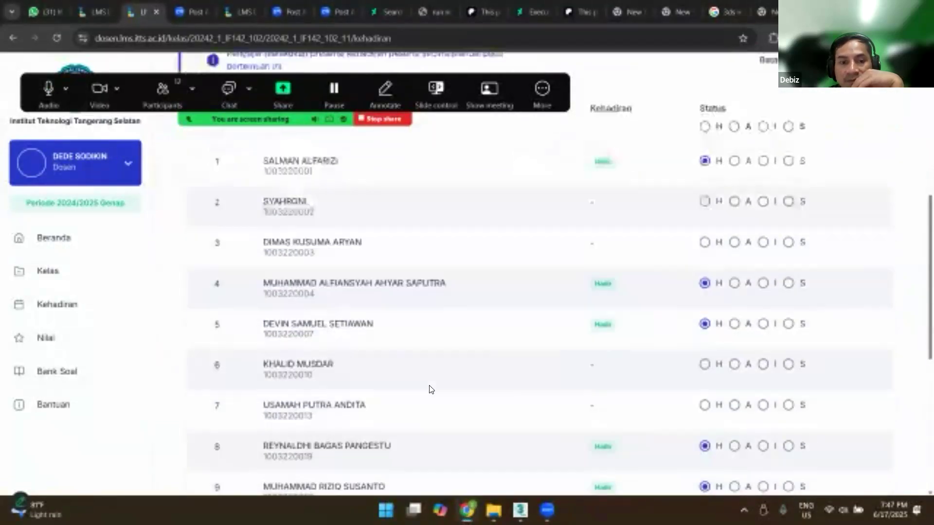
scroll(527, 407, down, 3)
click(704, 398)
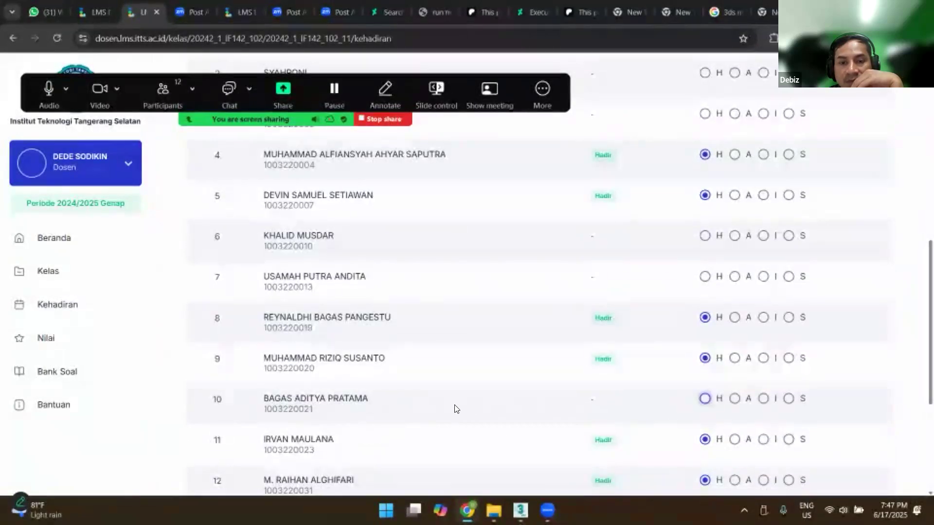
scroll(467, 302, down, 3)
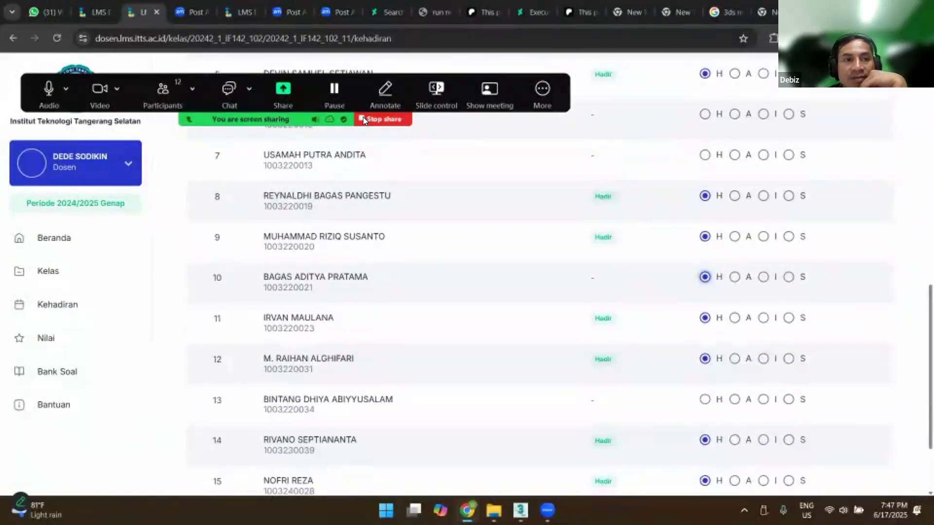
Step: Open the meeting's participant list and mark the students in rows 3 and 7 of the attendance list as H (present)
click(164, 92)
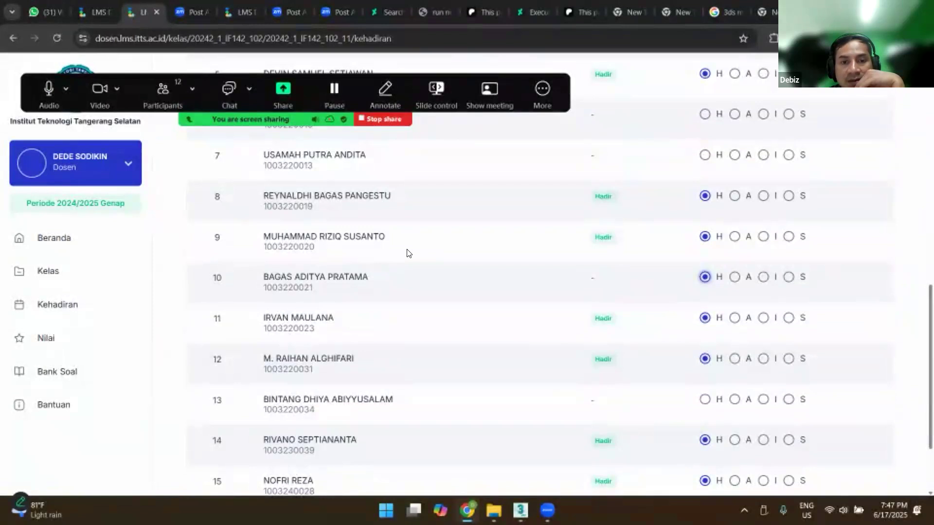
scroll(294, 317, down, 1)
scroll(293, 319, up, 4)
scroll(295, 319, up, 4)
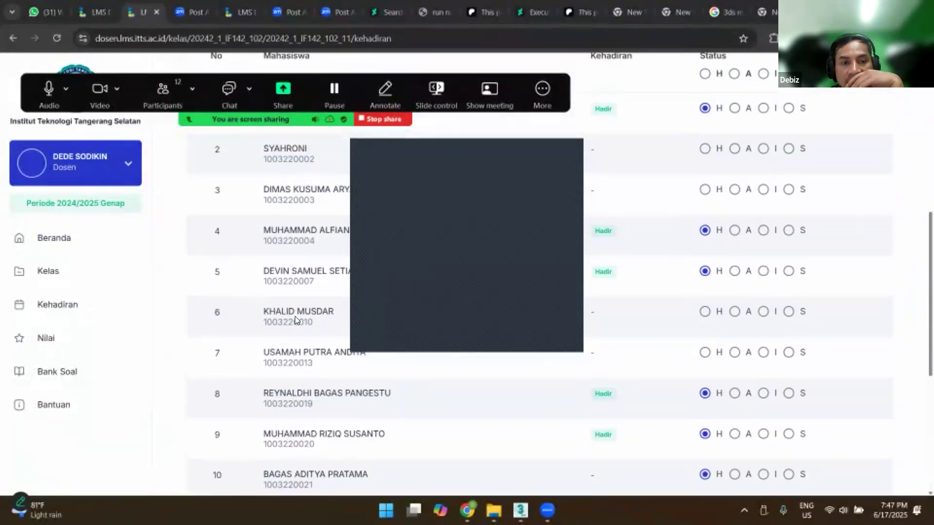
scroll(295, 318, down, 1)
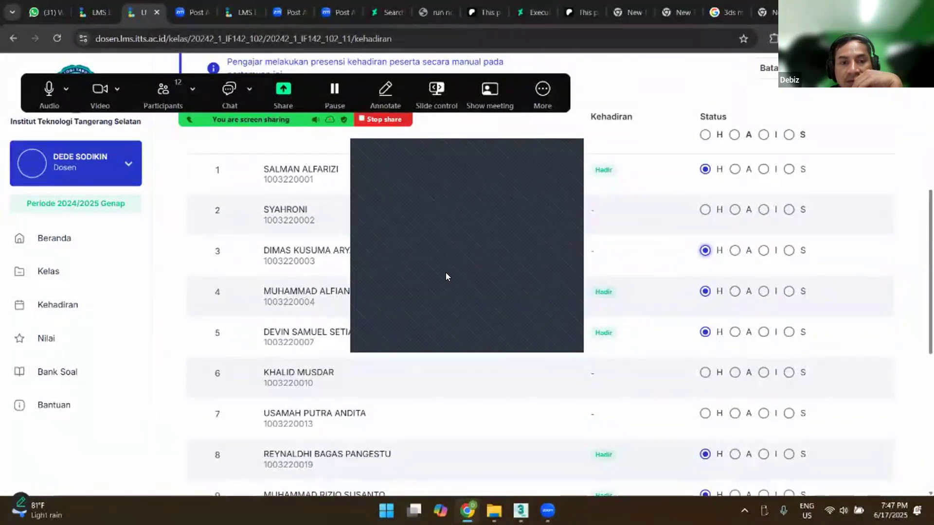
click(705, 413)
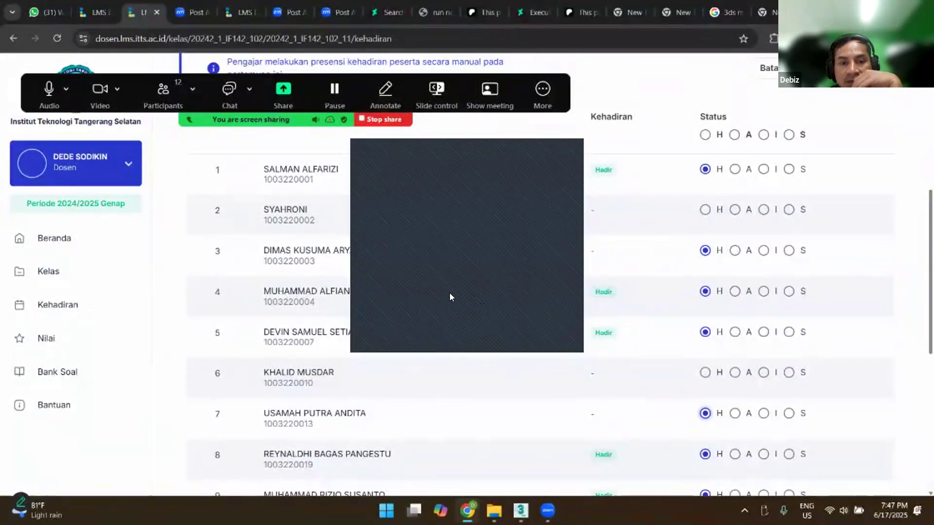
Step: Check the remaining attendance rows against the participant list and return to the start of the student list
scroll(309, 369, down, 1)
scroll(311, 373, down, 3)
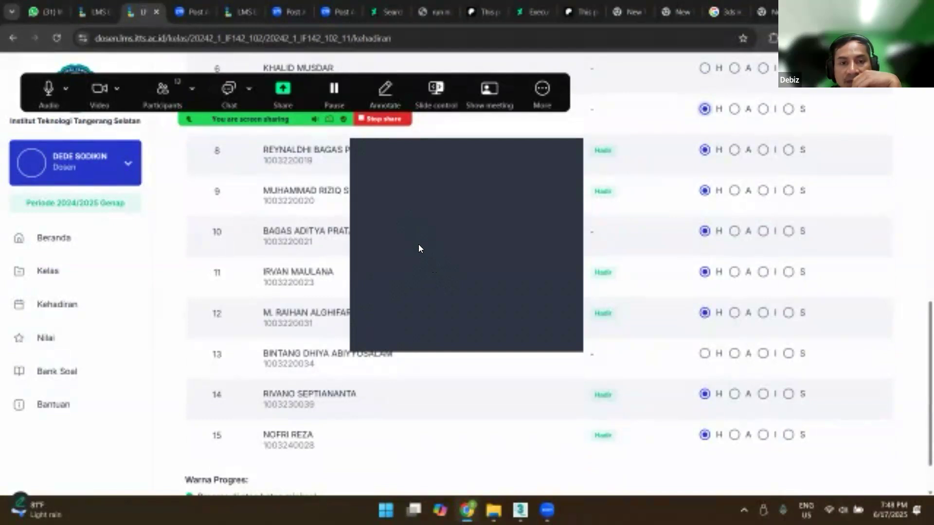
scroll(325, 294, up, 6)
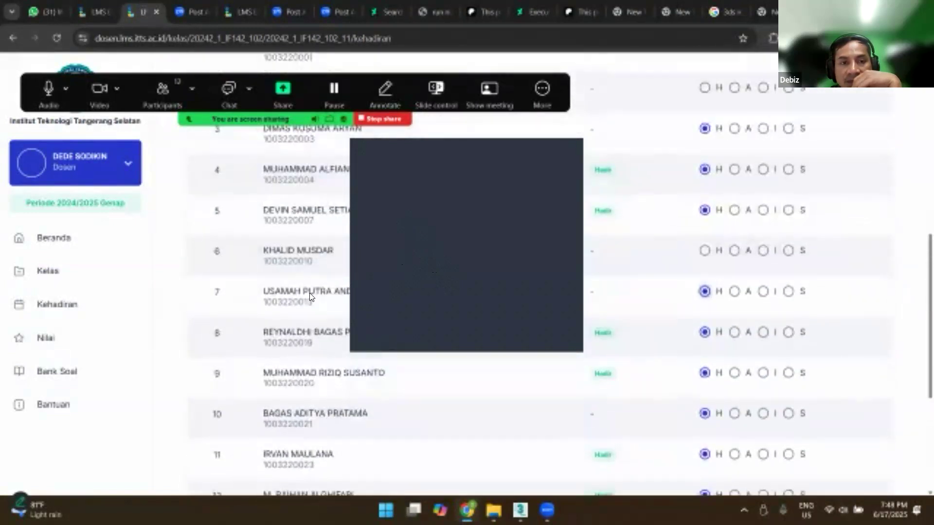
scroll(311, 294, up, 3)
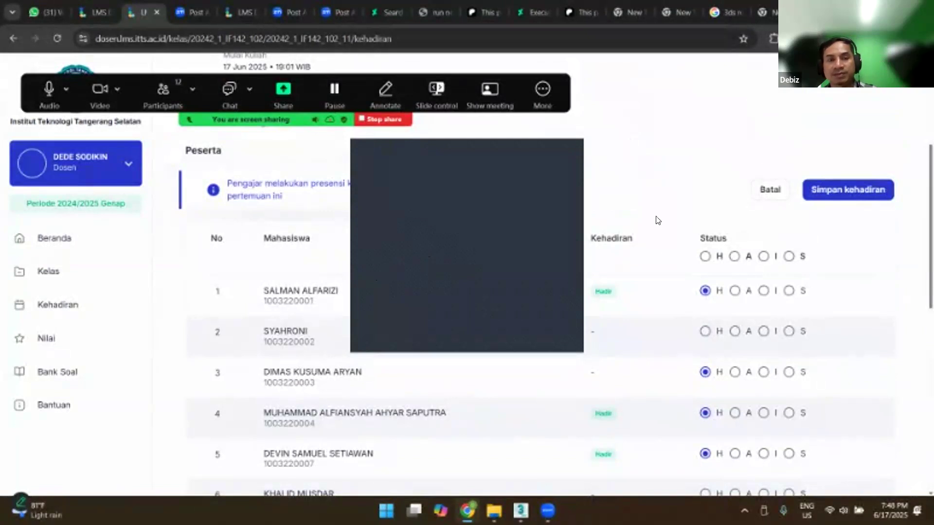
Step: Save the edited class attendance in the LMS and switch back to 3ds Max
click(846, 190)
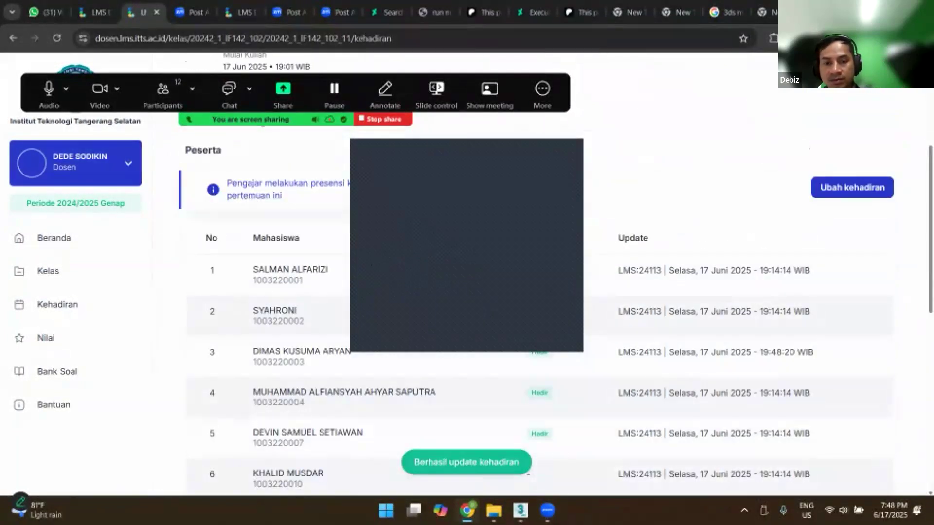
click(519, 508)
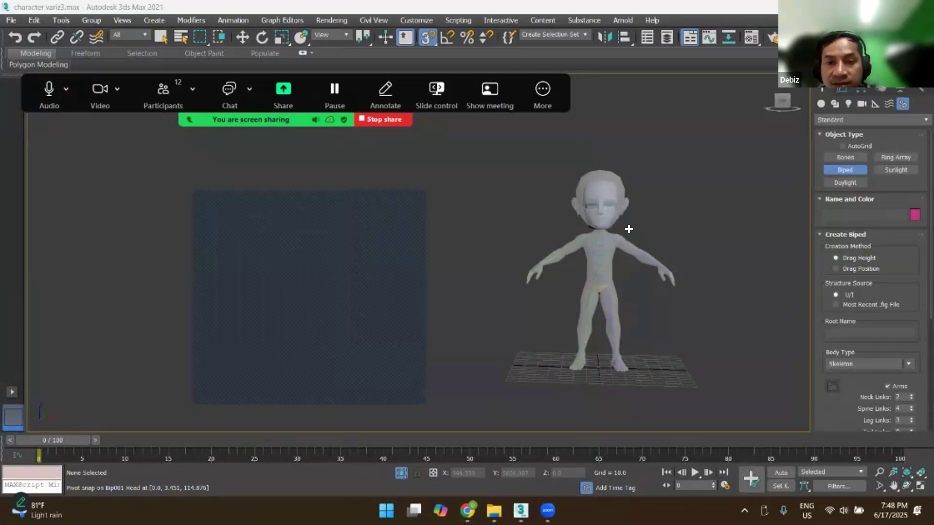
Step: Select all the Biped bones inside the character together and hide them, leaving only the frozen character mesh
scroll(619, 232, up, 3)
scroll(605, 316, down, 1)
middle_drag(619, 288, 650, 271)
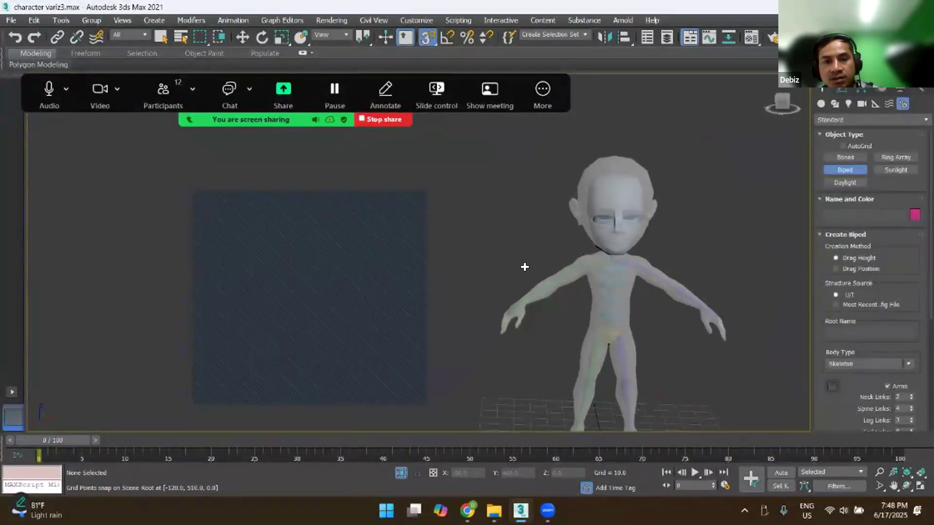
alt+middle_drag(454, 217, 535, 256)
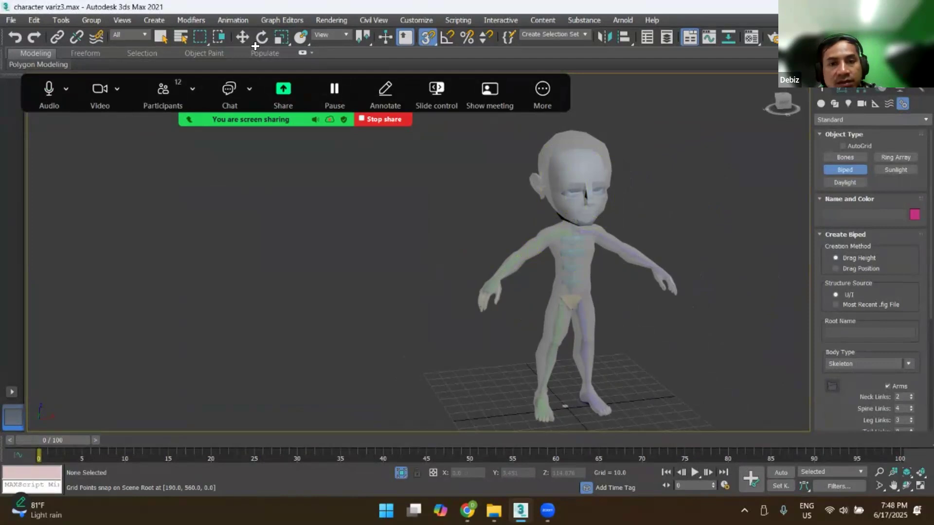
key(w)
click(578, 192)
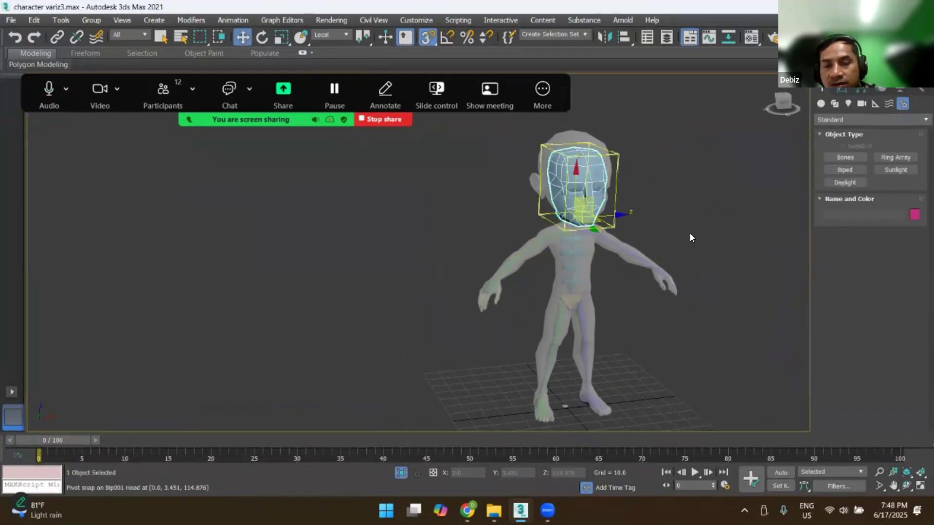
click(653, 219)
drag(681, 136, 473, 404)
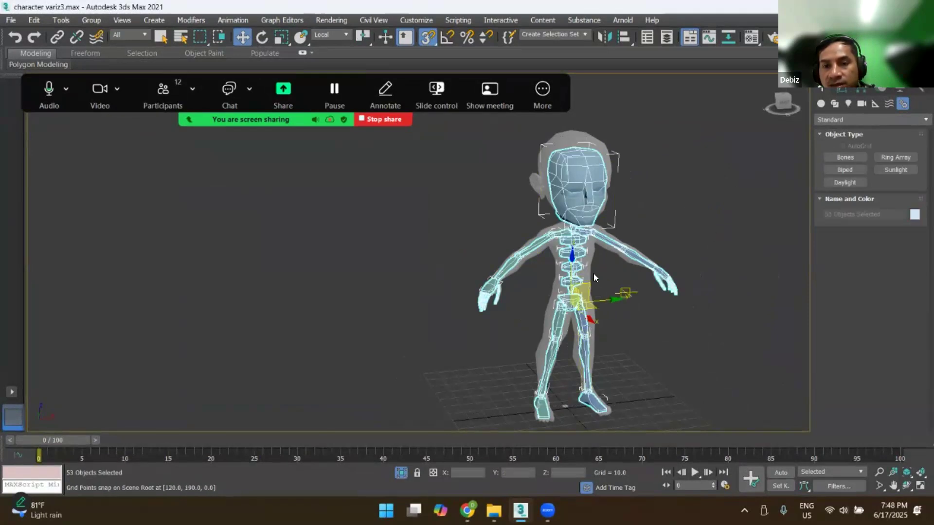
right_click(590, 272)
click(619, 222)
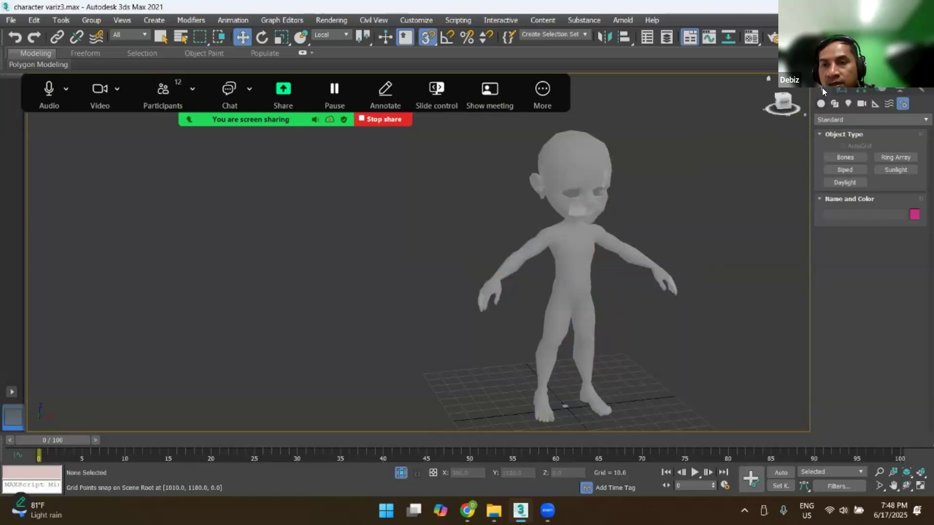
click(843, 170)
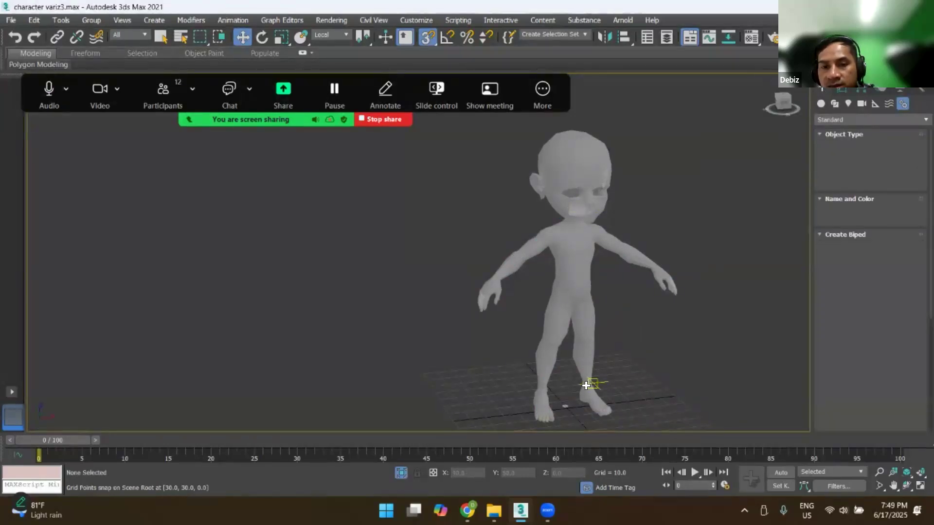
middle_drag(585, 332, 545, 296)
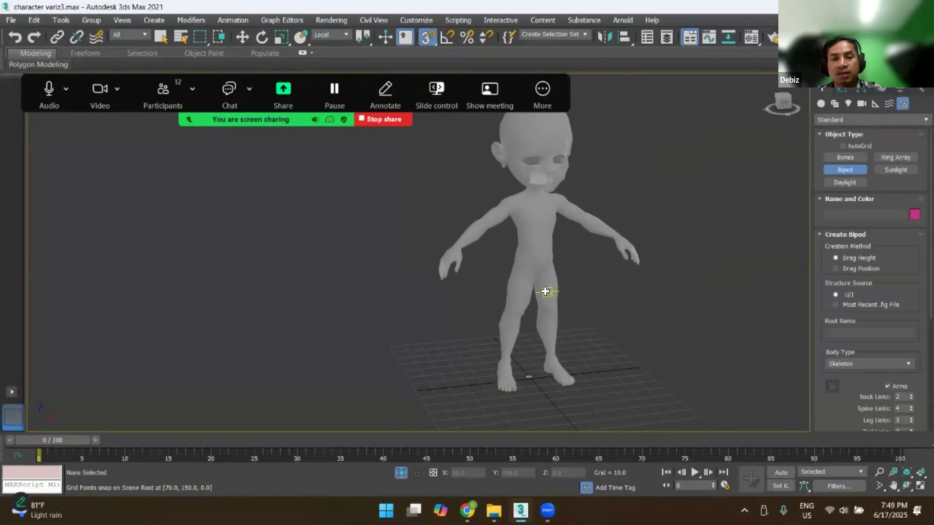
scroll(553, 354, down, 5)
scroll(554, 344, up, 1)
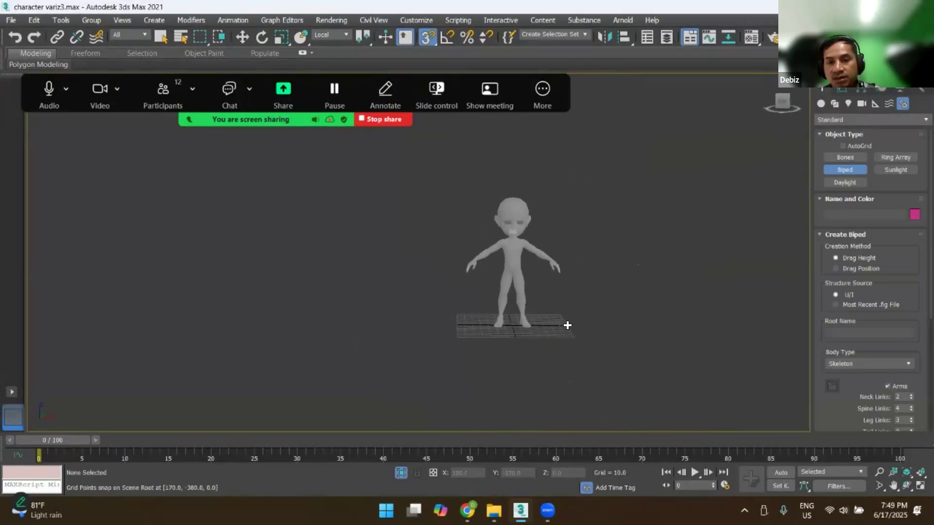
scroll(509, 308, up, 4)
middle_drag(525, 336, 570, 405)
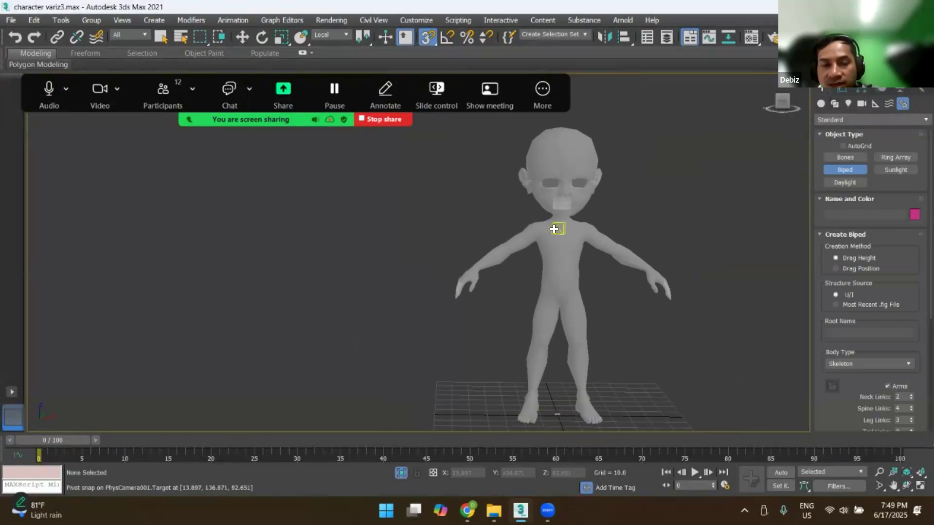
right_click(601, 225)
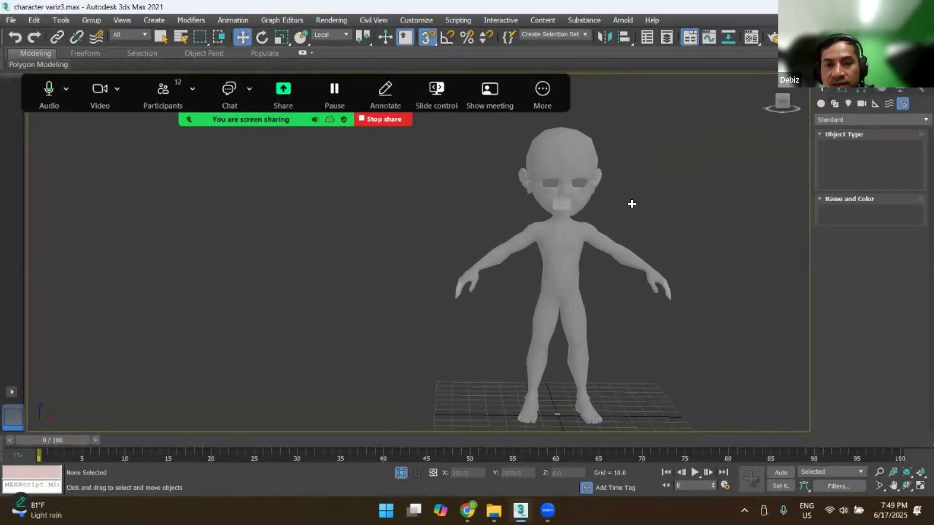
Step: Unfreeze all objects and turn off See-Through in the character mesh's object properties
right_click(628, 204)
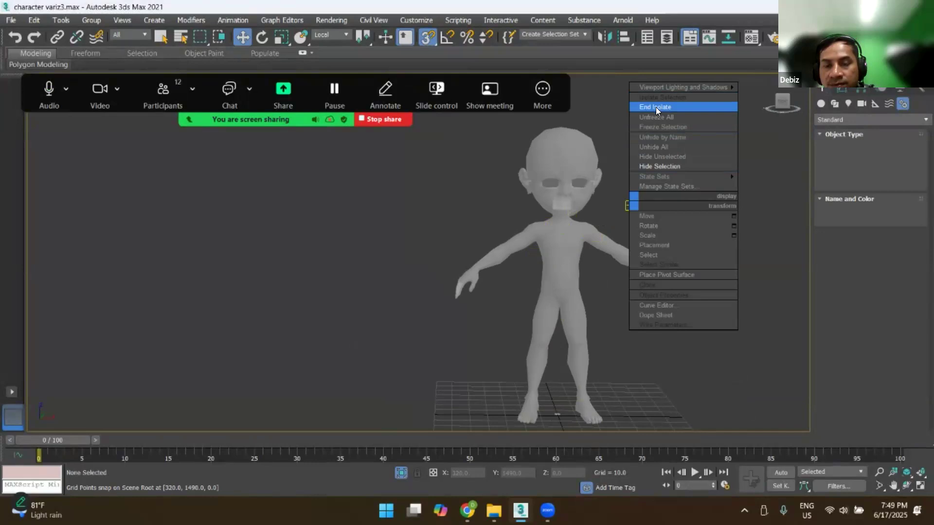
right_click(568, 238)
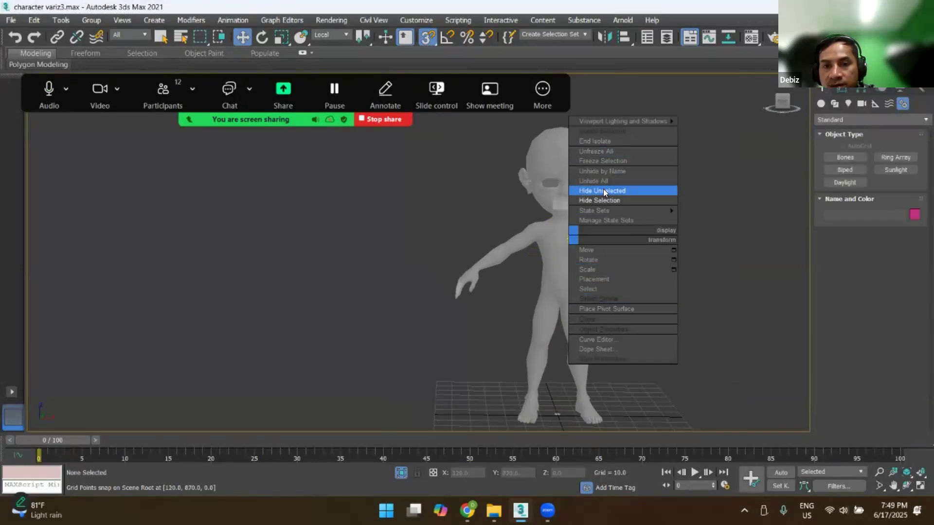
click(602, 153)
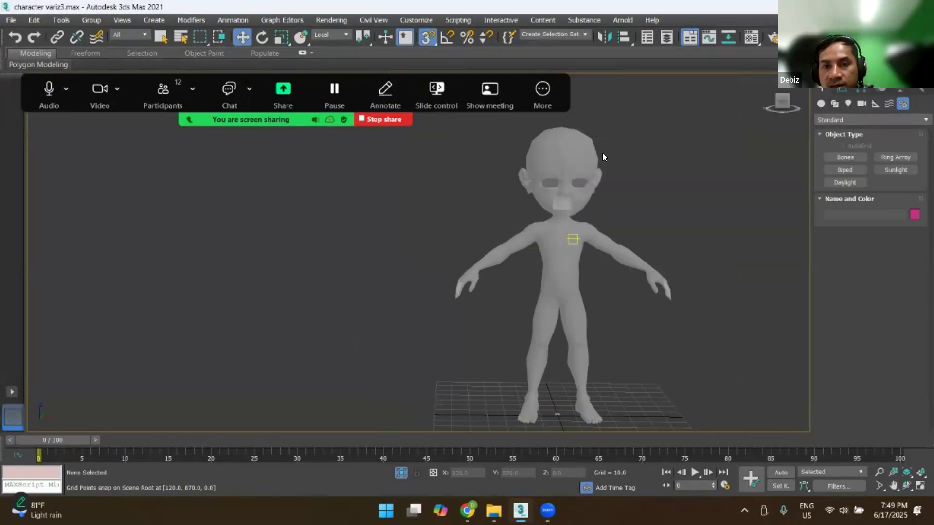
click(579, 229)
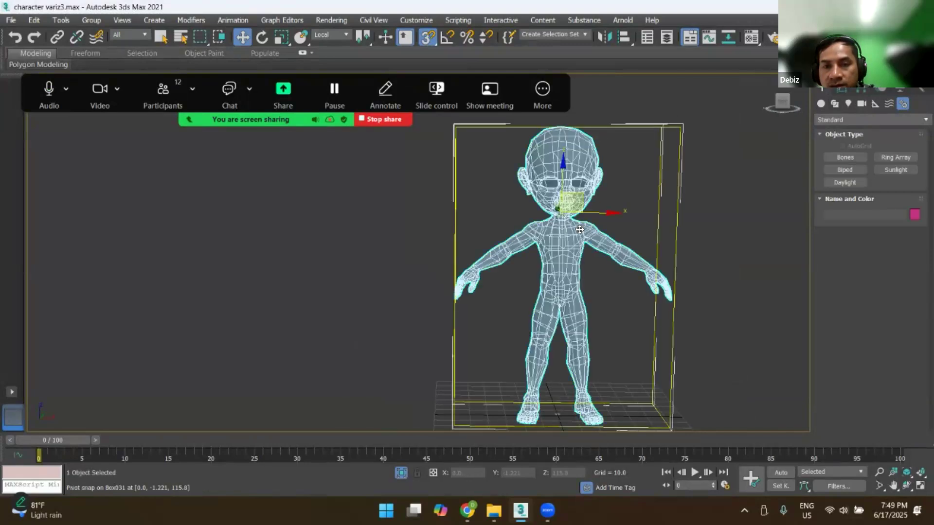
right_click(580, 229)
click(601, 321)
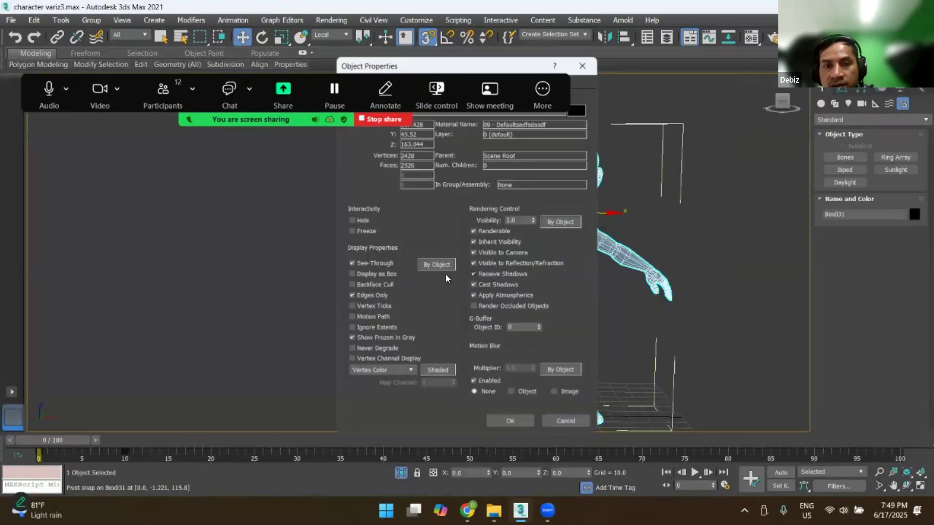
click(510, 421)
click(703, 257)
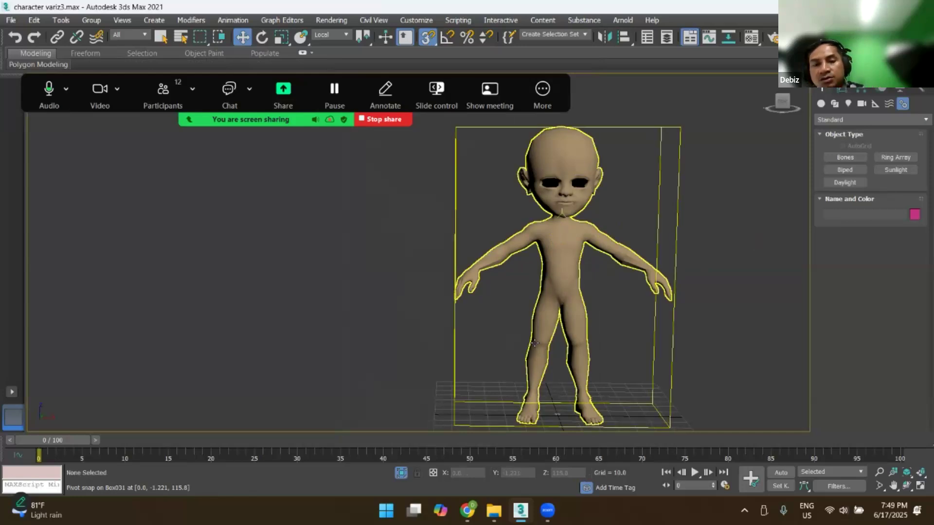
Step: Turn on Freeze and See-Through in the character mesh's object properties
click(575, 193)
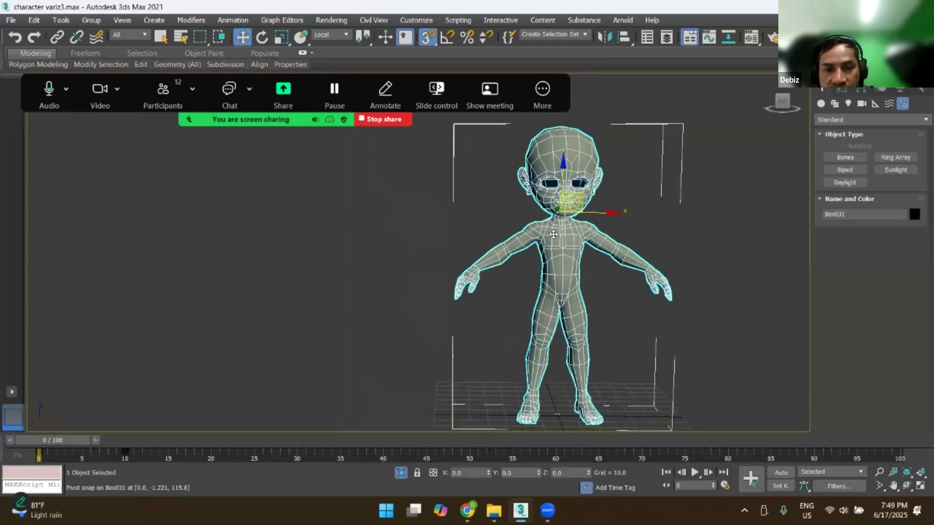
right_click(557, 221)
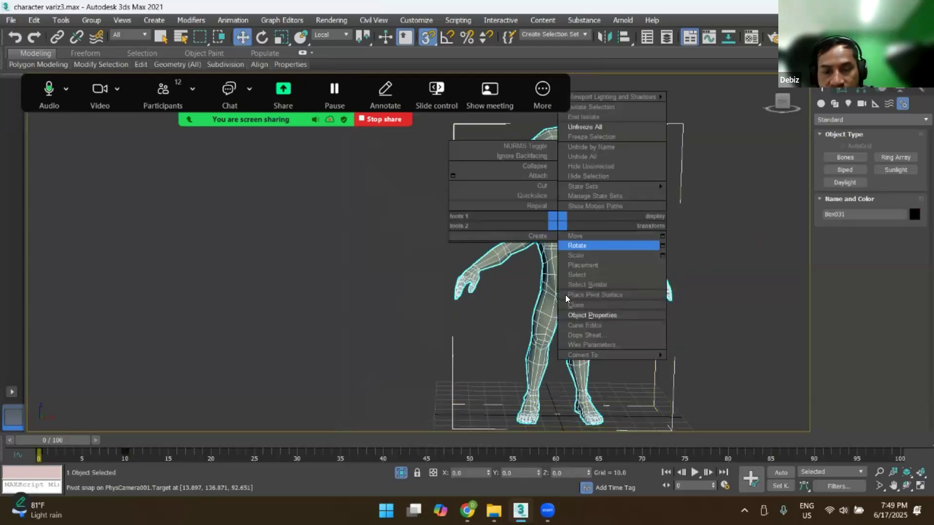
click(586, 316)
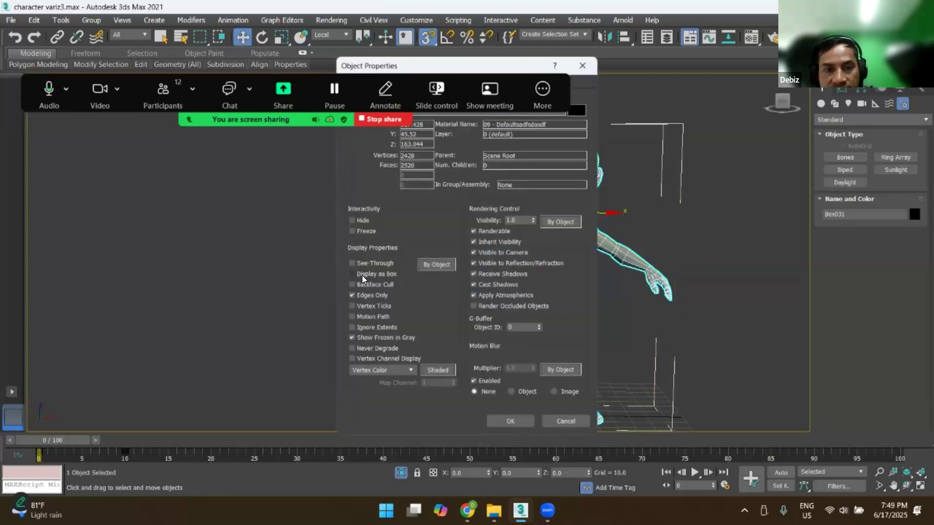
click(363, 232)
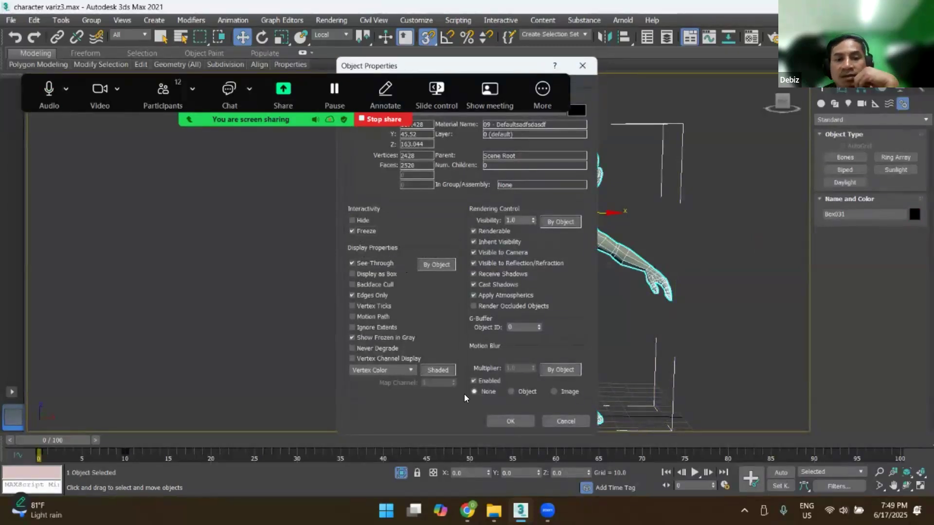
click(519, 418)
click(590, 307)
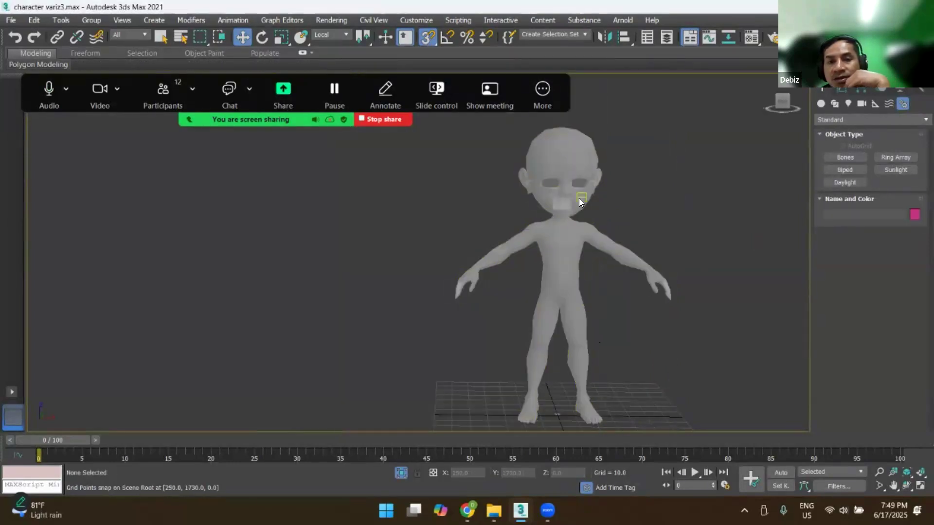
Step: Create a Biped from the grid centre between the character's feet, reaching up to about the character's mouth
click(837, 169)
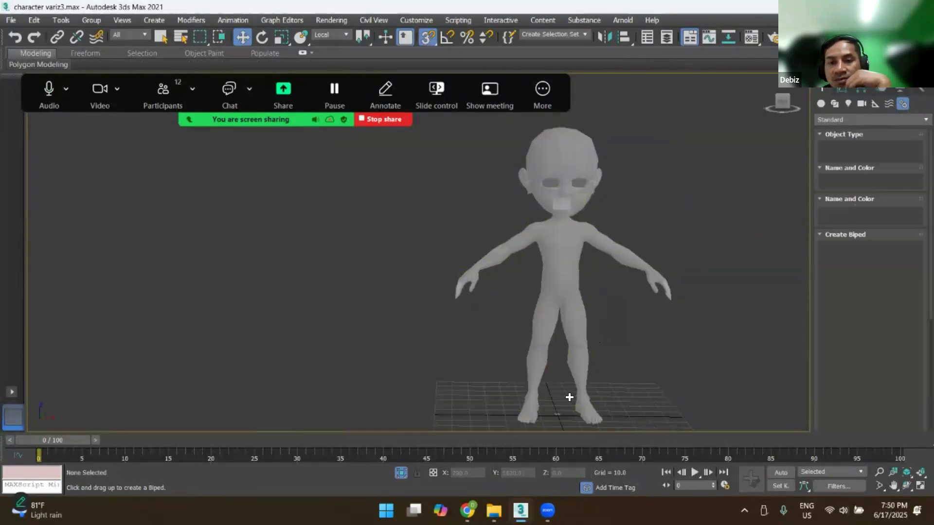
drag(558, 414, 585, 190)
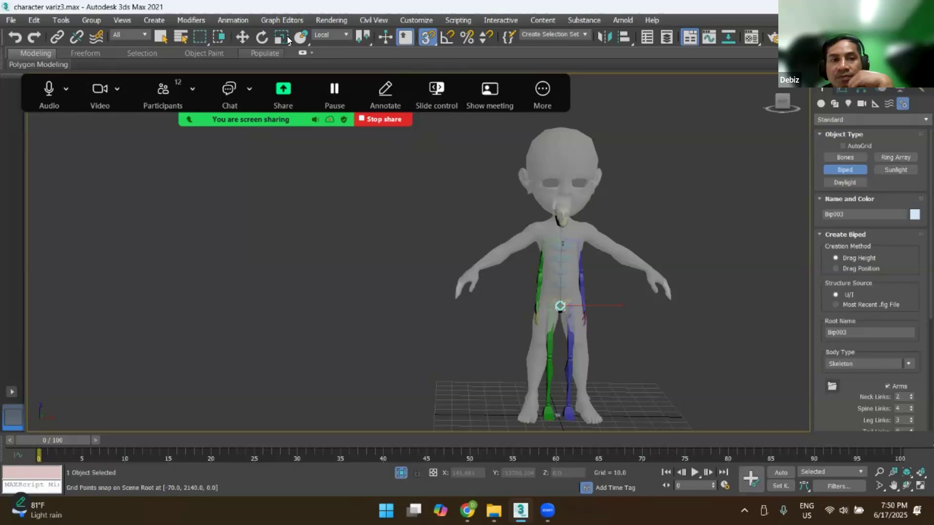
Step: Rotate the new Biped's right thigh outward by about 10 degrees to follow the character's leg
scroll(532, 355, up, 5)
middle_drag(608, 253, 647, 207)
scroll(608, 247, down, 2)
click(603, 239)
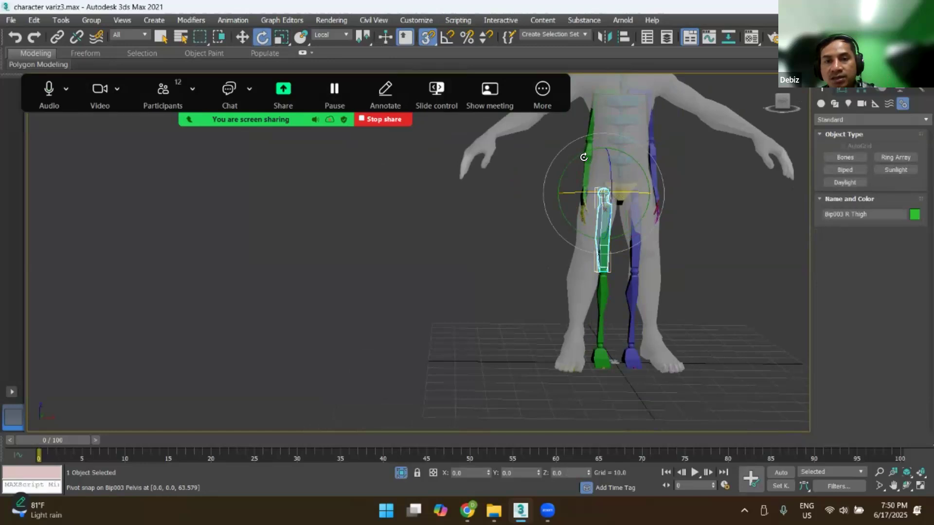
drag(573, 161, 583, 160)
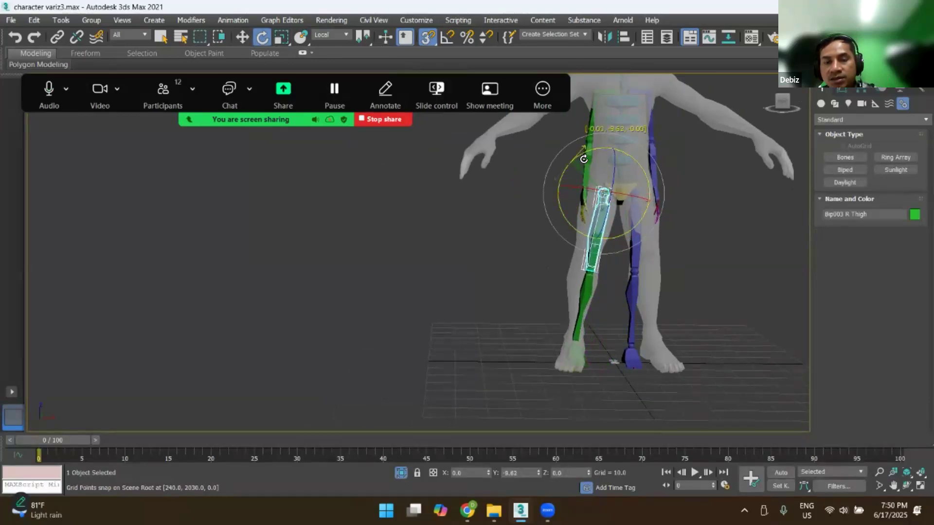
Step: Turn off 3D snapping, adjust the right thigh's rotation slightly and compare it with the mesh from the side
scroll(601, 263, up, 5)
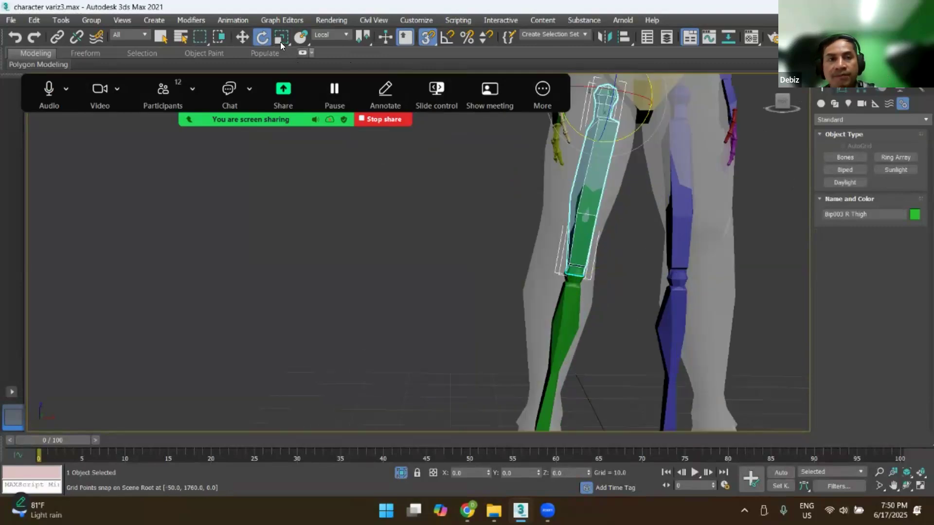
click(429, 38)
alt+middle_drag(559, 187, 606, 182)
drag(627, 111, 626, 116)
scroll(625, 218, down, 3)
alt+middle_drag(632, 241, 627, 215)
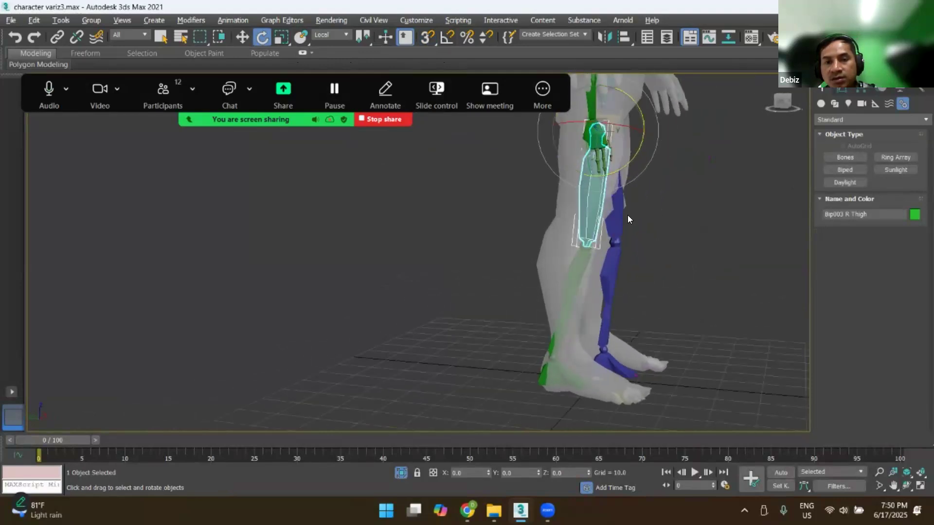
alt+middle_drag(553, 211, 580, 209)
scroll(585, 223, up, 5)
alt+middle_drag(632, 243, 643, 187)
scroll(637, 192, down, 5)
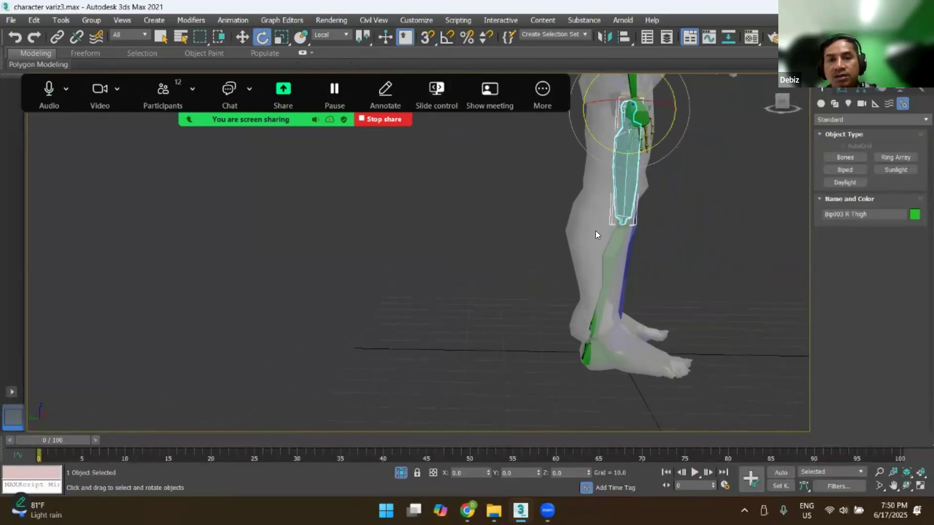
Step: Undo the right thigh's rotations and open the Biped's motion parameters
click(286, 41)
middle_drag(648, 119, 665, 197)
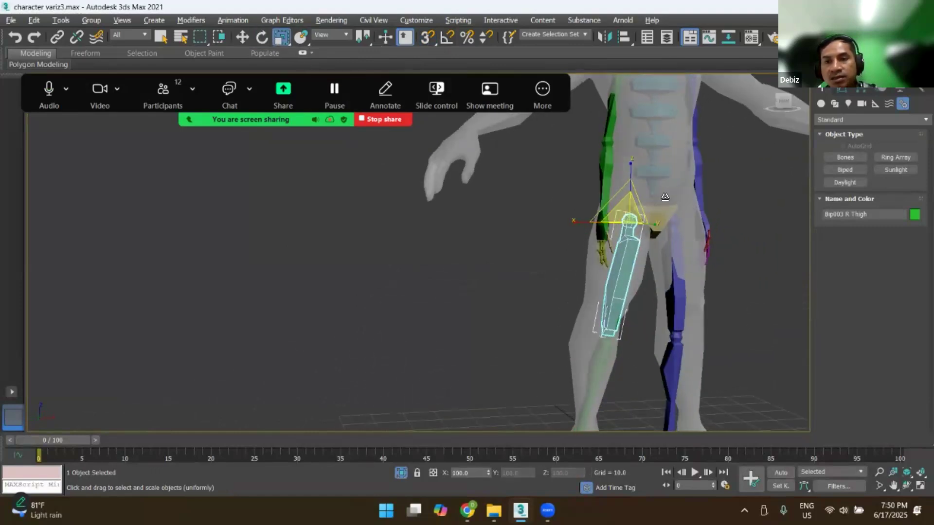
click(878, 89)
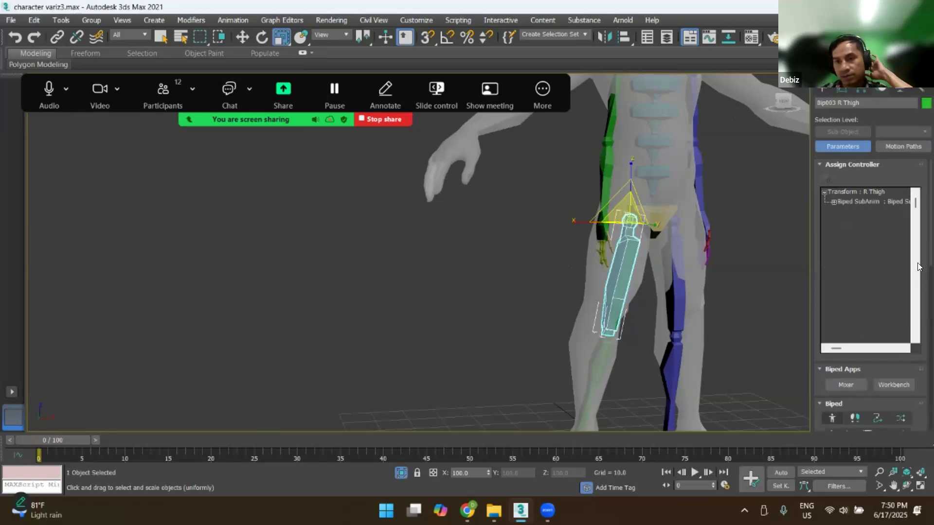
click(821, 90)
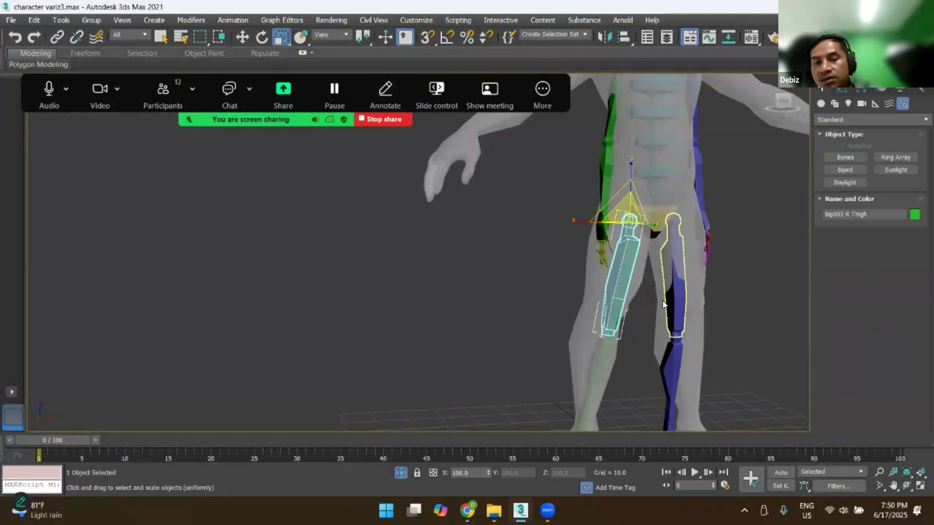
key(ctrl+z)
key(ctrl+z)
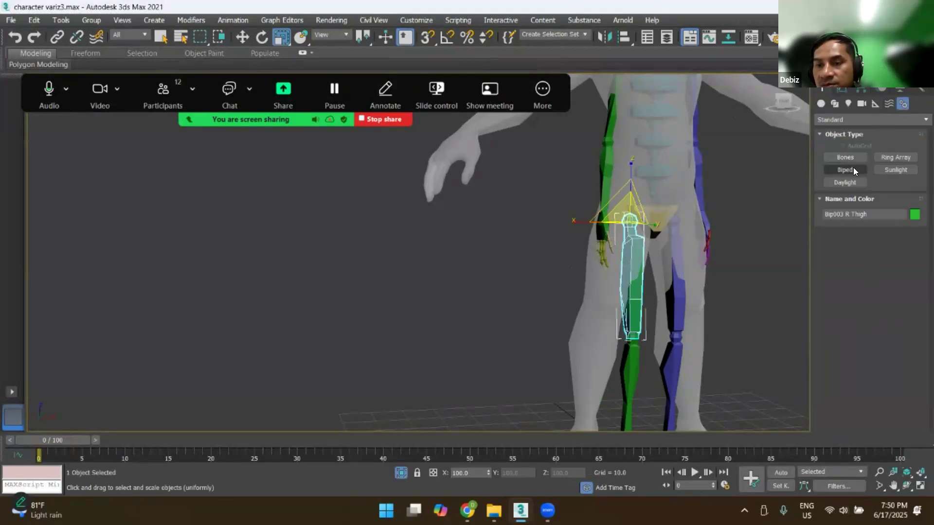
click(878, 86)
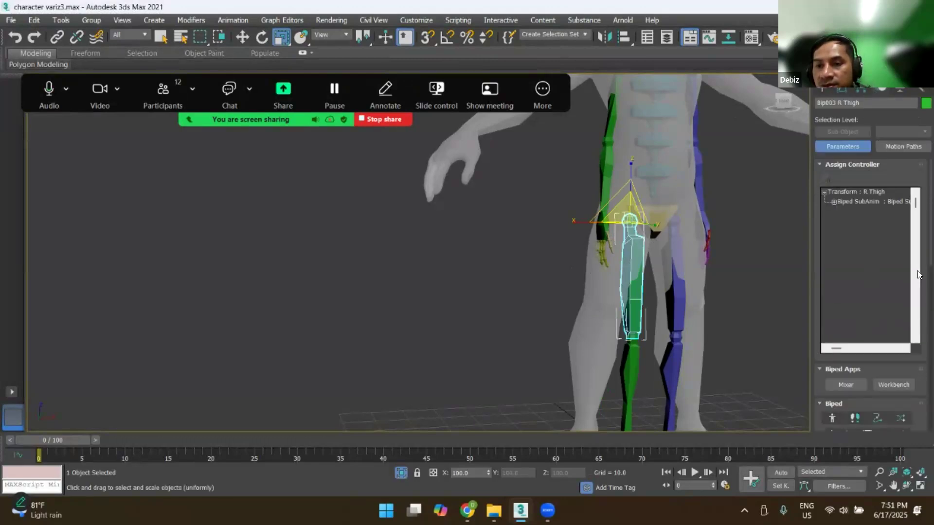
Step: Turn on Figure Mode for the Biped and scale the right thigh along its length to match the character's upper leg
scroll(917, 248, down, 5)
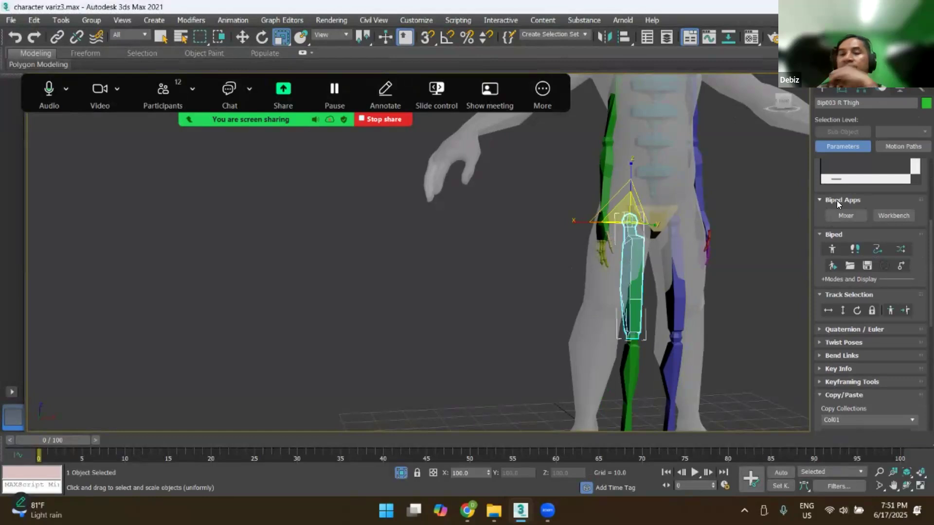
click(831, 250)
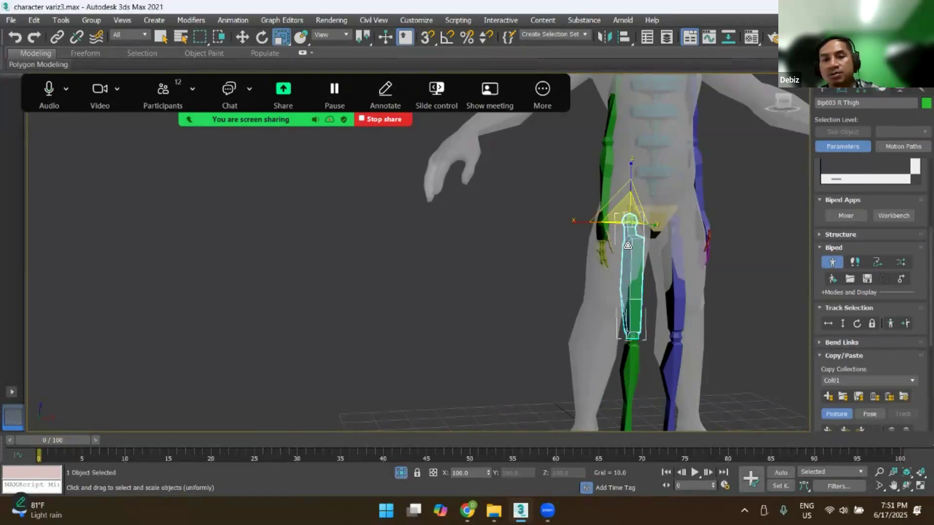
scroll(598, 236, up, 3)
drag(576, 213, 592, 208)
alt+middle_drag(653, 287, 636, 279)
scroll(636, 279, down, 4)
alt+middle_drag(655, 335, 640, 332)
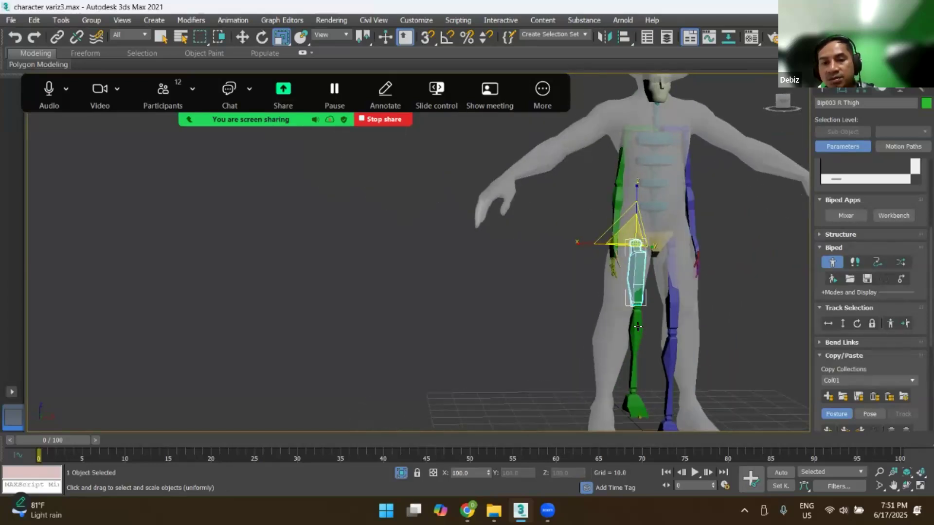
Step: Scale the Biped's right calf along its length so the foot comes close to the character's foot height
click(638, 326)
drag(601, 306, 567, 310)
middle_drag(605, 274, 610, 169)
mouse_move(661, 288)
alt+middle_down()
mouse_move(637, 287)
mouse_move(651, 287)
alt+middle_up()
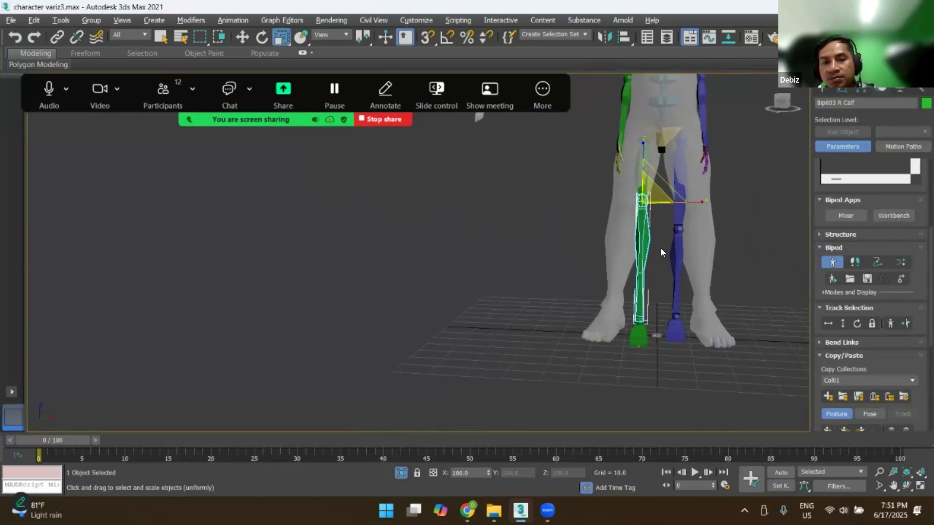
drag(704, 200, 695, 199)
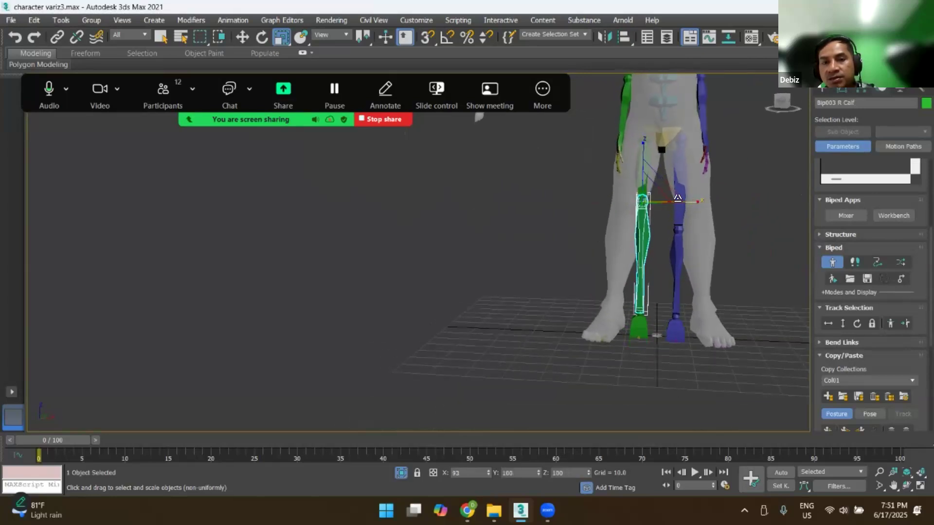
Step: Rotate the Biped's right thigh outward so the whole leg runs inside the character's leg
click(268, 37)
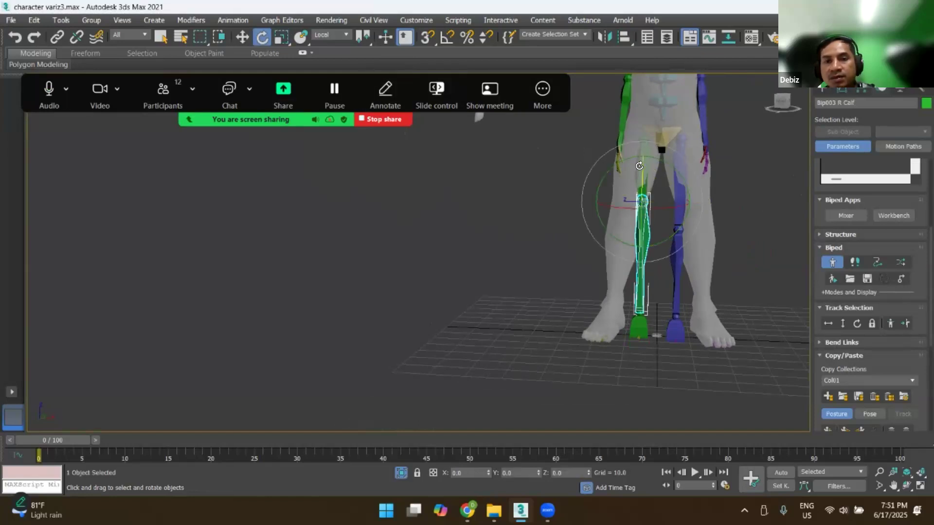
click(643, 169)
click(643, 169)
drag(680, 168, 664, 186)
alt+middle_drag(686, 227, 659, 231)
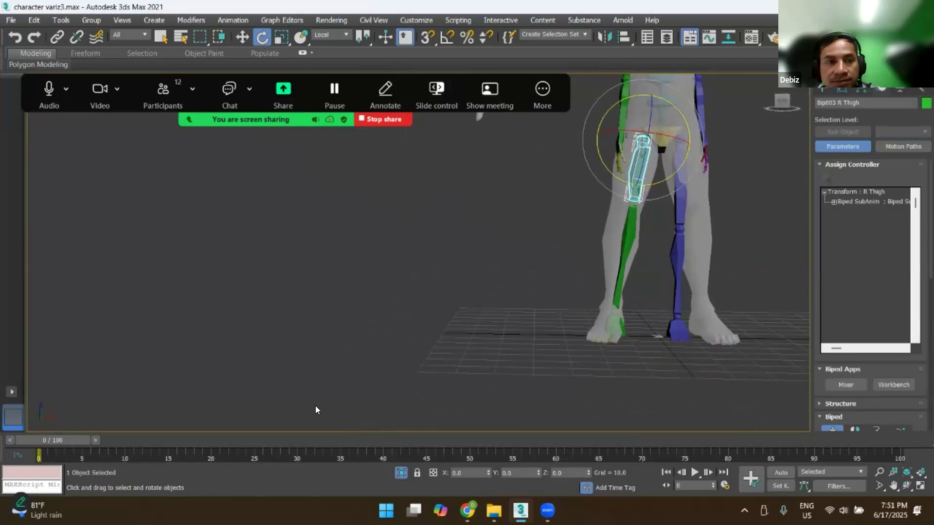
Step: Select the Biped's entire right leg and create a new copy collection for it
double_click(639, 162)
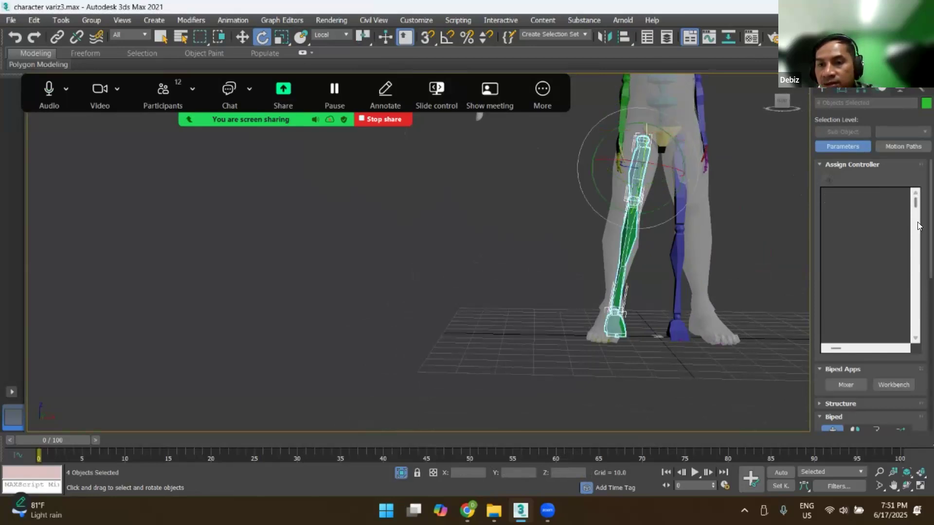
scroll(918, 225, down, 5)
click(640, 154)
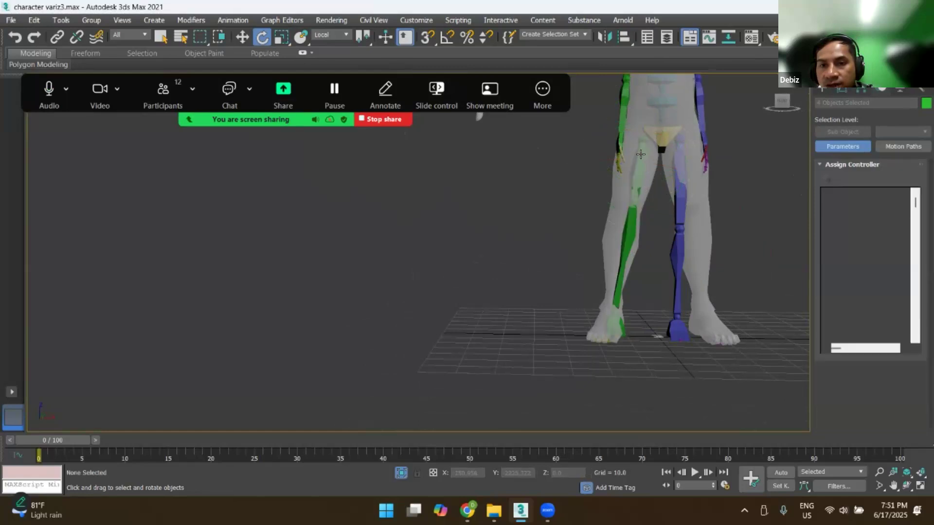
double_click(638, 153)
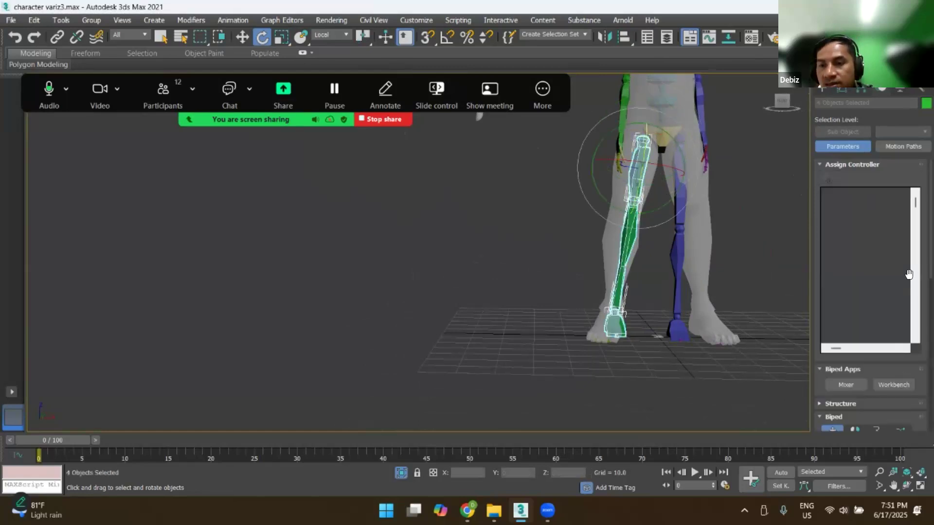
scroll(909, 273, down, 5)
scroll(917, 354, down, 2)
click(828, 278)
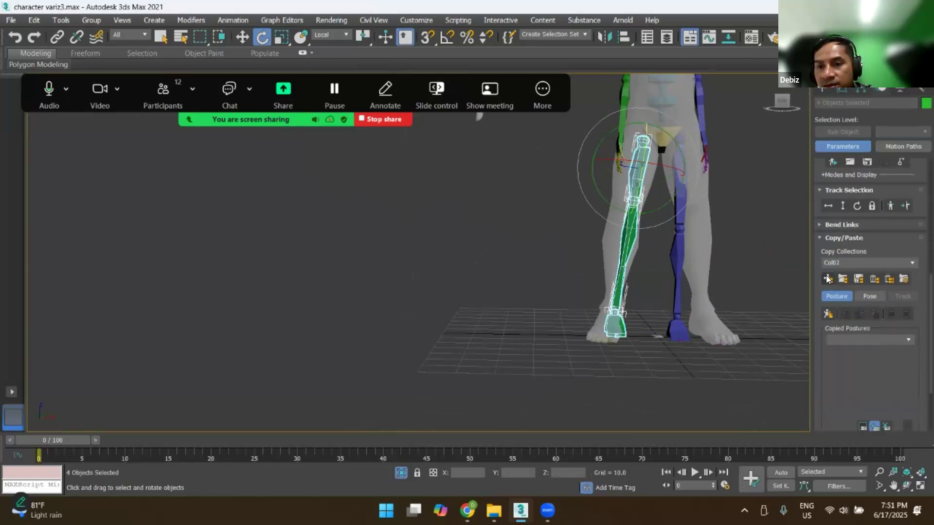
click(828, 278)
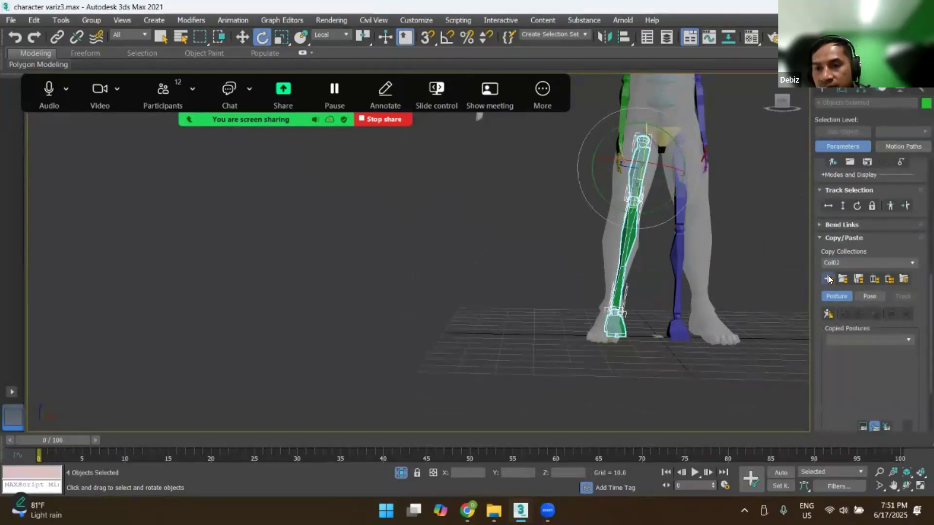
Step: Copy the right leg's posture and paste it onto the opposite leg with Paste Posture Opposite
click(828, 315)
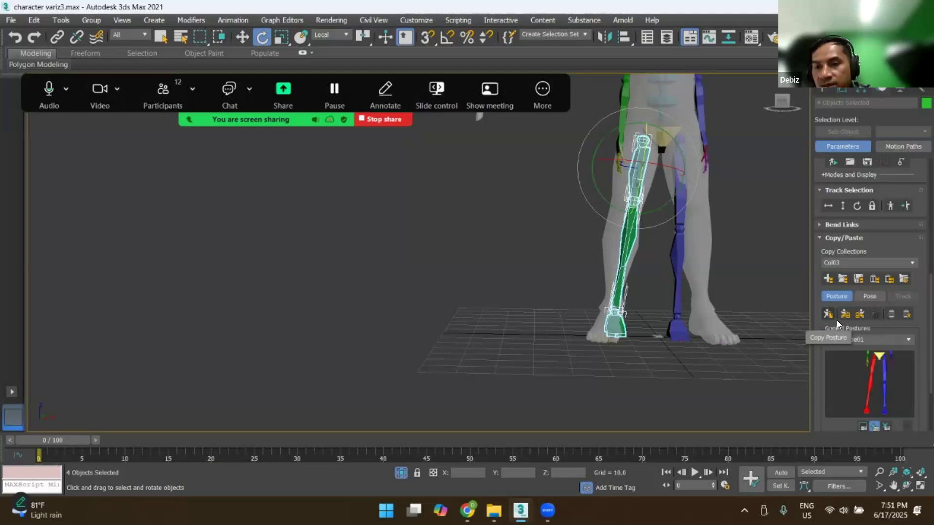
click(859, 315)
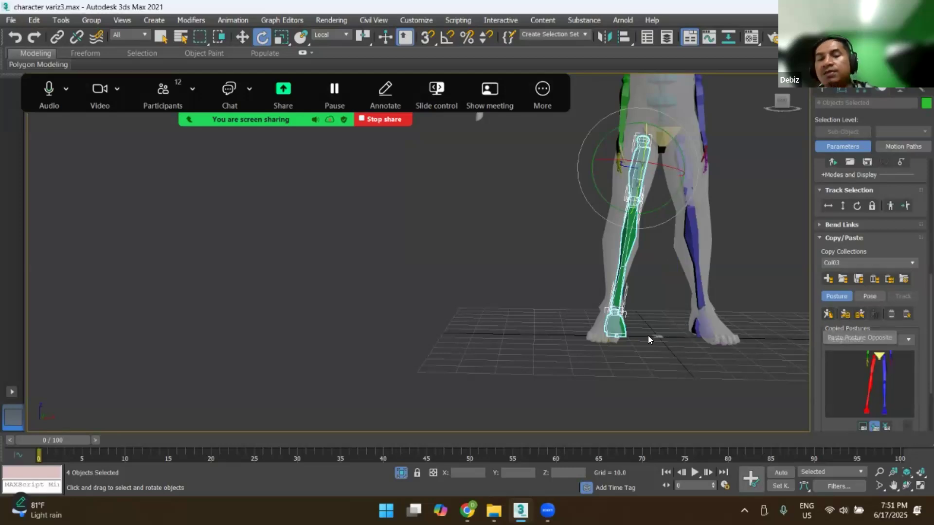
scroll(701, 278, down, 3)
click(701, 253)
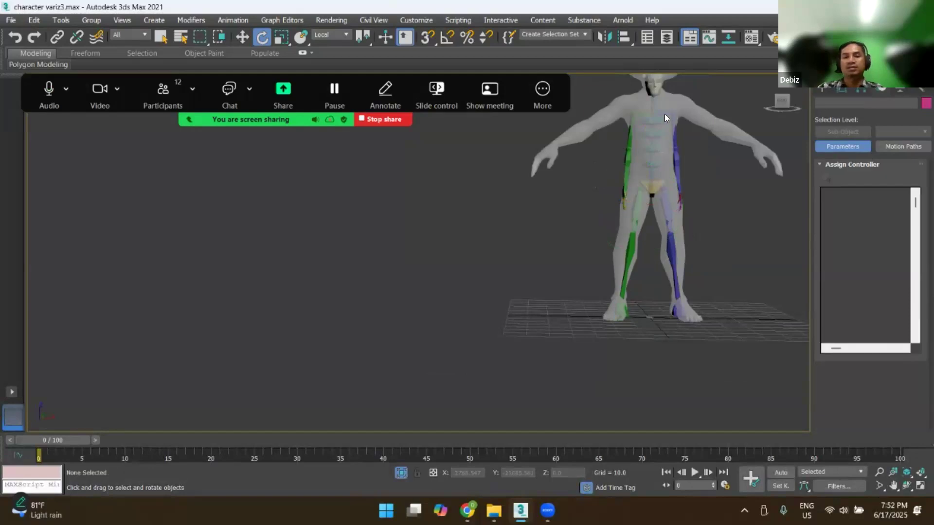
scroll(664, 113, up, 1)
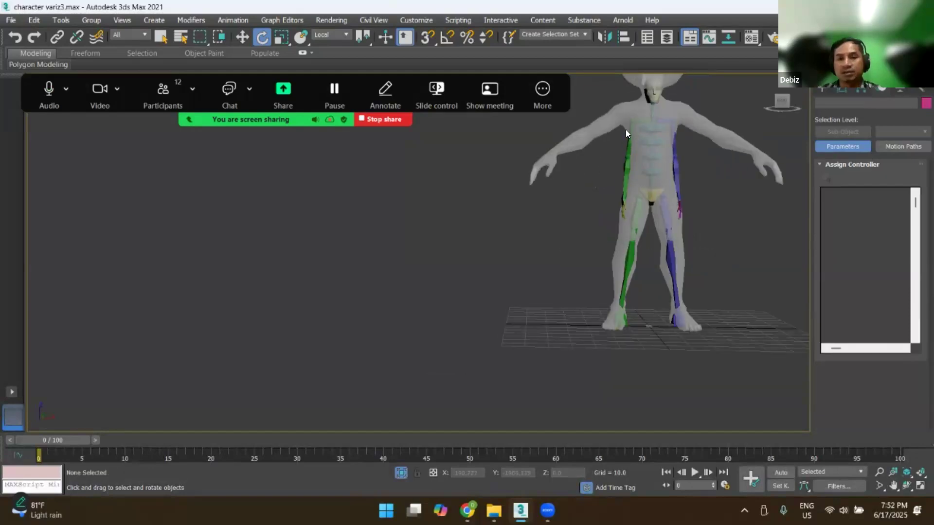
Step: Rotate the Biped's right arm from the shoulder outward and up to follow the character's arm
click(652, 119)
drag(666, 95, 689, 148)
click(702, 176)
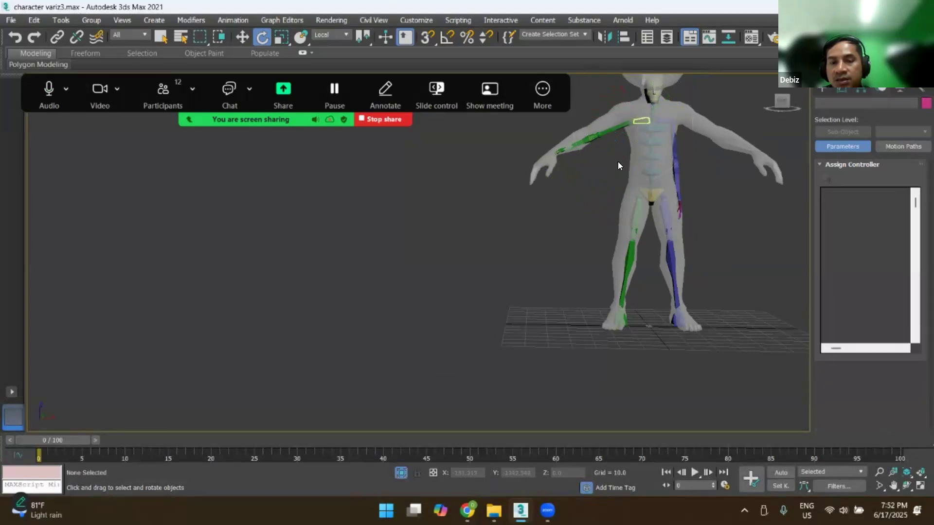
Step: Select the whole right arm from the clavicle, copy its posture and paste it onto the opposite arm
double_click(642, 119)
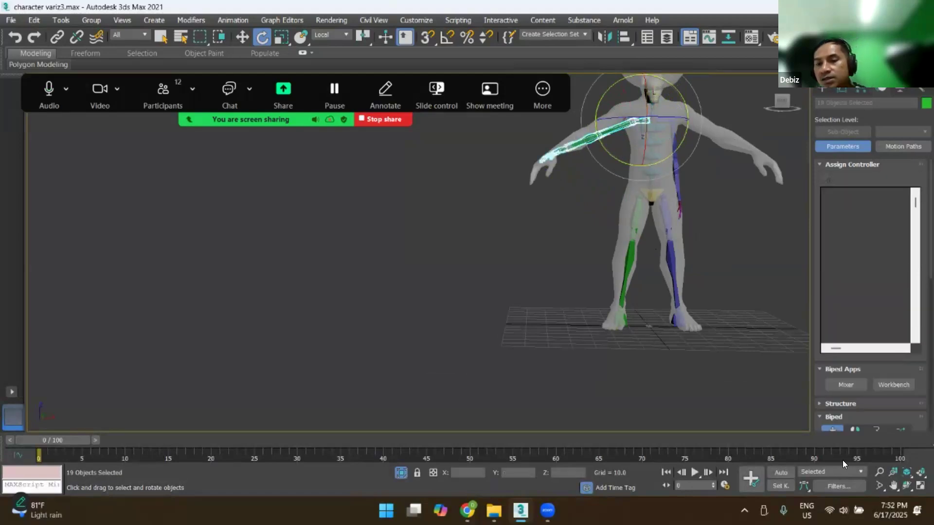
scroll(876, 330, down, 4)
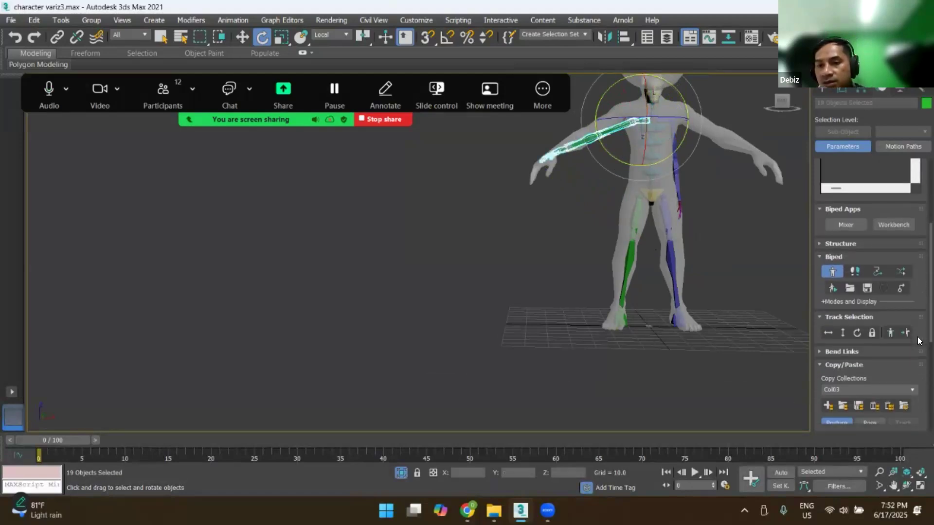
click(829, 423)
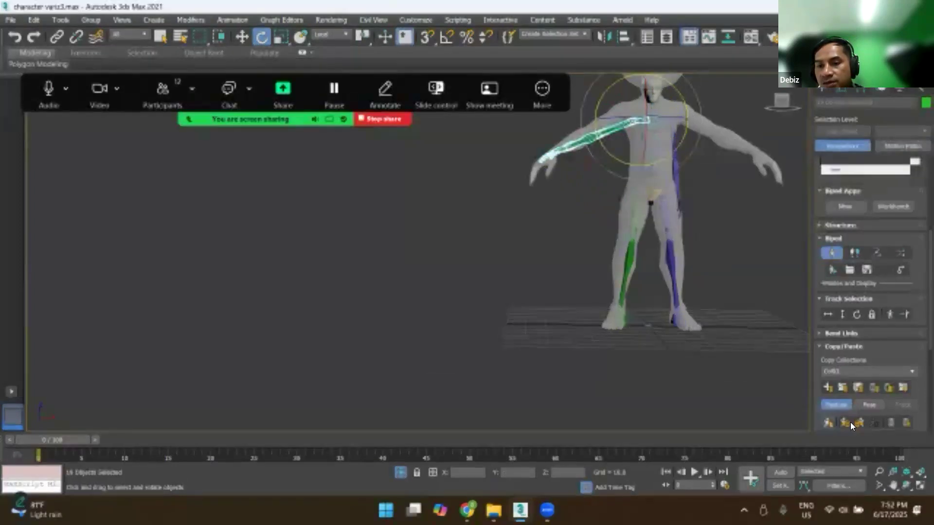
click(859, 422)
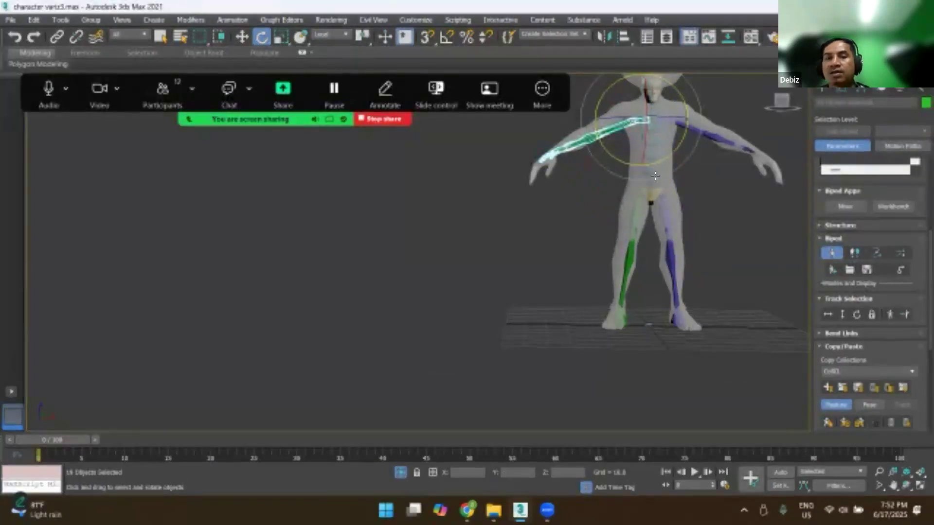
scroll(646, 223, down, 2)
alt+middle_drag(644, 223, 685, 200)
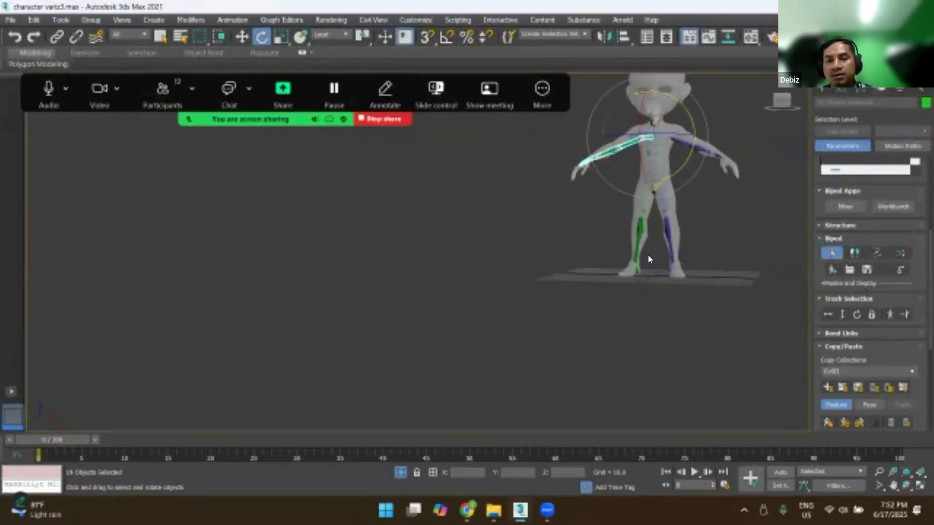
alt+middle_drag(627, 144, 704, 191)
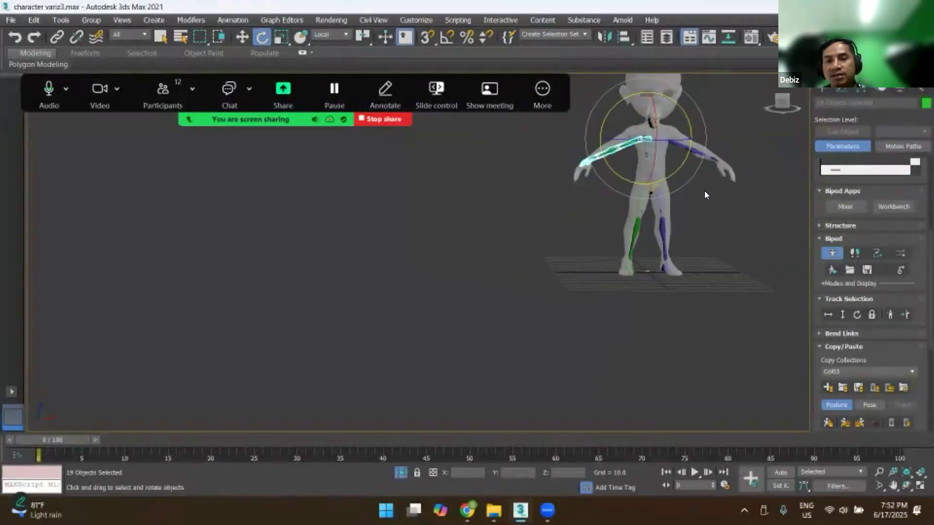
Step: Select the Biped's pelvis, turn off Figure Mode and clear the selection
click(646, 141)
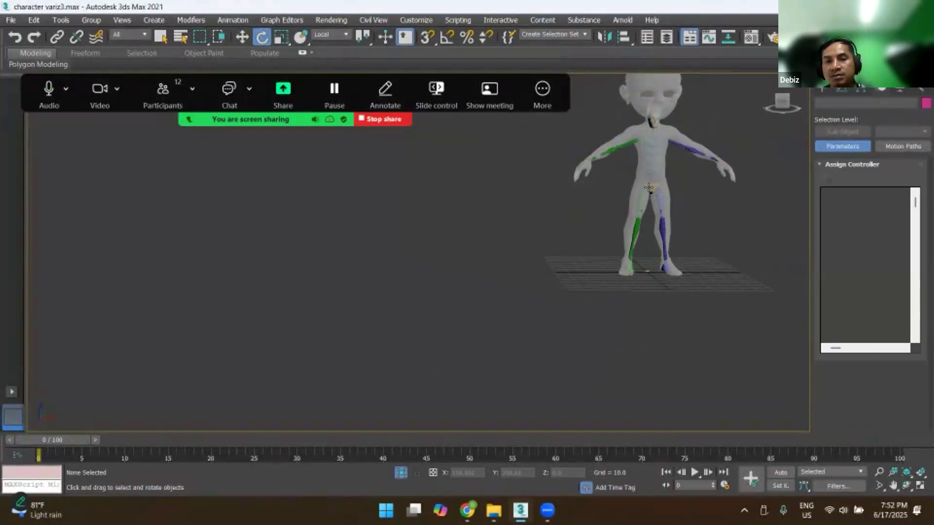
click(668, 190)
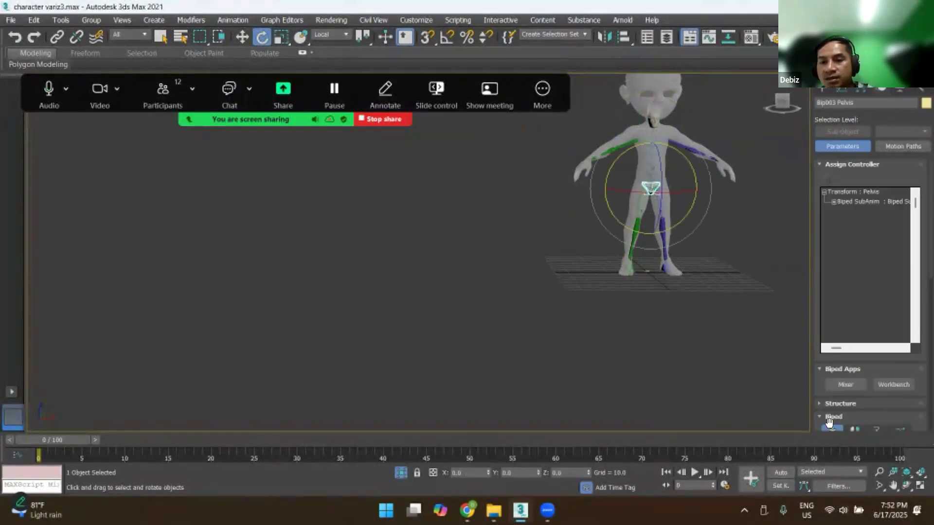
click(831, 429)
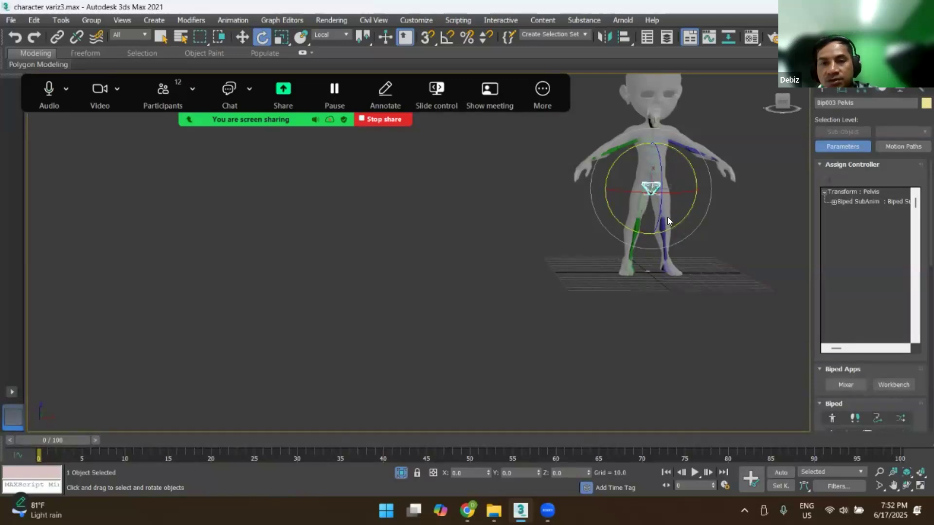
click(723, 195)
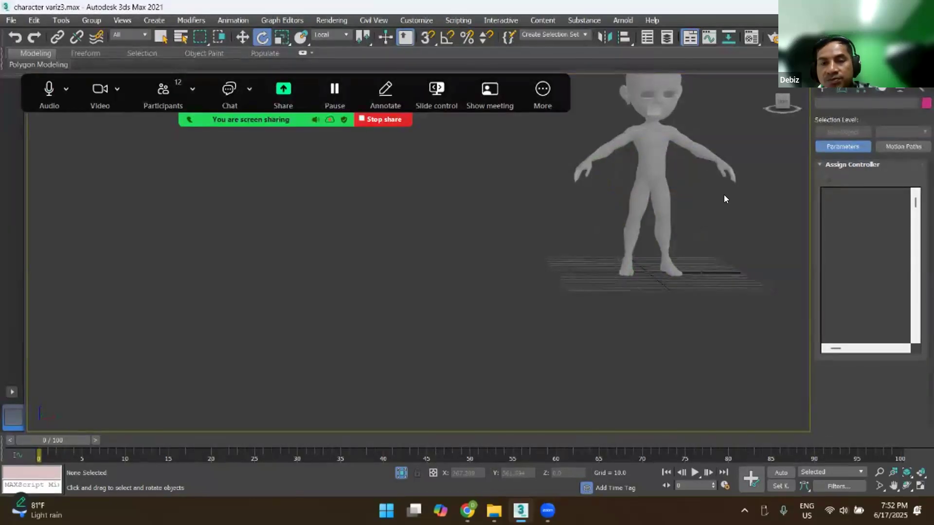
Step: Unhide all hidden objects in the scene and unfreeze all frozen ones
right_click(682, 181)
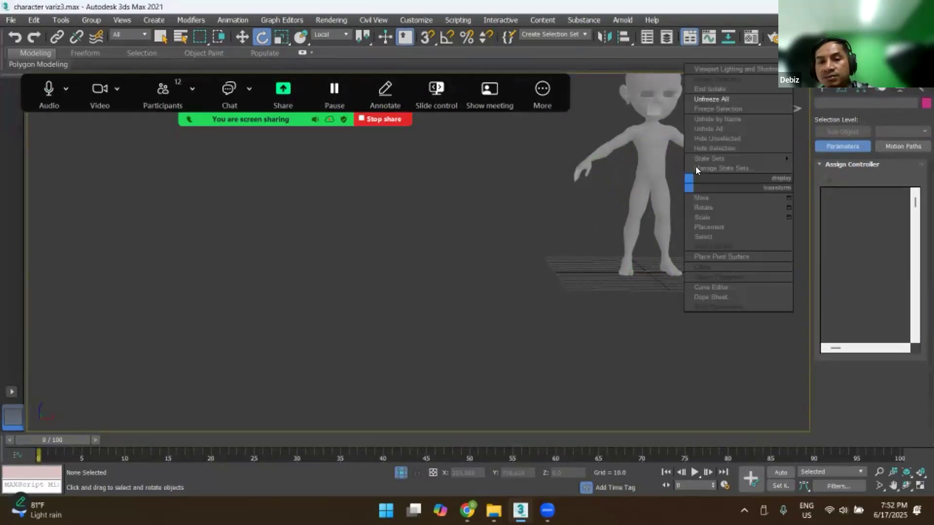
click(708, 130)
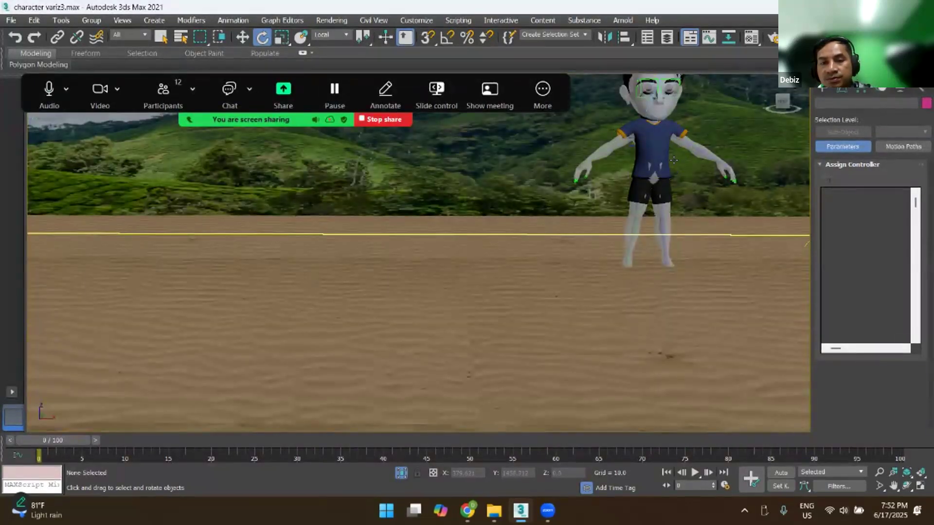
scroll(670, 152, up, 5)
scroll(666, 173, down, 2)
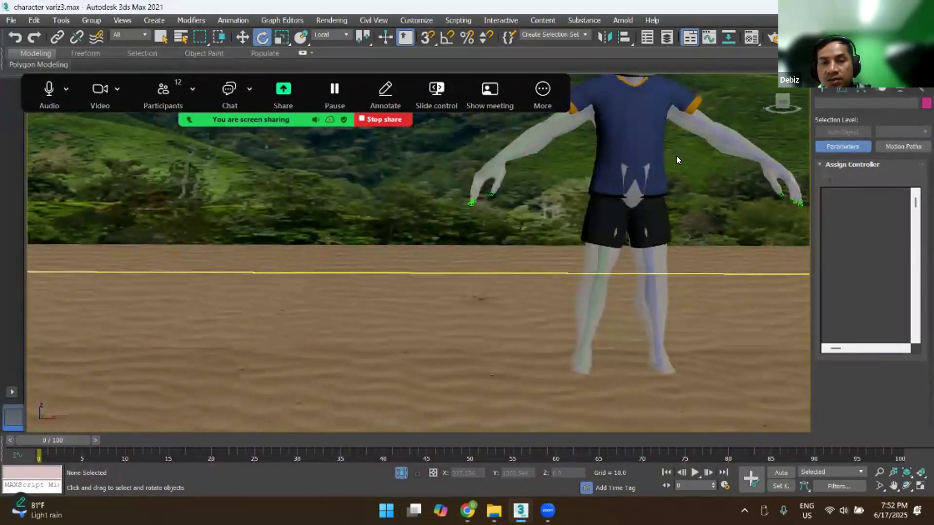
right_click(676, 154)
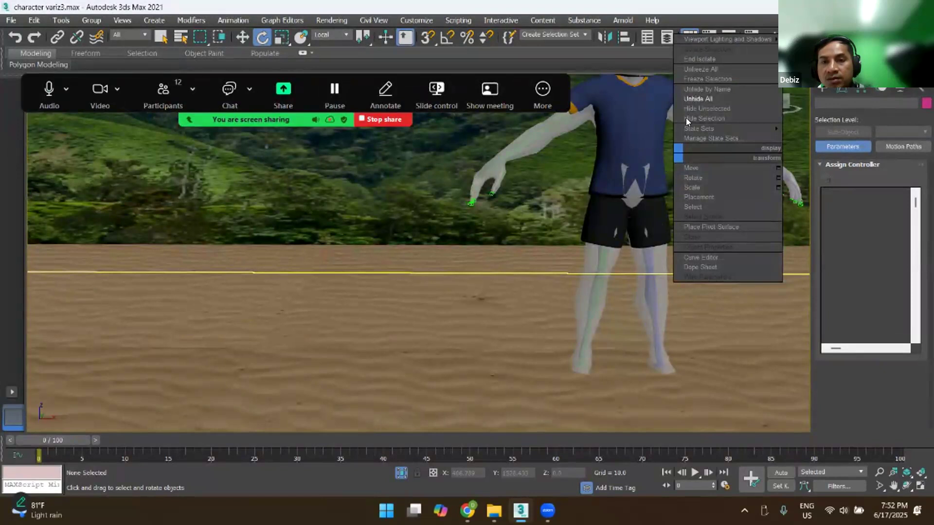
click(701, 69)
Step: Hide the Bone Objects category, then select the character's body mesh and isolate it
click(894, 89)
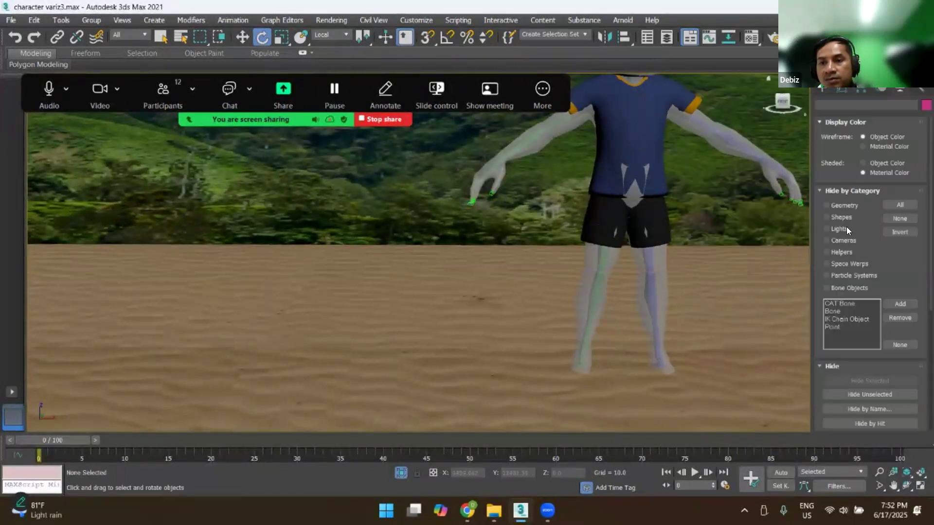
click(830, 288)
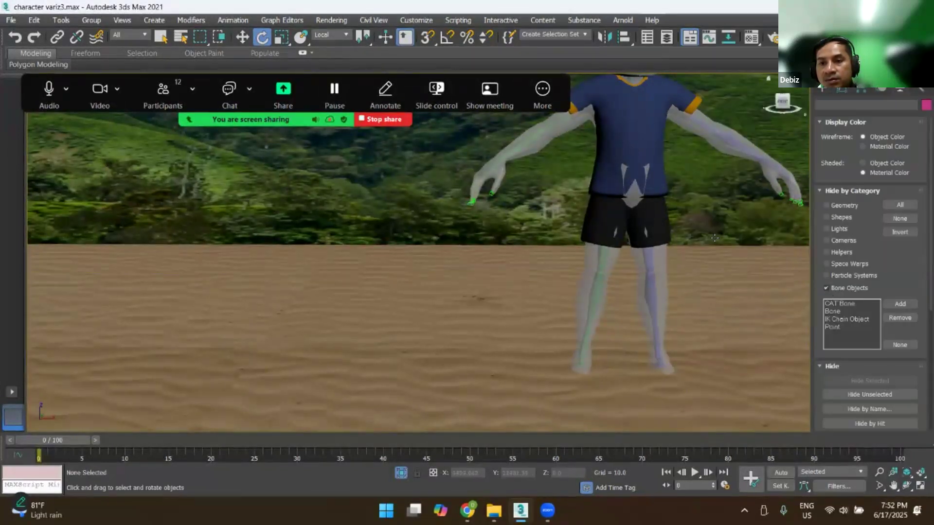
click(721, 134)
right_click(722, 134)
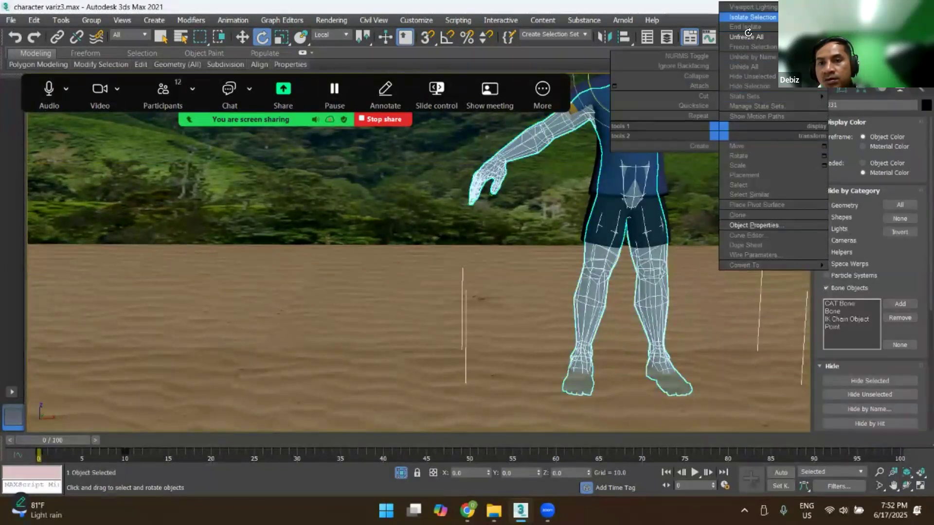
click(751, 17)
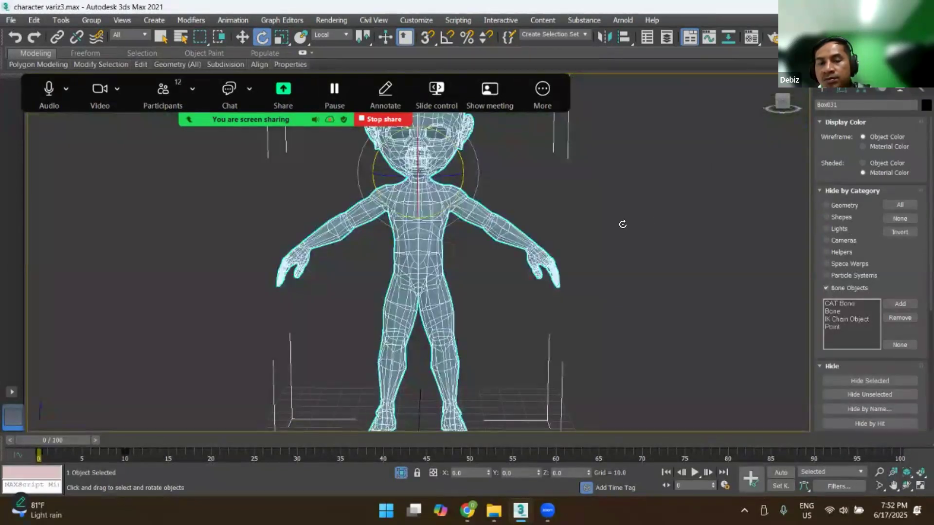
Step: Unhide the Bone Objects category, clear the selection and display the body mesh as see-through
click(826, 287)
middle_drag(690, 346, 775, 396)
click(685, 270)
key(F3)
key(F3)
key(alt+x)
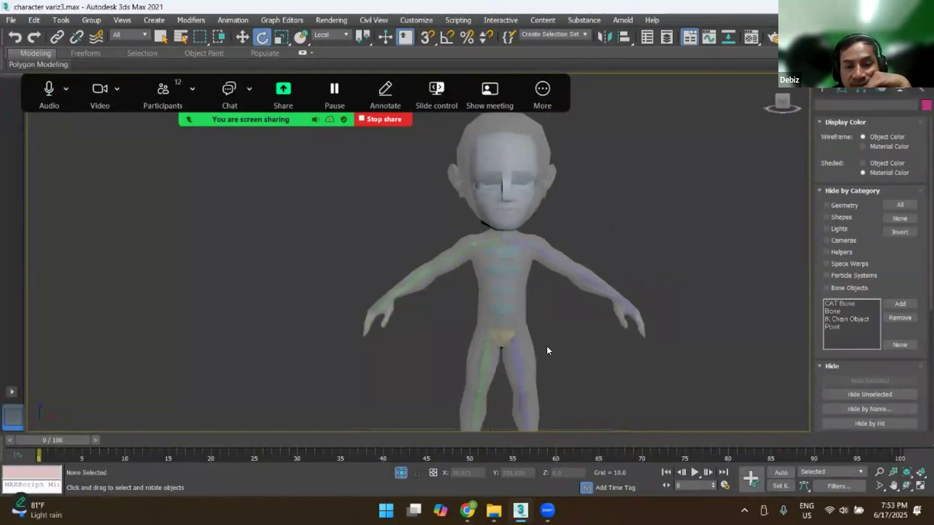
Step: Examine how the Biped's spine, arms and legs fit inside the see-through body mesh
scroll(546, 346, down, 4)
scroll(548, 307, up, 2)
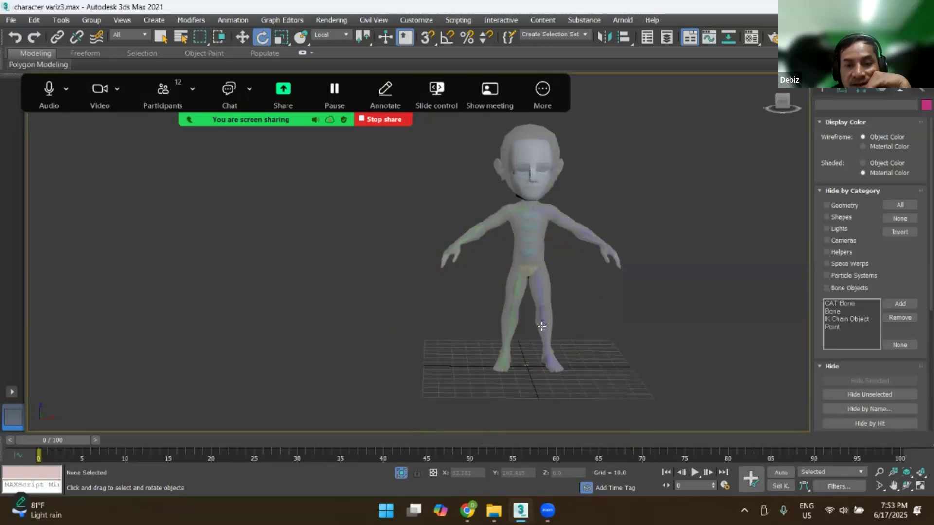
scroll(535, 316, up, 3)
scroll(560, 316, down, 5)
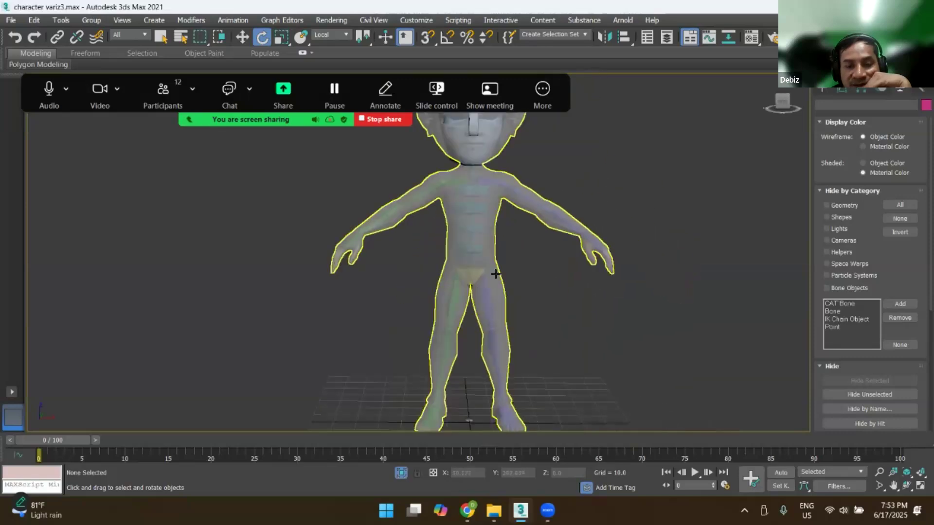
scroll(511, 353, up, 5)
scroll(598, 322, down, 2)
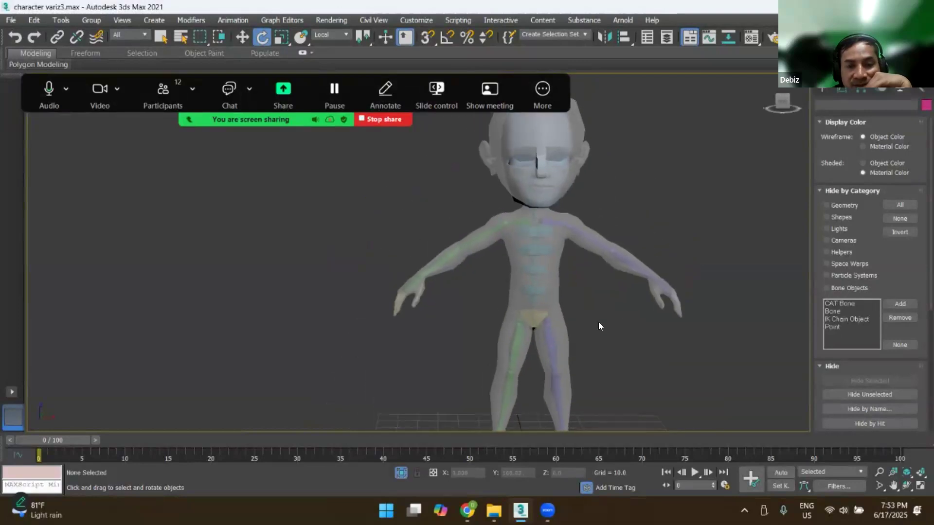
scroll(594, 303, down, 2)
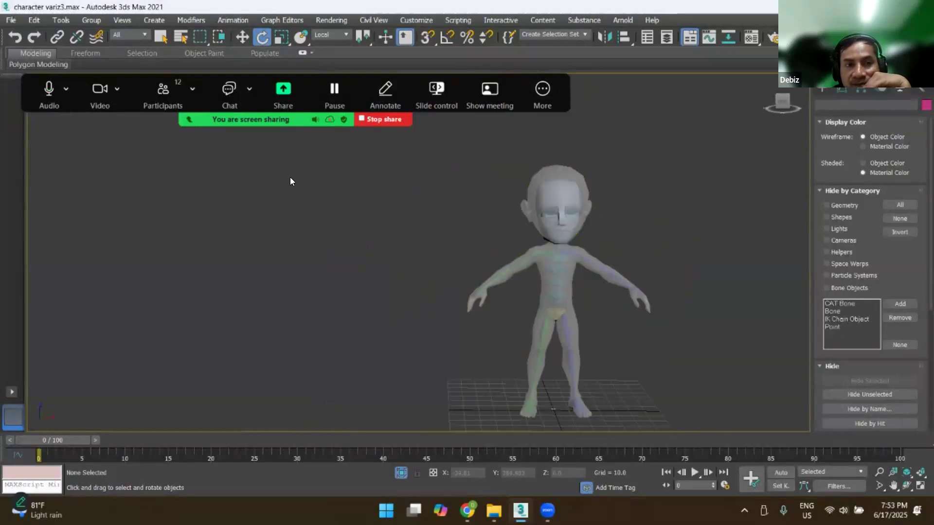
scroll(559, 299, up, 2)
scroll(559, 300, down, 2)
middle_drag(573, 314, 574, 274)
scroll(561, 342, up, 2)
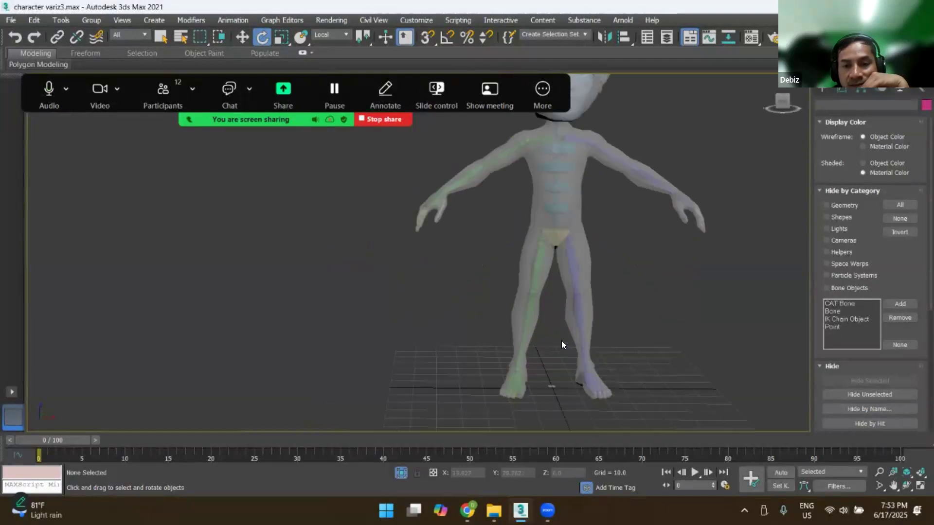
mouse_move(654, 319)
alt+middle_down()
mouse_move(691, 311)
mouse_move(613, 319)
mouse_move(665, 327)
alt+middle_up()
scroll(670, 333, up, 3)
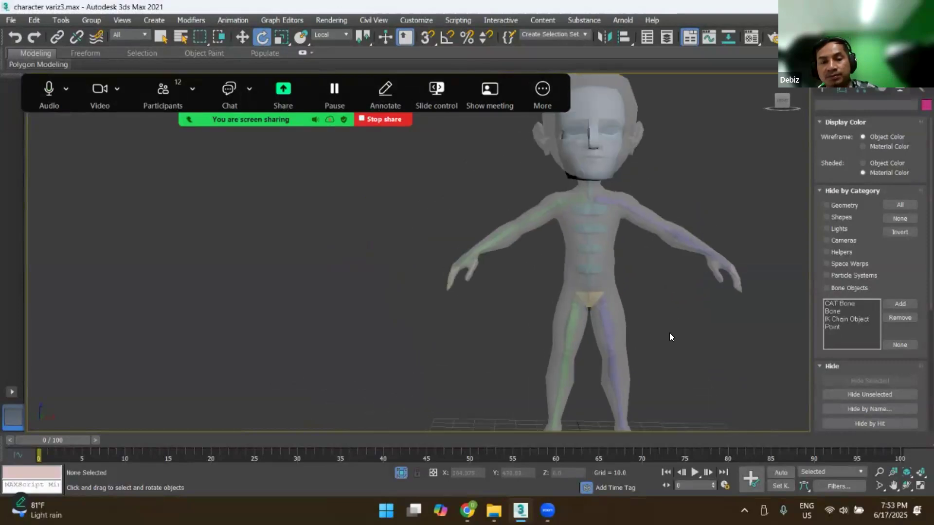
scroll(674, 305, down, 2)
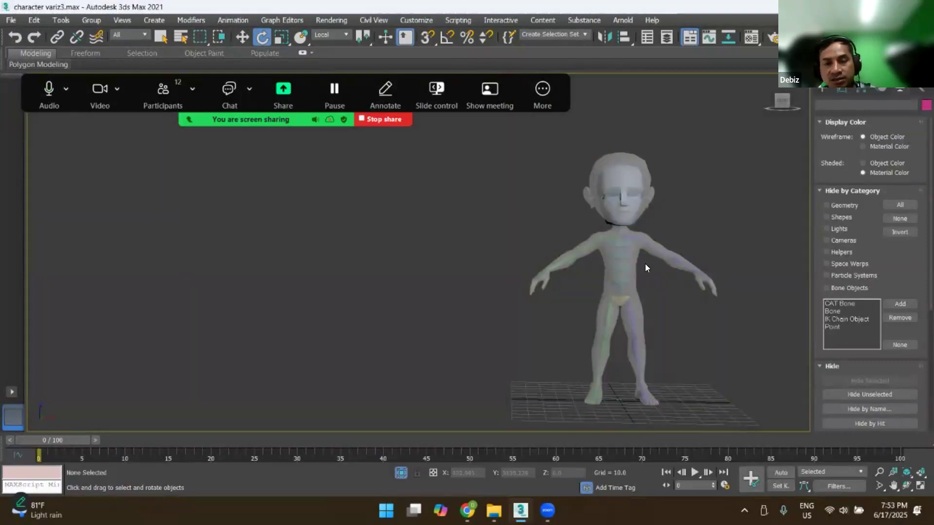
scroll(642, 260, up, 2)
scroll(638, 249, up, 2)
scroll(636, 247, down, 2)
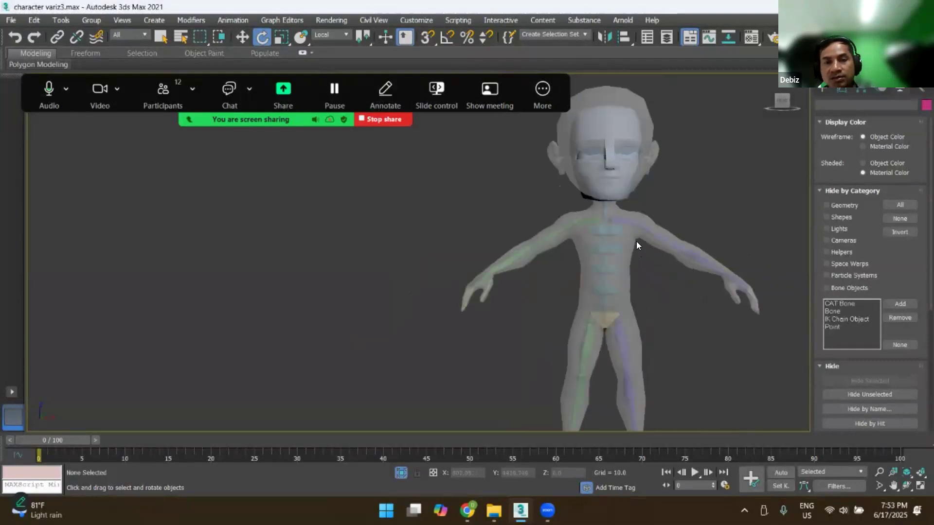
scroll(637, 243, down, 2)
click(631, 243)
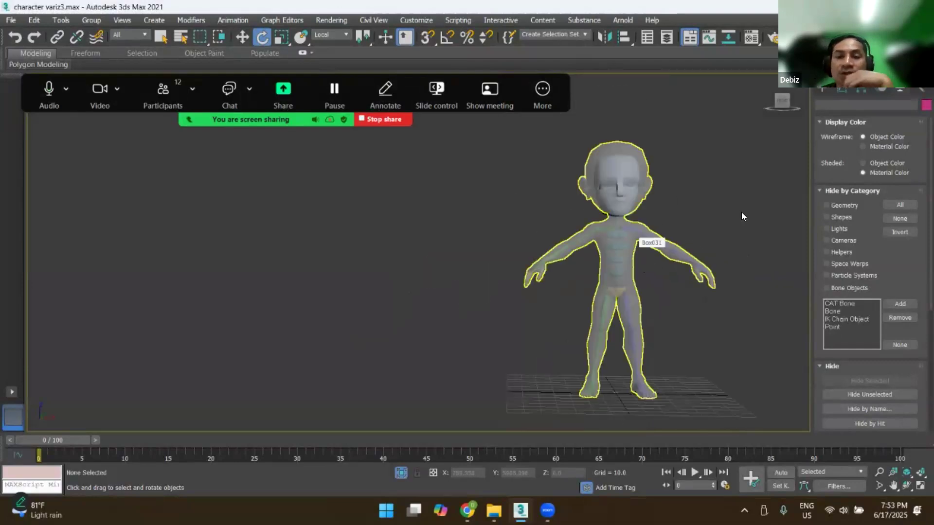
scroll(641, 336, up, 3)
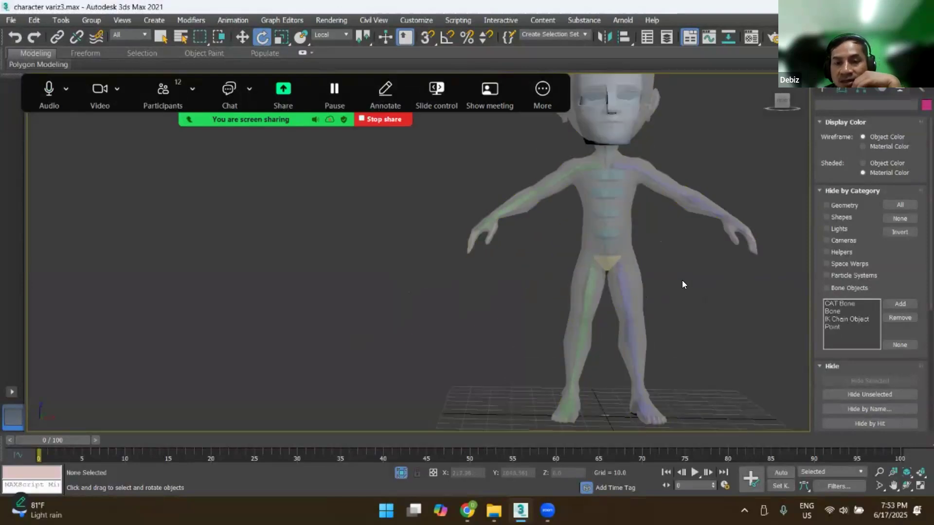
scroll(682, 284, down, 2)
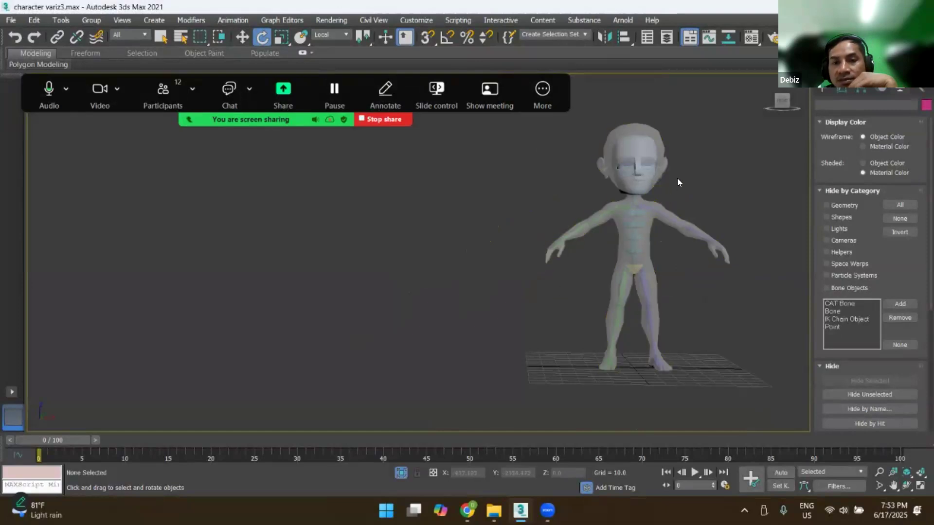
Step: Examine the body mesh against the Biped around the head, shoulders and chest, selecting and deselecting the mesh for comparison
click(658, 148)
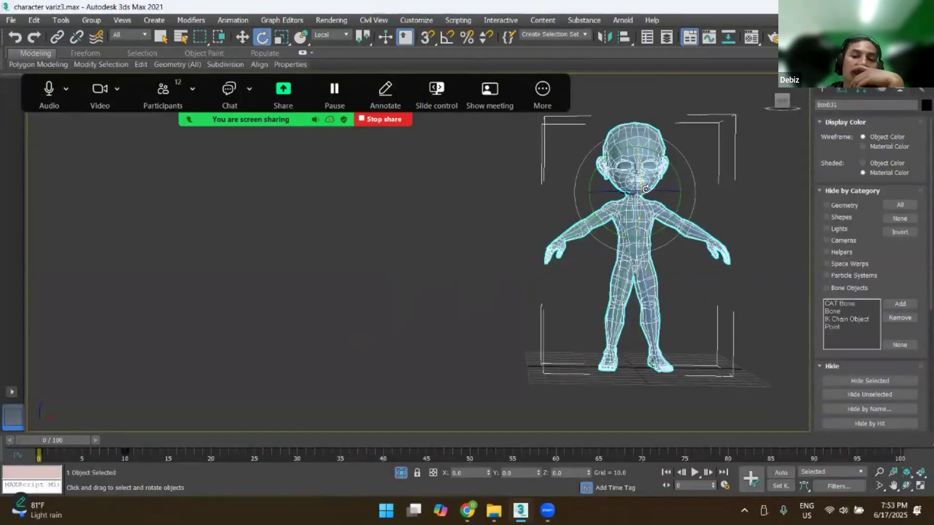
click(722, 178)
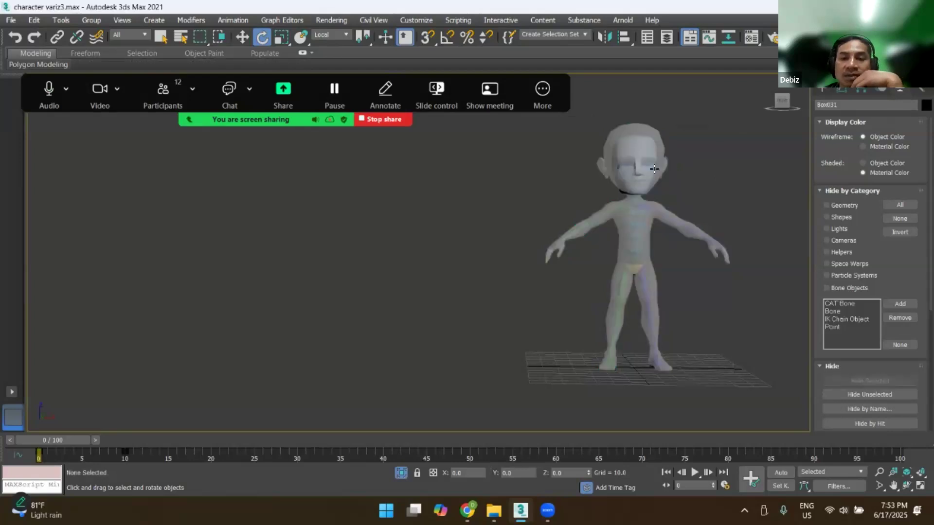
scroll(646, 181, up, 4)
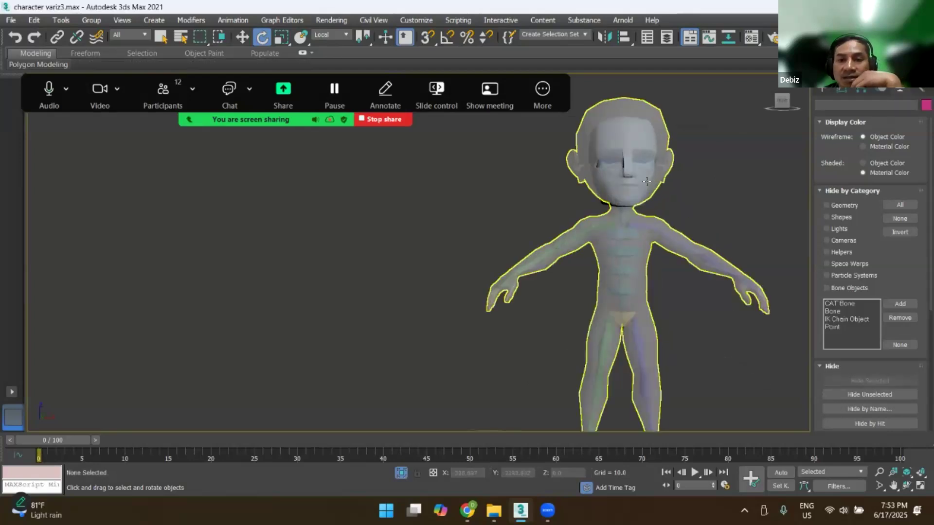
click(665, 139)
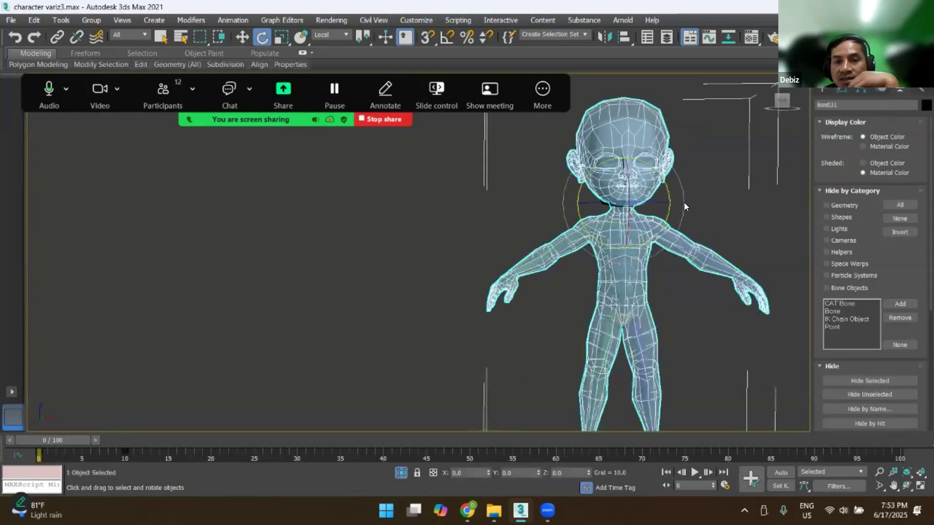
click(732, 231)
scroll(614, 234, up, 5)
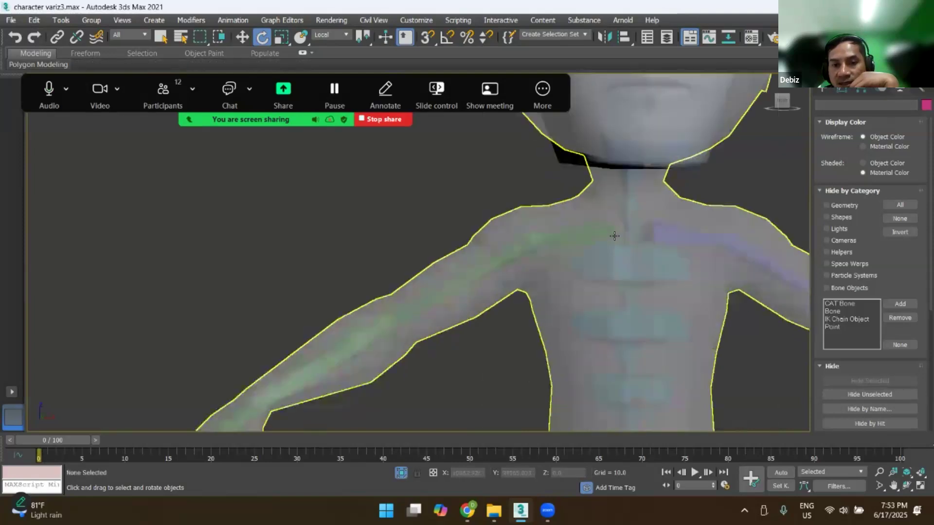
scroll(634, 264, down, 3)
middle_drag(651, 268, 652, 268)
scroll(652, 269, down, 4)
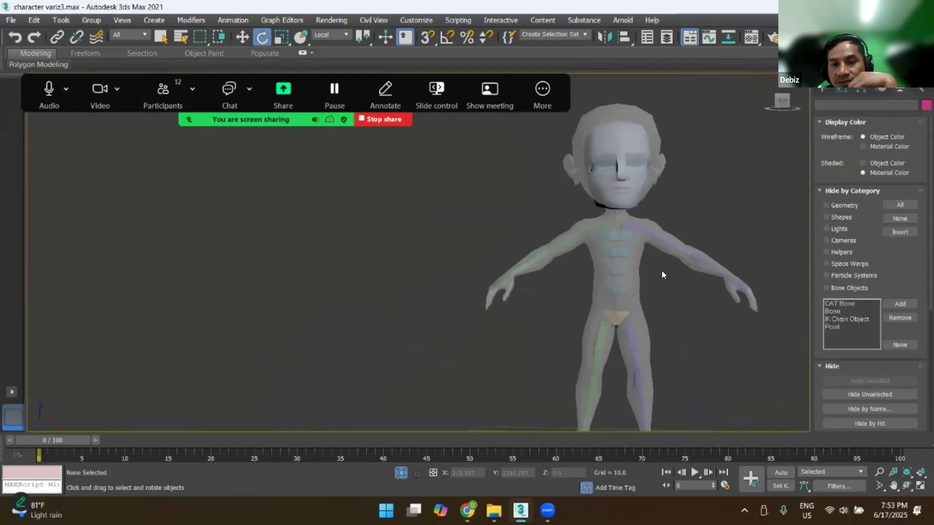
click(662, 163)
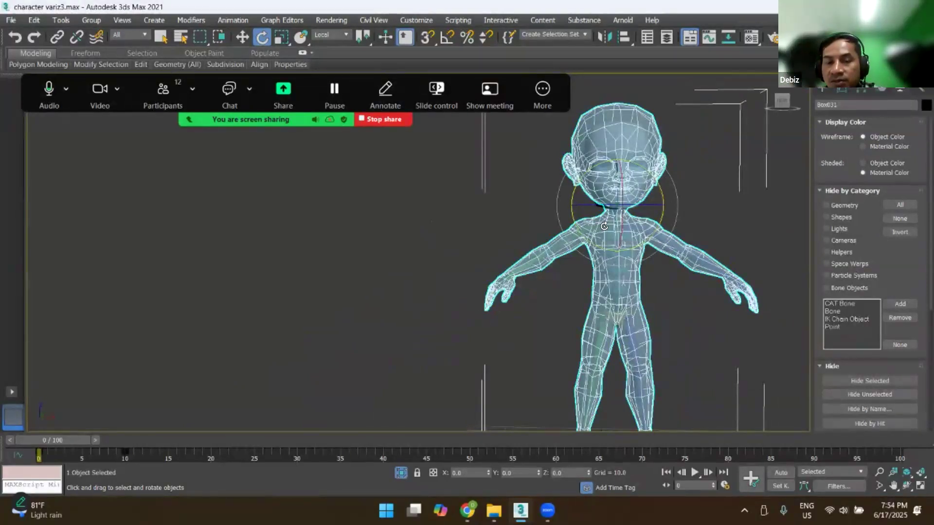
click(703, 187)
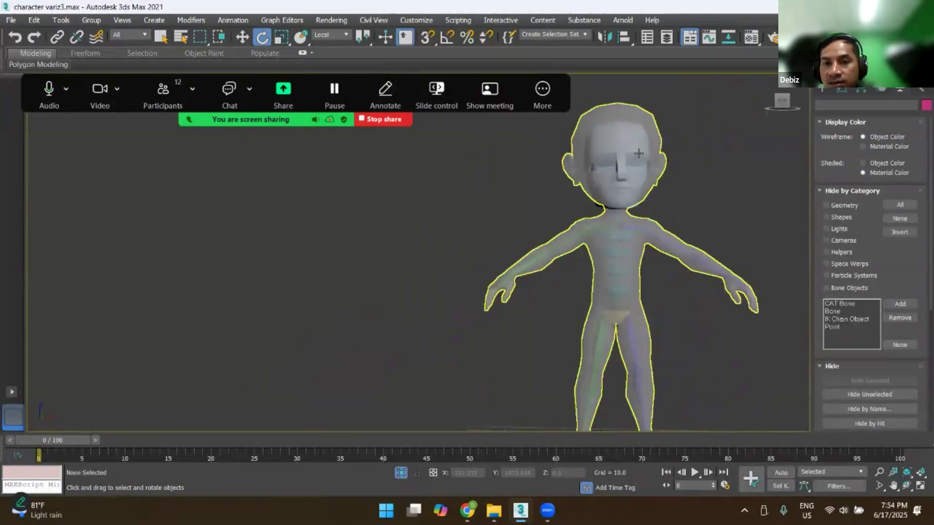
Step: Inspect the Biped's root object inside the pelvis in wireframe, then restore shaded display and clear the selection
click(639, 152)
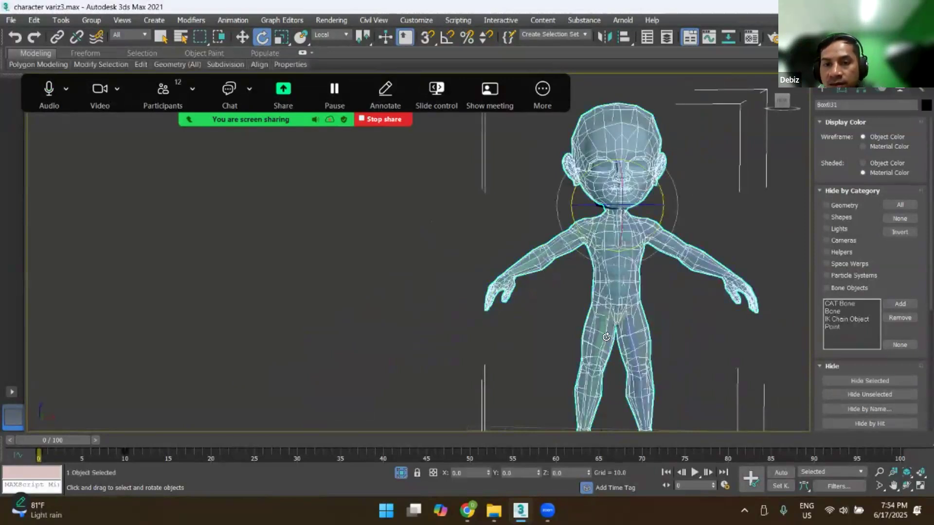
scroll(581, 334, up, 8)
key(F3)
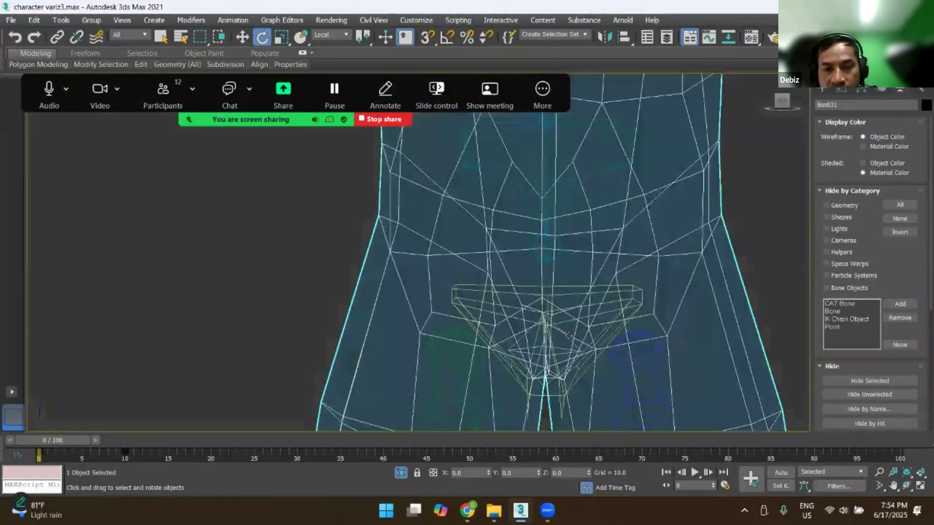
click(564, 334)
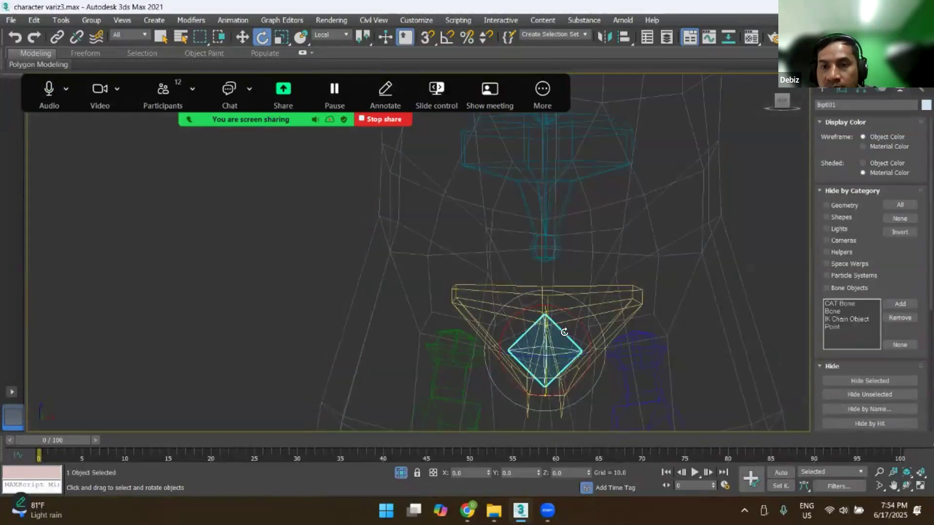
key(F3)
scroll(578, 326, down, 8)
click(600, 315)
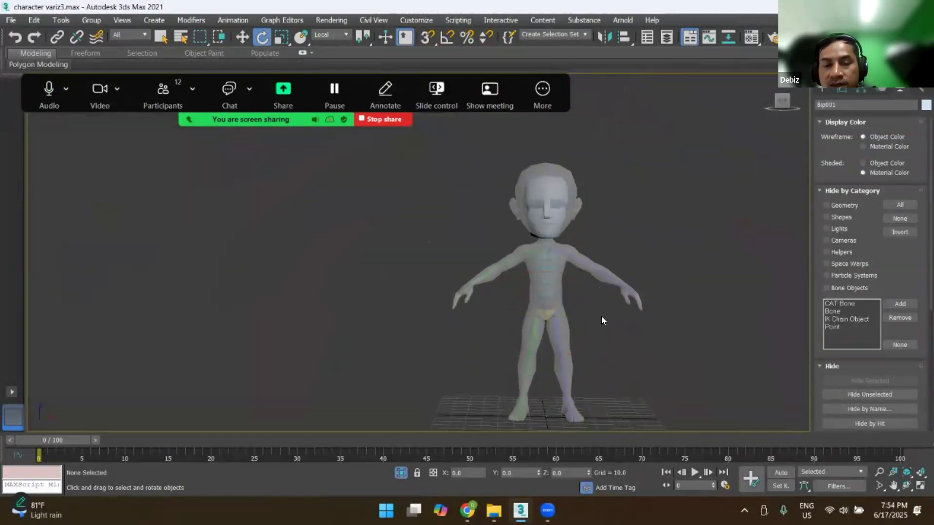
Step: Select the character's body mesh and apply the Skin modifier above its Editable Poly
click(161, 37)
click(590, 267)
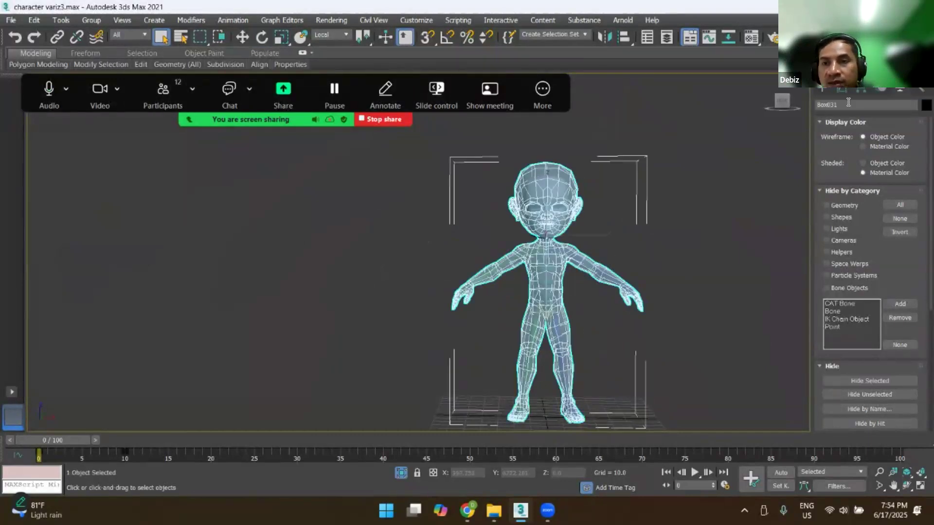
click(847, 89)
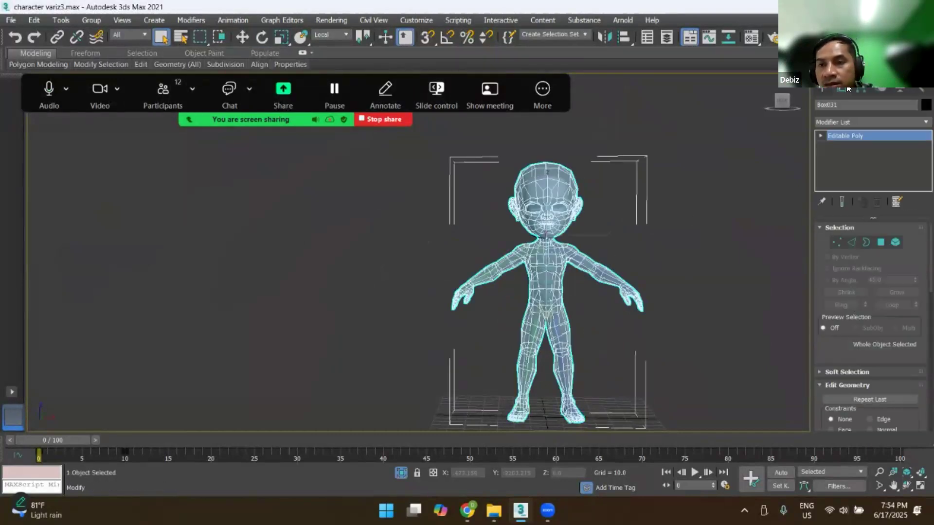
click(822, 91)
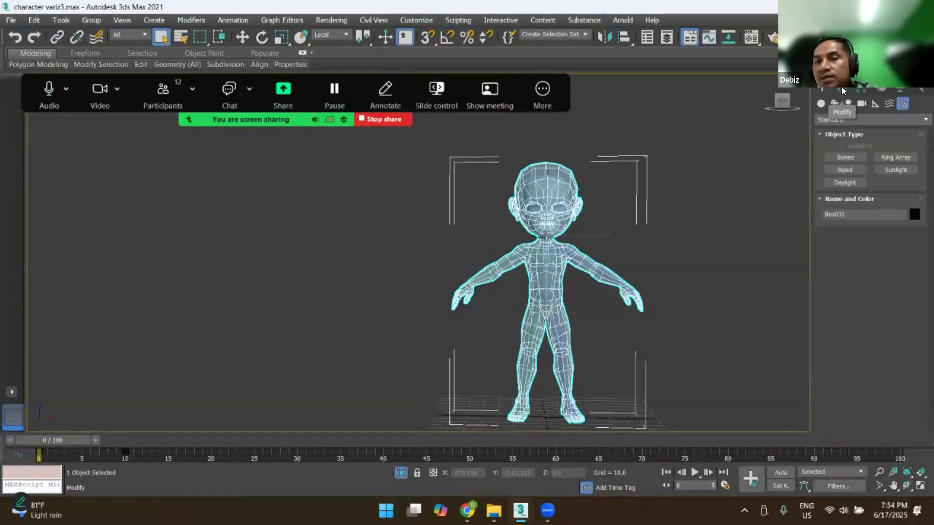
click(843, 90)
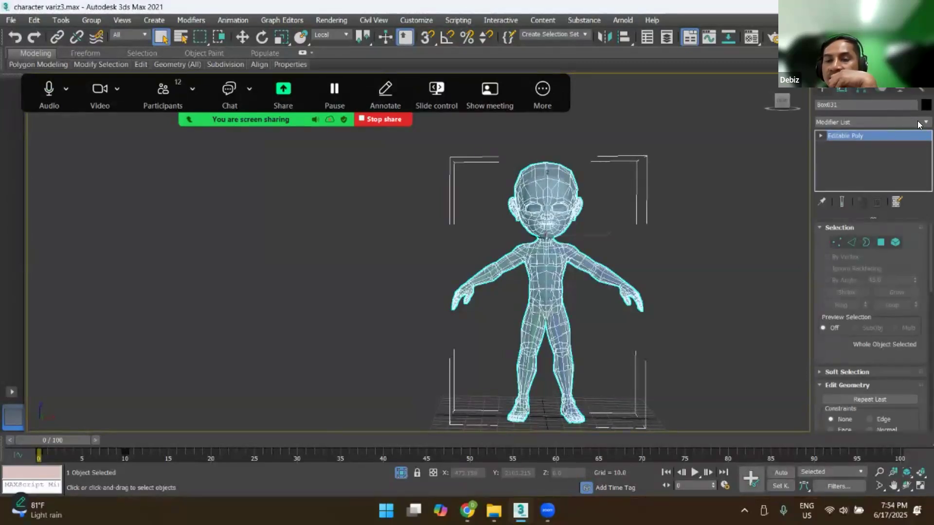
click(917, 122)
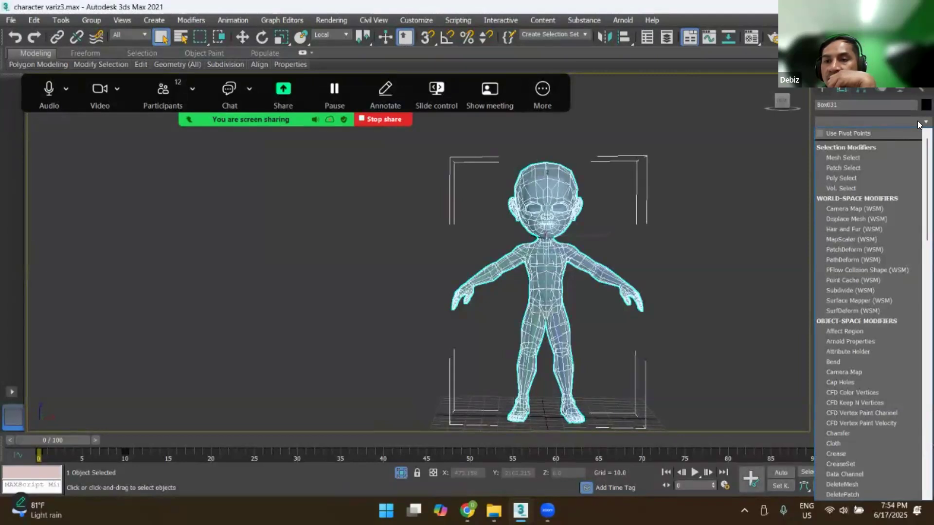
scroll(917, 195, down, 10)
scroll(917, 265, down, 10)
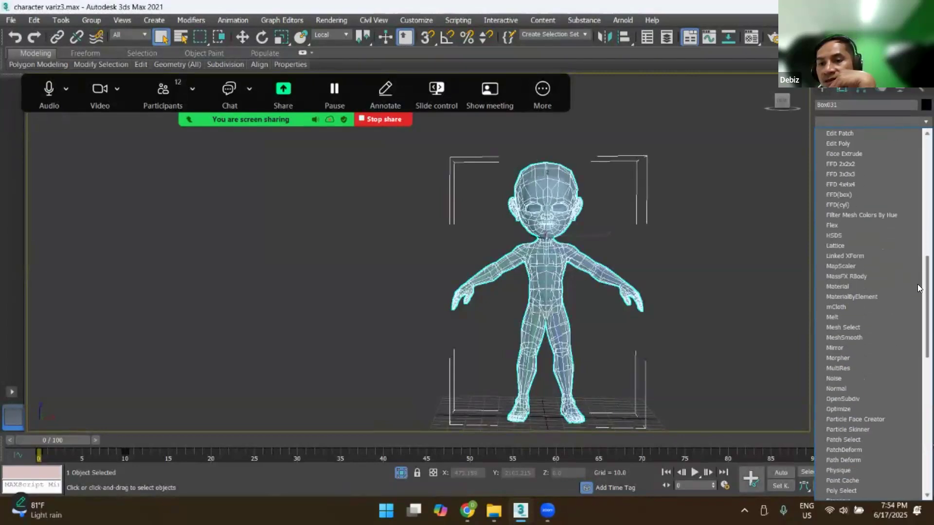
scroll(917, 341, down, 2)
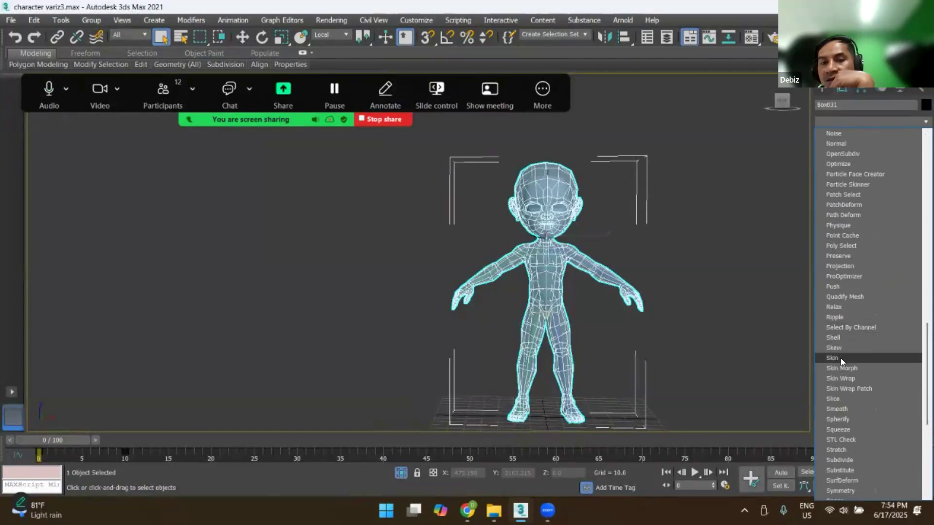
click(840, 358)
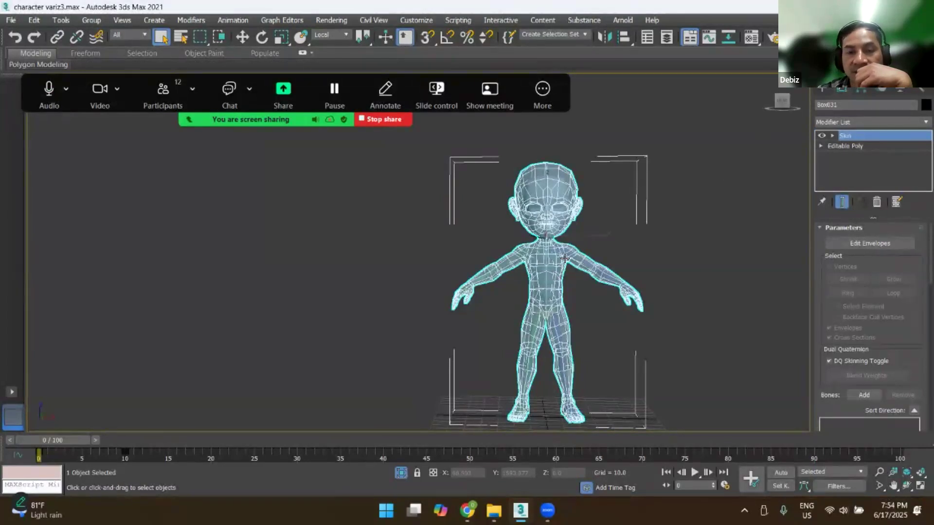
Step: Reselect the character's body mesh and locate the bone list in its Skin parameters
click(656, 212)
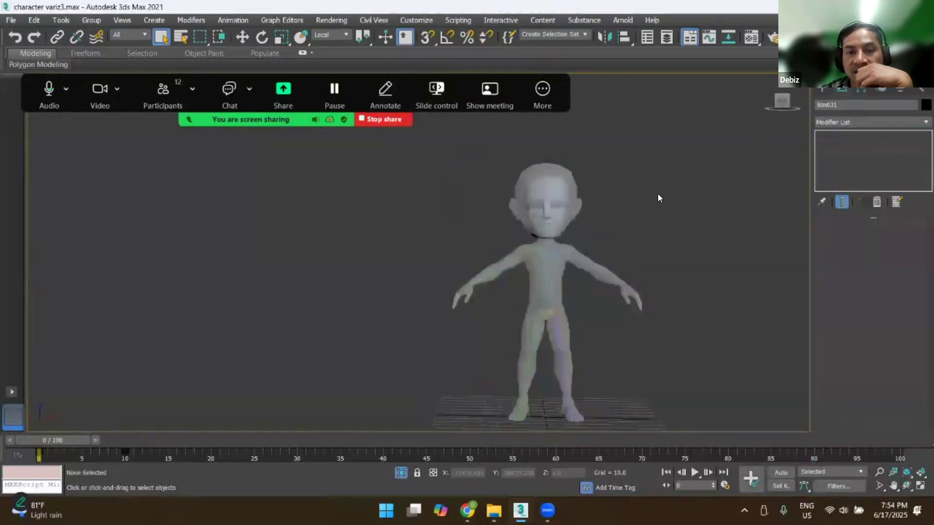
click(571, 203)
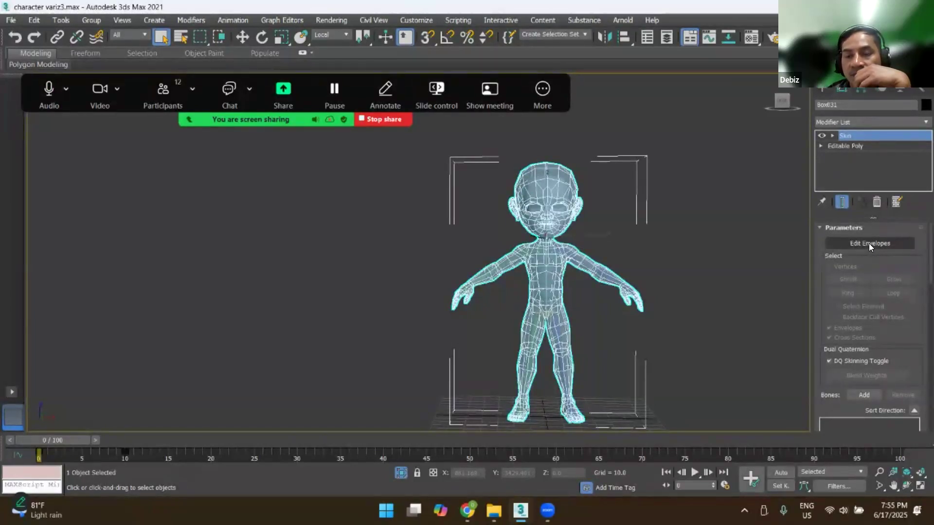
scroll(917, 265, down, 2)
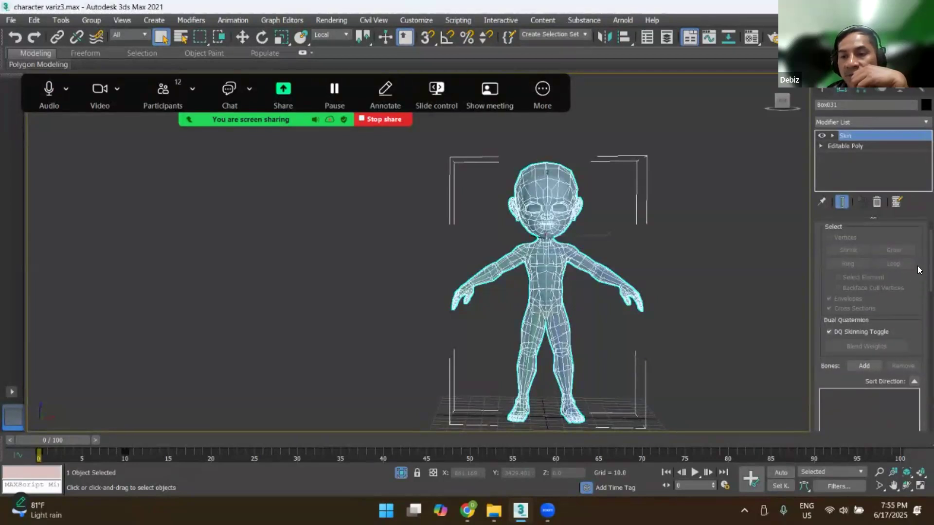
scroll(917, 293, down, 4)
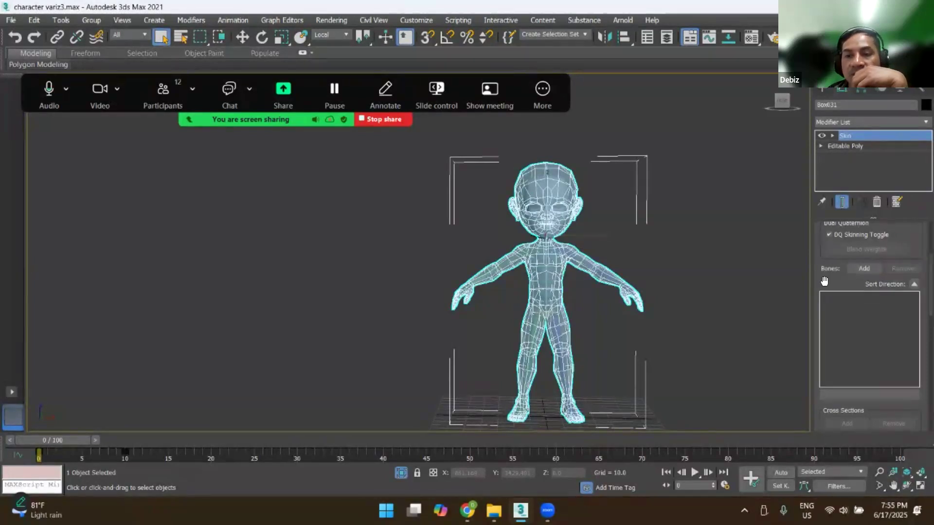
click(864, 269)
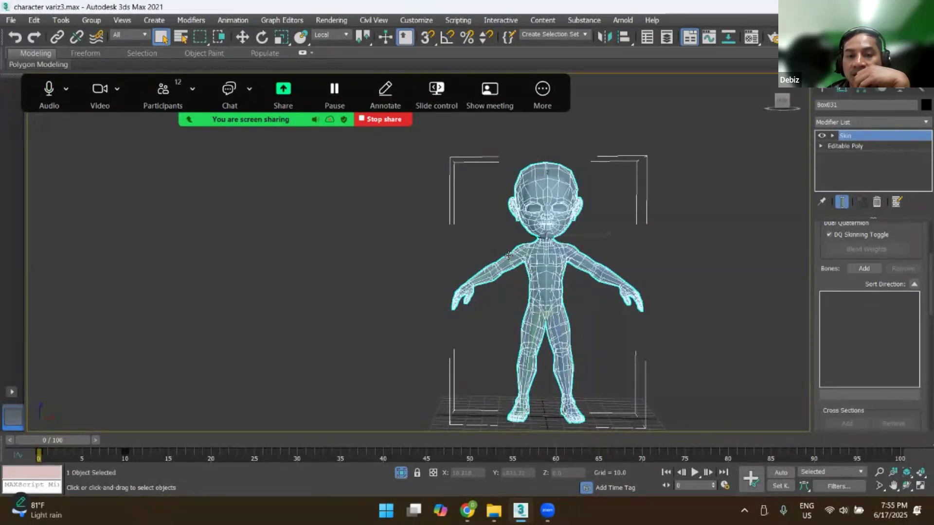
Step: Inspect the Biped bones inside the torso and arm with the body mesh deselected, and select the mesh again
scroll(475, 229, up, 5)
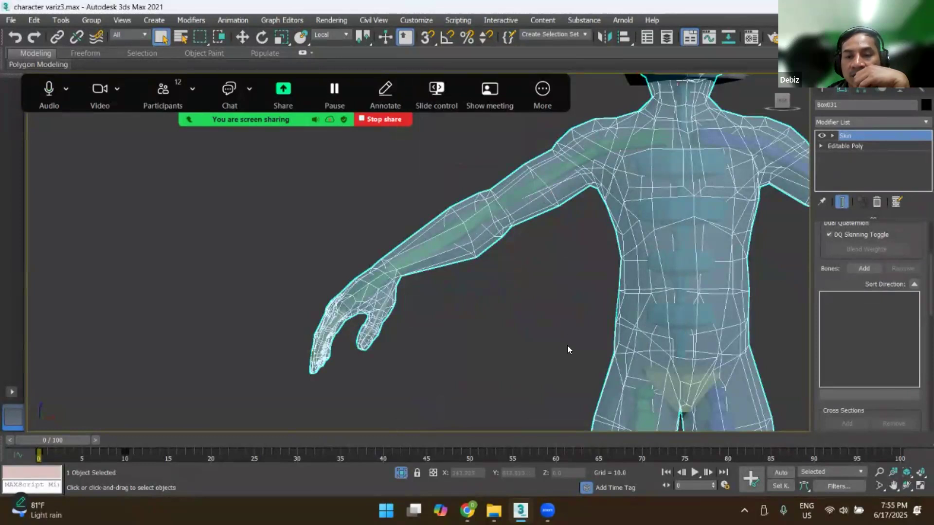
key(ctrl+d)
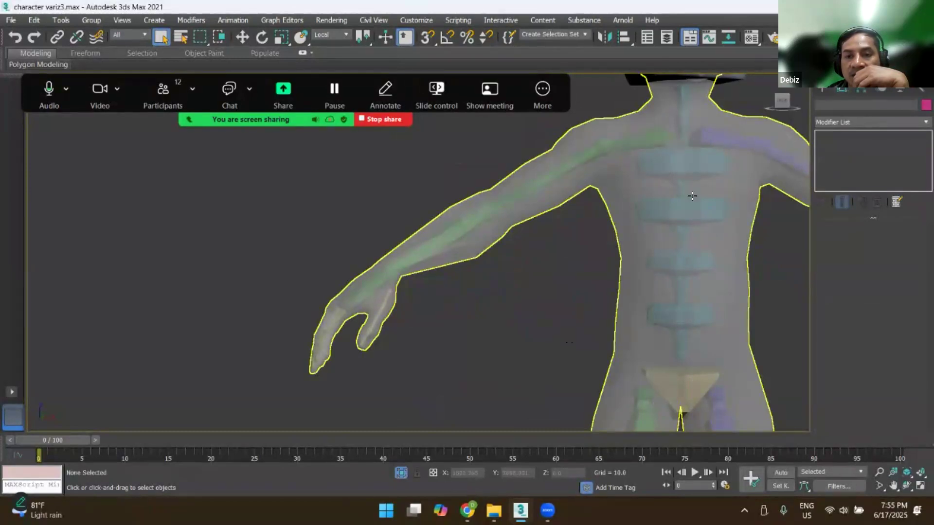
click(735, 197)
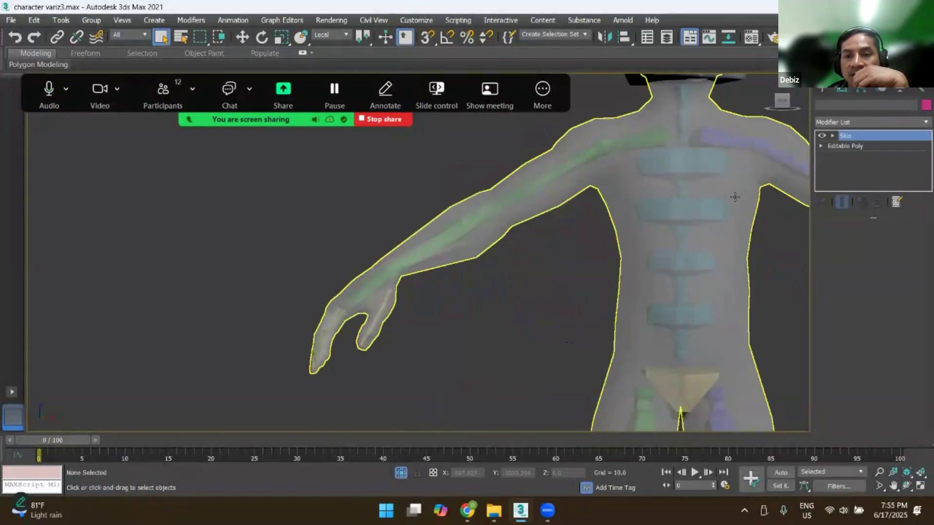
scroll(658, 184, down, 3)
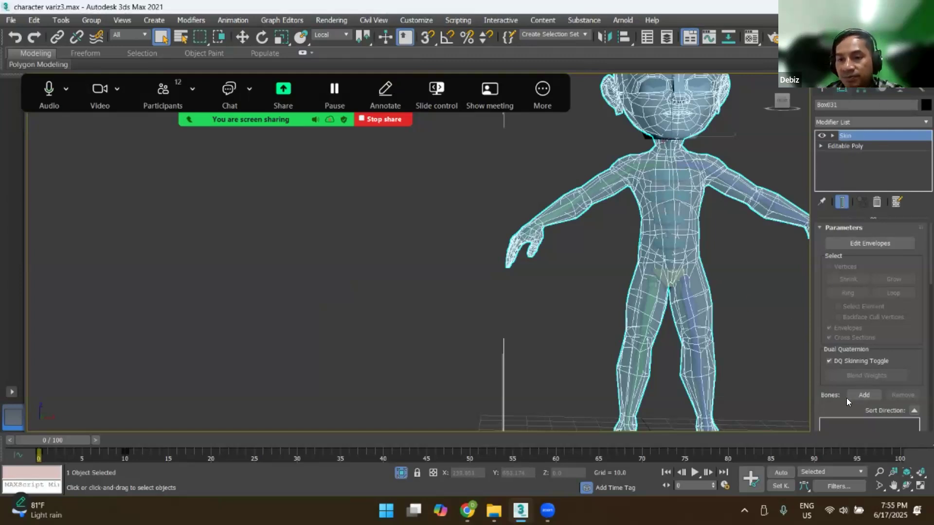
Step: Open the Skin modifier's bone selection list and expand the Bip001 root
scroll(917, 292, down, 3)
scroll(918, 302, down, 1)
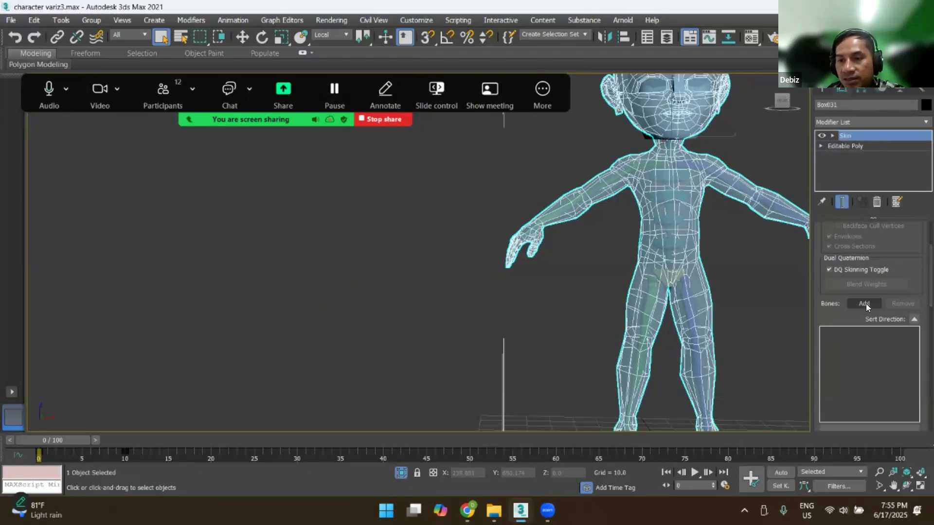
click(864, 304)
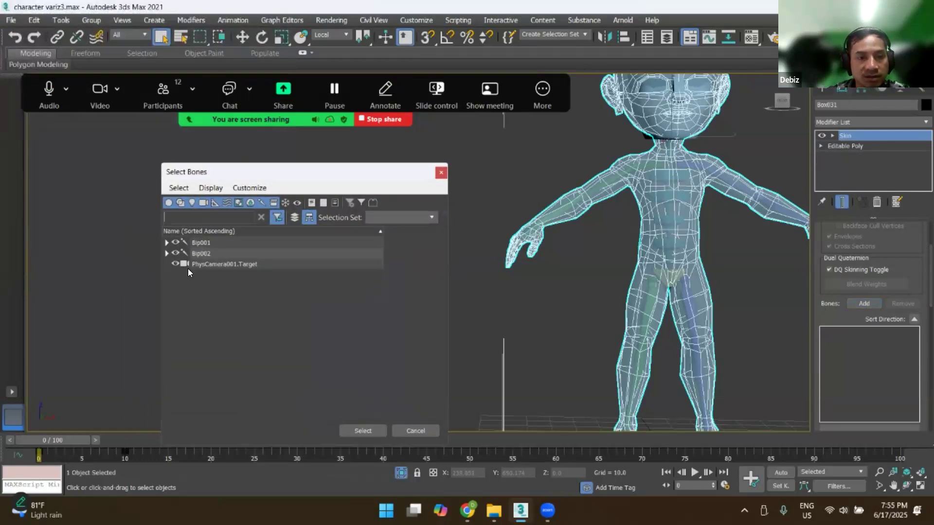
click(167, 242)
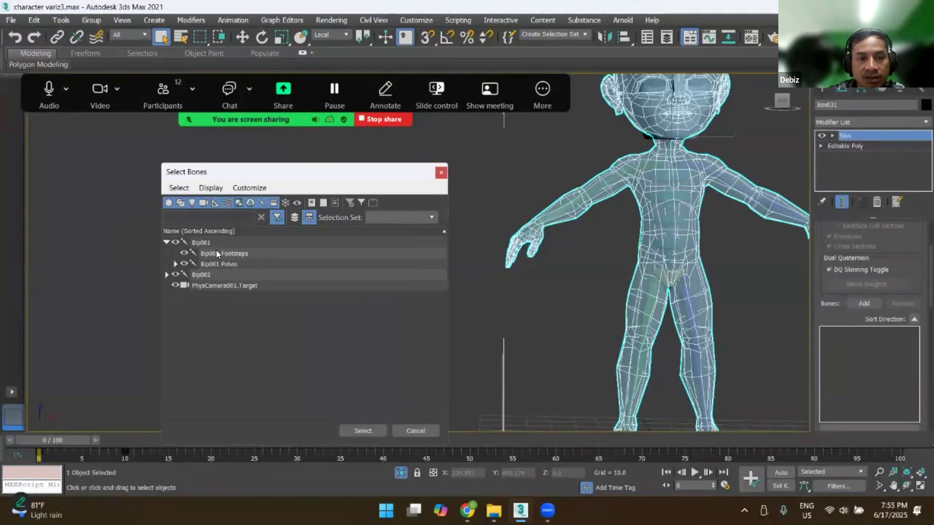
click(166, 242)
click(202, 242)
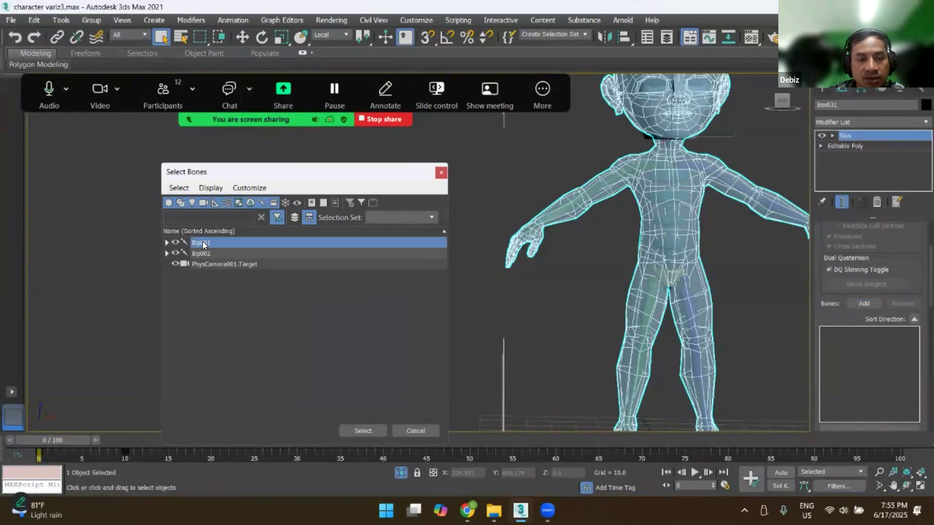
click(167, 242)
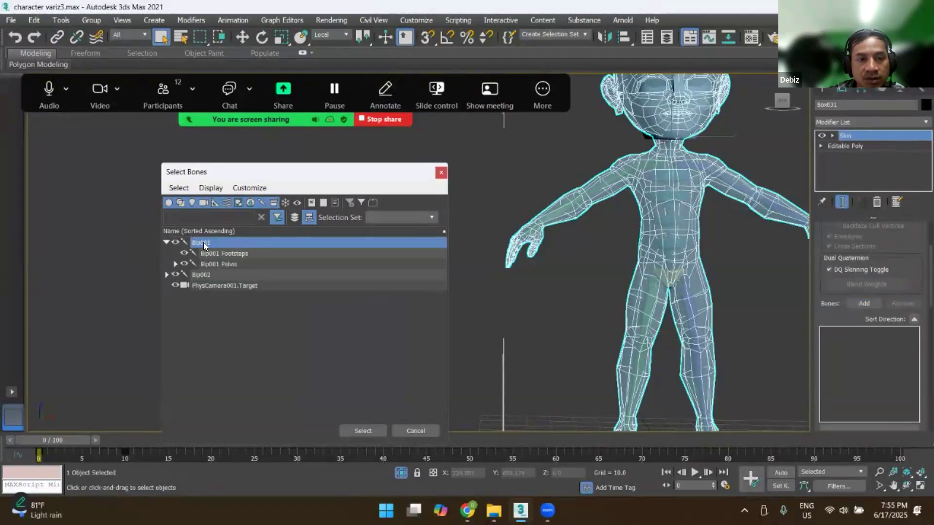
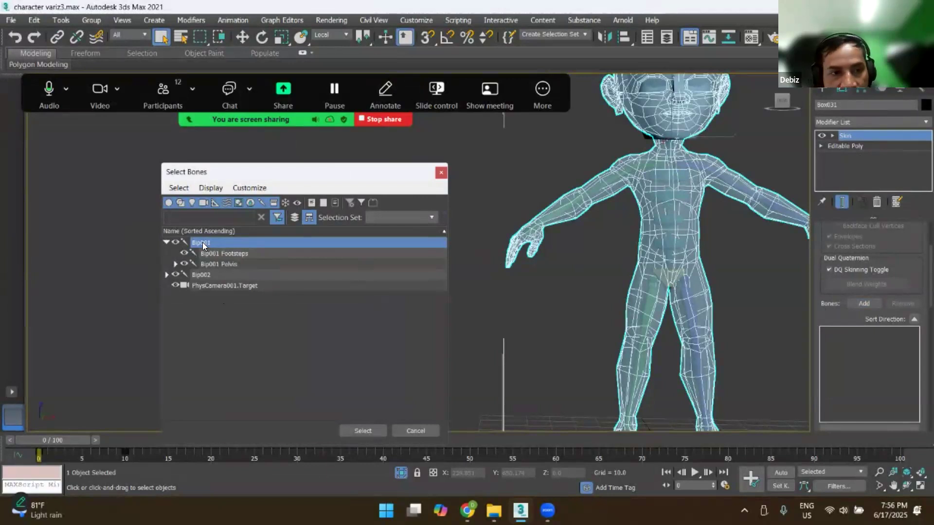
Step: Expand Bip001's branches one by one through the pelvis and spine, both legs down to the toes, and up to Spine2
click(229, 254)
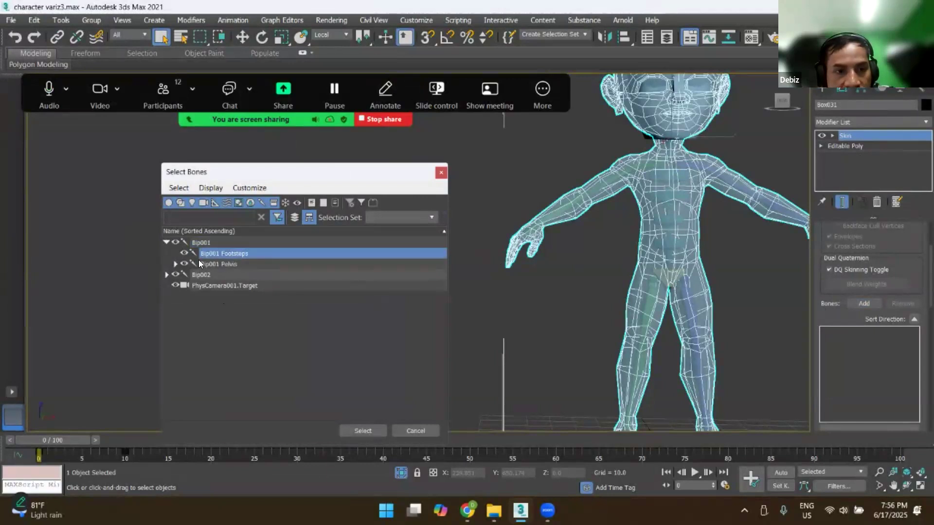
click(175, 264)
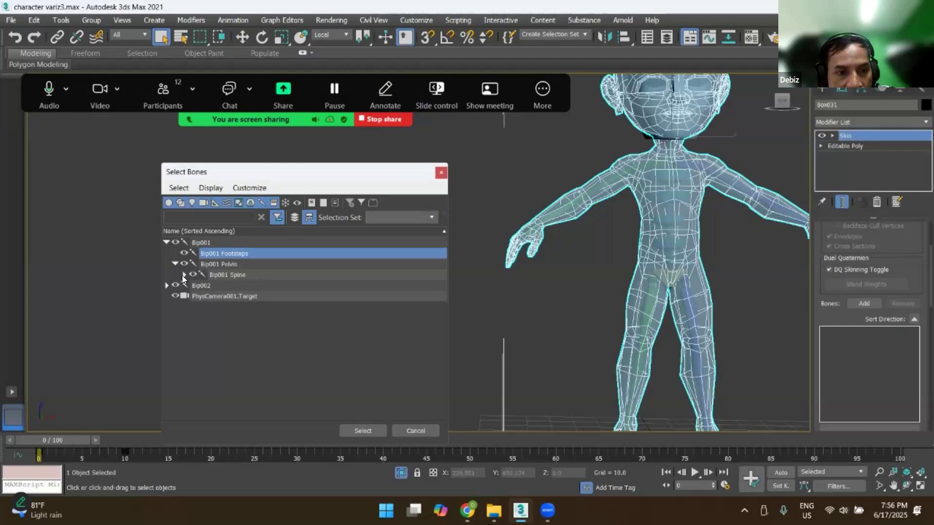
click(183, 275)
click(192, 286)
click(201, 296)
click(209, 307)
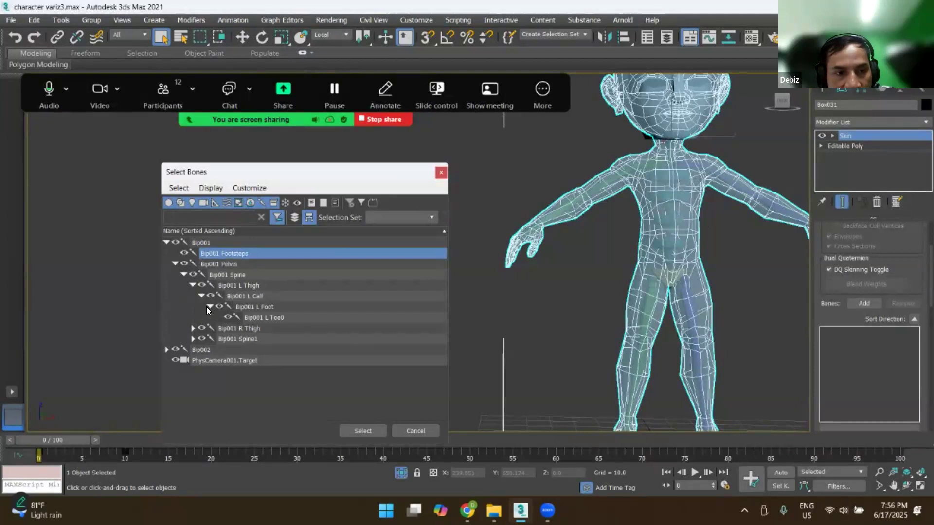
click(192, 328)
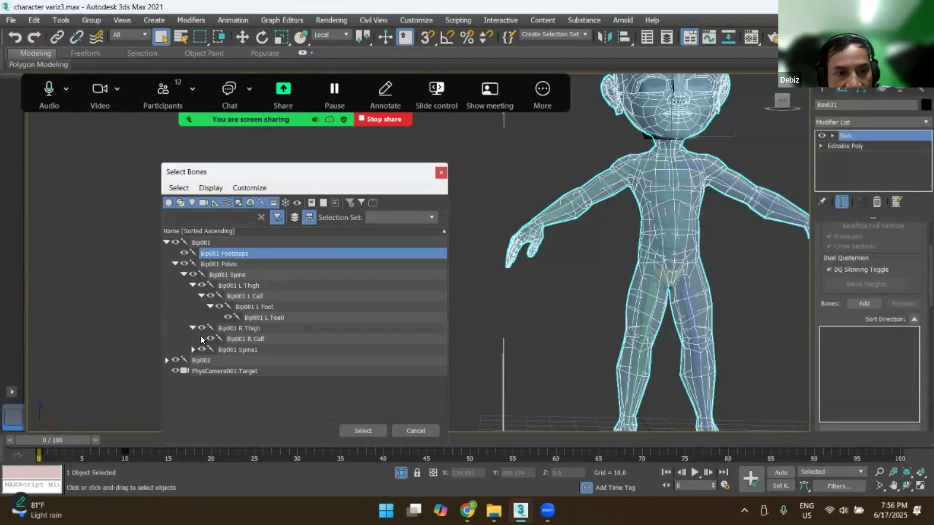
click(200, 339)
click(210, 349)
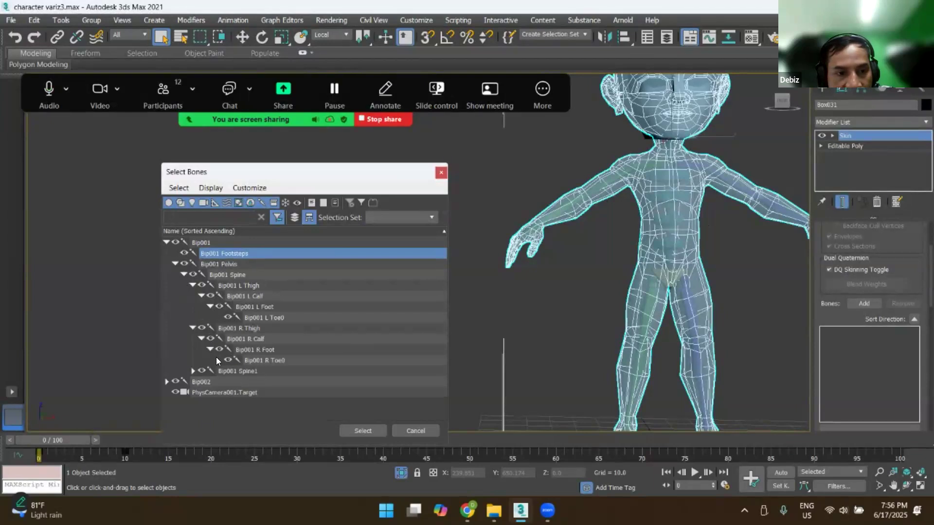
click(193, 370)
click(201, 381)
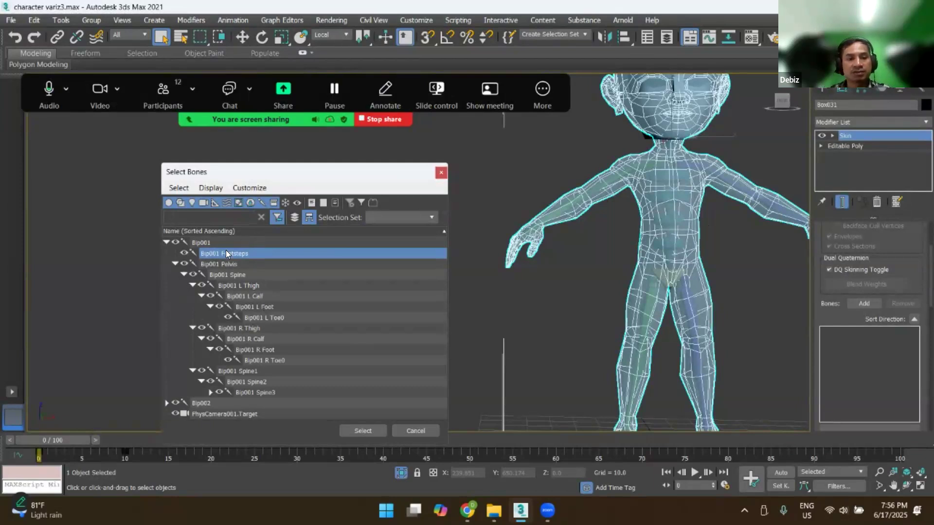
Step: Expand all hierarchies in the bone selection list at once
click(200, 240)
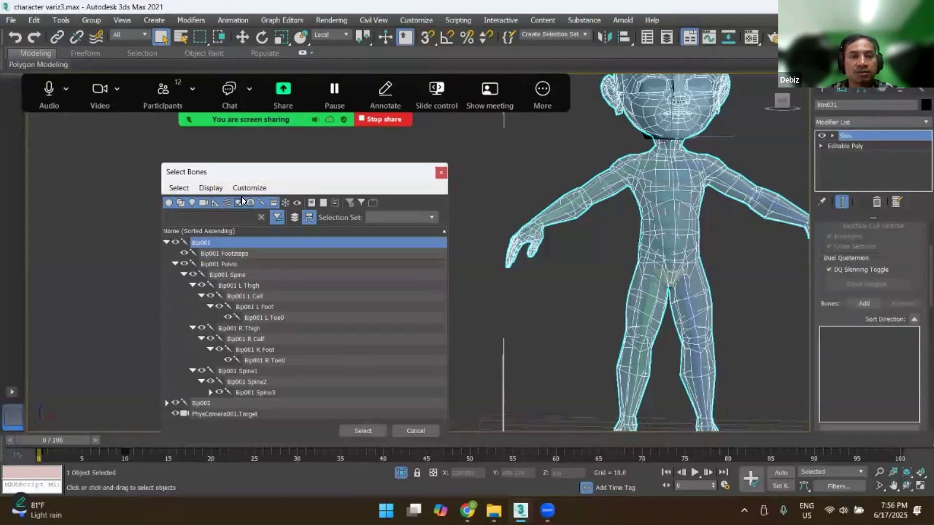
click(215, 189)
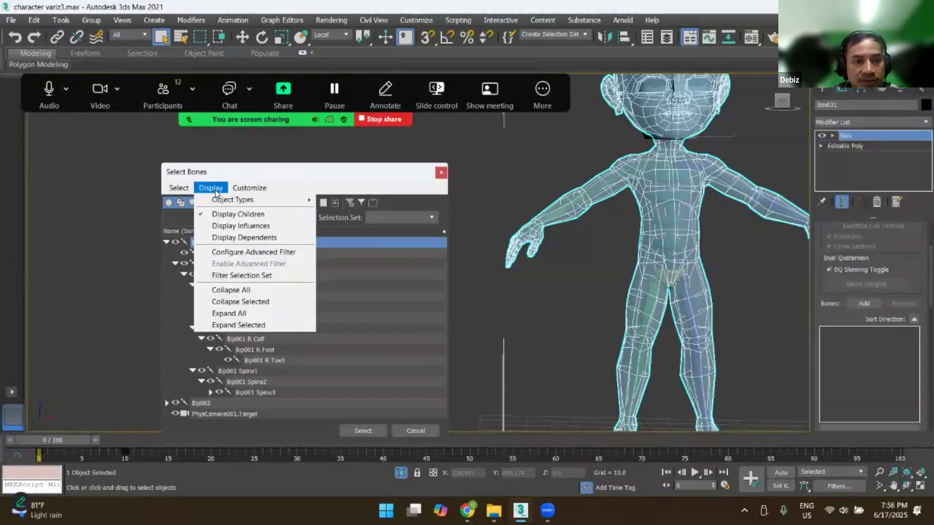
click(239, 313)
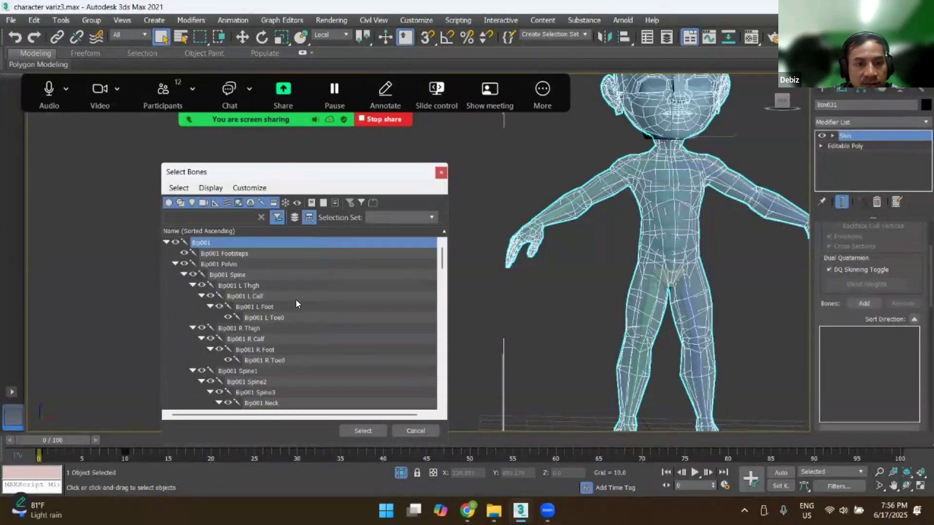
Step: Examine the expanded bone list to find where the Bip001 hierarchy ends and Bip002 begins
scroll(297, 312, down, 10)
scroll(306, 321, down, 15)
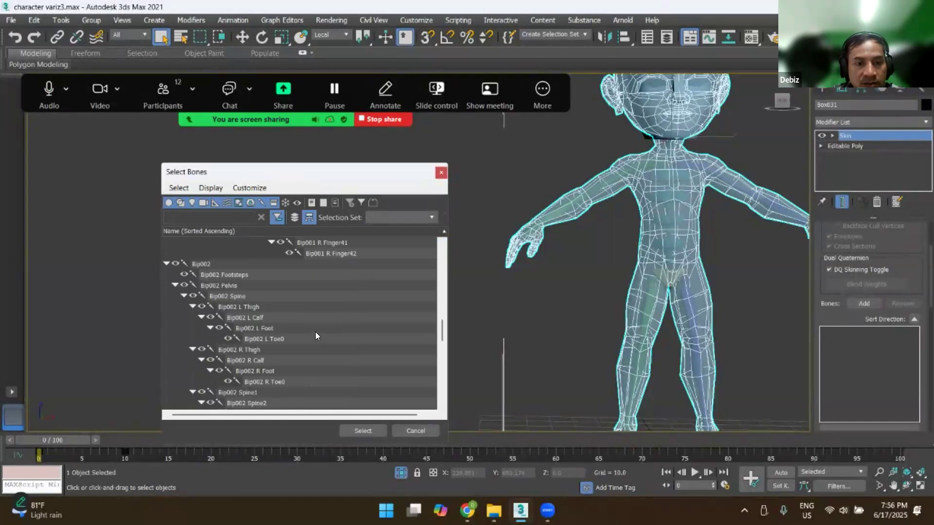
scroll(329, 339, up, 15)
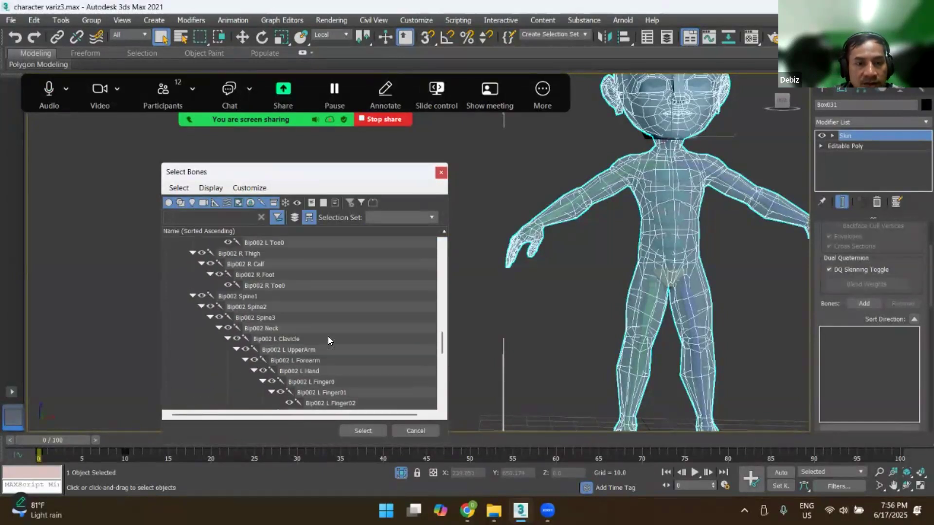
scroll(321, 346, down, 8)
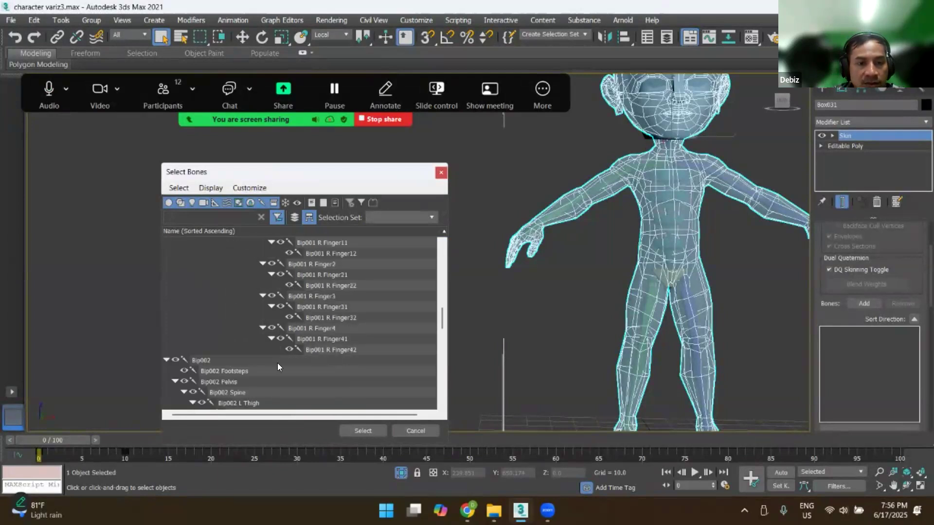
click(205, 360)
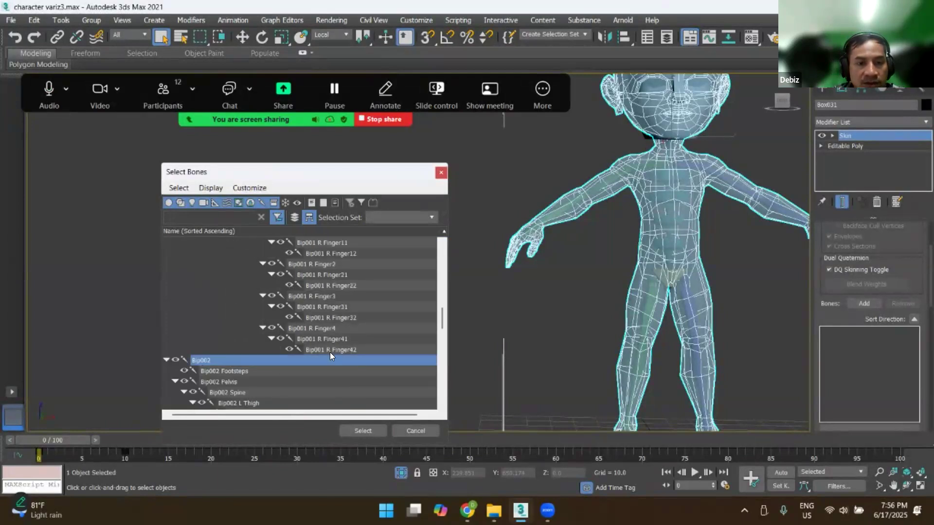
click(329, 350)
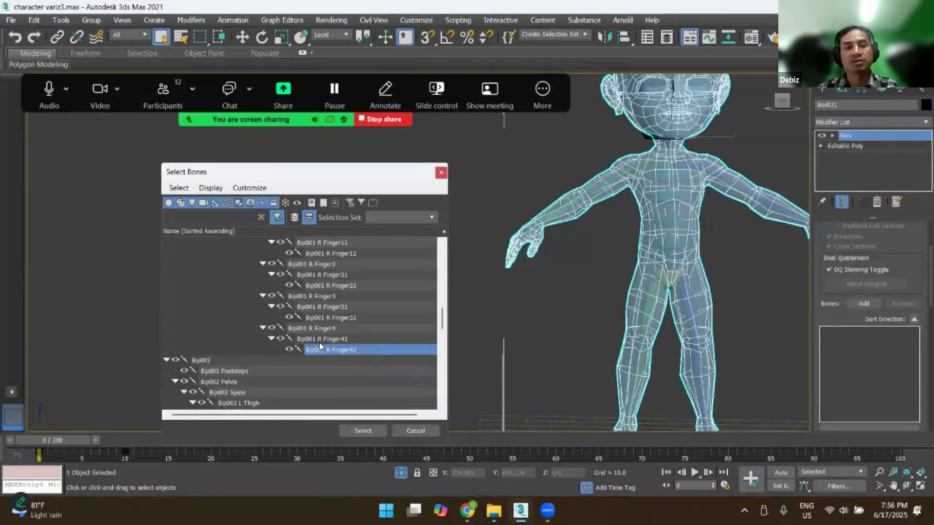
scroll(325, 345, up, 15)
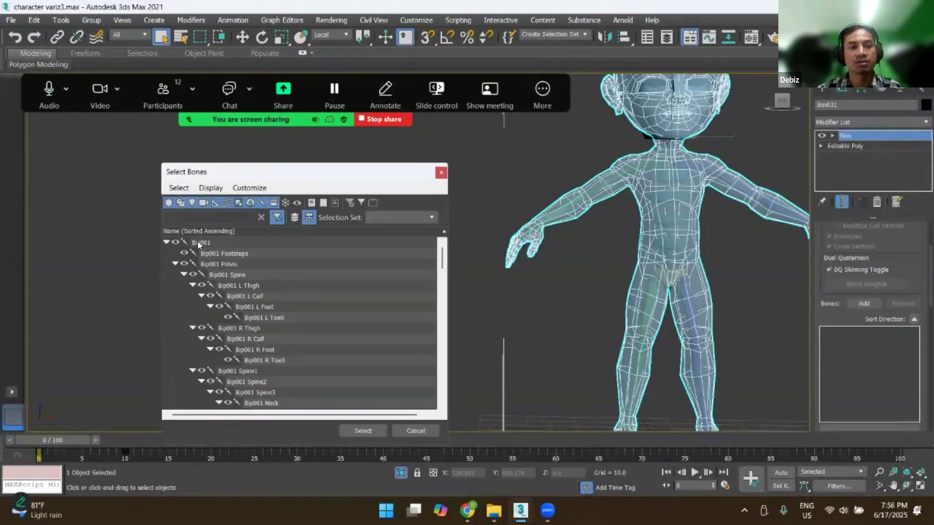
Step: Select Bip001 with its whole hierarchy and add these bones to the body mesh's Skin modifier
double_click(197, 242)
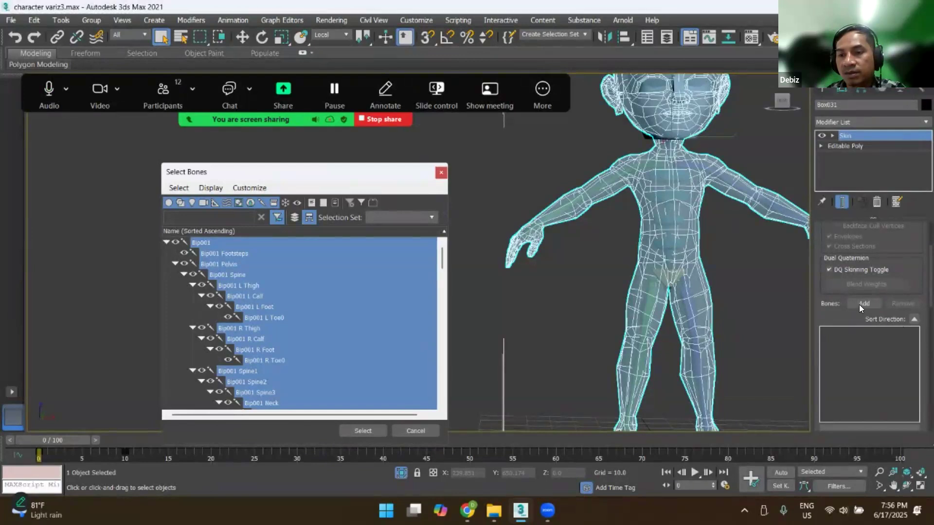
click(363, 431)
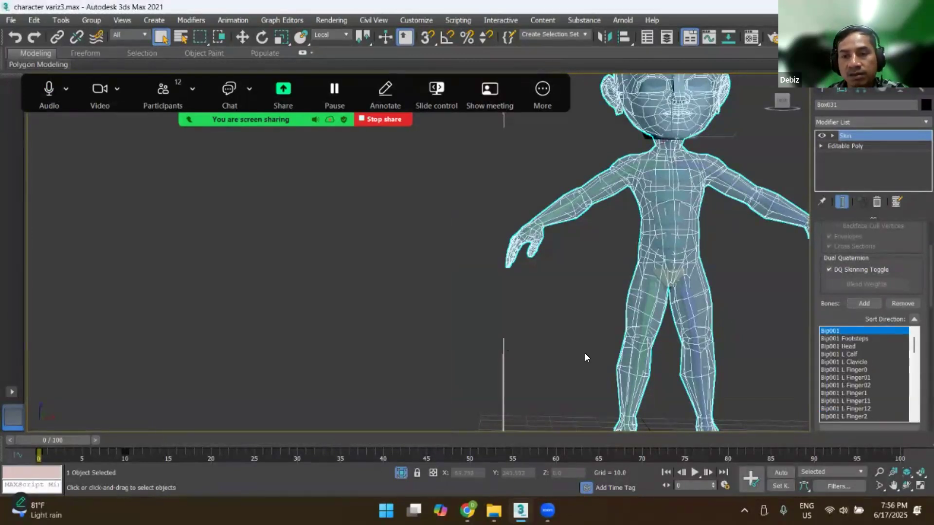
scroll(641, 226, down, 2)
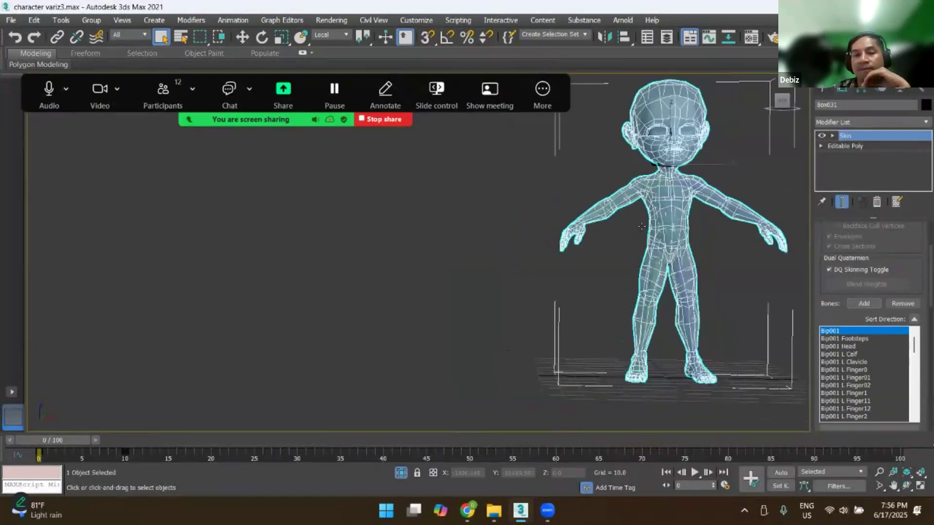
middle_drag(658, 285, 586, 292)
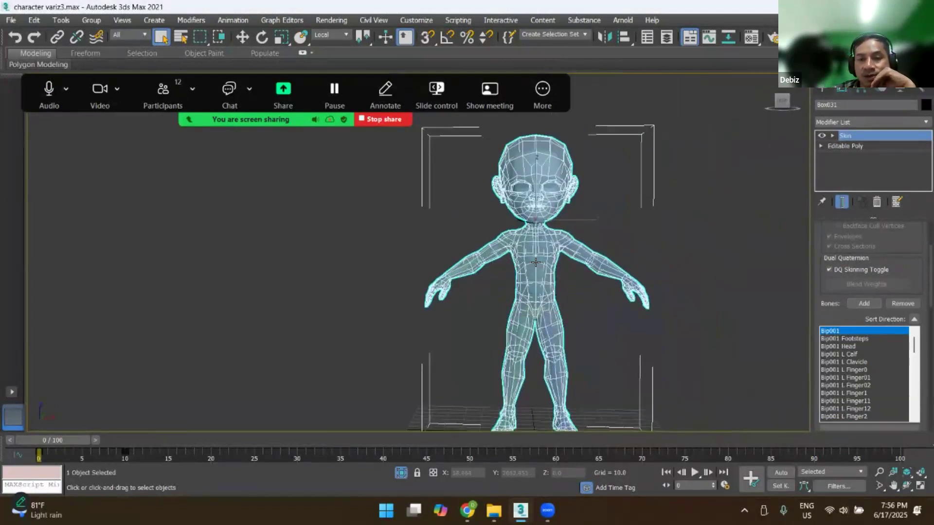
scroll(538, 271, up, 2)
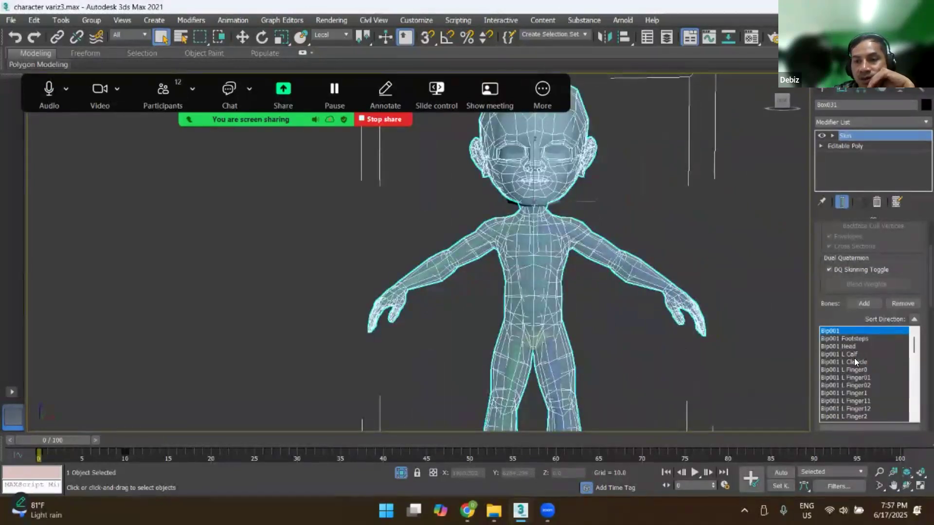
Step: Review the bones added to the Skin modifier, and turn off See-Through in the body mesh's object properties
scroll(852, 379, down, 9)
scroll(853, 378, down, 4)
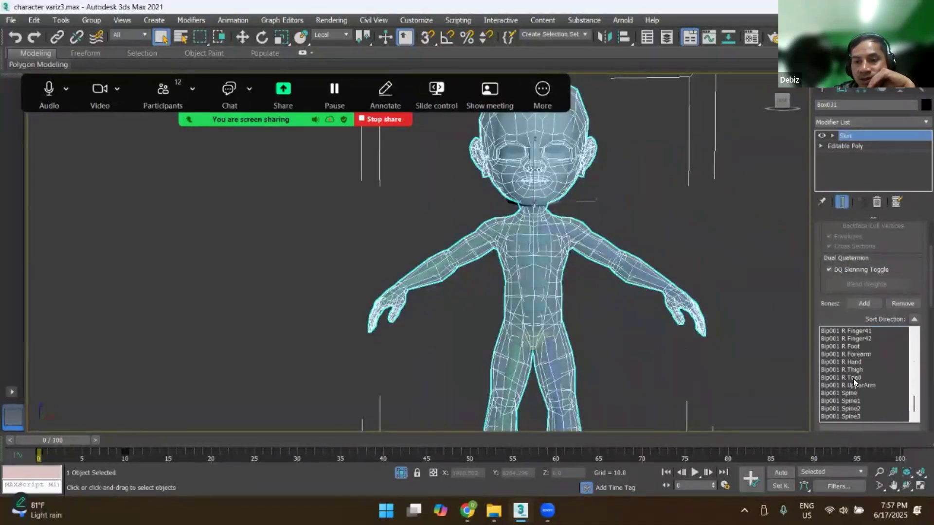
scroll(921, 239, up, 3)
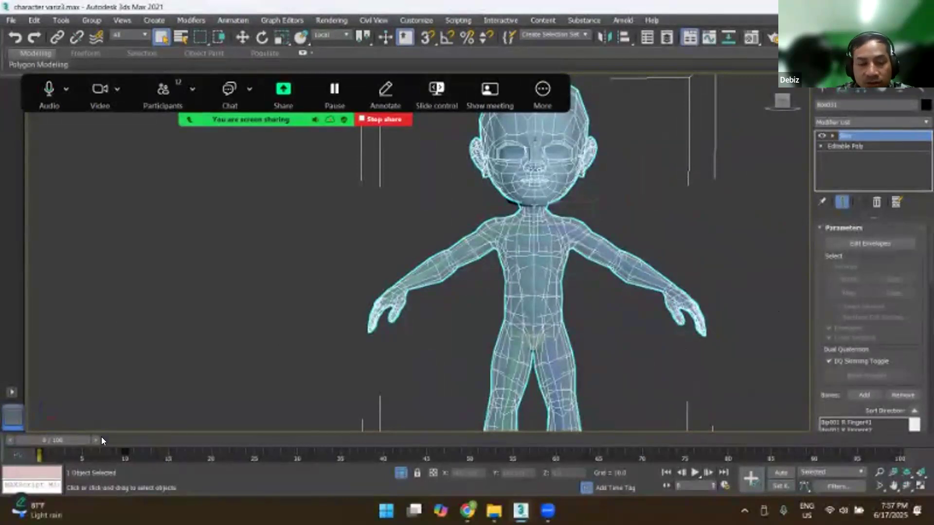
right_click(533, 239)
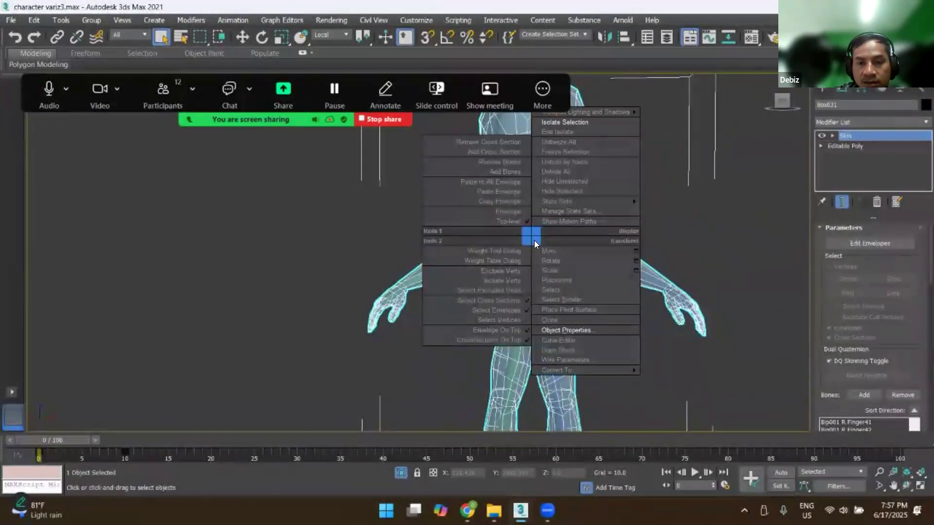
click(564, 330)
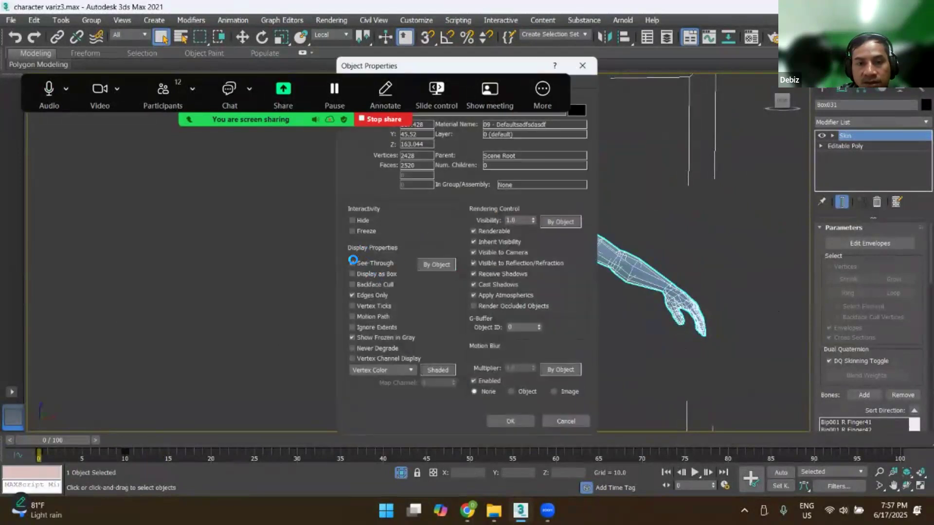
click(504, 420)
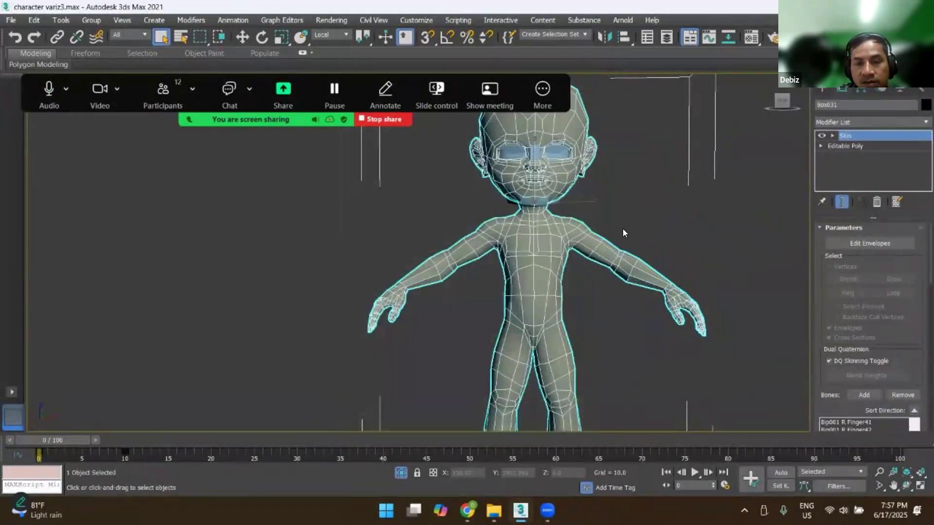
Step: Enter Skin envelope editing and select the waist and chest bones in turn to inspect their influence on the mesh
mouse_move(598, 218)
middle_down()
mouse_move(615, 275)
mouse_move(597, 217)
middle_up()
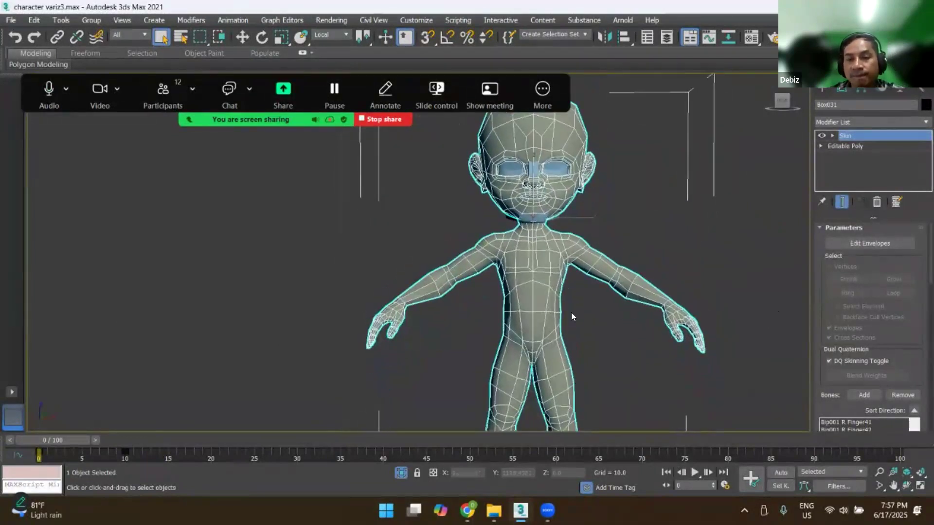
click(877, 246)
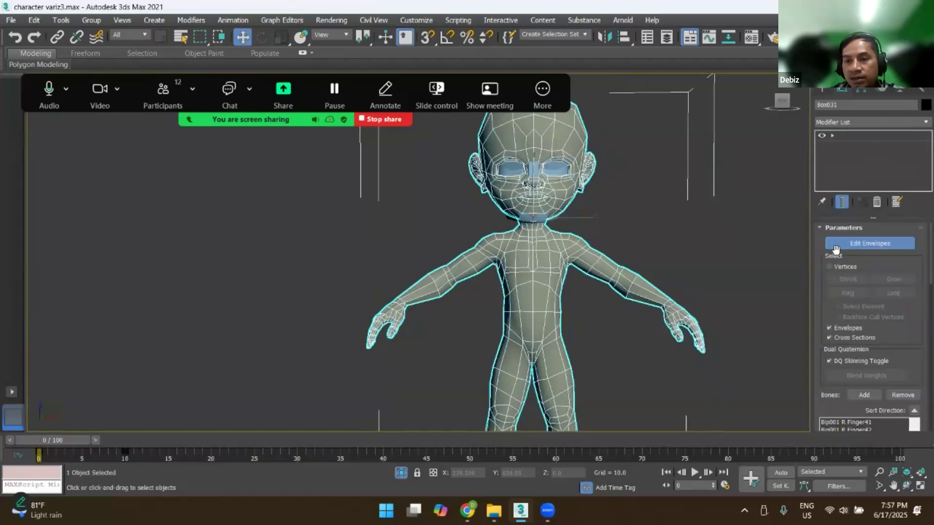
click(532, 304)
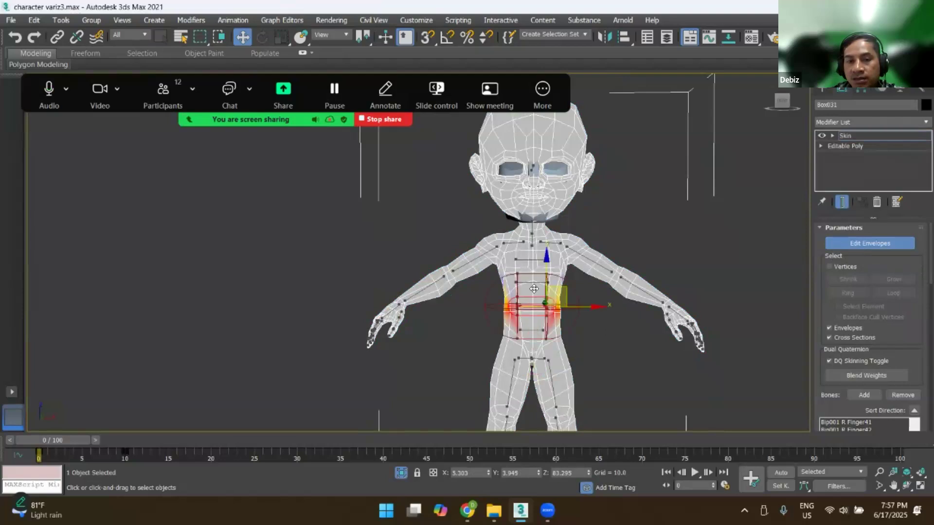
click(535, 260)
scroll(535, 269, up, 5)
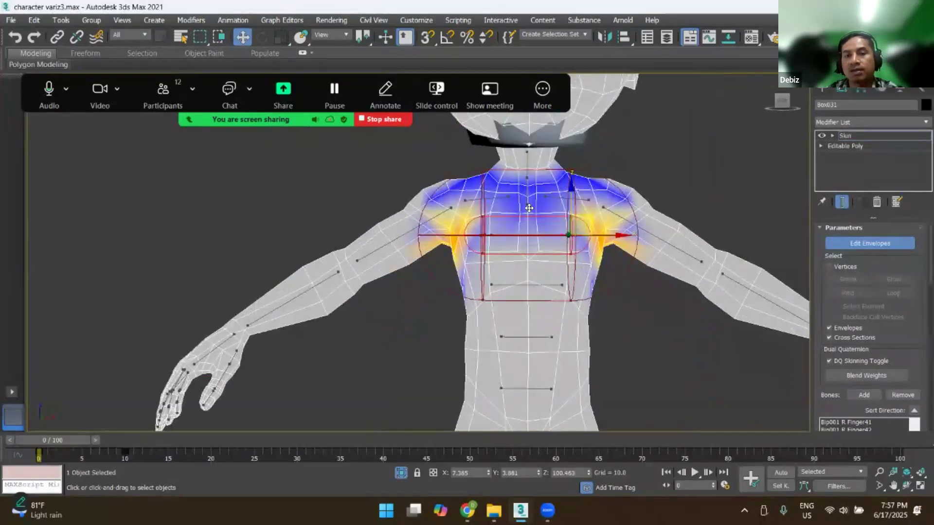
middle_drag(528, 209, 534, 390)
scroll(546, 375, down, 5)
scroll(550, 369, up, 5)
scroll(549, 370, down, 5)
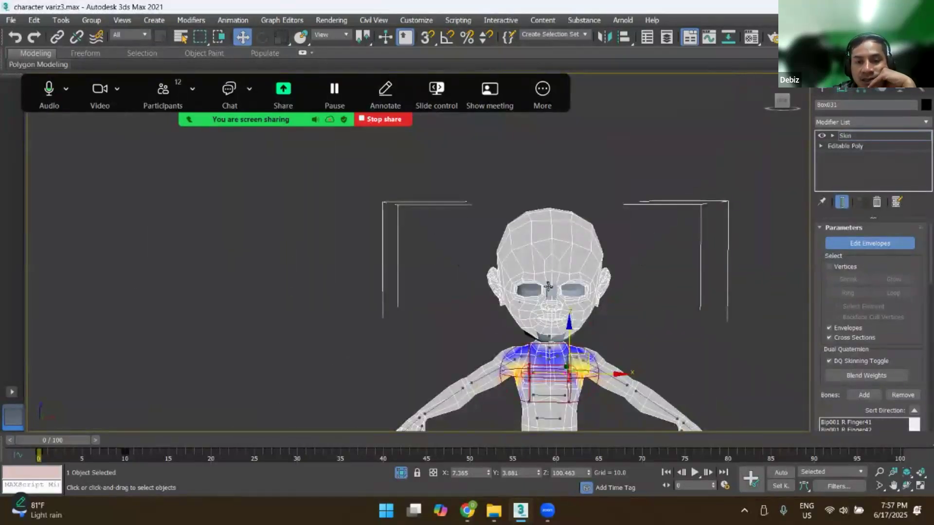
Step: Select the Bip001 Head envelope and raise its outer handle in front of the chest by about 22 units
click(546, 342)
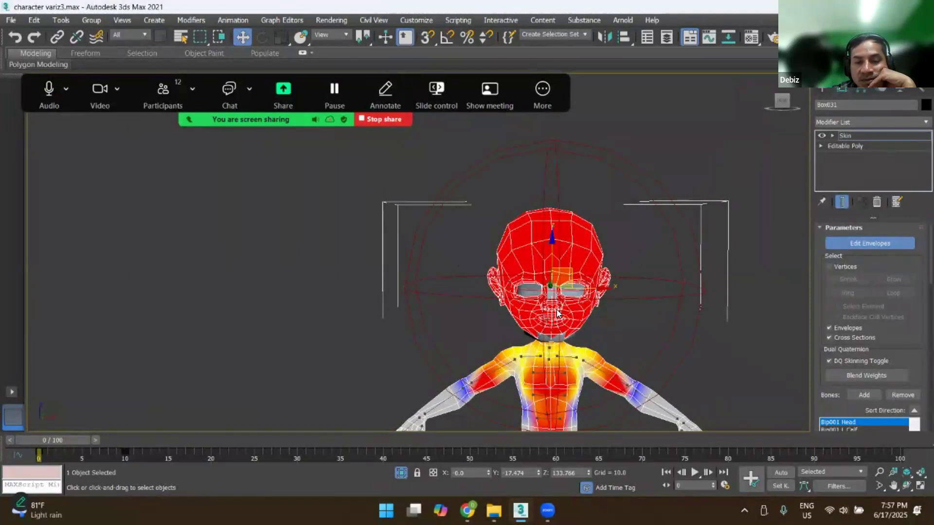
scroll(557, 310, down, 3)
alt+middle_drag(557, 311, 516, 327)
scroll(519, 322, up, 3)
scroll(518, 323, down, 2)
alt+middle_drag(553, 354, 551, 356)
click(565, 405)
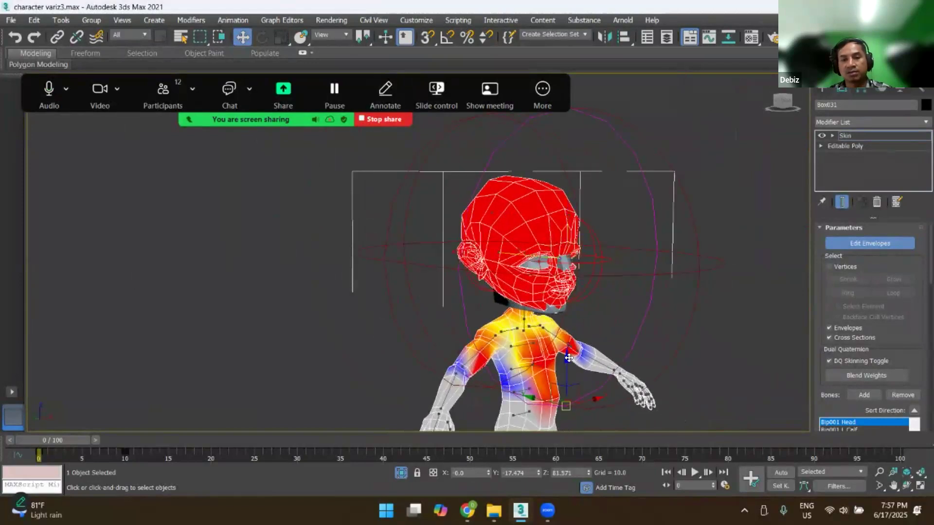
drag(568, 368, 561, 313)
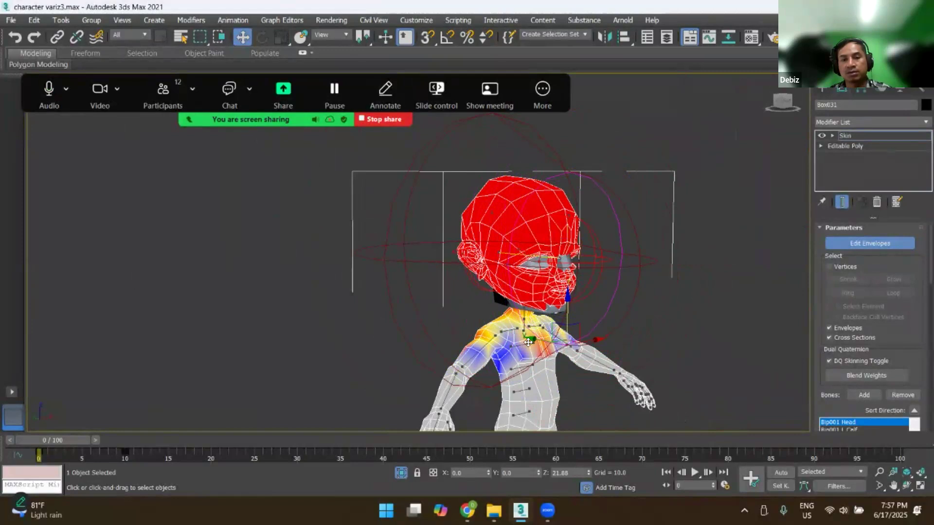
Step: Raise the head envelope's other low outer handle, behind the body, by about 23 units to limit its influence to the neck area
click(490, 386)
drag(490, 351, 501, 292)
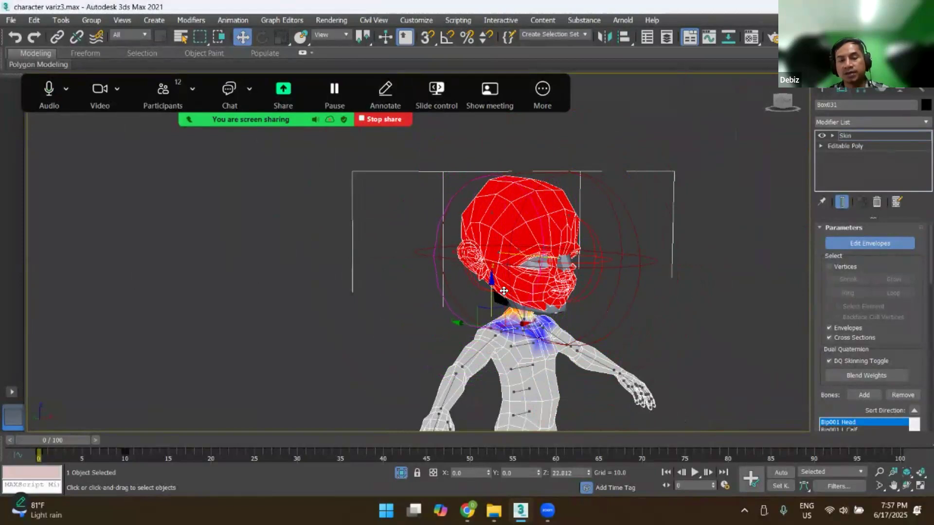
scroll(560, 327, up, 3)
scroll(546, 334, down, 3)
alt+middle_drag(546, 333, 519, 315)
scroll(518, 315, up, 3)
scroll(520, 311, down, 2)
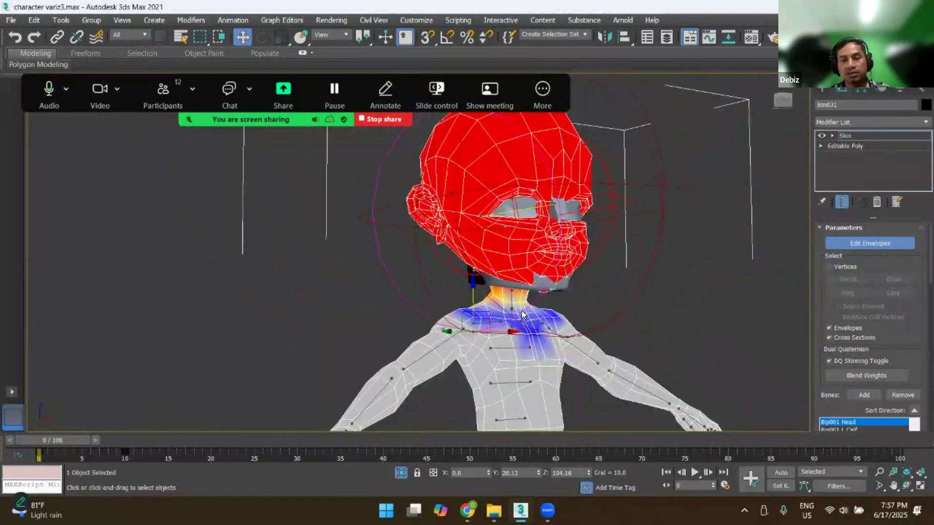
scroll(521, 310, down, 3)
scroll(515, 311, up, 3)
scroll(519, 289, down, 2)
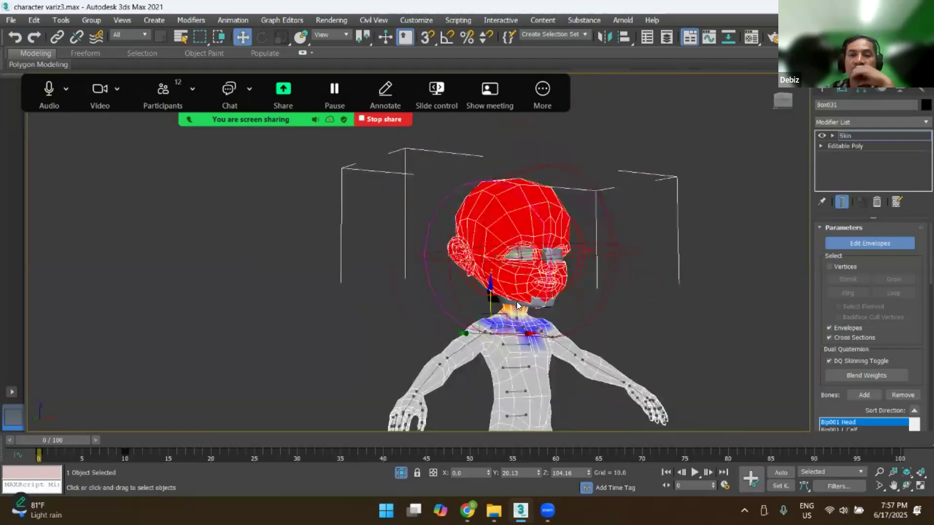
scroll(504, 266, up, 2)
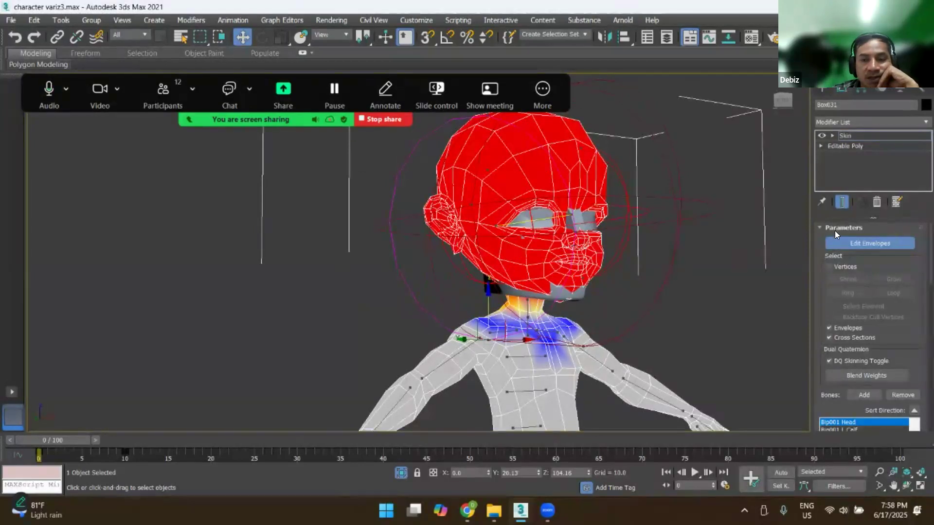
Step: Leave envelope editing, select the Bip001 Head bone and rotate it to test how the neck deforms
click(847, 239)
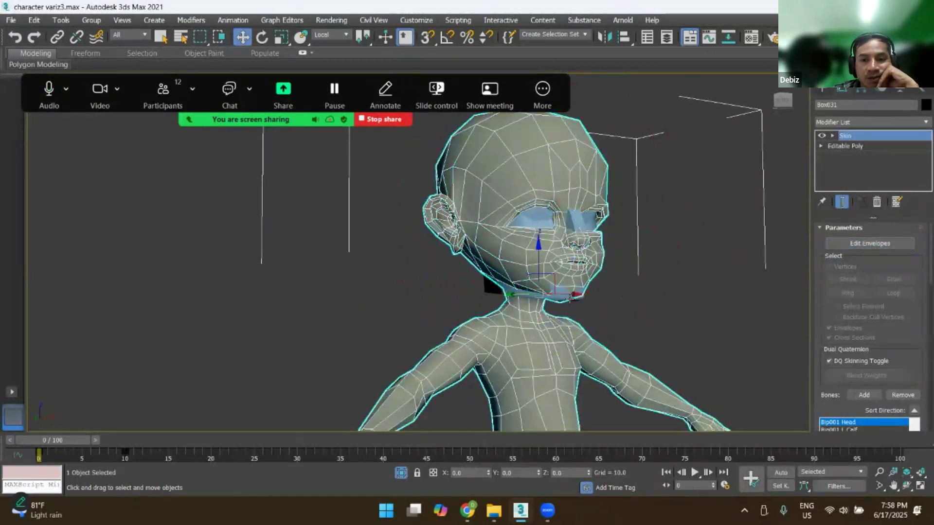
click(564, 294)
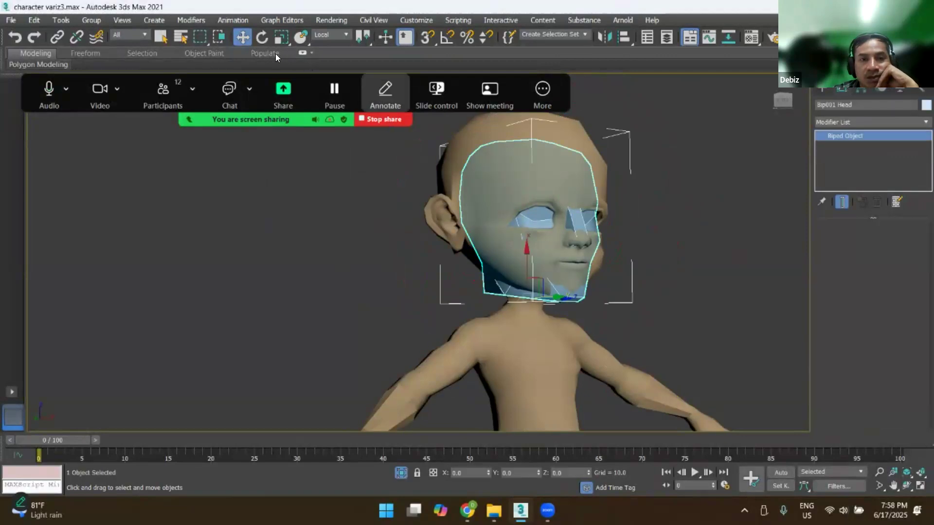
click(263, 42)
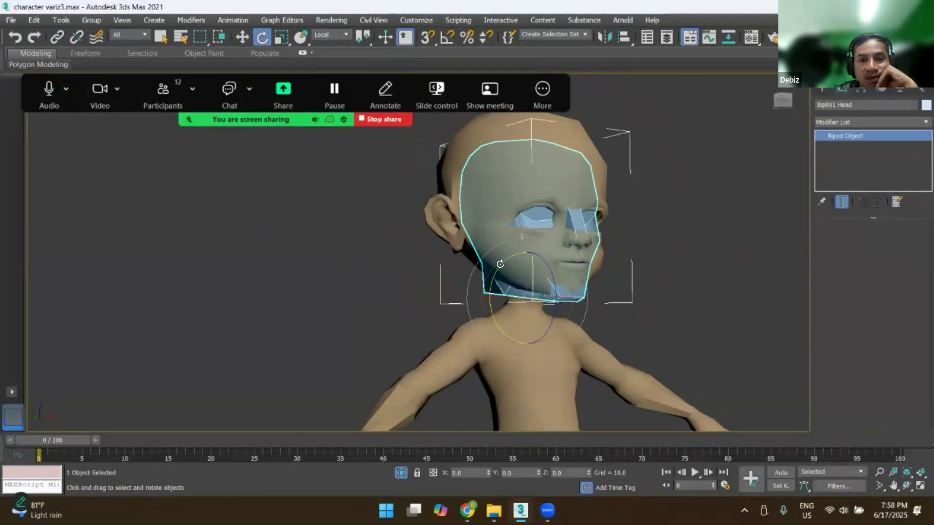
drag(504, 260, 525, 259)
right_click(525, 259)
scroll(506, 253, up, 3)
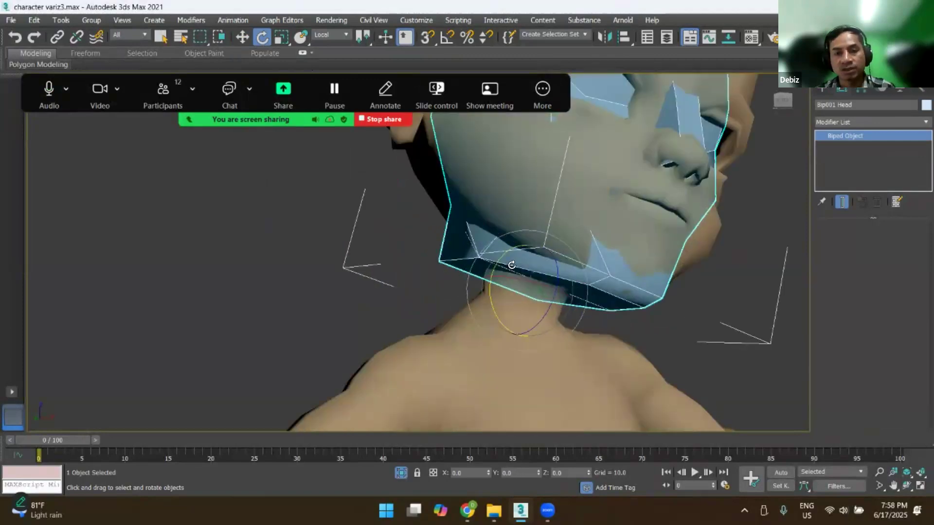
Step: Tilt the head bone further to check the neck deformation up close, and return the head to its upright pose
drag(494, 270, 564, 254)
right_click(559, 254)
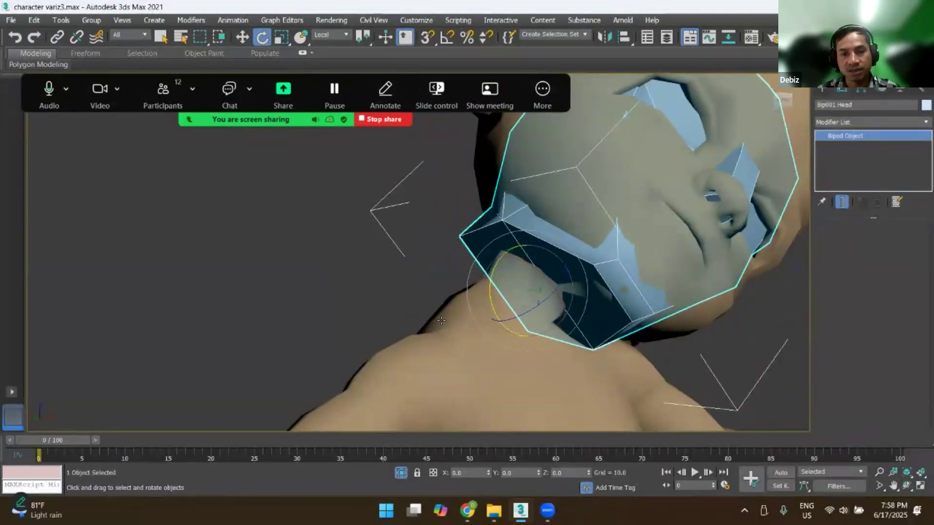
key(F3)
key(F3)
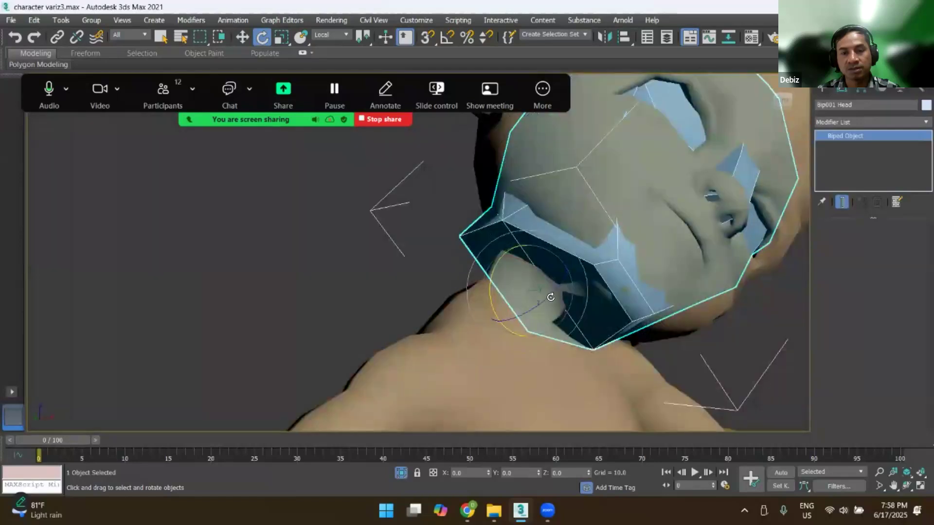
drag(486, 290, 510, 321)
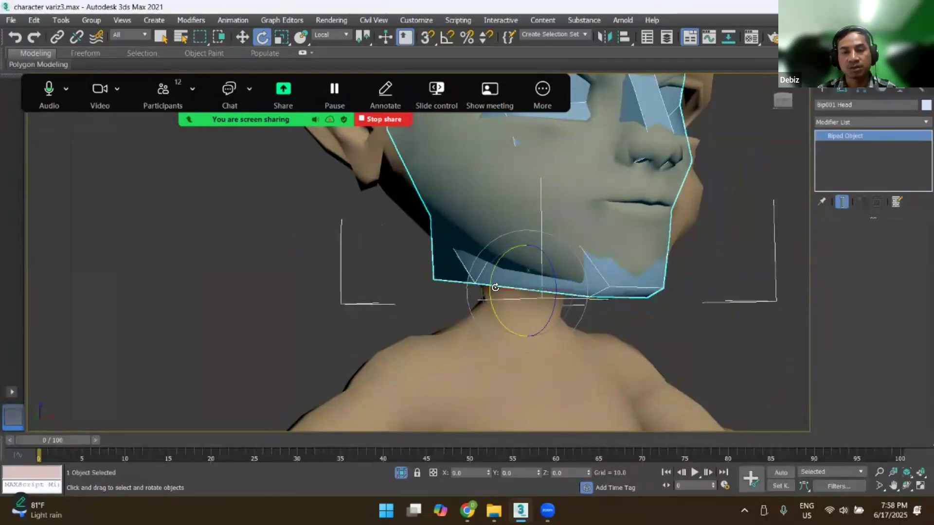
drag(490, 275, 505, 315)
scroll(505, 316, down, 5)
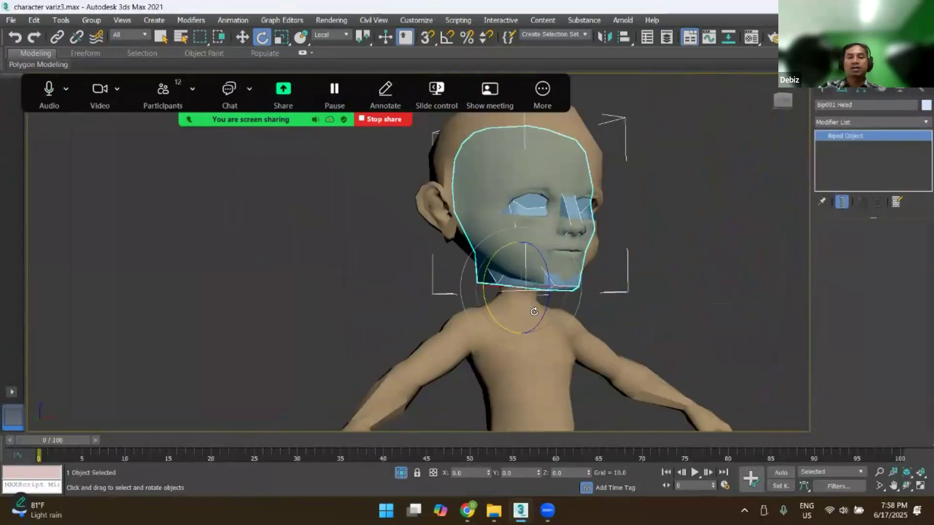
Step: Reselect the body mesh, re-enter Skin envelope editing and select the left forearm bone's envelope
middle_drag(609, 292, 630, 209)
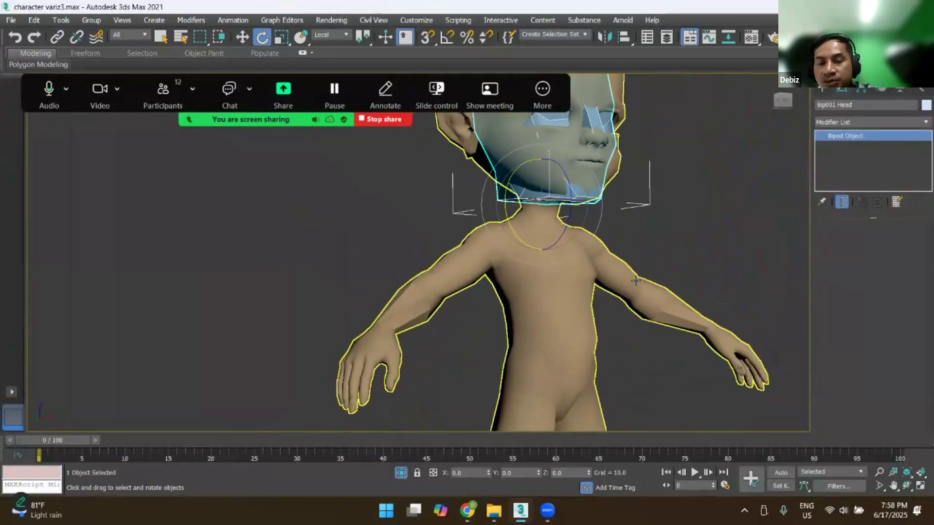
click(656, 295)
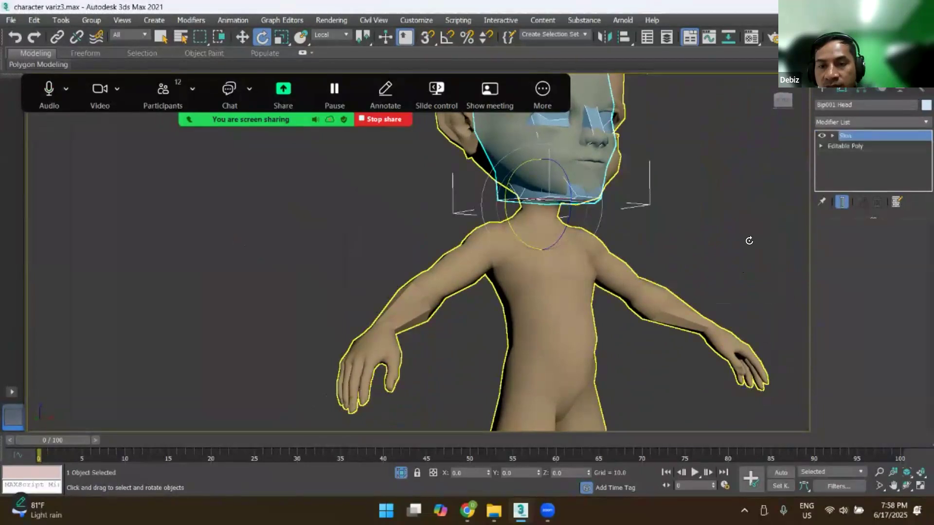
click(865, 242)
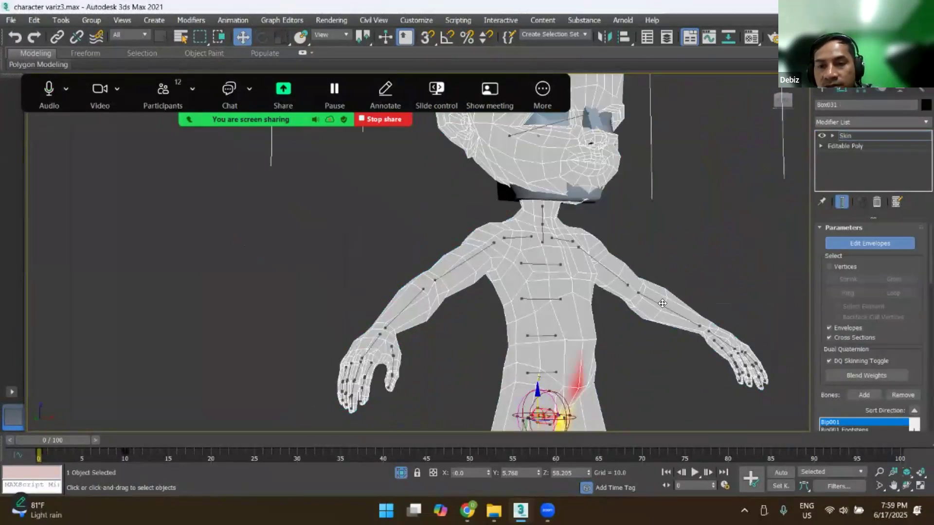
click(662, 303)
scroll(632, 297, up, 5)
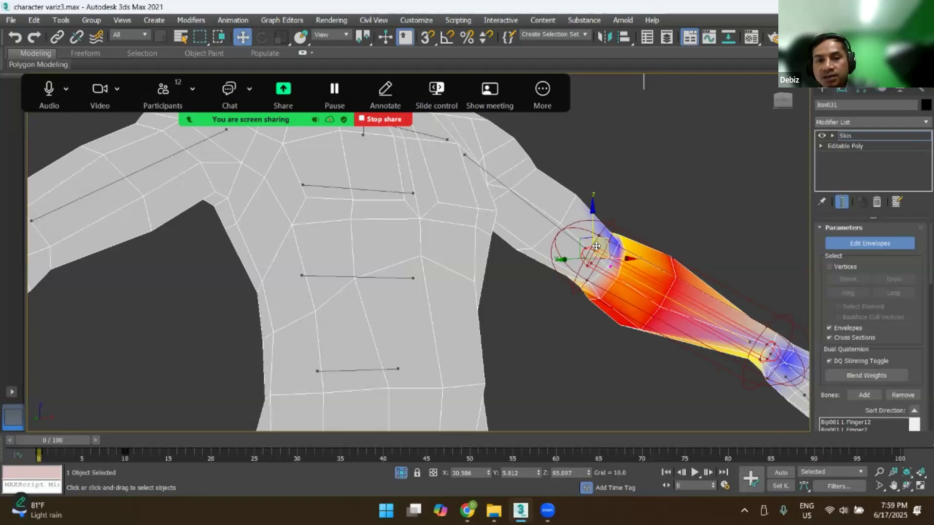
Step: Enlarge the inner envelope at the elbow end of the left forearm bone by moving its handle outward
scroll(596, 246, down, 3)
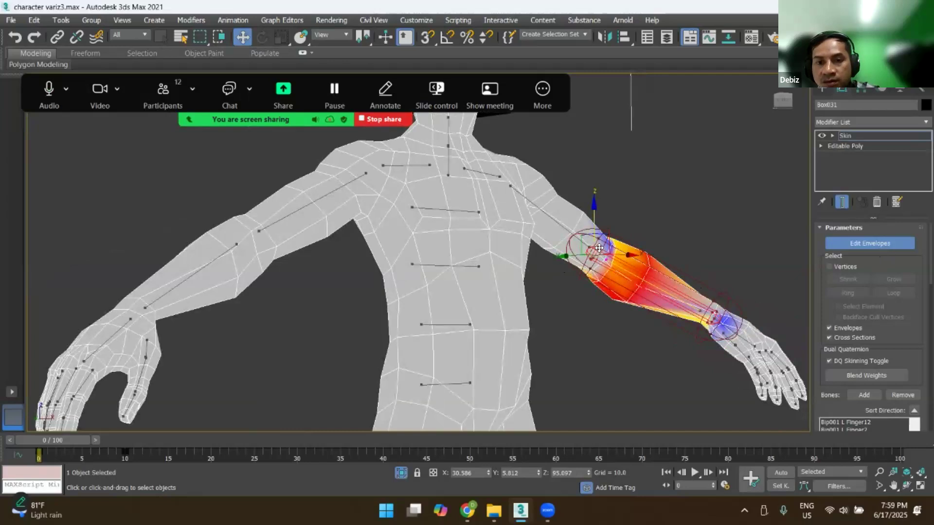
scroll(596, 249, up, 4)
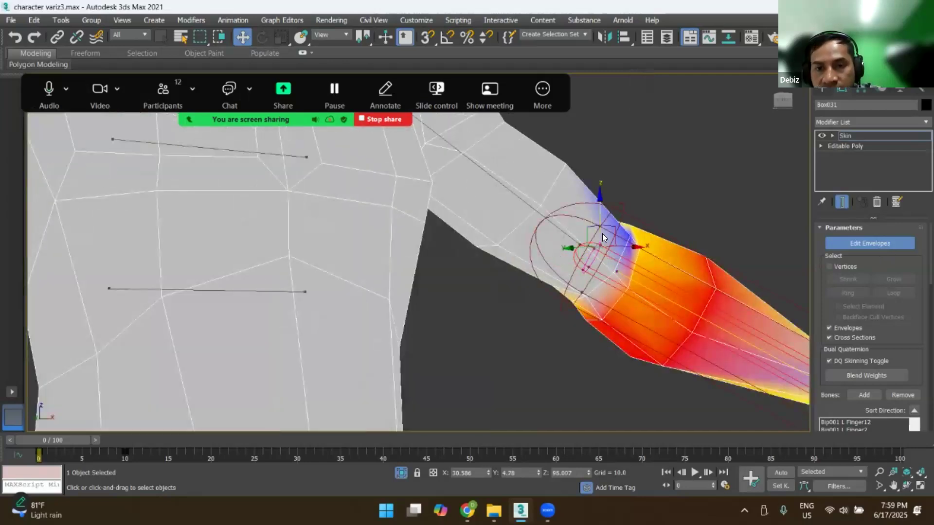
drag(600, 217, 616, 187)
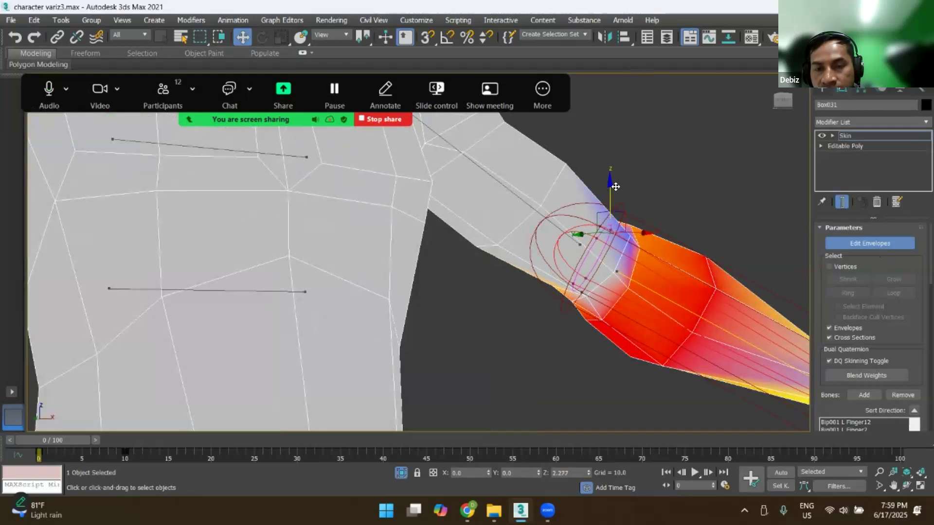
scroll(632, 265, down, 3)
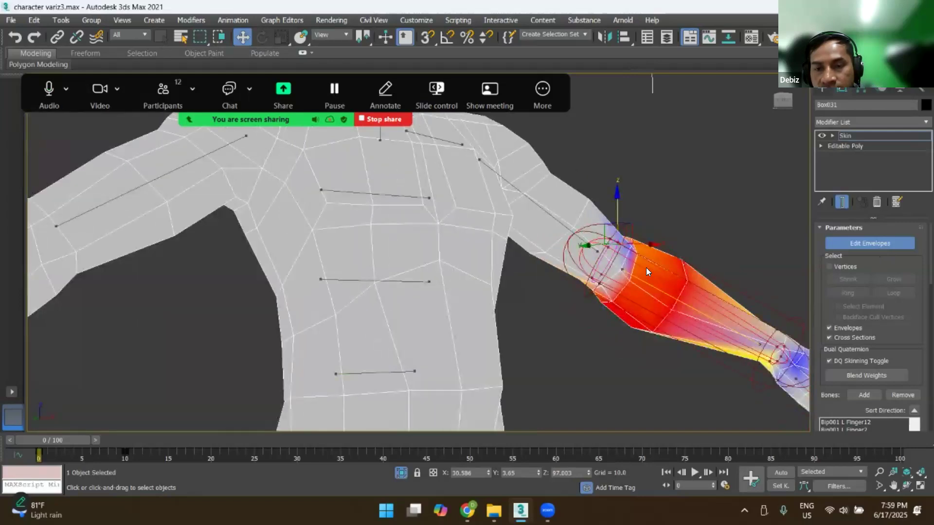
scroll(628, 267, down, 2)
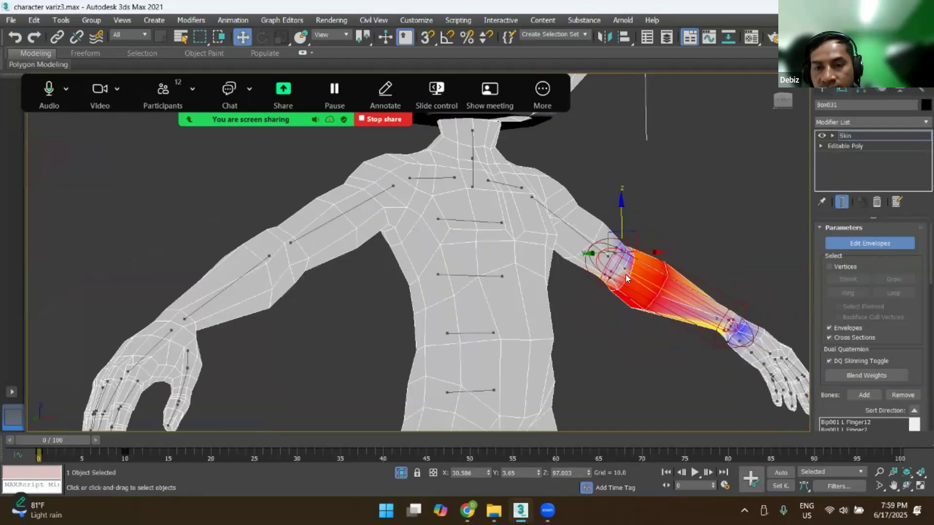
scroll(608, 284, up, 2)
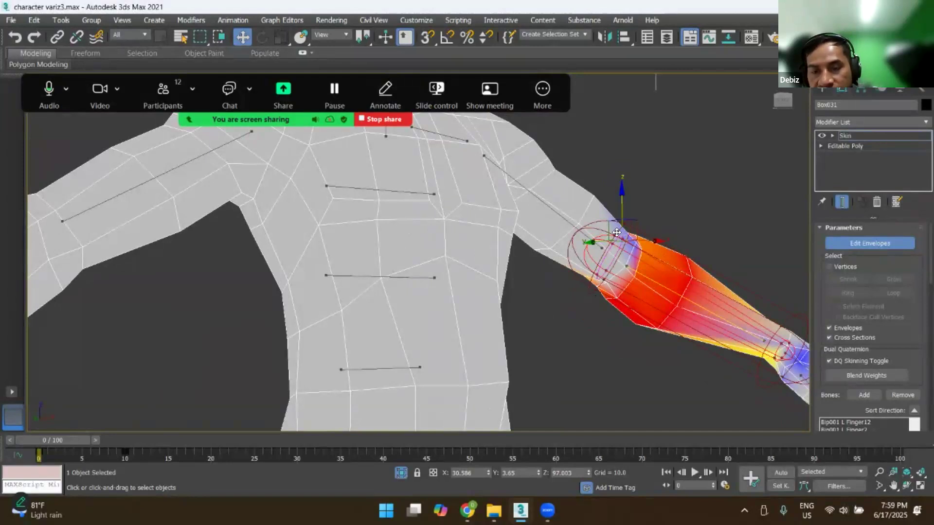
Step: Leave Skin envelope editing and select the Bip001 L Forearm bone through the see-through body mesh
scroll(634, 274, down, 3)
scroll(686, 307, up, 3)
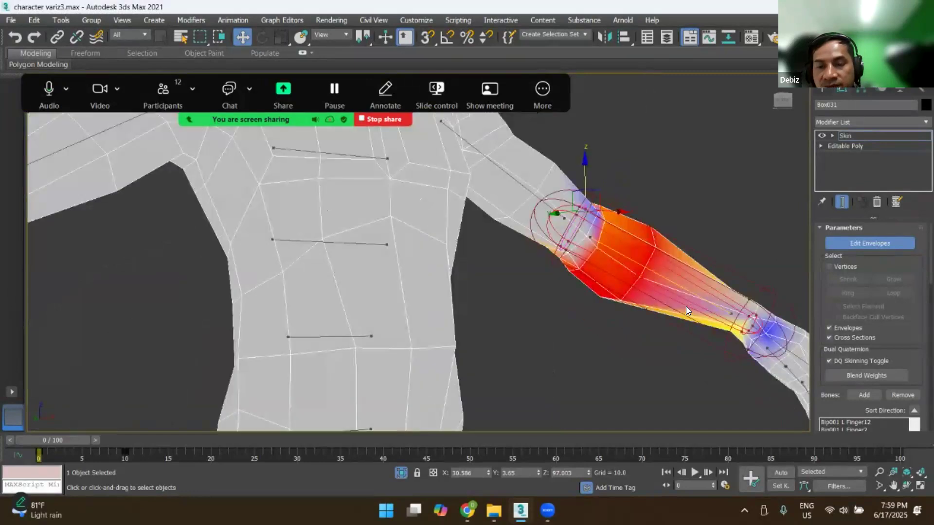
scroll(628, 285, down, 2)
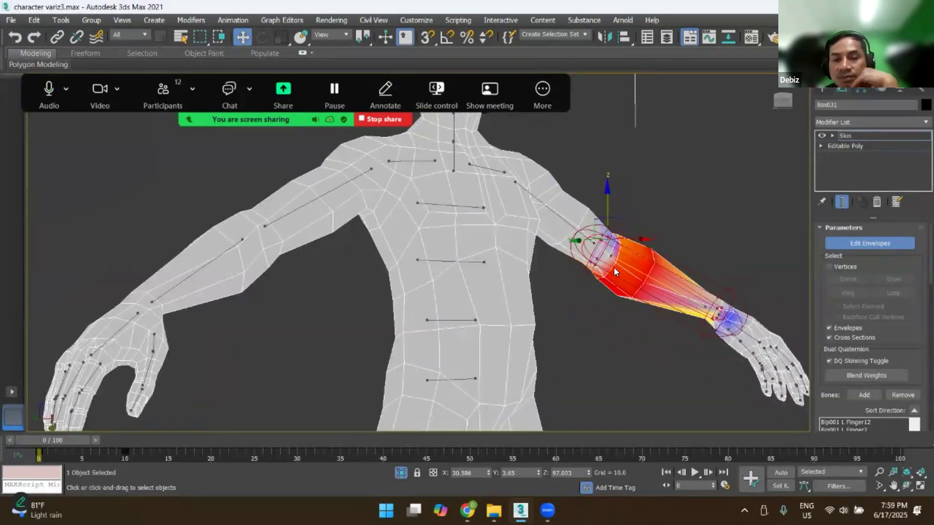
click(853, 244)
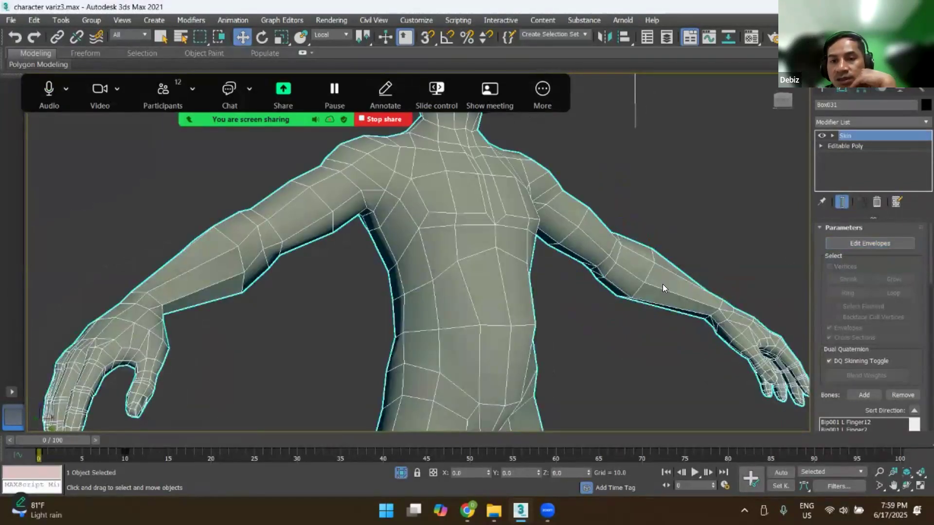
key(alt+x)
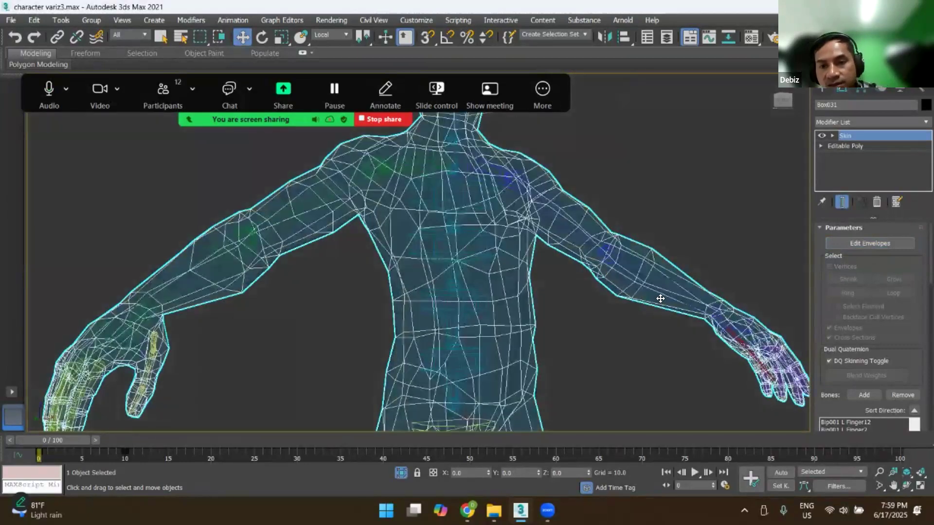
click(662, 278)
key(alt+x)
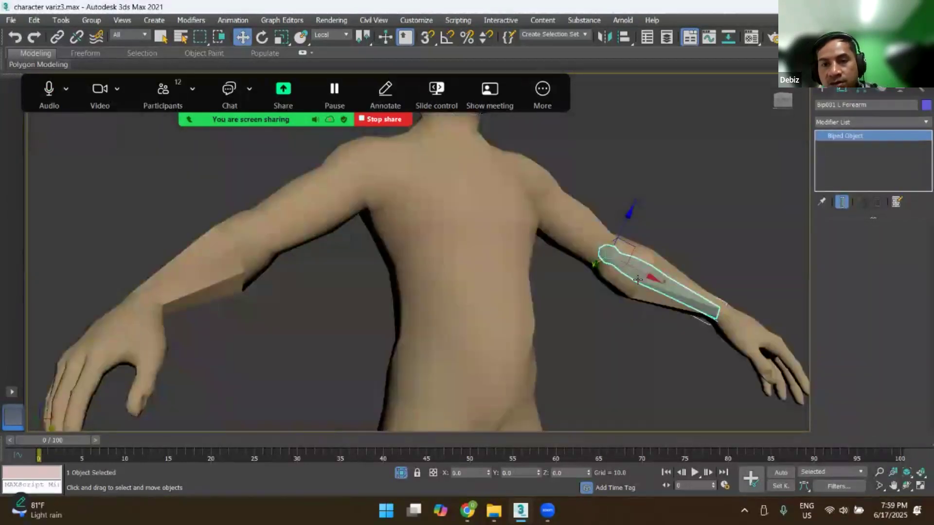
Step: Rotate the left forearm bone about 41 degrees around its local Z axis to test how the elbow deforms
key(e)
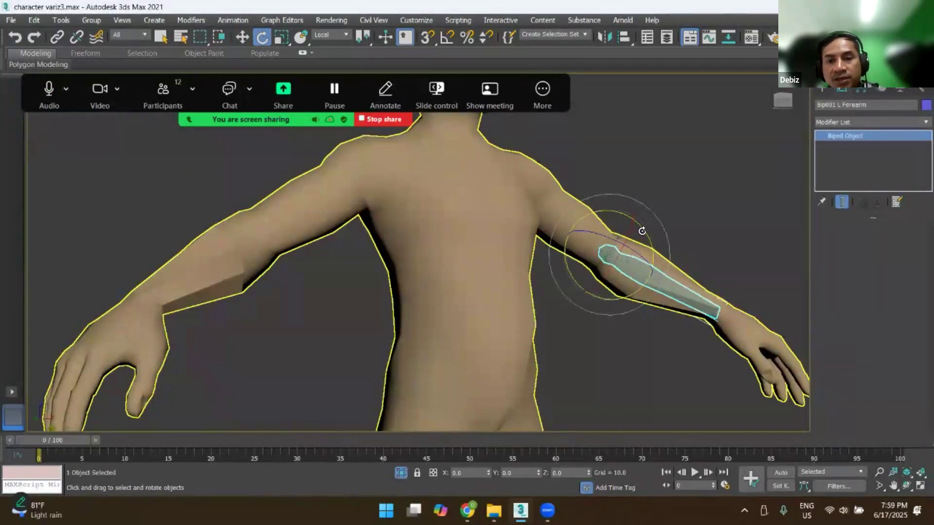
scroll(628, 287, down, 4)
alt+middle_drag(629, 287, 652, 258)
drag(650, 257, 612, 258)
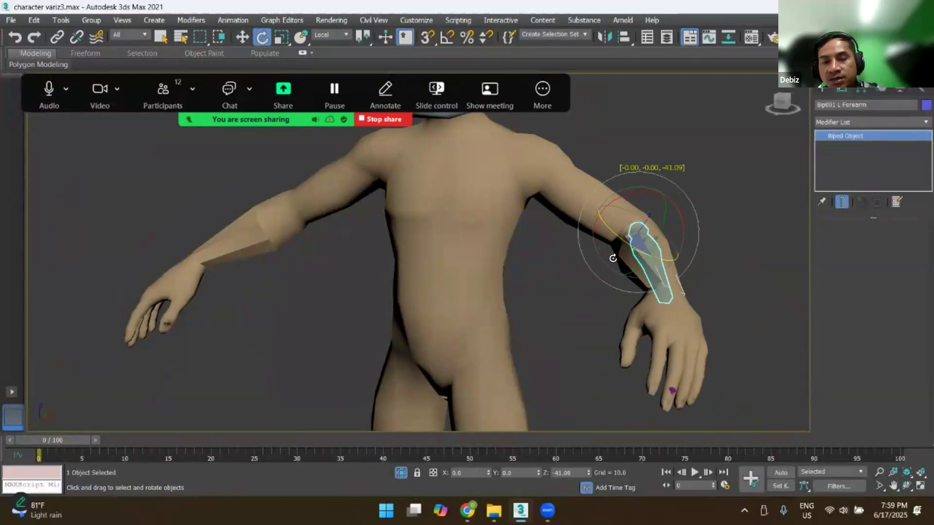
alt+middle_drag(631, 276, 617, 255)
scroll(618, 254, up, 3)
scroll(625, 270, down, 3)
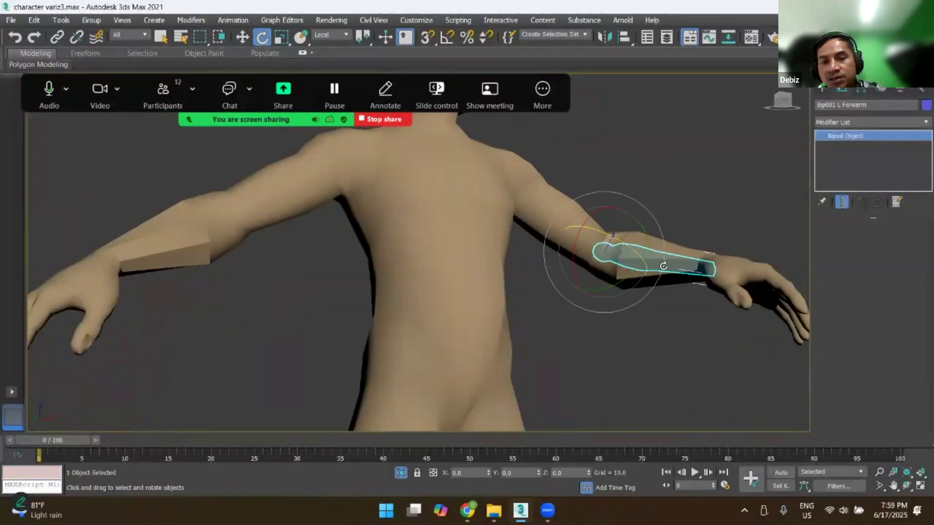
Step: Bend the left forearm bone further and check the elbow deformation up close from several angles
mouse_move(616, 236)
mouse_down()
mouse_move(610, 262)
mouse_move(608, 252)
mouse_move(644, 248)
mouse_move(592, 245)
mouse_move(629, 249)
mouse_move(622, 246)
mouse_up()
scroll(602, 249, up, 3)
alt+middle_drag(603, 249, 501, 333)
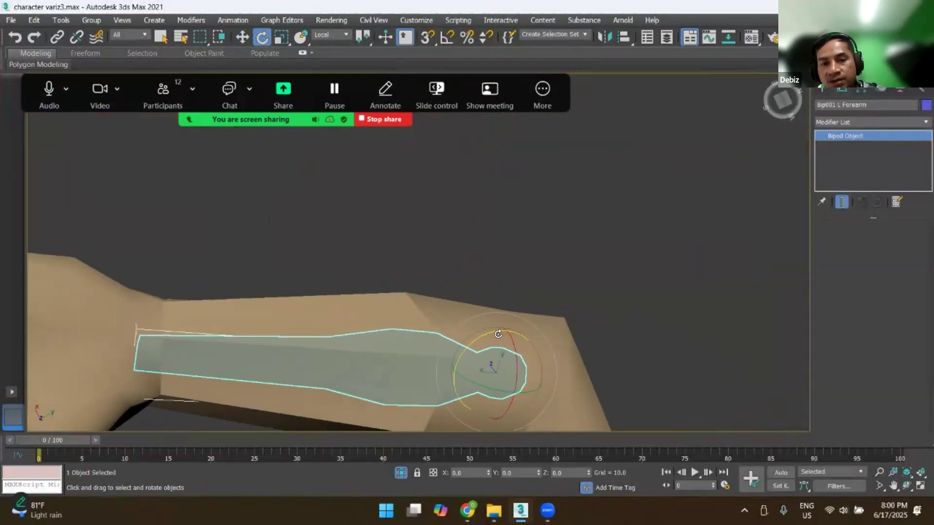
mouse_move(465, 349)
mouse_down()
mouse_move(475, 337)
mouse_move(468, 346)
mouse_up()
middle_drag(597, 388, 624, 281)
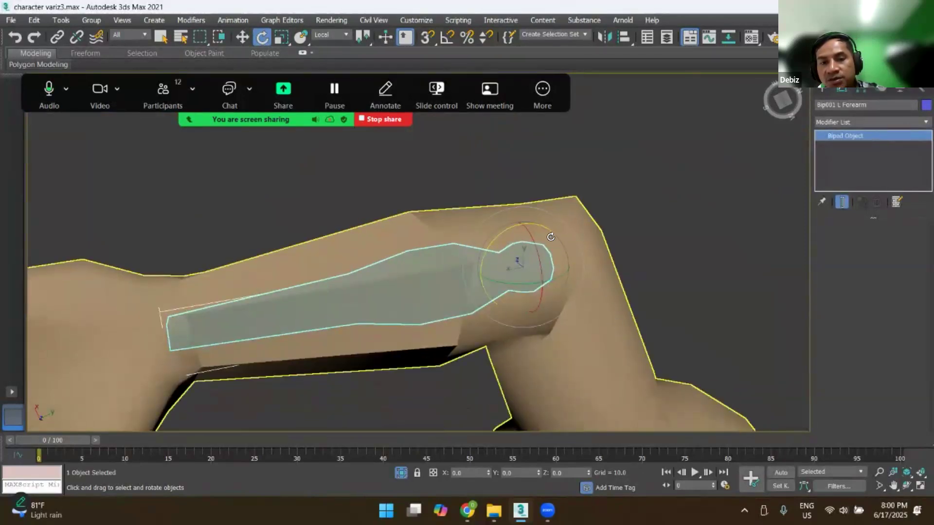
drag(506, 224, 542, 240)
scroll(543, 241, down, 4)
alt+middle_drag(556, 298, 528, 292)
Step: Undo the test rotations of the left forearm bone
key(ctrl+z)
key(ctrl+z)
key(ctrl+z)
key(ctrl+z)
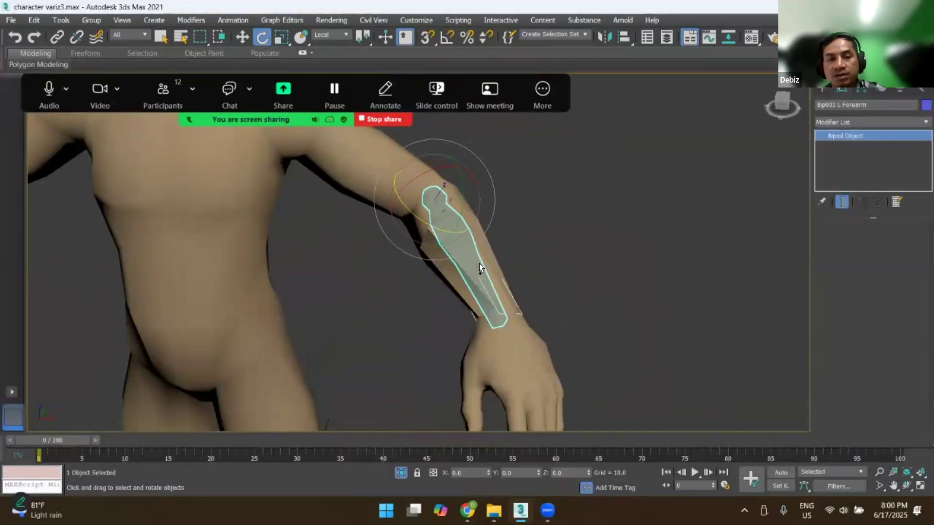
Step: Reselect the body mesh, reopen Skin envelope editing and greatly enlarge the left forearm's outer envelope at the elbow end
click(455, 272)
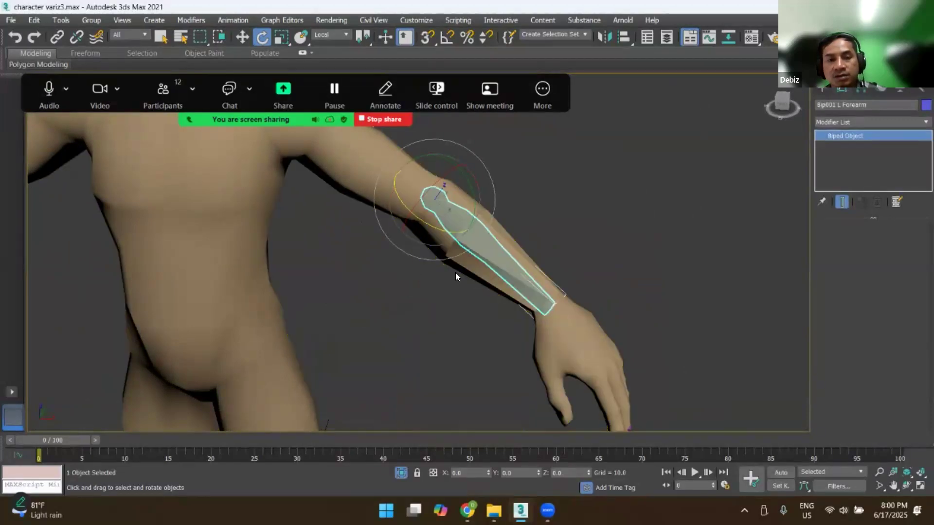
middle_drag(396, 243, 495, 292)
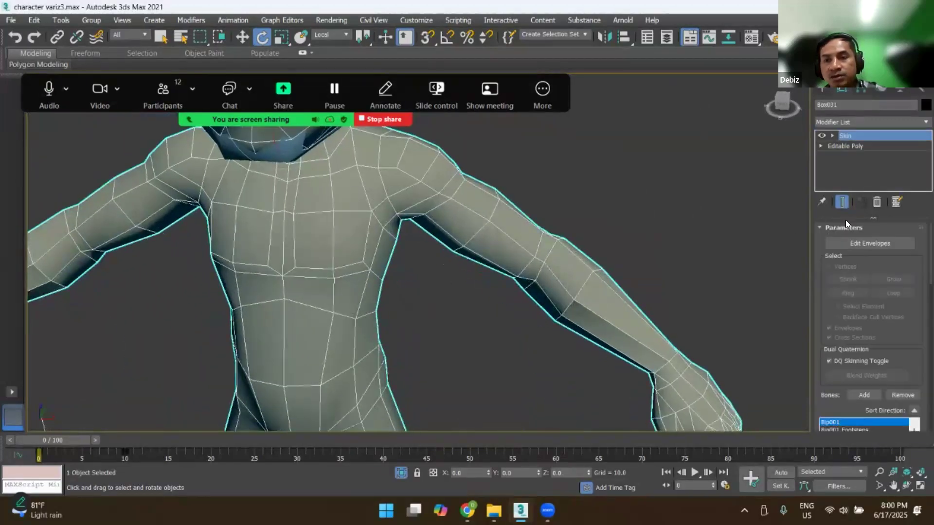
click(869, 241)
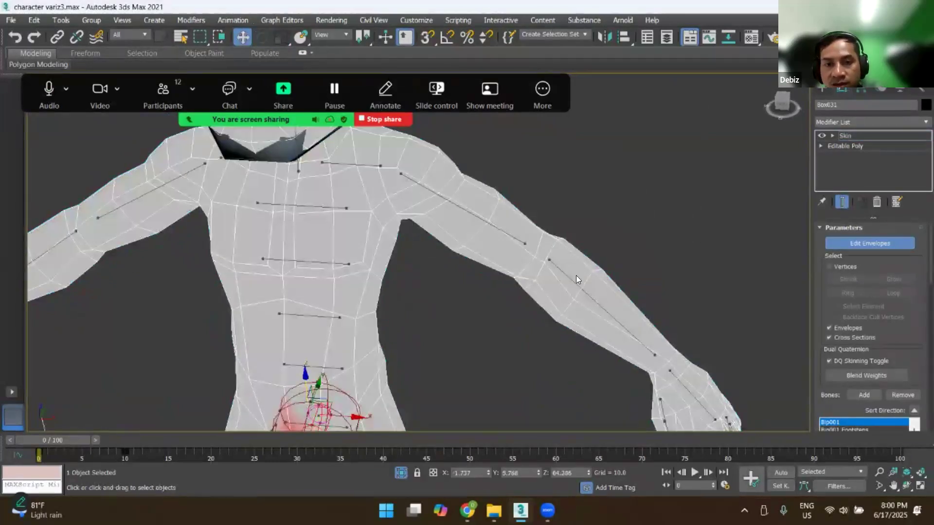
click(566, 273)
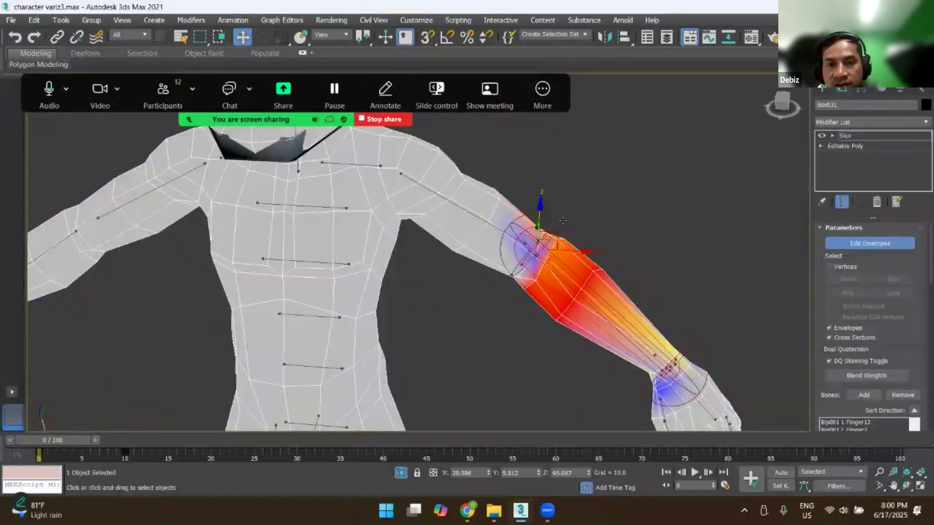
drag(564, 192, 609, 60)
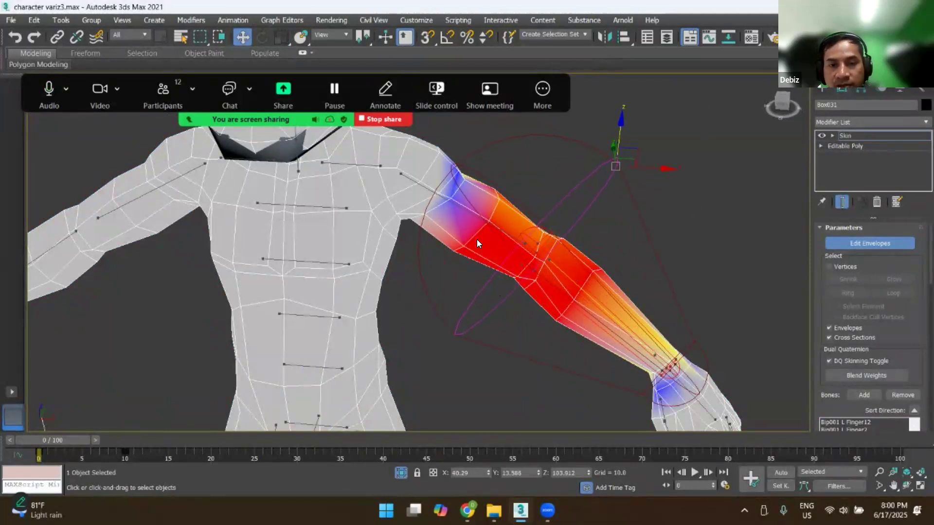
Step: Leave envelope editing and select the left forearm bone in wireframe display
click(870, 243)
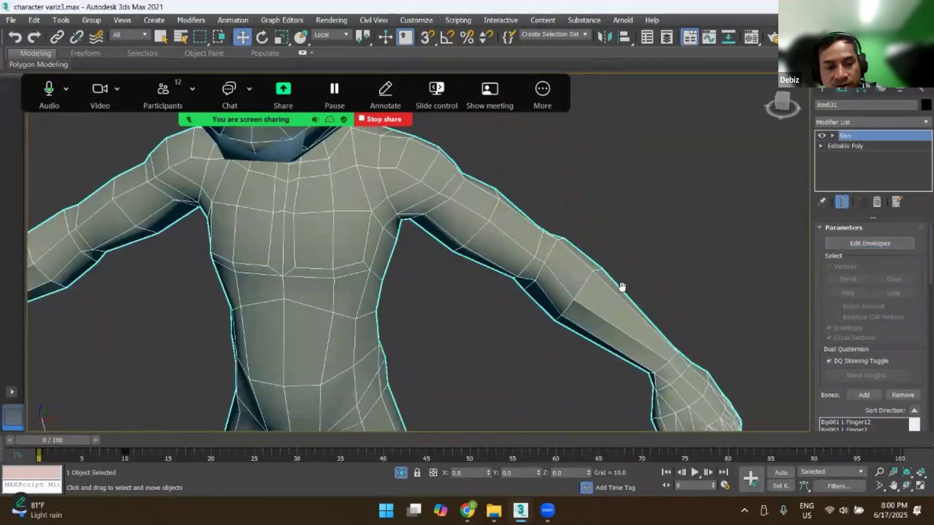
key(F3)
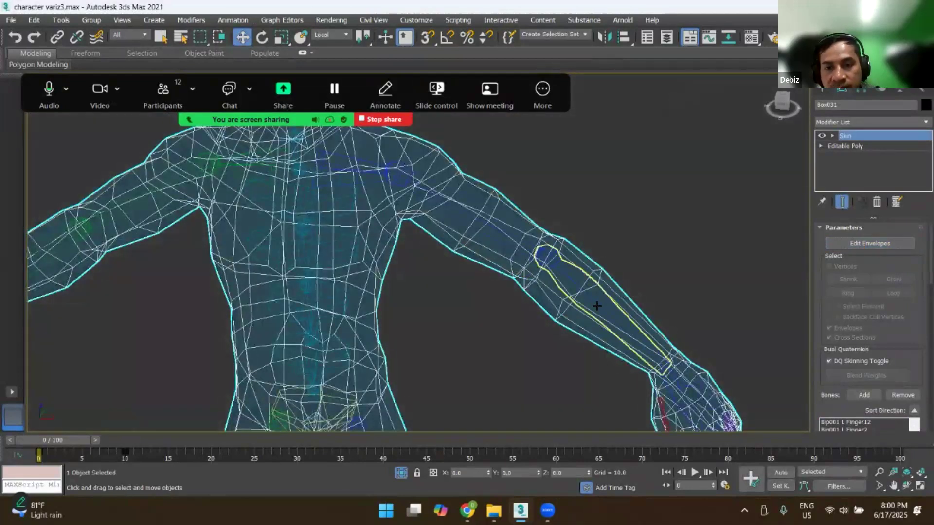
click(597, 308)
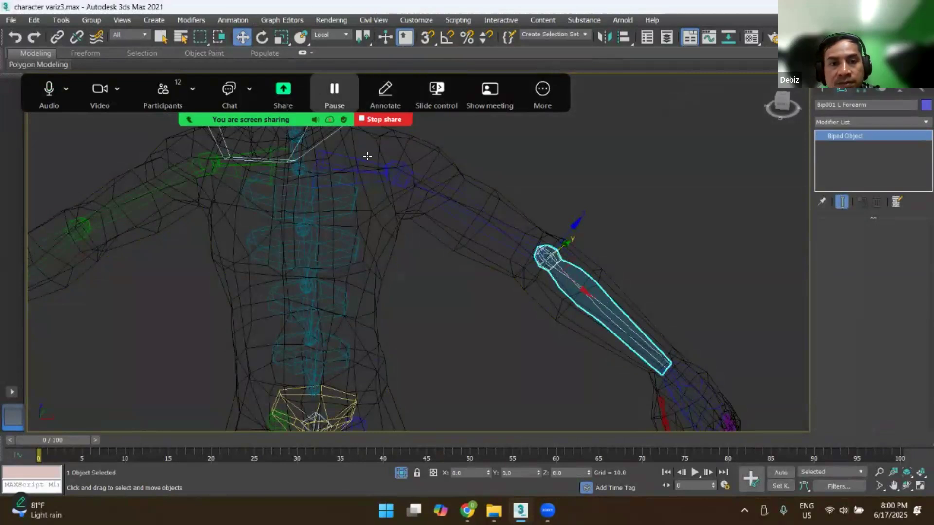
Step: Rotate the left forearm bone in shaded display to test the elbow deformation, and undo the test rotation
click(263, 35)
key(F3)
mouse_move(545, 287)
mouse_down()
mouse_move(518, 280)
mouse_move(542, 286)
mouse_move(475, 291)
mouse_move(601, 273)
mouse_move(521, 290)
mouse_move(558, 286)
mouse_move(547, 288)
mouse_up()
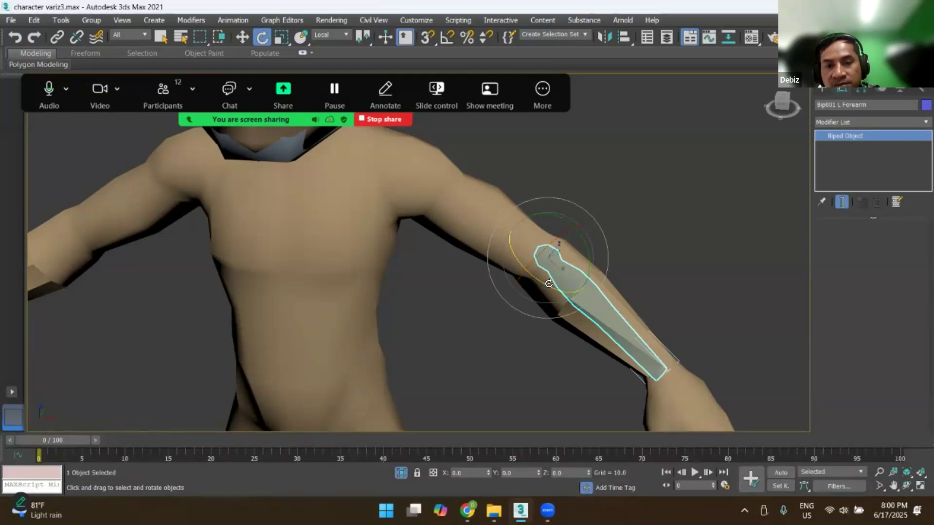
drag(537, 280, 587, 282)
key(ctrl+z)
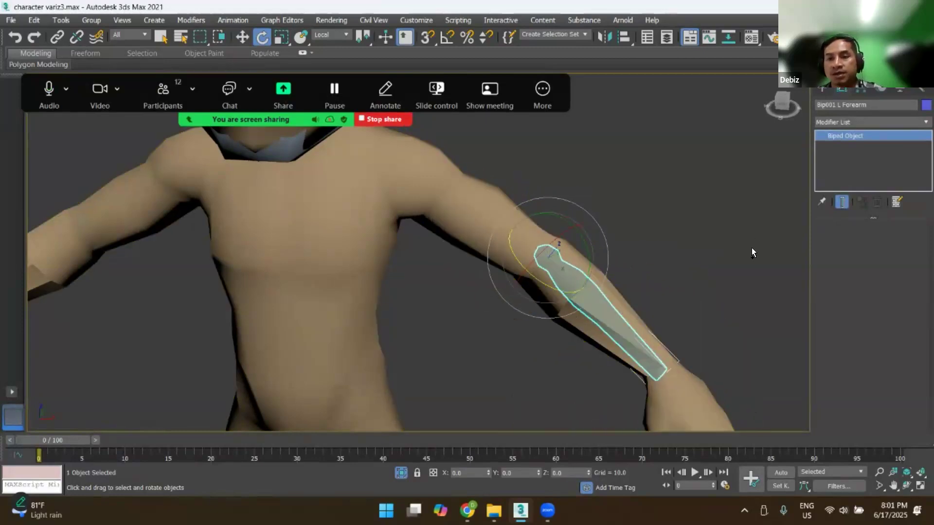
Step: Reselect the body mesh, re-enter Skin envelope editing and select the left forearm bone's envelope for a closer check
click(601, 315)
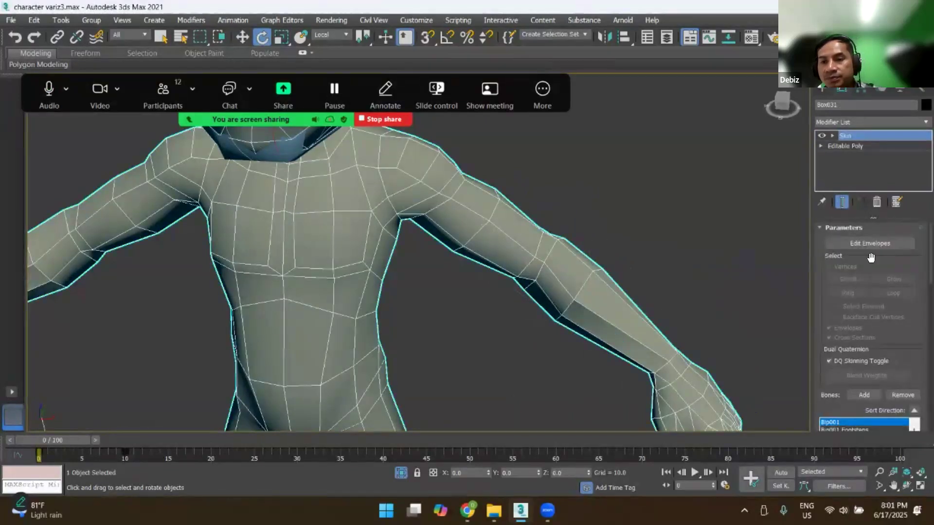
click(869, 243)
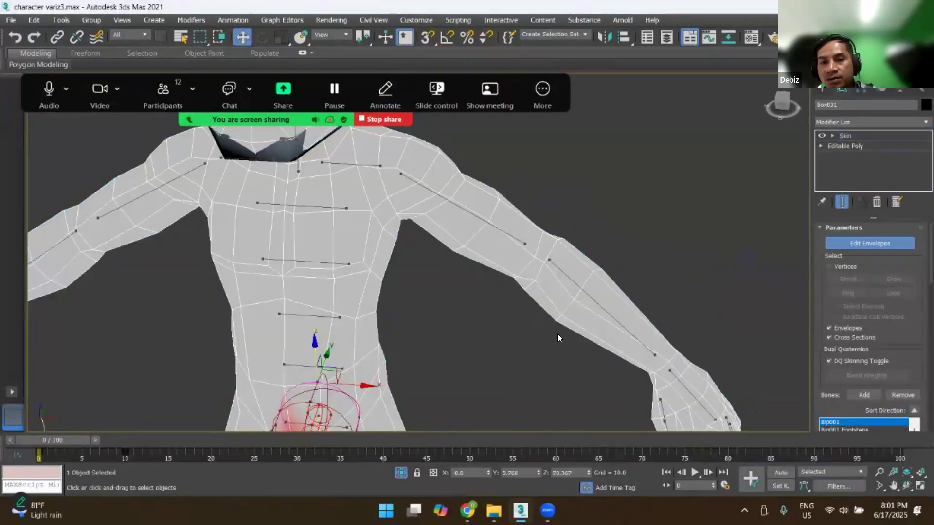
click(566, 274)
click(568, 270)
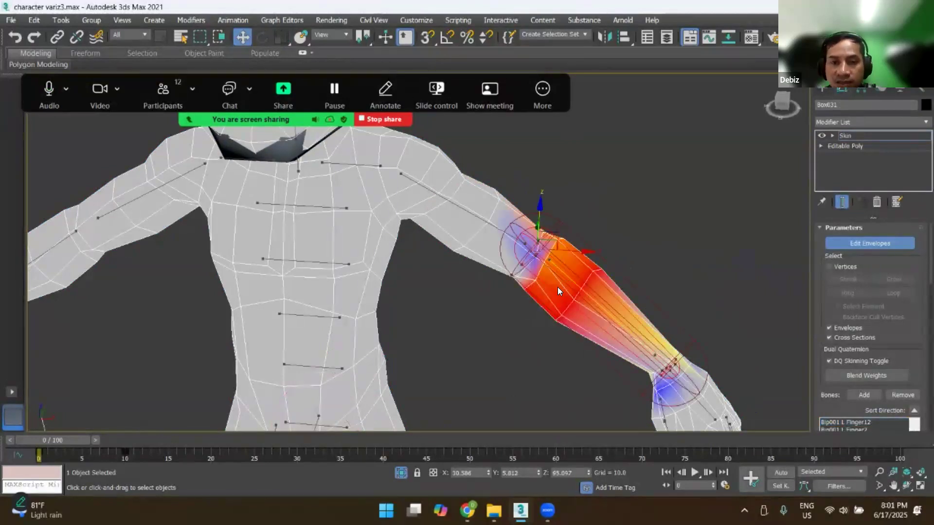
scroll(557, 287, up, 3)
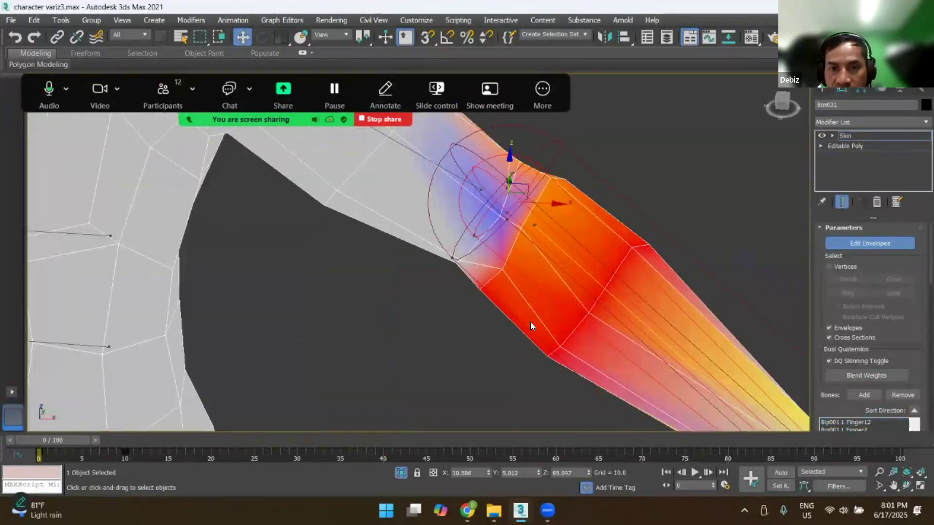
scroll(545, 280, down, 4)
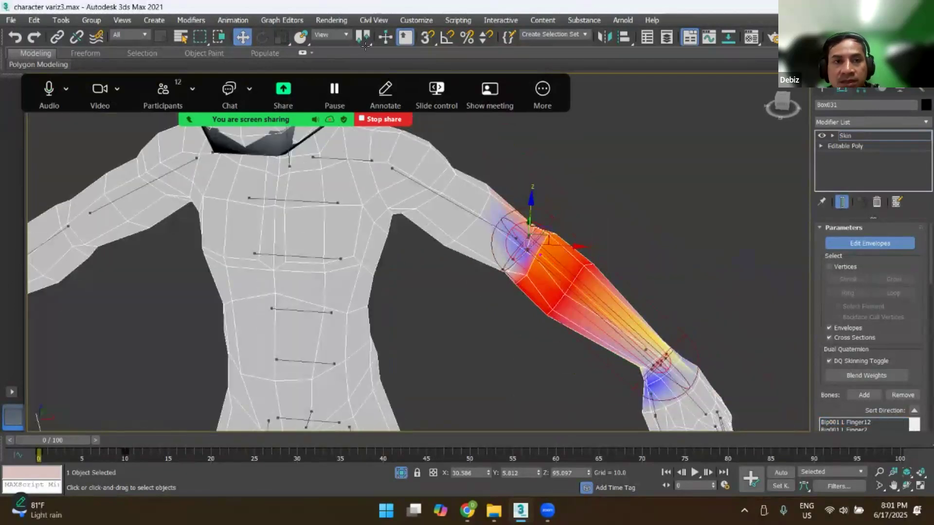
Step: Set the reference coordinate system to Local and shift the forearm envelope's elbow end about 1.9 units along the bone toward the wrist
click(330, 35)
click(322, 76)
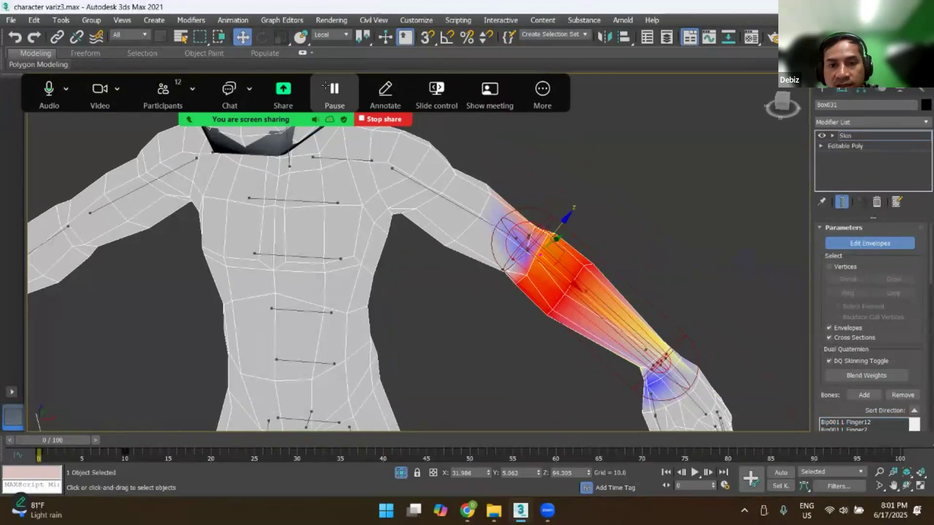
scroll(463, 163, up, 3)
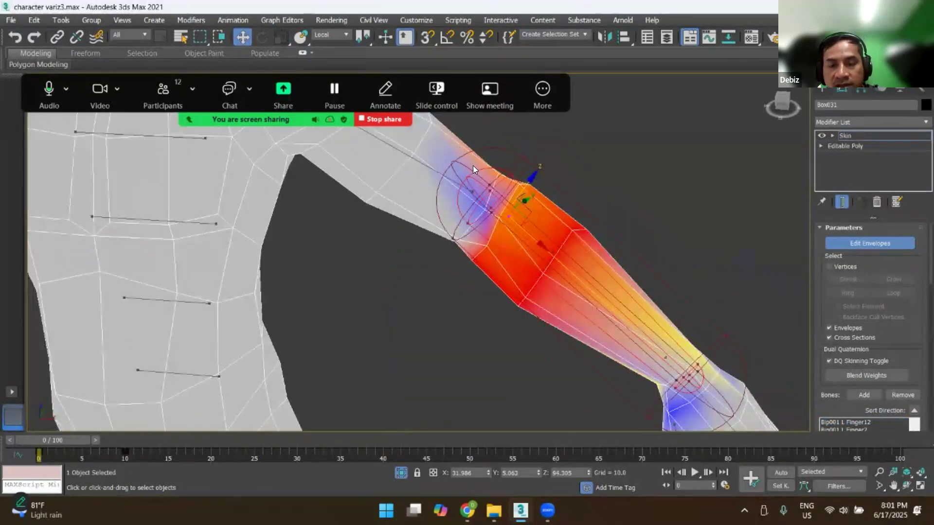
mouse_move(529, 238)
mouse_down()
mouse_move(552, 252)
mouse_move(538, 245)
mouse_up()
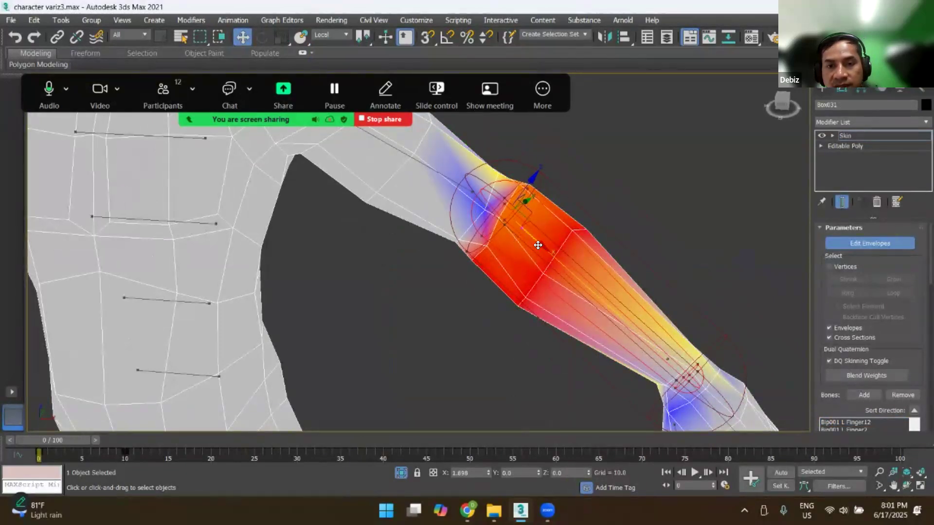
Step: Select the envelope of the character's right upper arm bone
scroll(606, 249, down, 4)
alt+middle_drag(535, 319, 631, 429)
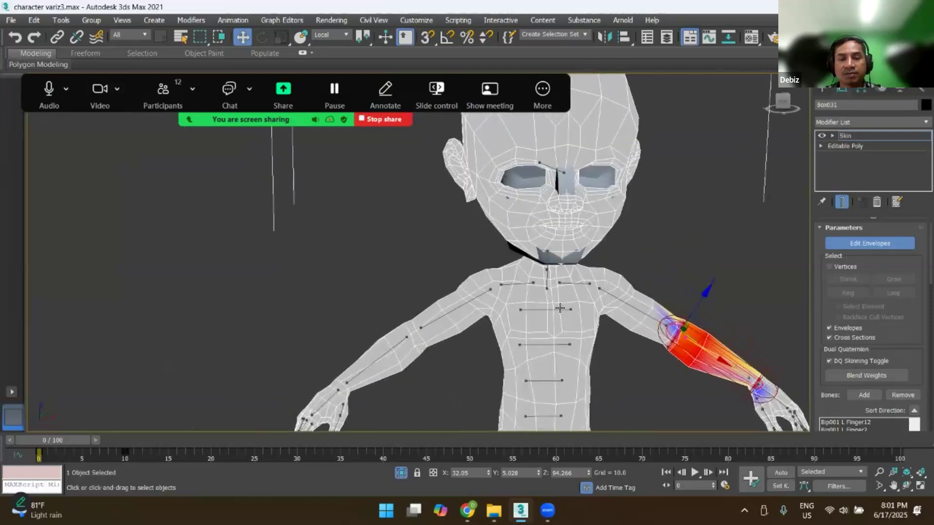
scroll(557, 302, down, 2)
click(498, 302)
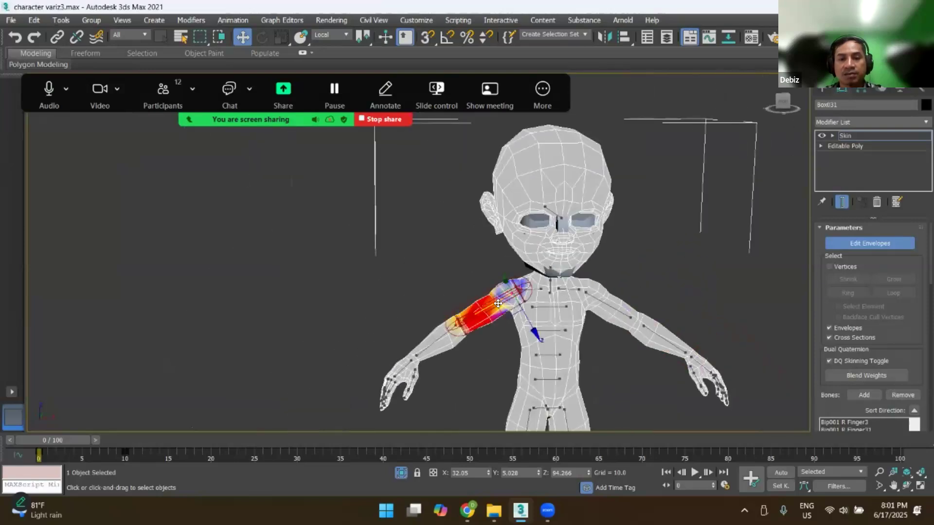
Step: Enlarge the inner envelope at the shoulder end of the right upper arm bone
scroll(465, 326, up, 4)
scroll(515, 306, down, 2)
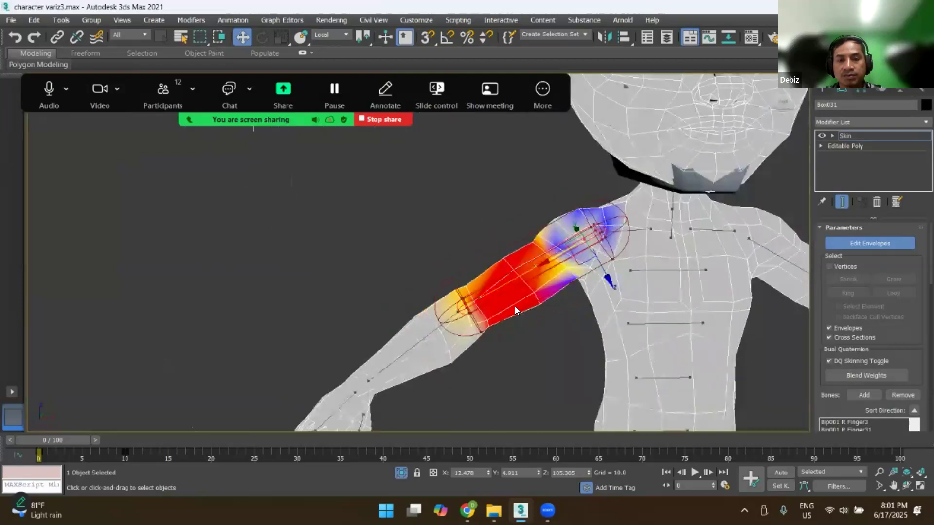
scroll(534, 340, up, 1)
scroll(561, 237, up, 3)
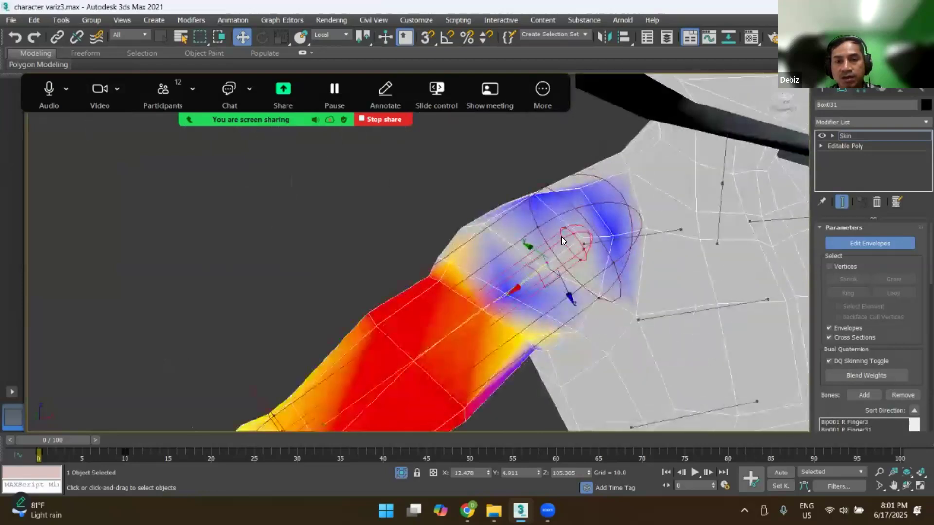
scroll(557, 223, down, 1)
alt+middle_drag(550, 250, 548, 231)
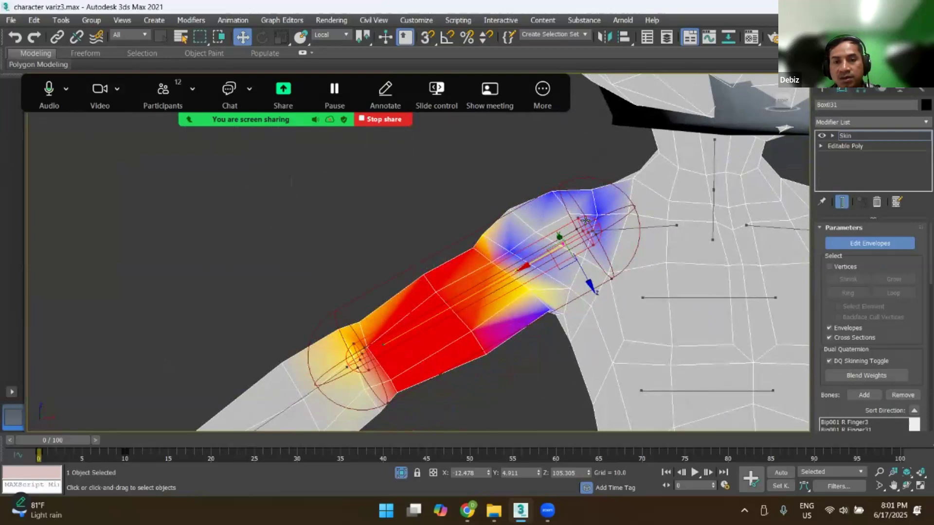
drag(582, 270, 530, 265)
alt+middle_drag(531, 268, 588, 257)
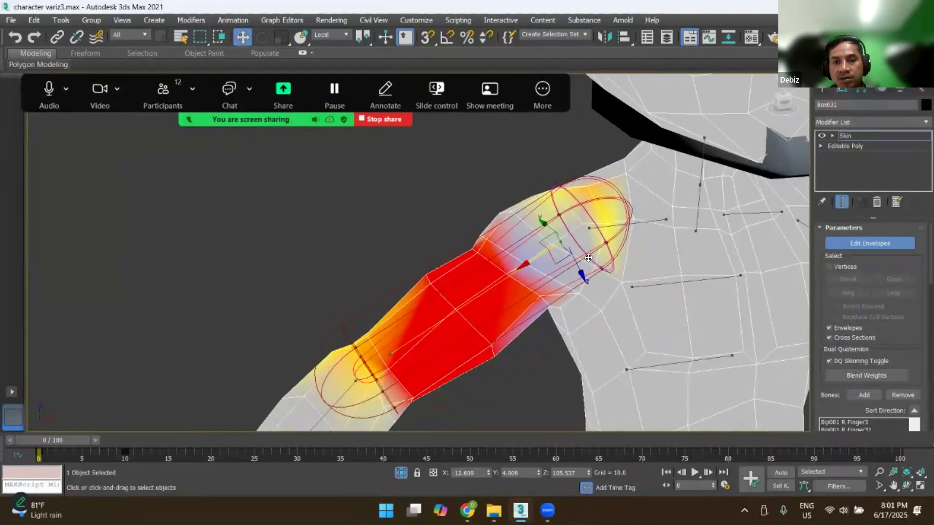
Step: Enlarge the right upper arm's outer envelope at the shoulder and shift the envelope's shoulder end along the bone toward the elbow
mouse_move(579, 273)
mouse_down()
mouse_move(571, 254)
mouse_move(580, 286)
mouse_move(590, 268)
mouse_move(548, 198)
mouse_up()
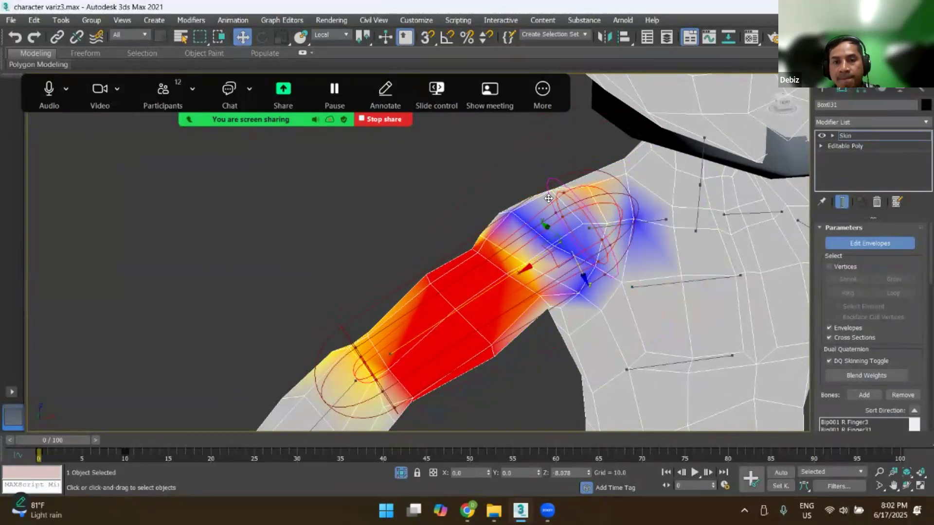
click(527, 264)
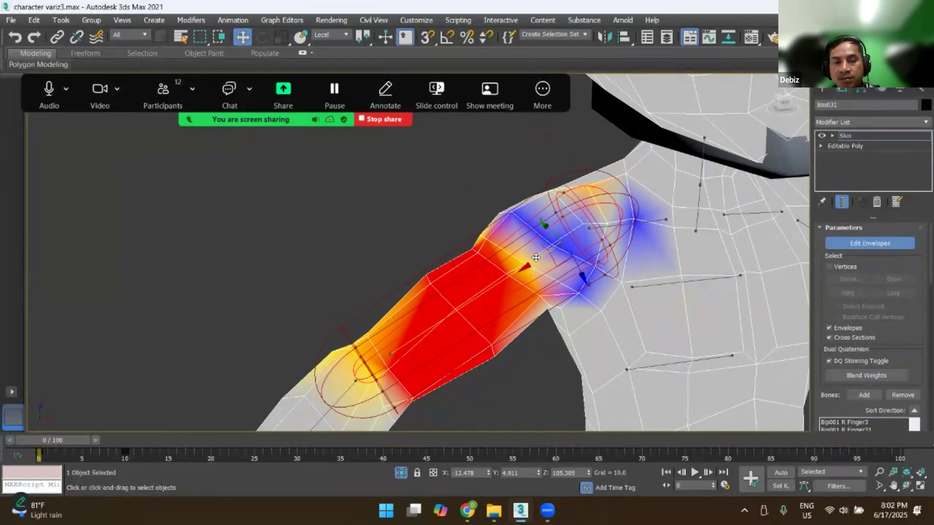
scroll(547, 253, up, 3)
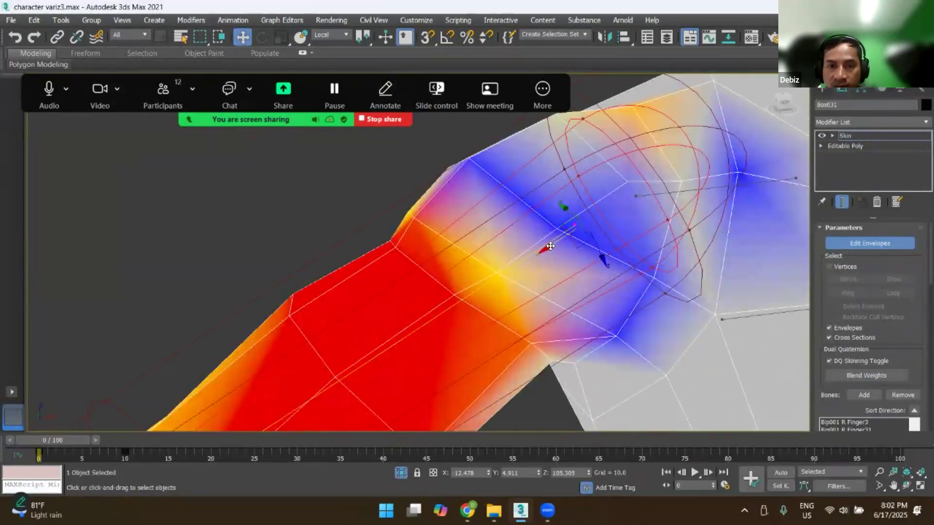
mouse_move(538, 259)
mouse_down()
mouse_move(462, 327)
mouse_move(485, 314)
mouse_move(485, 330)
mouse_move(476, 307)
mouse_move(477, 333)
mouse_move(517, 289)
mouse_up()
middle_drag(493, 310, 613, 199)
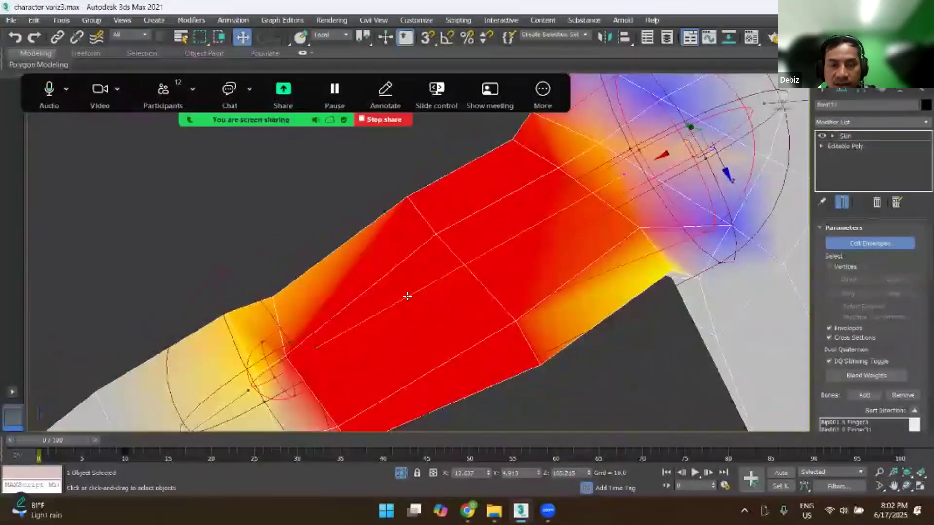
Step: Shift the elbow end of the right upper arm envelope about 2.3 units along the bone toward the shoulder
click(316, 347)
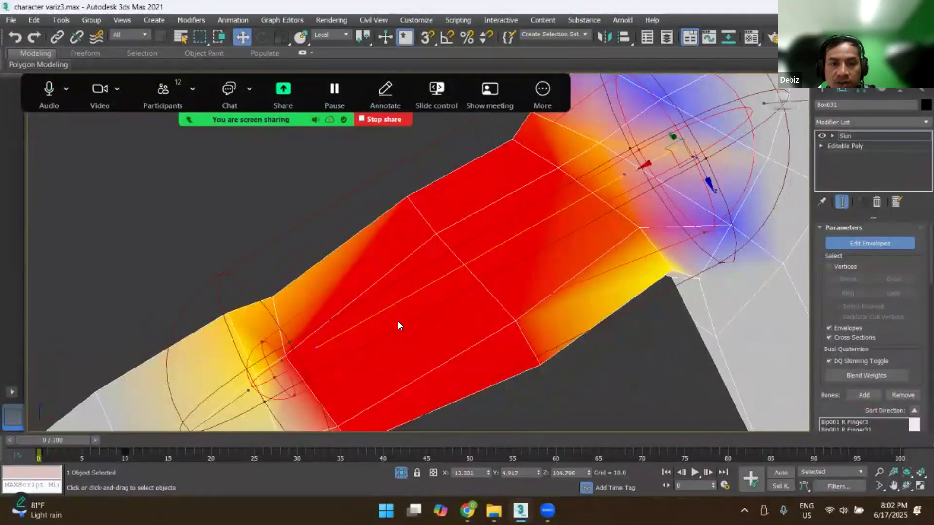
scroll(398, 322, down, 3)
drag(558, 218, 597, 209)
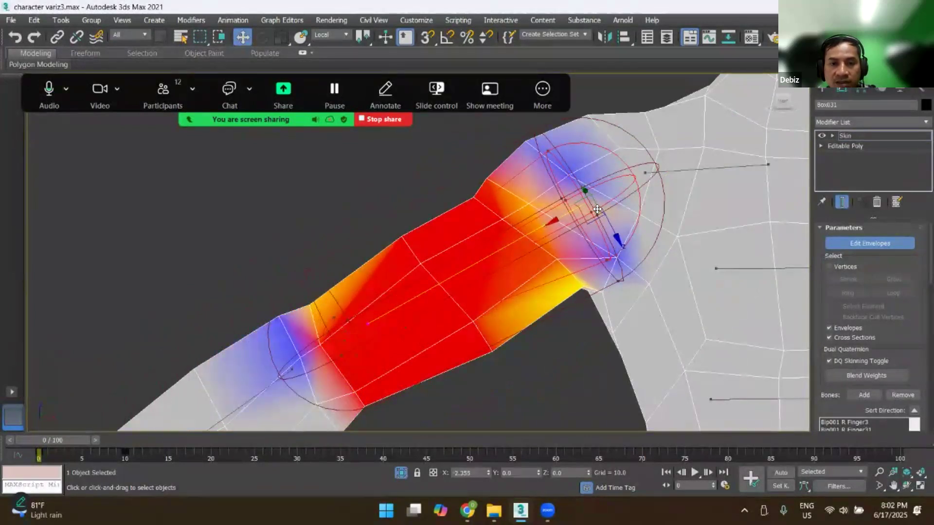
Step: Fine-tune the outer and inner envelope cross-sections at the right elbow and shift that end about 0.8 units further toward the shoulder
click(382, 398)
mouse_move(615, 231)
mouse_down()
mouse_move(625, 257)
mouse_move(624, 243)
mouse_move(591, 232)
mouse_move(602, 239)
mouse_up()
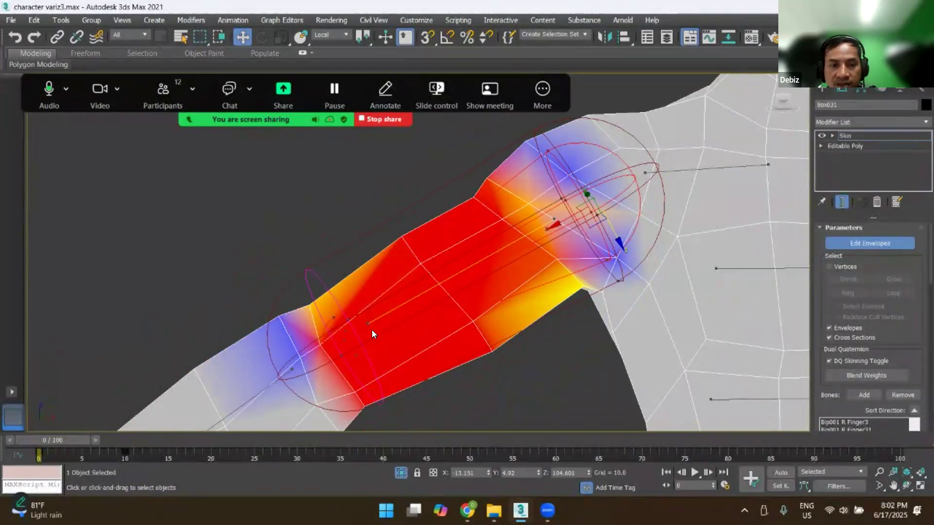
click(356, 353)
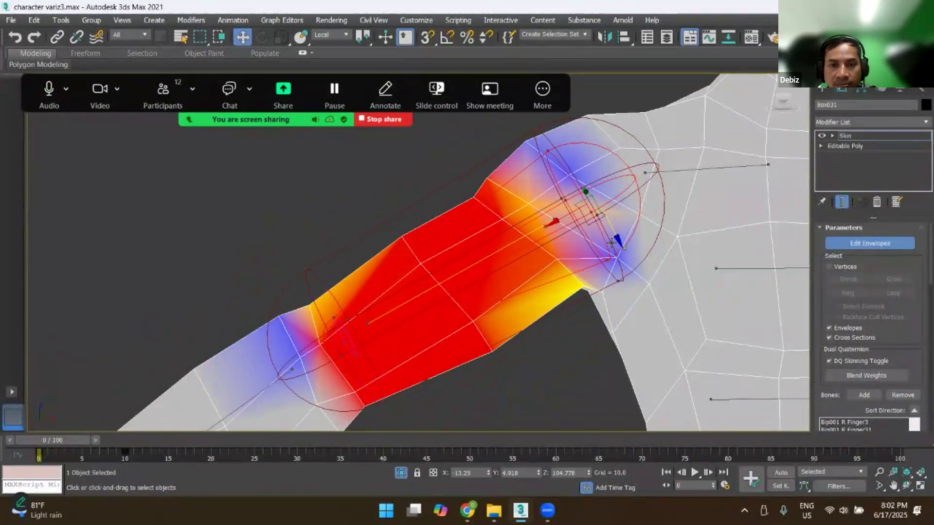
drag(618, 238, 618, 239)
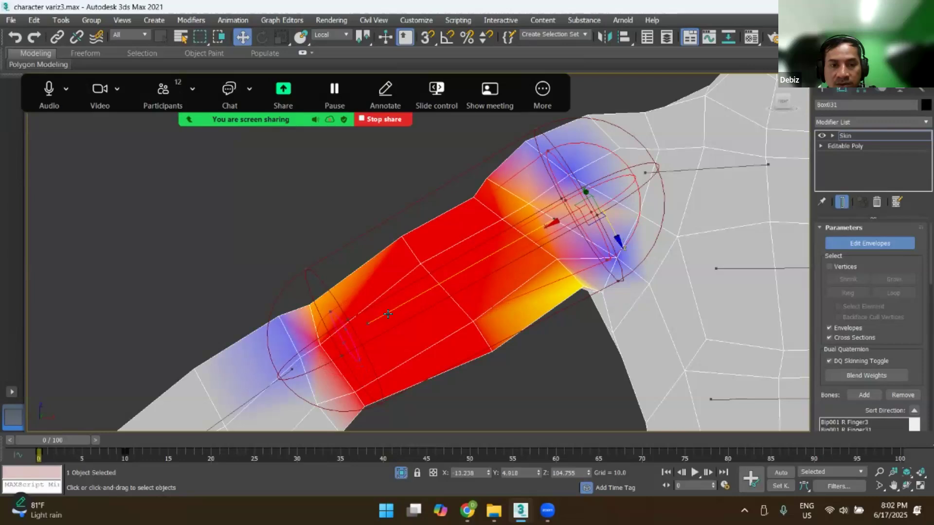
click(369, 320)
drag(555, 218, 569, 215)
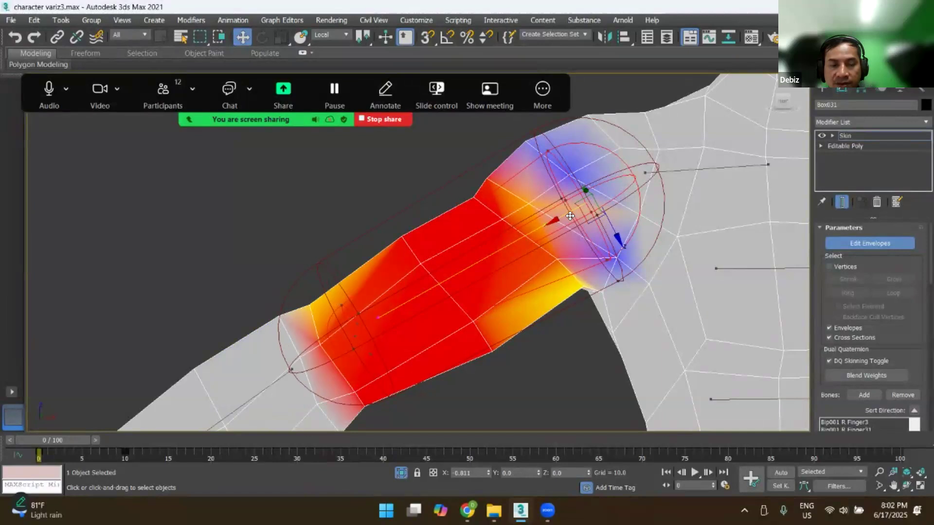
Step: Exit Skin envelope editing and deselect the body mesh to view the whole character
scroll(620, 194, down, 10)
alt+middle_drag(620, 194, 627, 271)
scroll(632, 287, down, 5)
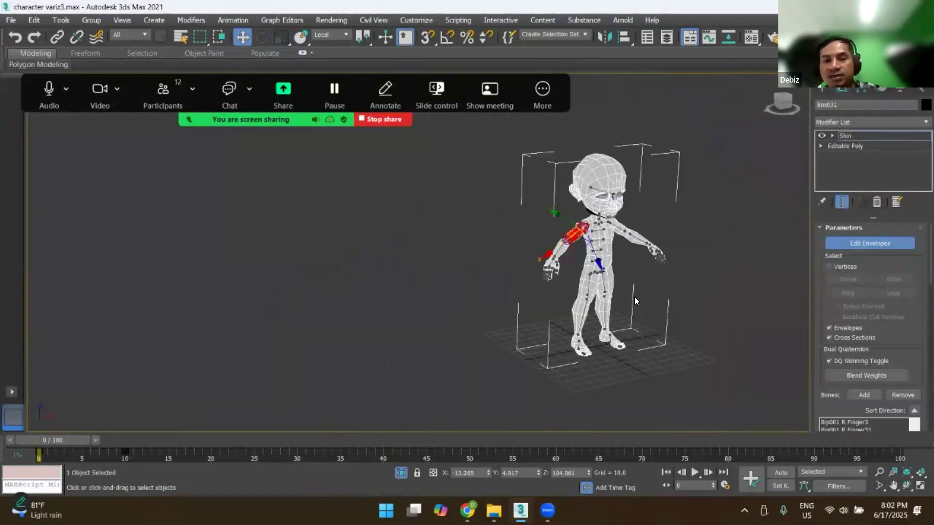
scroll(632, 268, up, 5)
scroll(637, 272, up, 6)
scroll(643, 297, down, 3)
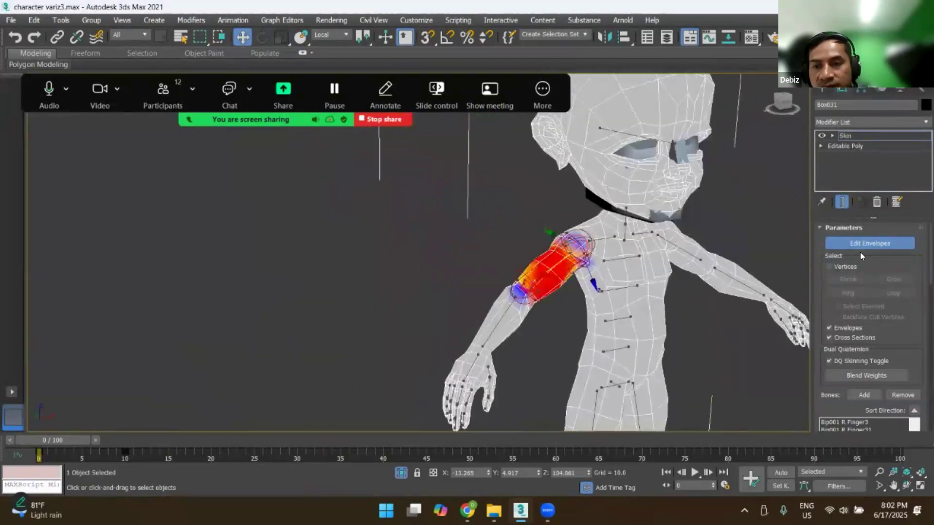
click(859, 246)
scroll(774, 273, down, 3)
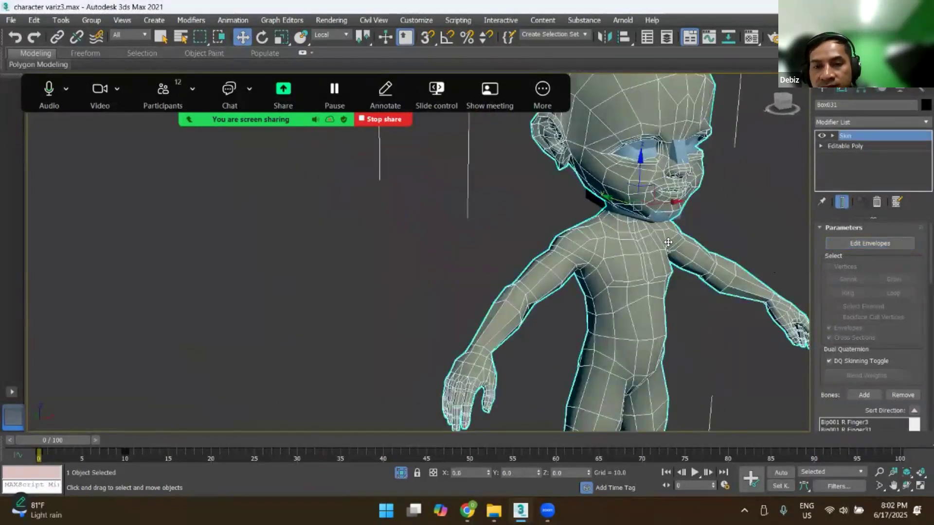
scroll(707, 291, down, 3)
click(706, 291)
middle_drag(640, 292, 631, 270)
click(595, 200)
click(595, 201)
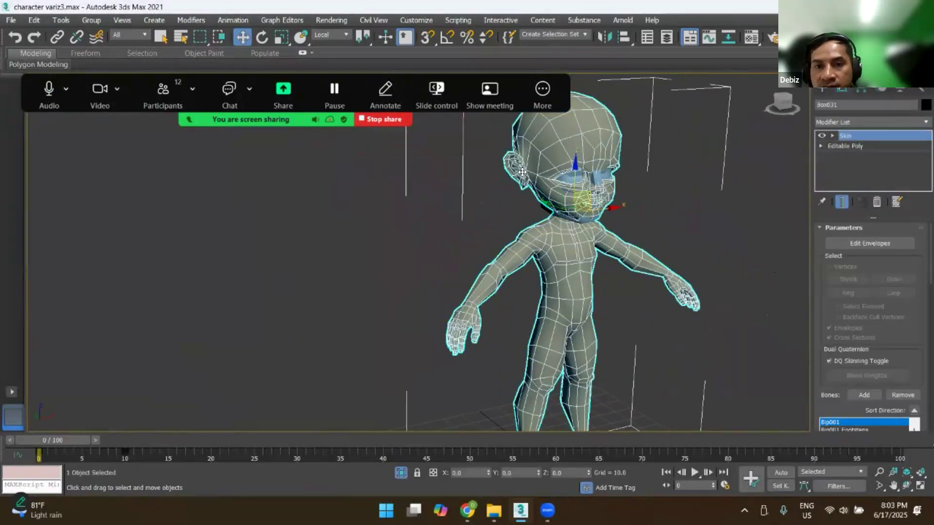
scroll(566, 175, up, 5)
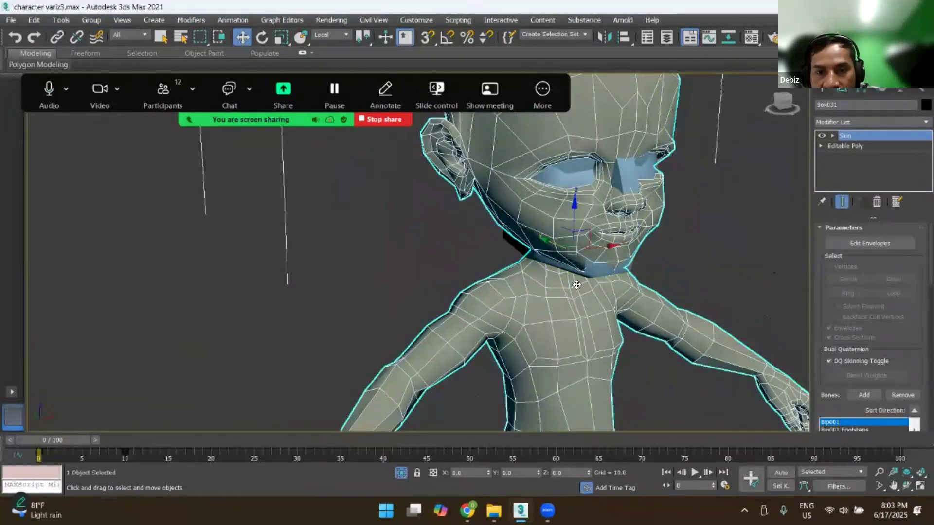
scroll(589, 270, down, 3)
click(707, 267)
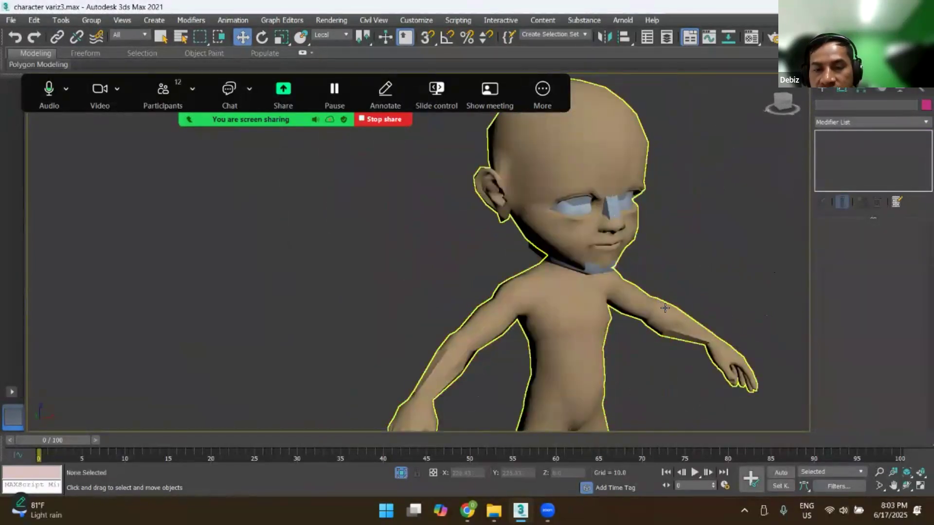
Step: Add a TurboSmooth modifier above Skin on the body mesh, then clear the selection
click(666, 311)
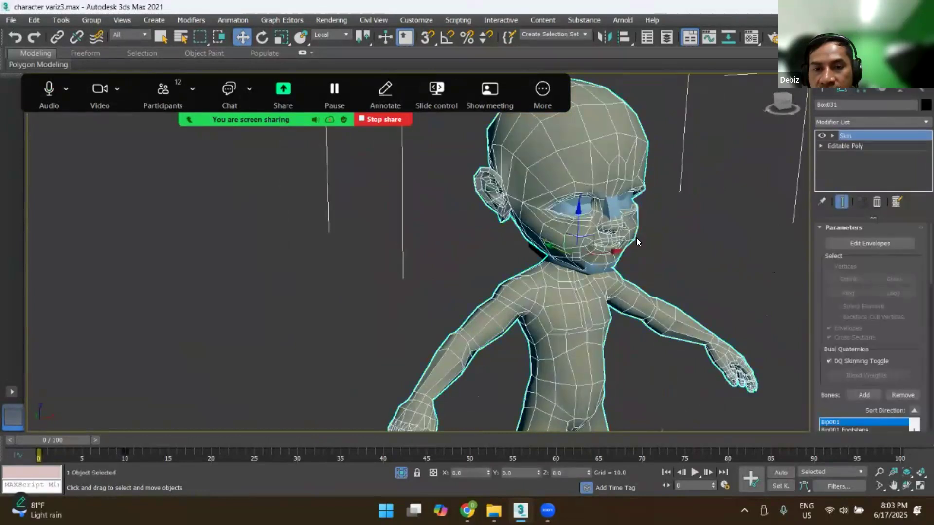
click(917, 123)
scroll(917, 352, down, 20)
scroll(917, 393, down, 1)
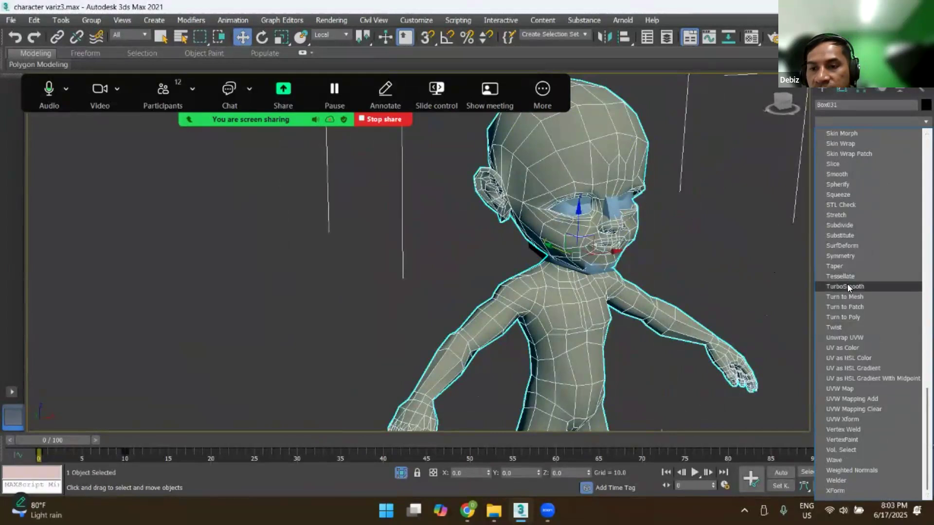
click(847, 286)
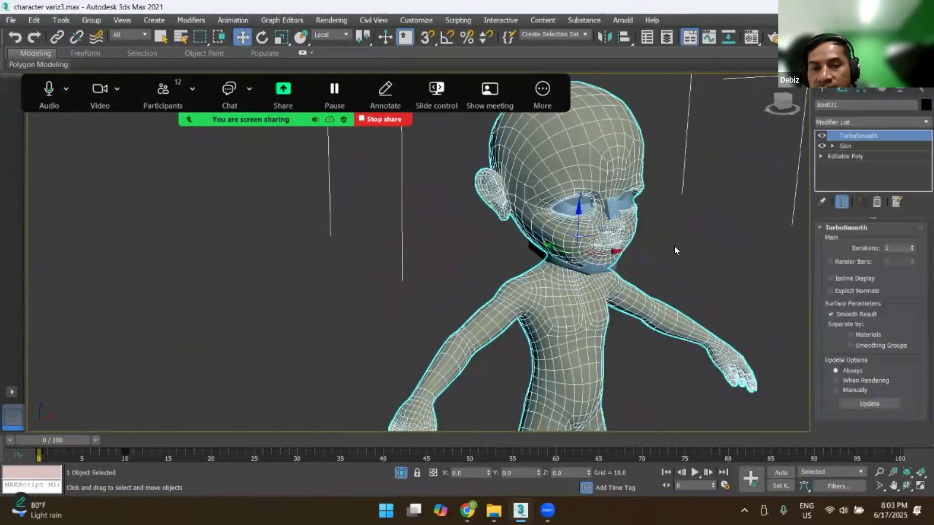
click(671, 246)
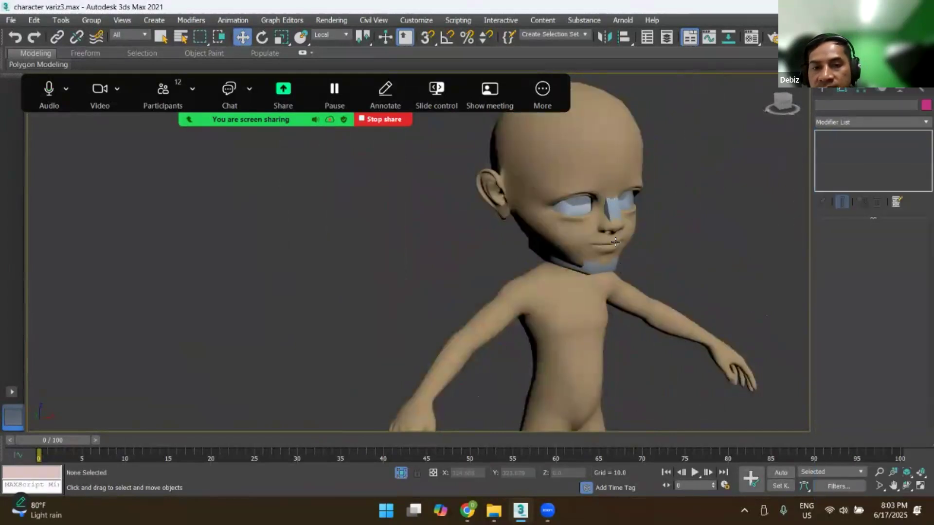
Step: Rotate the Bip001 Head bone sideways to test the head's skinning, then undo the rotation
click(600, 268)
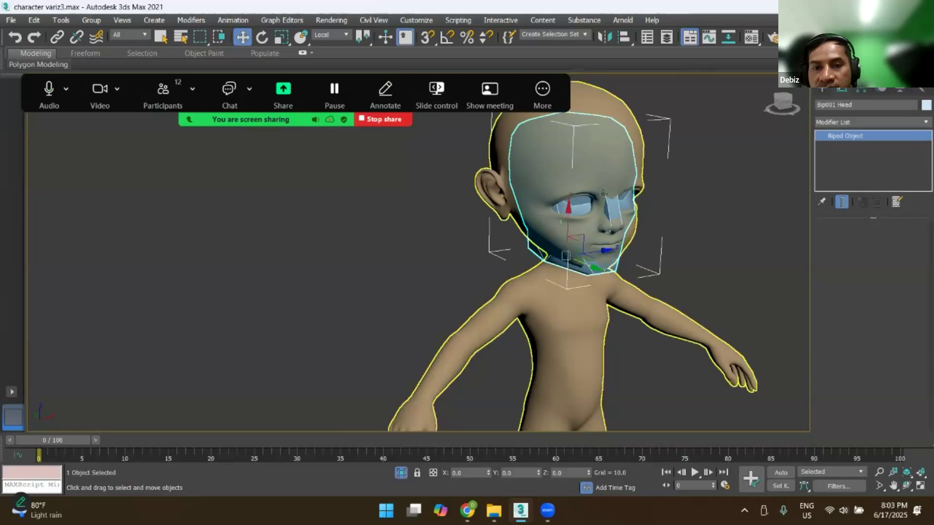
click(262, 37)
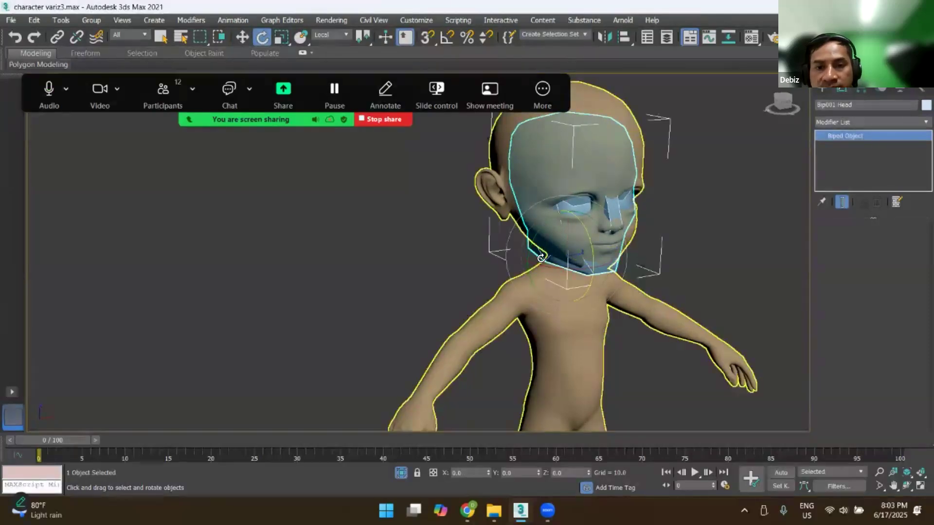
mouse_move(550, 266)
mouse_down()
mouse_move(580, 267)
mouse_move(492, 258)
mouse_move(547, 258)
mouse_move(537, 262)
mouse_up()
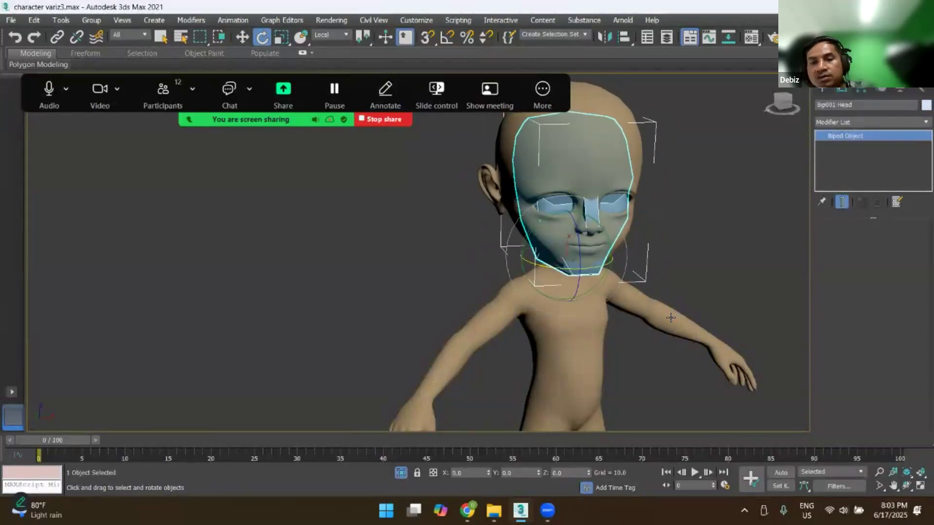
key(ctrl+z)
Step: Select the left forearm bone through the wireframe display and rotate it in shaded view to test the elbow's bending
click(683, 325)
key(F3)
scroll(679, 341, up, 5)
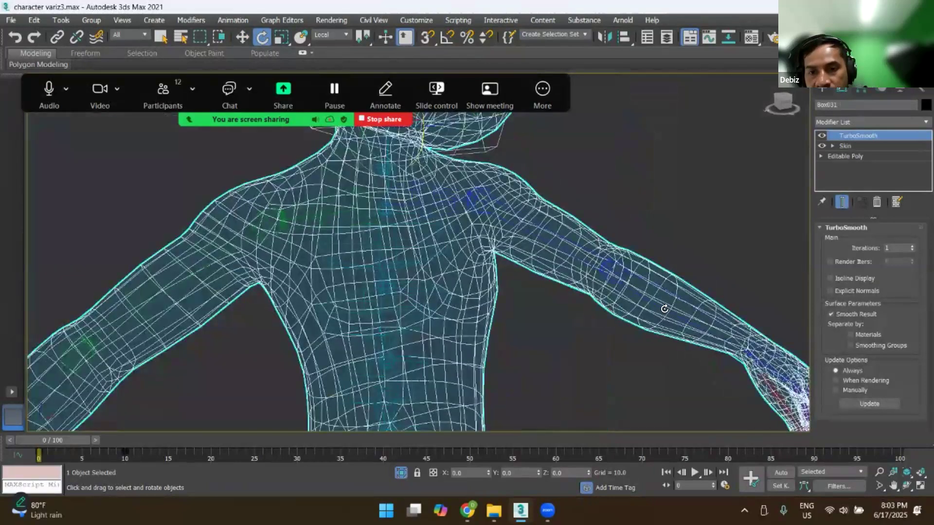
click(664, 308)
key(F3)
scroll(665, 307, down, 3)
drag(665, 307, 603, 317)
alt+middle_drag(681, 323, 547, 316)
scroll(692, 307, up, 2)
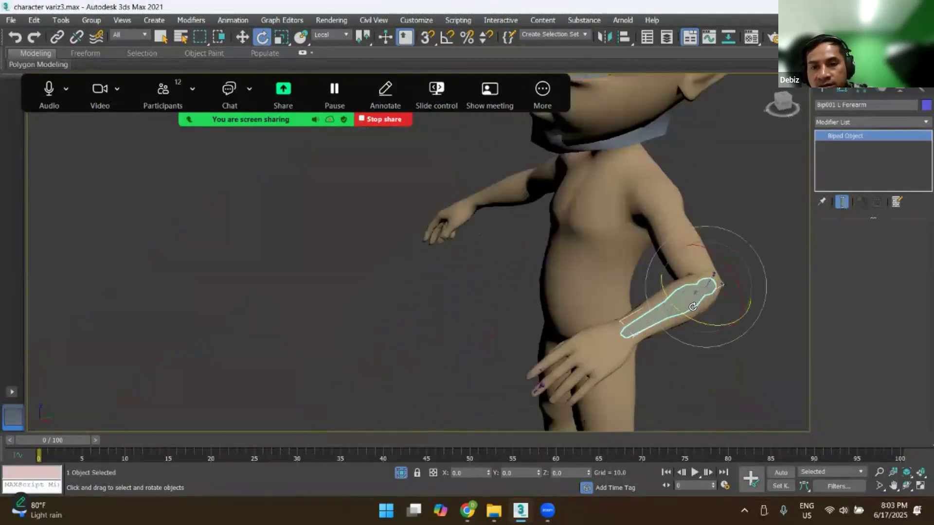
Step: Try a further rotation of the left forearm bone and undo it
scroll(692, 306, up, 2)
drag(717, 313, 681, 282)
scroll(691, 275, down, 2)
key(ctrl+z)
Step: Select the left thigh bone through the wireframe display and rotate it in shaded view to test the leg's skin deformation
scroll(665, 265, down, 4)
alt+middle_drag(640, 325, 643, 326)
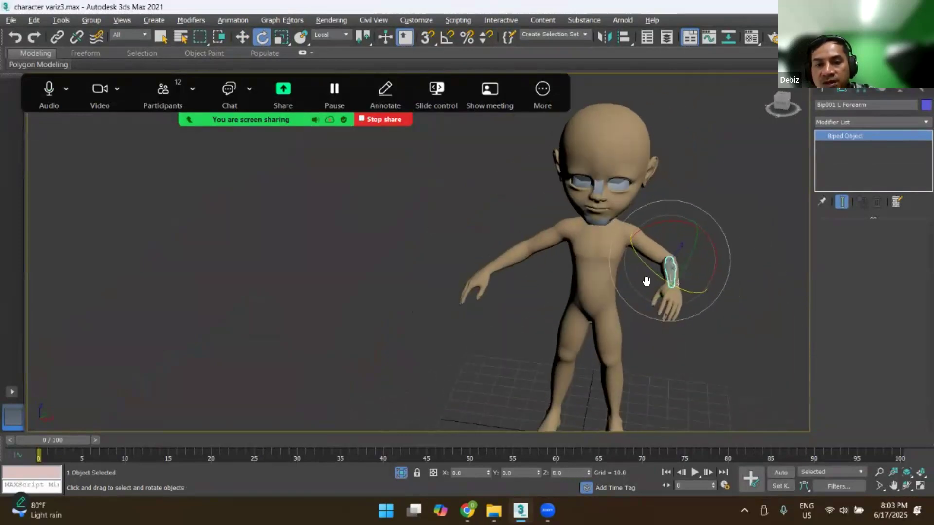
middle_drag(646, 282, 649, 223)
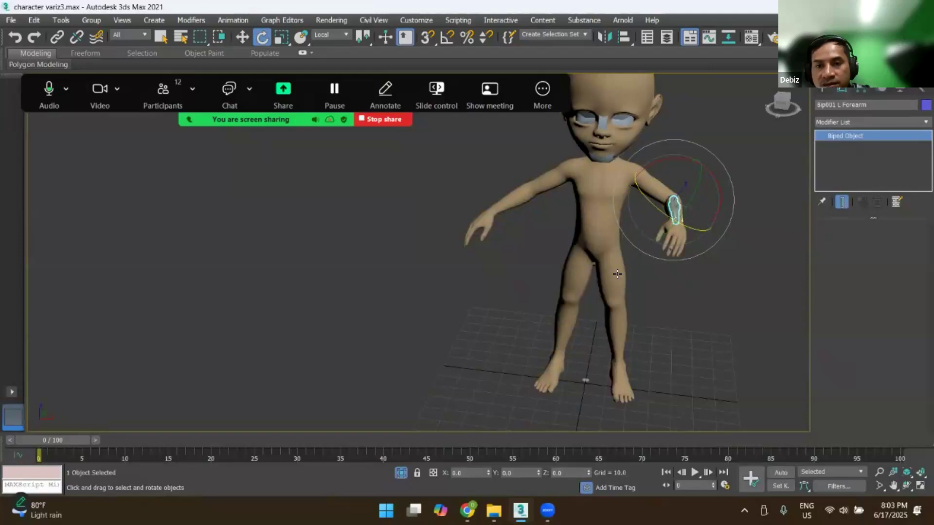
scroll(610, 291, up, 3)
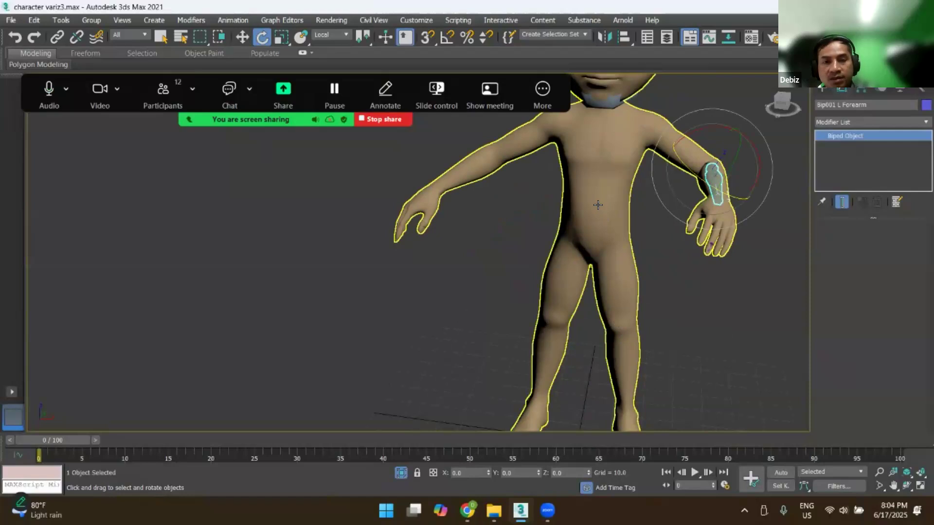
key(F3)
scroll(596, 265, down, 5)
scroll(612, 228, up, 5)
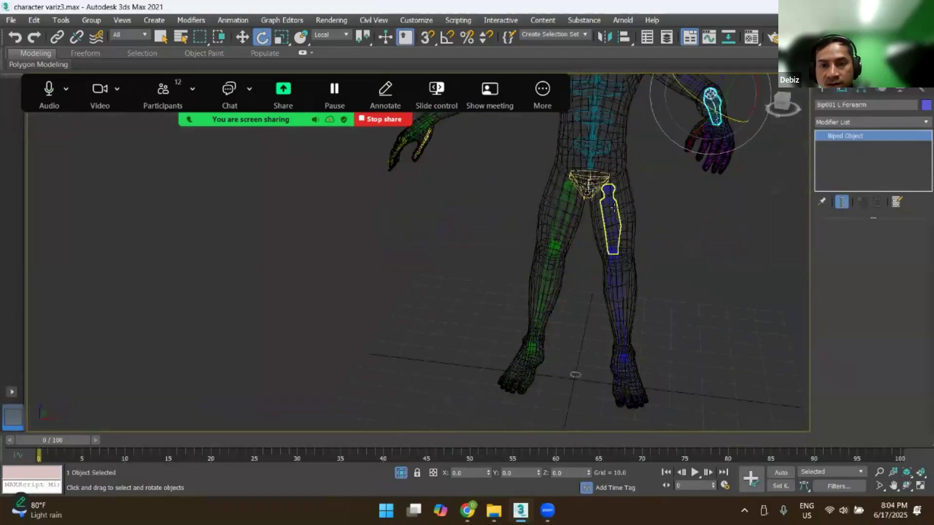
scroll(615, 220, up, 3)
click(618, 228)
key(F3)
mouse_move(617, 231)
alt+middle_down()
mouse_move(598, 262)
mouse_move(637, 188)
alt+middle_up()
mouse_move(641, 172)
mouse_down()
mouse_move(652, 144)
mouse_move(654, 170)
mouse_up()
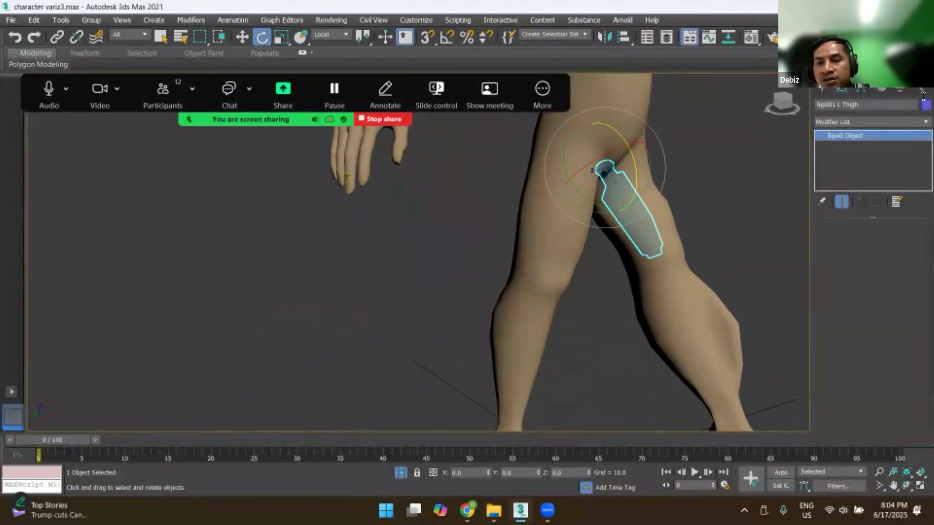
Step: Select the character's body mesh and show its modifier stack
click(884, 88)
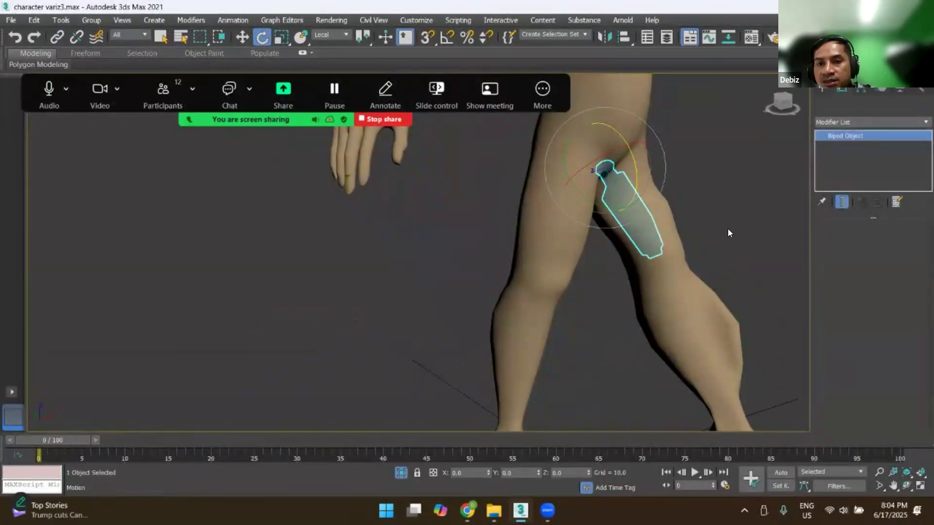
click(674, 226)
click(673, 225)
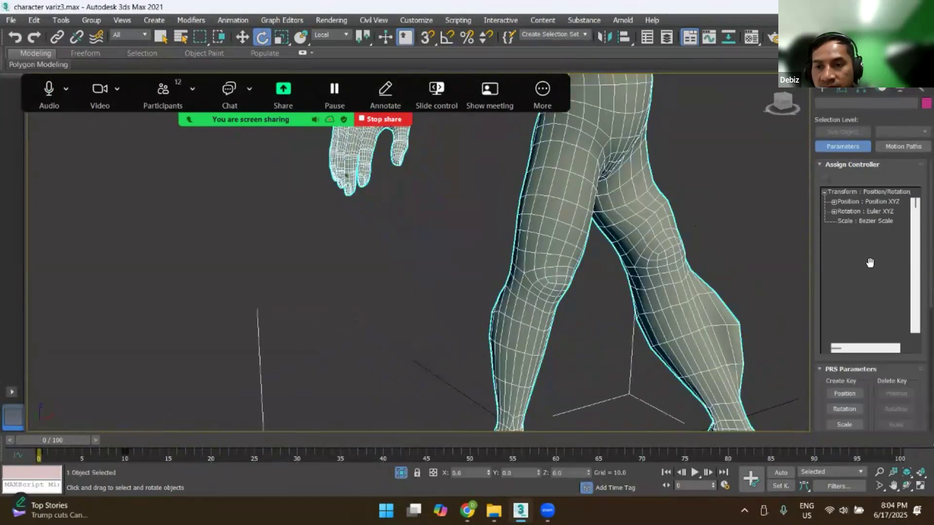
click(862, 90)
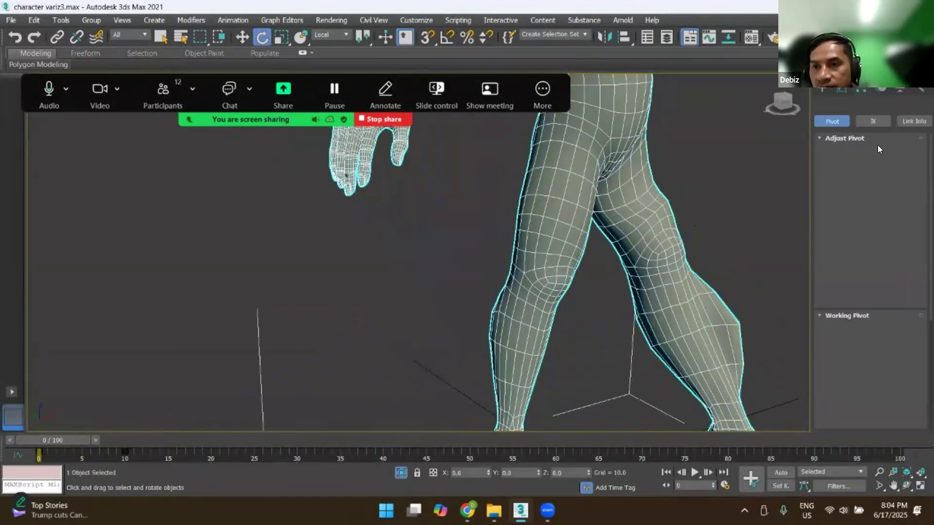
click(880, 91)
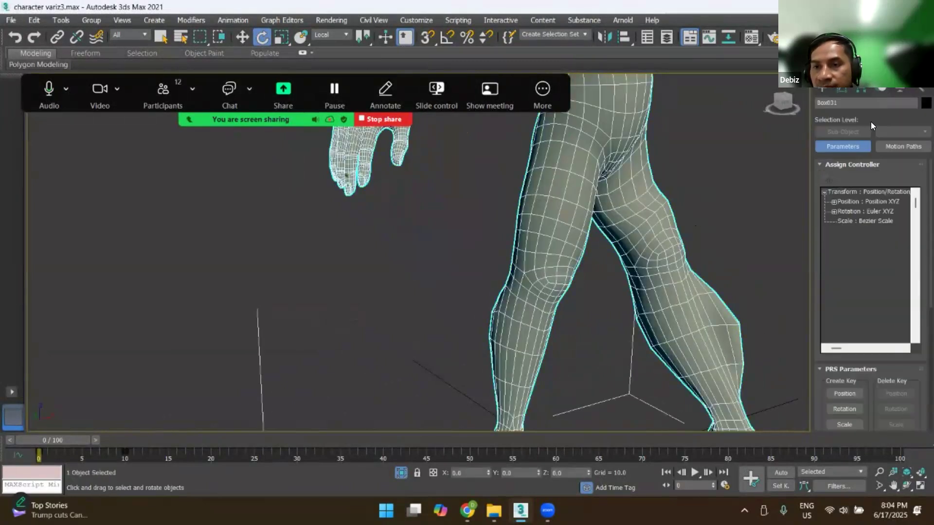
click(841, 90)
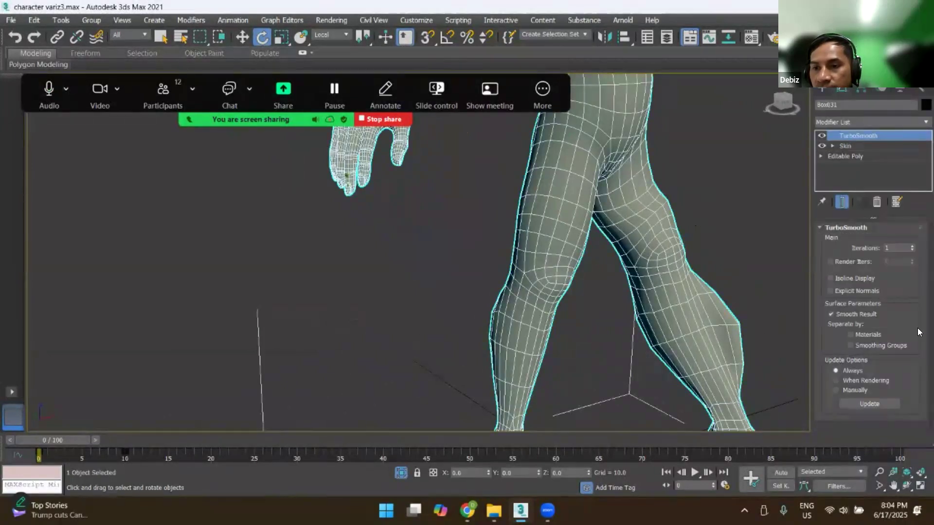
Step: Turn off the TurboSmooth display and enter envelope editing in the body mesh's Skin modifier
scroll(745, 221, down, 5)
scroll(745, 221, up, 2)
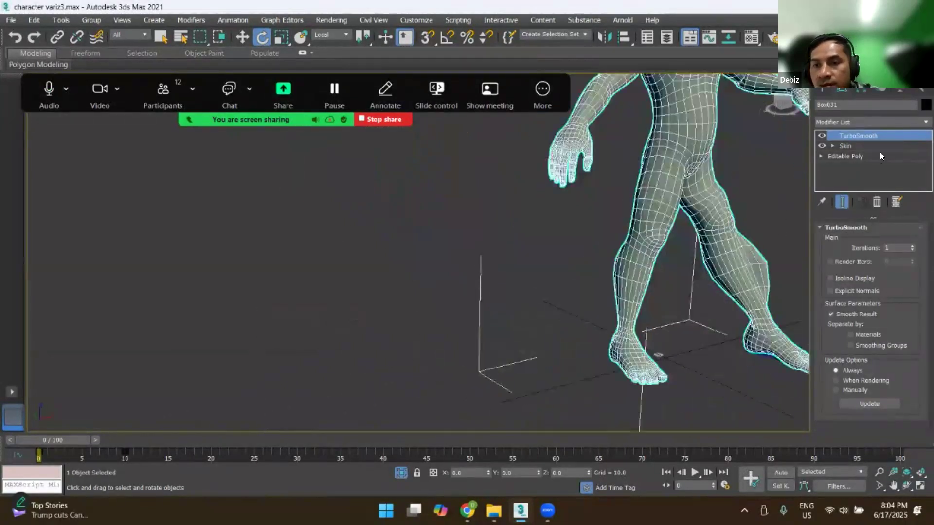
click(847, 147)
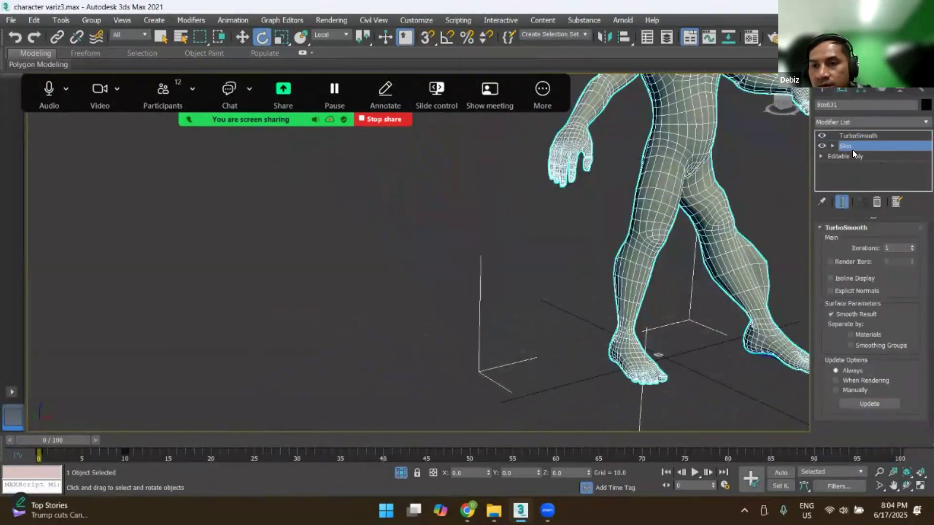
click(822, 137)
click(870, 243)
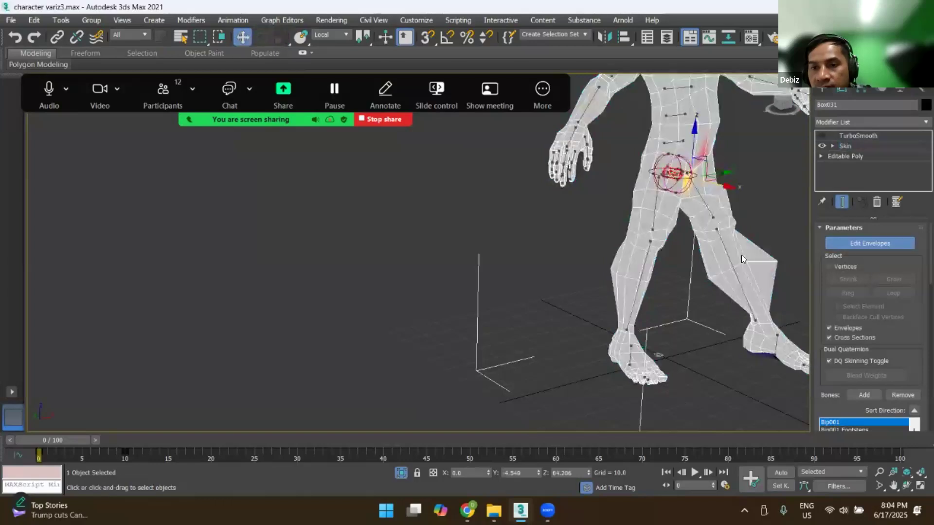
Step: Inspect the left thigh bone's envelope and its weight coloring on the upper leg
click(710, 208)
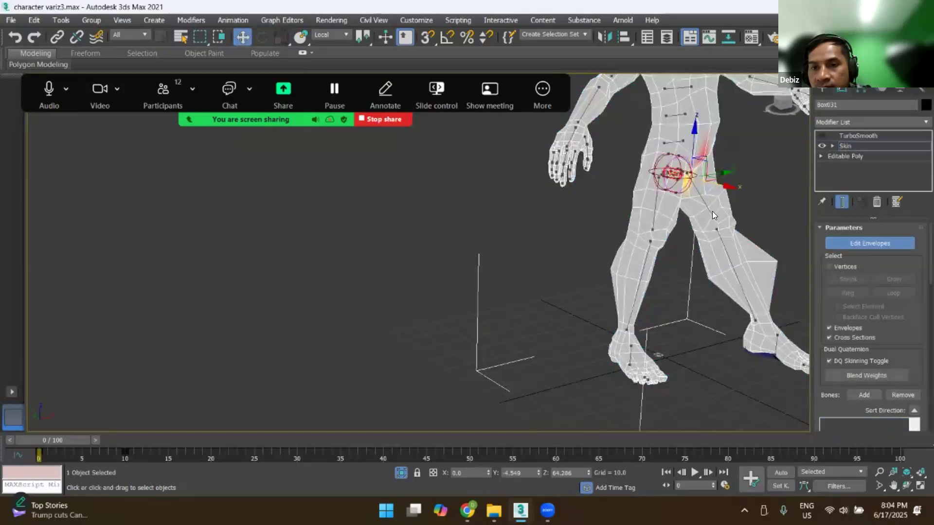
alt+middle_drag(743, 215, 747, 261)
scroll(728, 189, up, 4)
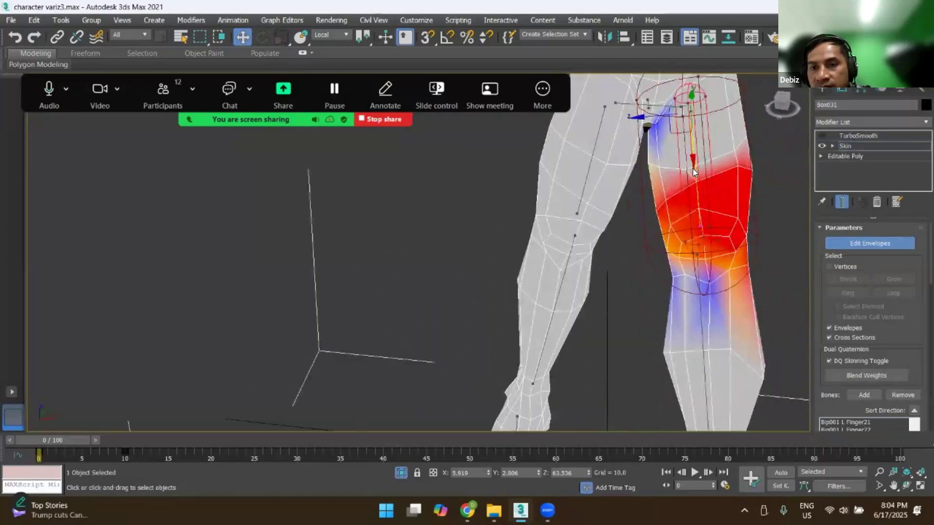
scroll(709, 200, down, 2)
alt+middle_drag(708, 200, 695, 179)
scroll(695, 179, down, 3)
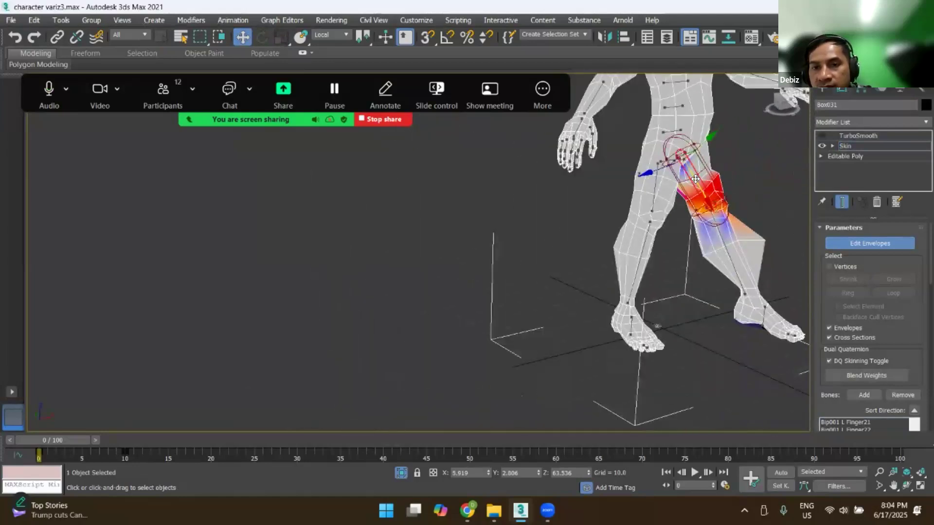
scroll(699, 176, up, 2)
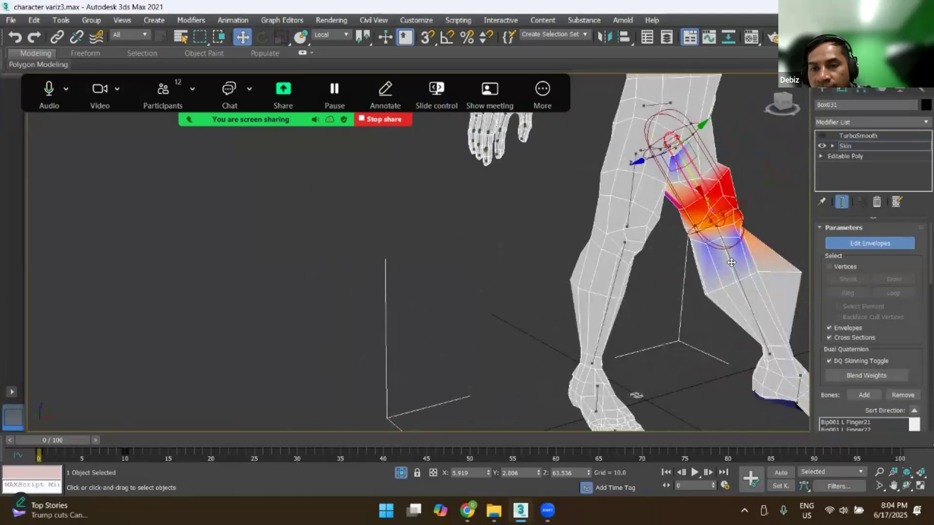
Step: Compare the left calf and left thigh envelopes around the distorted knee and lower leg
click(738, 260)
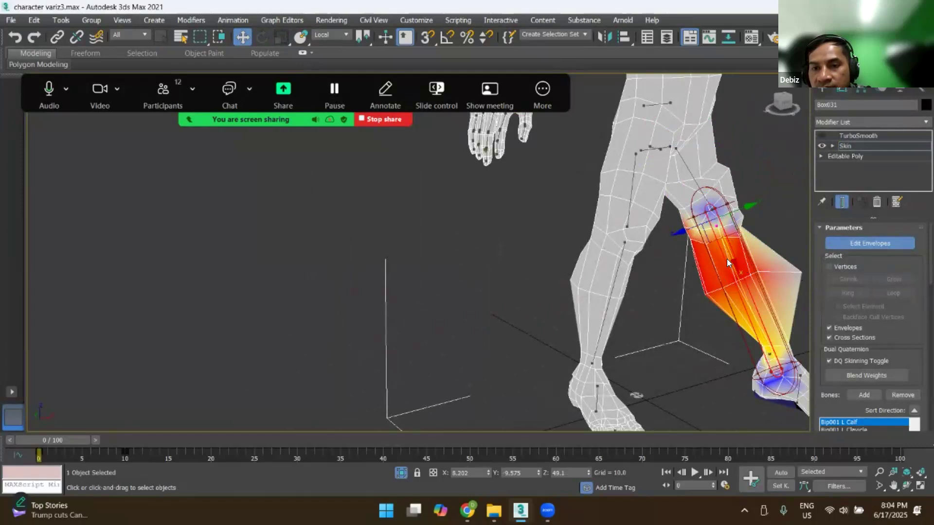
click(691, 174)
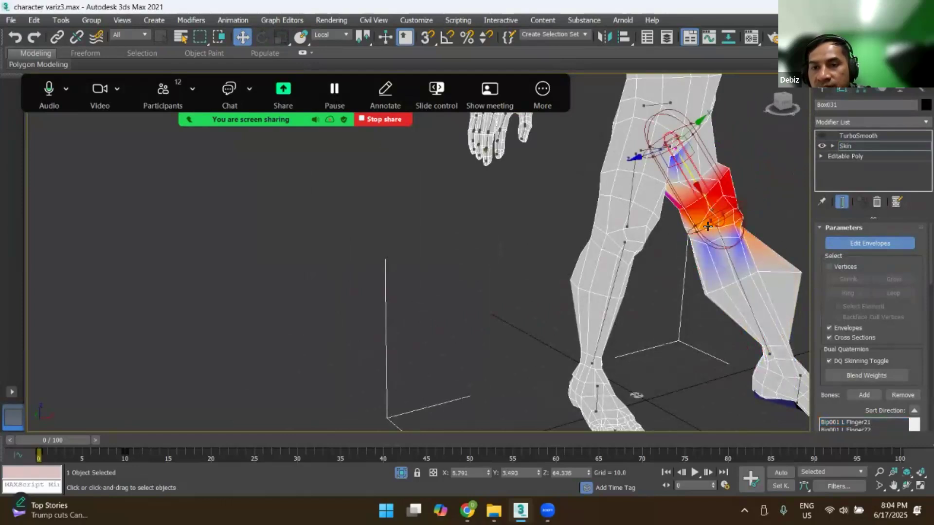
scroll(756, 244, up, 3)
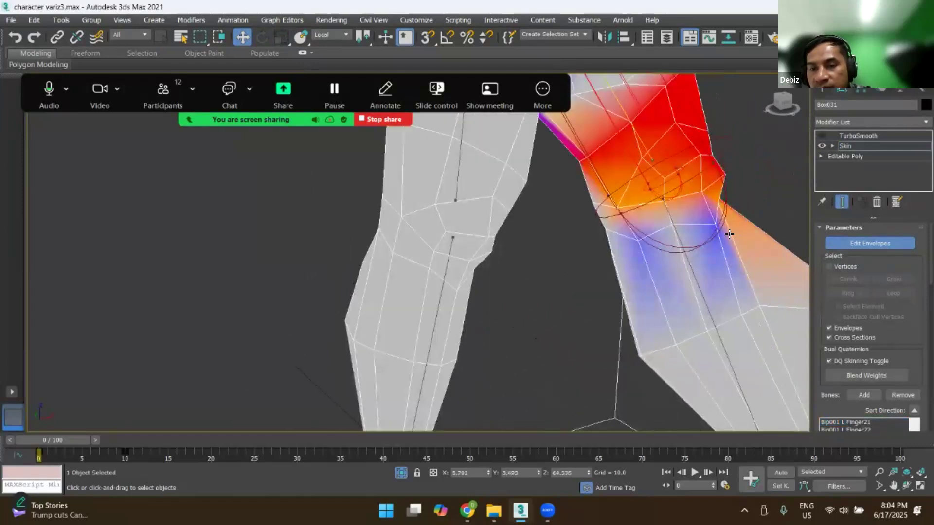
scroll(735, 246, down, 5)
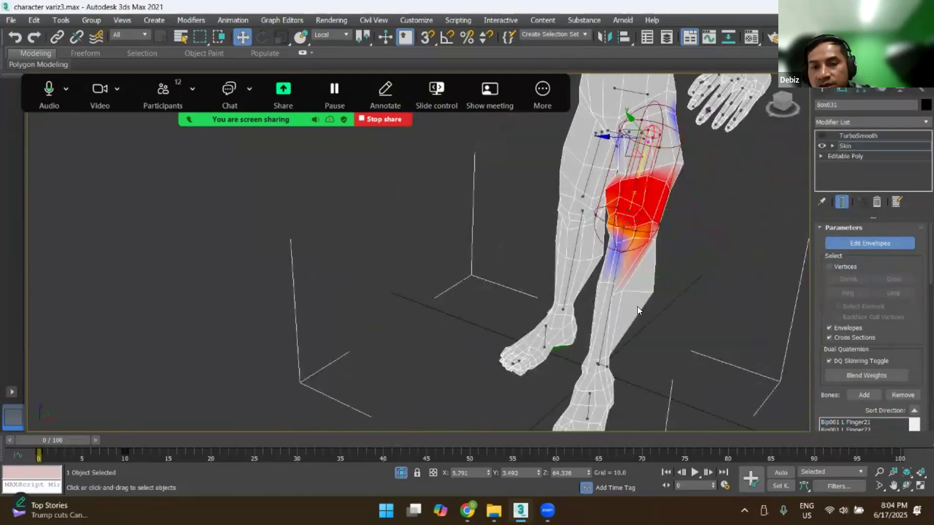
alt+middle_drag(629, 291, 605, 293)
click(640, 232)
click(642, 294)
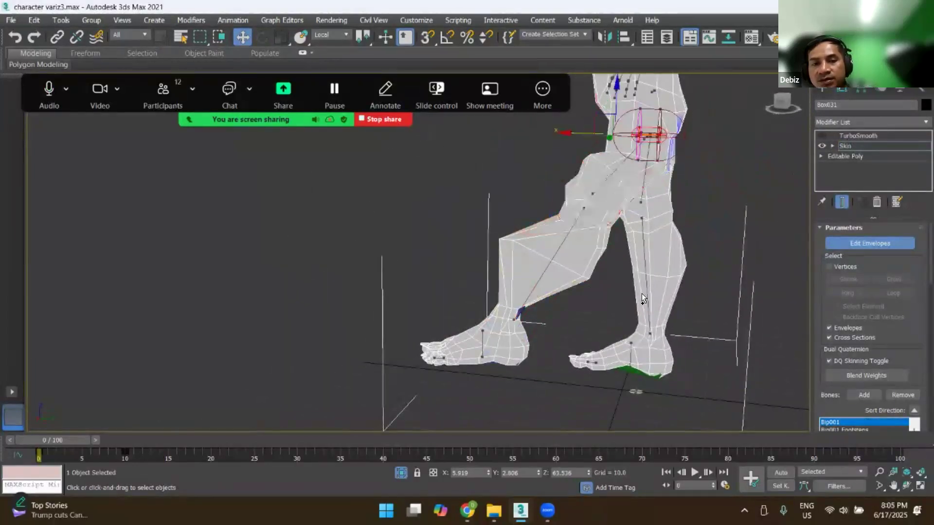
Step: Undo the test poses of the left leg and left forearm, and clear the selection
key(ctrl+z)
key(ctrl+z)
key(ctrl+z)
key(ctrl+z)
key(ctrl+z)
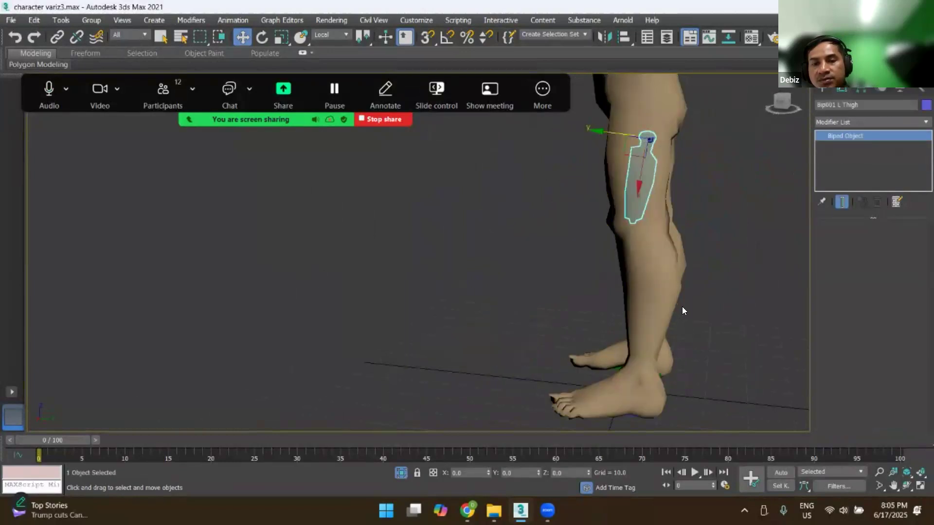
scroll(681, 306, down, 5)
alt+middle_drag(740, 311, 709, 261)
click(719, 186)
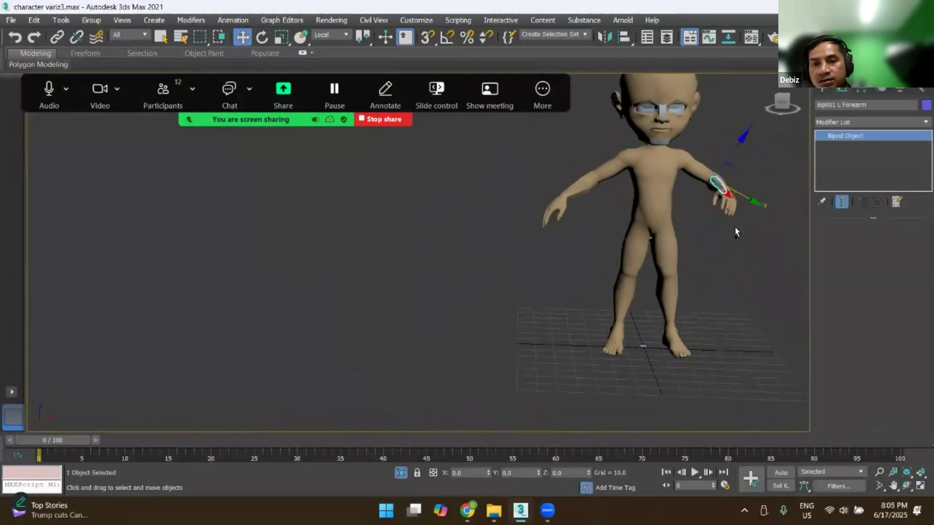
click(736, 240)
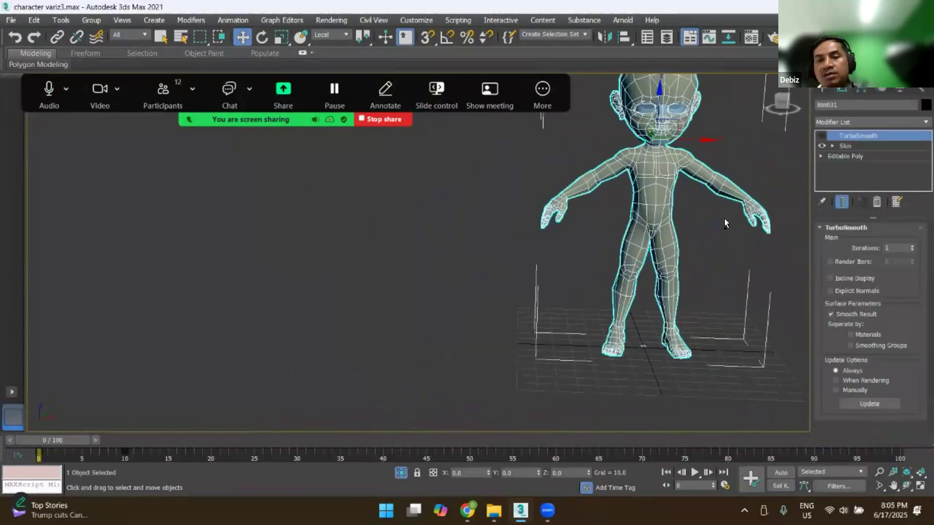
click(693, 219)
Step: Examine the unsmoothed character's head, arms and body from the front
key(z)
alt+middle_drag(477, 325, 550, 290)
scroll(533, 289, up, 3)
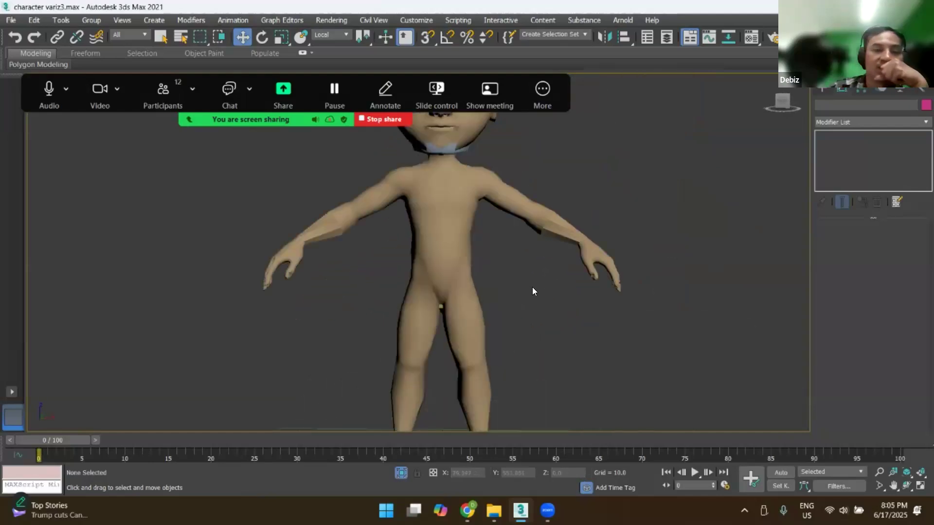
scroll(544, 289, down, 5)
scroll(511, 258, up, 5)
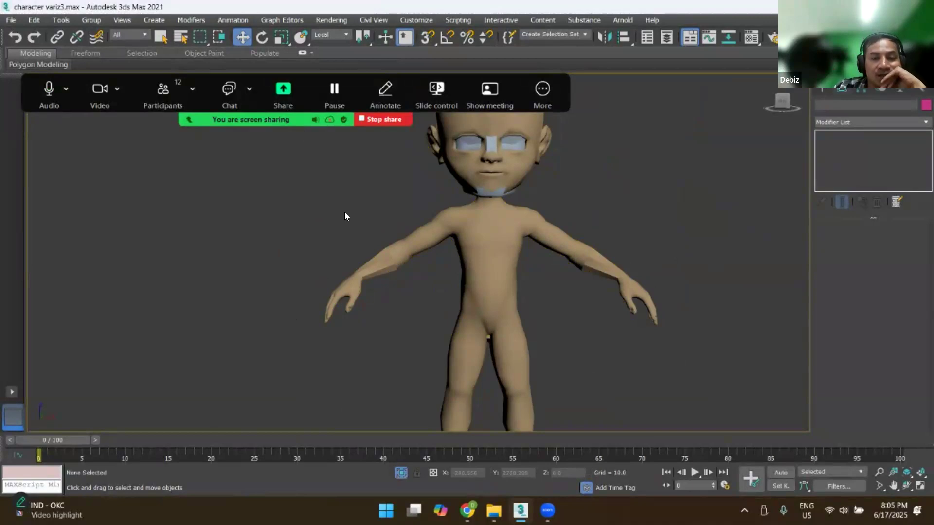
scroll(345, 216, down, 3)
middle_drag(437, 221, 473, 243)
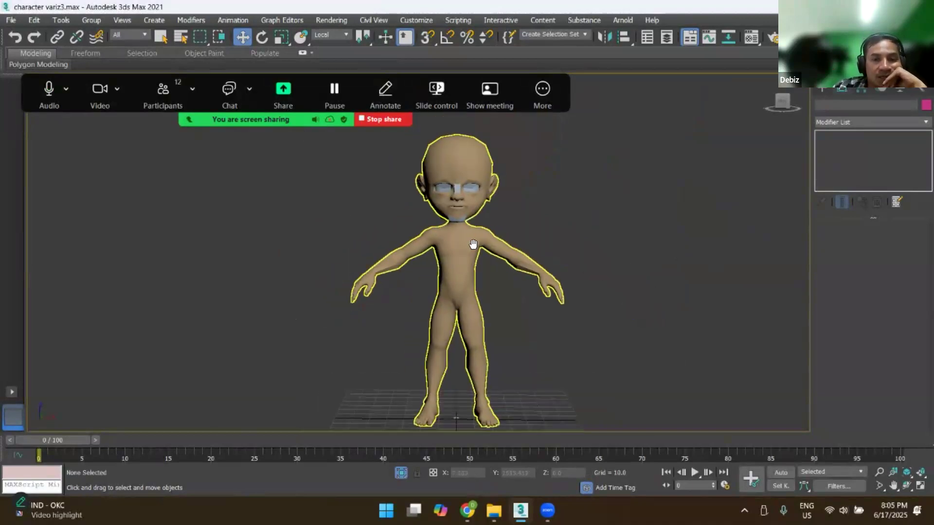
scroll(472, 243, up, 2)
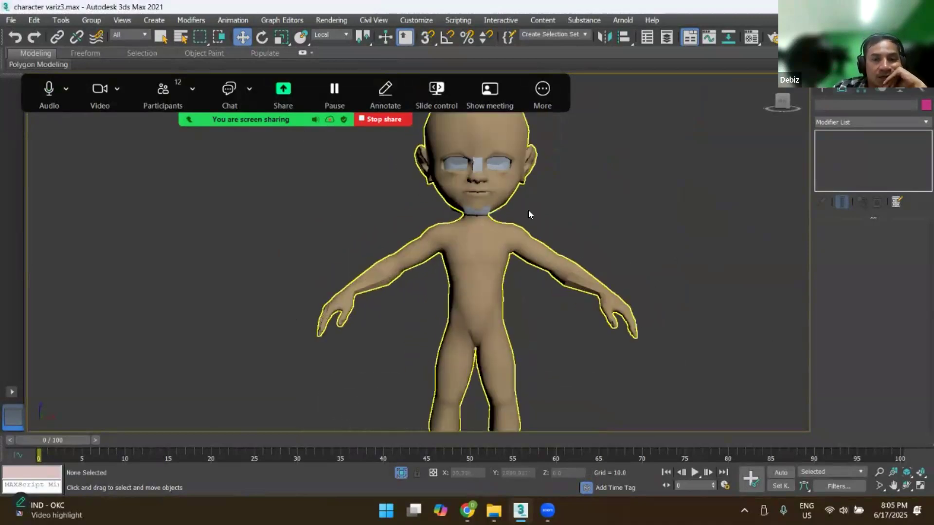
Step: Delete the TurboSmooth modifier from the character's body mesh
click(487, 211)
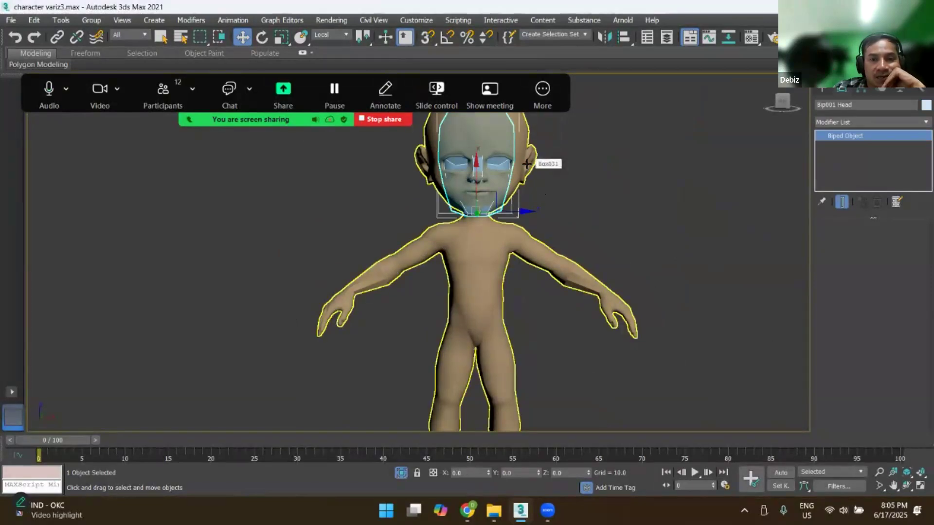
click(526, 164)
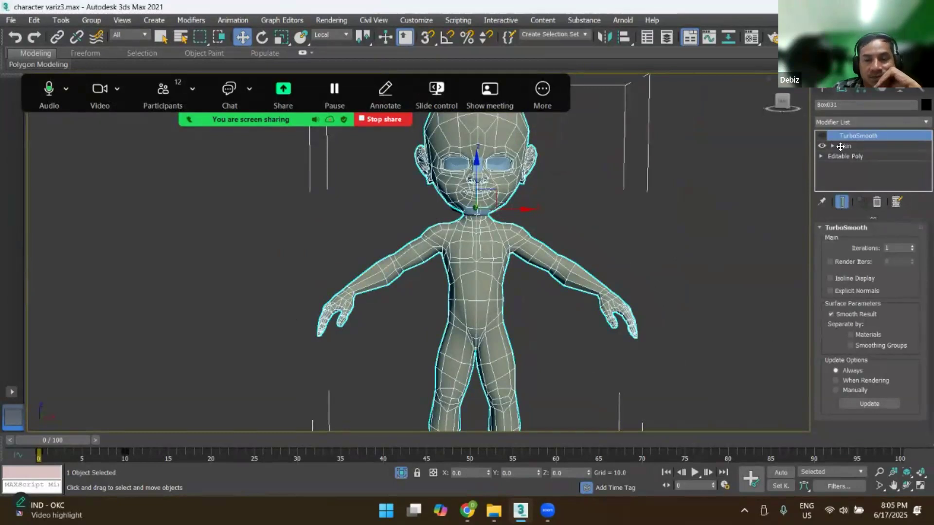
click(876, 202)
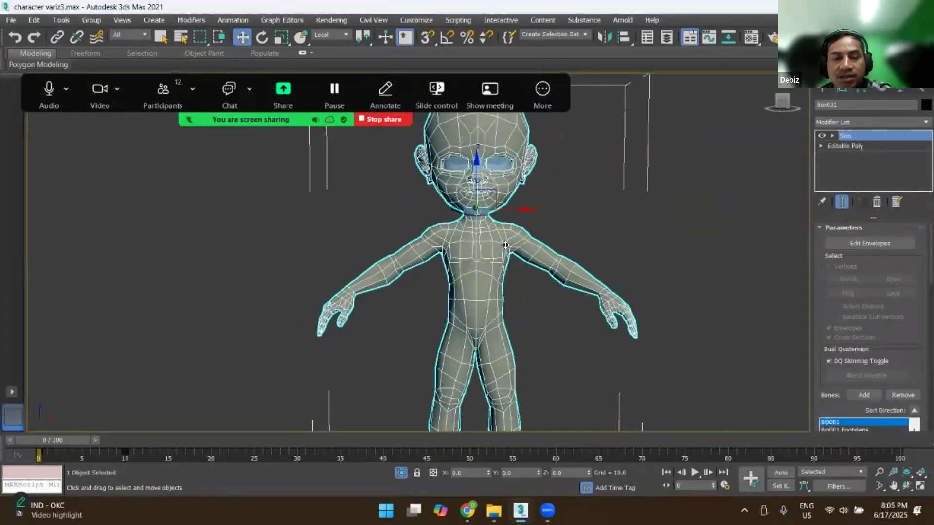
Step: Examine the whole character and check the biped head bone against the body mesh
click(521, 212)
scroll(509, 246, down, 4)
scroll(510, 246, up, 2)
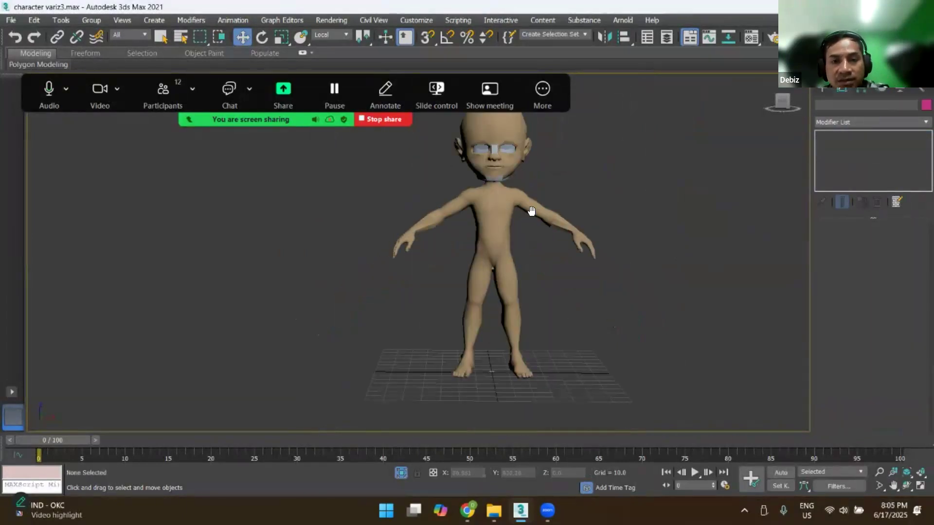
middle_drag(530, 211, 518, 264)
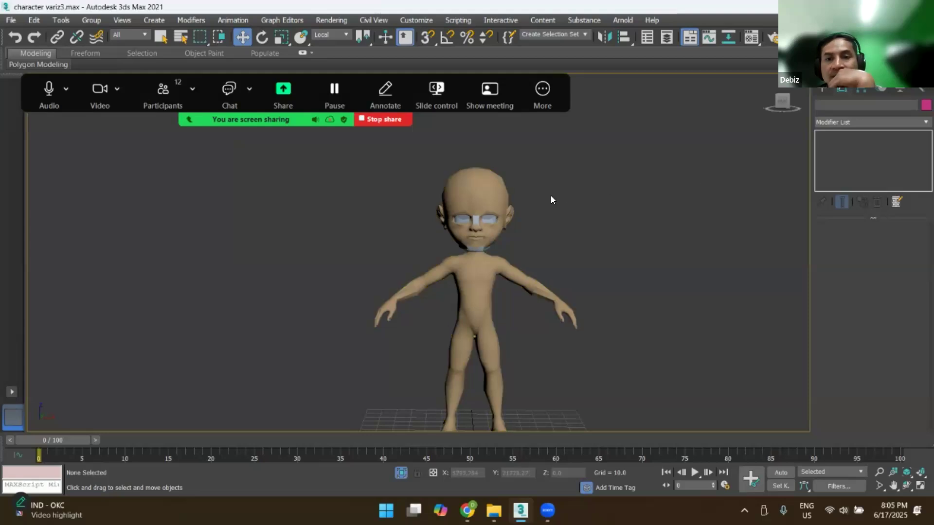
click(489, 225)
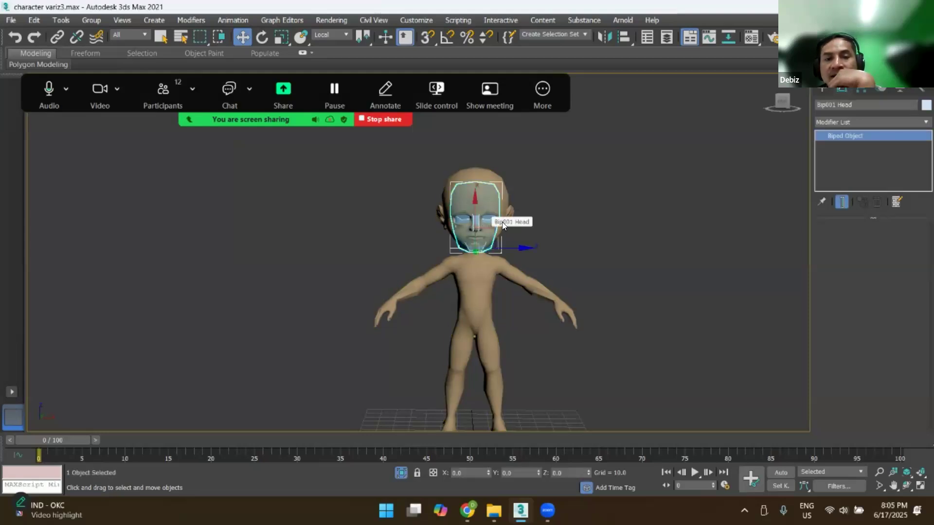
click(553, 263)
click(518, 273)
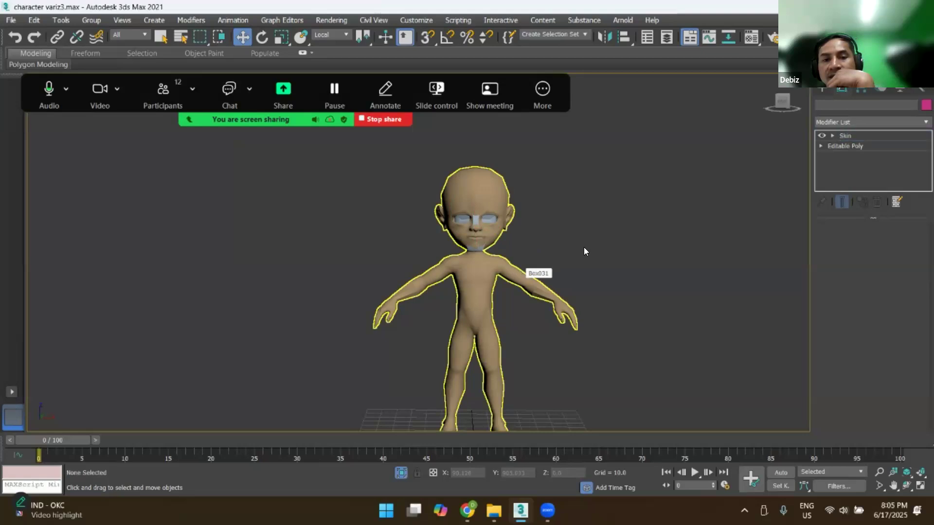
click(654, 230)
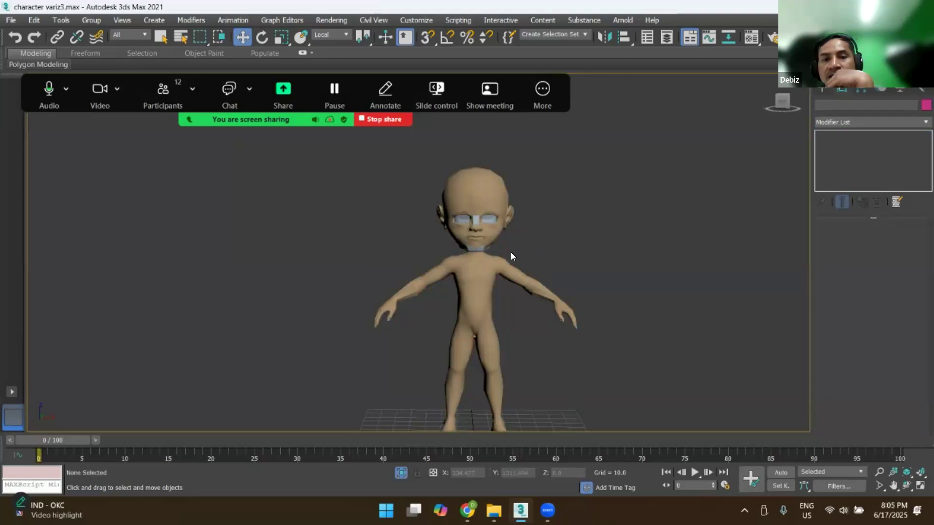
Step: Add a second Skin modifier above the existing Skin on the body mesh
click(511, 216)
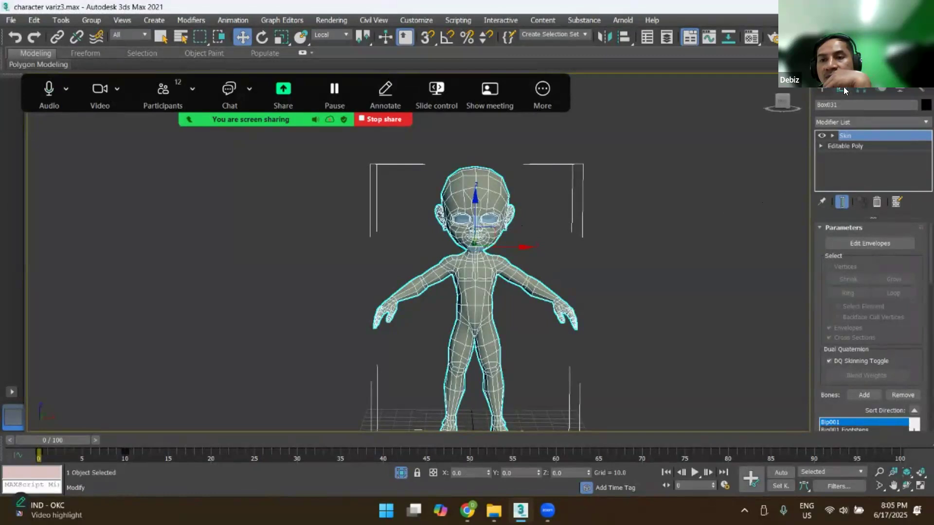
click(916, 122)
scroll(917, 273, down, 8)
scroll(917, 273, up, 8)
scroll(917, 340, down, 15)
scroll(918, 343, down, 9)
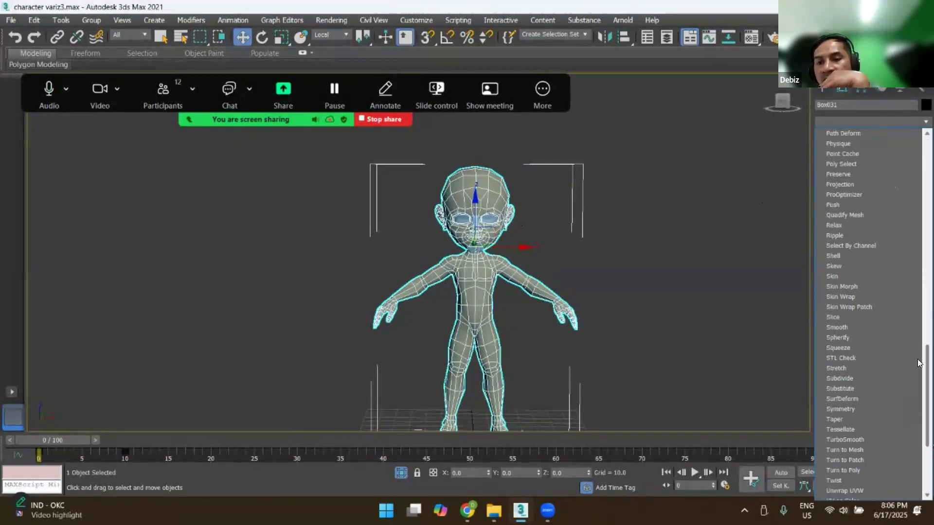
click(830, 277)
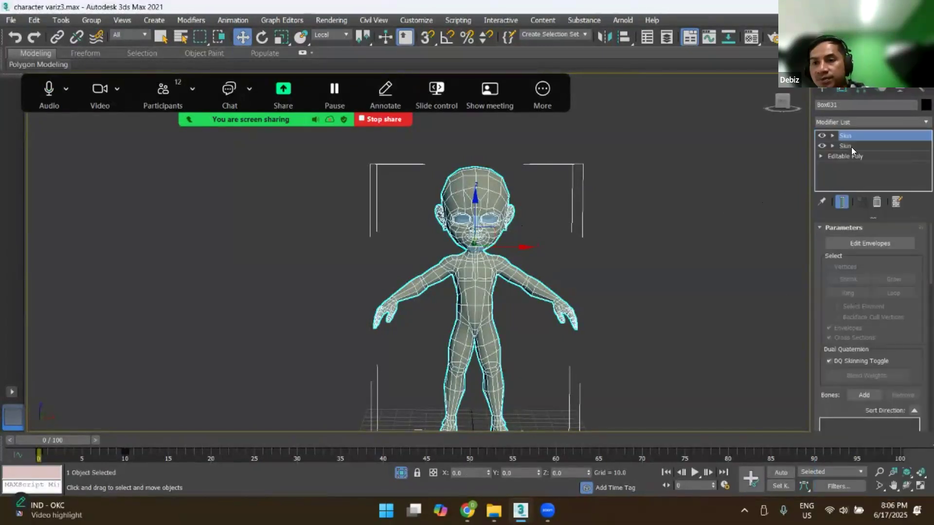
Step: Delete the newly added upper Skin modifier, keeping the original Skin on the body mesh
click(876, 202)
click(842, 136)
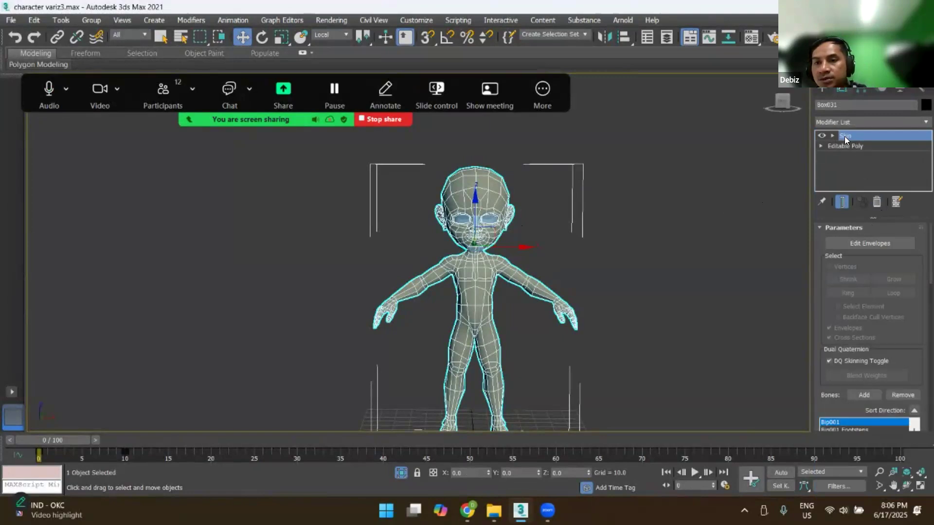
Step: Enter envelope editing in the original Skin and inspect the right upper arm's envelope
click(869, 243)
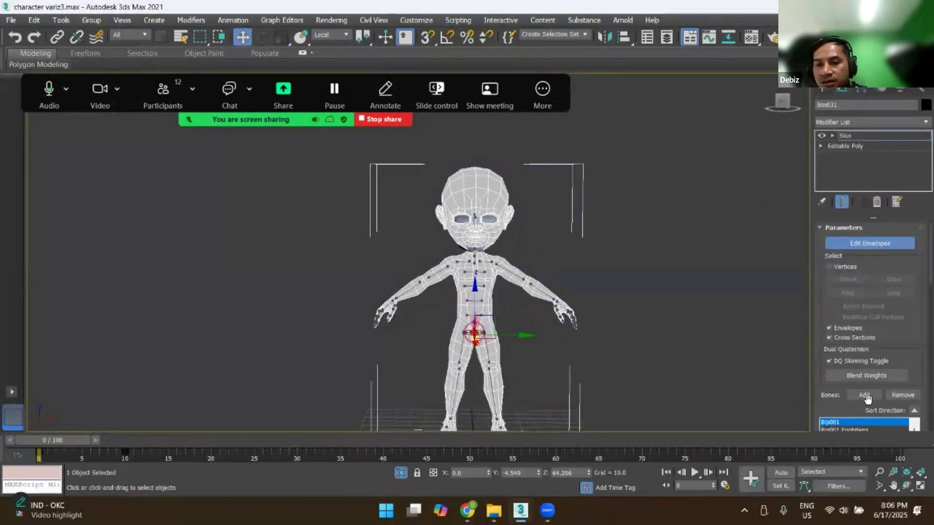
scroll(917, 290, down, 3)
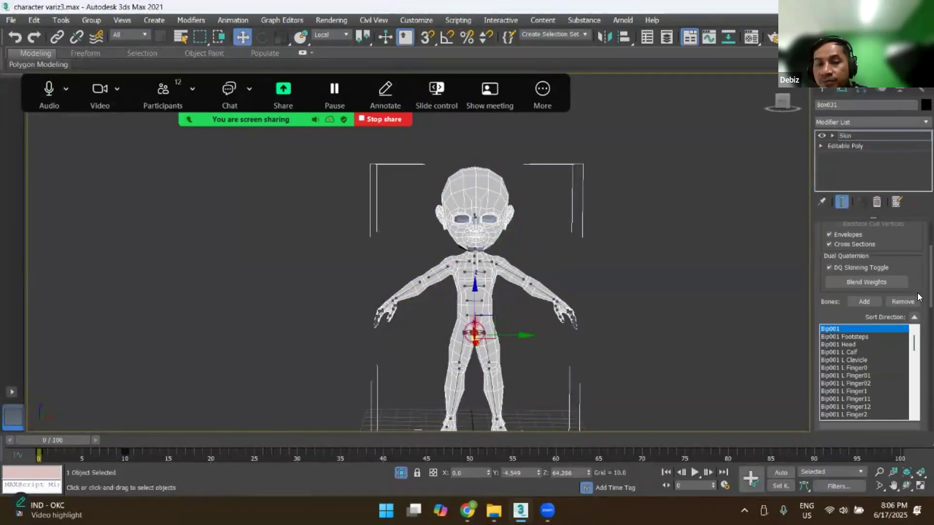
click(440, 268)
scroll(431, 267, up, 5)
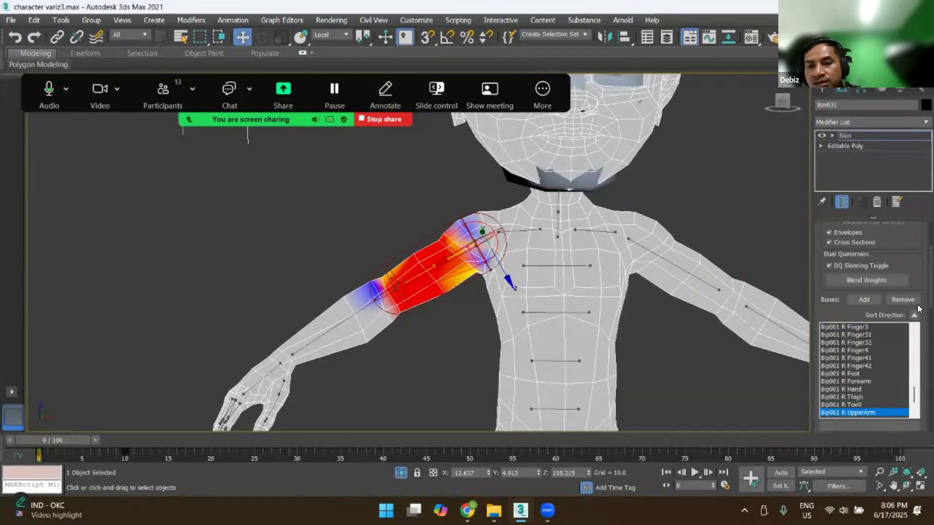
Step: Open the bone selection for the Skin modifier and expand the entire Bip002 hierarchy
click(865, 299)
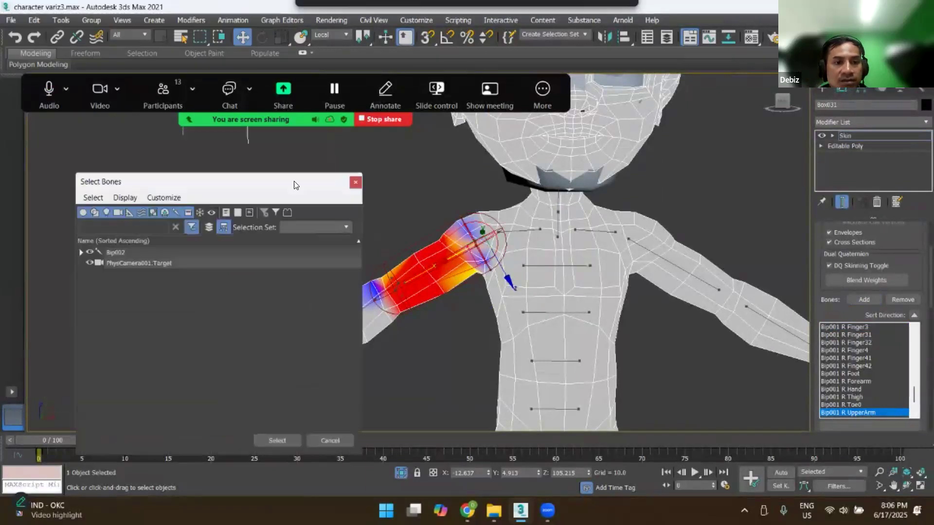
click(130, 248)
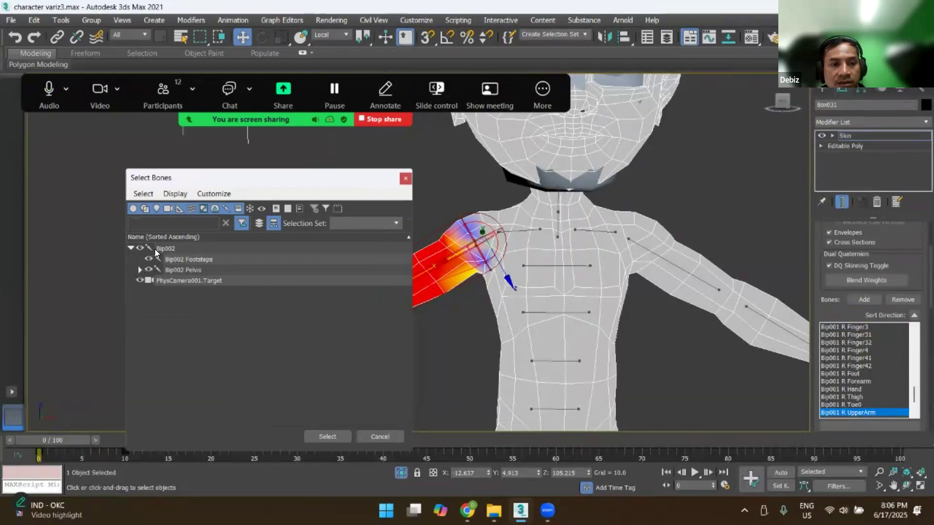
click(131, 248)
click(167, 250)
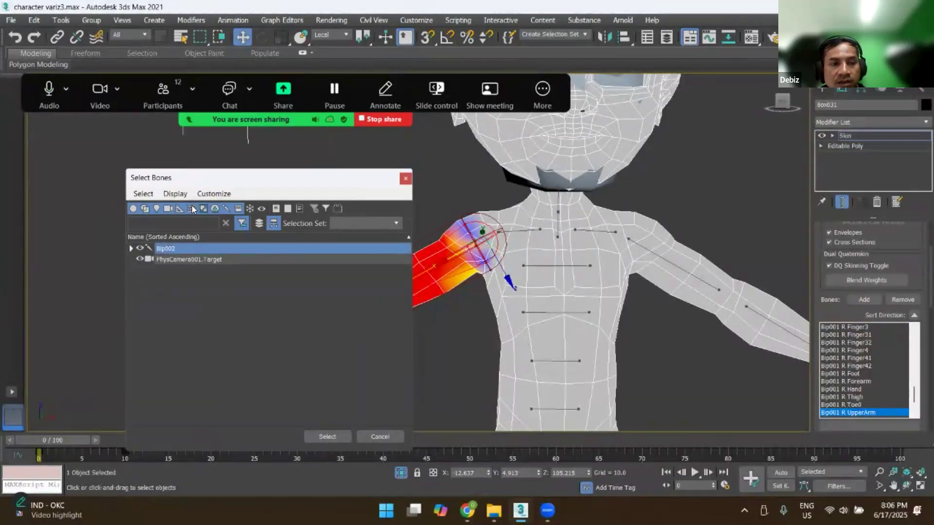
click(131, 248)
click(131, 247)
click(174, 194)
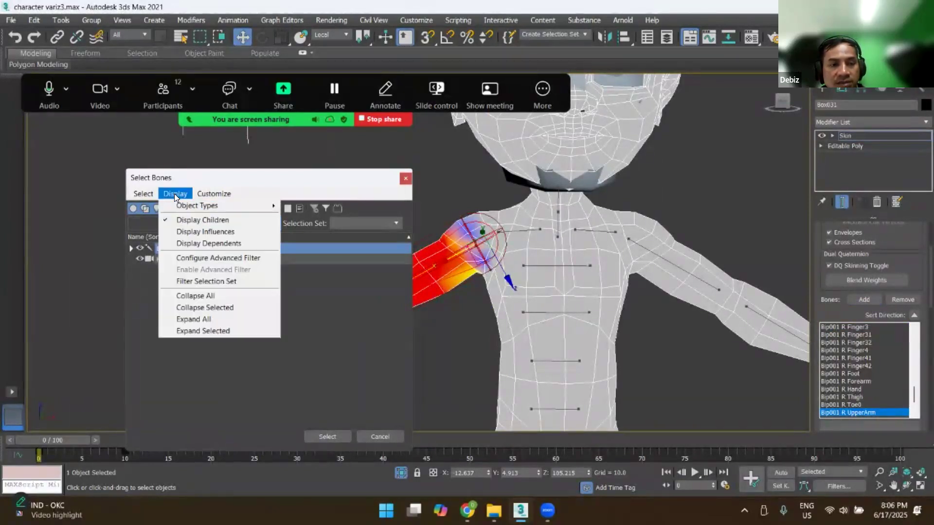
click(196, 319)
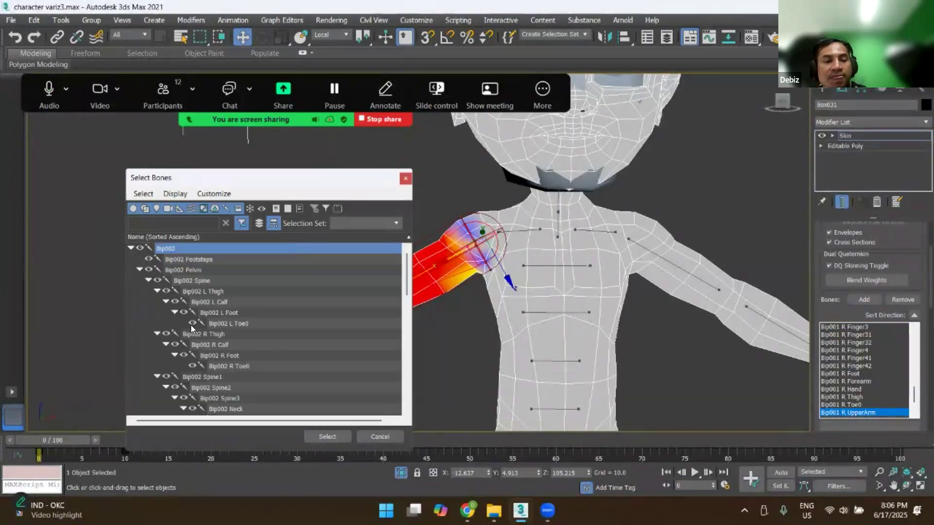
Step: Review the Bip002 hierarchy, mark every bone from the root through R Finger42, and cancel without adding them
scroll(248, 291, down, 2)
scroll(272, 306, down, 4)
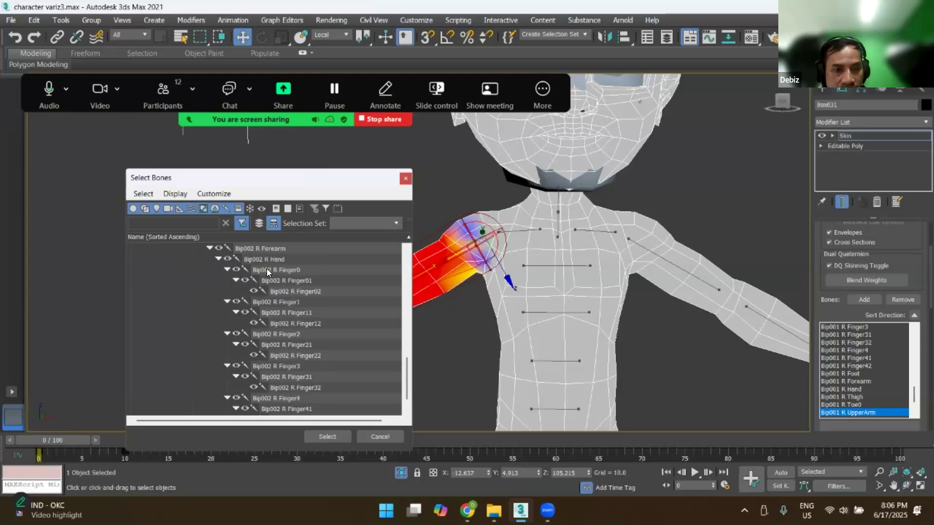
scroll(307, 328, down, 1)
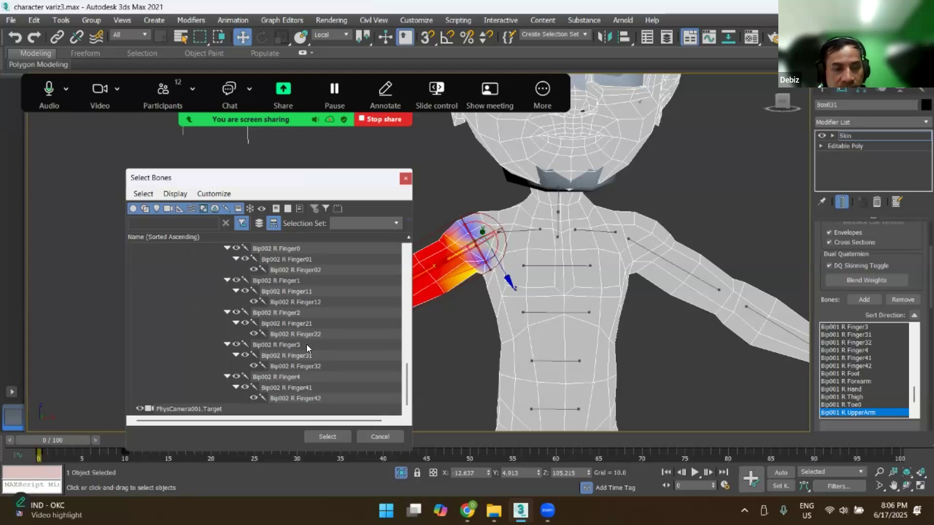
scroll(299, 355, up, 7)
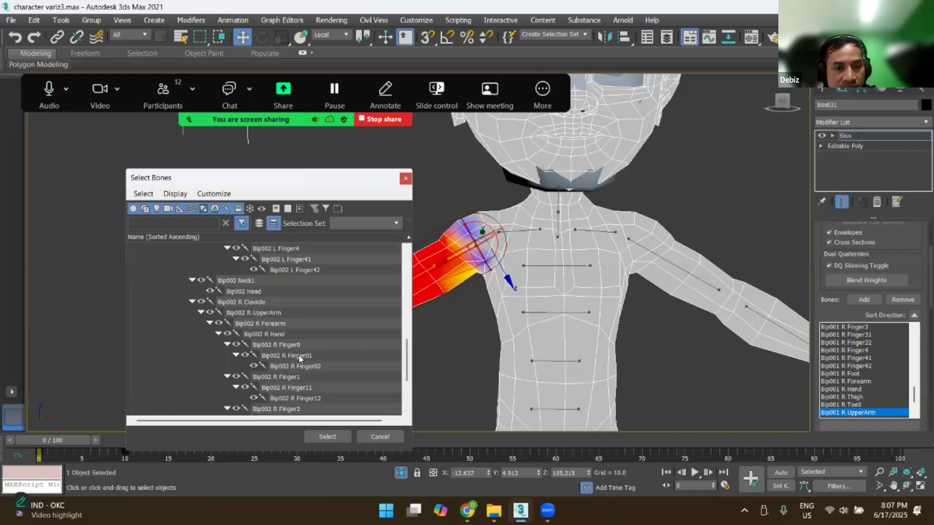
scroll(298, 355, up, 5)
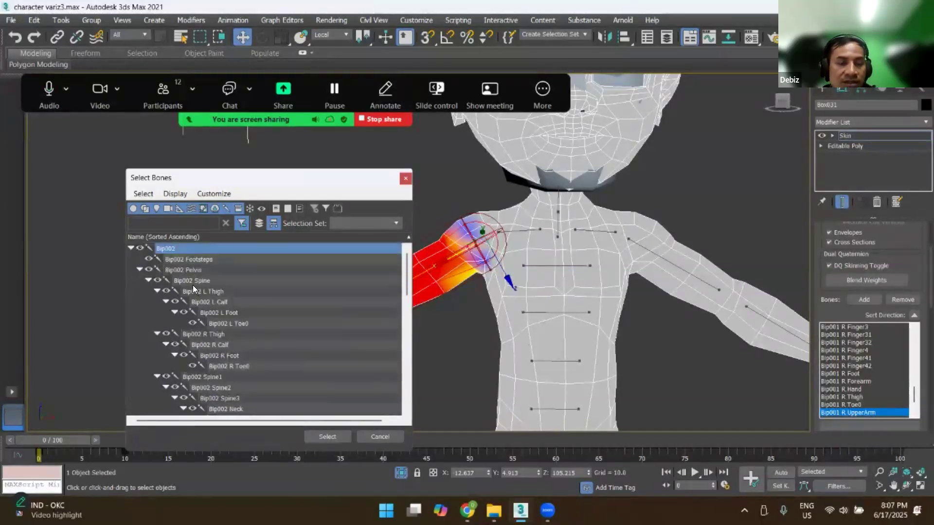
scroll(271, 286, down, 3)
scroll(265, 282, up, 3)
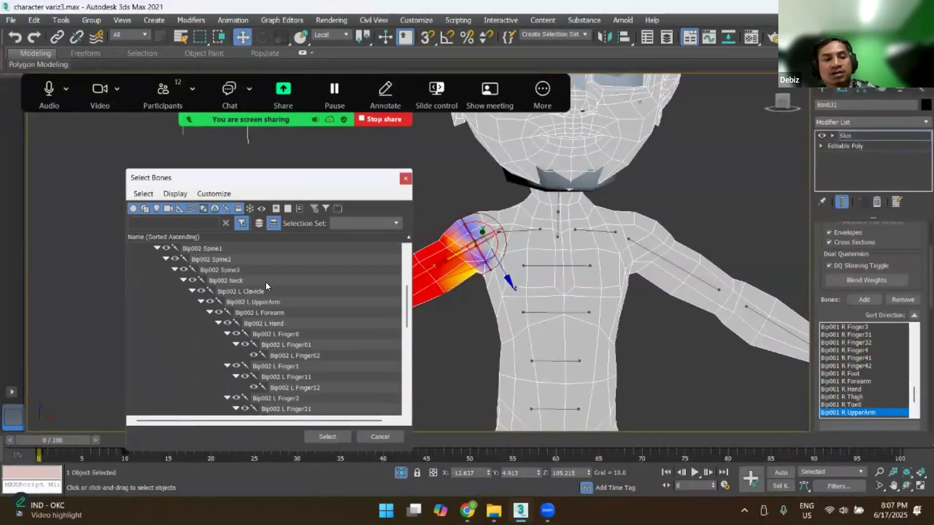
scroll(244, 276, down, 12)
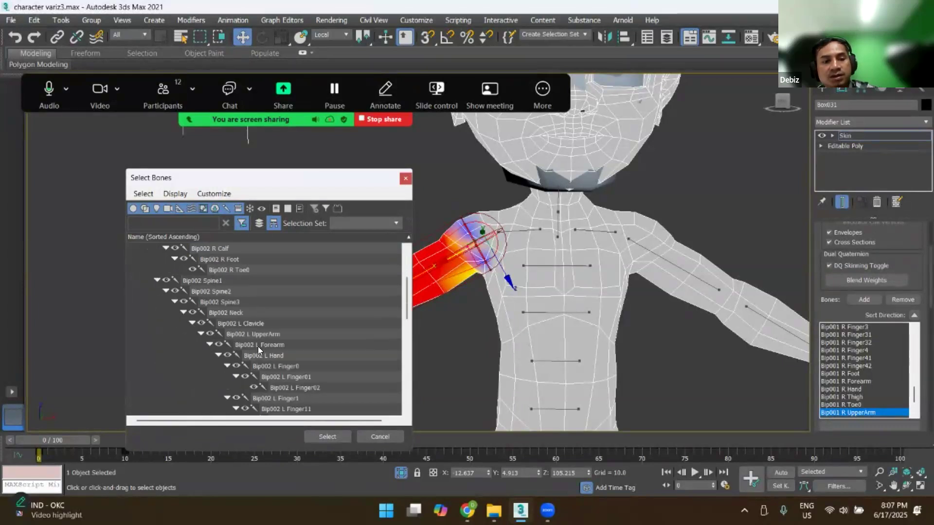
scroll(290, 369, down, 2)
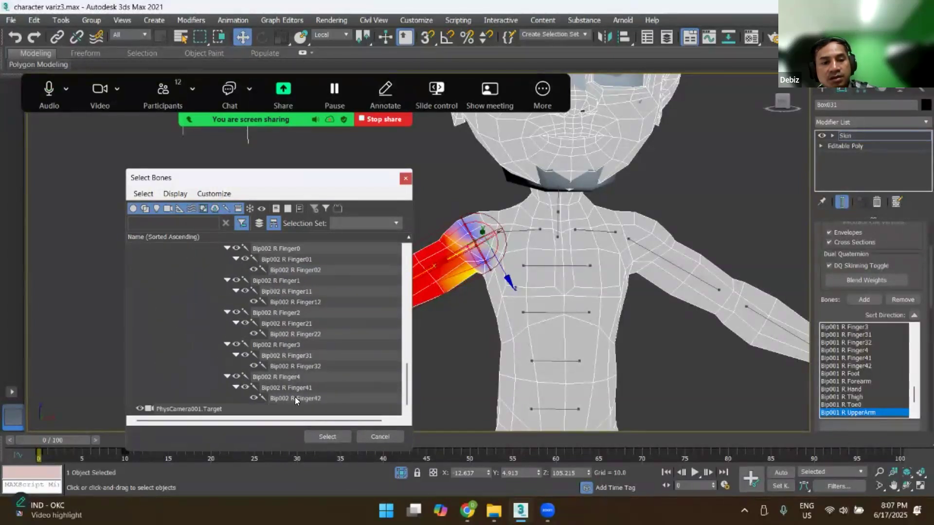
shift+click(294, 397)
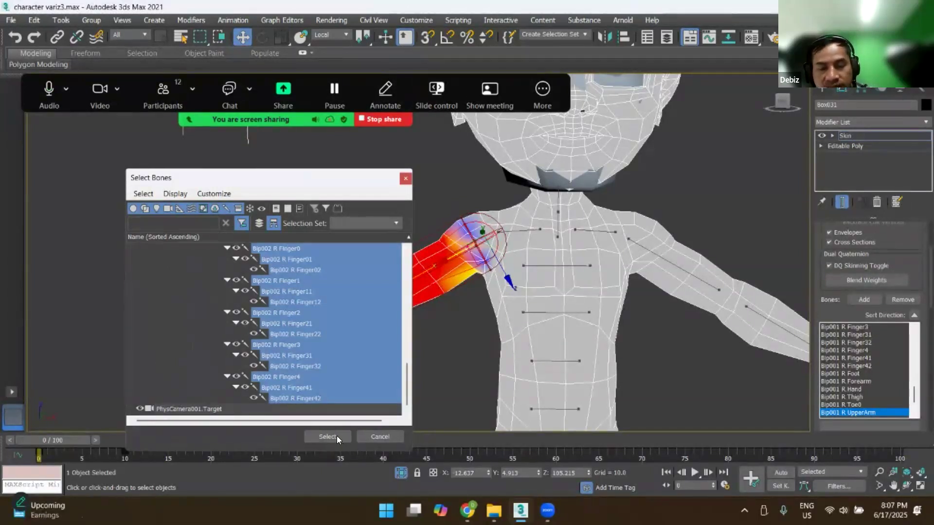
click(389, 434)
Step: Inspect the skin envelopes of Bip001, Bip001 Footsteps and Bip001 Head on the body mesh
scroll(864, 357, up, 15)
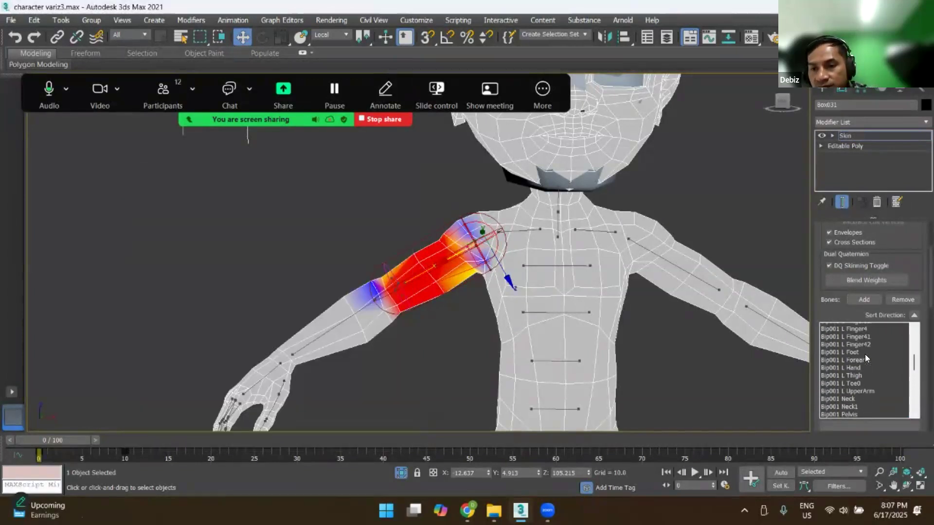
click(830, 327)
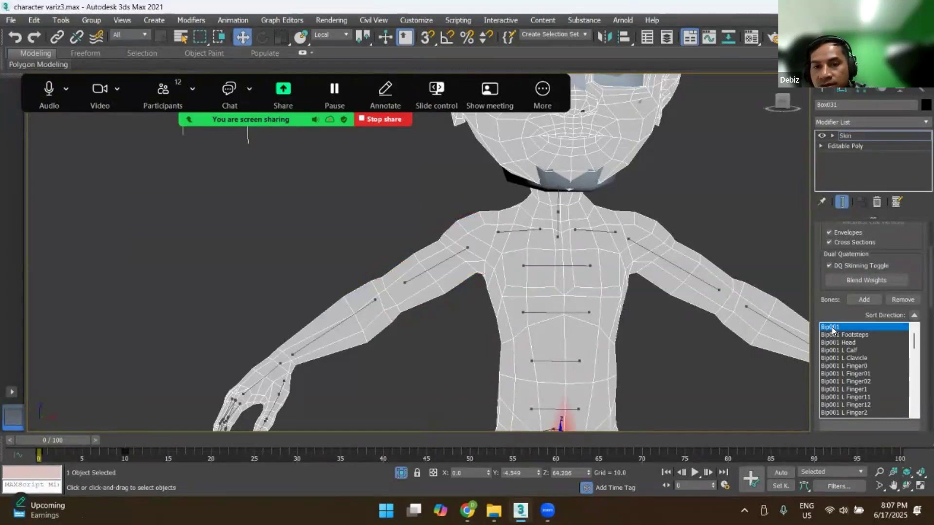
scroll(595, 239, down, 5)
scroll(599, 255, up, 2)
middle_drag(598, 254, 547, 312)
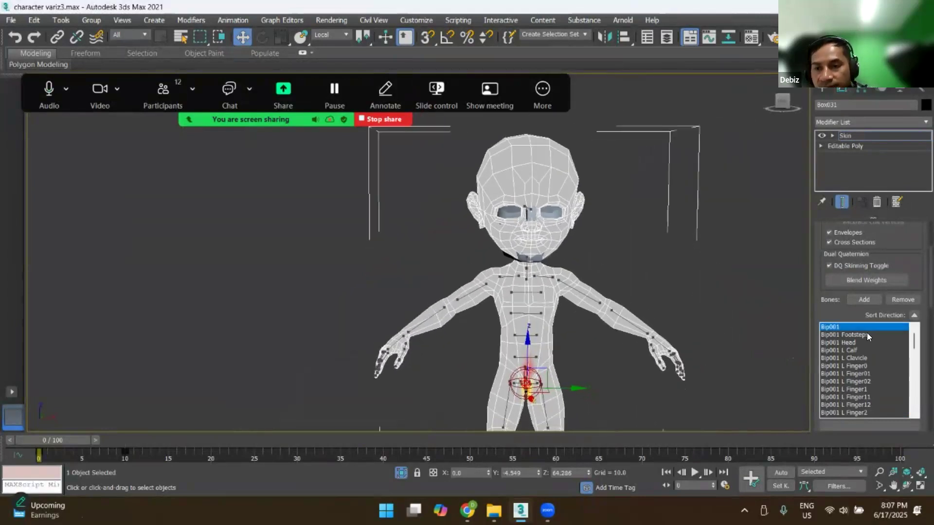
click(833, 335)
middle_drag(673, 182, 640, 364)
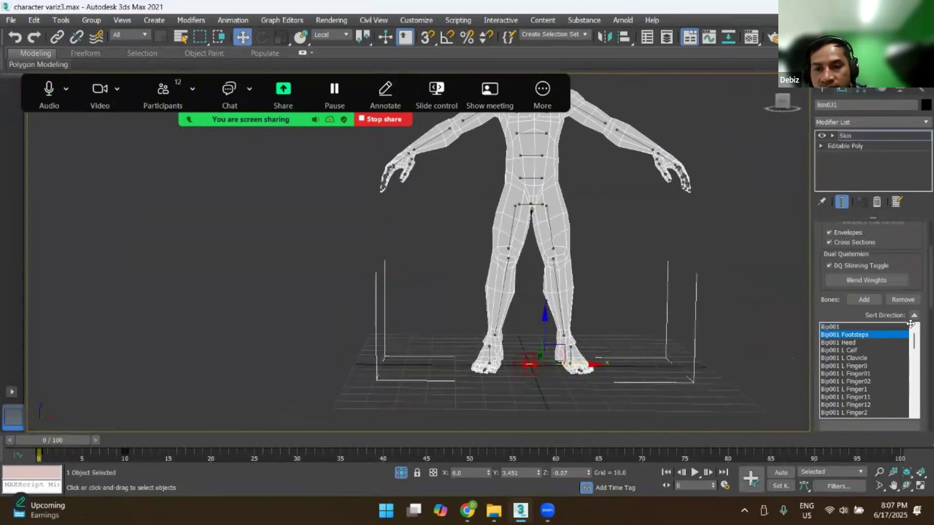
click(849, 343)
middle_drag(538, 165, 549, 347)
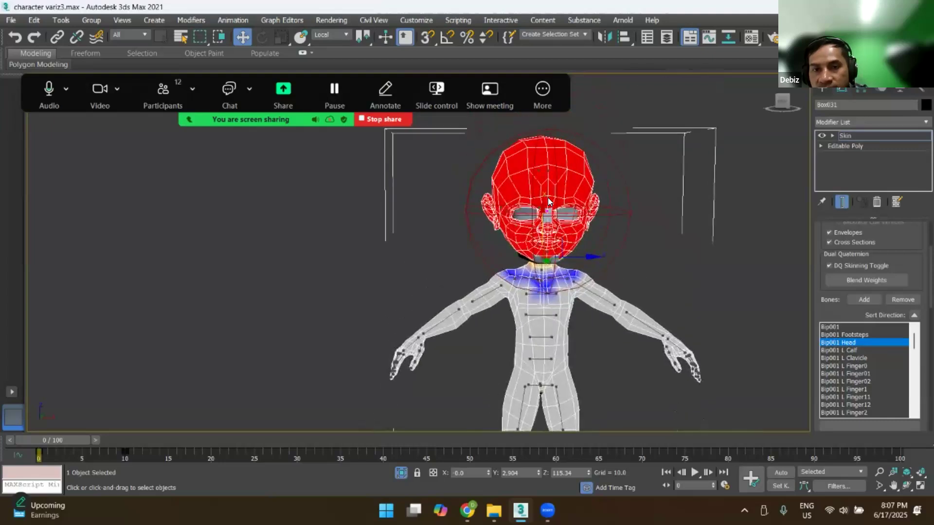
Step: Inspect the envelopes of the left calf, left clavicle and left finger bones from L Finger0 to L Finger12
click(834, 348)
click(833, 340)
click(834, 351)
click(834, 358)
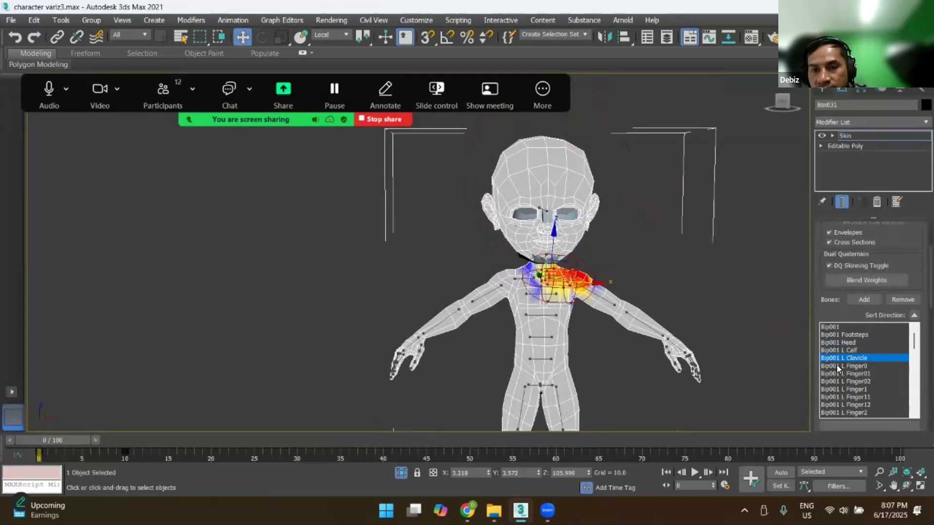
click(835, 366)
click(835, 376)
click(836, 382)
click(835, 389)
click(832, 397)
click(830, 405)
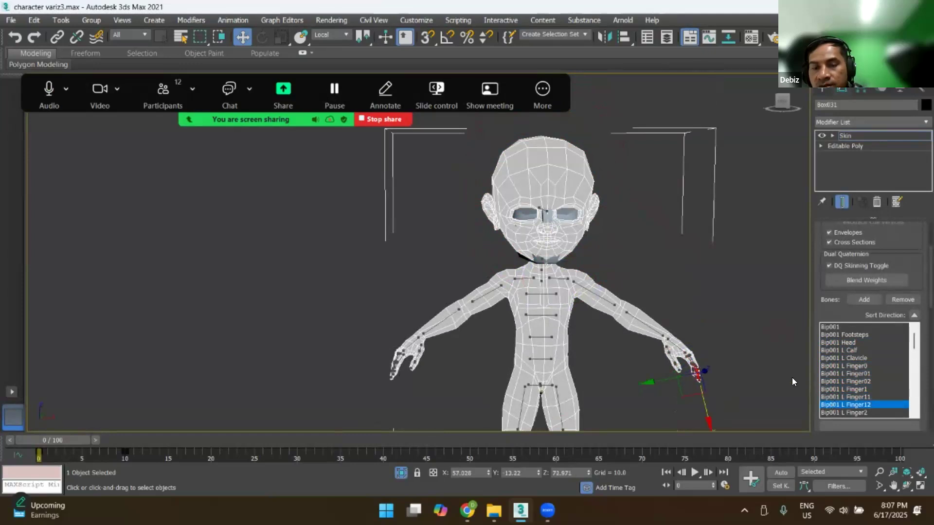
middle_drag(725, 308, 732, 206)
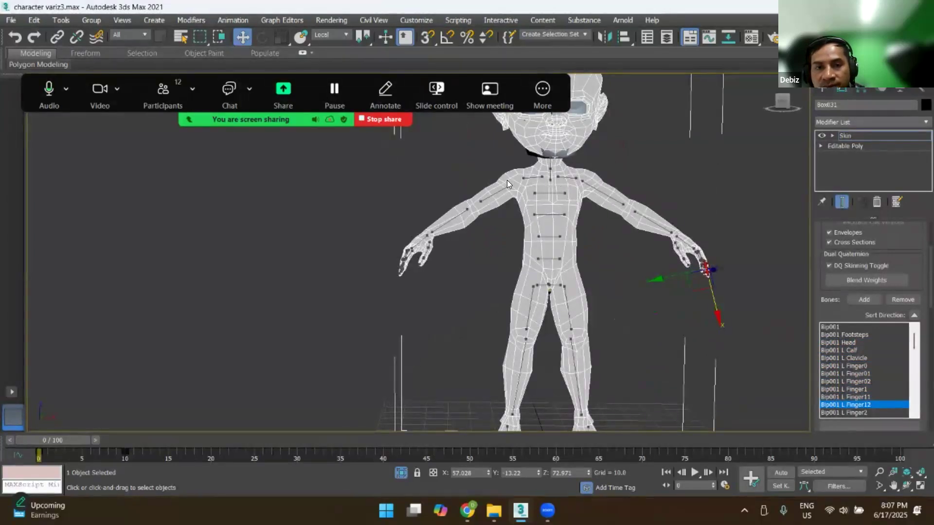
scroll(418, 234, up, 2)
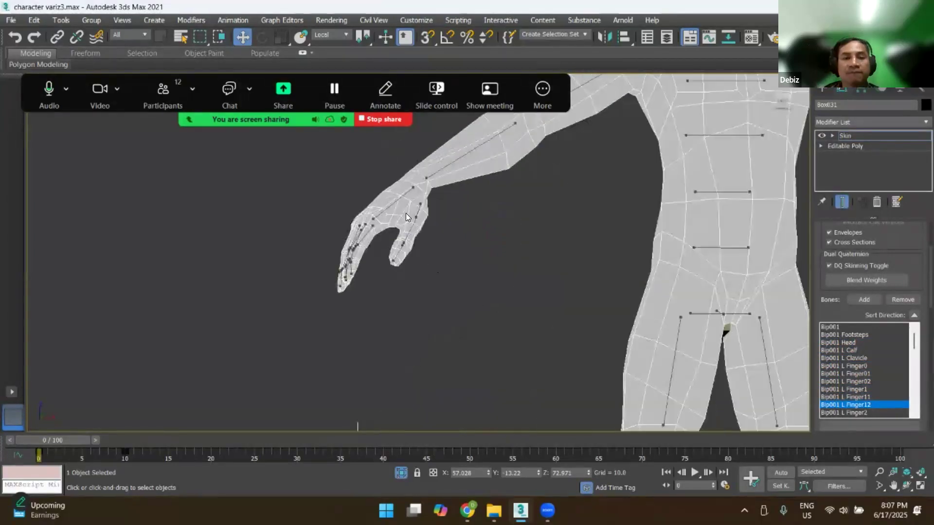
scroll(440, 222, down, 3)
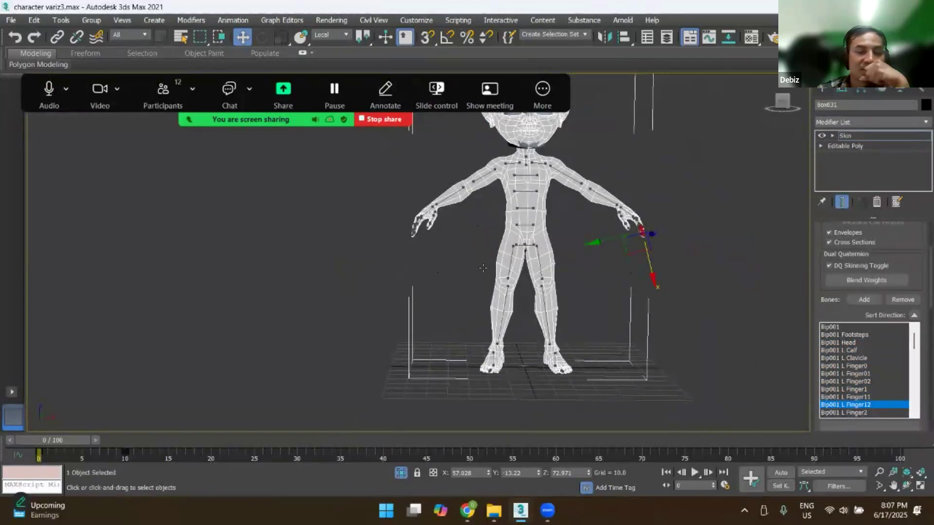
click(466, 509)
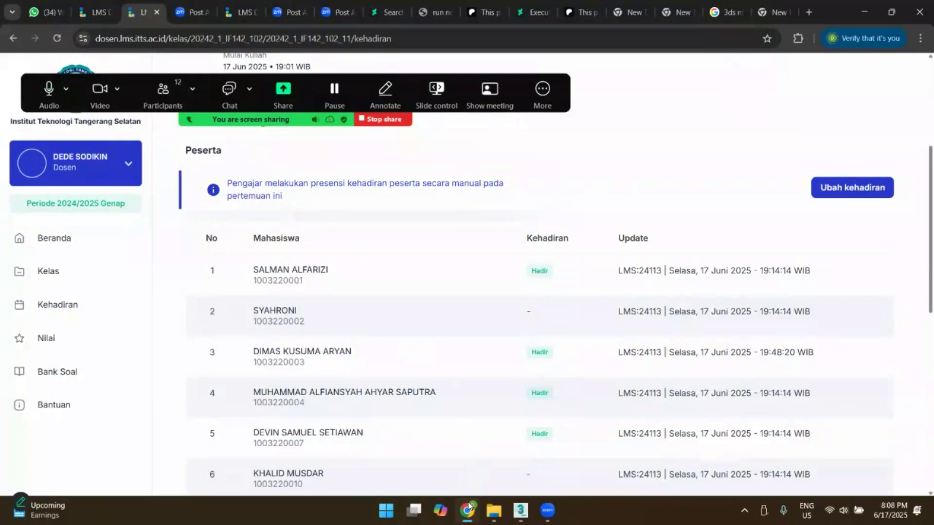
click(520, 508)
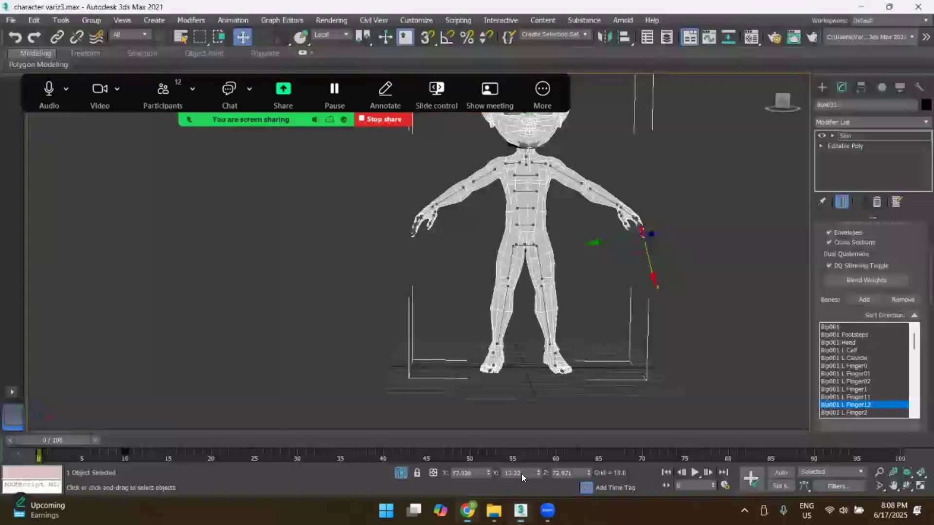
middle_drag(491, 286, 487, 308)
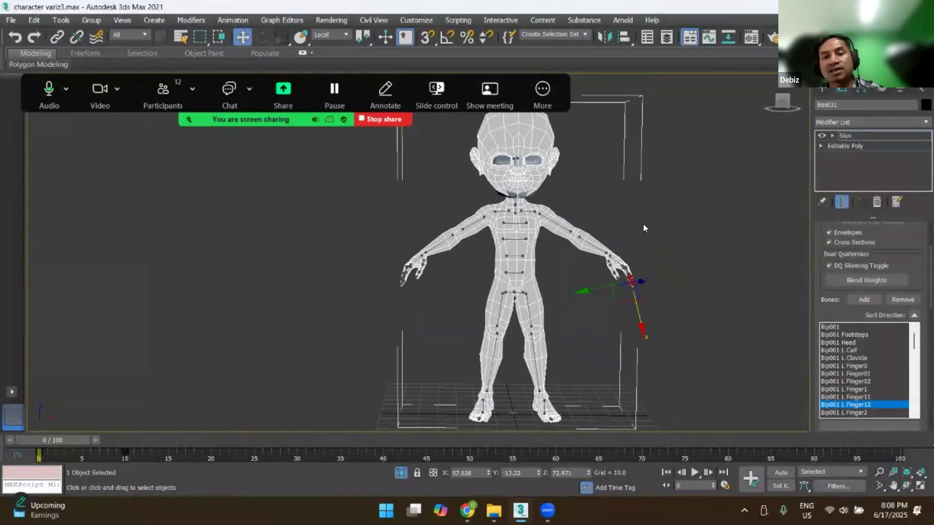
scroll(643, 222, down, 2)
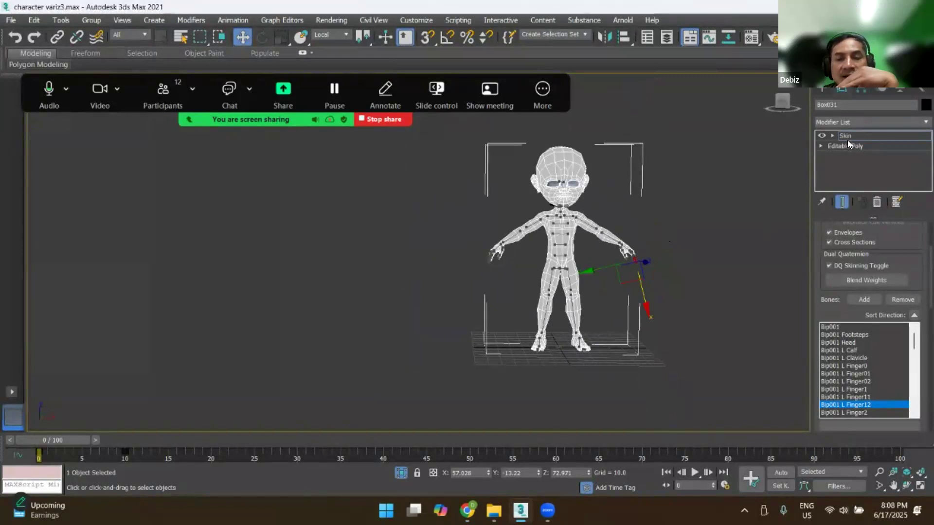
Step: Leave envelope editing and create a new Skeleton-type biped beside the character, somewhat shorter than the character
click(834, 136)
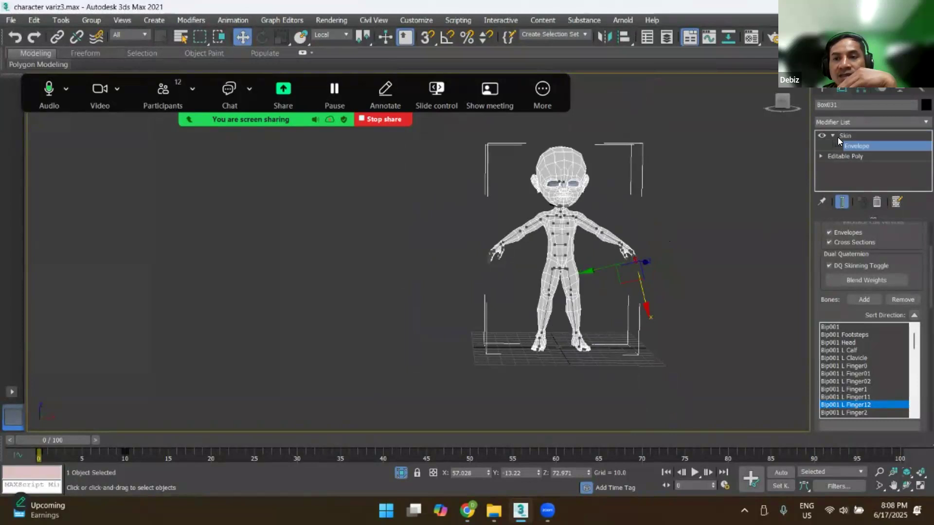
click(844, 137)
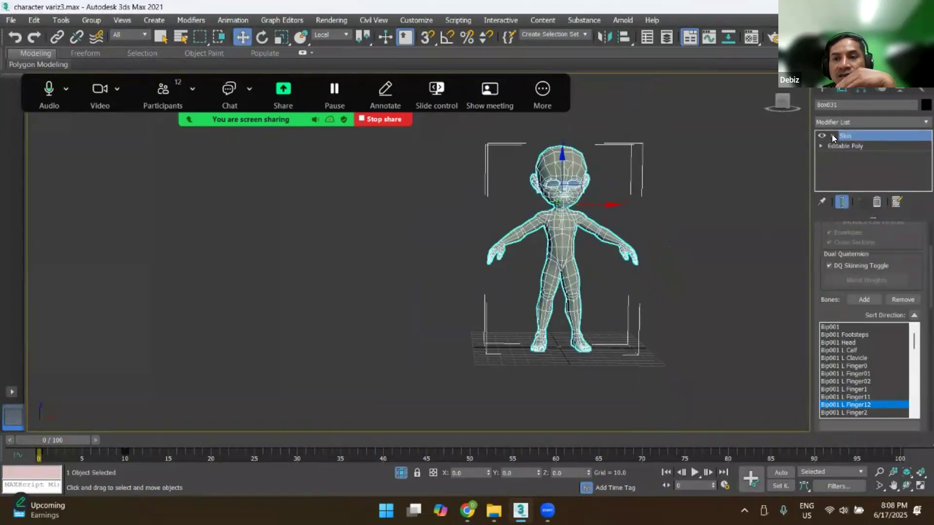
click(822, 89)
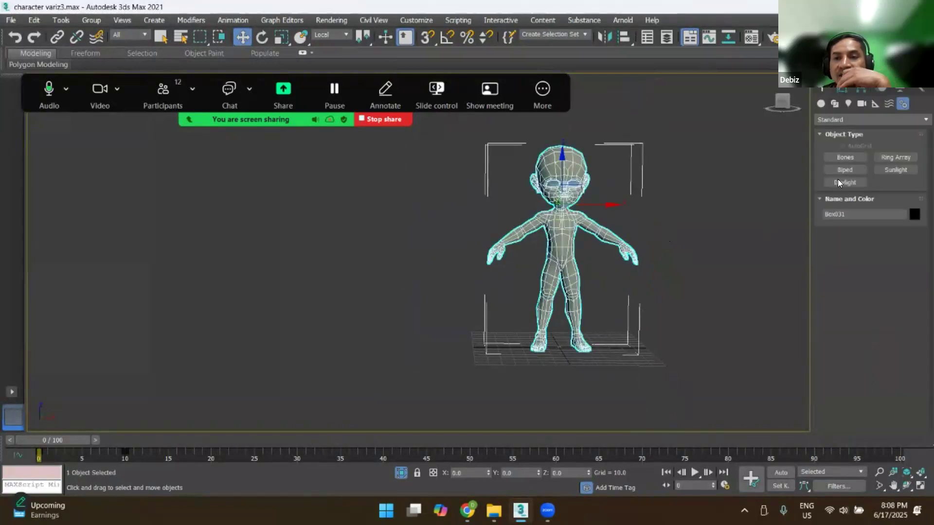
click(844, 170)
drag(319, 334, 349, 202)
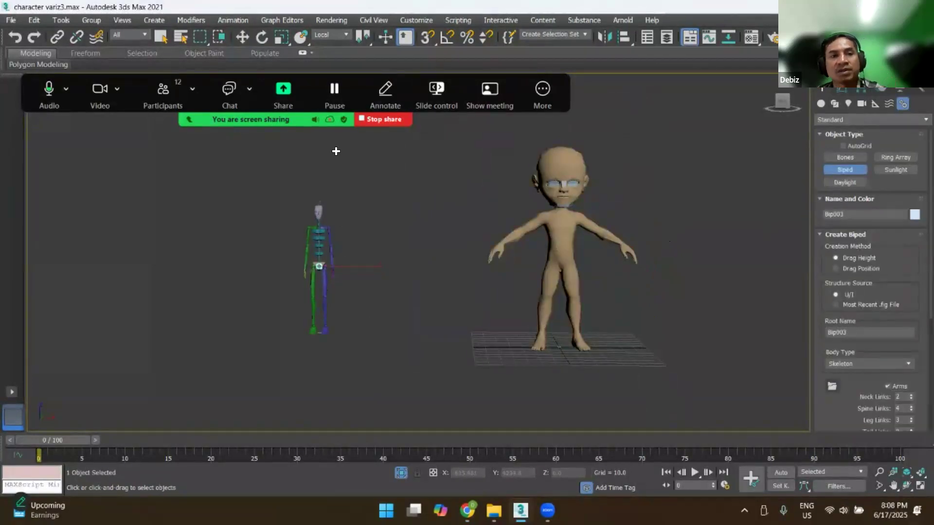
Step: Bend the new biped's torso forward by rotating its lowest spine link about 92 degrees around local Z
click(239, 38)
alt+middle_drag(350, 297, 328, 265)
scroll(327, 265, up, 5)
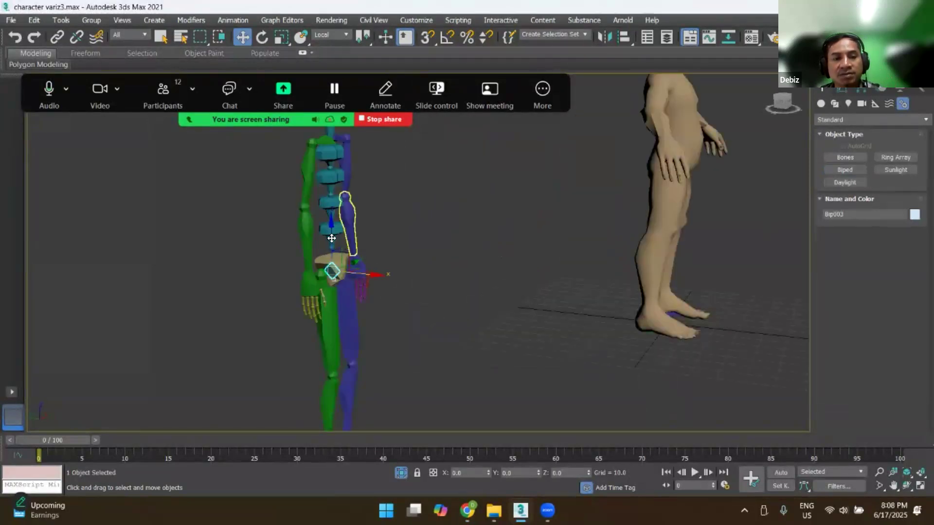
click(363, 233)
click(331, 234)
key(e)
drag(353, 207, 413, 279)
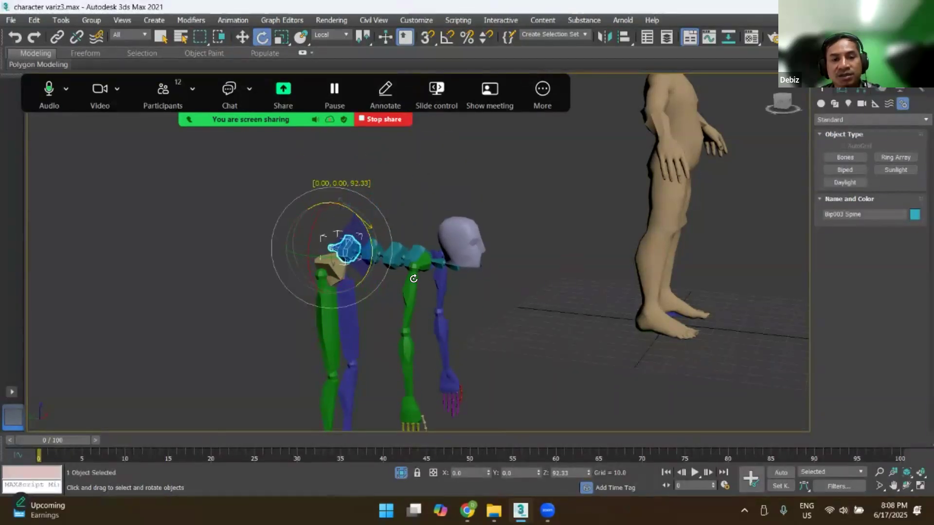
Step: Rotate the biped's head about 67 degrees around local Z and turn its left hand toward the front
click(464, 246)
drag(514, 266, 544, 291)
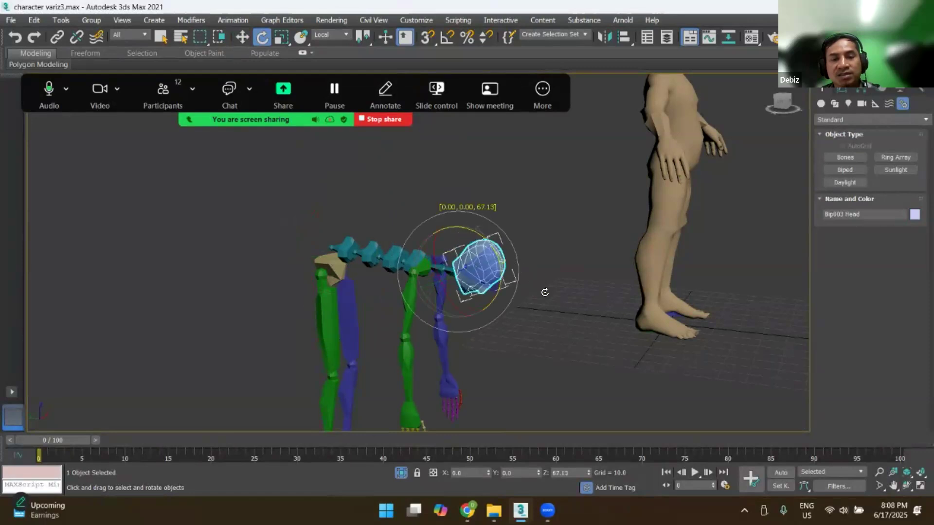
click(447, 385)
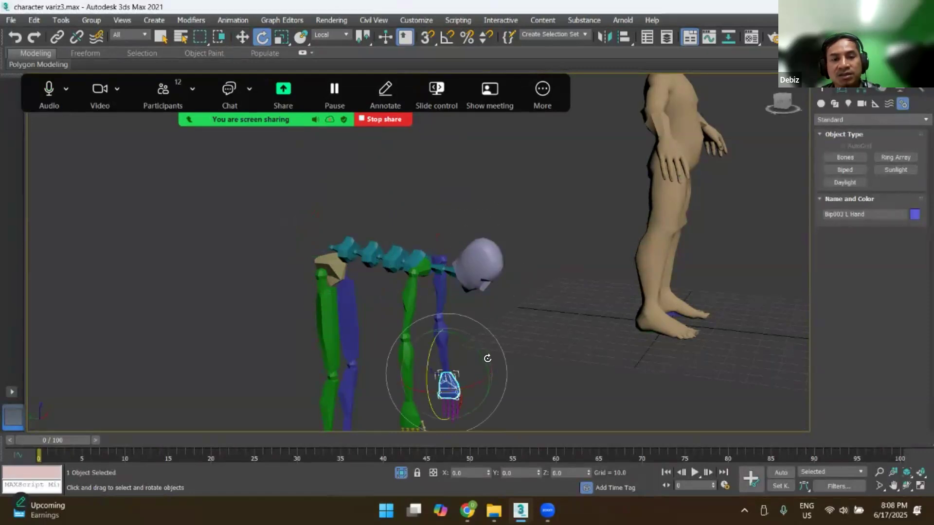
drag(467, 343, 482, 311)
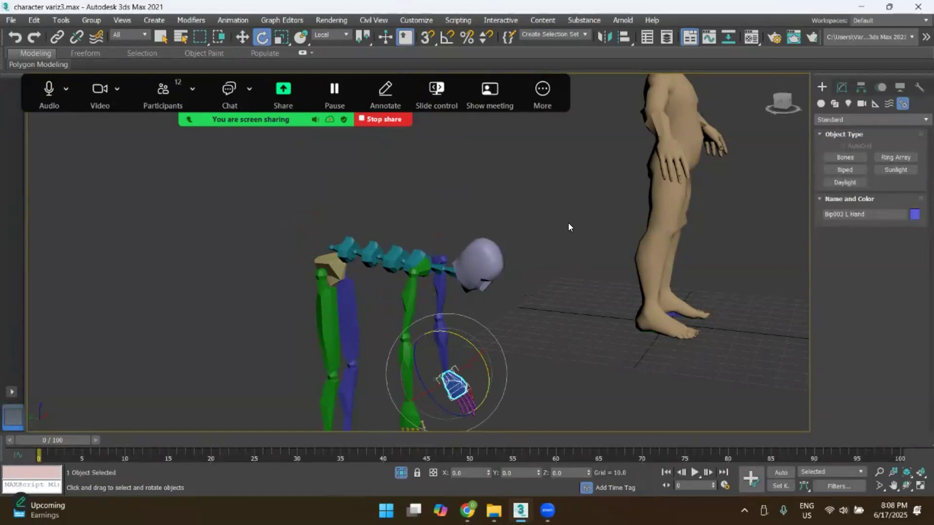
Step: Move both thighs, then raise both lower legs with the feet behind the biped to bend the knees into a crawling pose
scroll(484, 202, down, 3)
drag(344, 276, 403, 290)
key(w)
drag(396, 283, 386, 342)
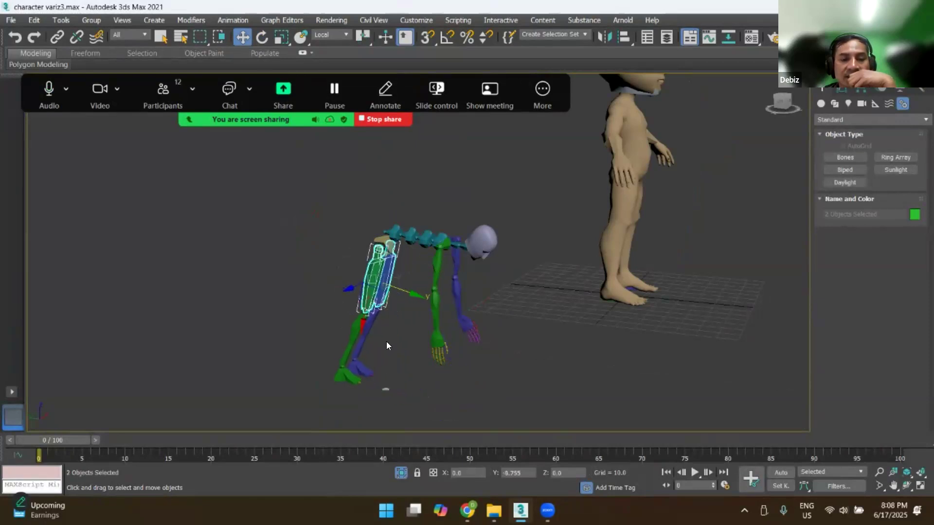
drag(314, 389, 327, 329)
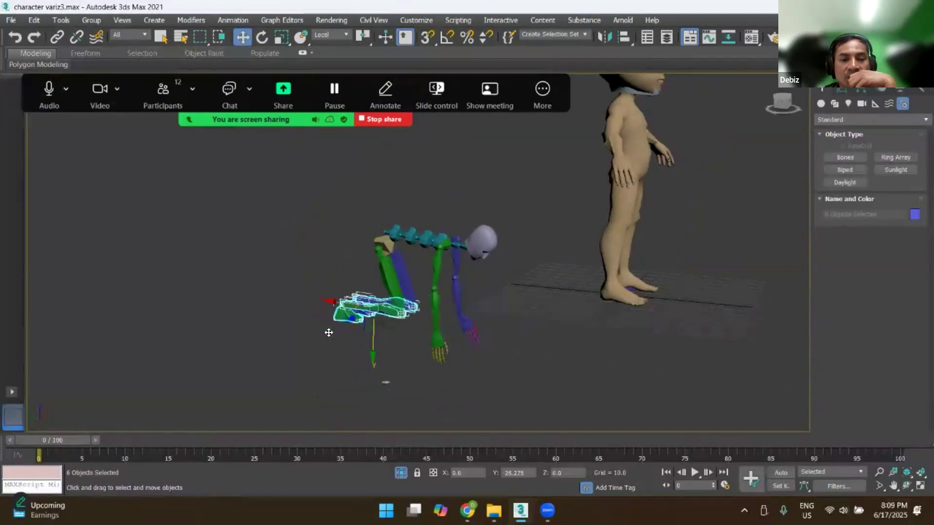
Step: Delete the entire posed demonstration biped beside the character
drag(493, 309, 469, 361)
scroll(483, 317, down, 4)
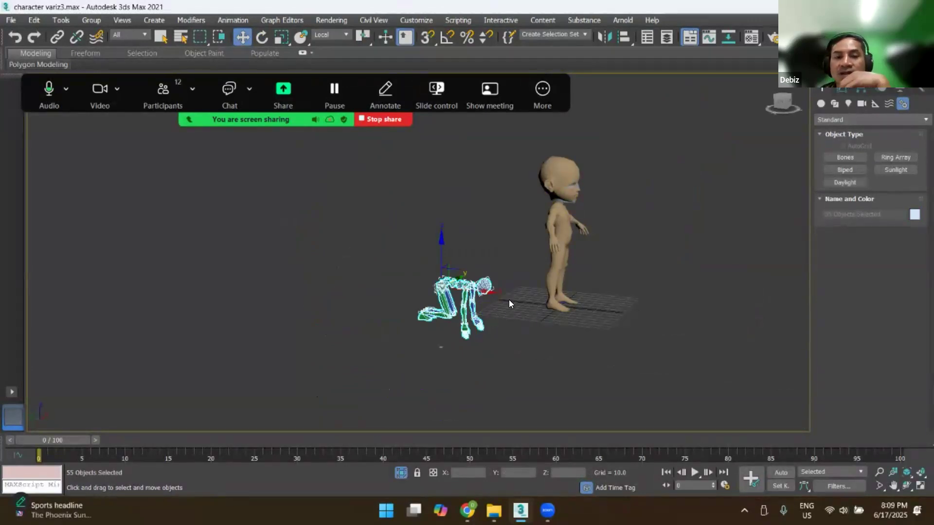
key(Delete)
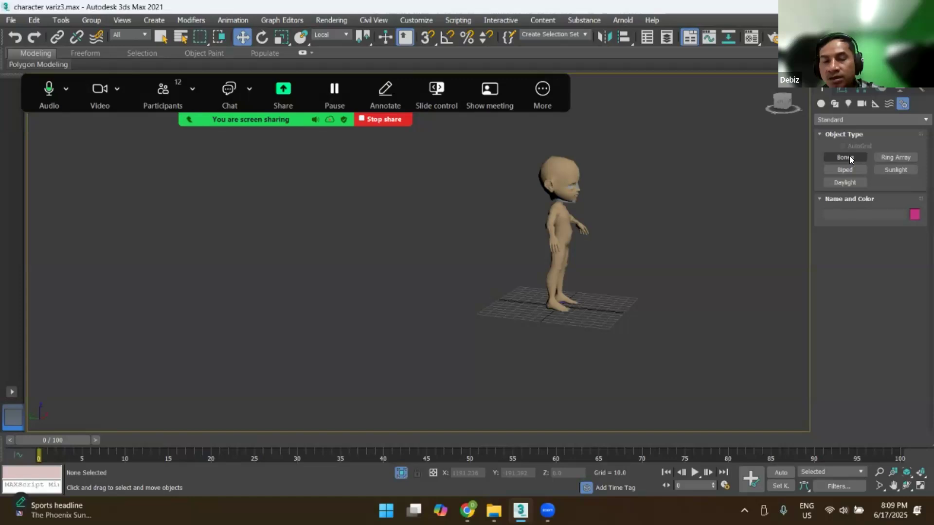
Step: In the front view, create a three-segment bone chain beside the character's left arm, from near the shoulder to beyond the hand
click(845, 157)
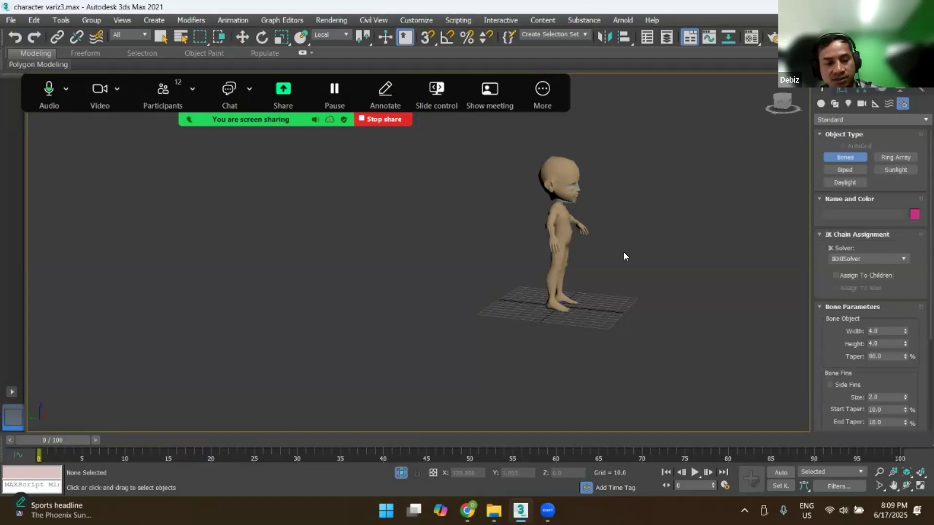
key(f)
key(z)
mouse_move(539, 238)
middle_down()
mouse_move(538, 276)
mouse_move(493, 279)
middle_up()
scroll(538, 276, down, 3)
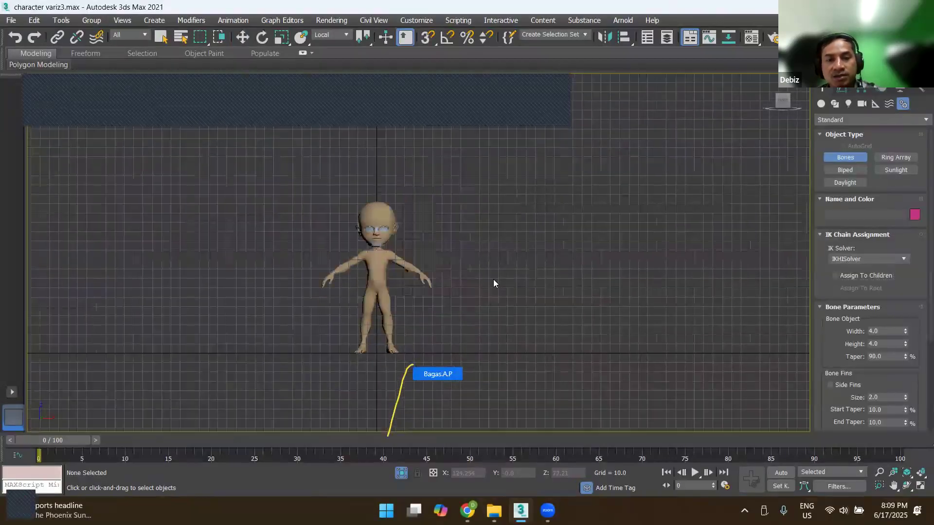
click(848, 169)
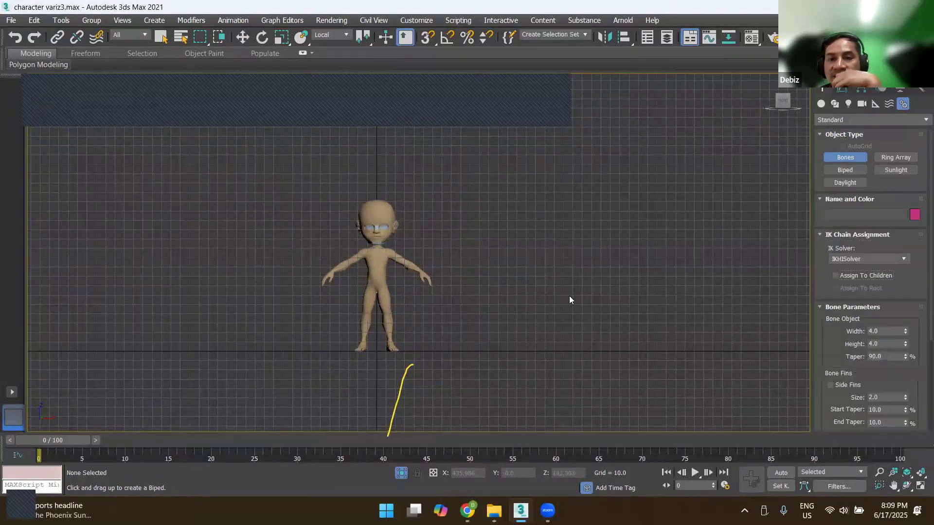
right_click(405, 265)
scroll(403, 246, up, 6)
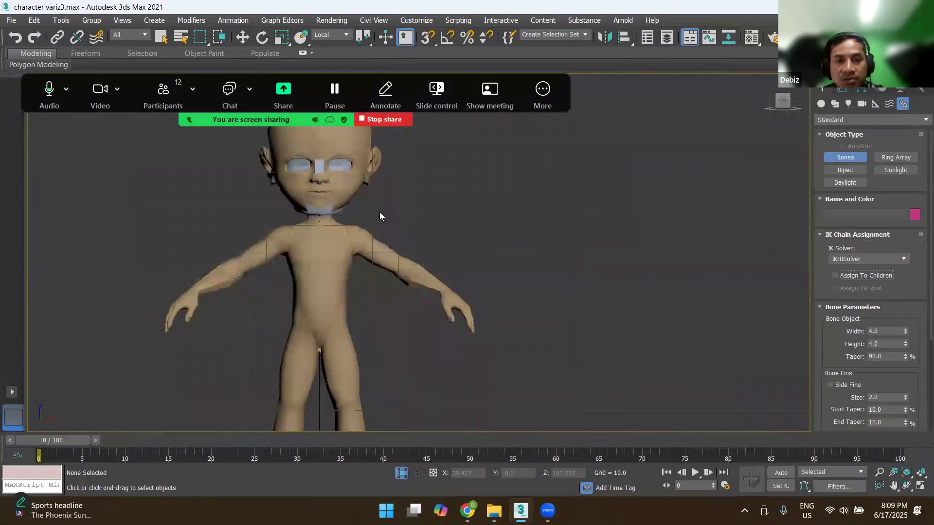
click(368, 210)
click(407, 239)
click(450, 265)
click(484, 295)
right_click(501, 310)
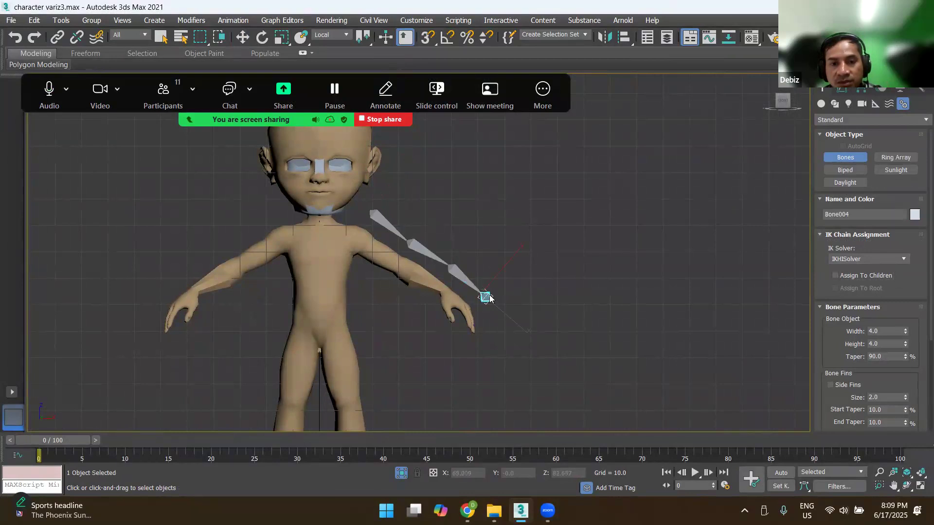
Step: Create three finger-like branches of two bones each, fanning out from the end of the arm chain
click(485, 295)
click(532, 291)
click(574, 290)
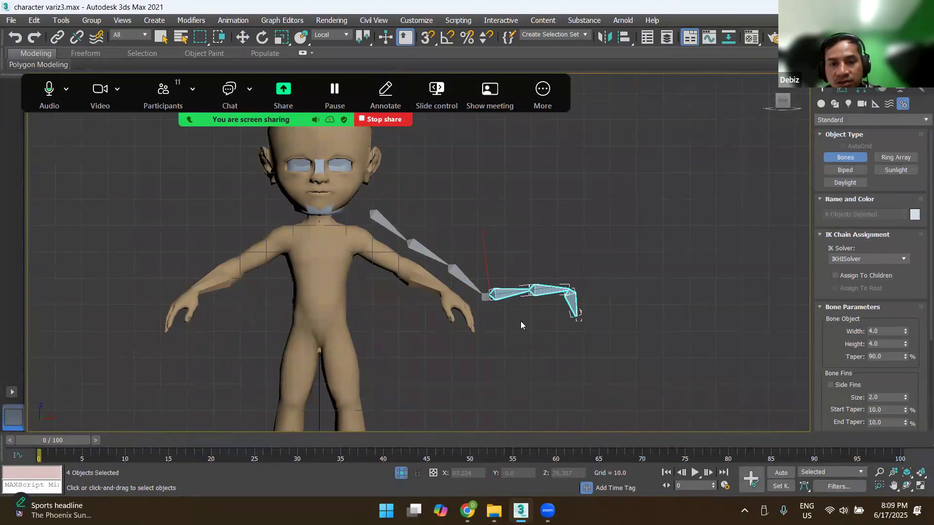
right_click(520, 321)
click(485, 295)
click(534, 317)
click(581, 335)
right_click(486, 304)
click(485, 295)
click(506, 330)
click(534, 369)
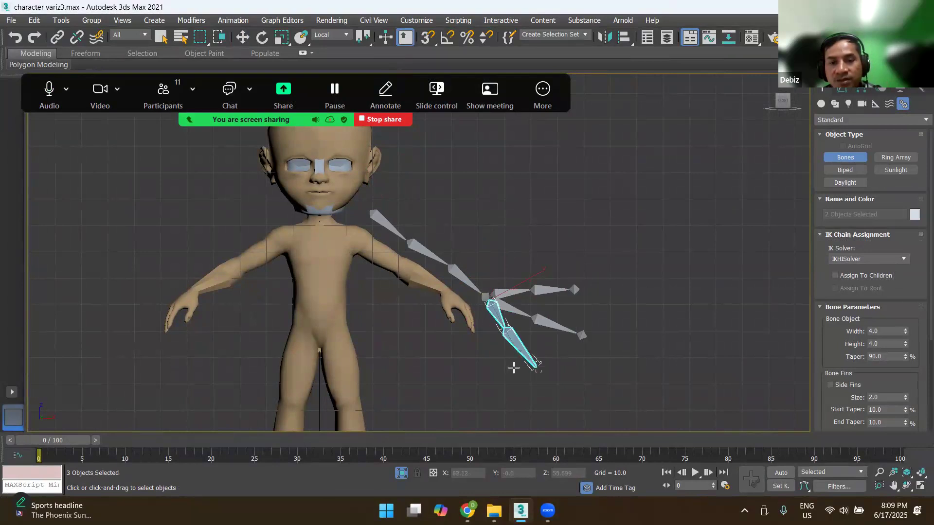
right_click(486, 322)
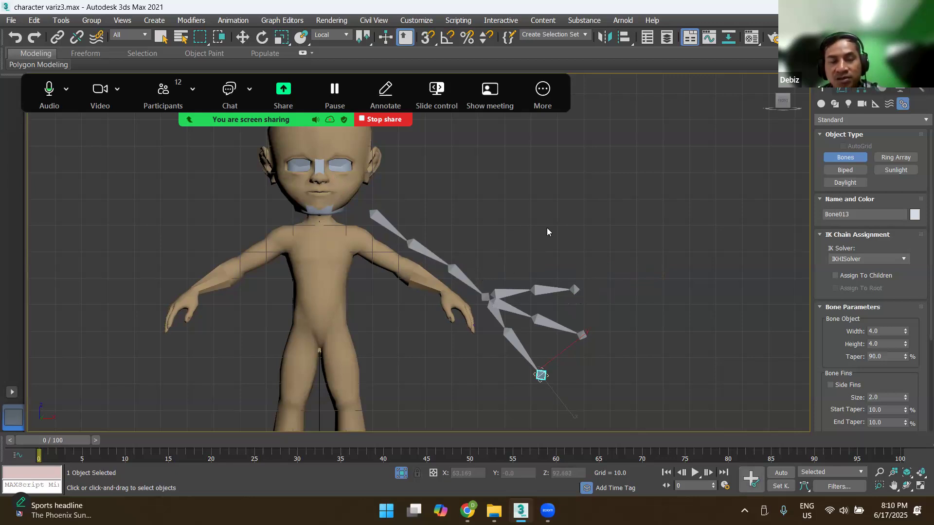
Step: Create another Skeleton-type biped to the side of the bone chain, clearly shorter than the character
scroll(528, 233, down, 5)
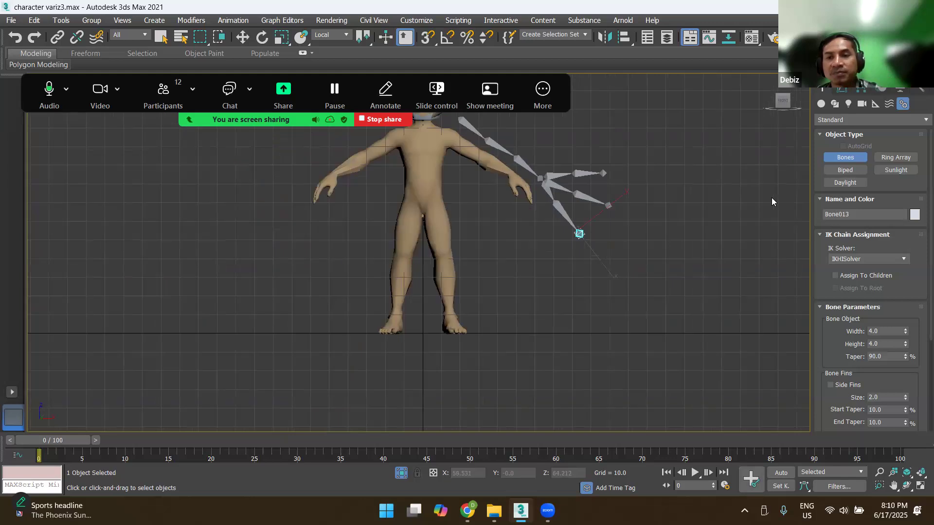
click(852, 169)
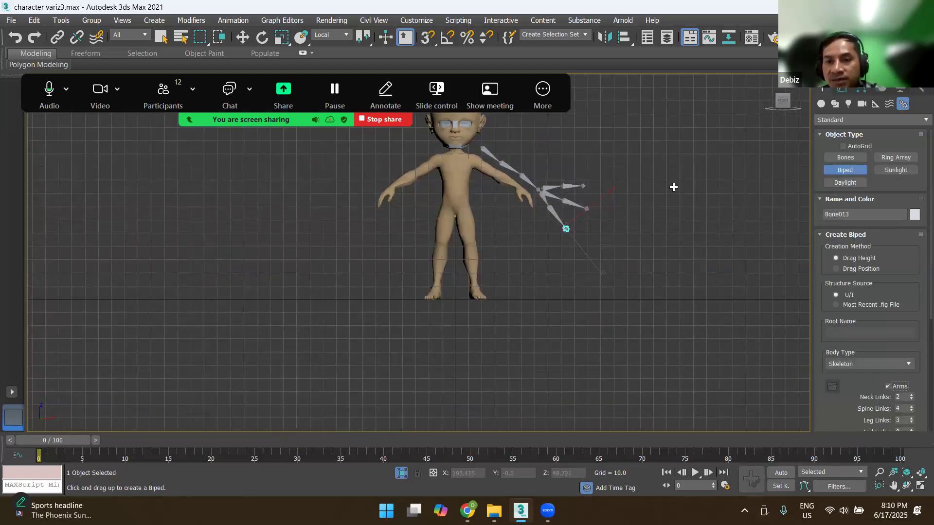
drag(704, 281, 459, 80)
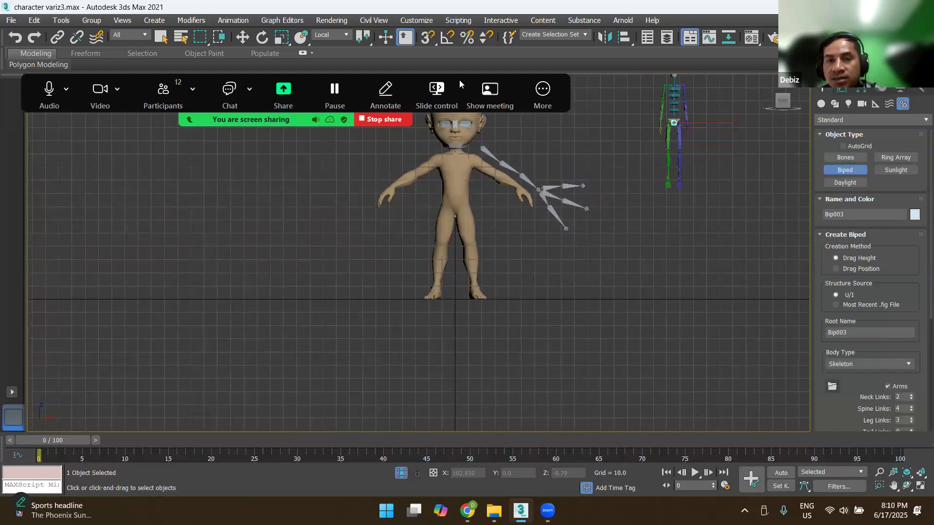
click(242, 37)
scroll(647, 296, up, 5)
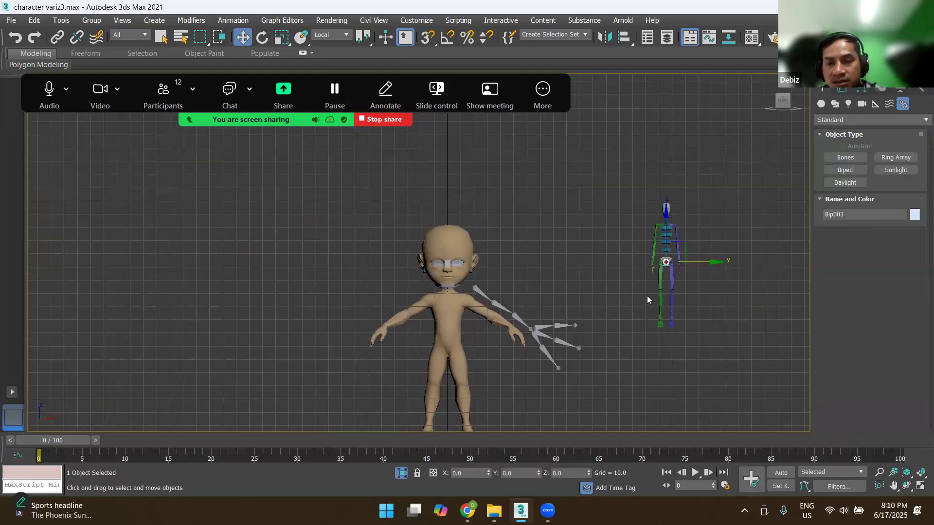
Step: Examine the modifier stack and motion parameters of the new biped's left foot
scroll(712, 361, up, 3)
click(717, 364)
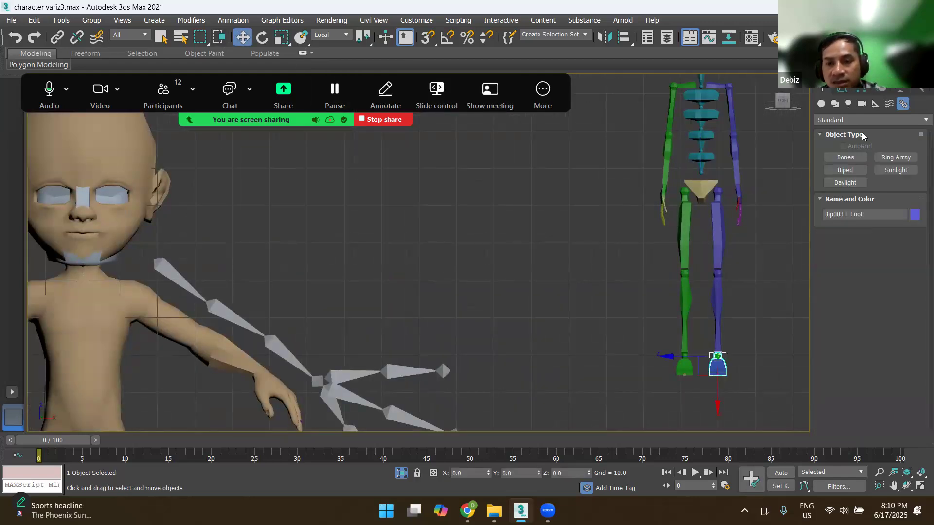
click(842, 89)
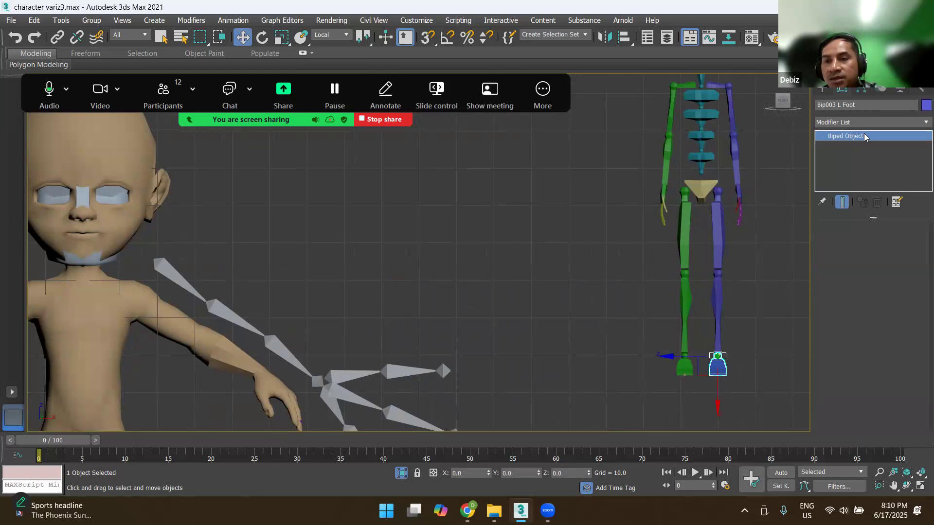
click(880, 89)
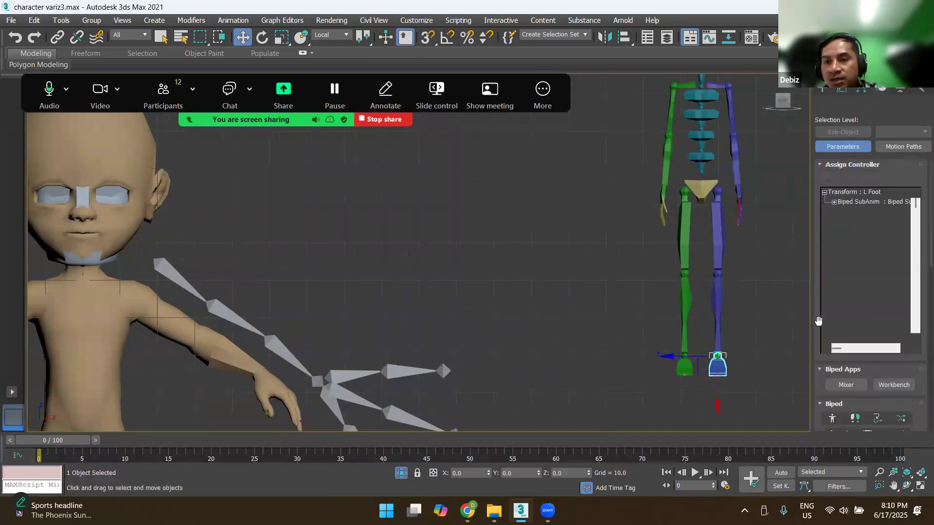
scroll(880, 396, down, 1)
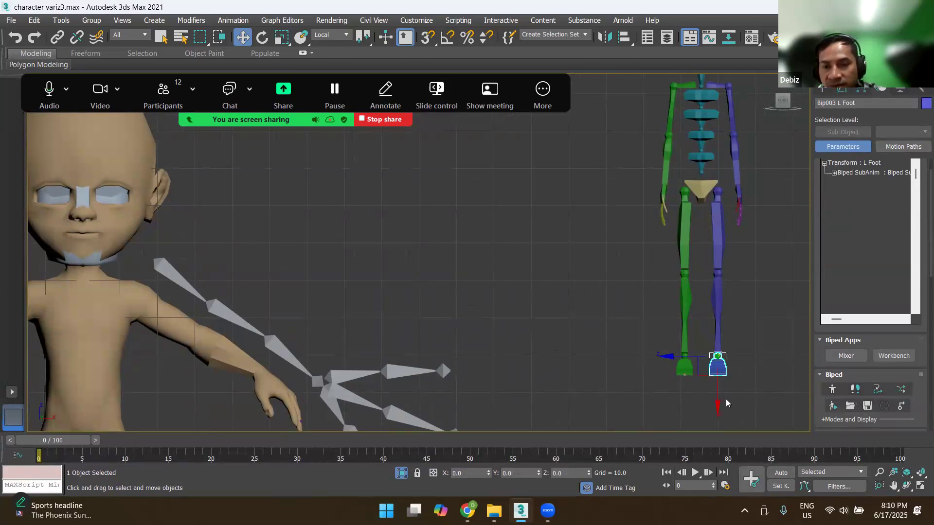
Step: Delete the whole new biped next to the bone chain
scroll(701, 190, down, 5)
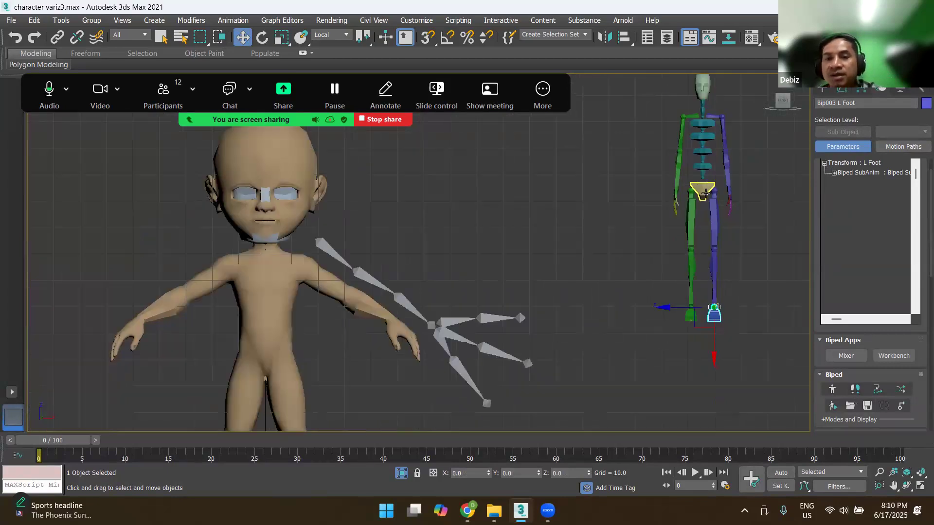
drag(660, 114, 734, 289)
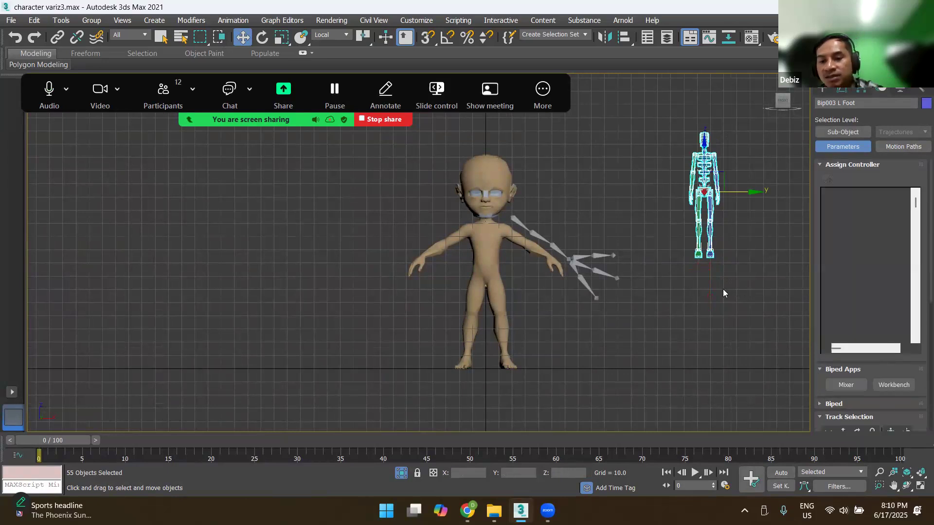
key(Delete)
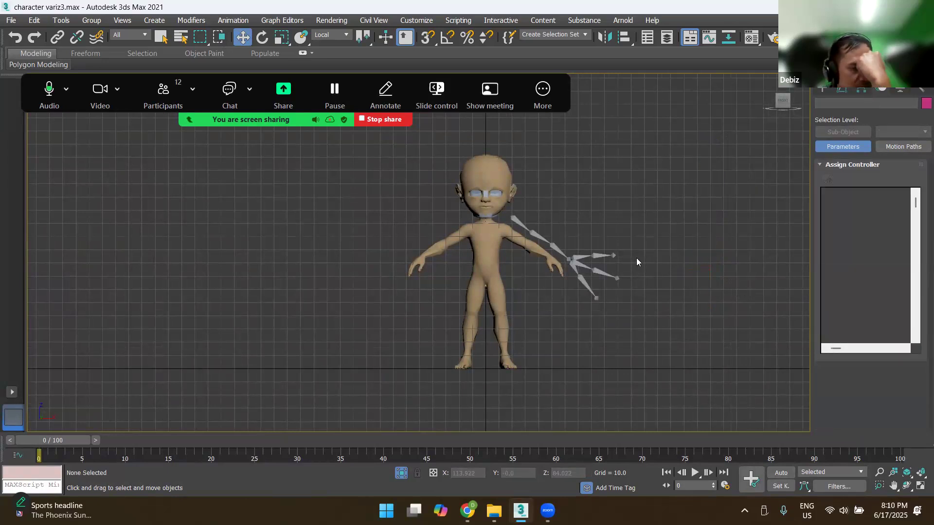
Step: Delete the hand-made finger bones, followed by the remaining arm bones up to the shoulder
scroll(620, 268, up, 2)
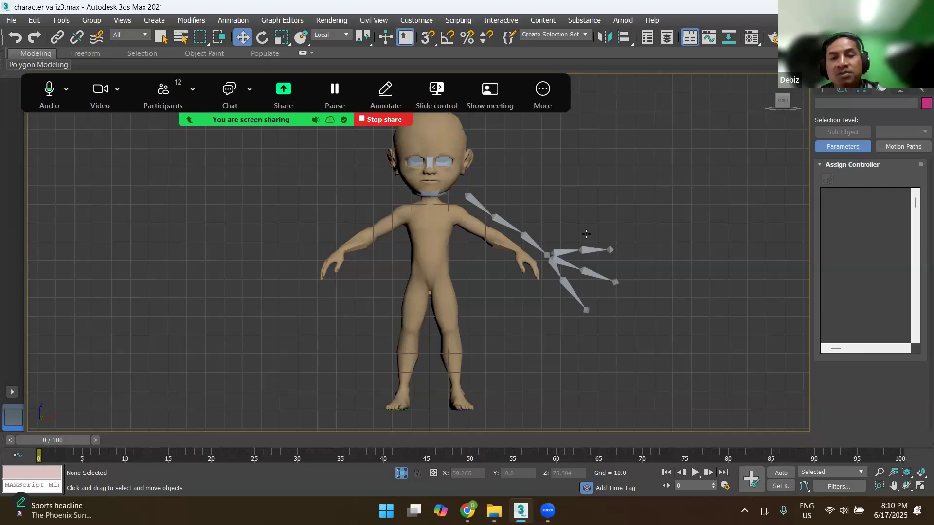
drag(551, 305, 551, 306)
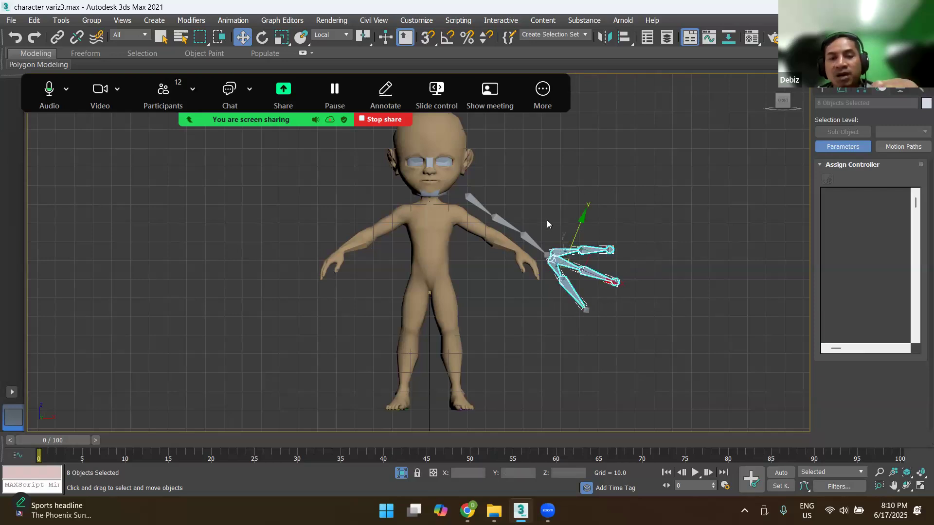
drag(568, 272, 572, 272)
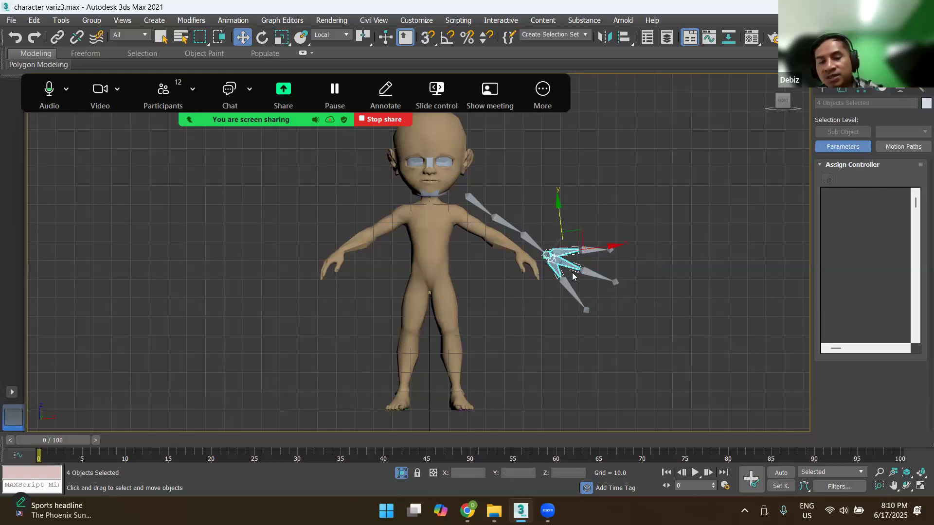
key(Delete)
drag(641, 201, 560, 343)
key(Delete)
click(531, 241)
key(Delete)
click(506, 224)
key(Delete)
click(486, 211)
key(Delete)
scroll(458, 196, up, 4)
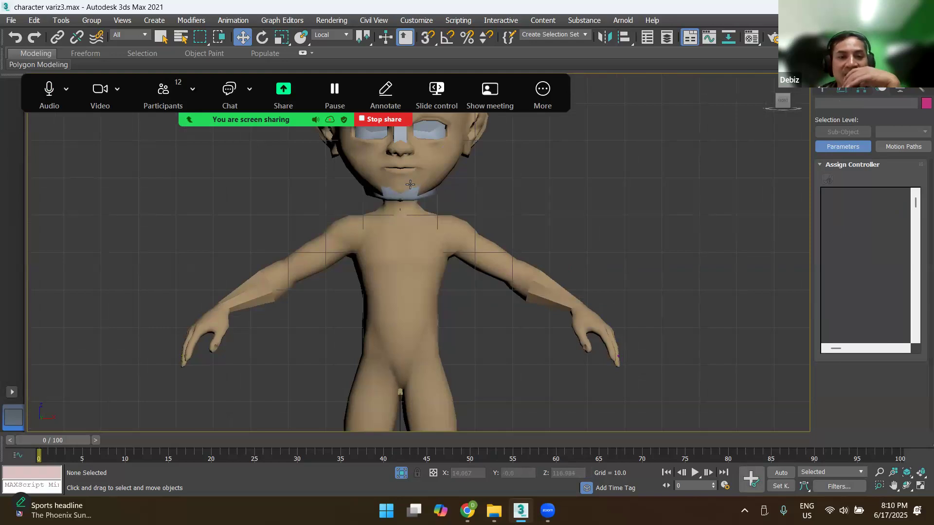
click(554, 193)
scroll(548, 199, down, 5)
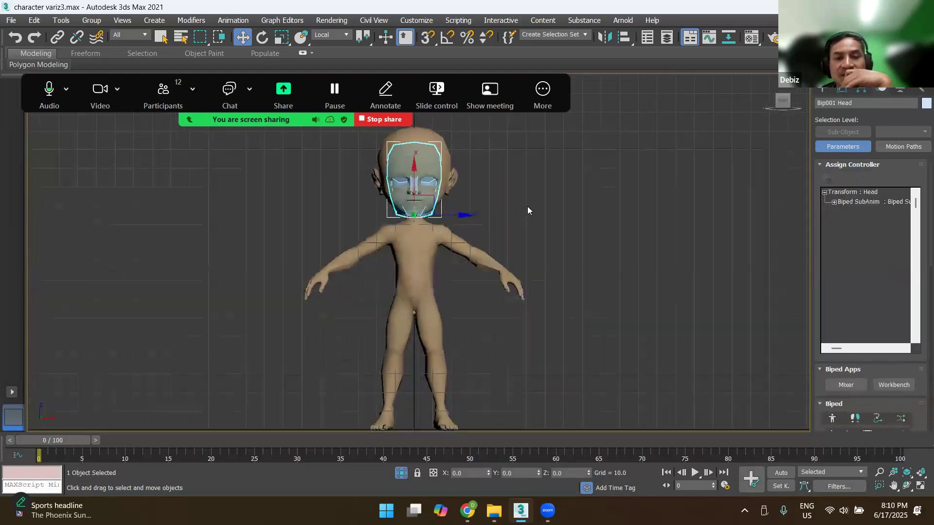
middle_drag(527, 206, 554, 205)
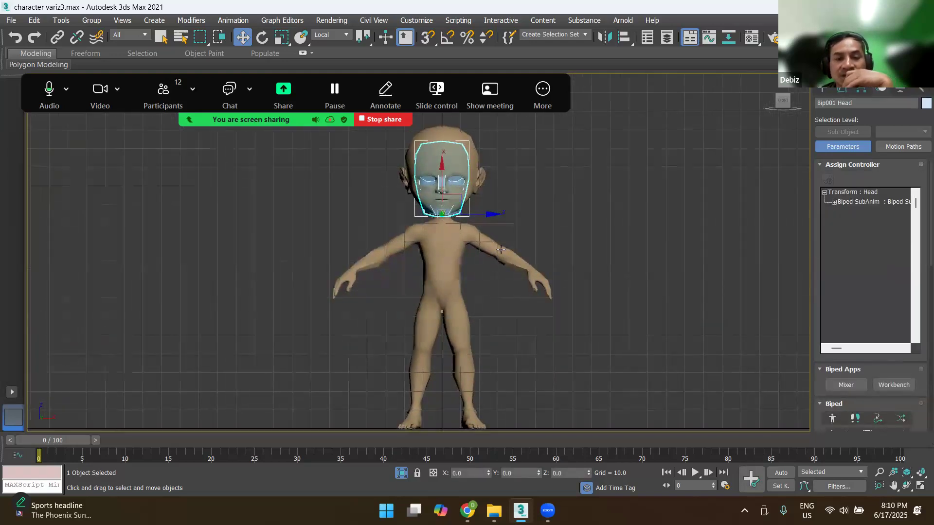
click(557, 193)
scroll(469, 167, up, 2)
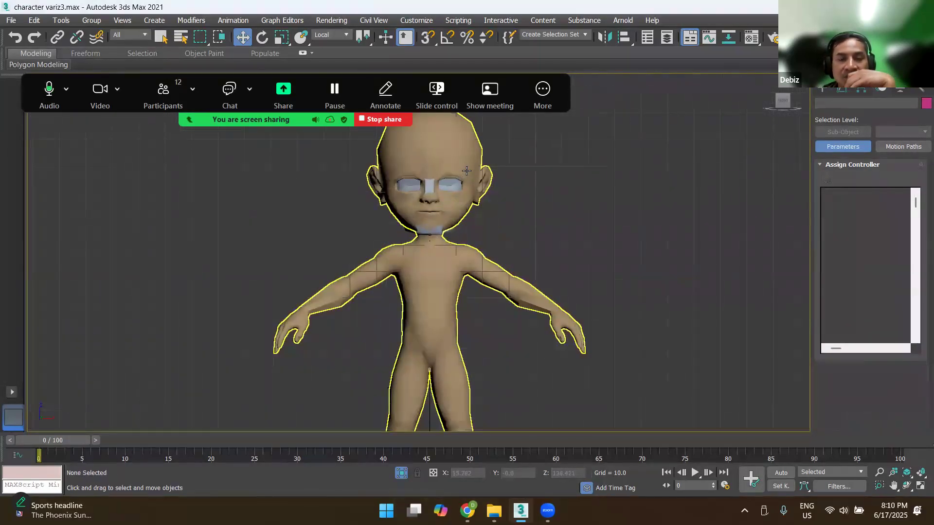
drag(494, 210, 485, 221)
middle_drag(612, 156, 582, 193)
scroll(583, 193, down, 2)
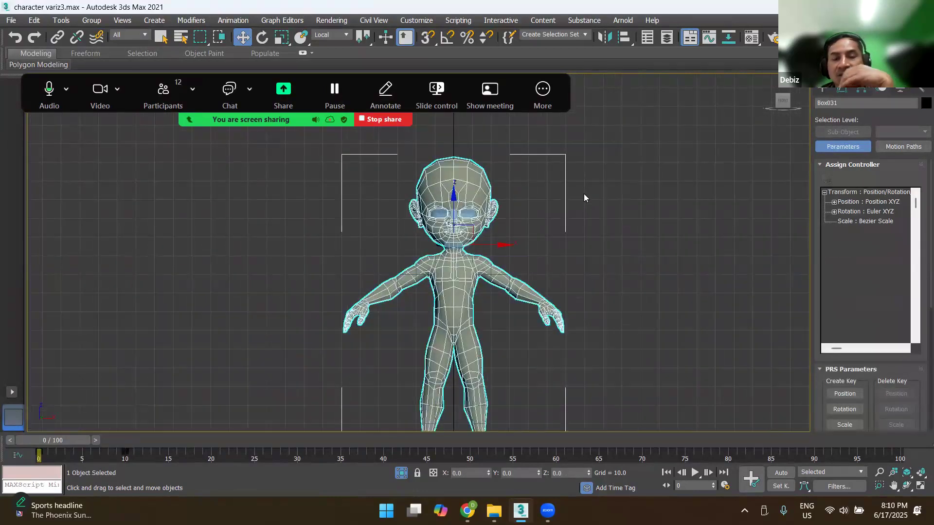
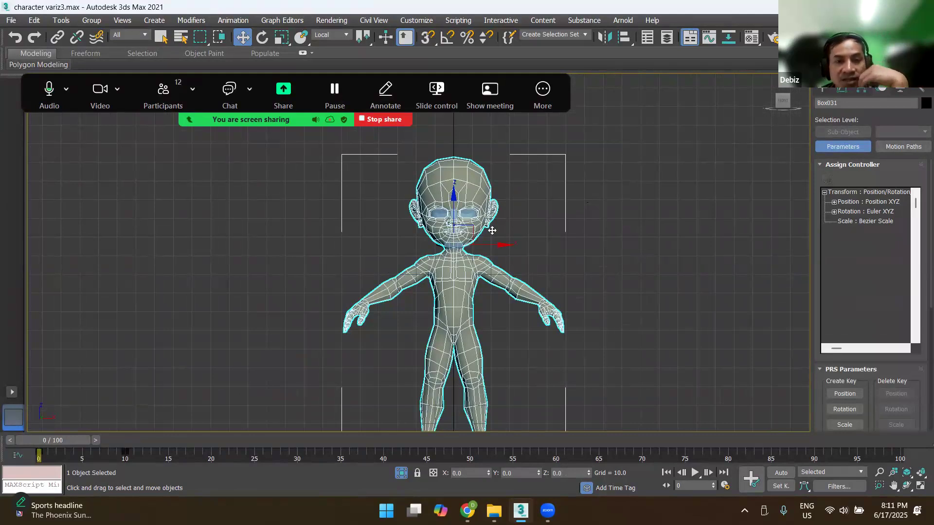
drag(537, 203, 501, 174)
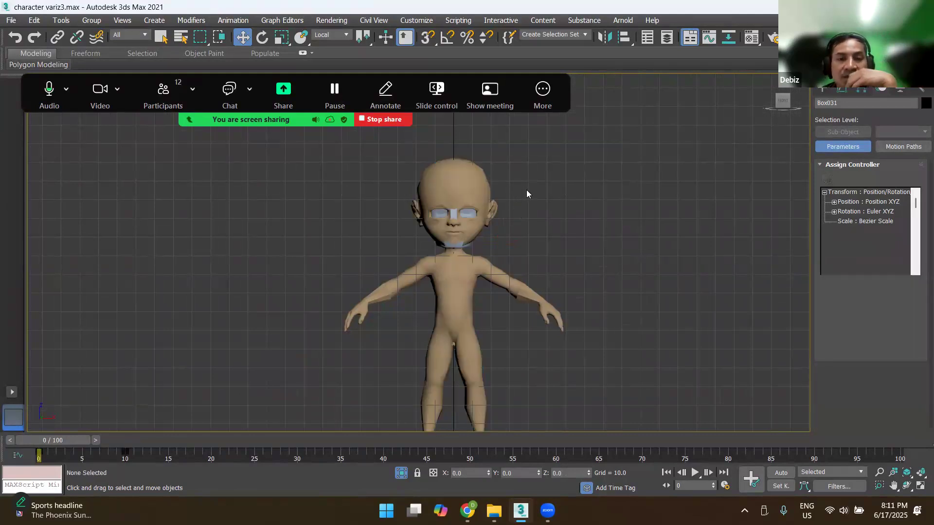
drag(492, 219, 488, 250)
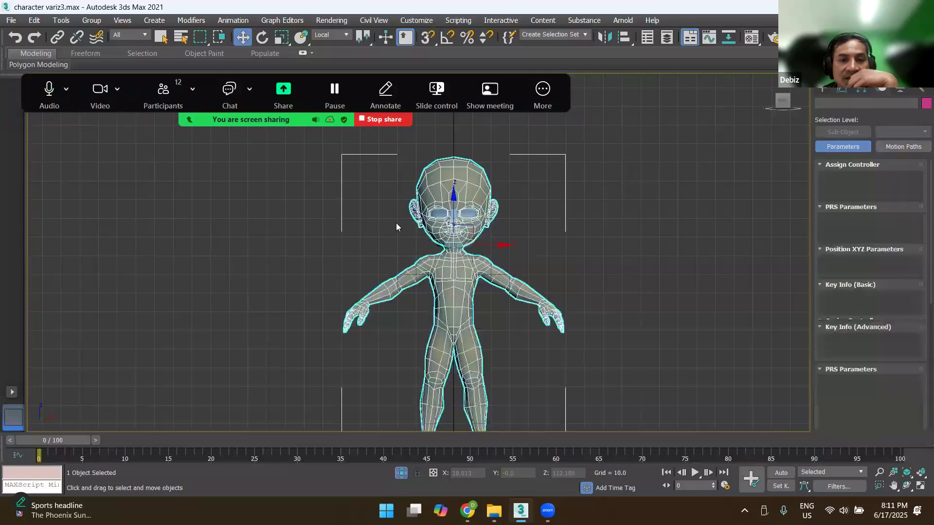
click(571, 217)
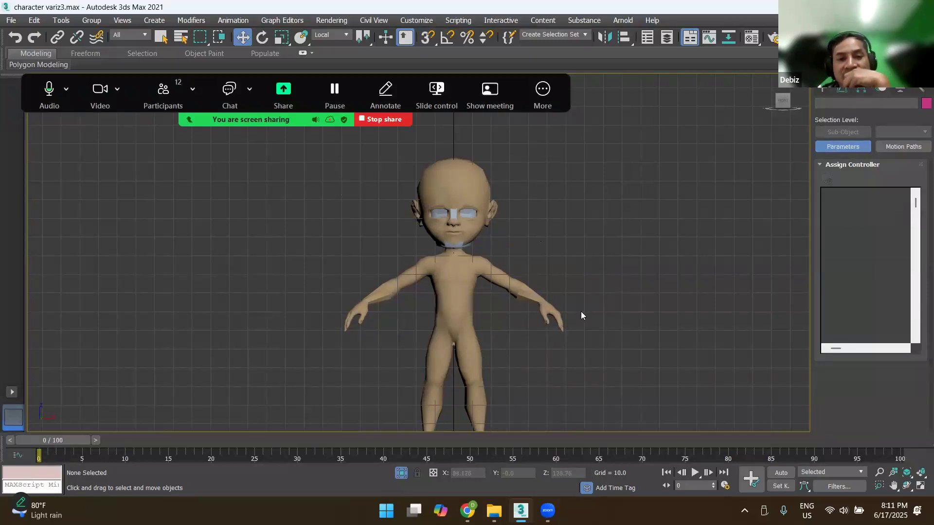
drag(538, 365, 507, 353)
scroll(493, 336, down, 4)
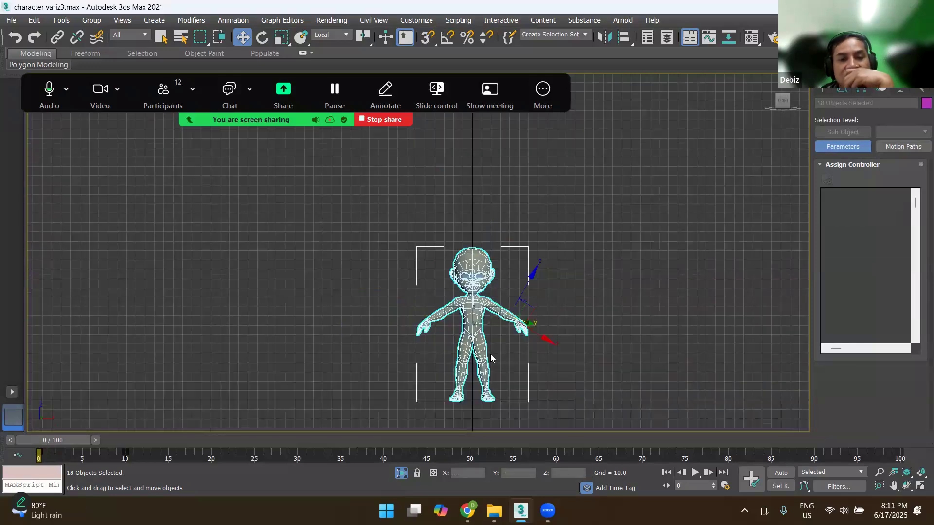
scroll(491, 352, up, 4)
scroll(518, 343, down, 4)
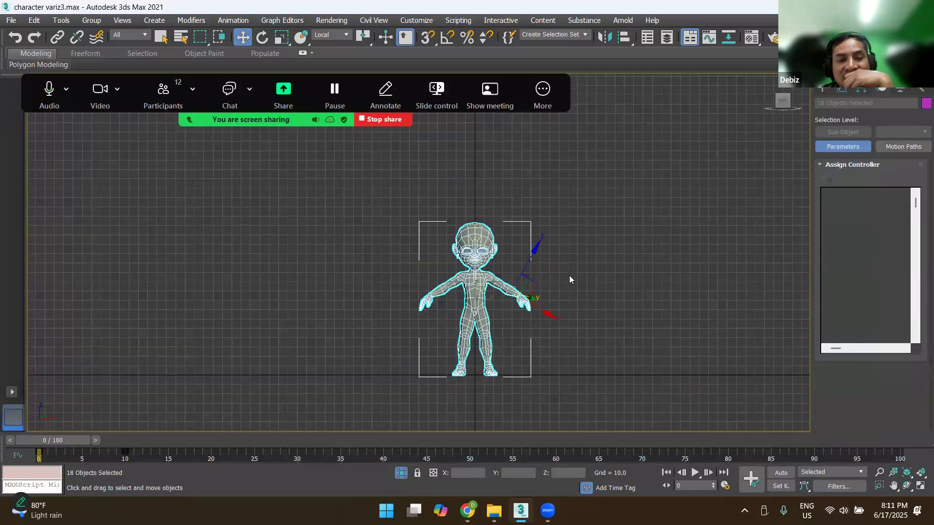
click(492, 293)
scroll(507, 281, up, 3)
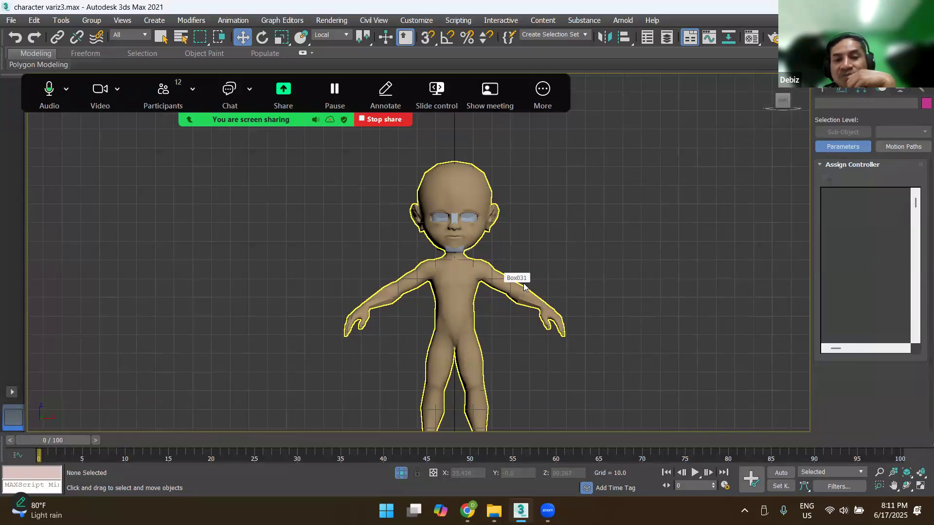
scroll(523, 283, up, 3)
scroll(522, 278, down, 2)
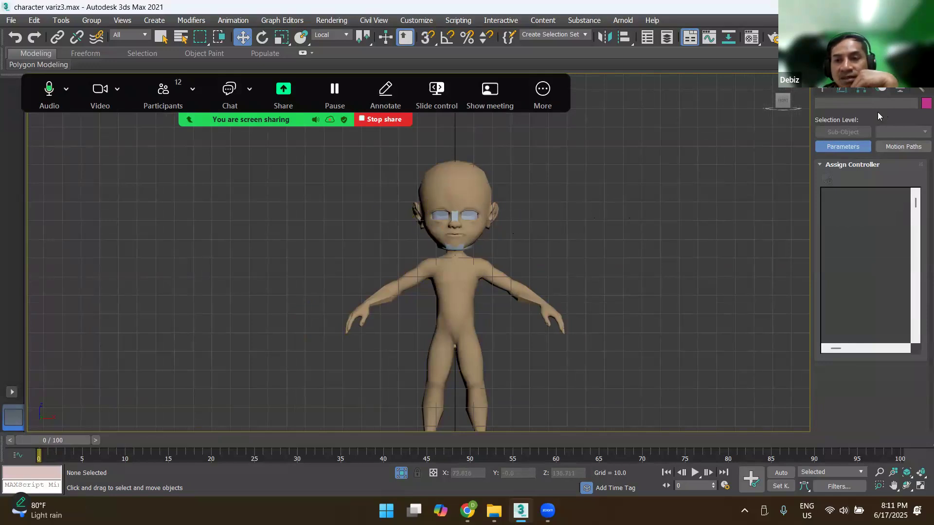
Step: Draw a chain of three connected bones sloping downward in the empty space beside the character's left arm
click(823, 90)
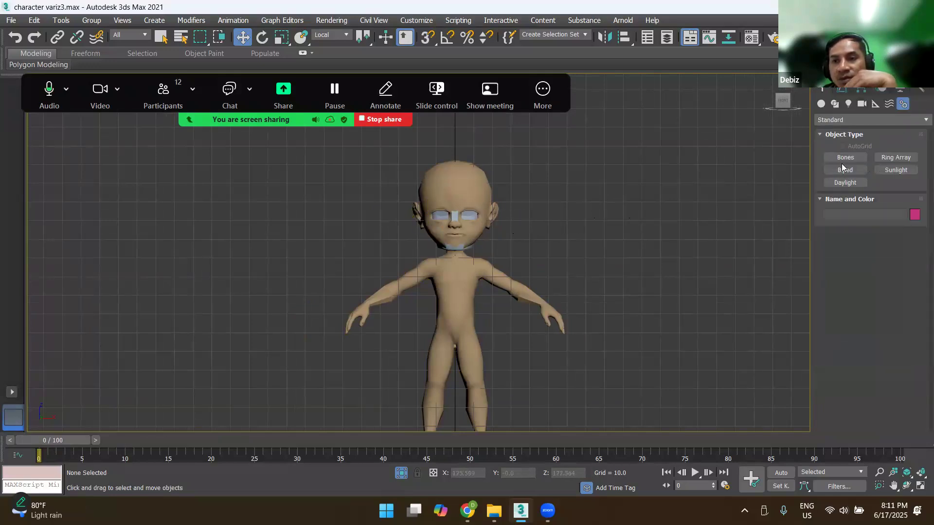
click(845, 157)
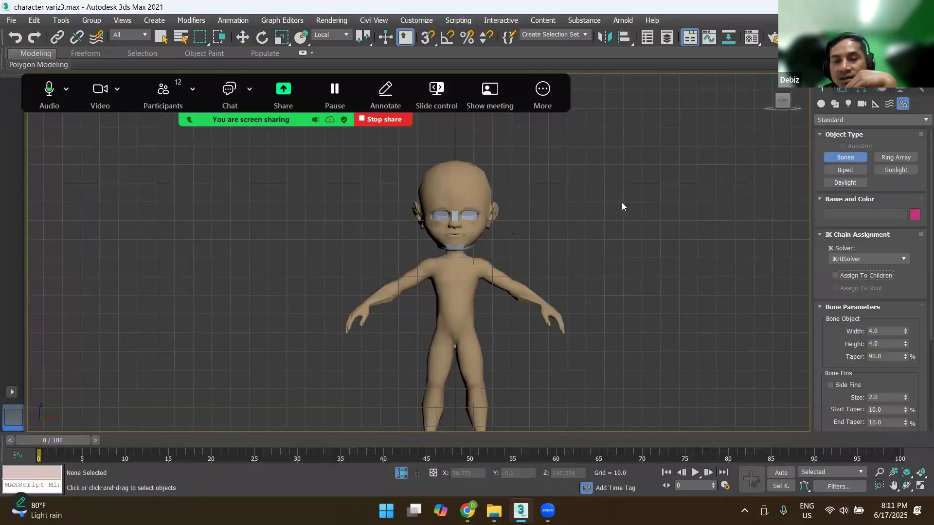
click(642, 216)
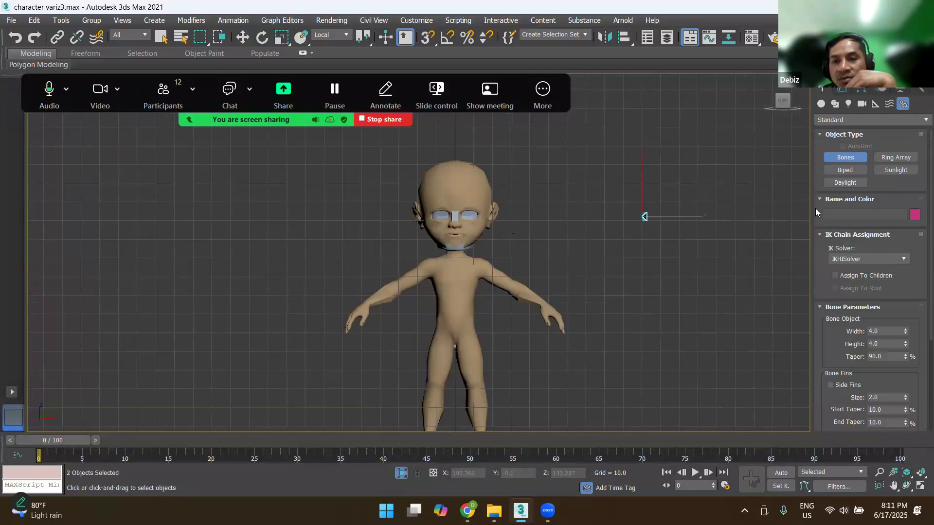
click(666, 233)
click(703, 253)
right_click(719, 283)
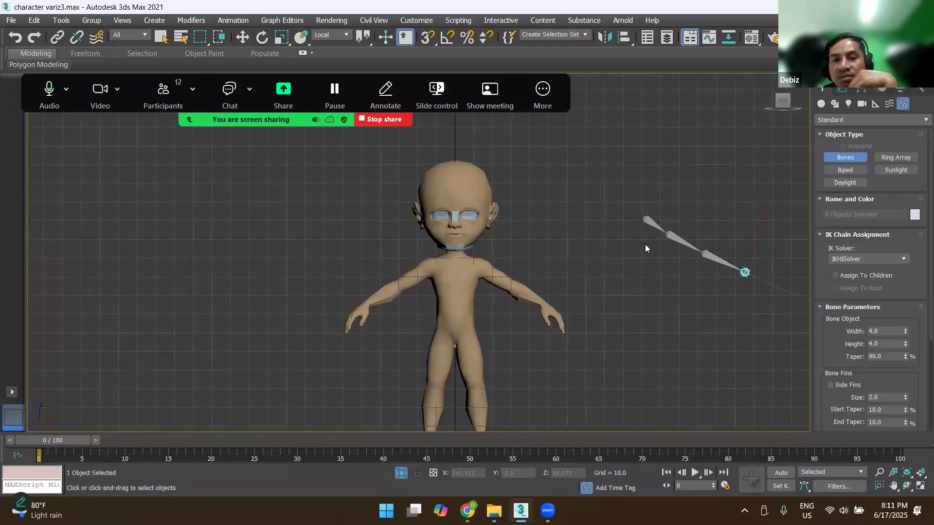
Step: Draw a separate single bone starting next to the first bone of the chain and sloping steeply downward
click(633, 221)
click(668, 266)
right_click(666, 313)
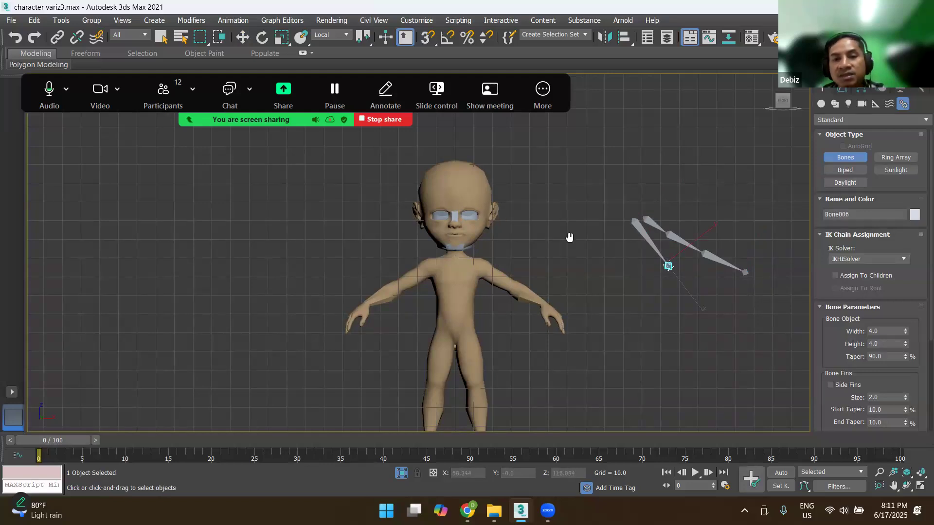
Step: Delete all the demonstration bones drawn beside the character
middle_drag(568, 238, 533, 233)
scroll(564, 241, down, 2)
key(w)
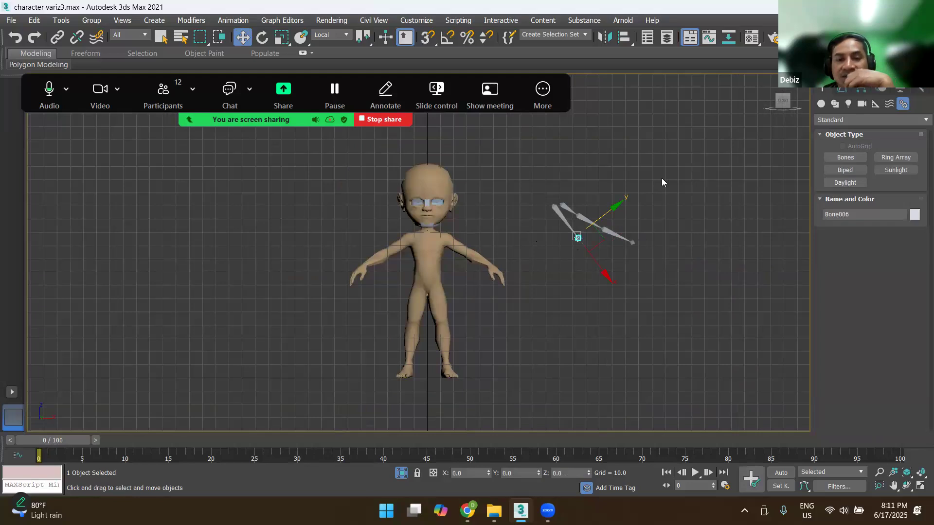
click(550, 273)
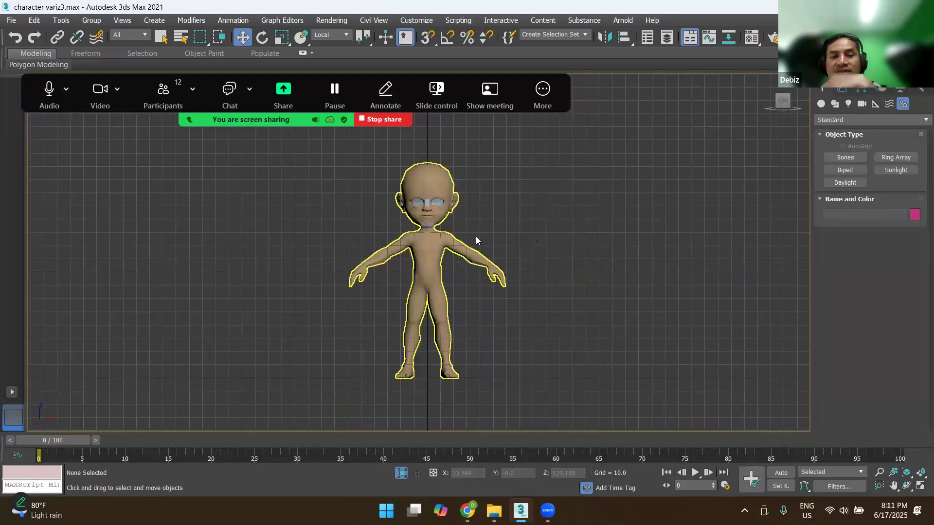
Step: Select the biped's left thigh inside the character mesh using wireframe display, and return to shaded display
scroll(475, 239, up, 2)
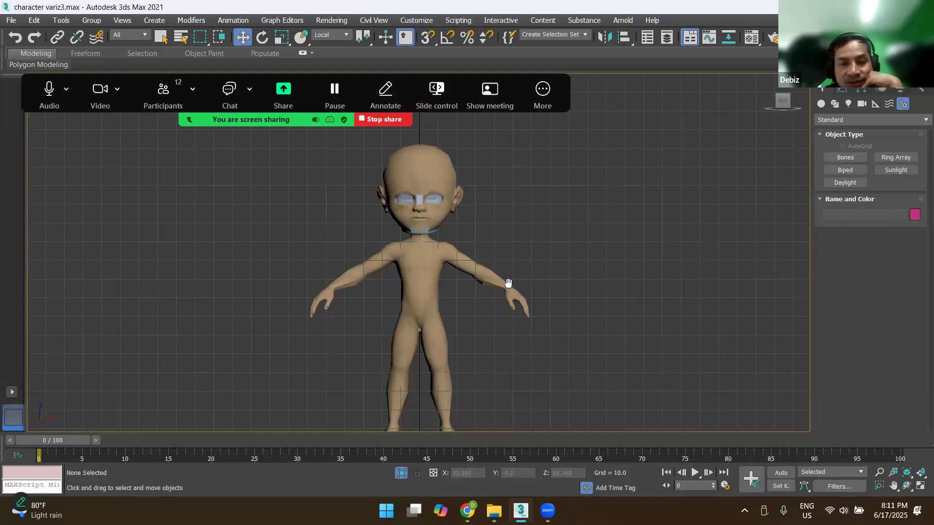
middle_drag(508, 282, 530, 291)
scroll(500, 308, up, 3)
scroll(516, 277, down, 3)
scroll(597, 237, down, 1)
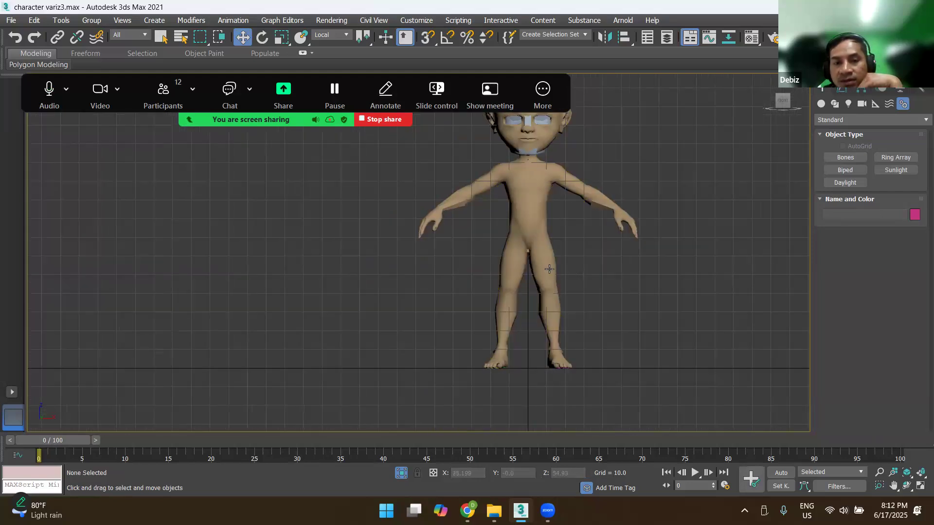
scroll(549, 269, up, 2)
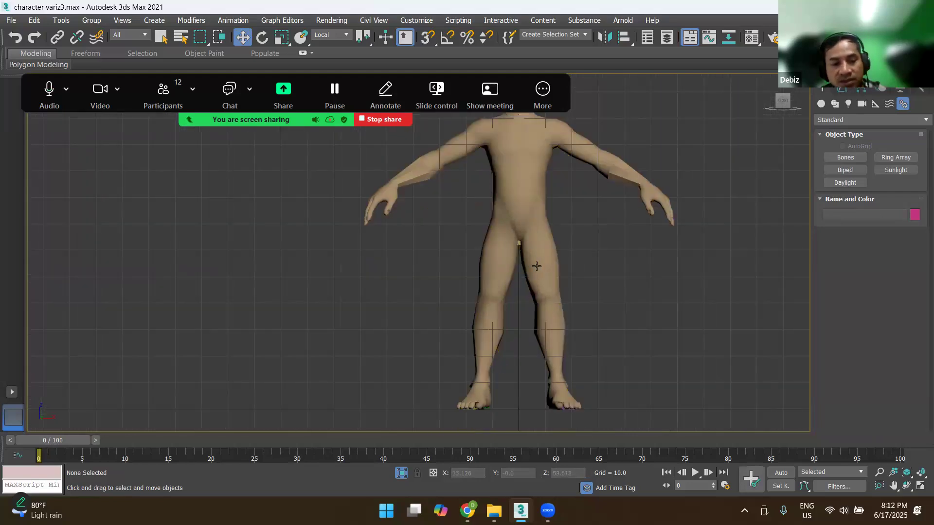
key(F3)
scroll(540, 263, up, 3)
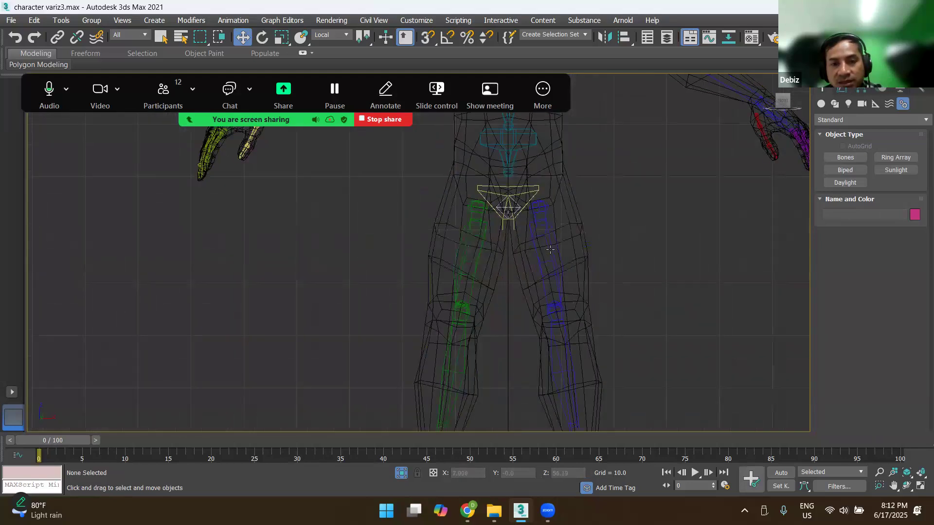
click(550, 248)
key(F3)
scroll(550, 250, down, 3)
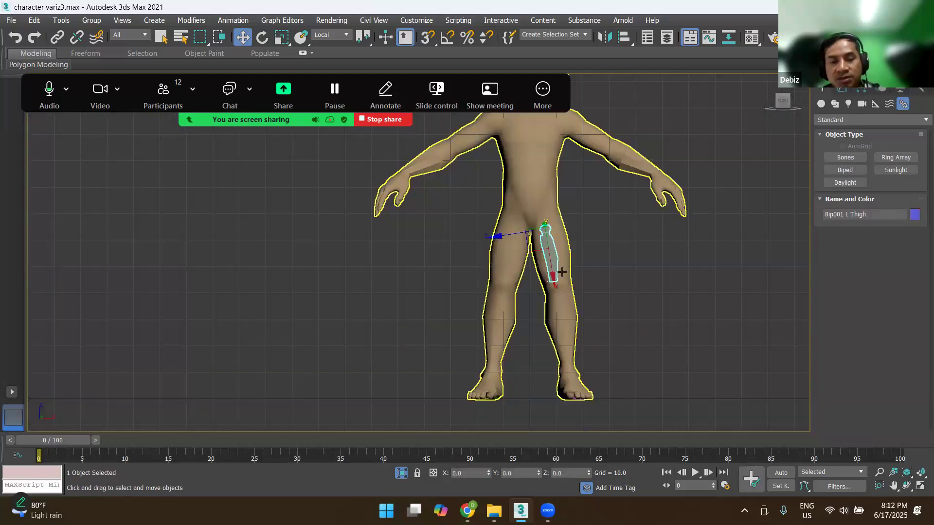
Step: Rotate the left thigh forward to check how the leg's skin deforms, and undo the rotation
alt+middle_drag(561, 272, 428, 238)
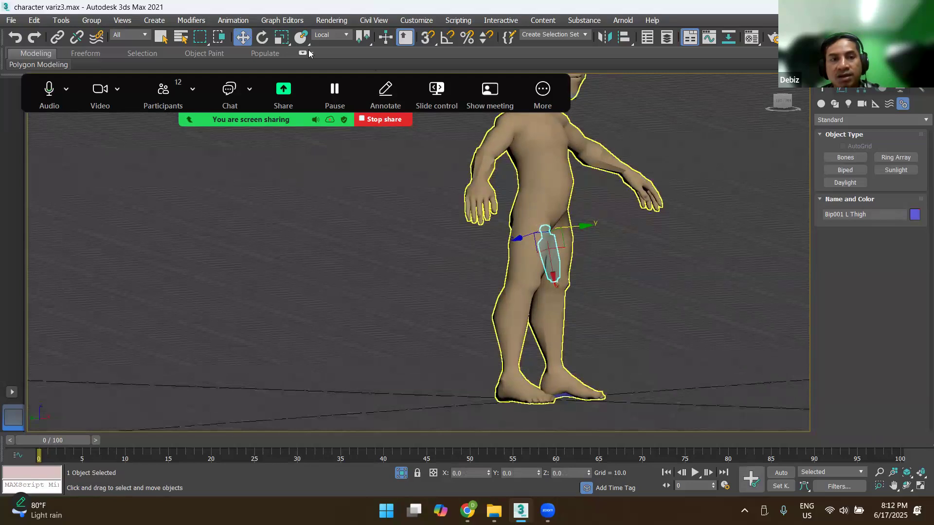
click(263, 38)
drag(594, 197, 599, 232)
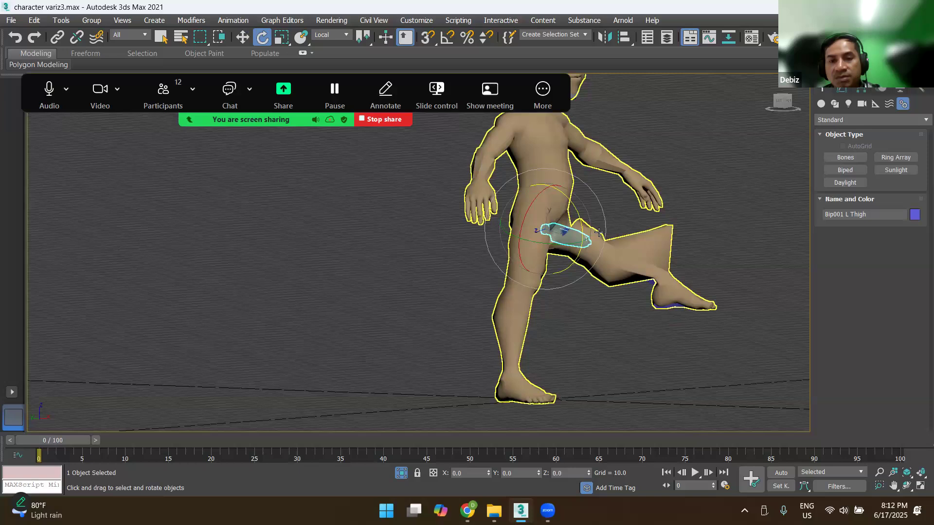
scroll(599, 231, up, 3)
scroll(543, 298, up, 4)
scroll(539, 300, down, 5)
middle_drag(670, 265, 640, 259)
key(p)
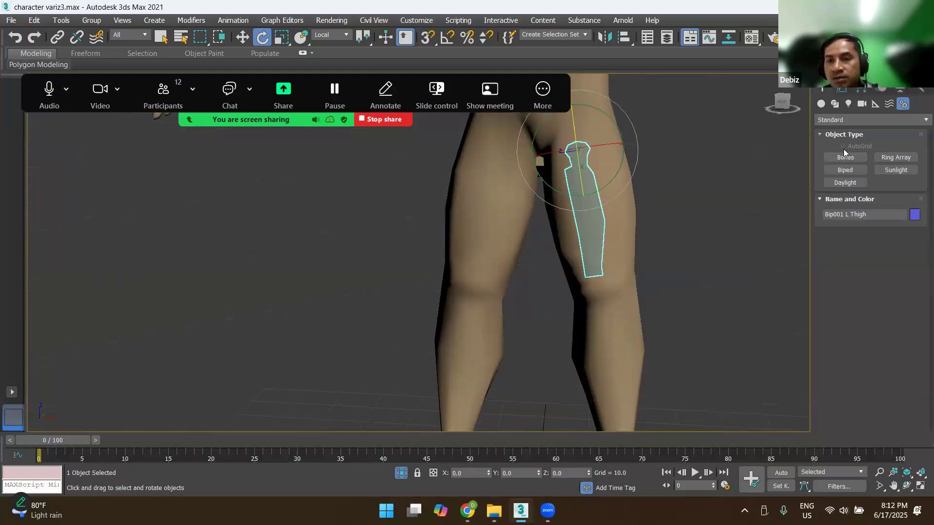
Step: Select the character mesh and enter envelope editing in its Skin modifier
click(841, 90)
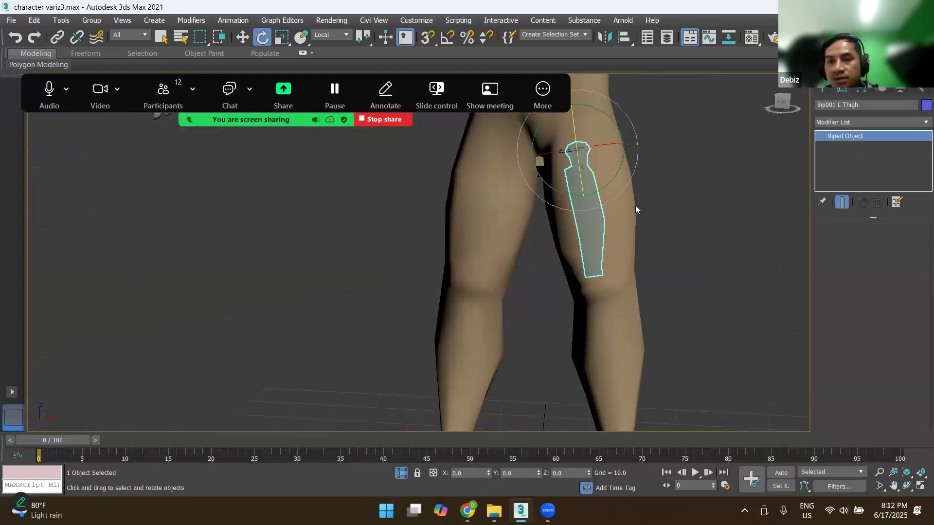
click(637, 210)
click(625, 195)
click(833, 136)
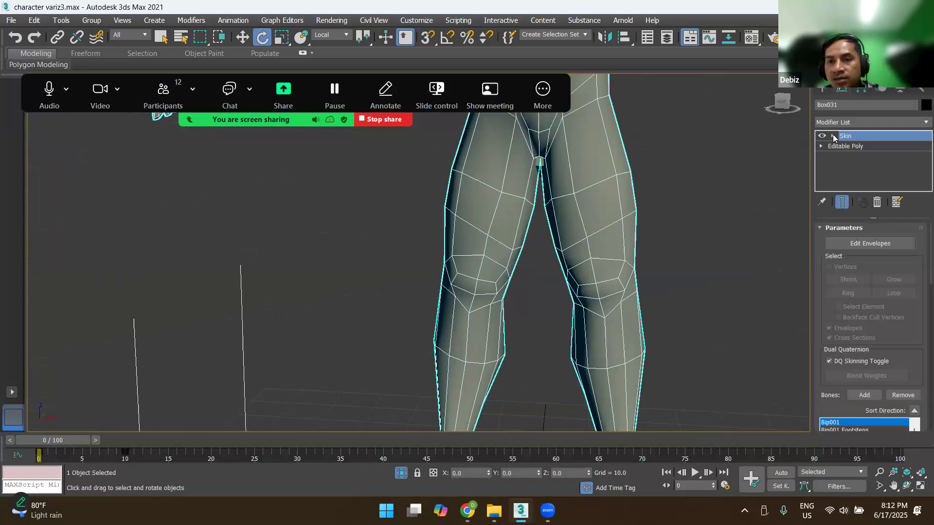
click(857, 146)
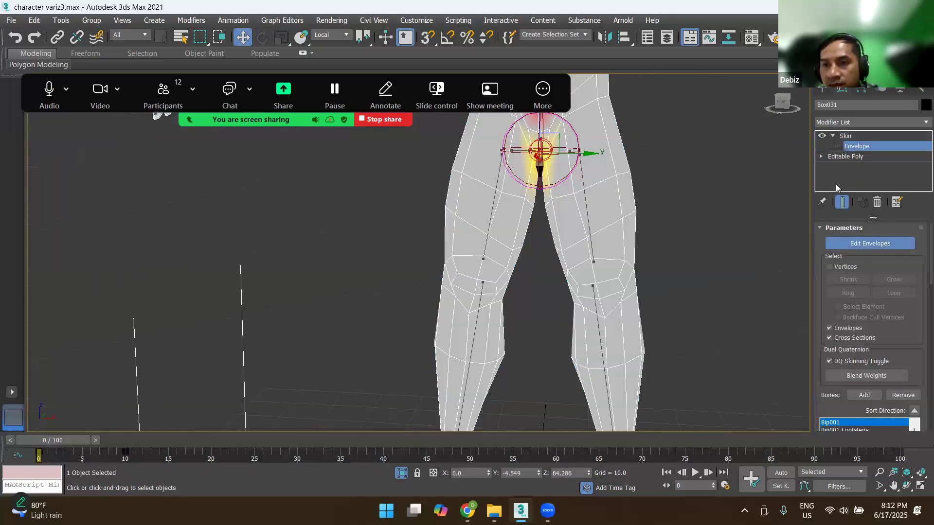
click(849, 136)
click(856, 147)
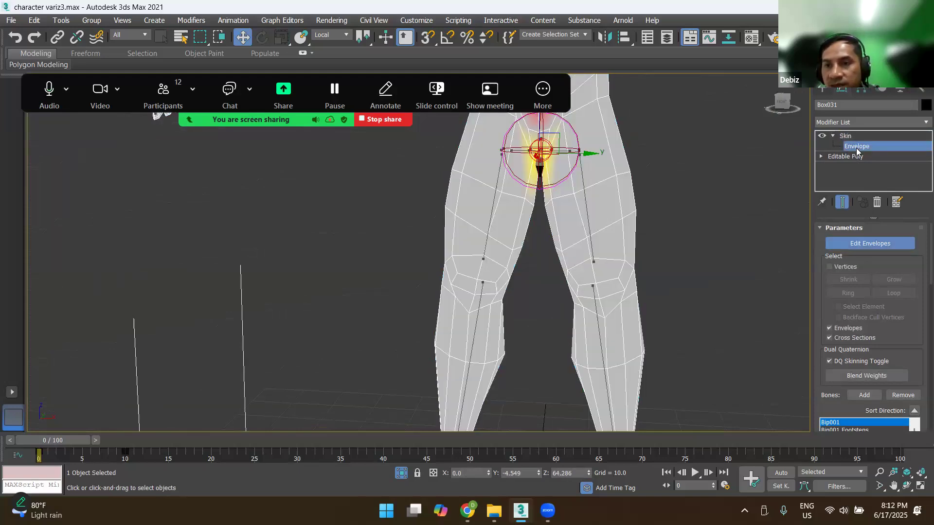
click(871, 244)
click(870, 243)
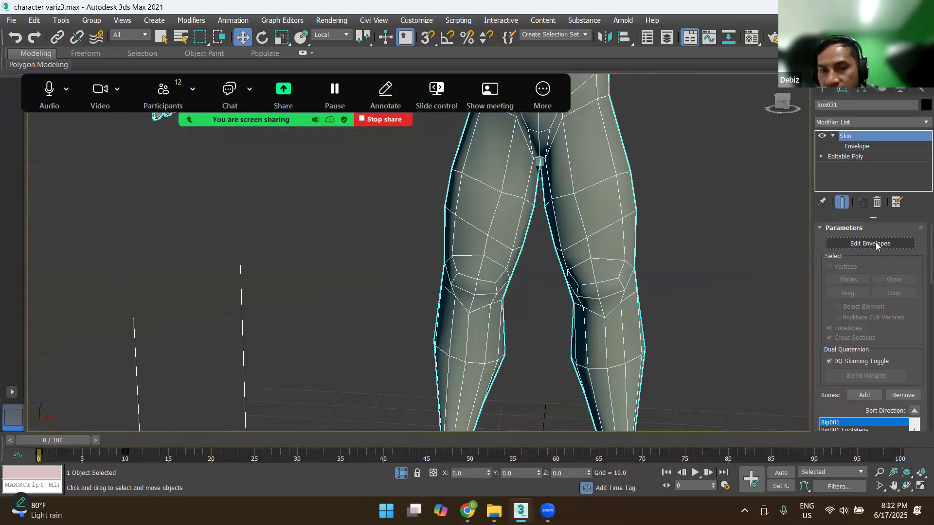
Step: Select the left thigh bone's envelope and examine its influence around the knee from the side
scroll(589, 223, down, 2)
click(589, 221)
scroll(593, 237, up, 2)
middle_drag(604, 258, 614, 331)
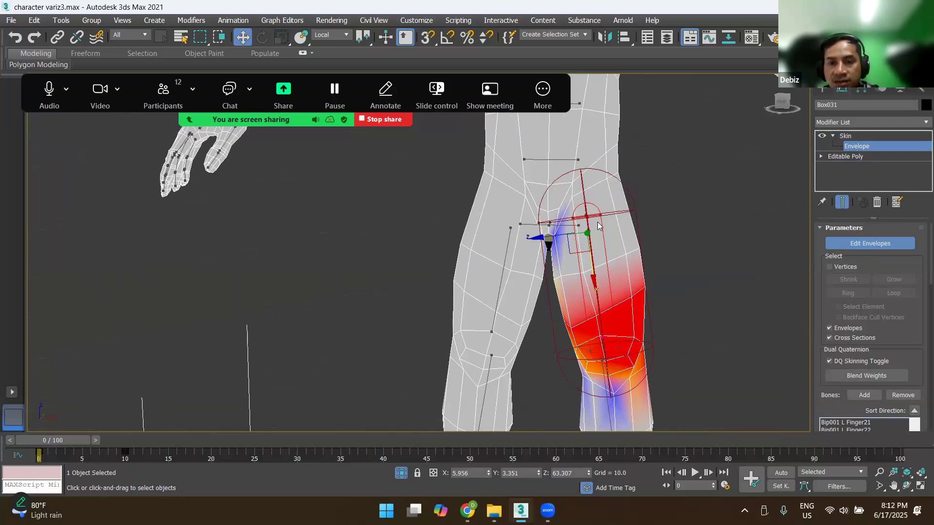
scroll(620, 230, up, 1)
scroll(668, 310, down, 2)
middle_drag(668, 310, 623, 183)
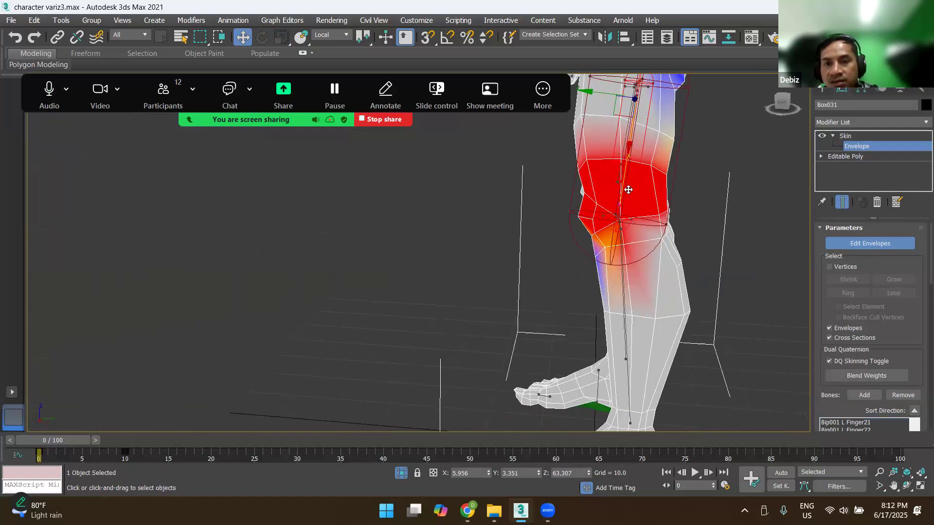
Step: Adjust the left thigh envelope, pulling its lower end upward to reduce its influence below the knee
scroll(628, 189, down, 2)
drag(611, 125, 609, 126)
scroll(644, 222, up, 1)
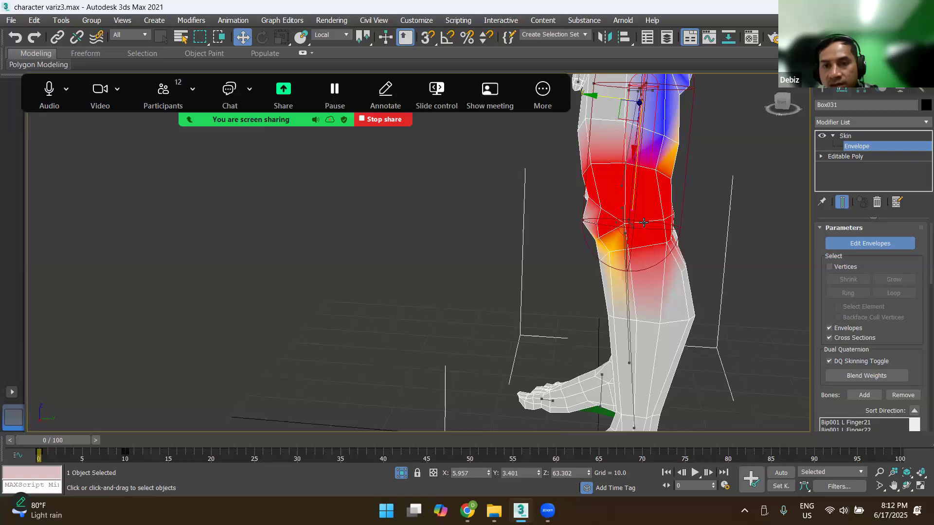
drag(627, 99, 620, 141)
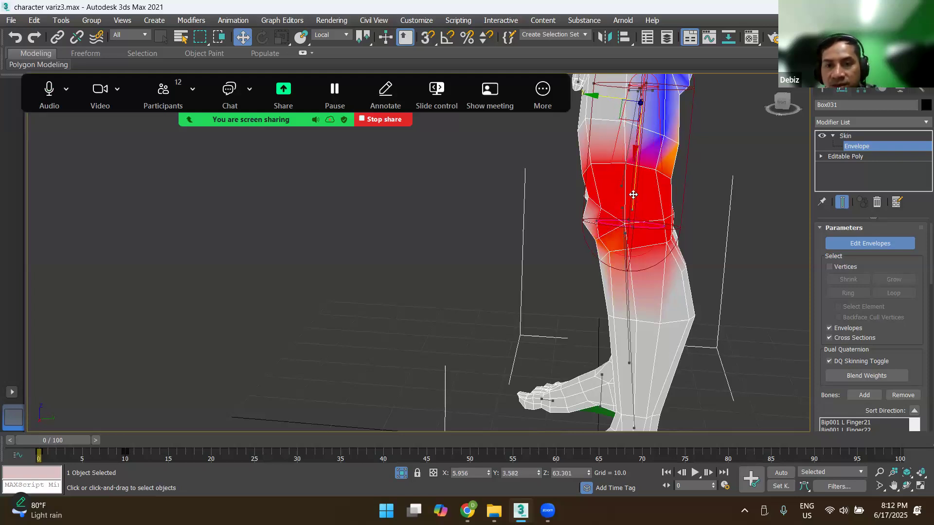
drag(636, 141, 634, 133)
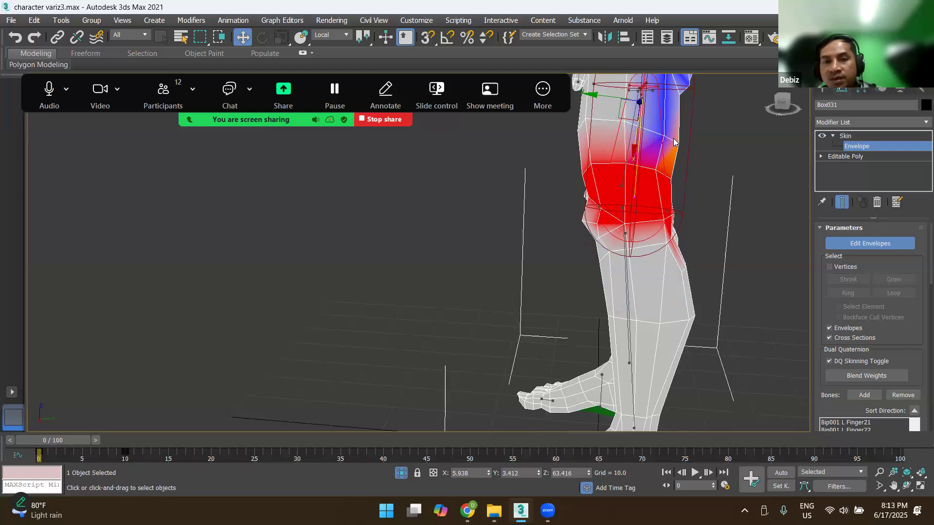
scroll(676, 191, down, 2)
scroll(670, 193, up, 1)
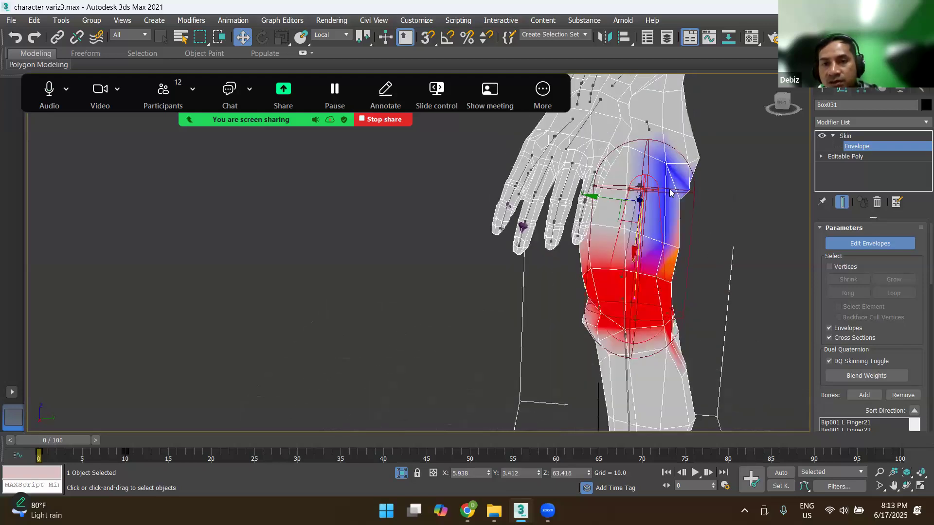
Step: Widen the inner boundary of the left thigh envelope at its upper end near the hip
click(612, 191)
drag(597, 192, 627, 196)
alt+middle_drag(628, 197, 724, 193)
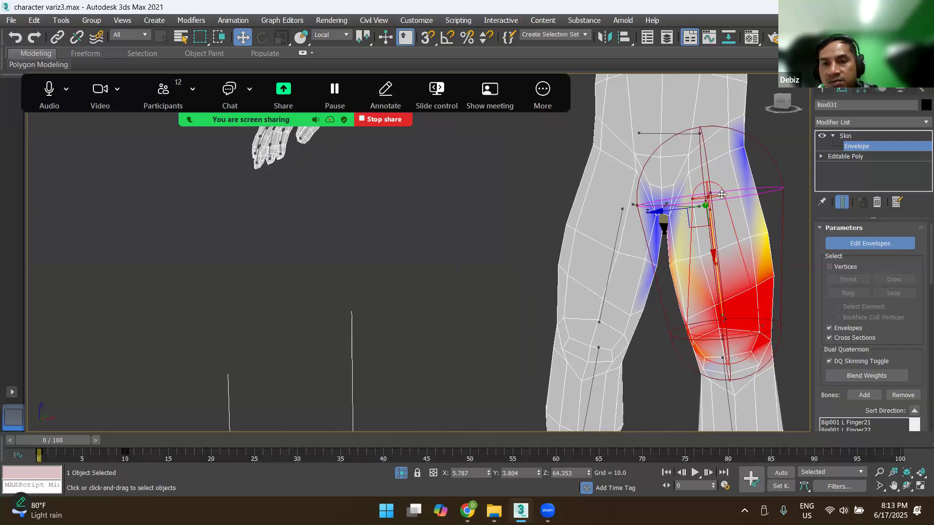
drag(673, 207, 701, 204)
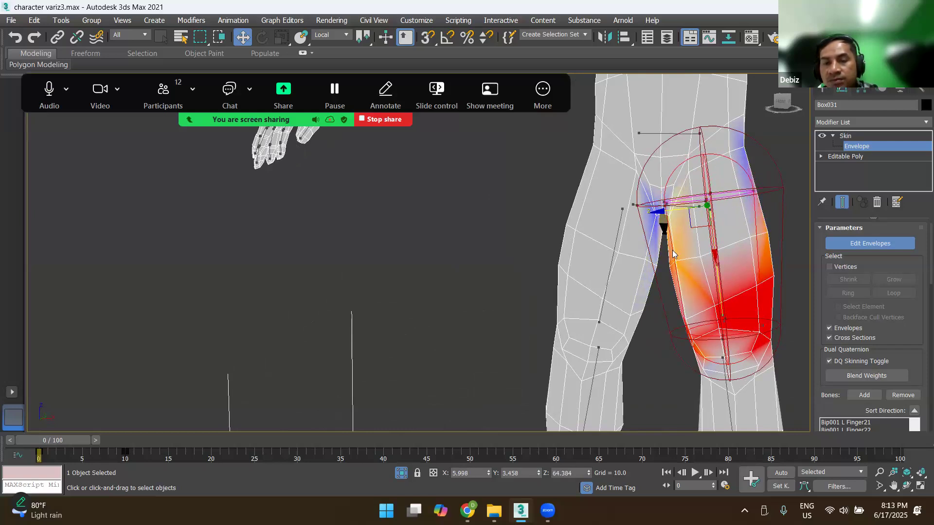
Step: Examine how far the left thigh envelope's influence spreads over the crotch and onto the inner right thigh
scroll(686, 248, up, 3)
scroll(683, 265, down, 3)
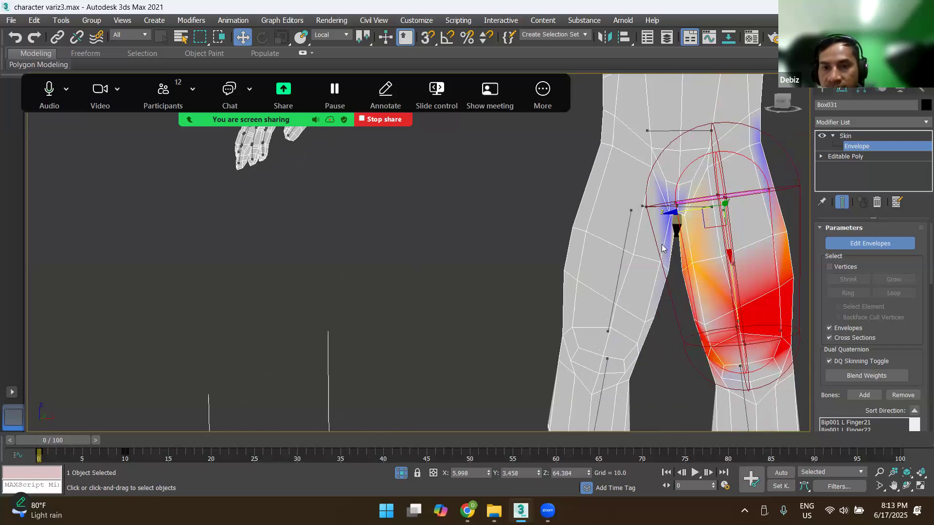
scroll(672, 223, up, 1)
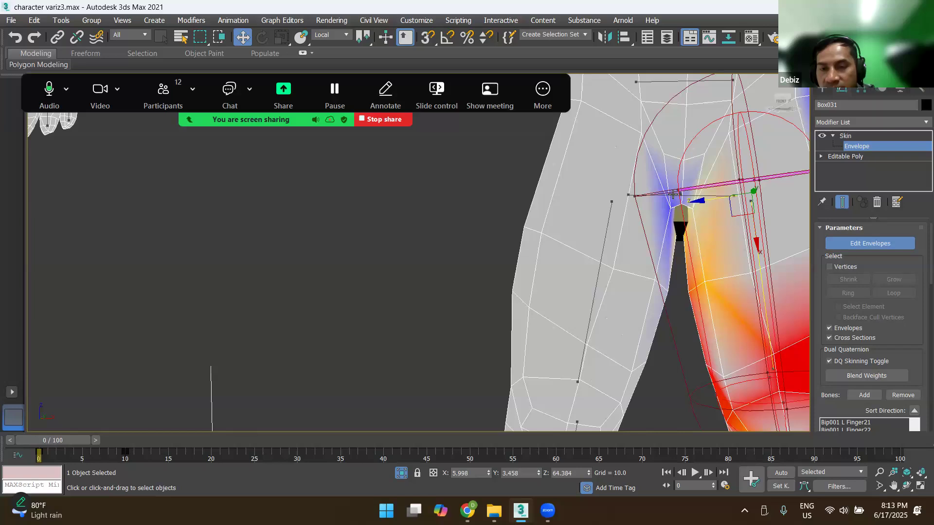
scroll(676, 202, down, 1)
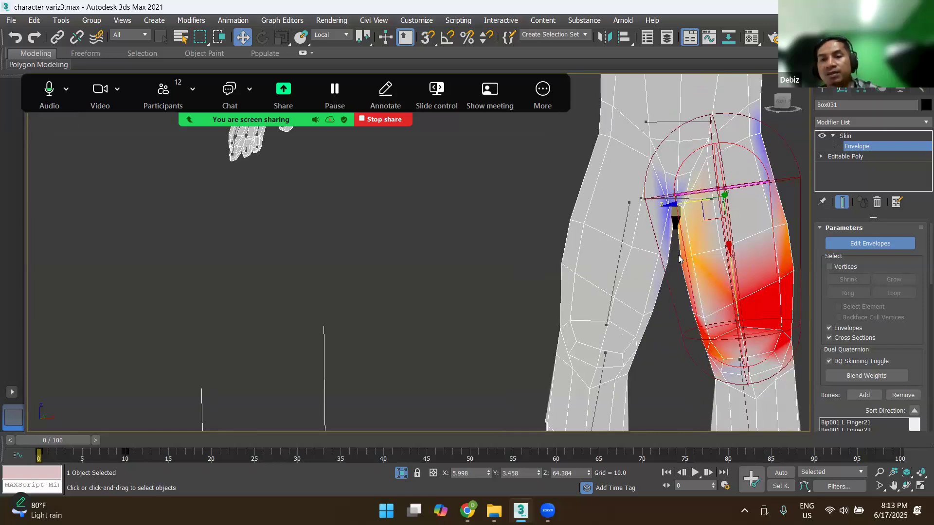
alt+middle_drag(699, 246, 610, 281)
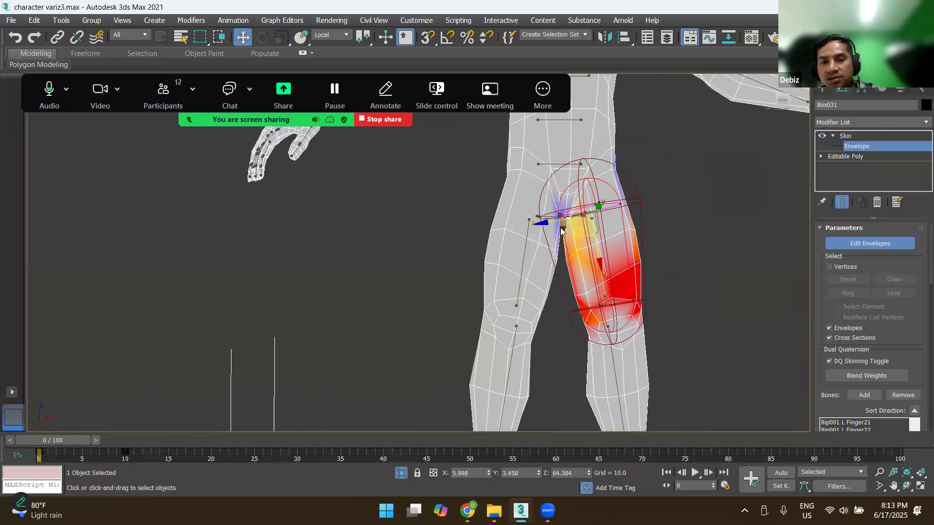
alt+middle_drag(582, 248, 603, 253)
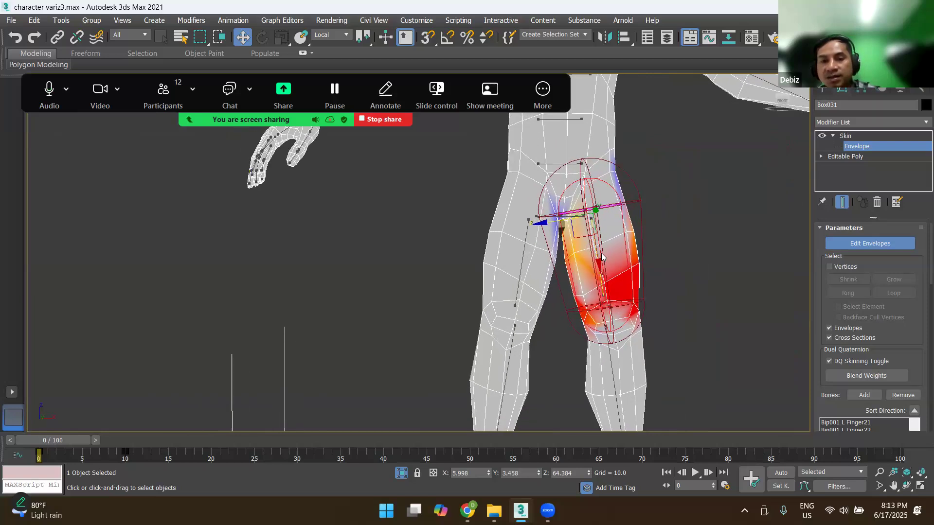
scroll(602, 256, up, 3)
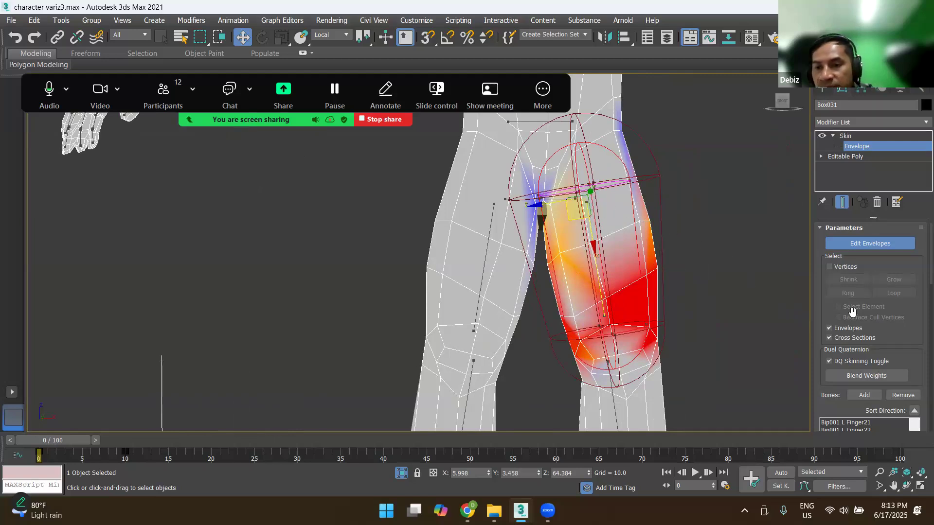
Step: Enable vertex selection in the Skin modifier and open the Weight Tool, placing it beside the legs
scroll(899, 262, down, 4)
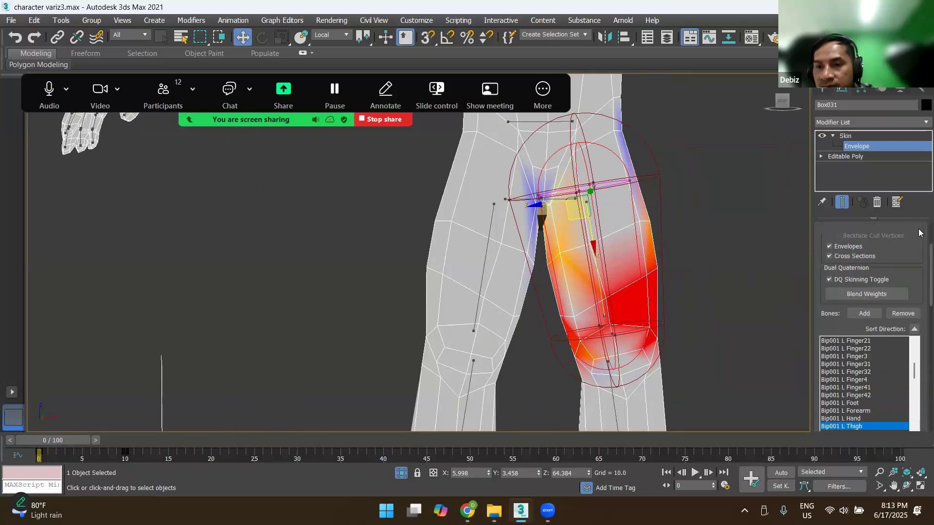
scroll(866, 268, up, 4)
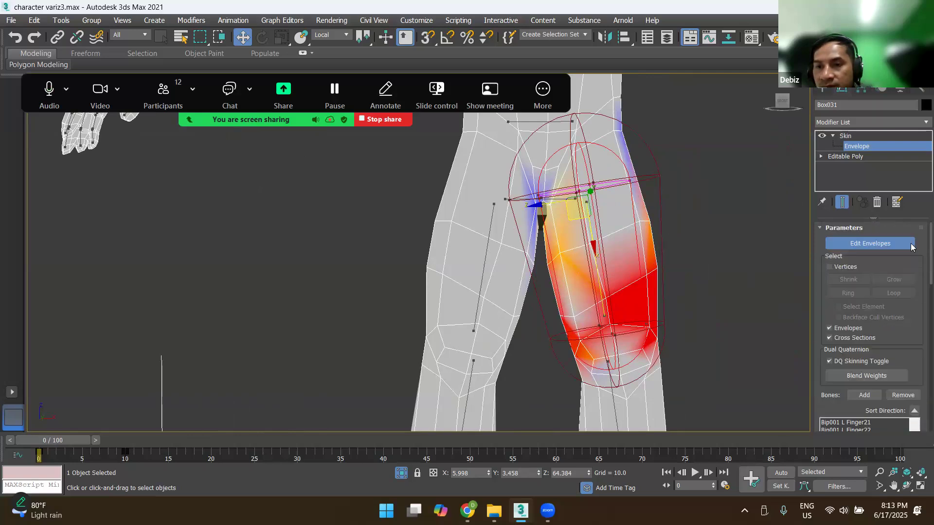
click(829, 266)
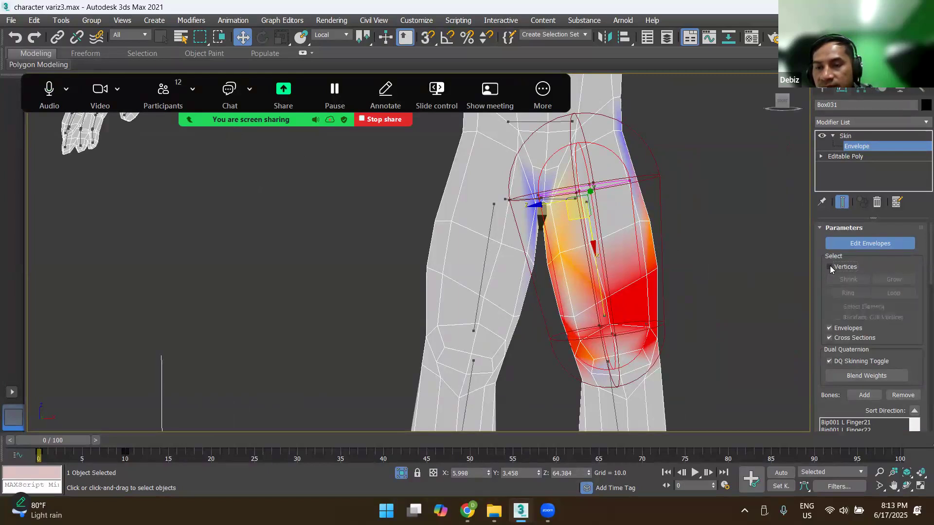
scroll(918, 287, down, 3)
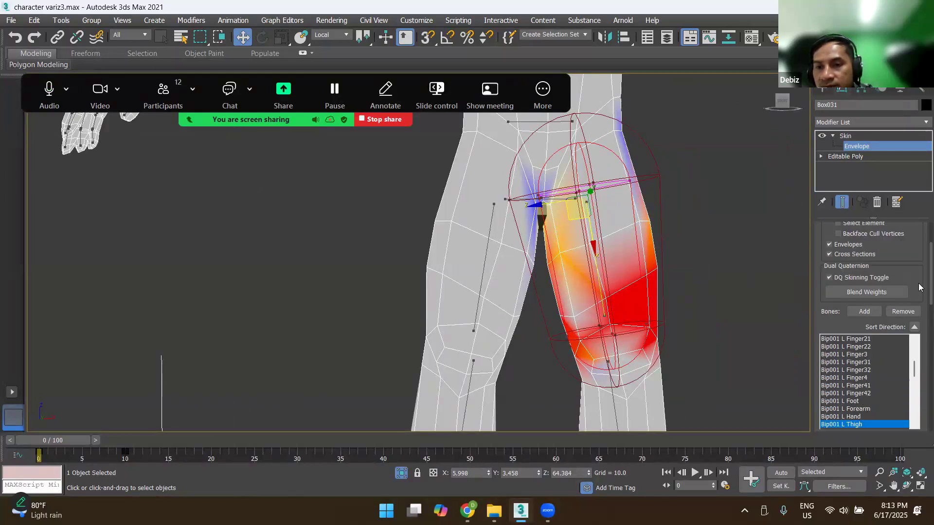
scroll(918, 303, down, 6)
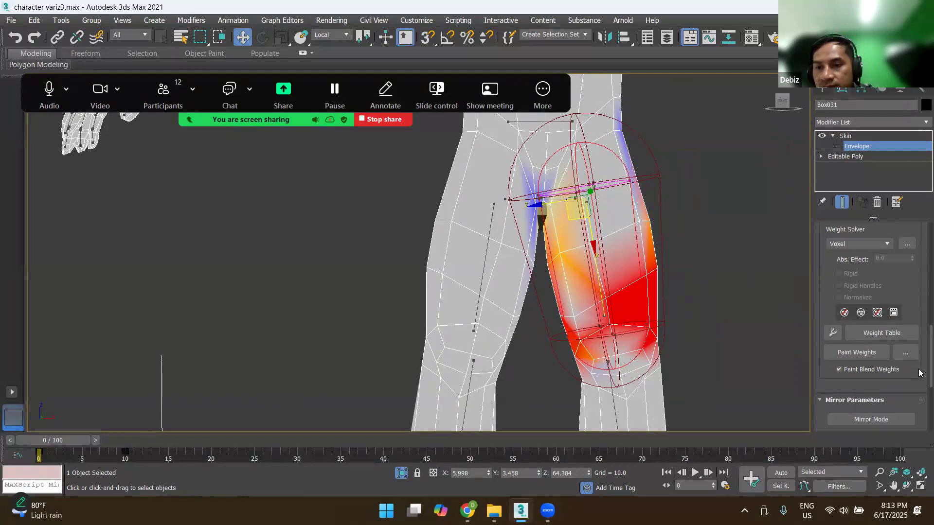
scroll(918, 384, down, 4)
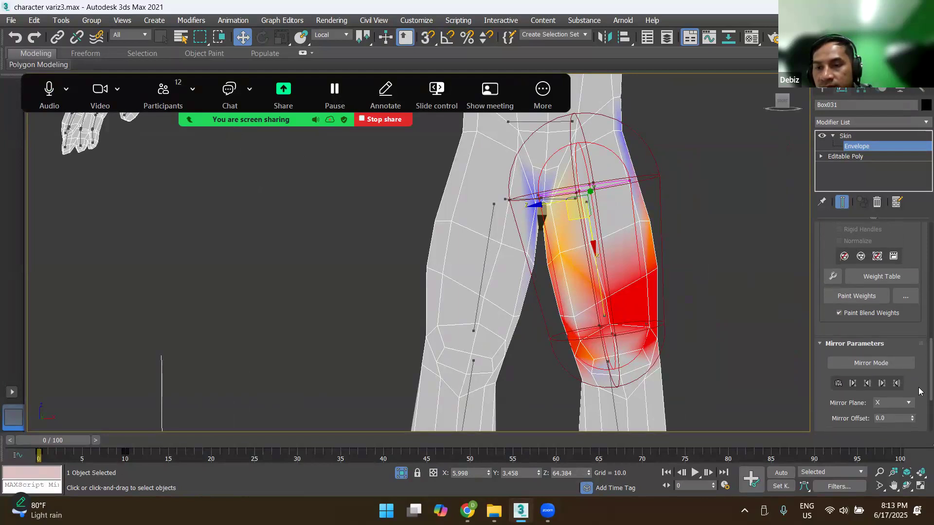
scroll(919, 408, down, 1)
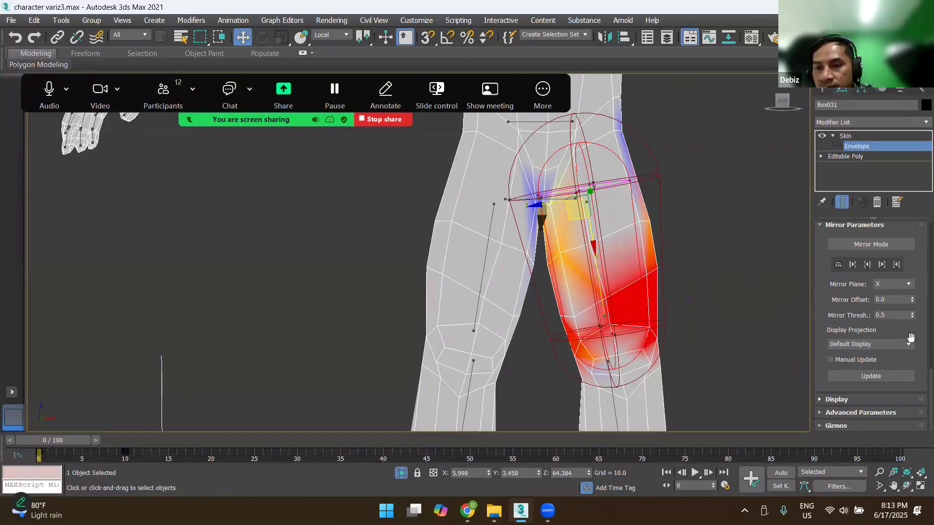
scroll(910, 337, up, 6)
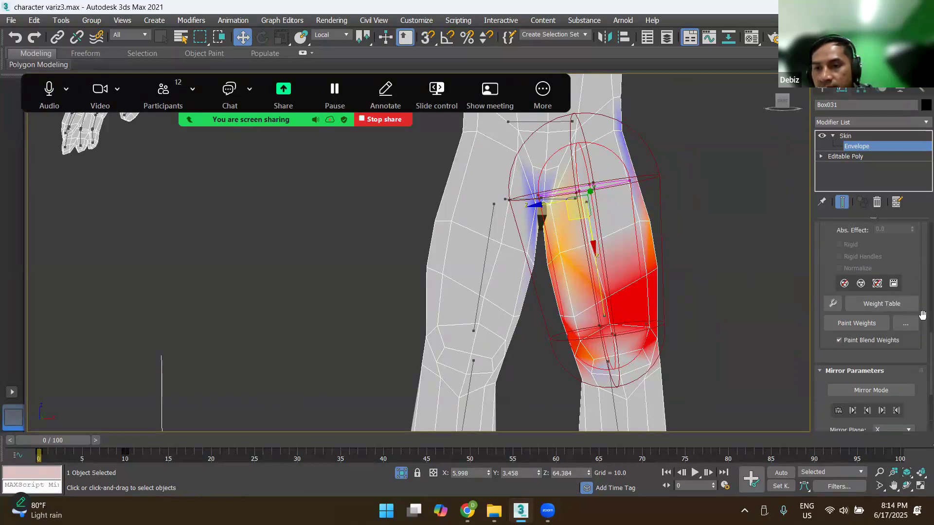
scroll(920, 316, up, 4)
scroll(918, 316, up, 5)
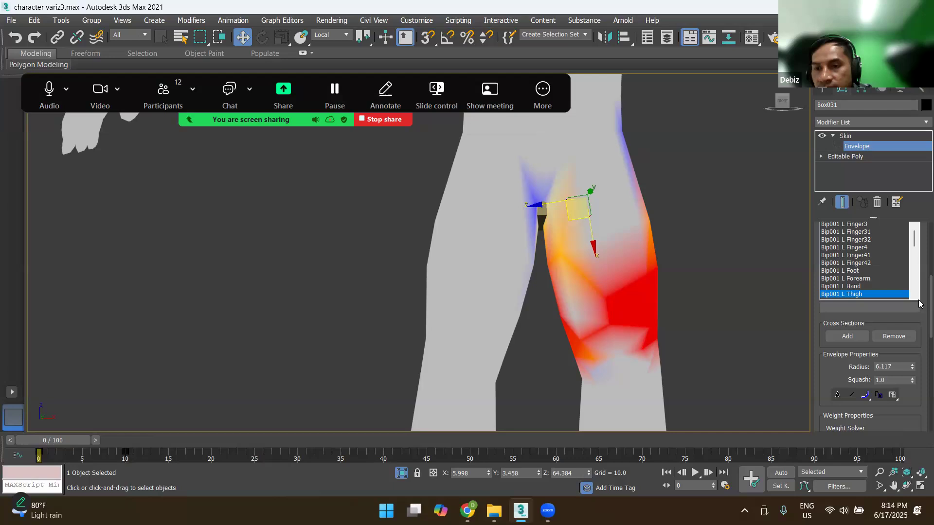
scroll(919, 304, down, 10)
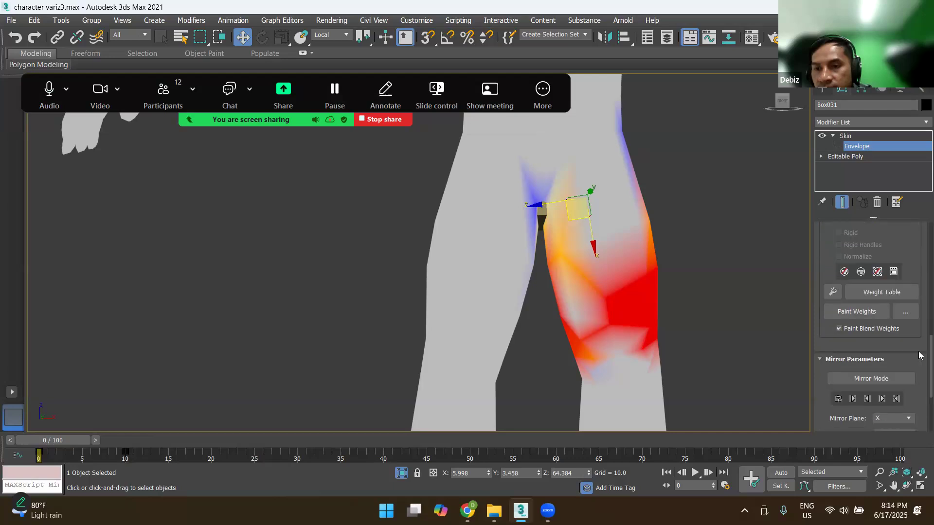
scroll(919, 341, down, 1)
click(832, 286)
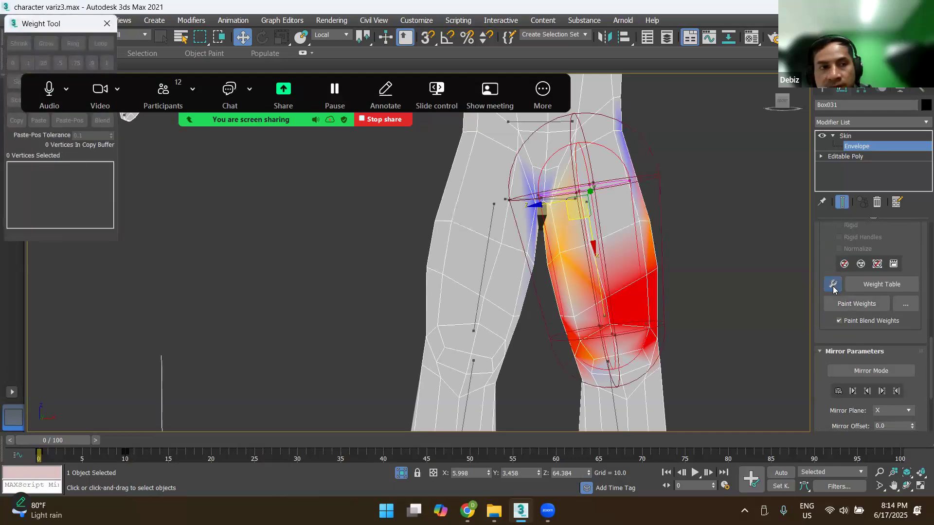
drag(43, 25, 667, 121)
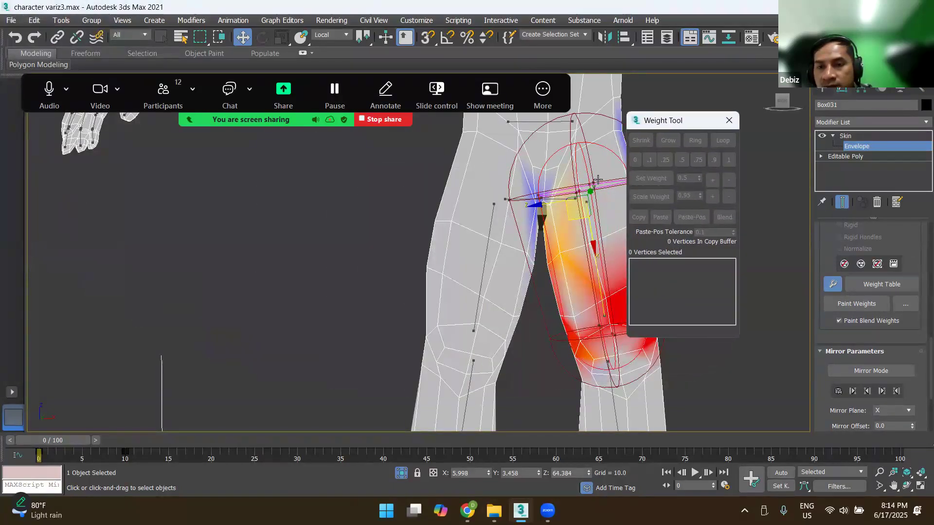
Step: Show the mesh in wireframe and select the vertices between the crotch and the inner right thigh
middle_drag(486, 203, 470, 250)
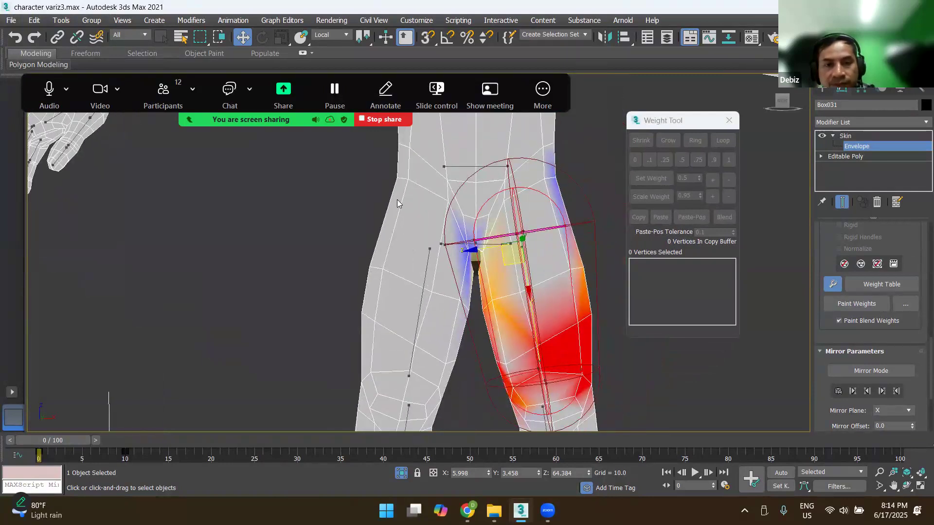
drag(467, 311, 452, 315)
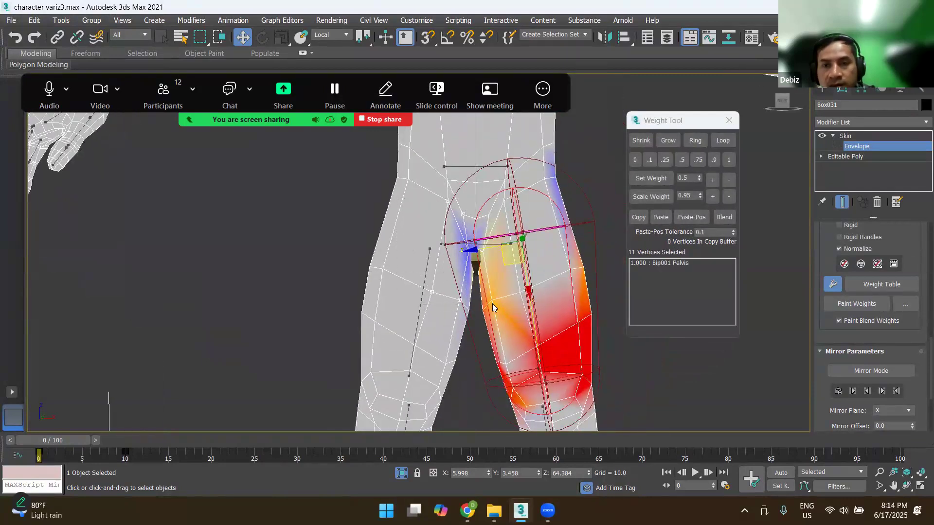
mouse_move(420, 286)
alt+middle_down()
mouse_move(438, 298)
mouse_move(430, 293)
mouse_move(457, 256)
alt+middle_up()
key(F3)
scroll(456, 274, up, 3)
scroll(457, 275, down, 2)
scroll(458, 263, up, 5)
drag(413, 188, 460, 289)
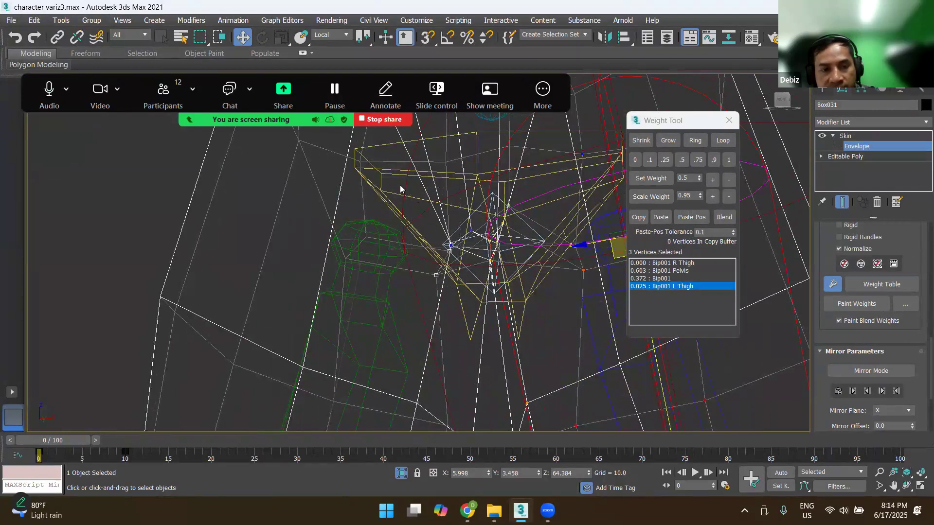
Step: Select the single crotch vertex on the right leg's side and set its Bip001 L Thigh weight to 0
key(F3)
key(F3)
scroll(457, 246, up, 2)
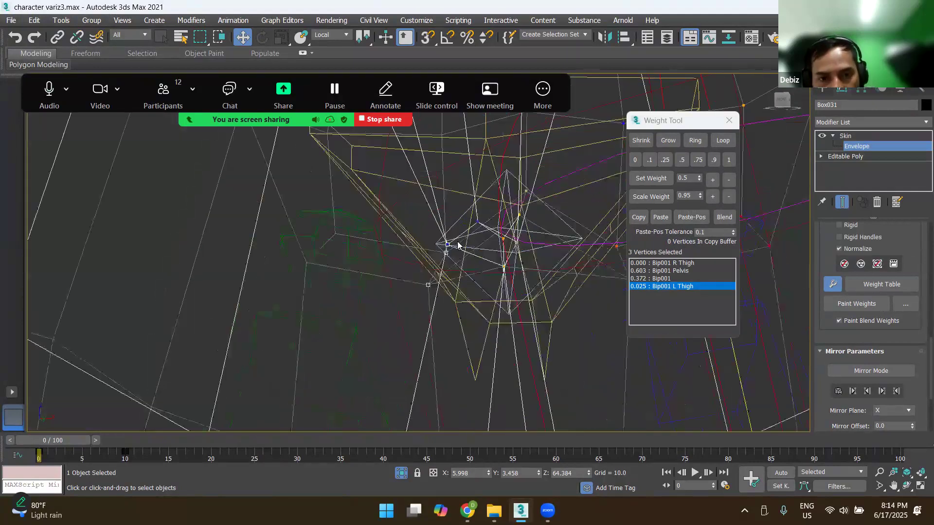
scroll(457, 245, up, 2)
scroll(442, 263, down, 5)
scroll(445, 265, up, 3)
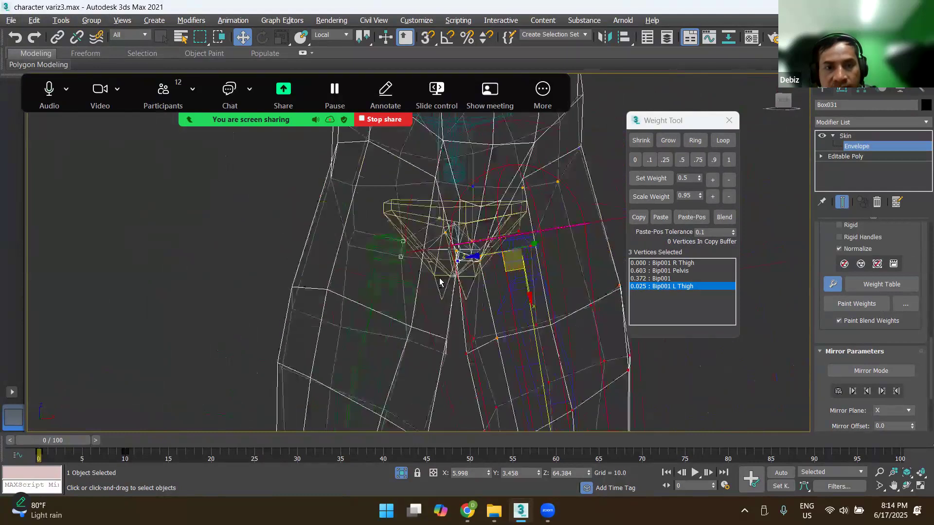
scroll(450, 269, up, 3)
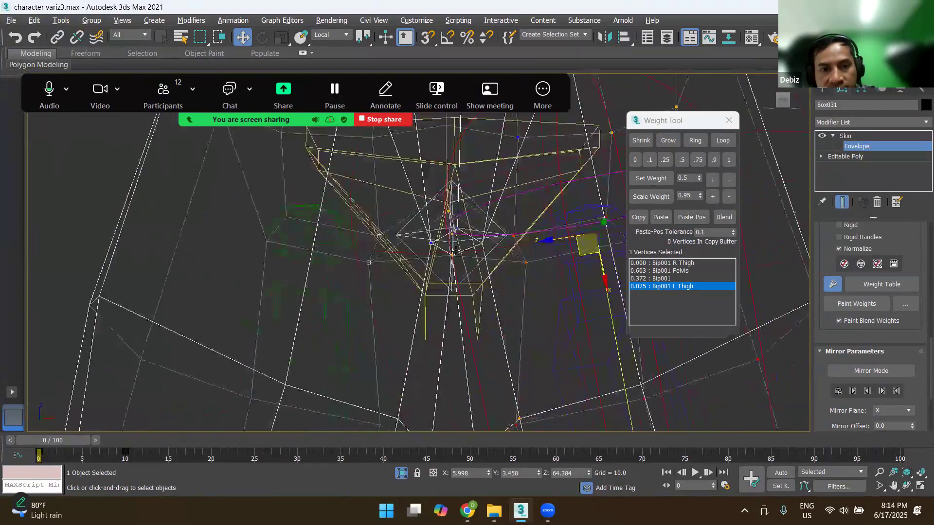
scroll(409, 253, up, 2)
click(406, 252)
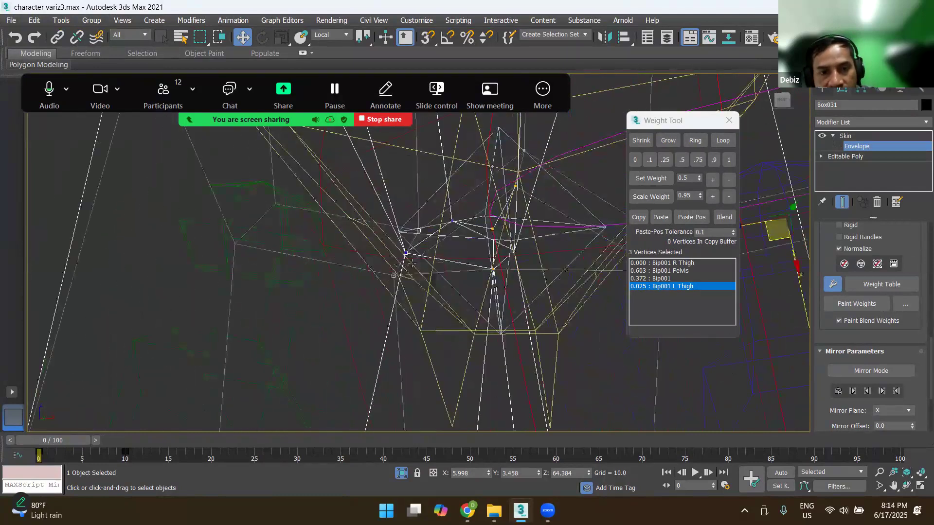
click(455, 234)
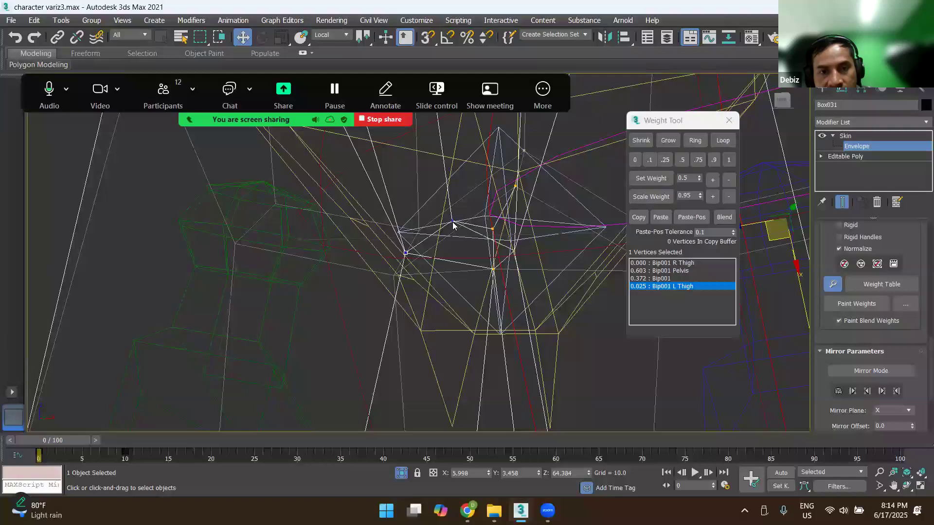
click(448, 226)
click(452, 221)
click(405, 253)
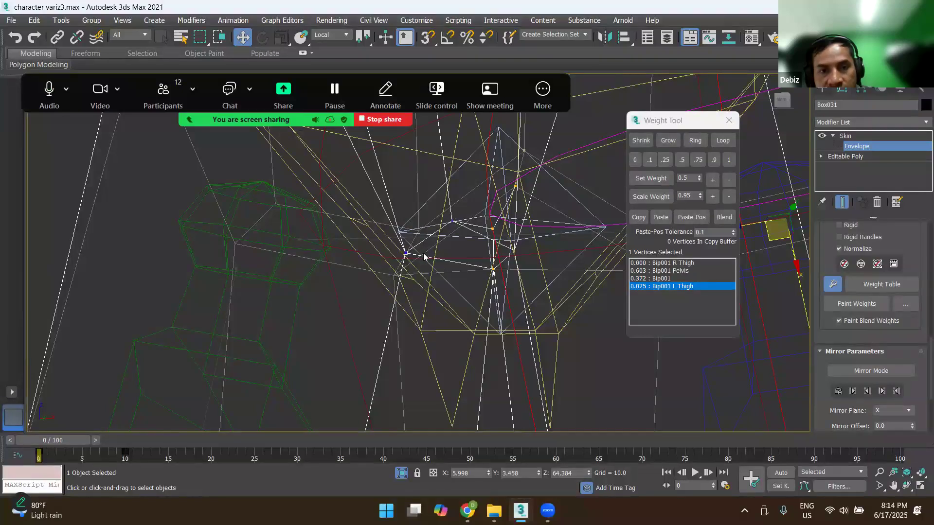
click(634, 160)
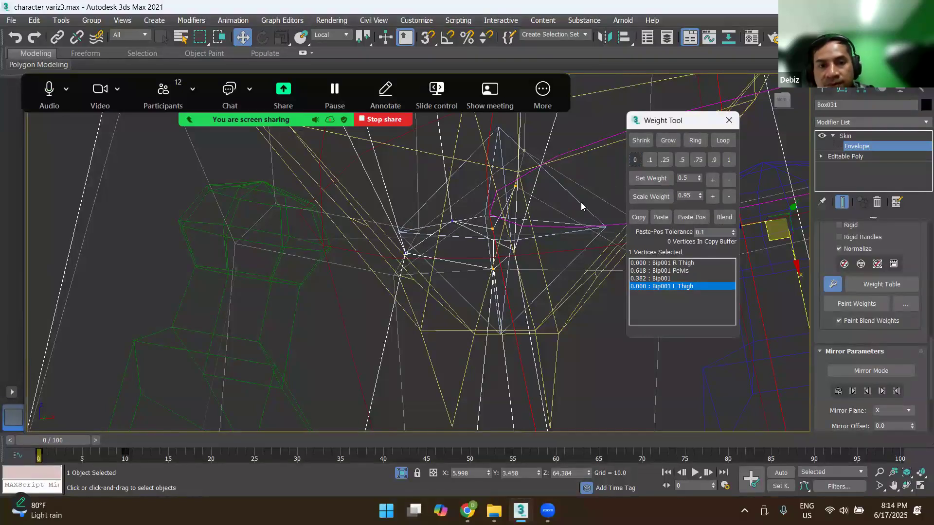
Step: Turn the Skin modifier's vertex selection off and on again, and close and reopen the Weight Tool
scroll(451, 229, down, 2)
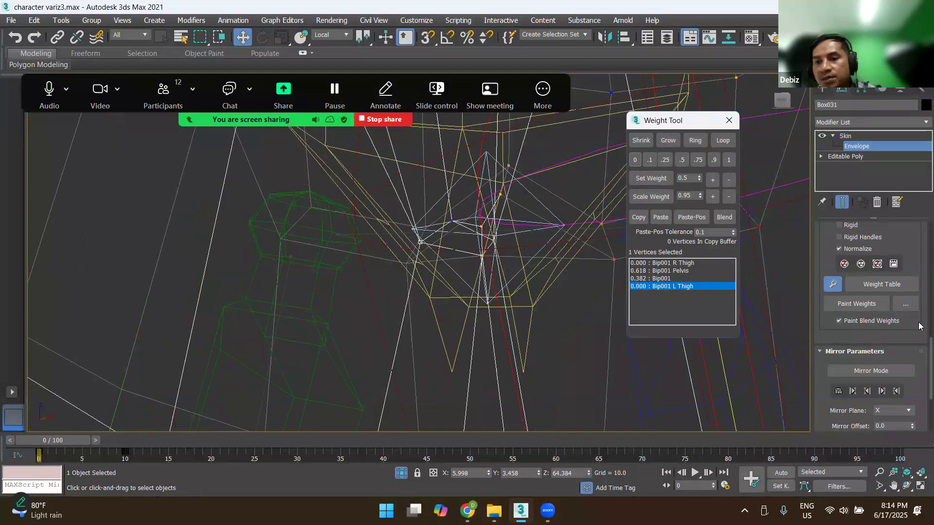
scroll(834, 267, up, 5)
click(830, 266)
click(829, 266)
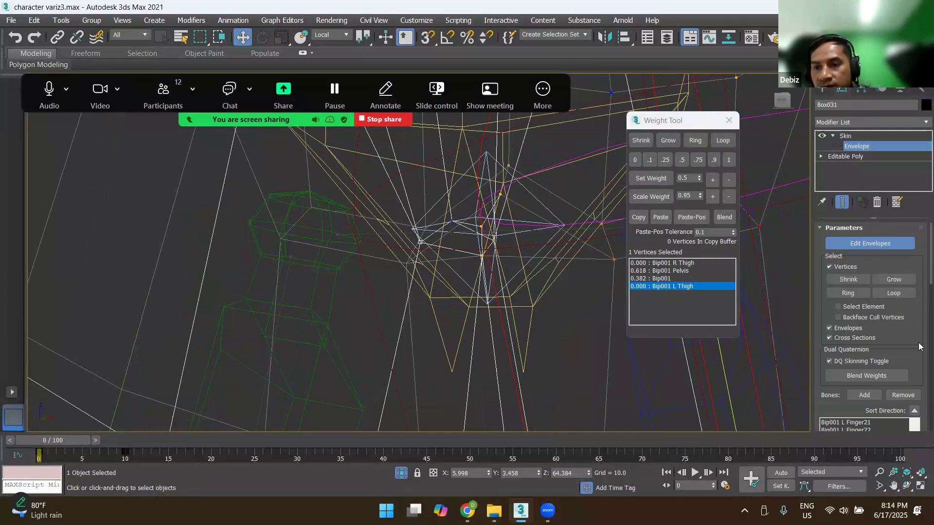
scroll(920, 348, down, 5)
scroll(919, 358, down, 5)
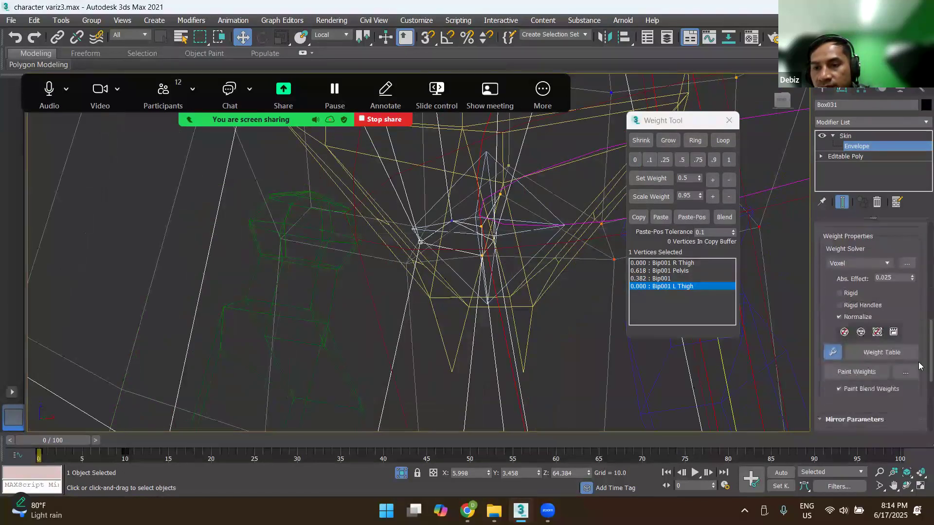
click(832, 330)
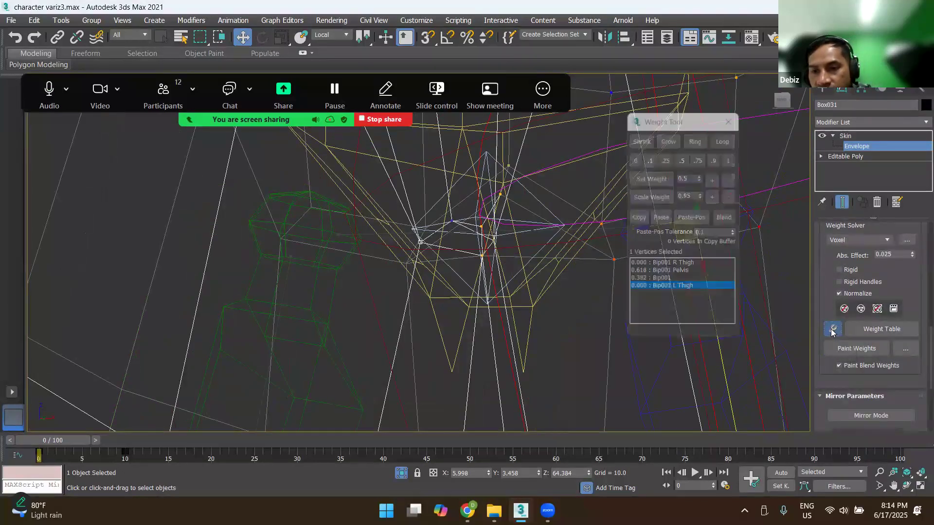
click(832, 329)
click(832, 330)
click(832, 330)
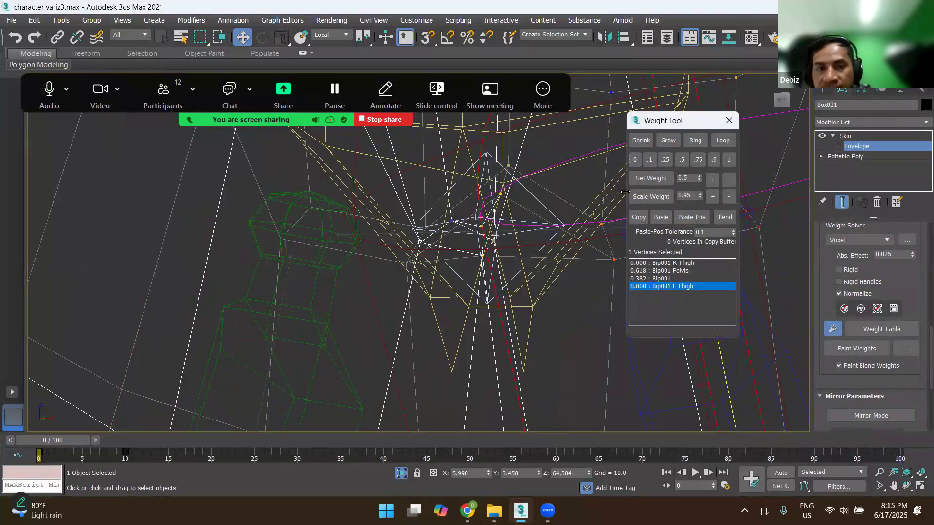
Step: Select the neighbouring crotch vertex on the right leg's side and set its Bip001 L Thigh weight to 0
scroll(453, 236, up, 2)
drag(427, 194, 460, 246)
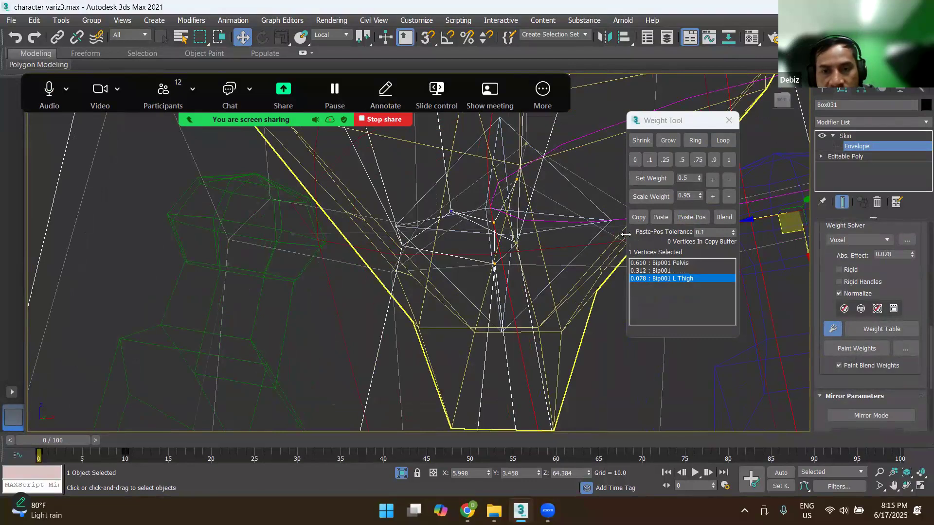
click(634, 159)
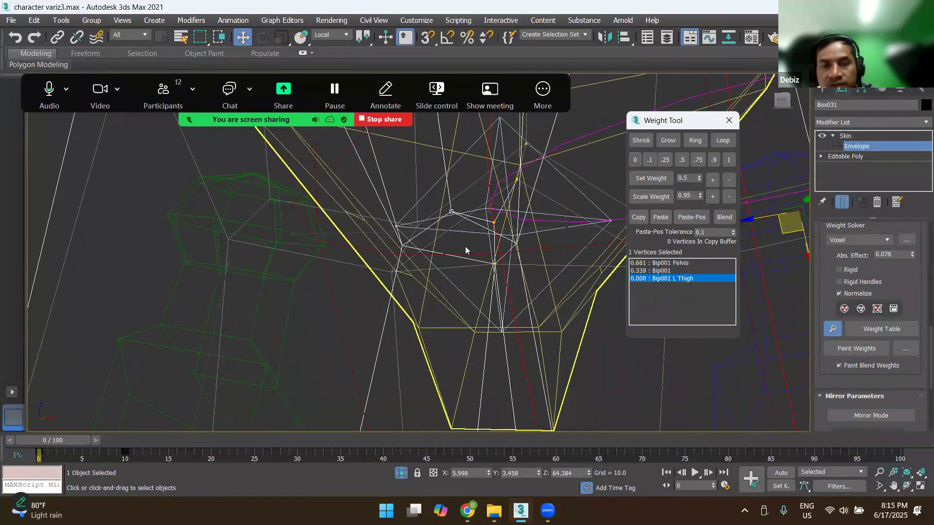
Step: Select the ten vertices around the upper and middle left thigh and set their Bip001 L Thigh weight to 0.75
scroll(465, 253, down, 2)
scroll(479, 276, down, 2)
alt+middle_drag(475, 270, 444, 267)
scroll(445, 266, down, 2)
middle_drag(489, 240, 493, 278)
scroll(494, 273, up, 4)
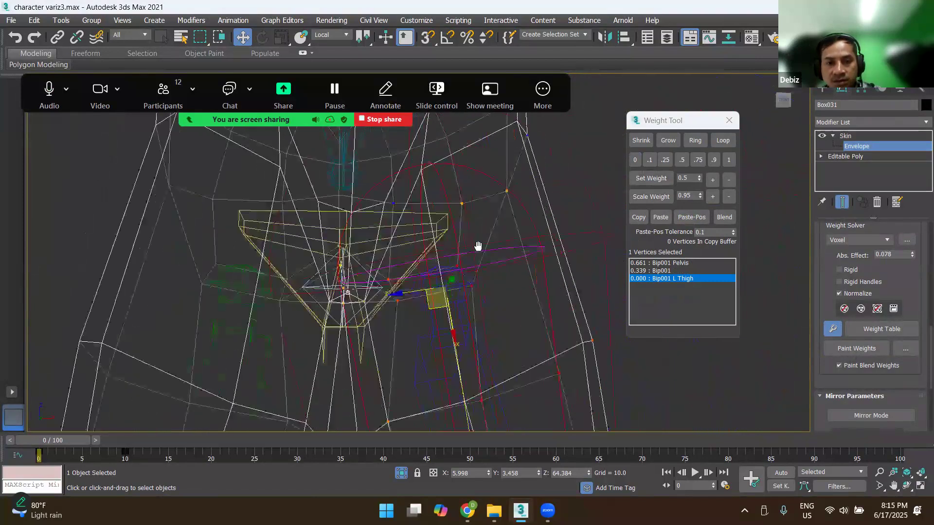
middle_drag(467, 233, 457, 209)
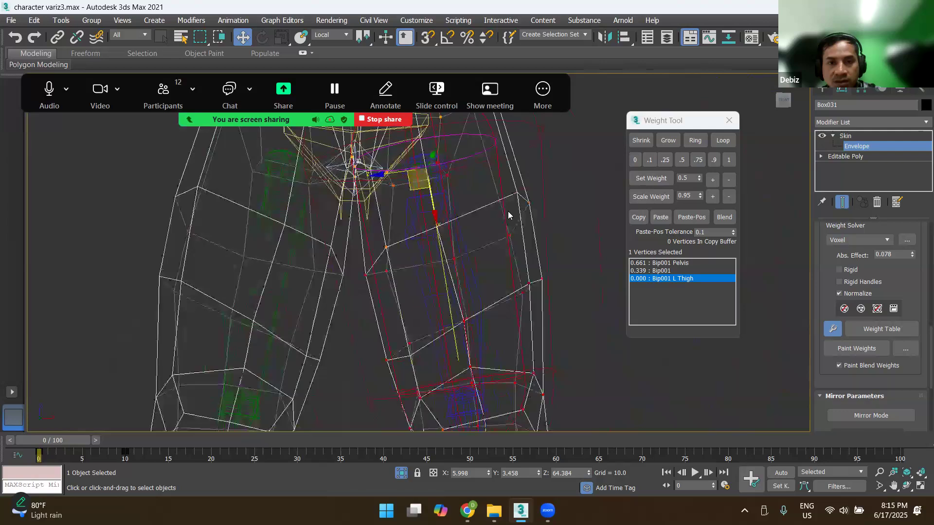
drag(442, 289, 433, 289)
alt+middle_drag(422, 308, 576, 200)
drag(428, 332, 428, 328)
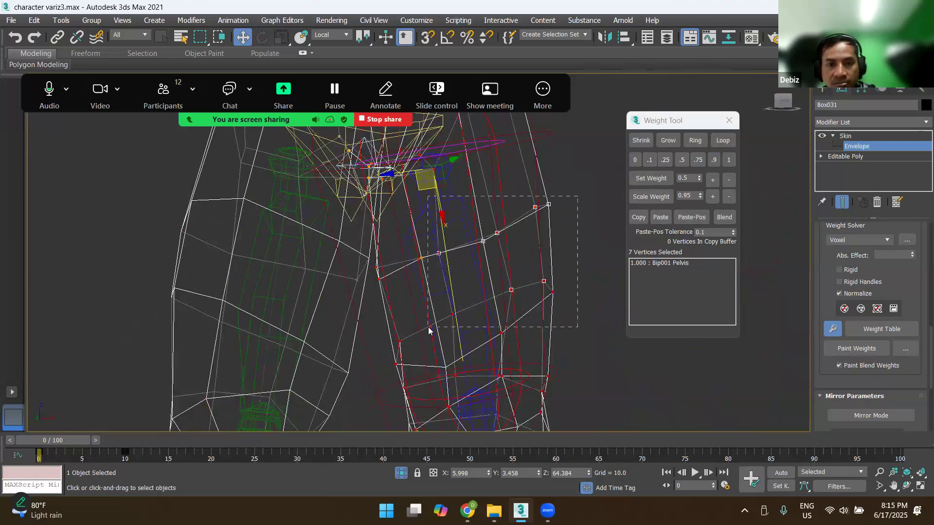
ctrl+click(440, 304)
alt+middle_drag(439, 304, 452, 312)
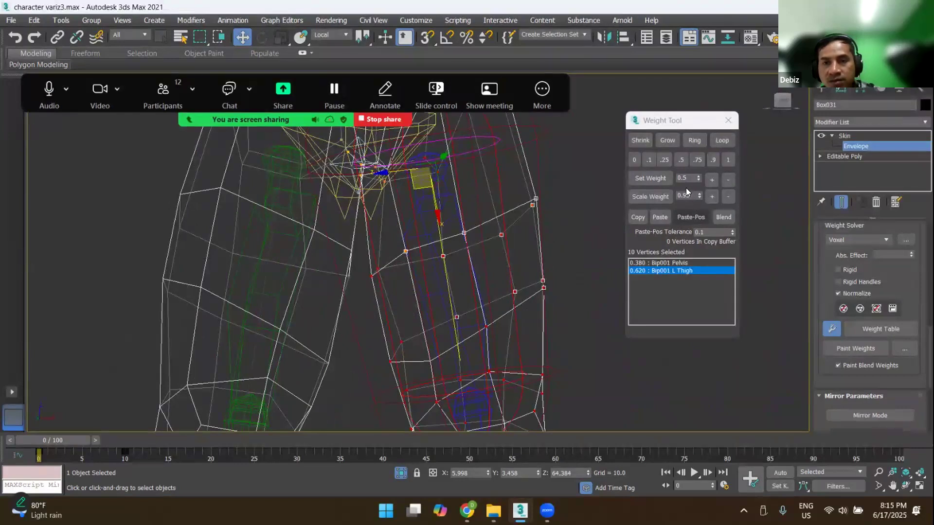
click(694, 158)
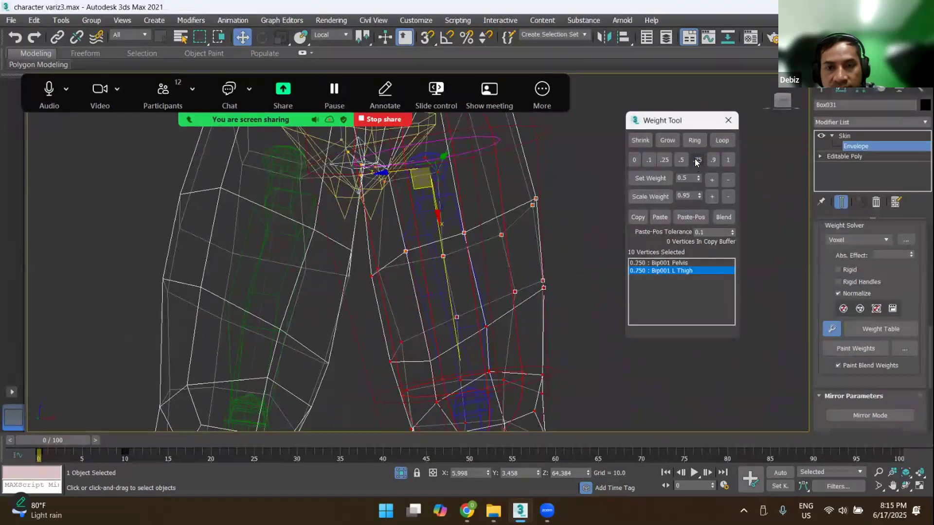
Step: Select the four inner vertices of the lower left thigh above the knee and set their Bip001 L Thigh weight to 0.75
middle_drag(482, 332, 457, 229)
drag(462, 291, 462, 290)
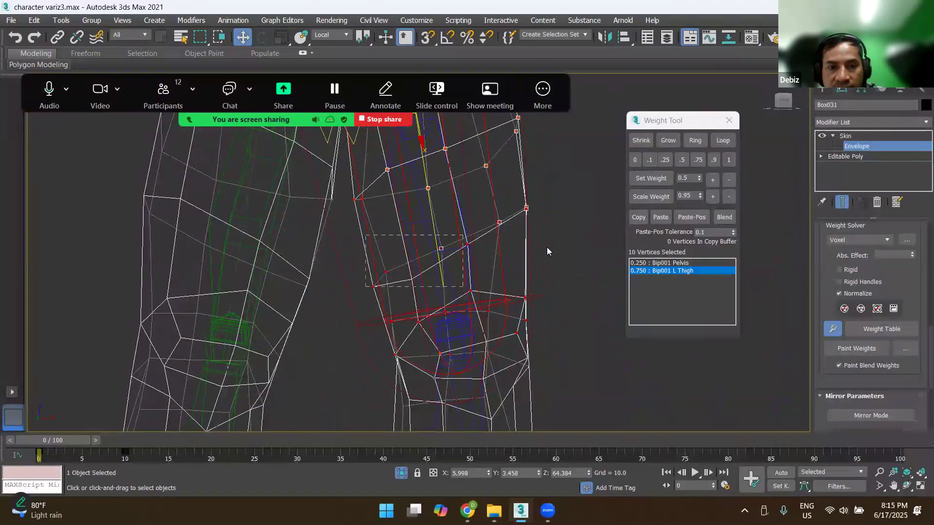
click(696, 159)
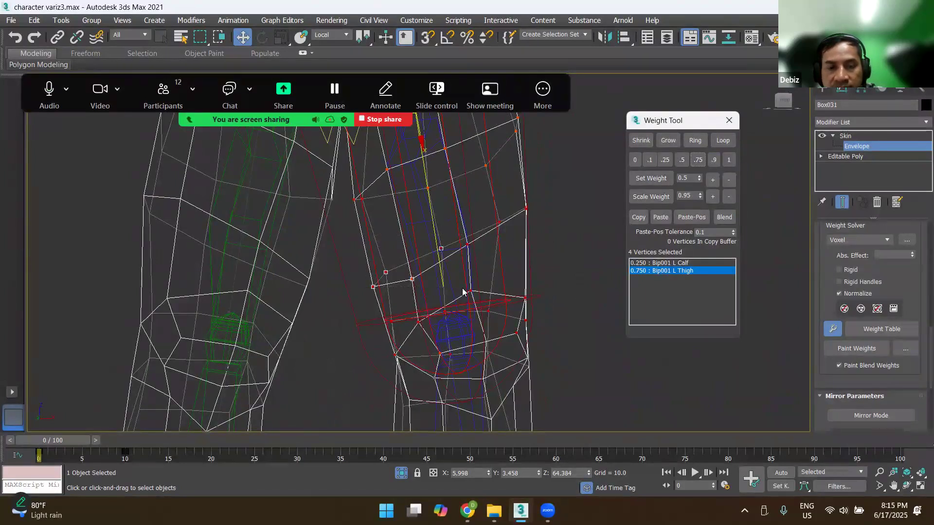
Step: Examine the left thigh's weight colours in shaded view from the knee up to the hip
scroll(464, 293, down, 2)
middle_drag(460, 317, 457, 261)
scroll(460, 326, up, 2)
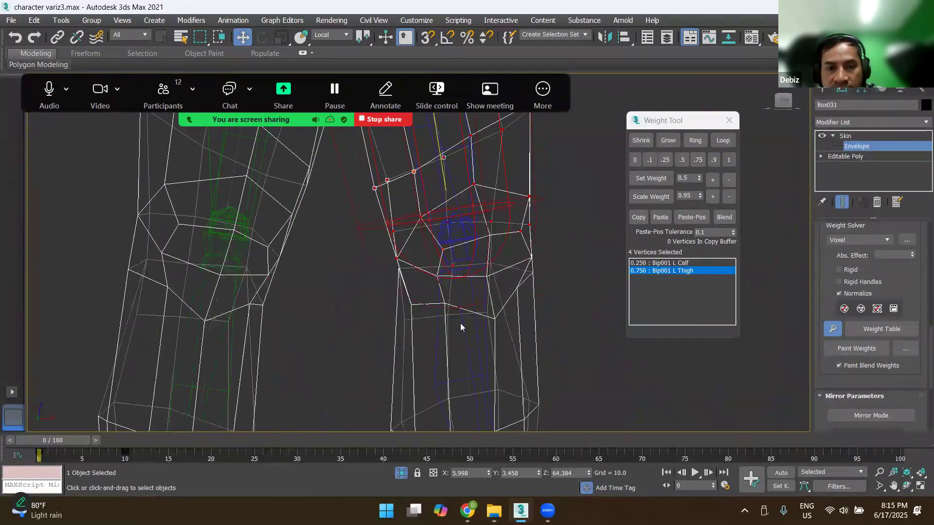
scroll(461, 317, down, 2)
middle_drag(468, 415, 438, 326)
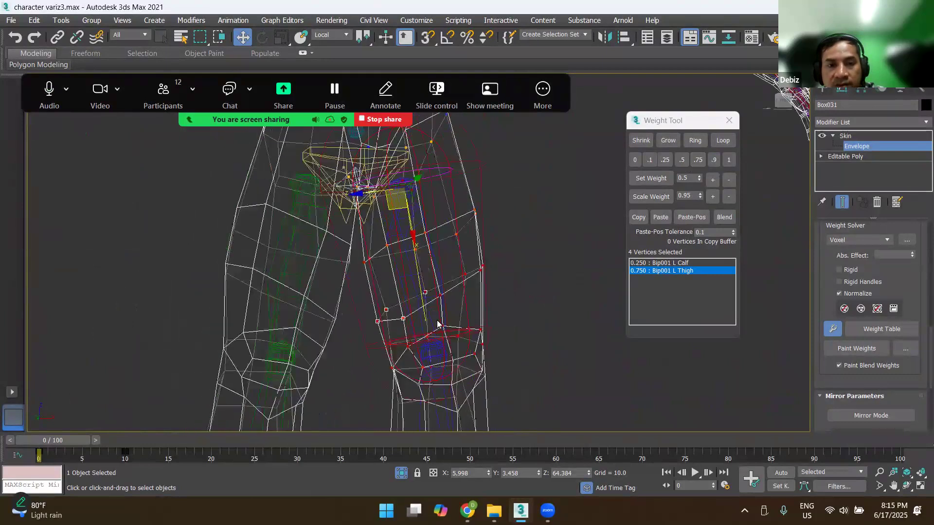
scroll(437, 316, down, 2)
key(F3)
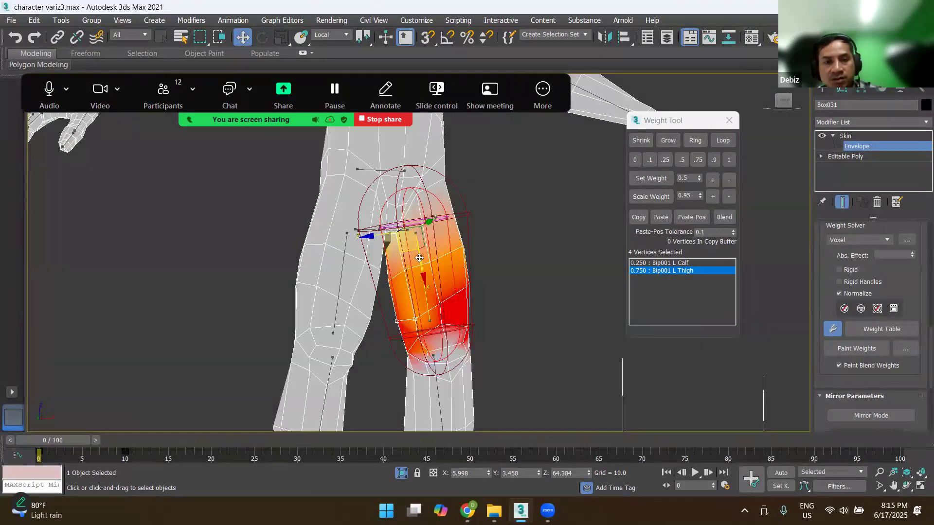
alt+middle_drag(441, 278, 384, 246)
scroll(422, 236, up, 4)
scroll(423, 236, down, 2)
middle_drag(422, 268, 438, 288)
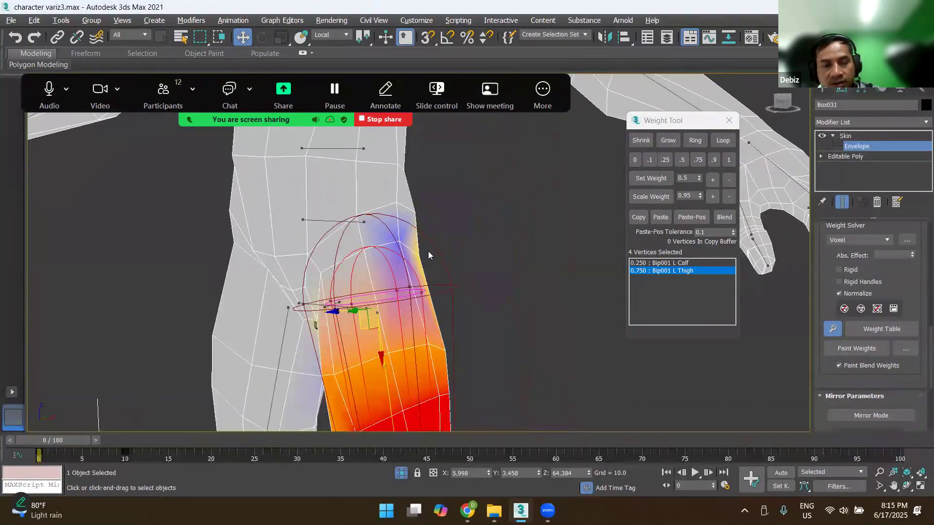
Step: Select the two outer left hip vertices in wireframe, set their Bip001 L Thigh weight to 0.25, and clear the selection
key(F3)
scroll(400, 252, up, 1)
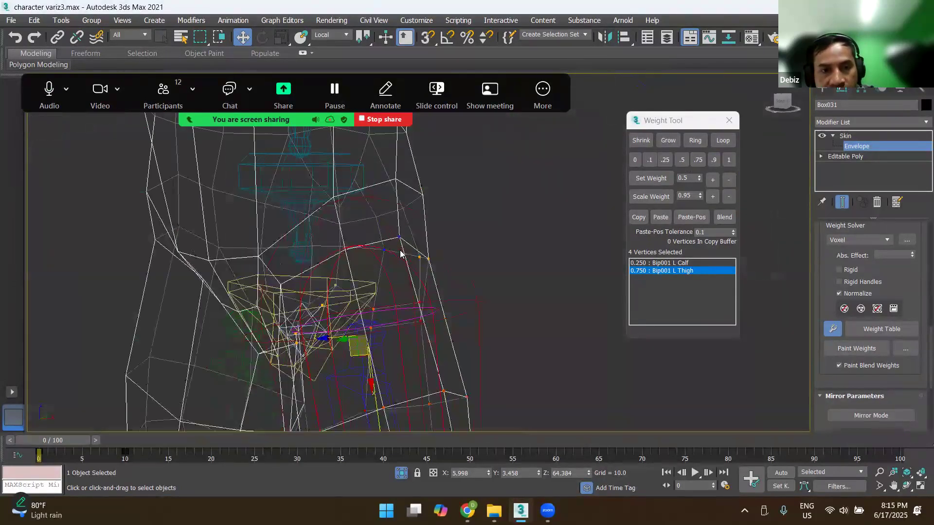
key(F3)
key(F3)
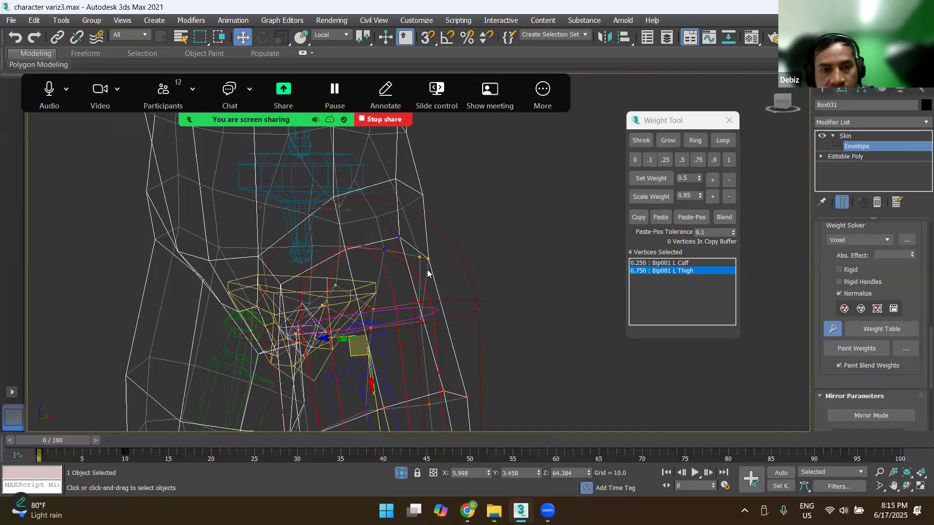
drag(416, 269, 414, 269)
click(663, 161)
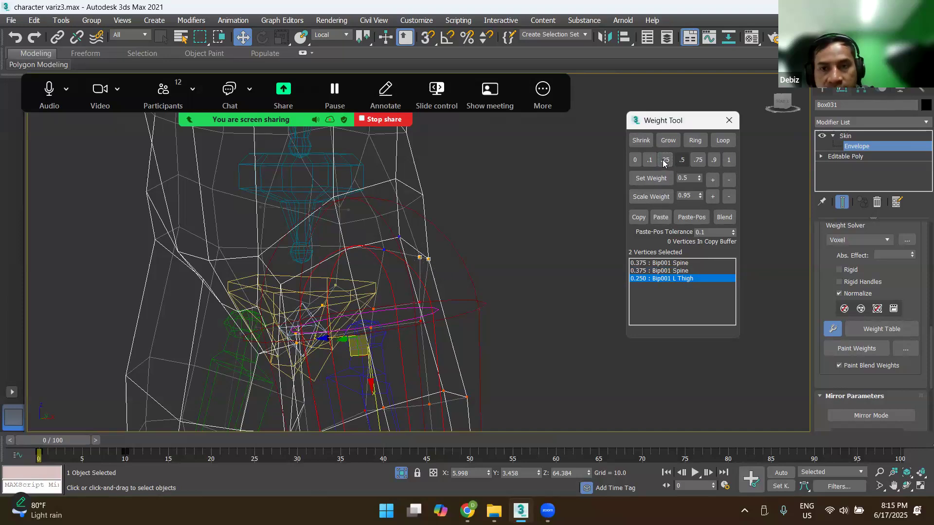
click(489, 238)
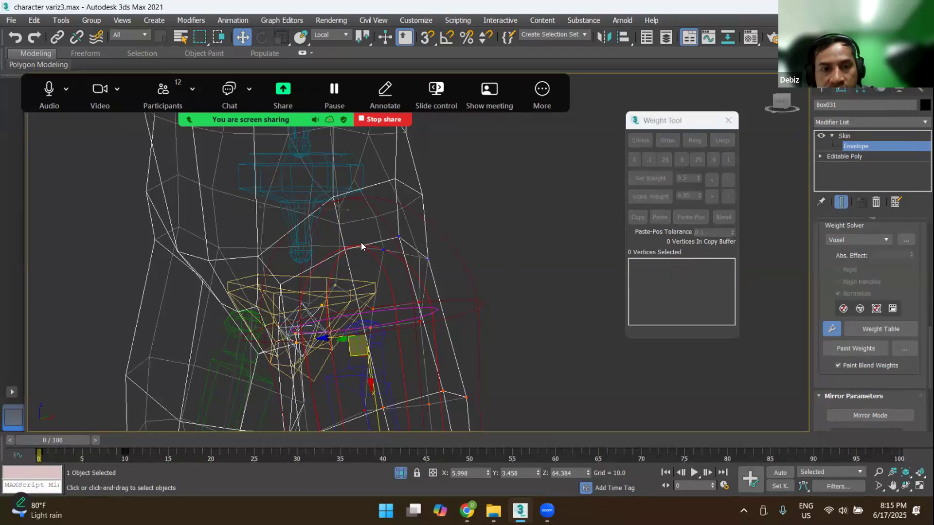
Step: Select the vertices just above the left knee in shaded view and set their Bip001 L Thigh weight to 0.75
scroll(394, 282, down, 5)
scroll(393, 281, up, 3)
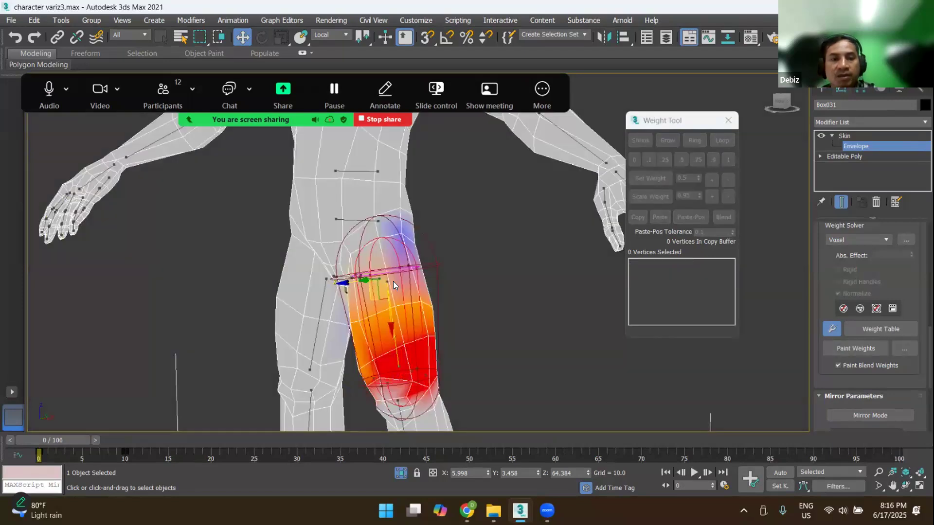
alt+middle_drag(406, 309, 400, 381)
scroll(400, 378, up, 5)
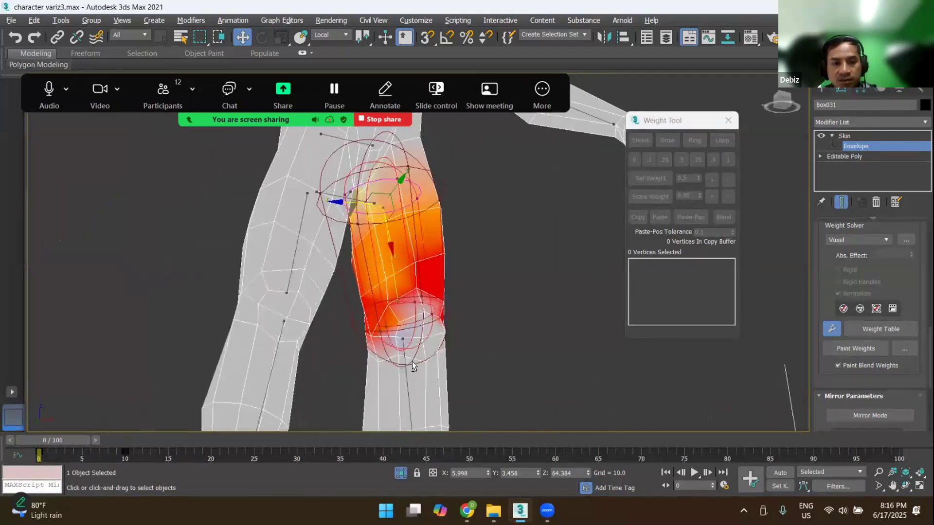
drag(384, 319, 347, 319)
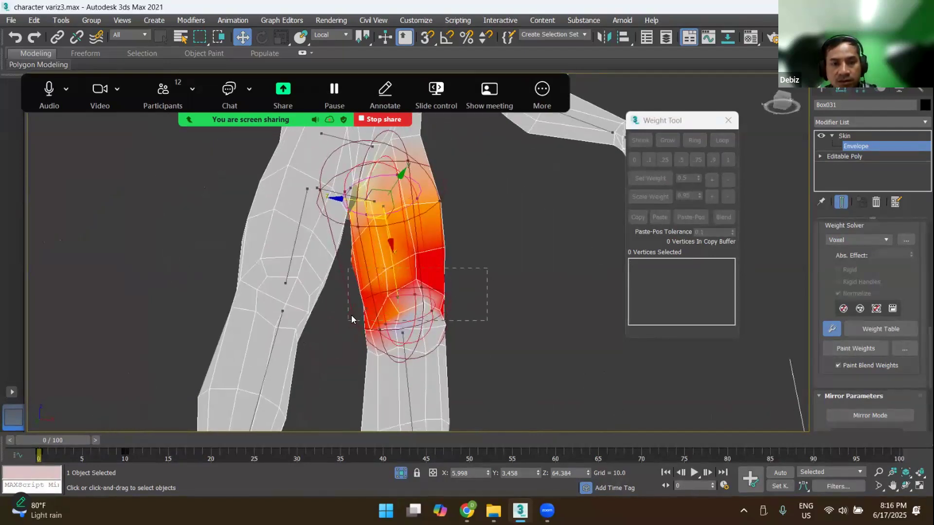
click(697, 160)
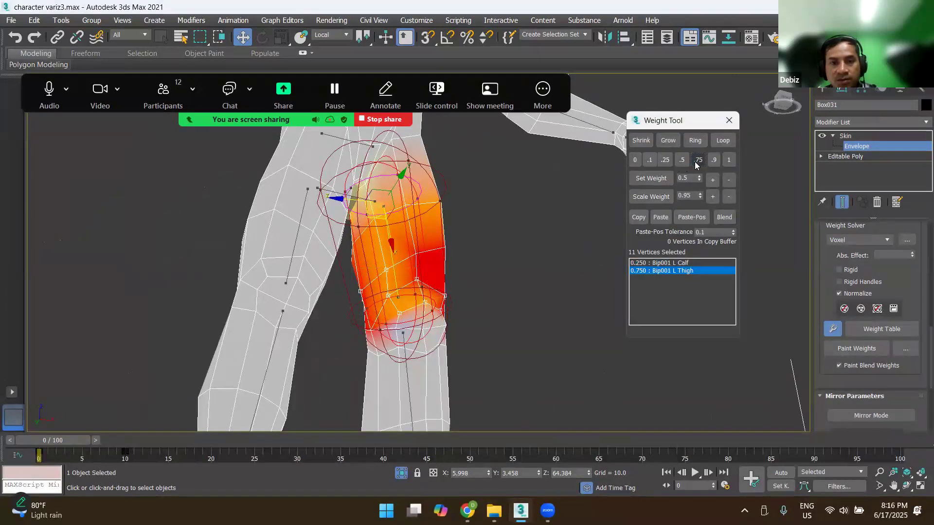
Step: Select the vertices around and just below the left knee and set their Bip001 L Thigh weight to 0.25
mouse_move(451, 314)
alt+middle_down()
mouse_move(438, 317)
mouse_move(452, 318)
mouse_move(484, 288)
alt+middle_up()
drag(491, 273, 448, 292)
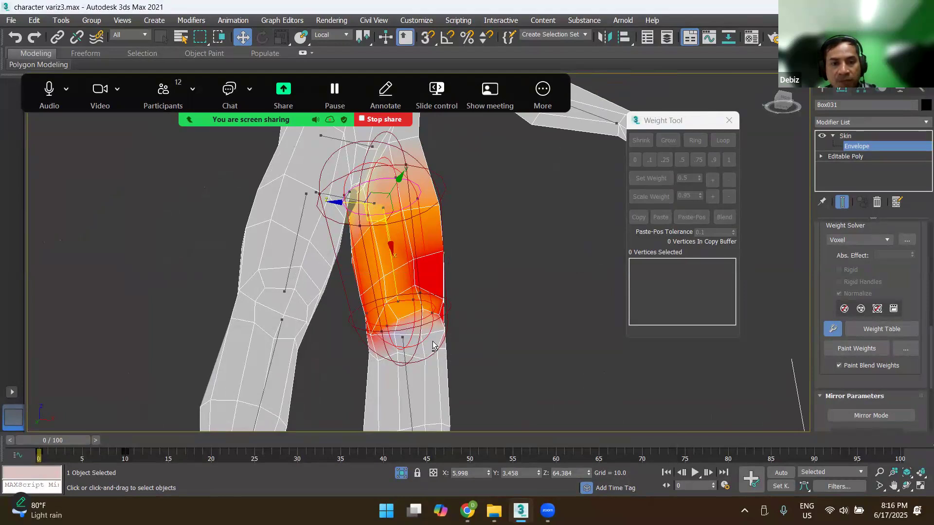
alt+middle_drag(448, 292, 466, 307)
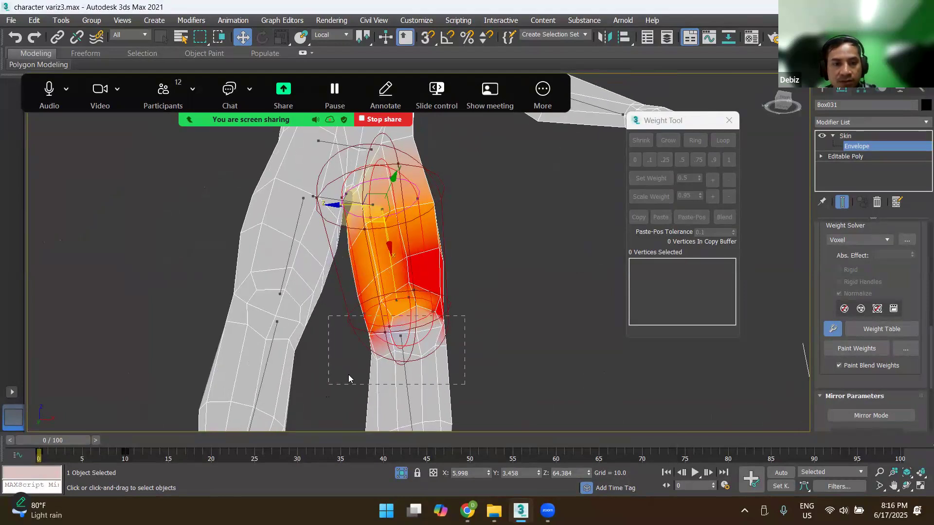
drag(348, 376, 351, 375)
alt+middle_drag(438, 301, 458, 287)
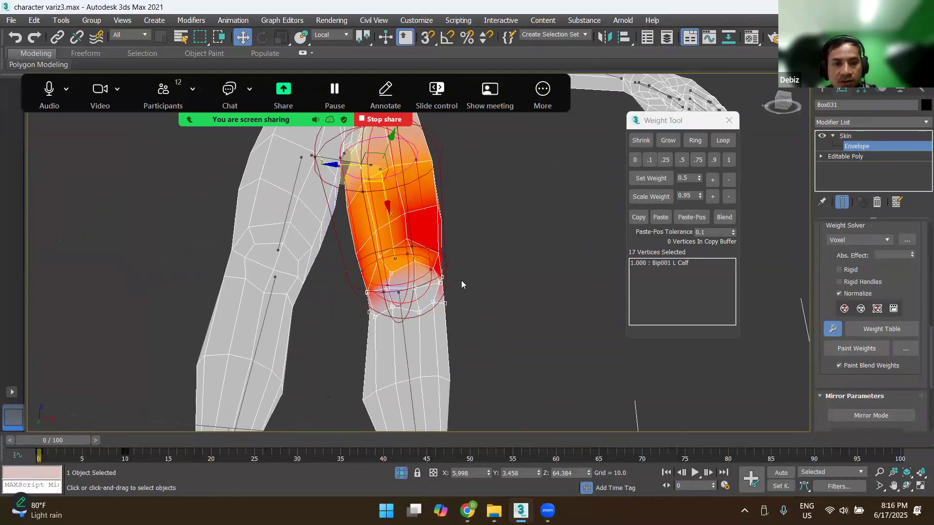
click(666, 160)
alt+middle_drag(440, 267, 404, 281)
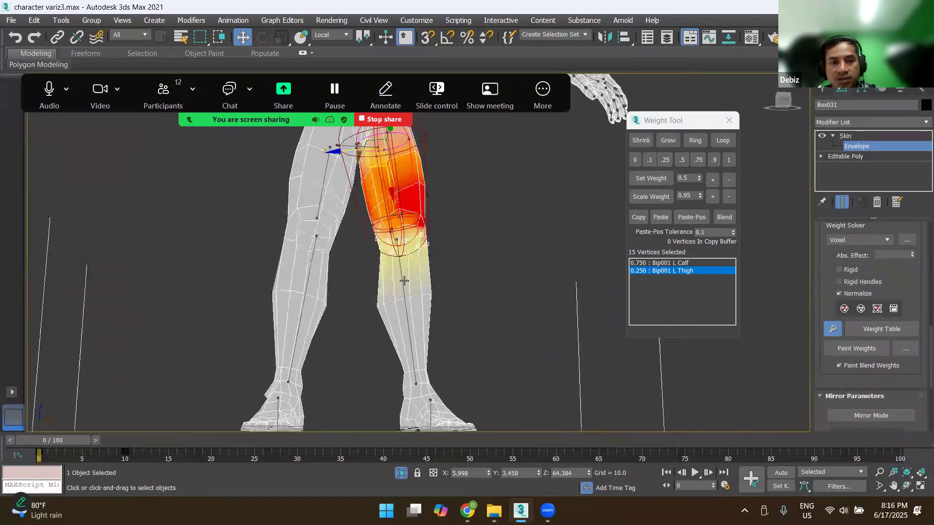
Step: Activate the Bip001 L Calf envelope, select all left foot vertices, and set their calf weight to 0
click(404, 280)
scroll(408, 274, up, 3)
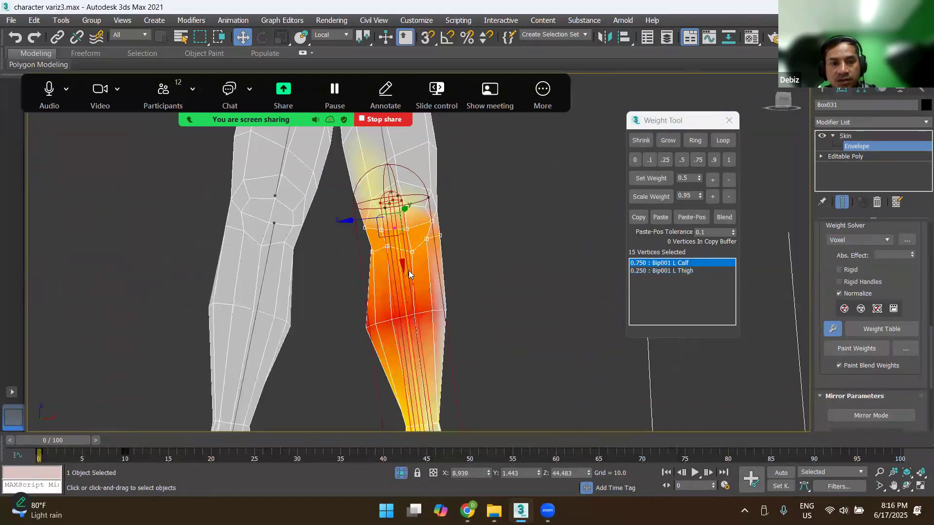
scroll(409, 274, down, 2)
alt+middle_drag(409, 325, 380, 307)
drag(364, 306, 364, 307)
click(634, 159)
alt+middle_drag(457, 276, 445, 307)
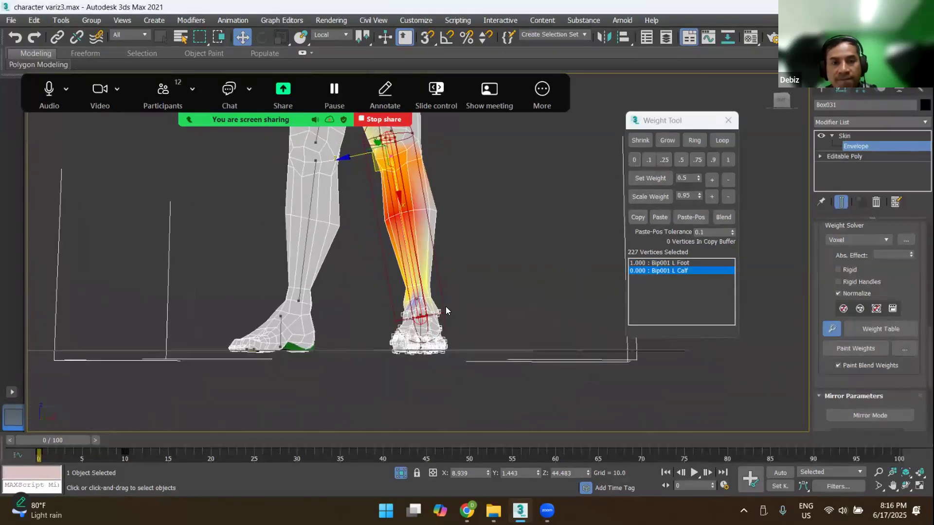
Step: Set the Bip001 L Calf weight to 0.75 for the vertex ring at mid-calf and the ring above the ankle
middle_drag(464, 197, 472, 292)
drag(477, 284, 384, 332)
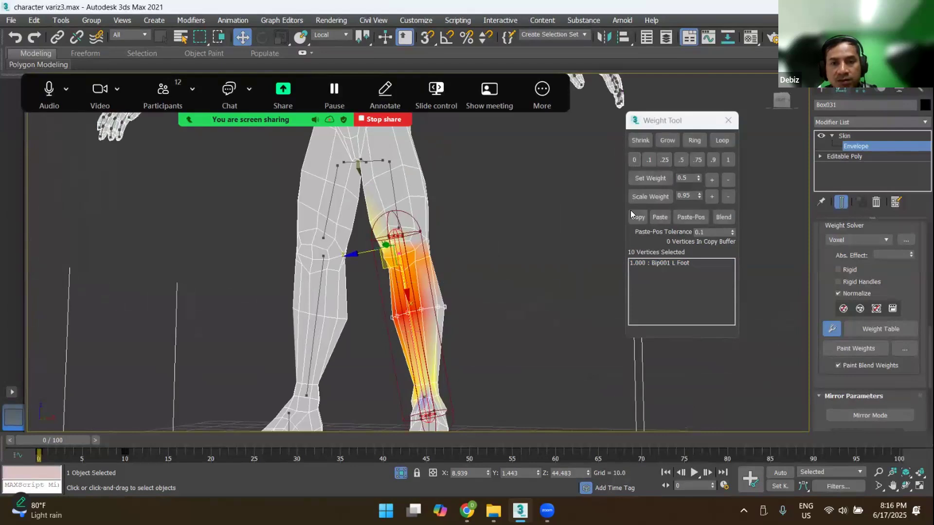
click(697, 159)
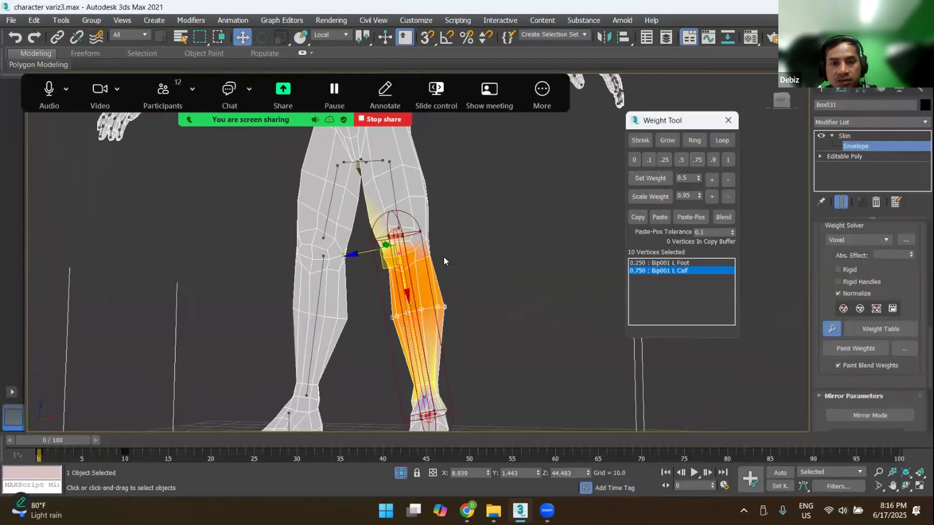
drag(388, 388, 464, 378)
click(692, 161)
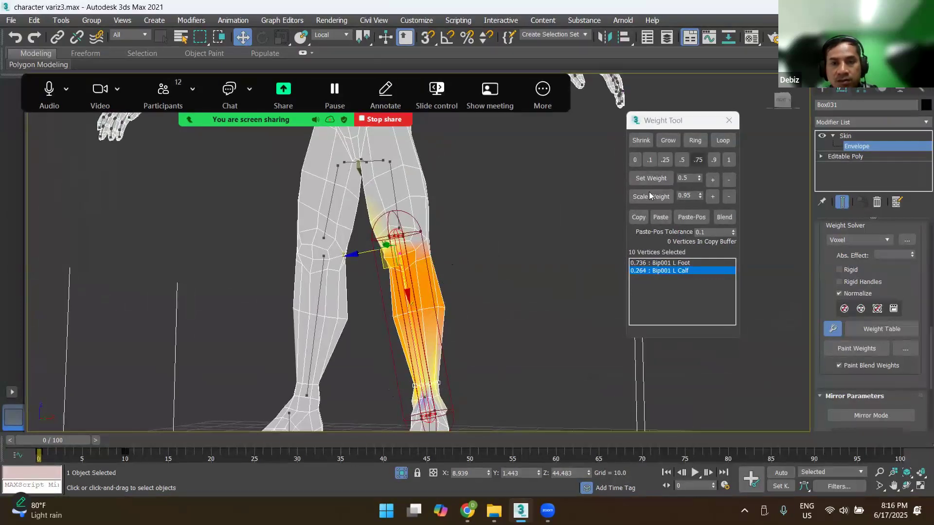
Step: Set the Bip001 L Calf weight to 0.1 for the vertices on the outer and inner sides of the left knee
alt+middle_drag(473, 313, 429, 234)
scroll(432, 234, up, 5)
drag(455, 219, 397, 249)
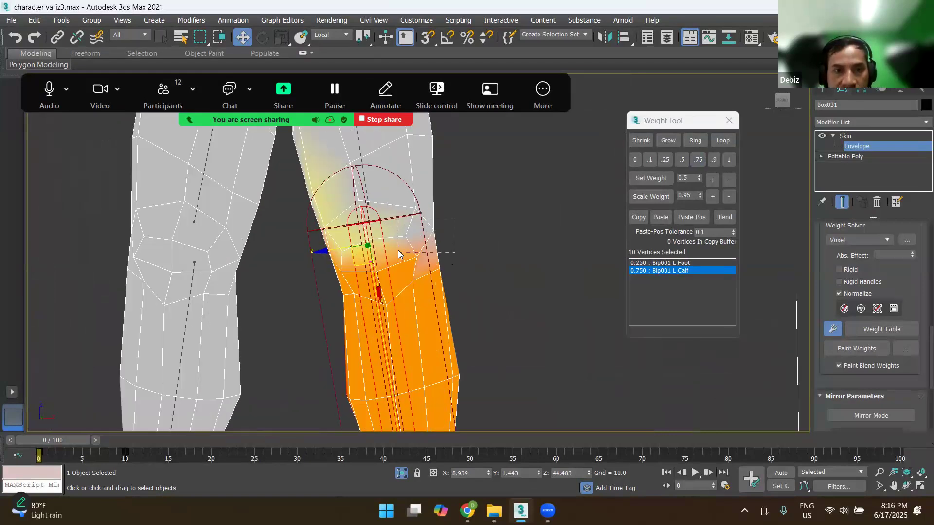
click(651, 159)
alt+middle_drag(369, 297, 294, 241)
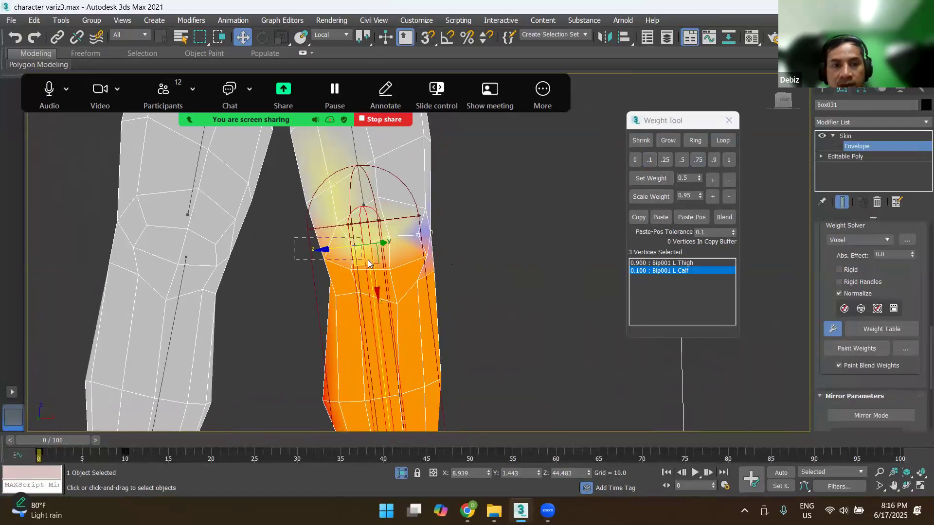
click(635, 160)
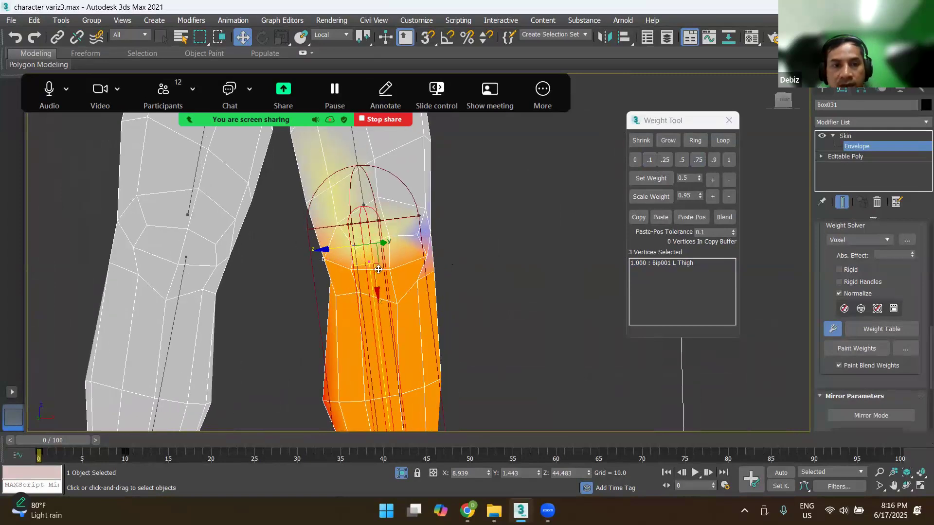
click(650, 160)
Step: Select the lower left thigh vertices above the knee and set their Bip001 L Calf weight to 0
alt+middle_drag(413, 260, 441, 253)
scroll(441, 253, down, 5)
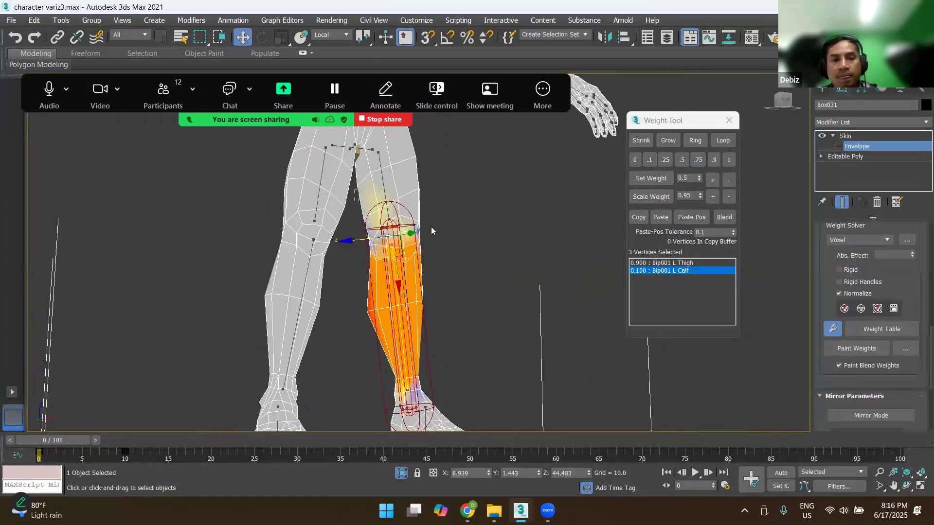
drag(422, 221, 423, 222)
click(638, 158)
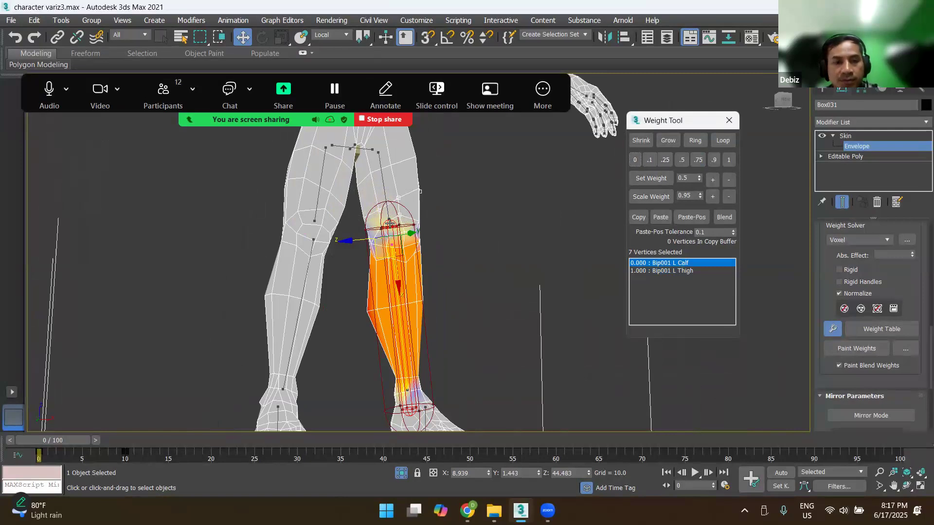
Step: Select the vertices on the inner side just above the left knee and set their Bip001 L Calf weight to 0
key(F3)
scroll(339, 201, up, 5)
drag(292, 188, 390, 237)
click(634, 160)
key(F3)
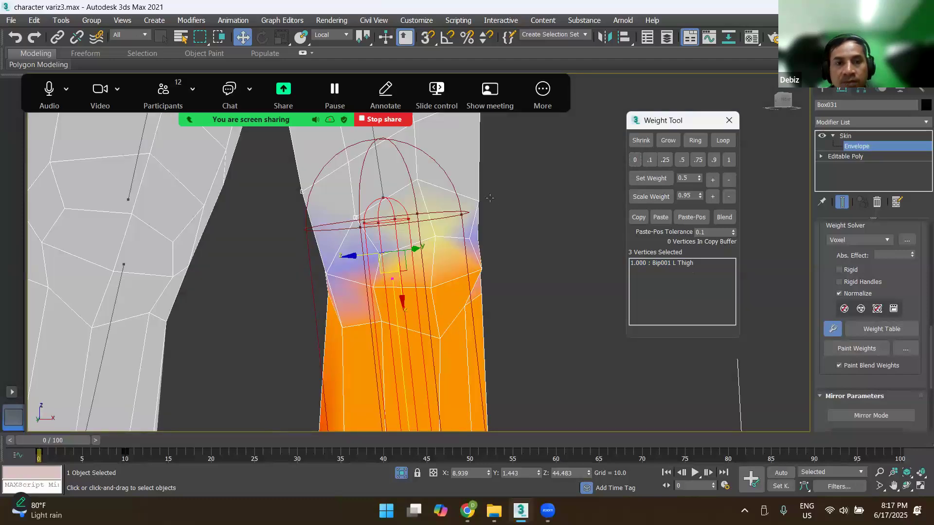
Step: Leave the Skin envelope editing, deselect the mesh and select the Bip001 L Thigh bone
scroll(460, 206, down, 5)
scroll(460, 207, up, 3)
mouse_move(460, 208)
middle_down()
mouse_move(390, 321)
mouse_move(388, 353)
middle_up()
click(851, 147)
click(515, 259)
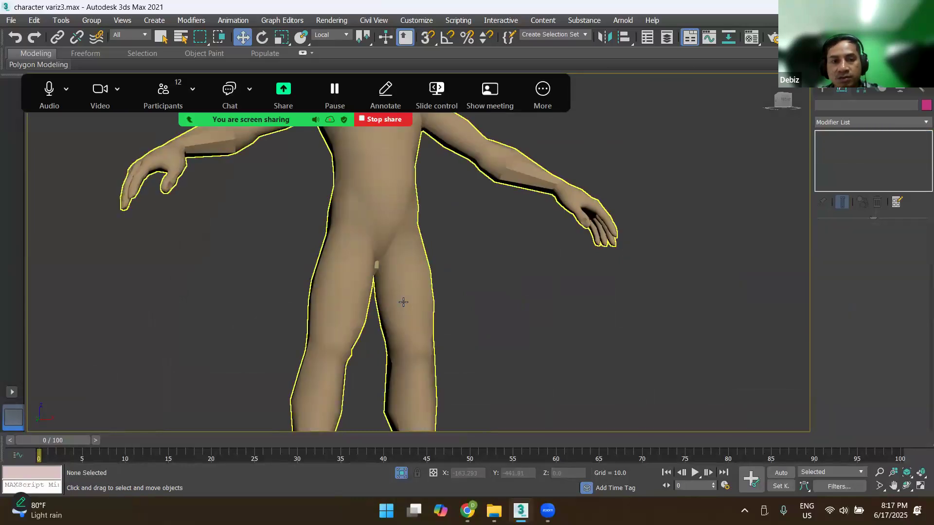
key(F3)
scroll(423, 299, up, 2)
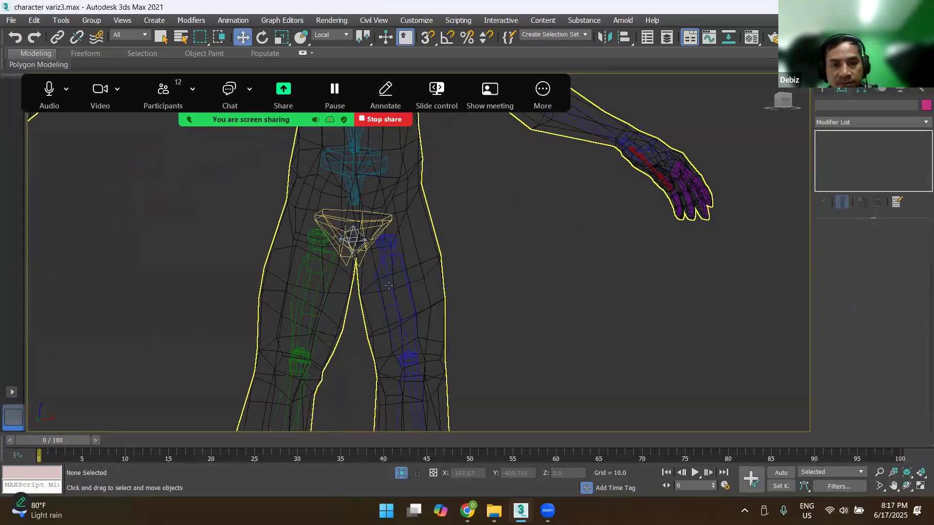
click(418, 290)
key(F3)
scroll(418, 290, down, 3)
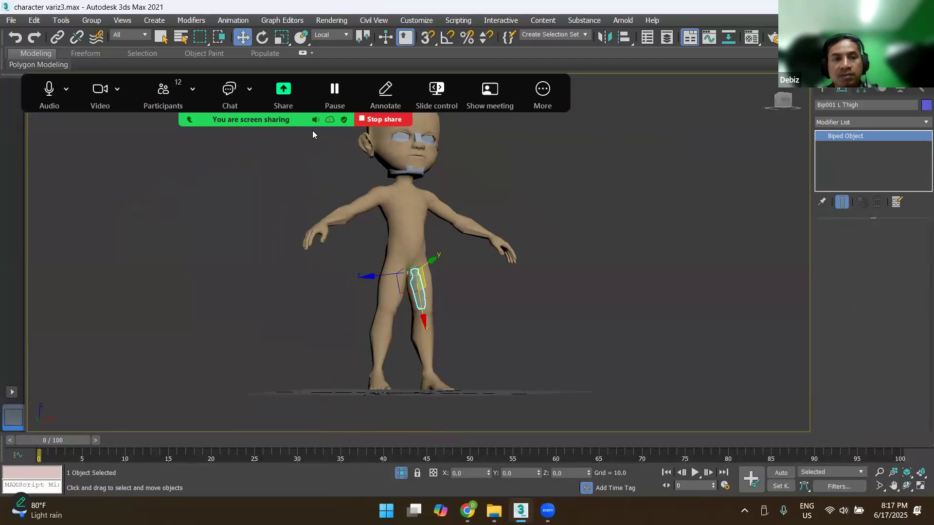
Step: Rotate the Bip001 L Thigh bone to test the leg's skin deformation, and undo the rotation
key(e)
drag(435, 256, 447, 316)
key(ctrl+z)
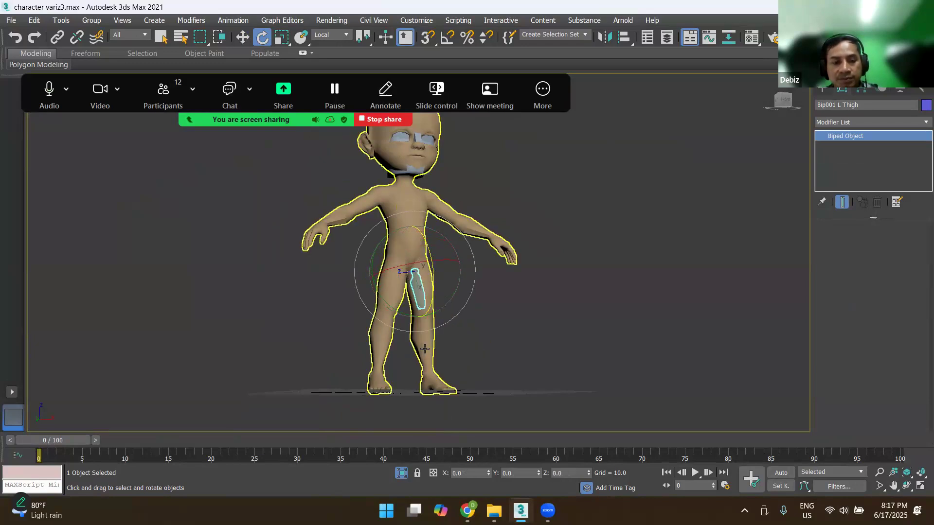
Step: Test the knee deformation by rotating and then moving the Bip001 L Calf bone, undoing each change
key(F3)
scroll(425, 349, up, 5)
click(428, 342)
key(F3)
drag(440, 239, 439, 236)
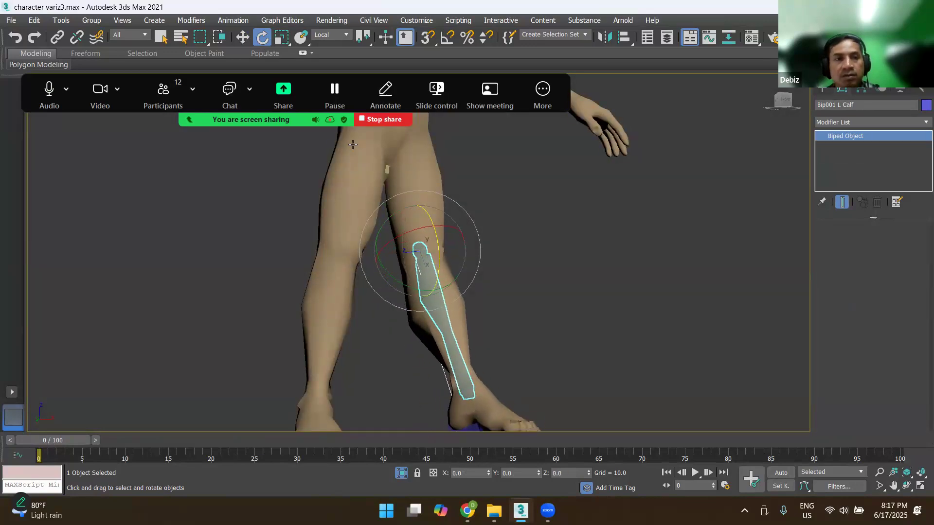
click(242, 37)
key(ctrl+z)
drag(426, 267, 453, 244)
key(ctrl+z)
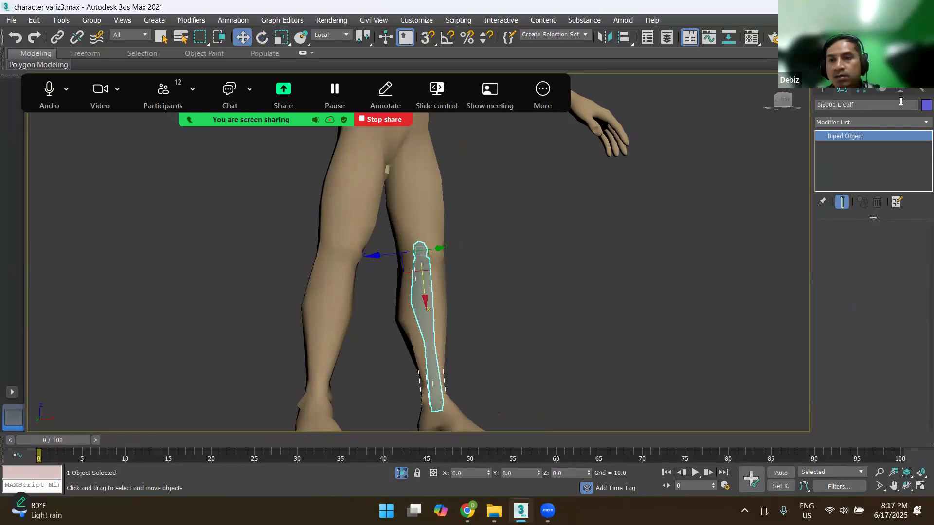
Step: Select the character mesh Box031 and add a TurboSmooth modifier on top of Skin
click(438, 184)
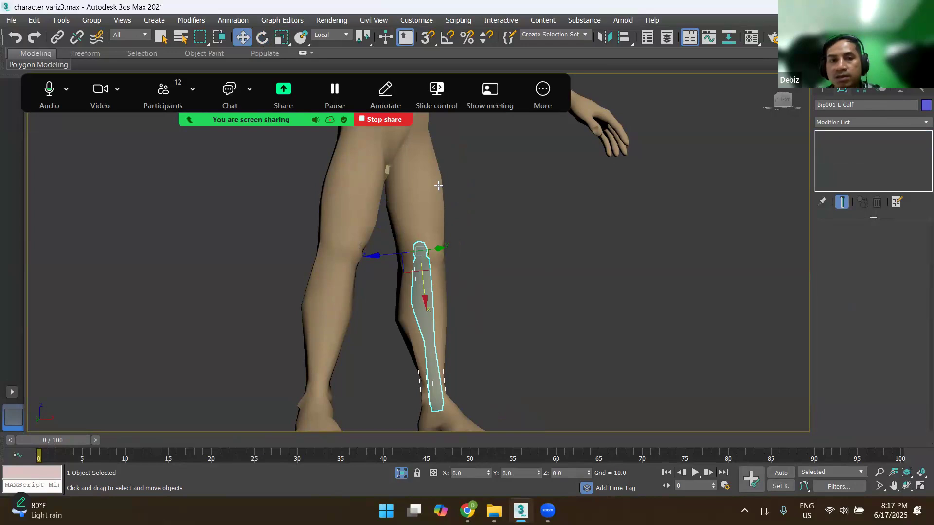
click(919, 126)
scroll(864, 345, down, 10)
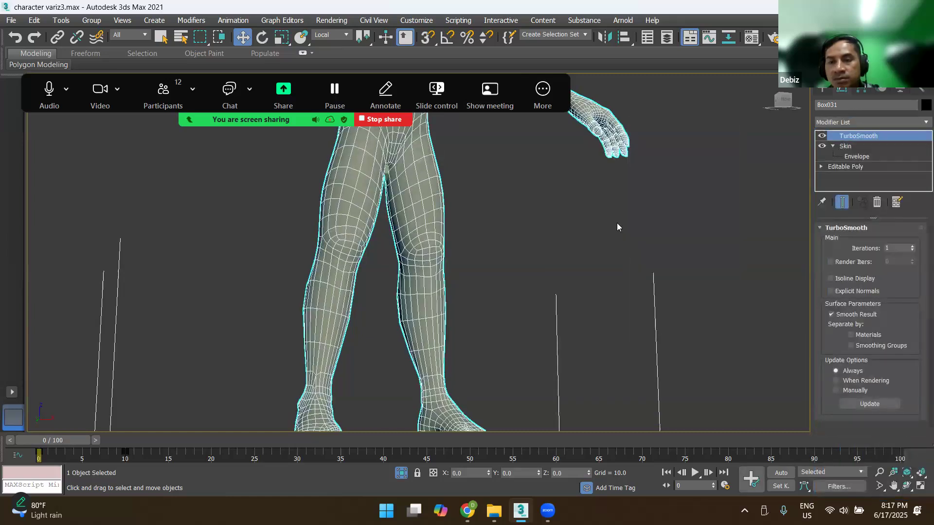
Step: Select the Bip001 L Calf bone and move it upward to lift the left leg and bend the knee
click(472, 298)
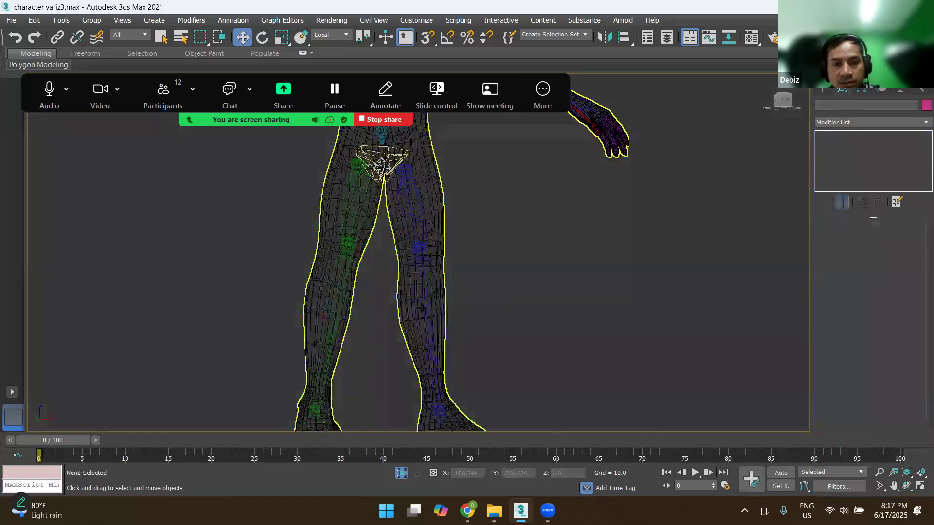
scroll(422, 315, up, 5)
click(476, 298)
key(F3)
scroll(474, 301, down, 5)
alt+middle_drag(445, 290, 509, 340)
scroll(505, 305, down, 4)
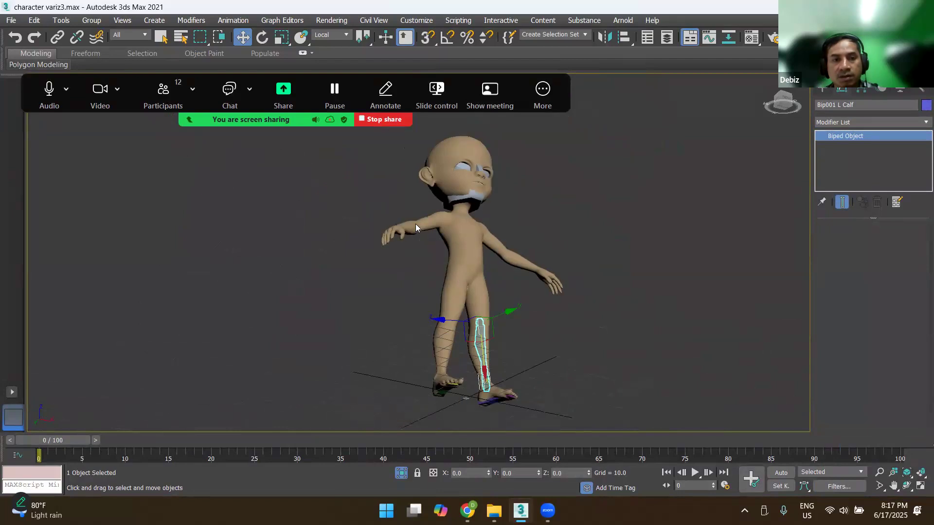
scroll(452, 259, up, 5)
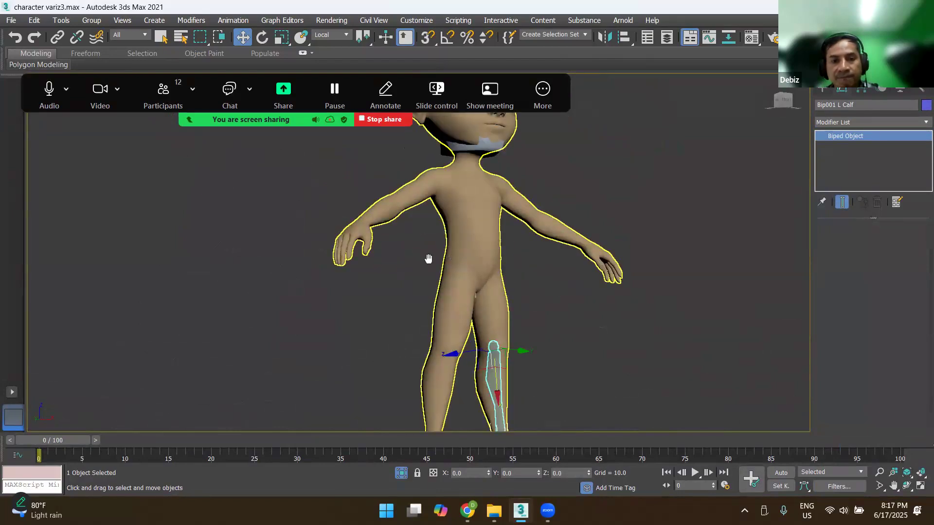
scroll(311, 158, down, 3)
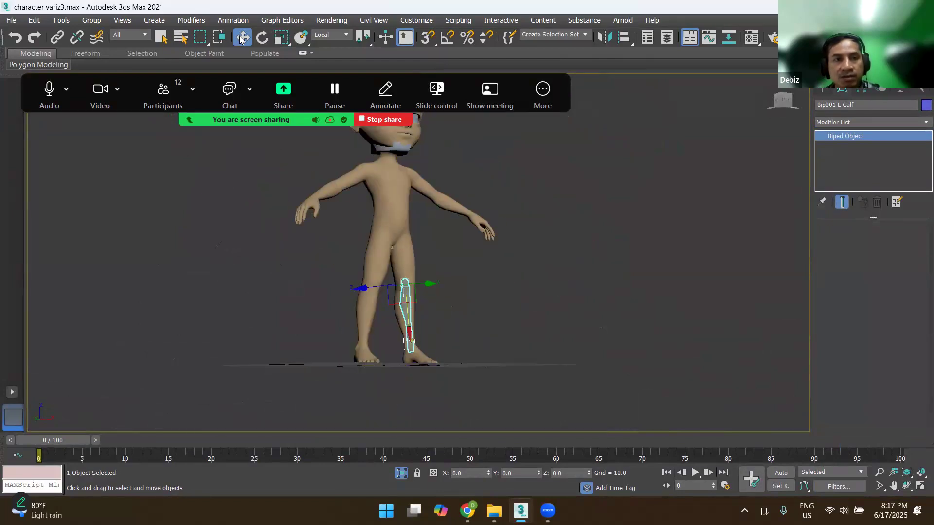
drag(409, 329, 413, 285)
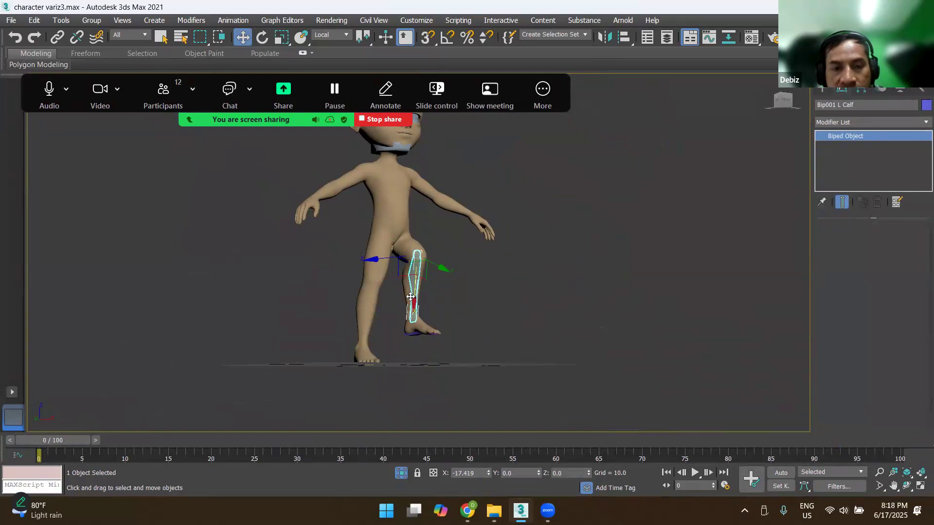
Step: Examine the smoothed mesh's deformation around the bent left knee, including behind it, and at the hip from several angles
scroll(453, 283, up, 3)
alt+middle_drag(452, 283, 605, 316)
scroll(401, 301, down, 4)
scroll(403, 297, up, 2)
scroll(389, 321, down, 4)
scroll(398, 294, up, 4)
alt+middle_drag(441, 283, 363, 294)
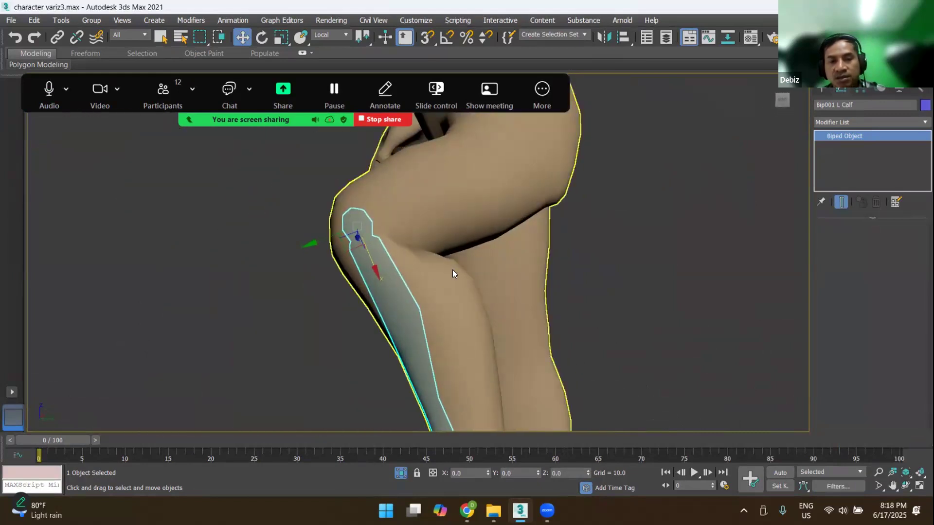
scroll(469, 279, down, 4)
alt+middle_drag(501, 287, 514, 301)
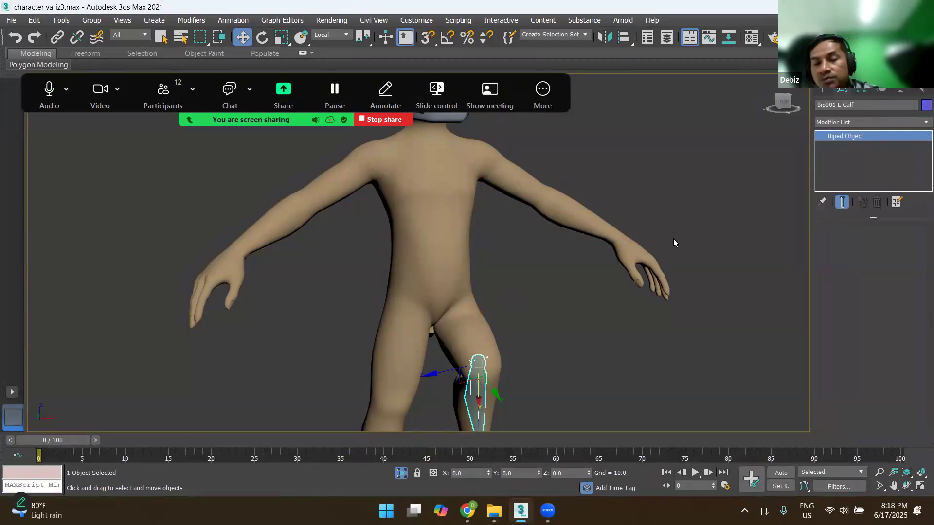
scroll(558, 328, down, 3)
scroll(557, 328, up, 1)
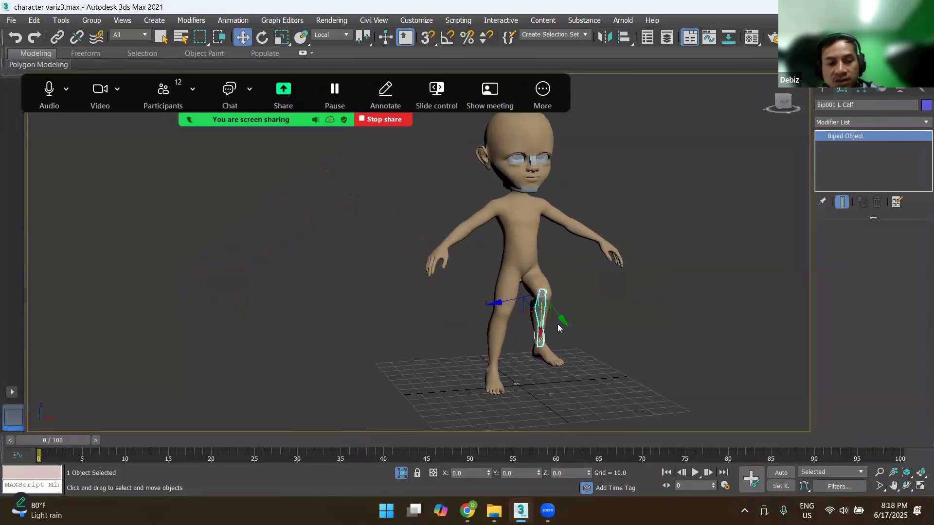
scroll(582, 254, up, 5)
alt+middle_drag(532, 310, 479, 299)
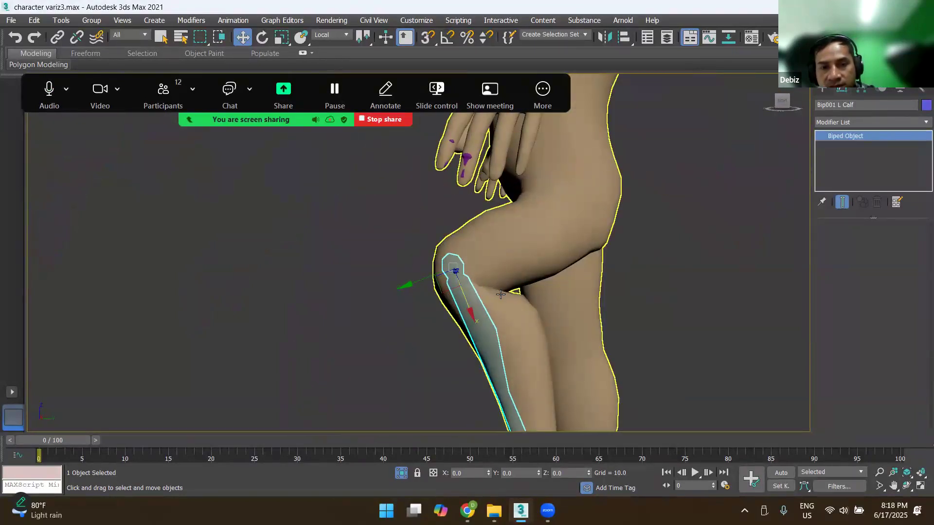
scroll(501, 294, up, 3)
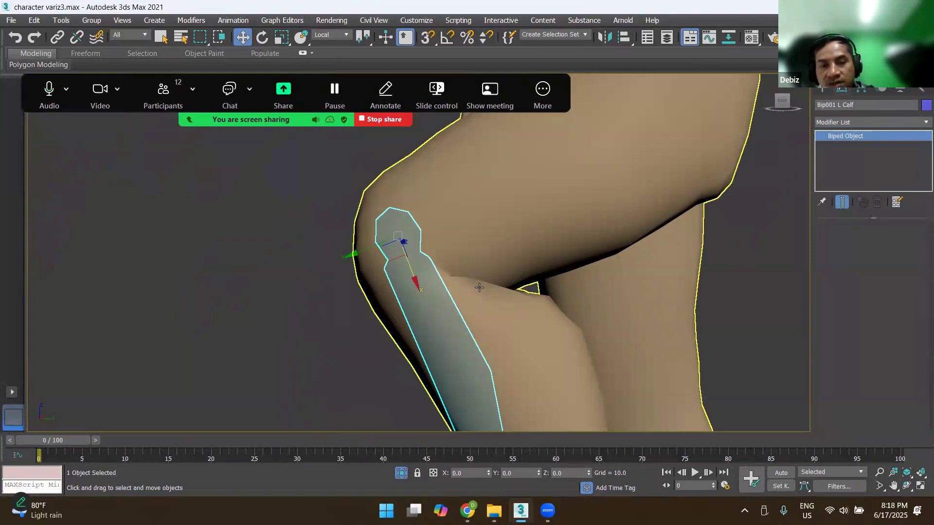
scroll(494, 303, down, 3)
drag(458, 297, 479, 310)
alt+middle_drag(479, 310, 433, 276)
scroll(432, 275, up, 5)
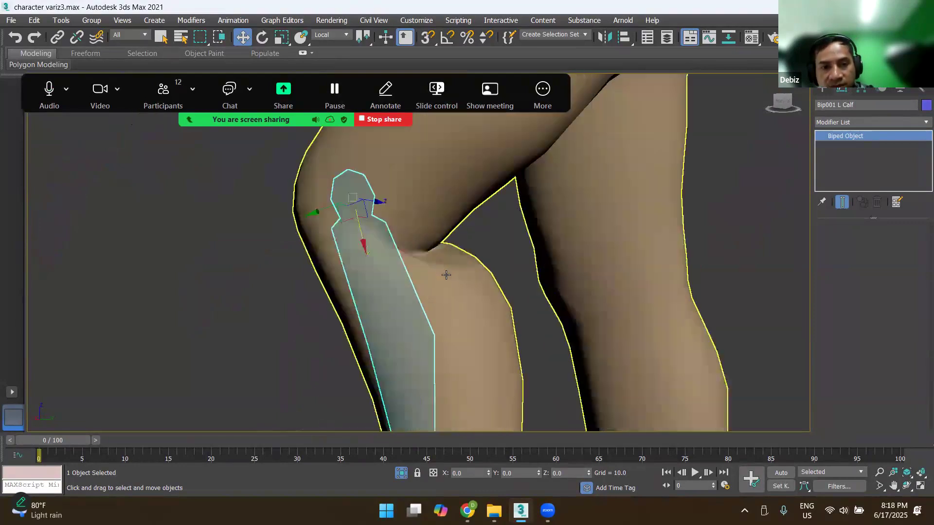
scroll(436, 290, down, 2)
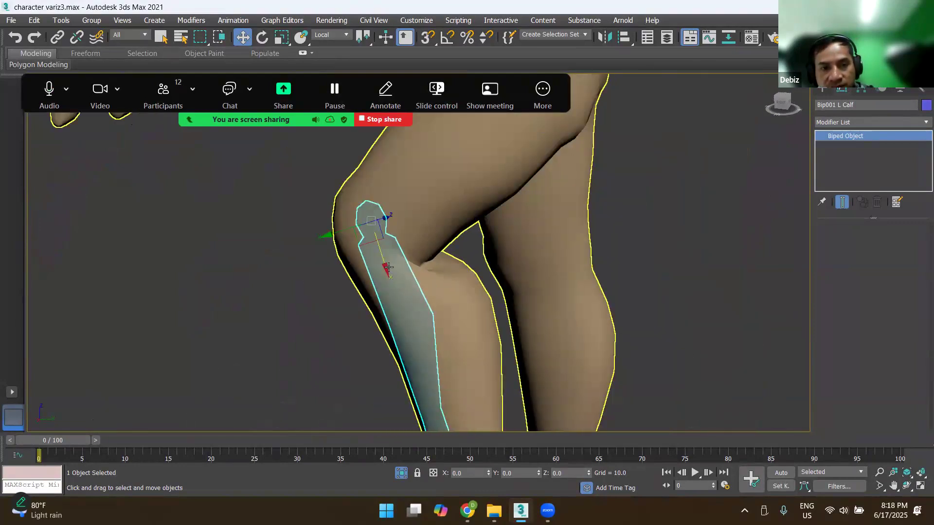
Step: Lower the Bip001 L Calf bone to partly straighten the knee, and raise it slightly to a moderate bend
drag(385, 261, 404, 292)
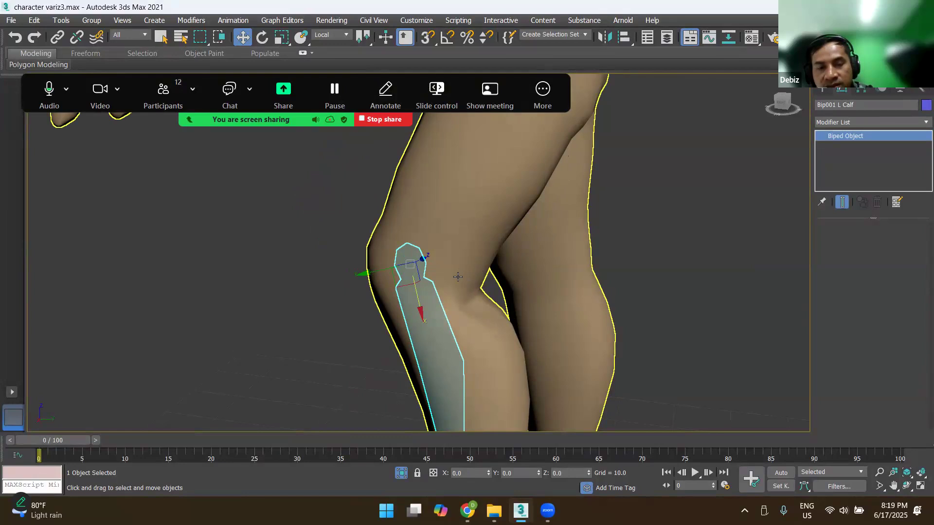
alt+middle_drag(481, 271, 469, 301)
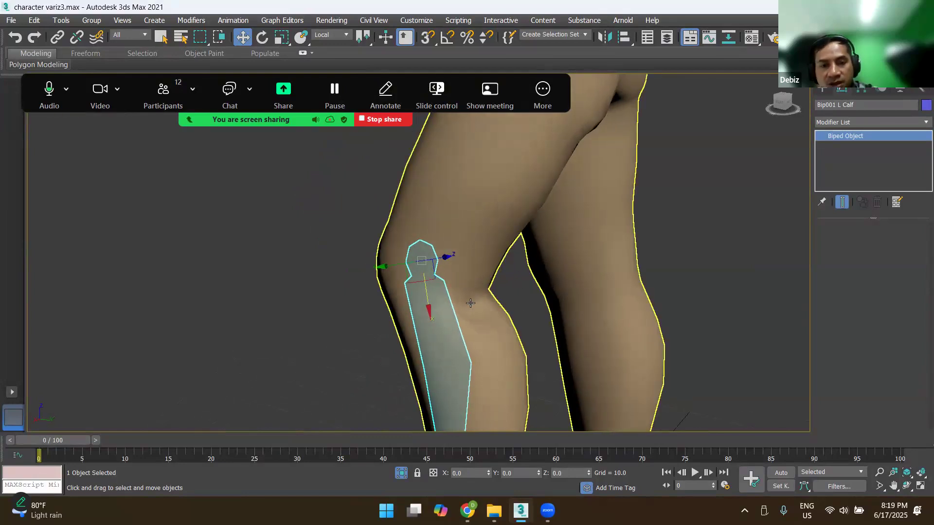
drag(423, 299, 430, 233)
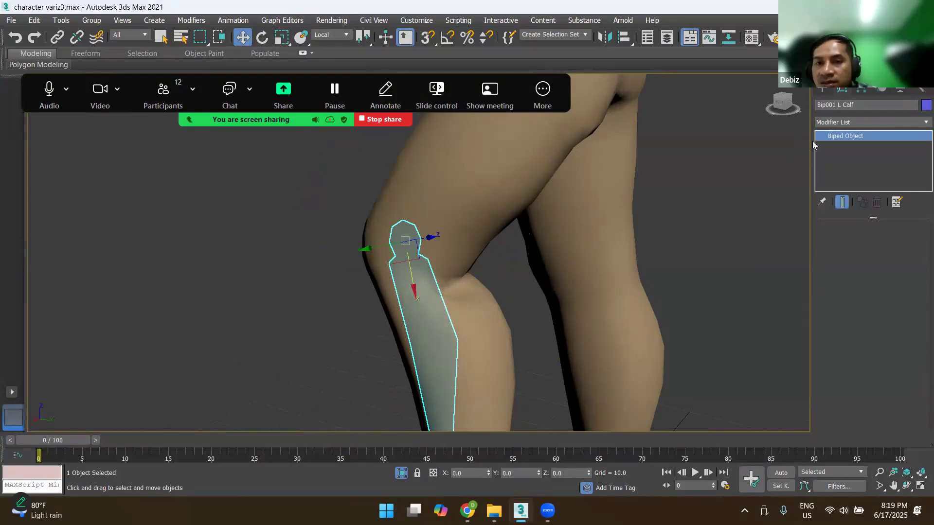
Step: Turn off TurboSmooth on the character mesh and activate the Bip001 L Thigh envelope in Skin
click(616, 153)
click(617, 153)
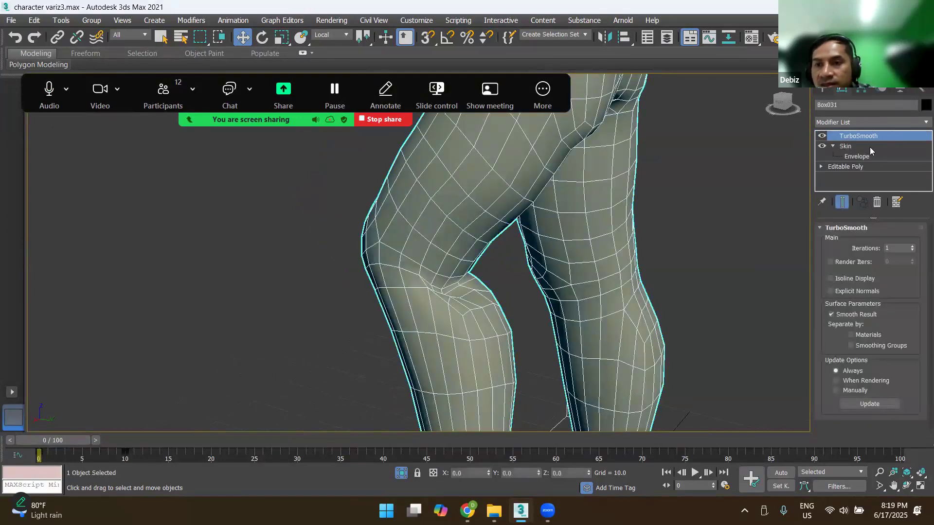
click(821, 137)
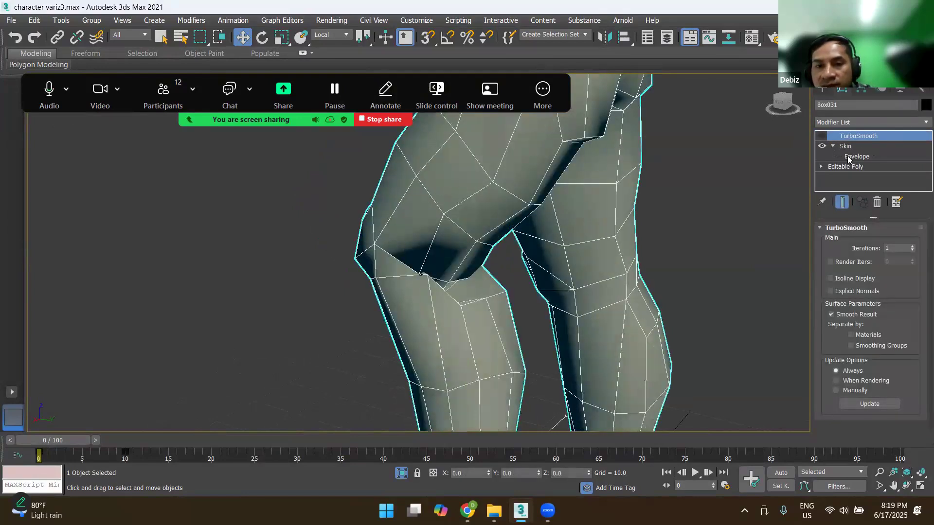
click(847, 156)
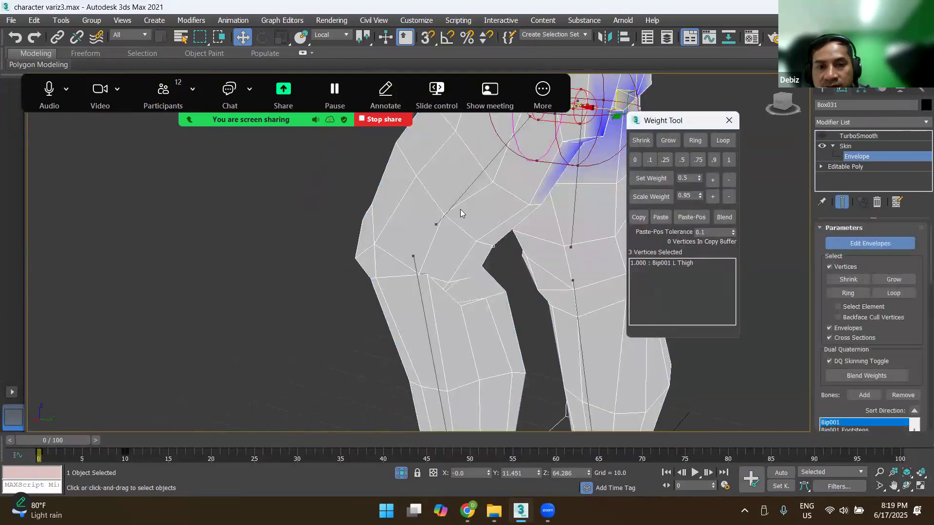
click(458, 209)
scroll(455, 285, up, 2)
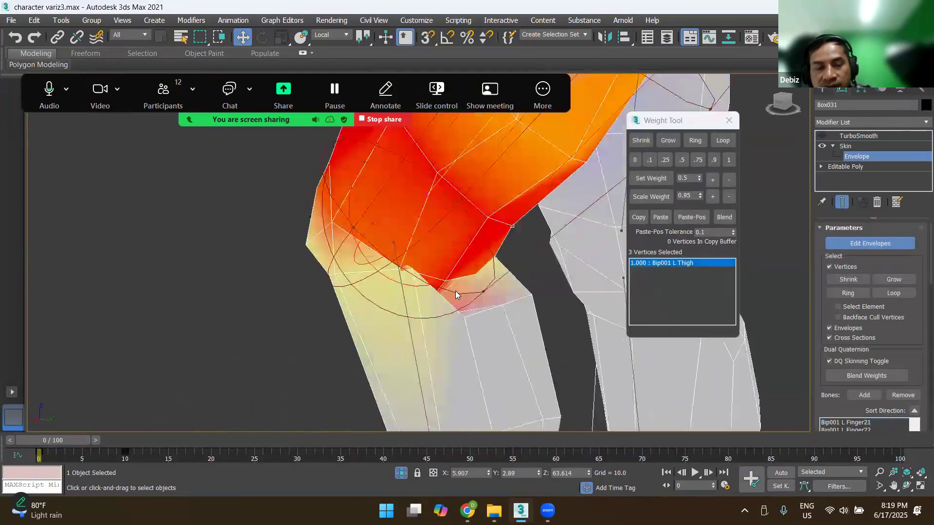
alt+middle_drag(457, 291, 373, 320)
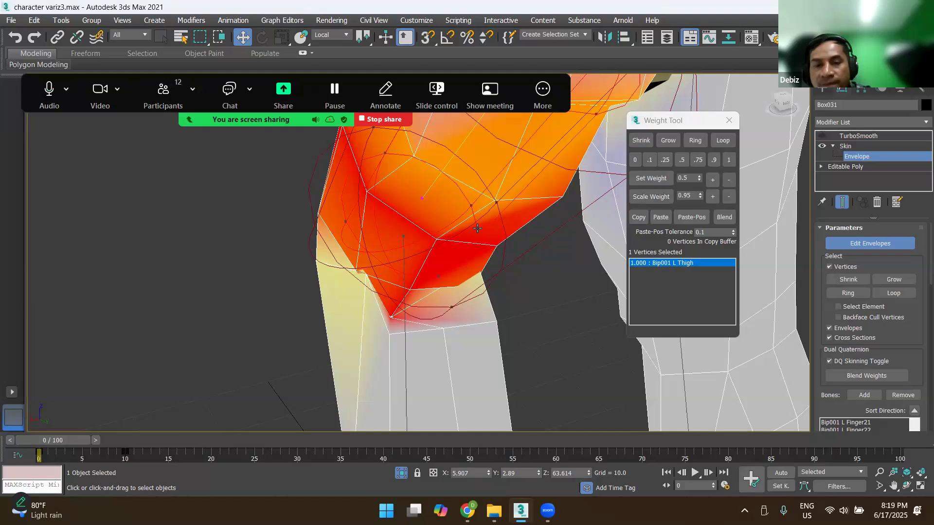
Step: Try to lower the Bip001 L Thigh weight of the stray vertex behind the bent left knee to 0.25, 0.1 and 0
click(844, 146)
click(855, 156)
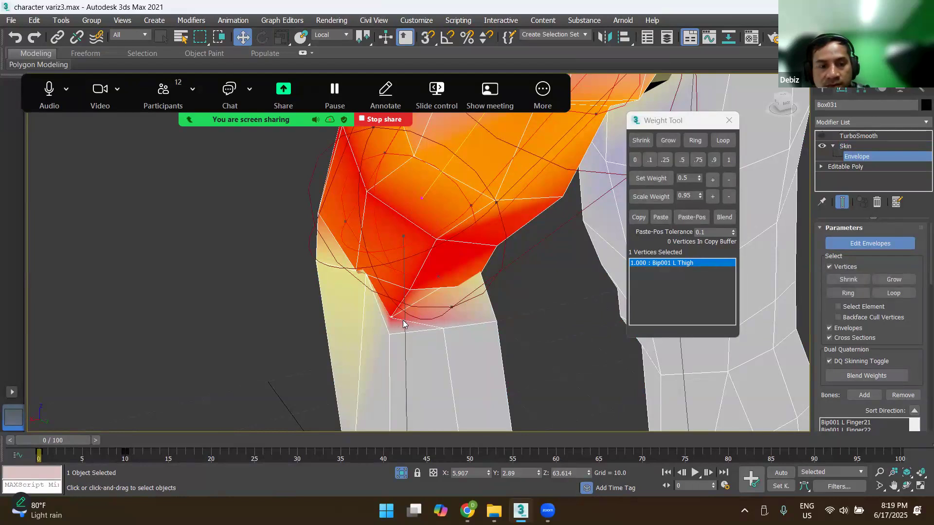
key(F3)
scroll(385, 318, up, 2)
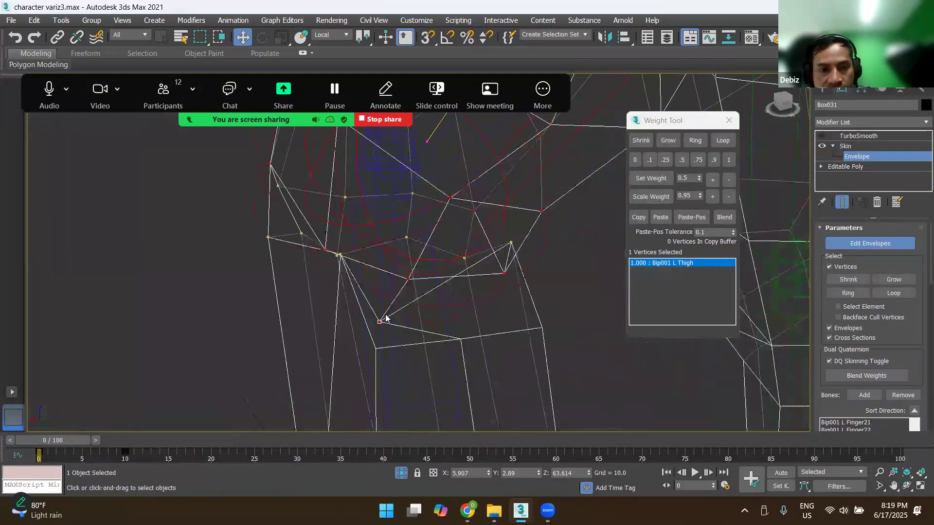
key(F3)
key(F3)
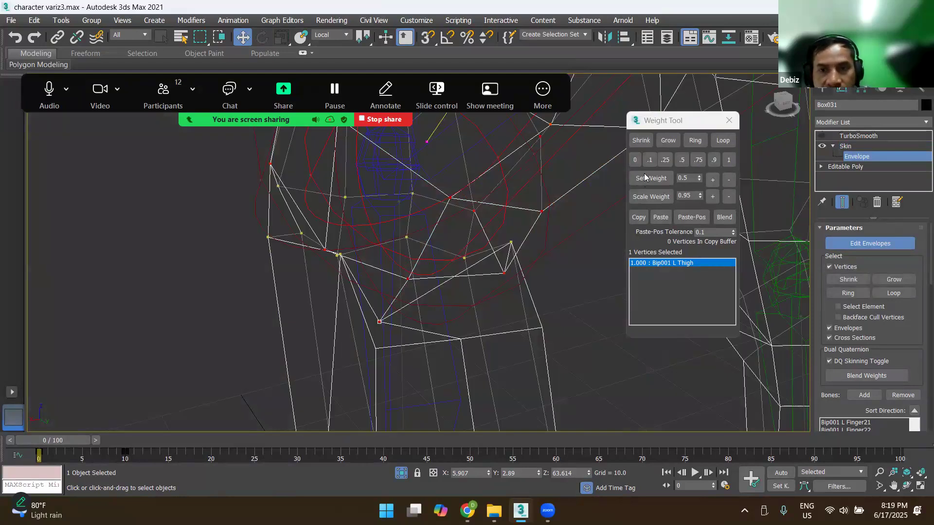
click(666, 163)
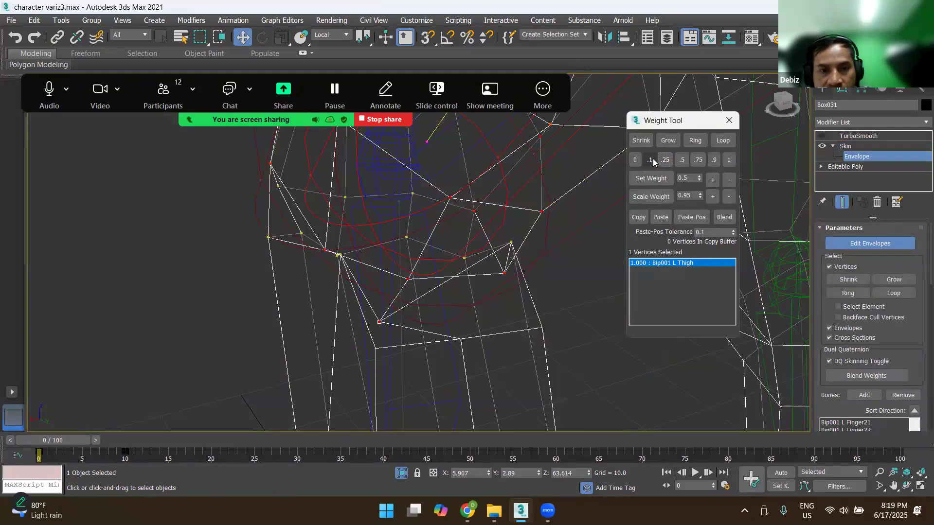
click(379, 320)
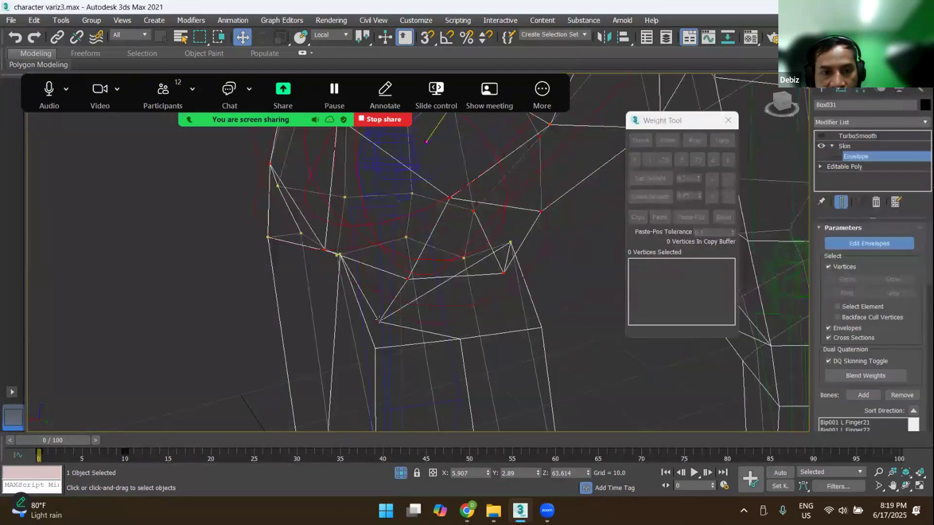
click(379, 320)
click(651, 157)
middle_drag(450, 330, 458, 292)
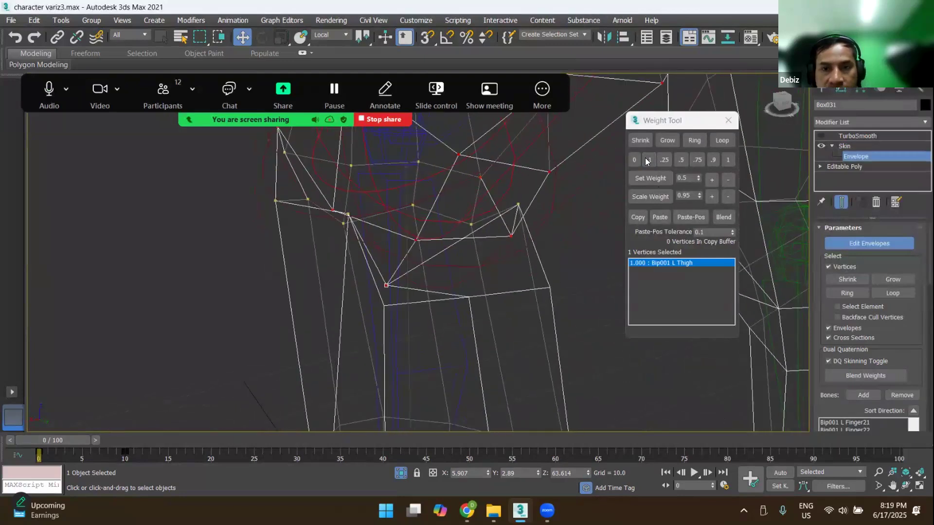
click(634, 160)
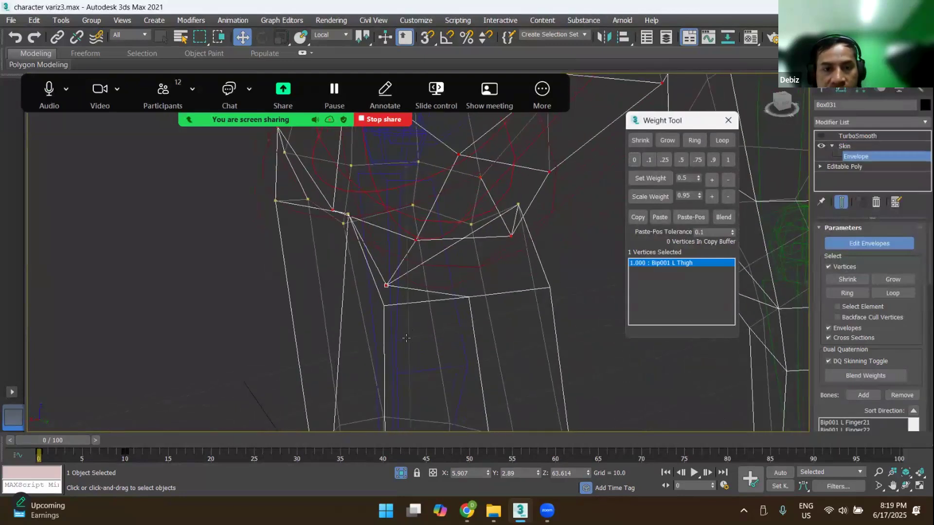
middle_drag(401, 360, 406, 269)
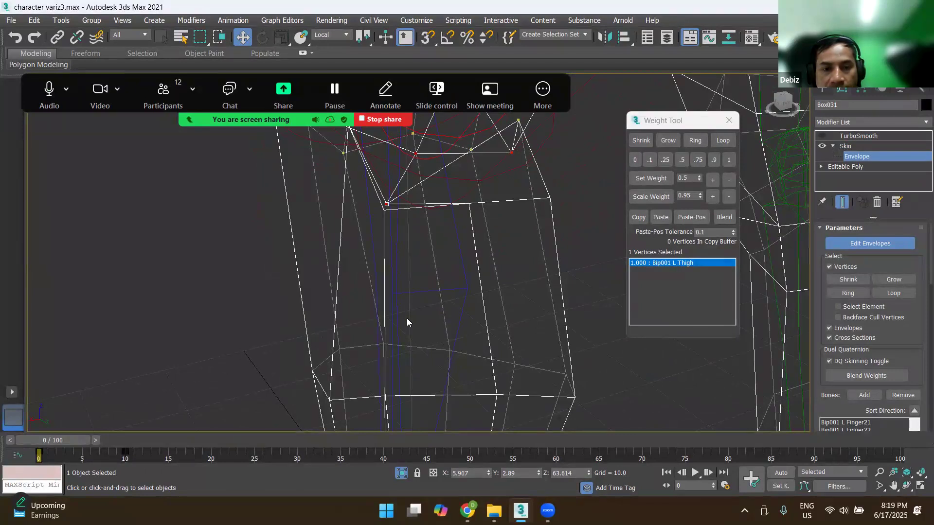
Step: Activate the Bip001 L Calf envelope and set the selected back-of-knee vertex's weight to 0.5
click(394, 217)
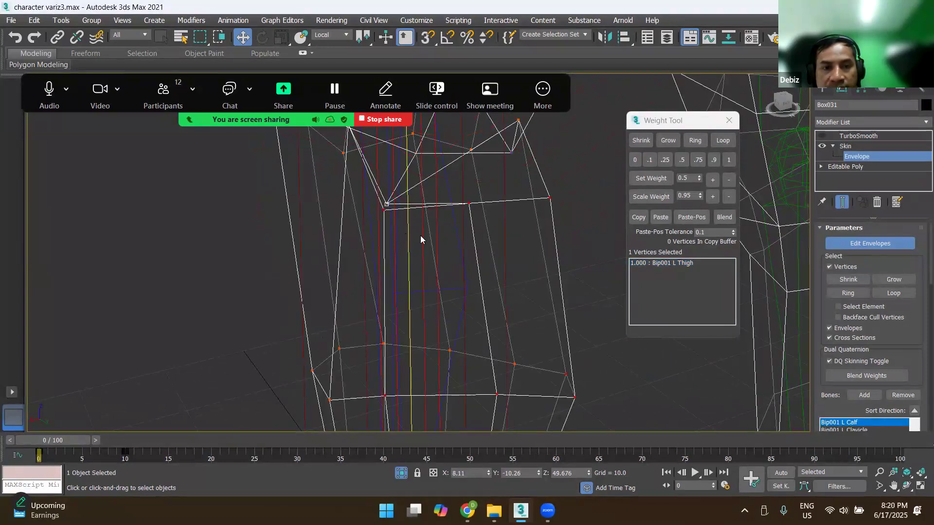
middle_drag(416, 311, 414, 350)
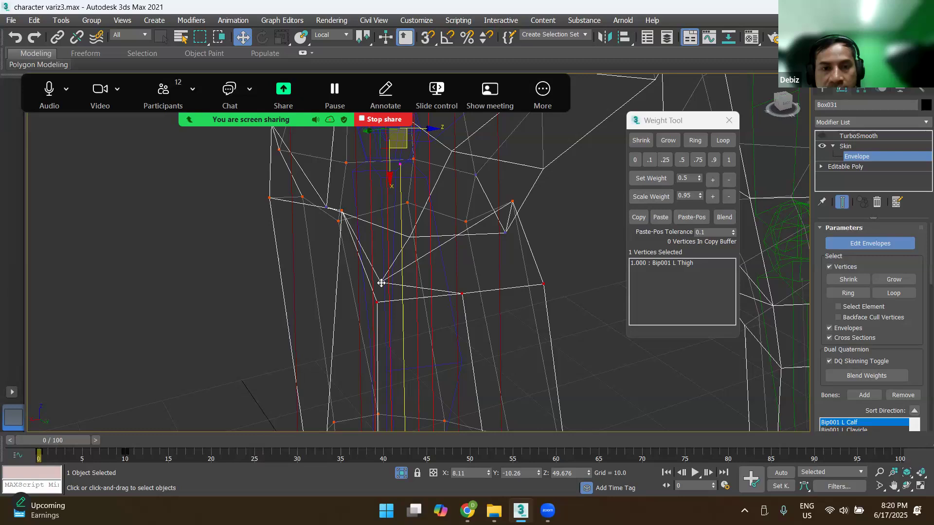
click(661, 162)
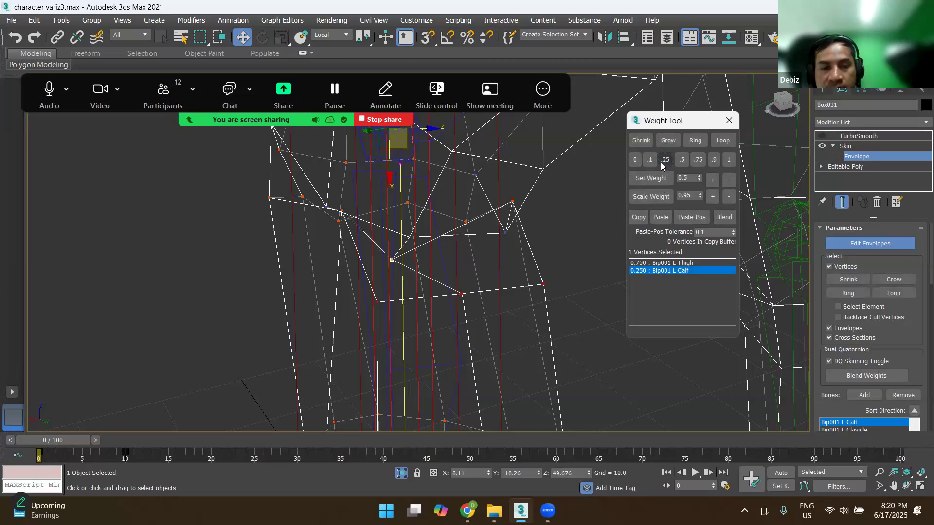
key(F3)
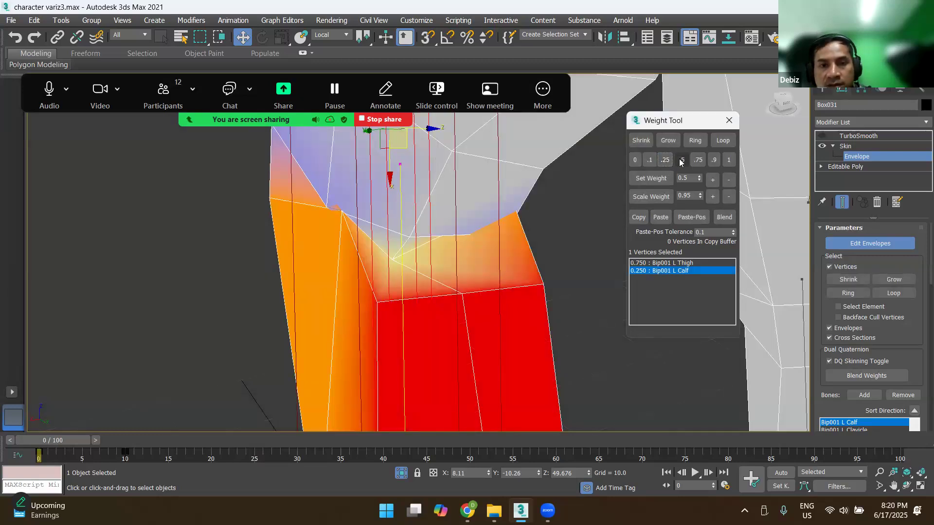
click(681, 160)
Step: Leave envelope editing and turn TurboSmooth back on for the character mesh
scroll(449, 236, down, 3)
alt+middle_drag(434, 272, 460, 256)
scroll(460, 256, down, 5)
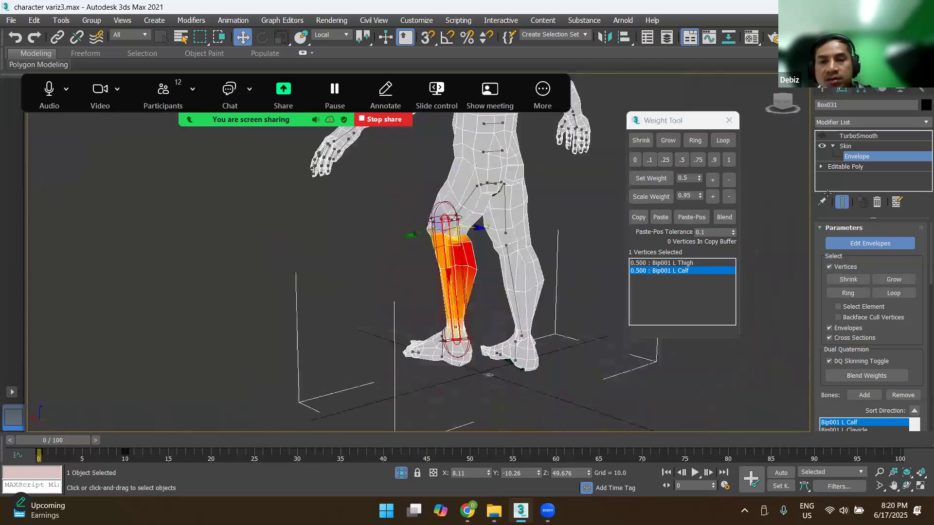
click(846, 146)
click(822, 136)
click(847, 136)
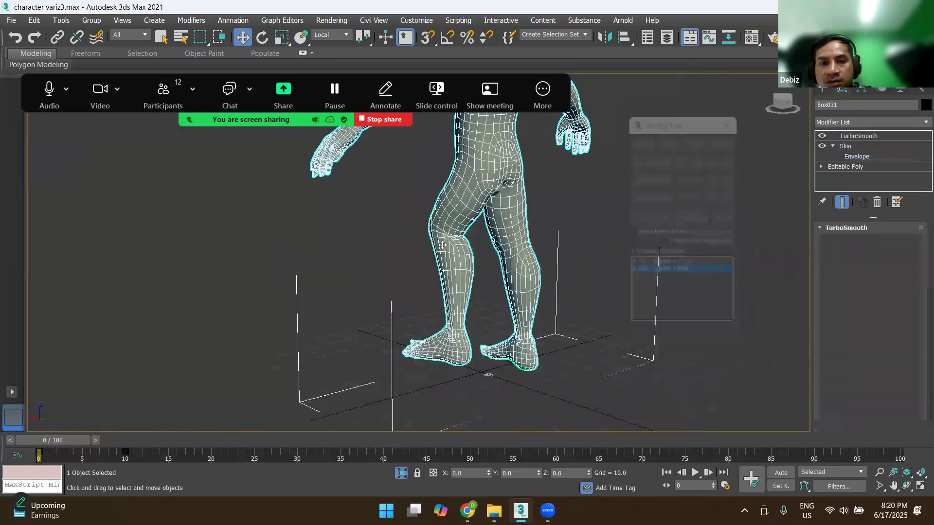
Step: Examine the smoothed deformation of the bent left knee and leg from behind and from both sides, near and far
scroll(447, 245, up, 5)
mouse_move(524, 257)
alt+middle_down()
mouse_move(475, 243)
mouse_move(479, 229)
alt+middle_up()
scroll(496, 244, down, 5)
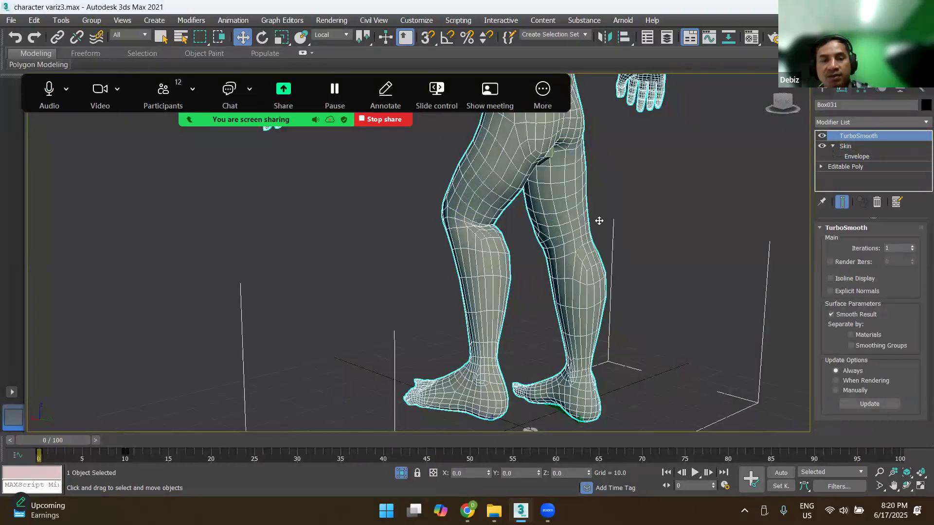
scroll(606, 234, down, 4)
scroll(605, 233, up, 2)
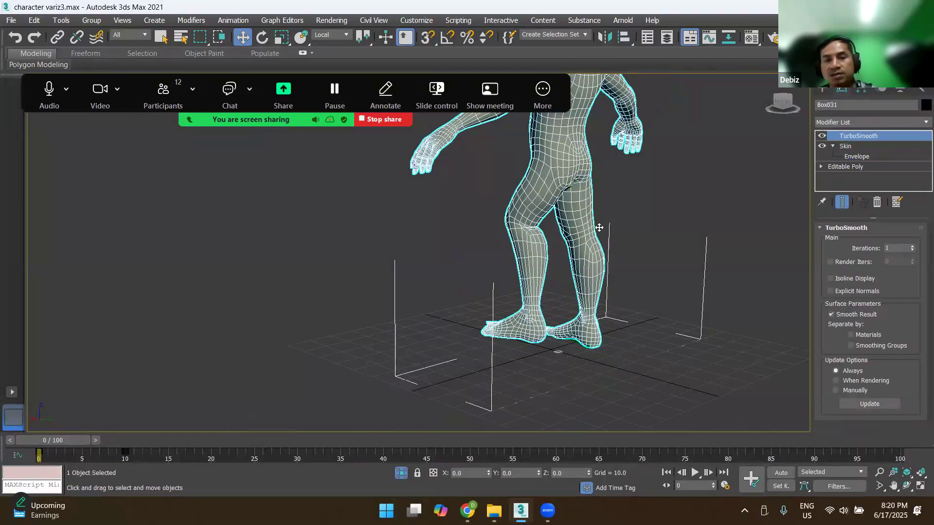
scroll(599, 227, down, 4)
alt+middle_drag(654, 234, 597, 240)
scroll(597, 240, up, 4)
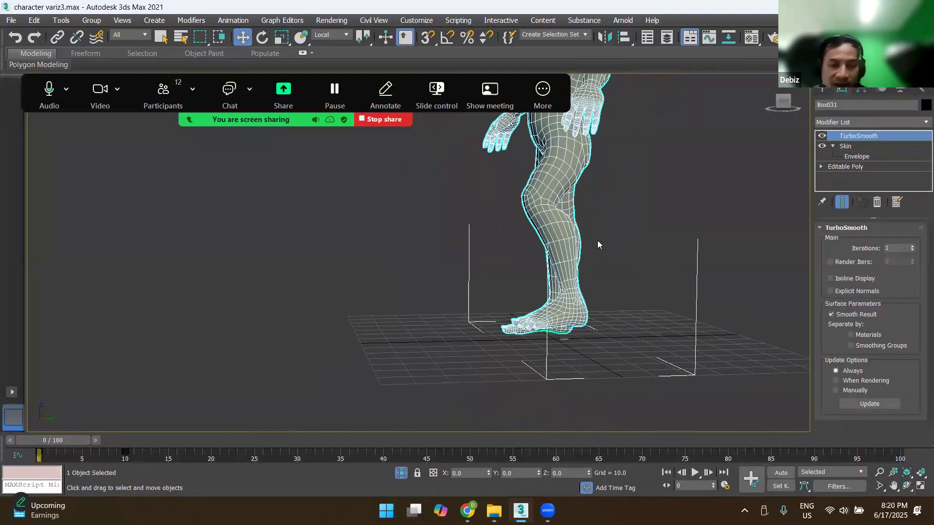
middle_drag(568, 248, 560, 285)
middle_drag(530, 235, 519, 266)
scroll(522, 266, up, 3)
mouse_move(552, 298)
alt+middle_down()
mouse_move(661, 283)
mouse_move(566, 274)
mouse_move(629, 252)
mouse_move(500, 262)
alt+middle_up()
scroll(660, 266, down, 4)
scroll(632, 255, up, 4)
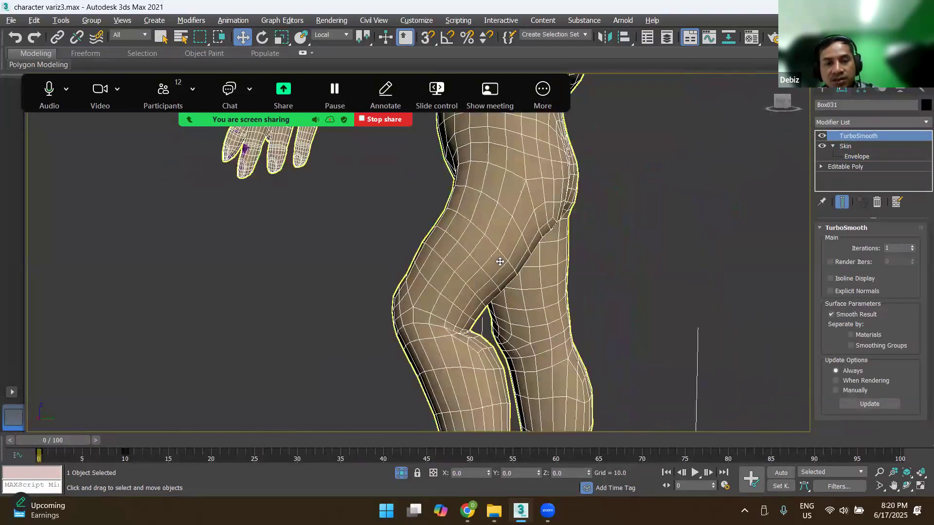
scroll(509, 318, down, 3)
scroll(461, 289, down, 2)
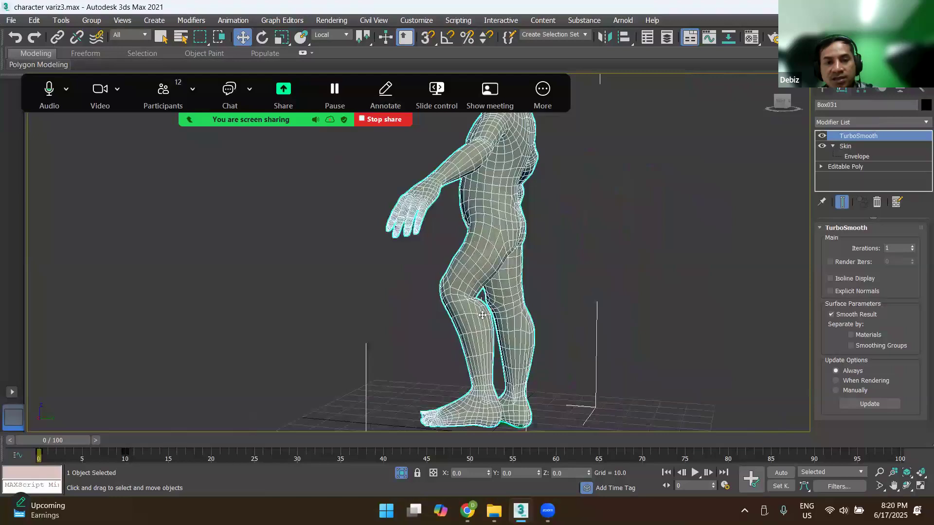
click(567, 274)
click(471, 303)
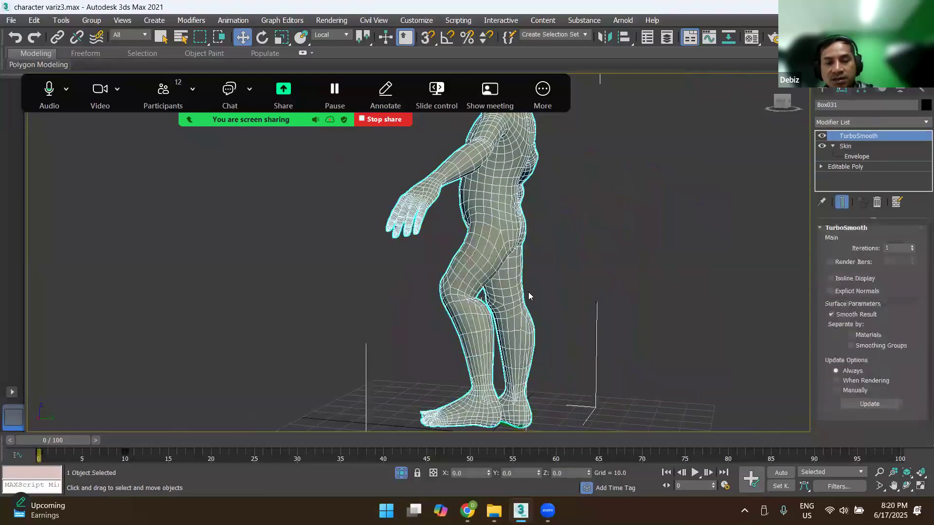
scroll(466, 298, up, 3)
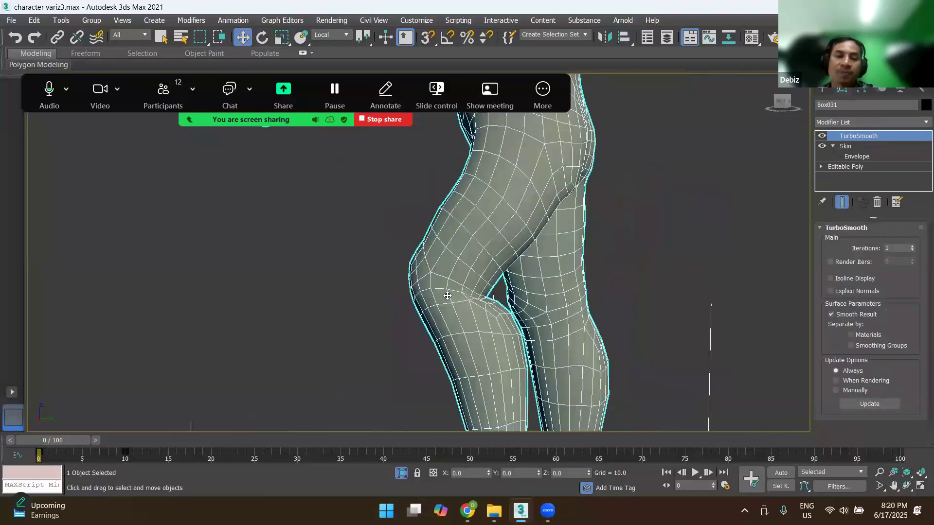
scroll(453, 294, down, 1)
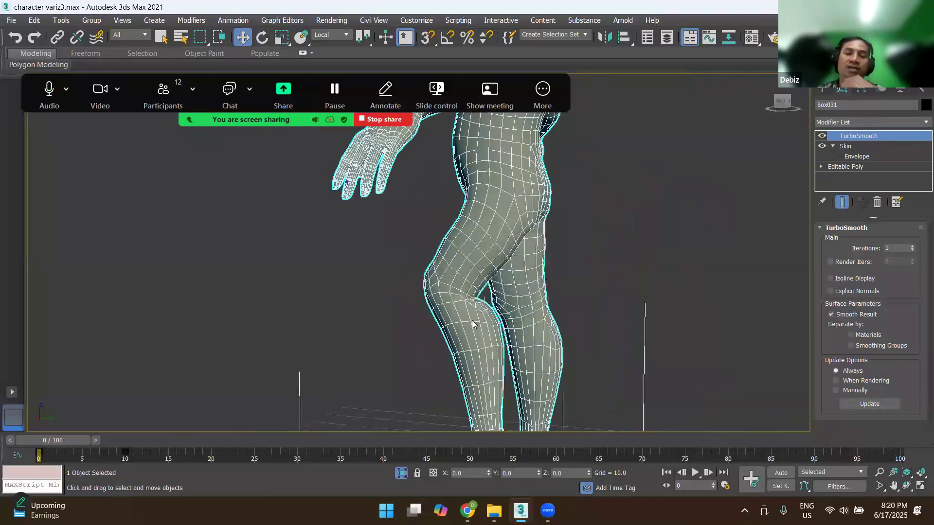
Step: Inspect the Bip001 L Calf and left forearm envelopes and their weight colours on the smoothed mesh, and leave envelope editing
click(856, 156)
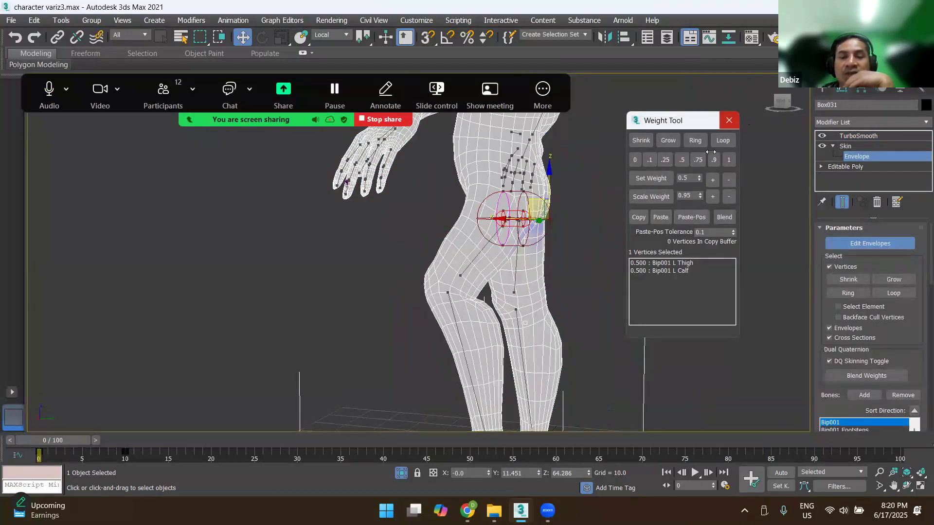
click(466, 305)
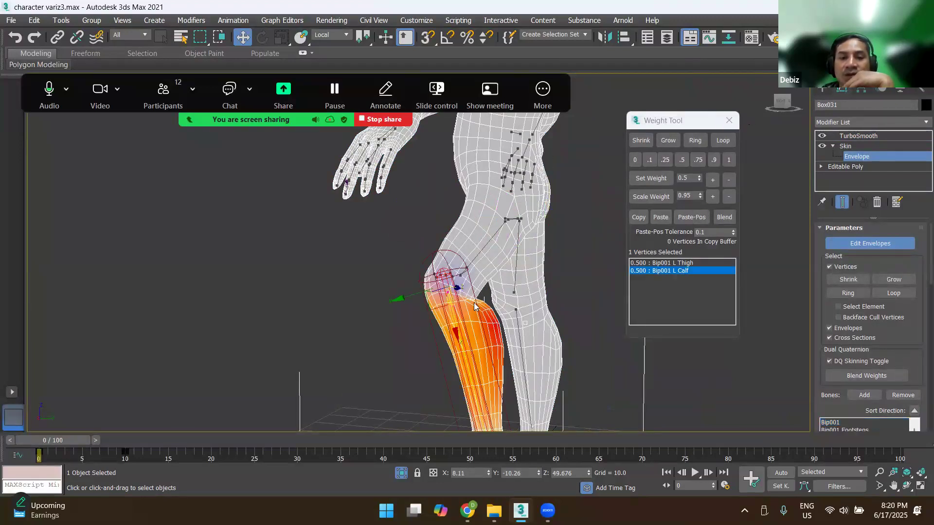
scroll(473, 298, down, 4)
alt+middle_drag(473, 299, 595, 355)
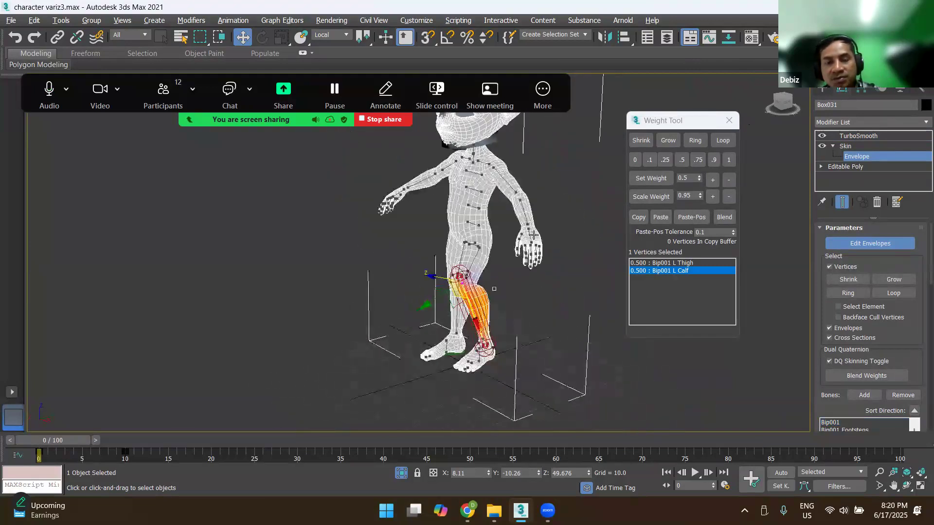
scroll(523, 200, up, 4)
click(520, 201)
scroll(491, 252, up, 3)
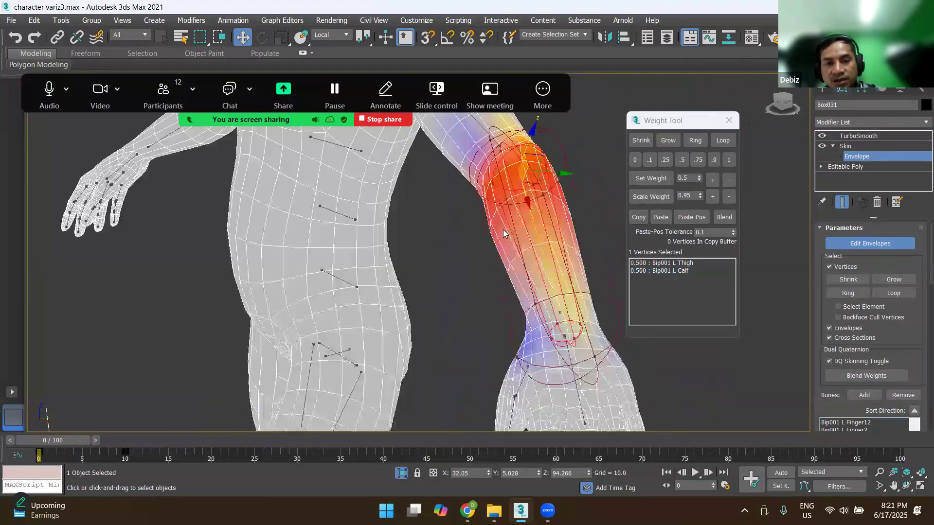
scroll(540, 260, down, 2)
scroll(534, 258, down, 3)
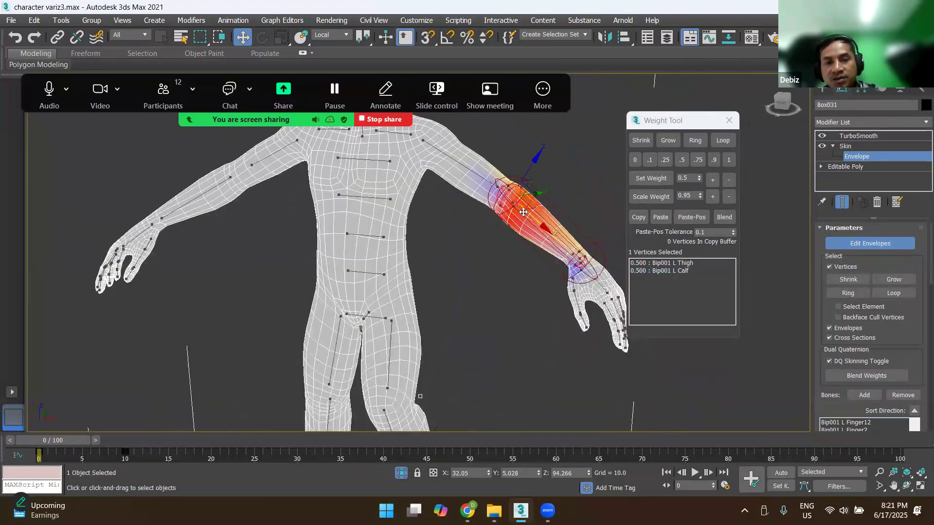
click(866, 158)
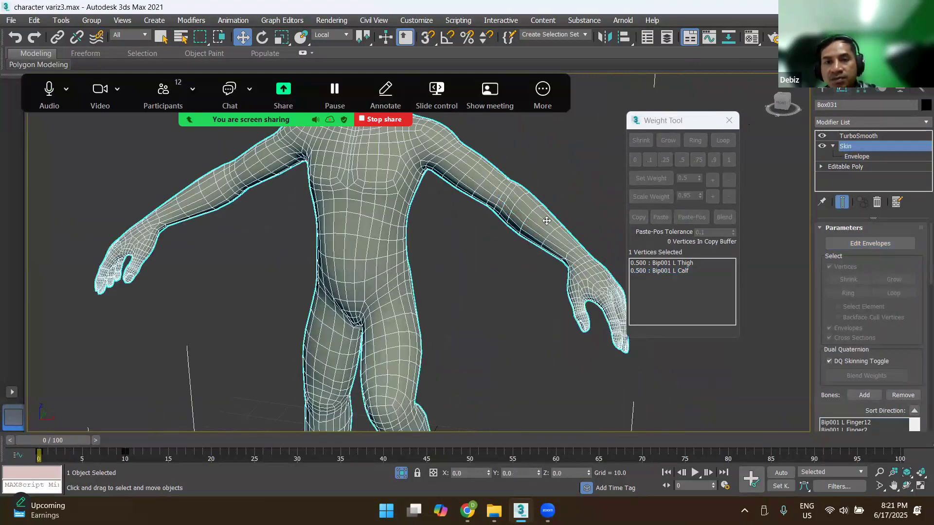
Step: Select the Bip001 L Forearm bone and rotate it to bend the left elbow sharply, with the mesh shaded
key(F3)
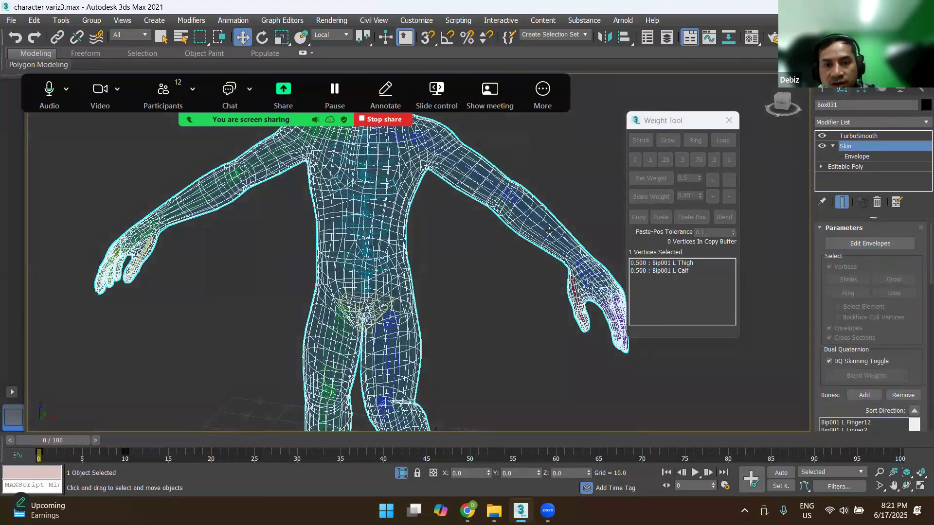
click(548, 231)
click(549, 229)
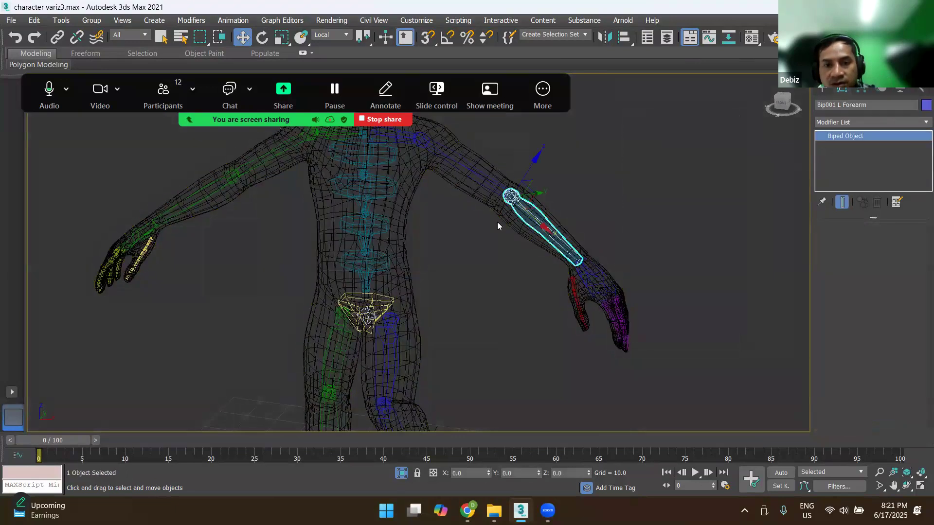
key(F3)
click(262, 37)
drag(512, 224, 460, 221)
Step: Examine the mesh deformation on the outside and inside of the bent left elbow from several angles
scroll(519, 210, up, 5)
alt+middle_drag(519, 210, 373, 250)
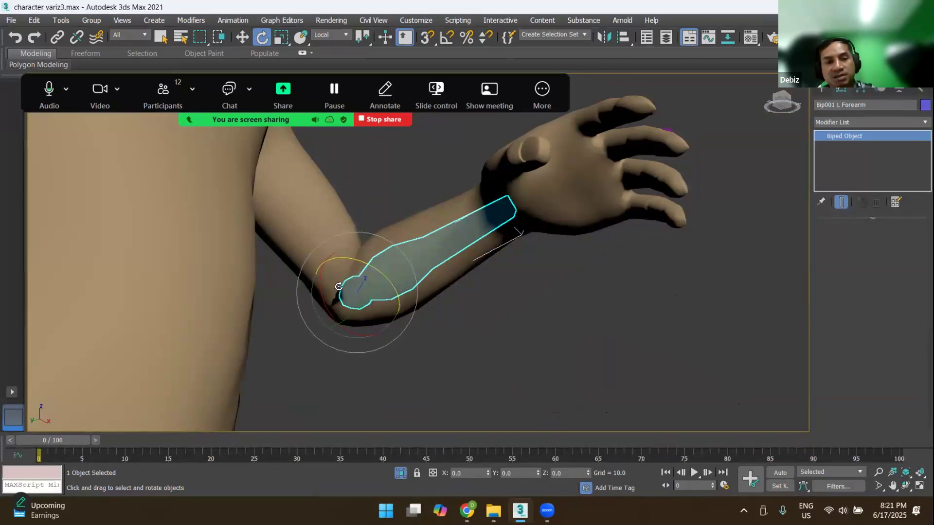
scroll(346, 296, up, 3)
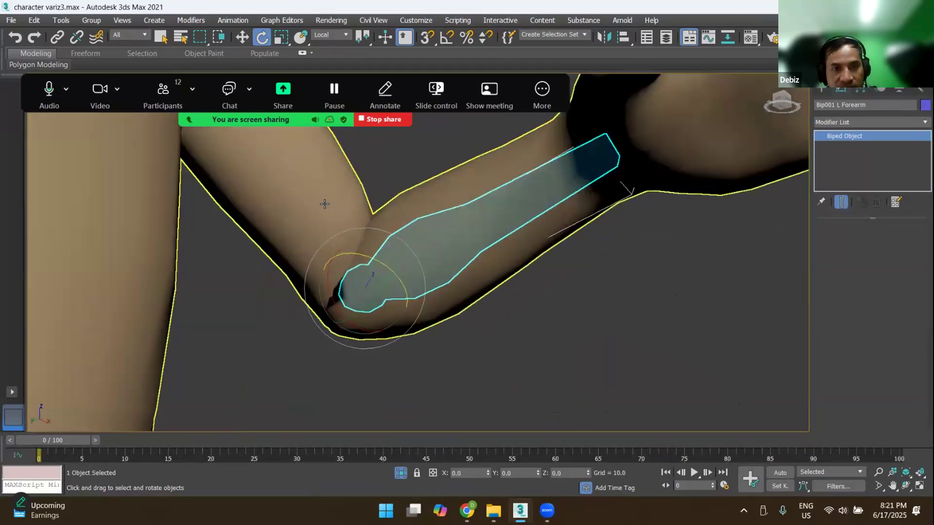
scroll(316, 296, up, 2)
alt+middle_drag(311, 300, 439, 283)
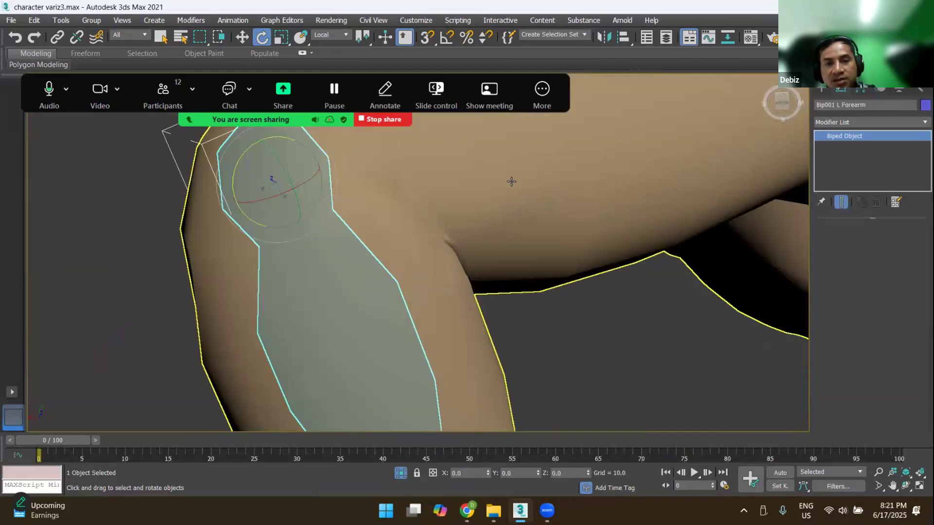
scroll(512, 179, down, 3)
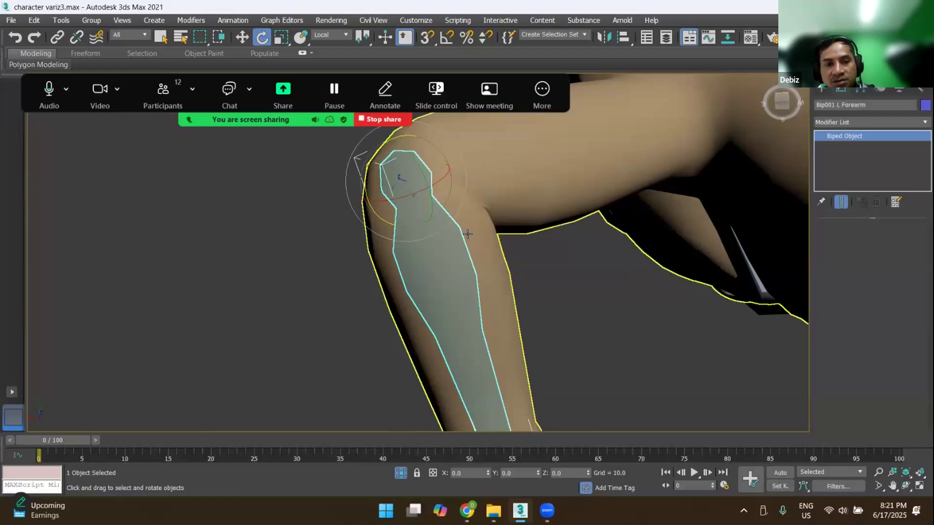
scroll(431, 234, down, 7)
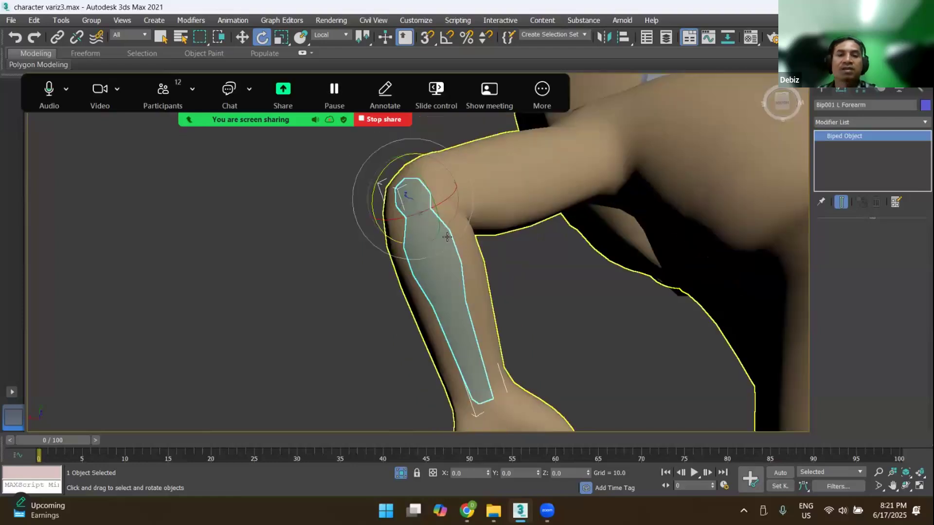
Step: Examine the bent left elbow close up and the whole posed character from the front, with nothing selected
alt+middle_drag(448, 237, 488, 259)
scroll(489, 258, up, 5)
middle_drag(523, 325, 593, 306)
scroll(518, 315, down, 3)
scroll(521, 316, down, 5)
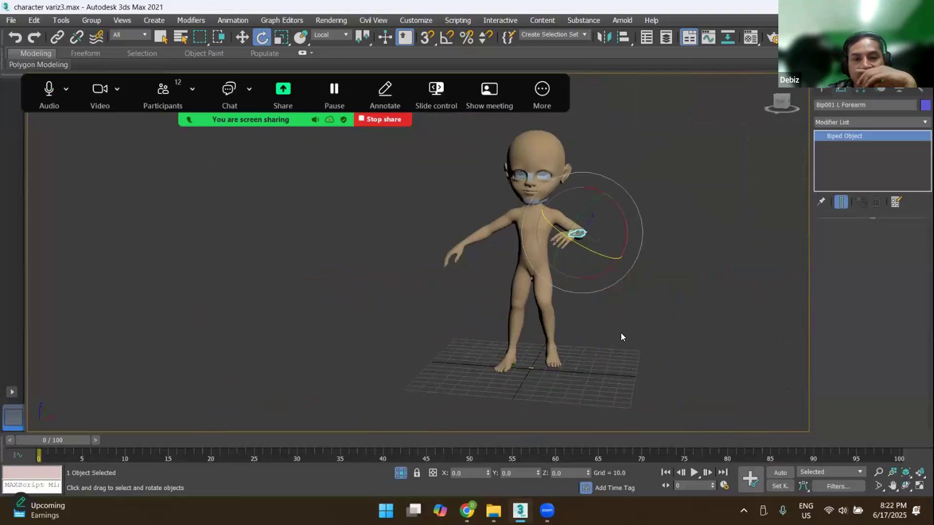
click(564, 268)
scroll(585, 239, up, 3)
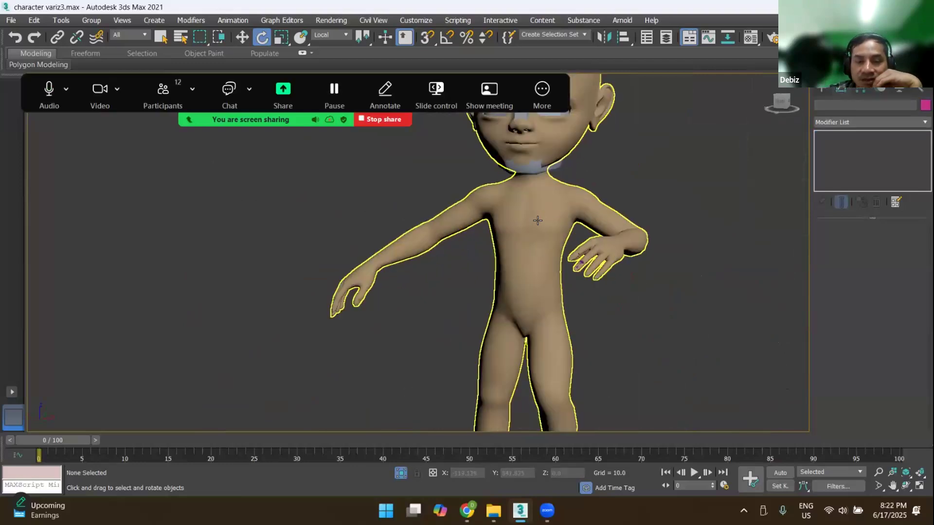
scroll(597, 238, up, 2)
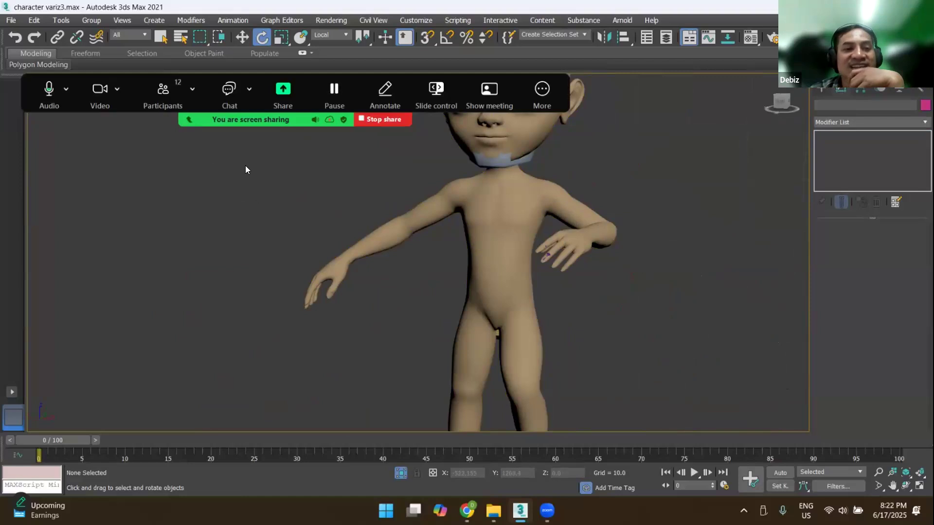
Step: Select the Bip001 L Finger22 bone and examine where the finger bones poke through the left hand's mesh
scroll(552, 253, down, 2)
click(545, 248)
click(645, 245)
scroll(548, 253, up, 5)
click(543, 208)
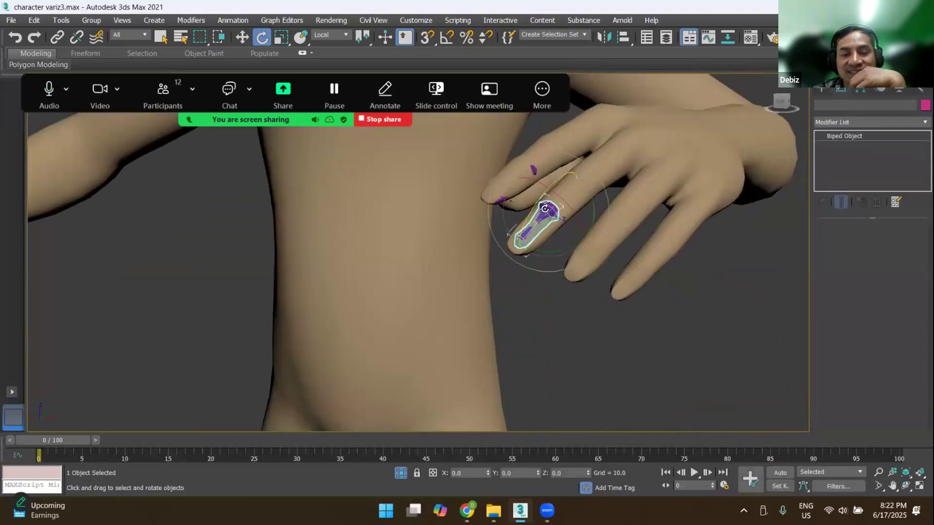
scroll(540, 214, down, 4)
scroll(619, 289, up, 2)
scroll(619, 289, down, 3)
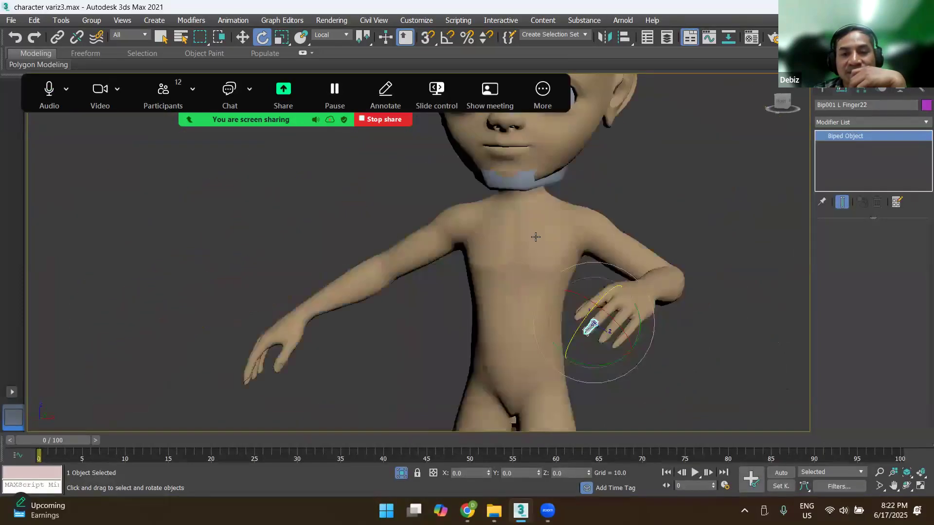
scroll(601, 221, down, 1)
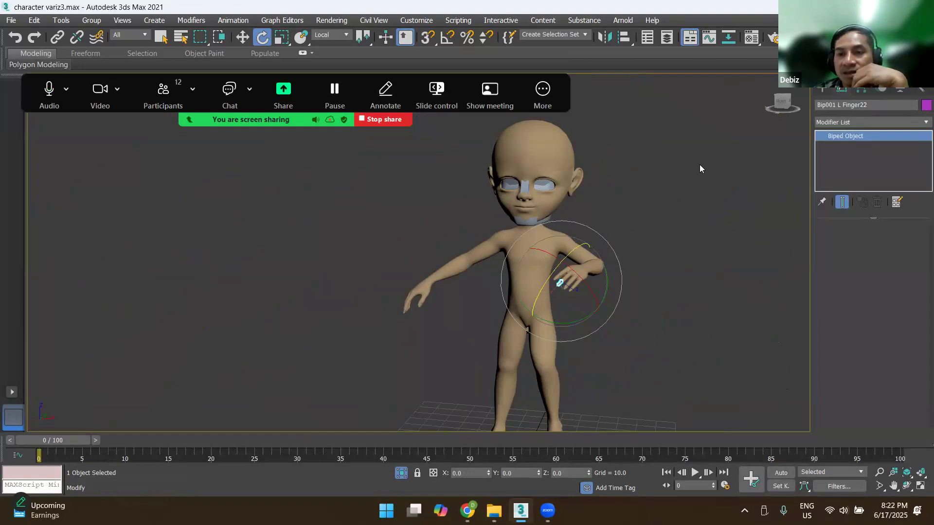
Step: Examine the smoothed character's head and upper body from the front, near and far, with the mesh deselected
click(549, 207)
click(550, 208)
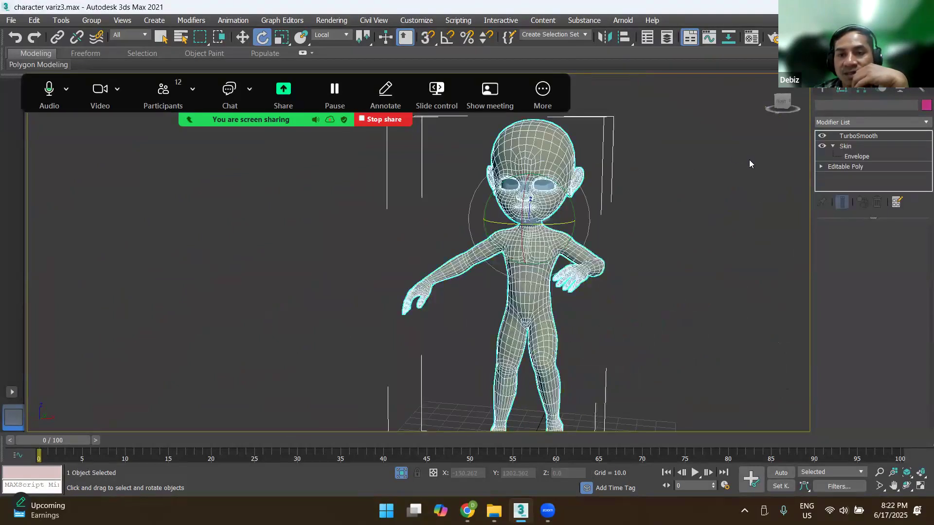
click(579, 197)
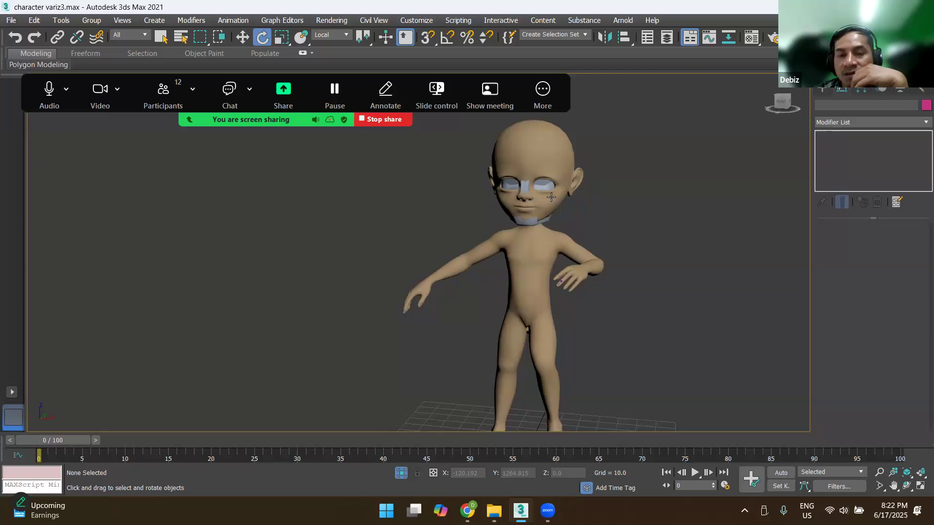
scroll(578, 197, up, 5)
scroll(621, 246, down, 6)
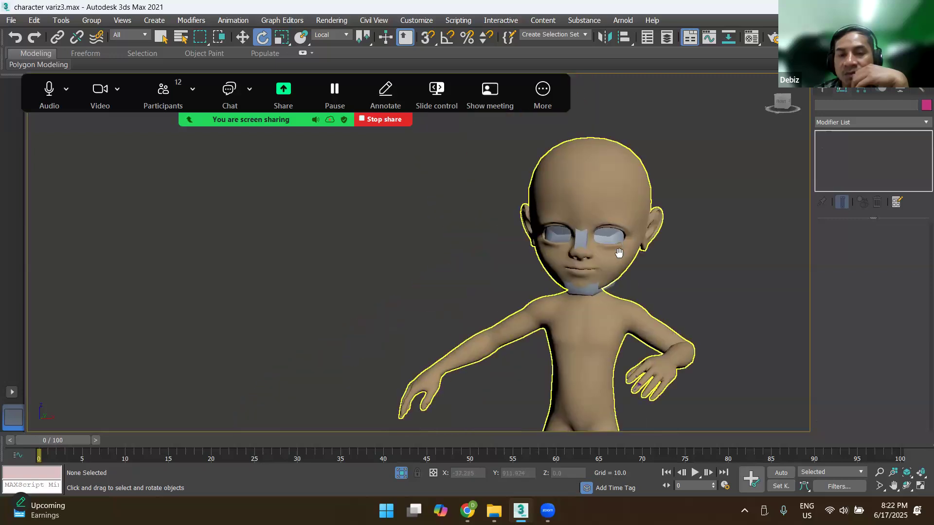
scroll(624, 209, up, 2)
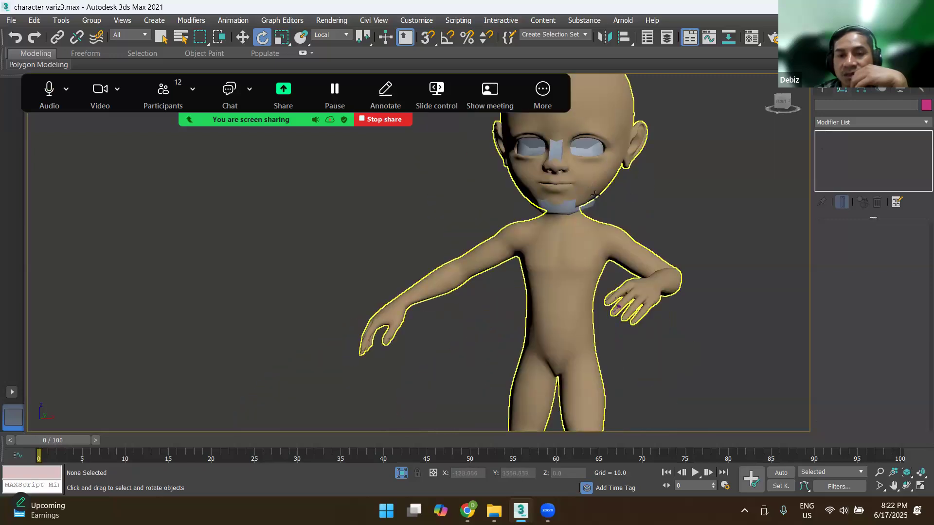
scroll(662, 204, up, 2)
Step: Turn off TurboSmooth on the character mesh and show edged faces to inspect the low-poly bent left elbow
click(664, 192)
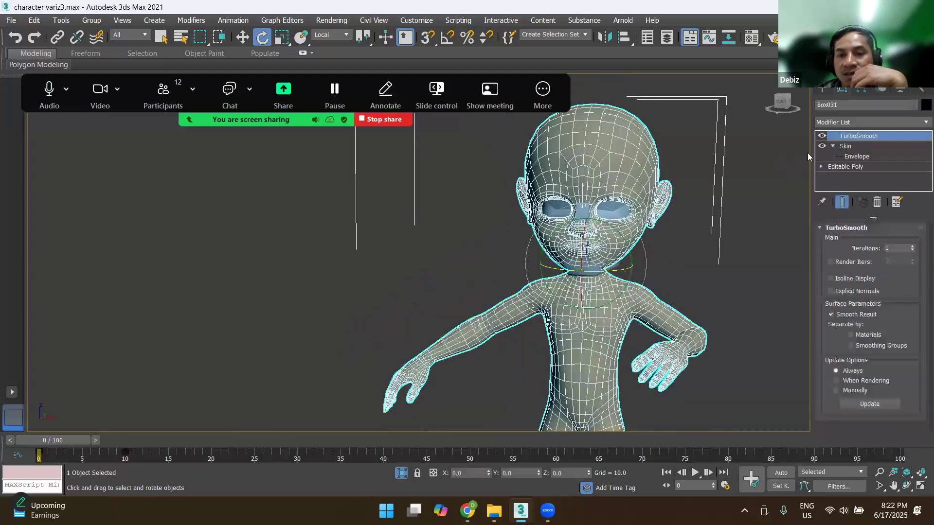
click(822, 136)
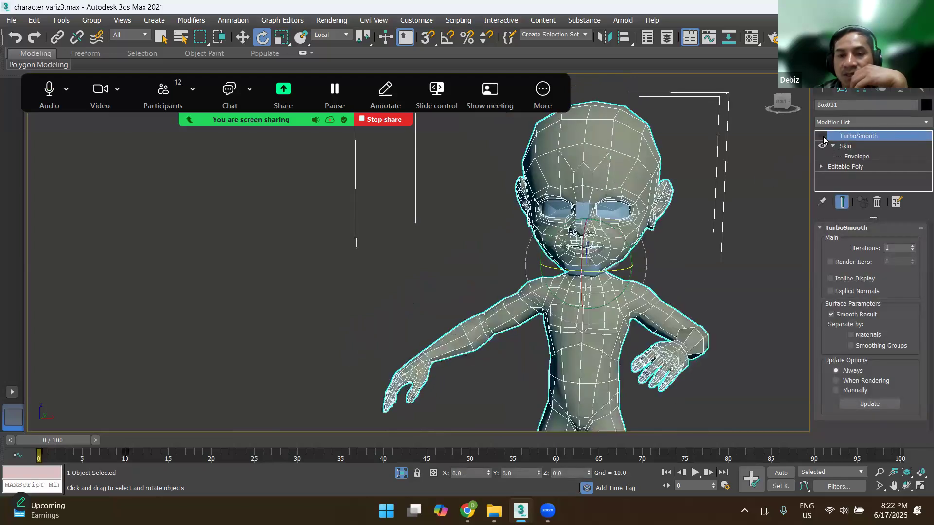
click(749, 194)
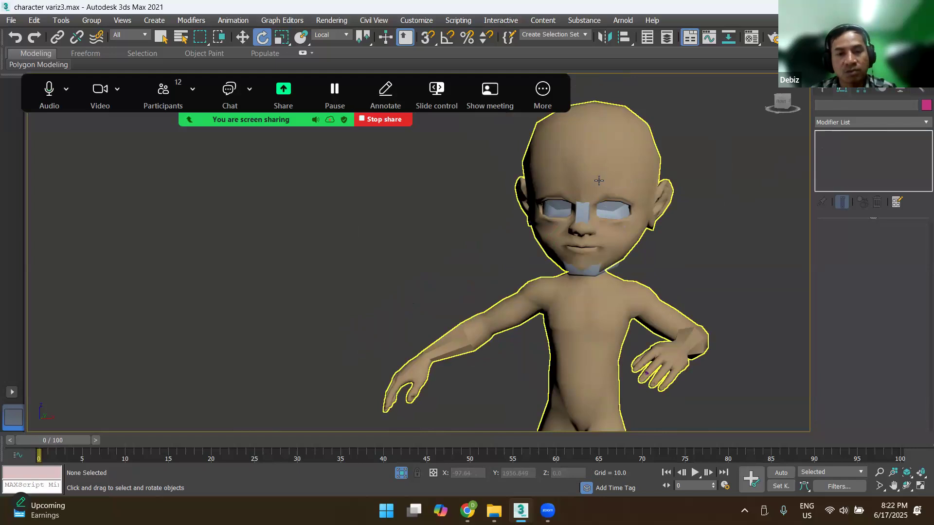
key(F4)
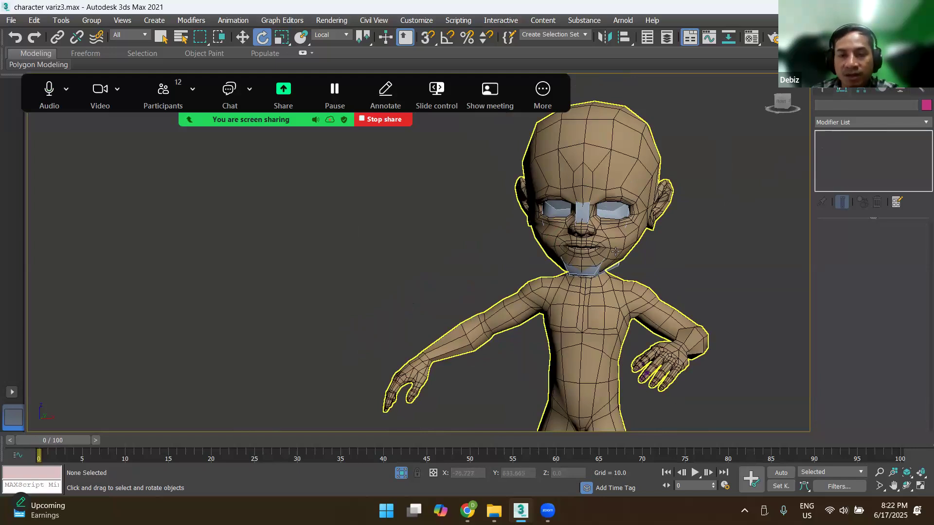
click(660, 310)
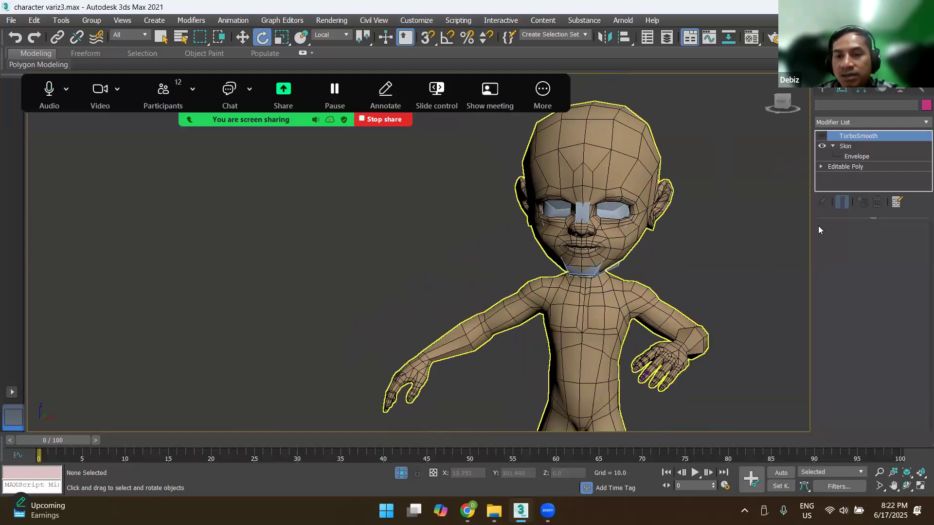
click(835, 136)
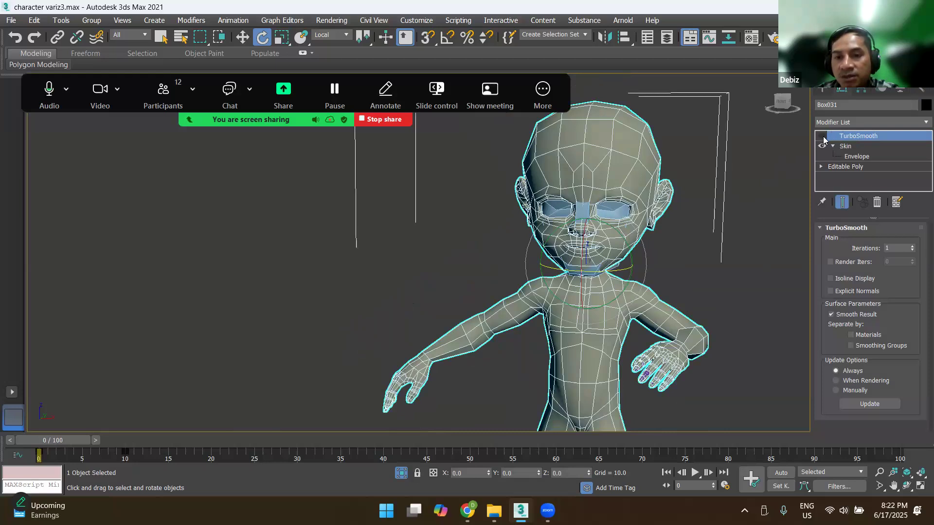
key(ctrl+d)
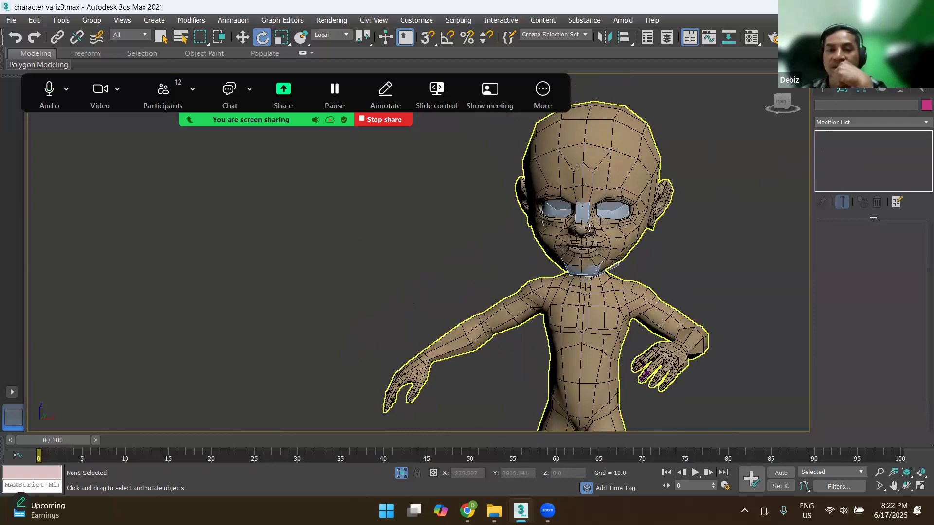
scroll(637, 321, up, 5)
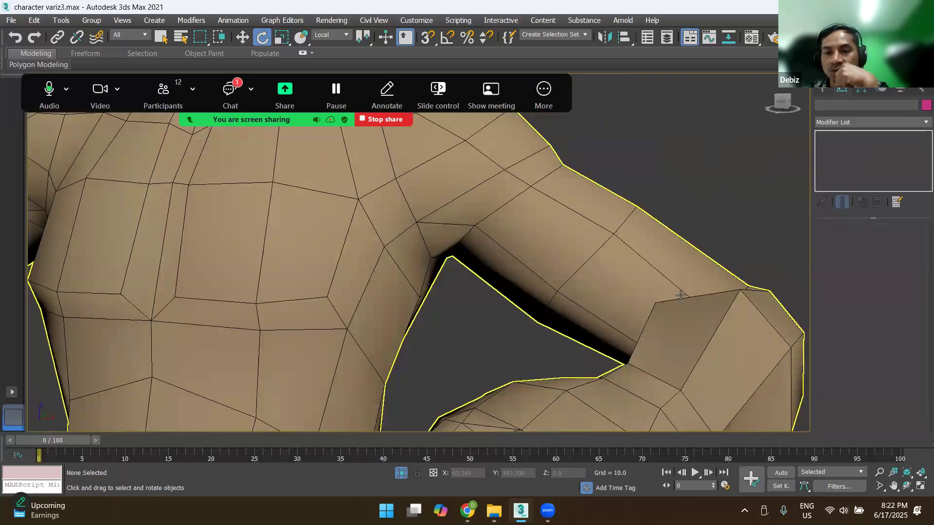
scroll(690, 287, down, 6)
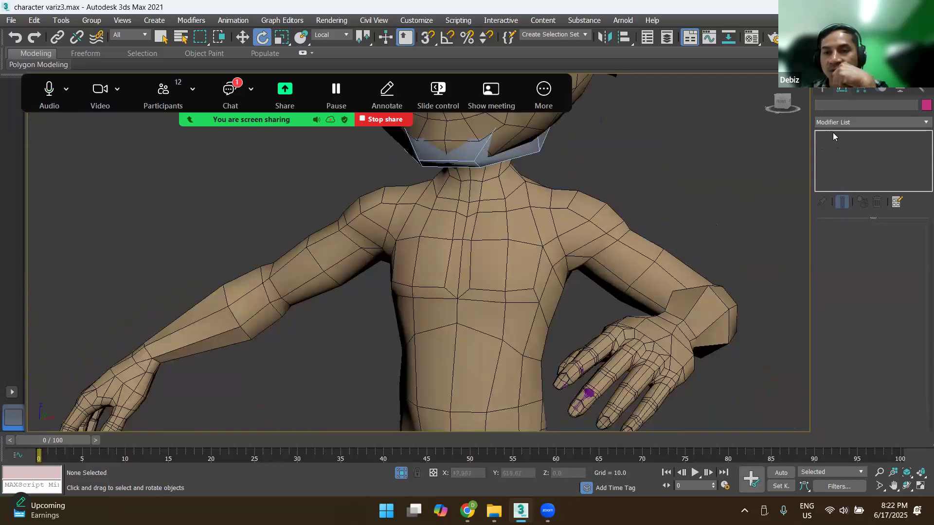
Step: Turn TurboSmooth back on for the character mesh, compare the smoothed elbow, and hide the edged faces
click(655, 249)
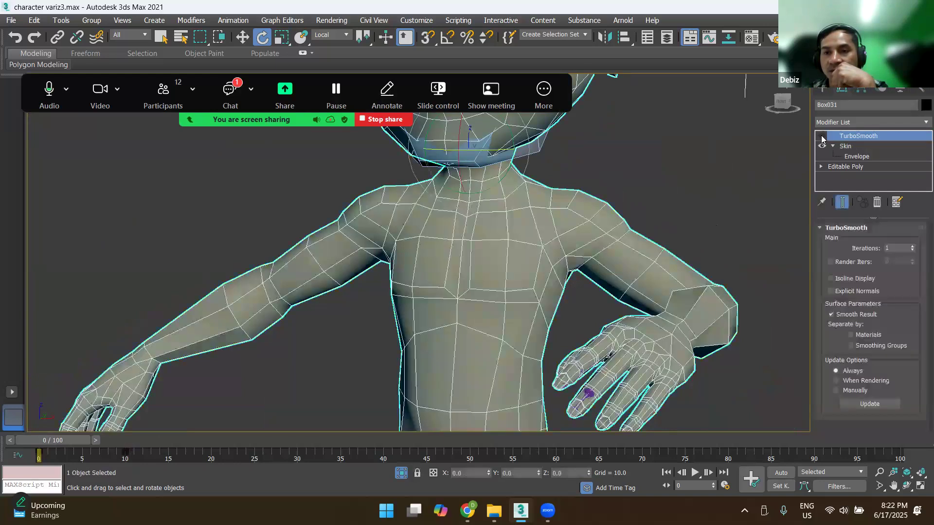
click(821, 138)
scroll(711, 204, down, 4)
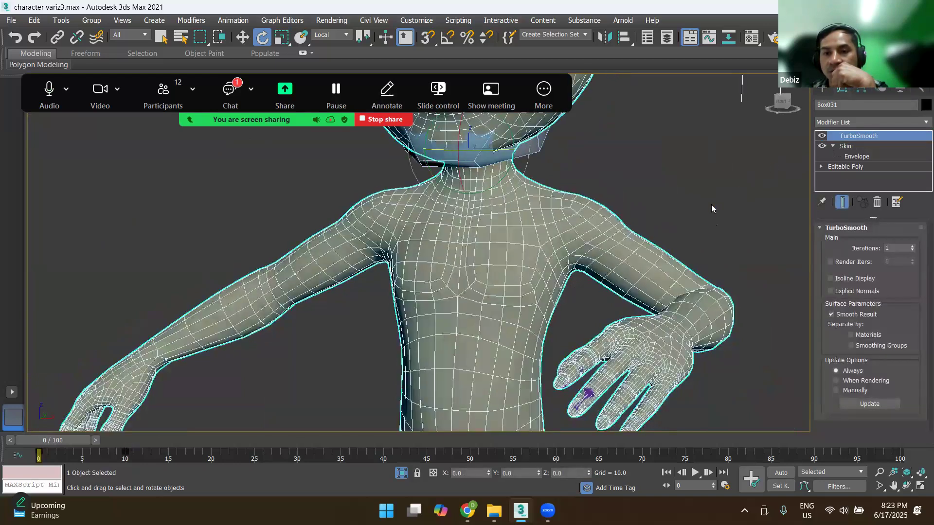
click(653, 242)
scroll(418, 318, down, 4)
scroll(411, 286, up, 5)
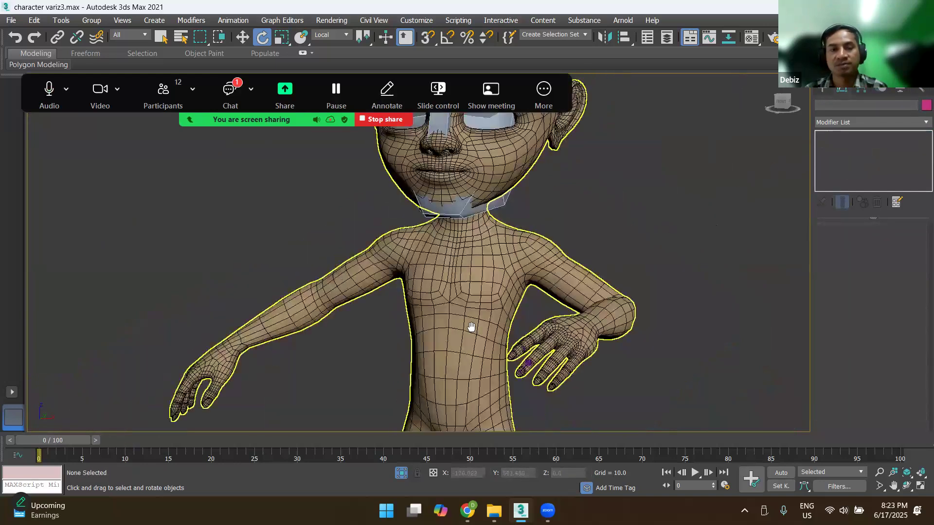
scroll(561, 362, down, 5)
scroll(569, 336, down, 4)
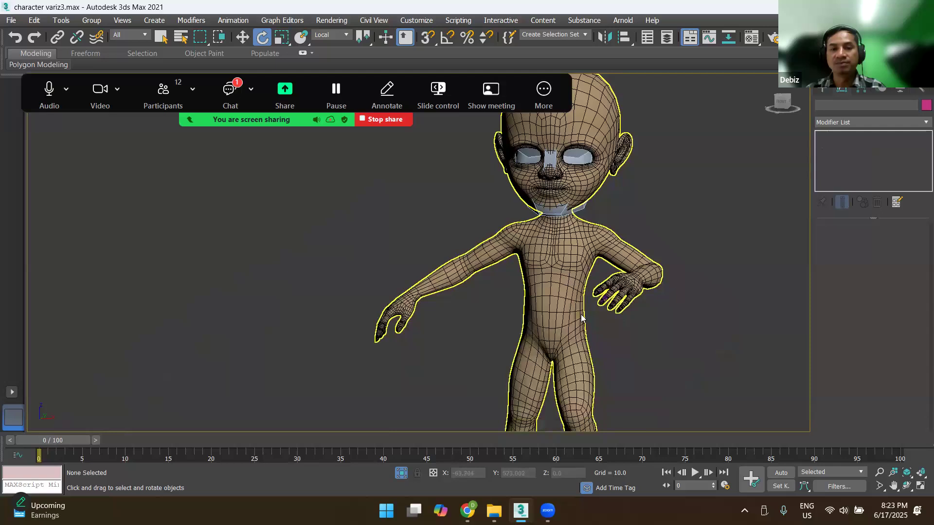
key(F4)
scroll(649, 272, down, 3)
scroll(648, 269, up, 6)
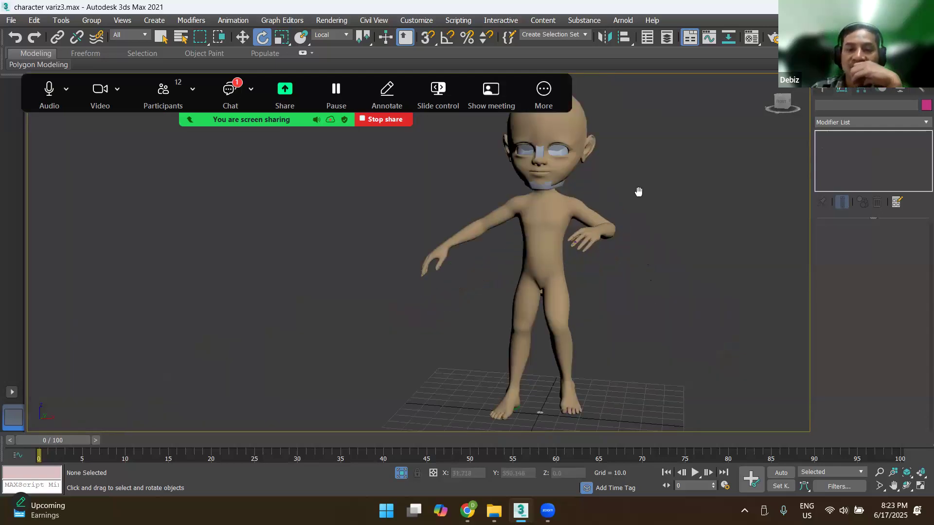
Step: Undo the recent changes back through the left forearm rotation to straighten the bent elbow
key(ctrl+z)
key(ctrl+z)
key(ctrl+z)
key(ctrl+z)
key(ctrl+z)
key(ctrl+z)
key(ctrl+z)
key(ctrl+z)
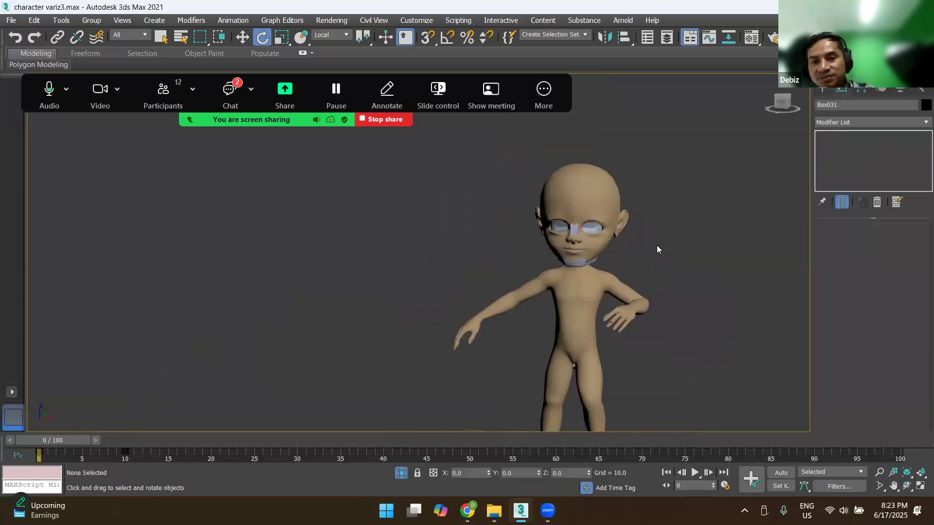
key(ctrl+z)
key(ctrl+z)
key(ctrl+z)
key(ctrl+z)
key(ctrl+z)
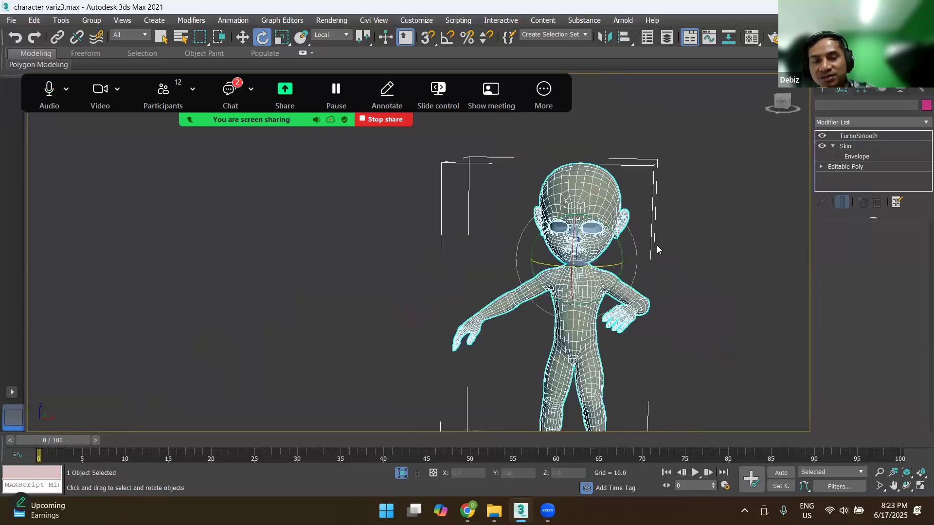
key(ctrl+z)
key(ctrl+z)
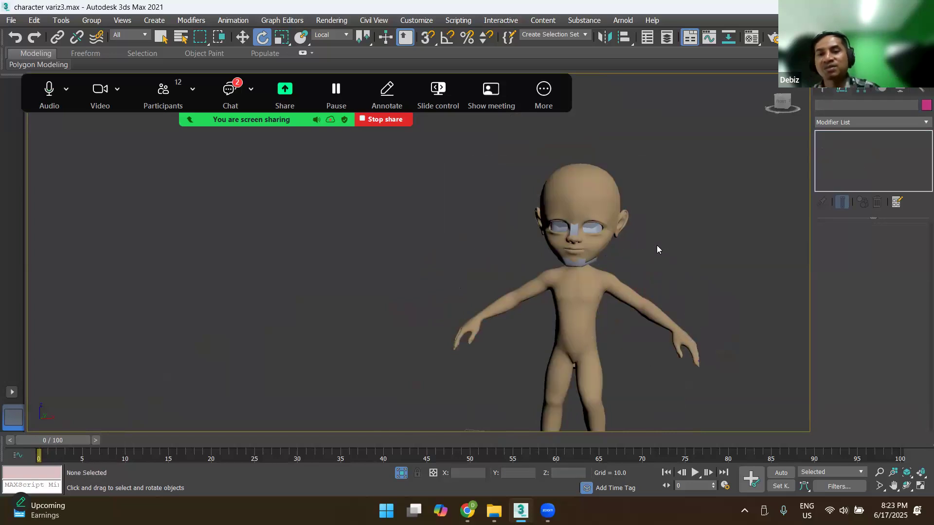
Step: Examine the whole smoothed character in its original arm pose from the front and the side
middle_drag(630, 283, 593, 199)
alt+middle_drag(567, 285, 640, 213)
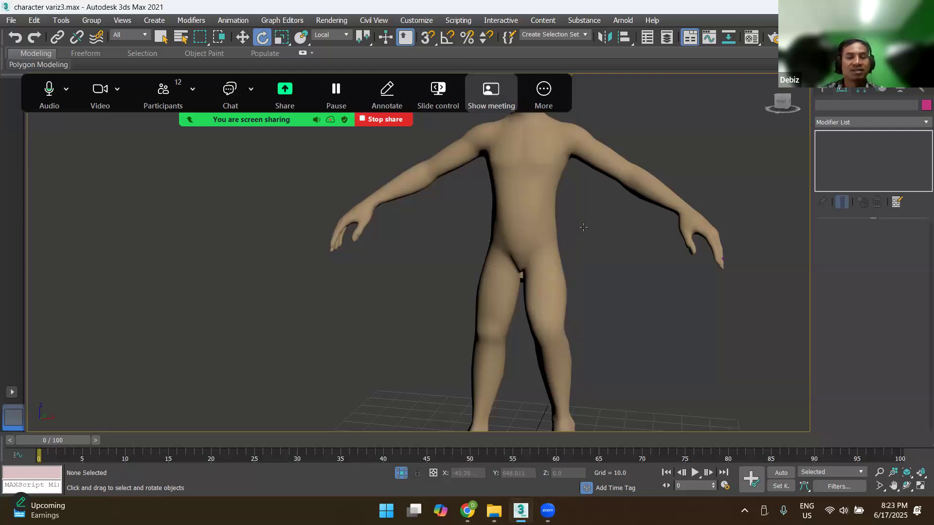
scroll(583, 227, down, 4)
scroll(552, 277, up, 2)
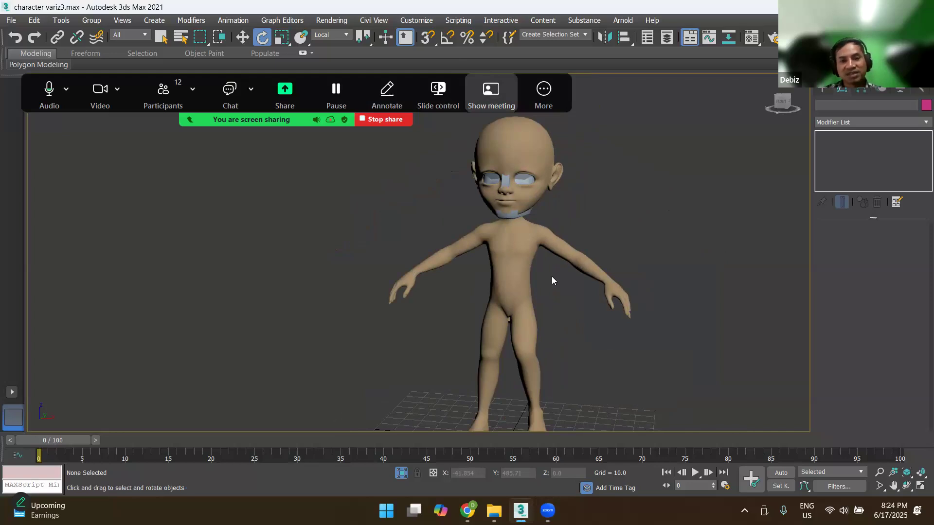
middle_drag(555, 276, 548, 270)
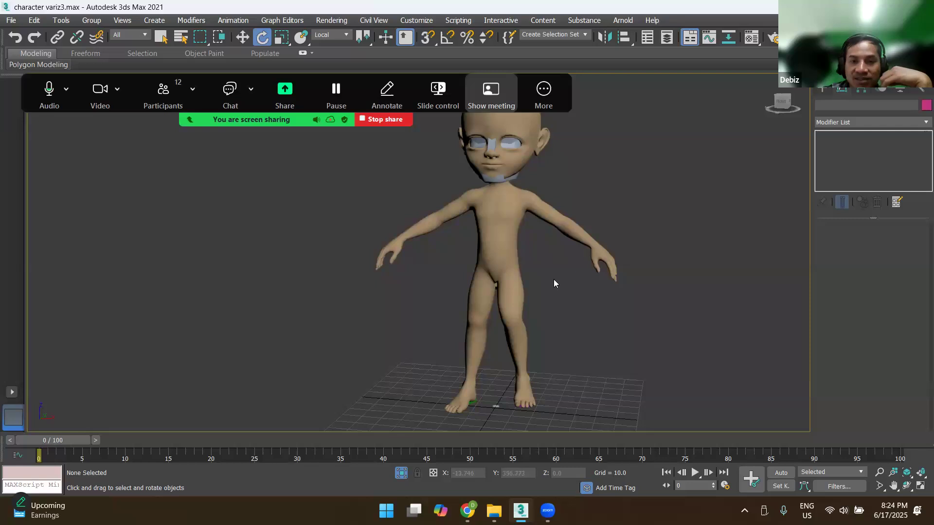
click(503, 179)
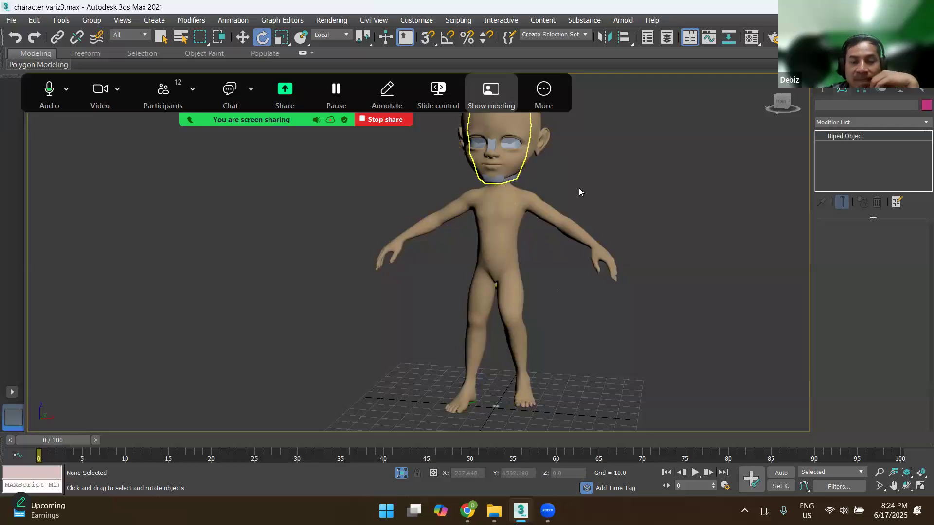
scroll(578, 187, down, 3)
click(656, 231)
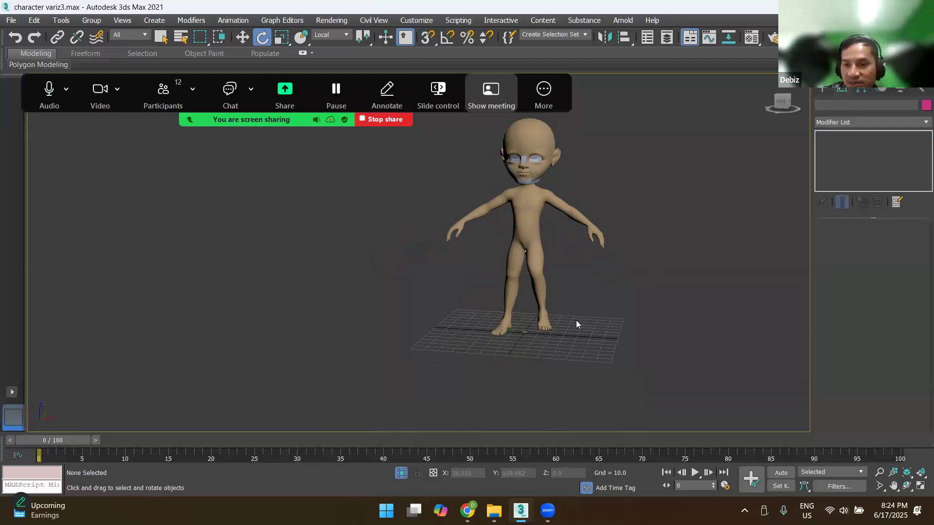
scroll(574, 335, up, 4)
scroll(585, 277, down, 3)
scroll(565, 327, up, 1)
scroll(573, 345, down, 3)
alt+middle_drag(594, 358, 520, 365)
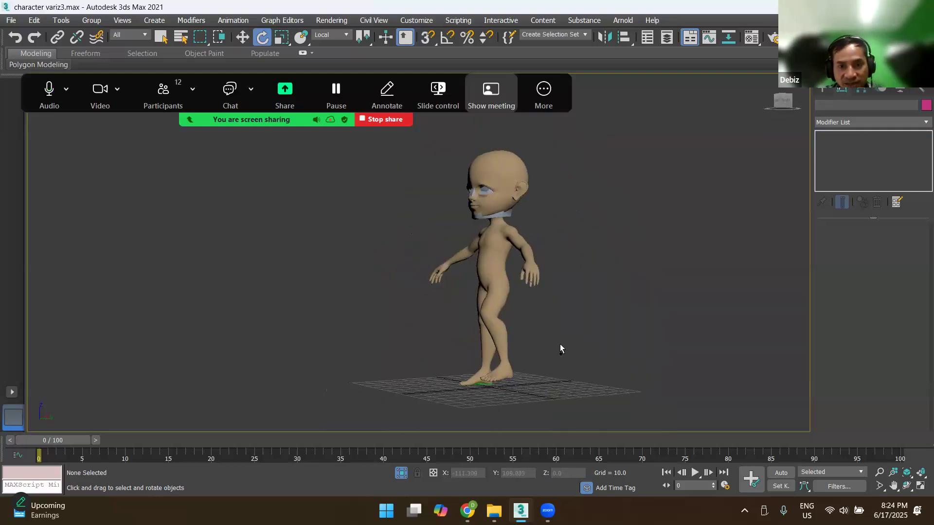
Step: Select the character mesh and save the scene as the incremented copy character variz04.max
click(521, 346)
click(511, 335)
click(511, 335)
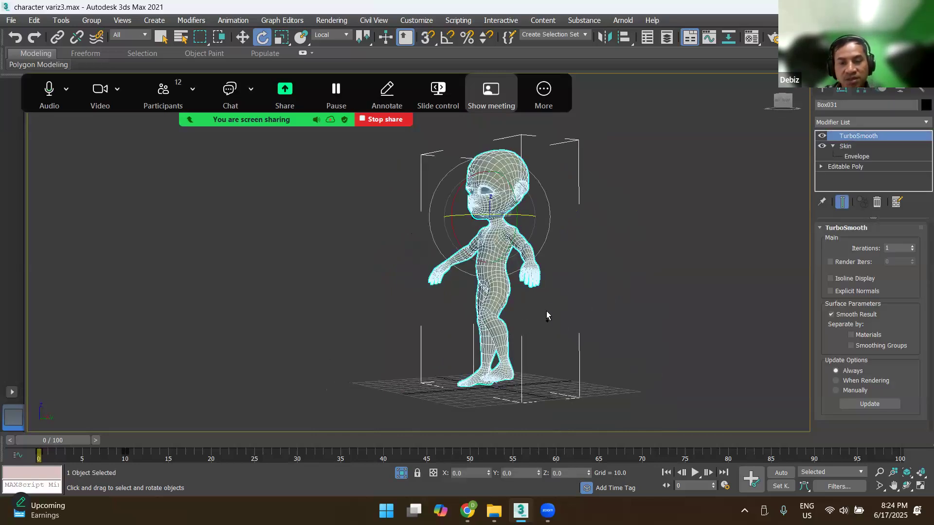
key(ctrl+shift+s)
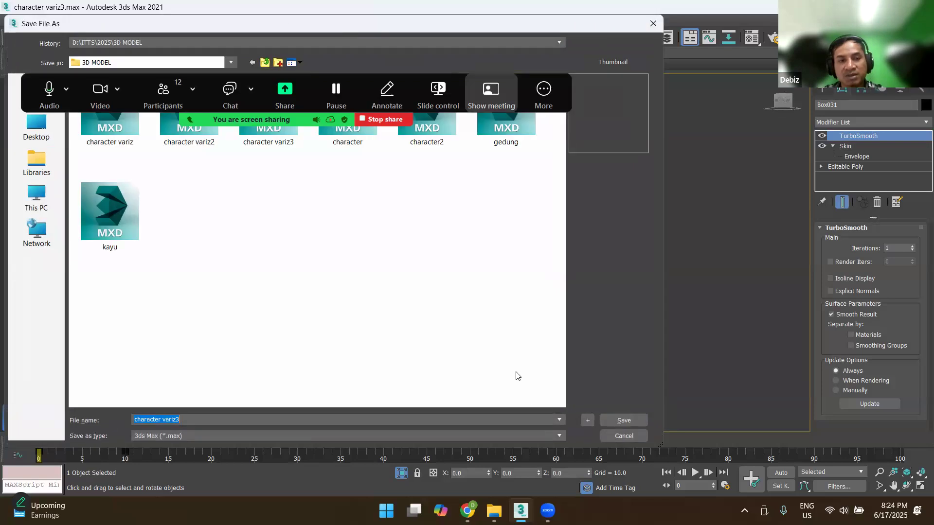
click(624, 421)
click(587, 420)
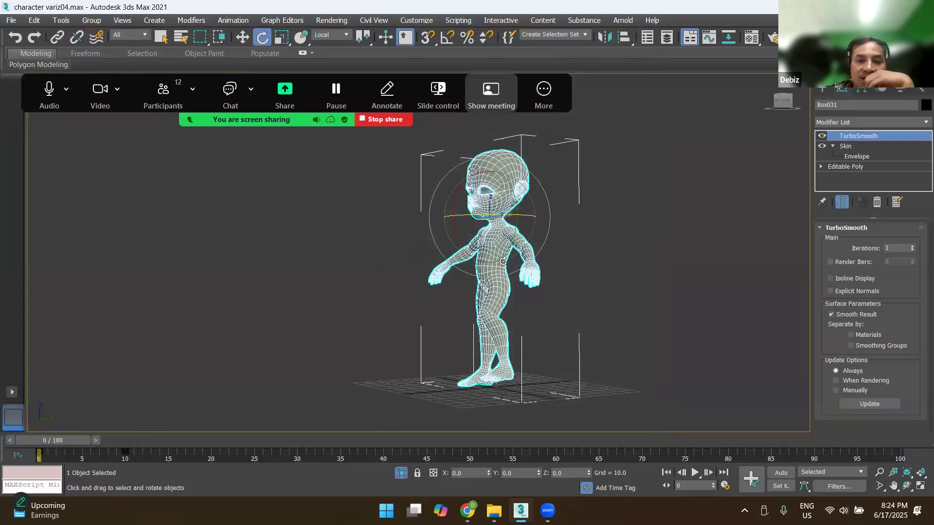
Step: Examine the smoothed character mesh and its modifier stack, leaving nothing selected
scroll(654, 187, up, 4)
scroll(638, 194, down, 4)
click(638, 193)
middle_drag(612, 215, 592, 254)
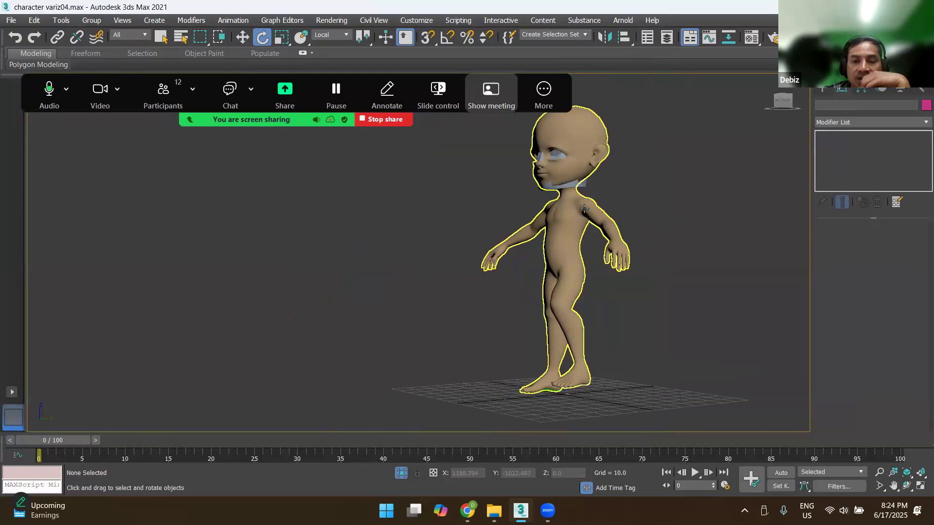
click(575, 157)
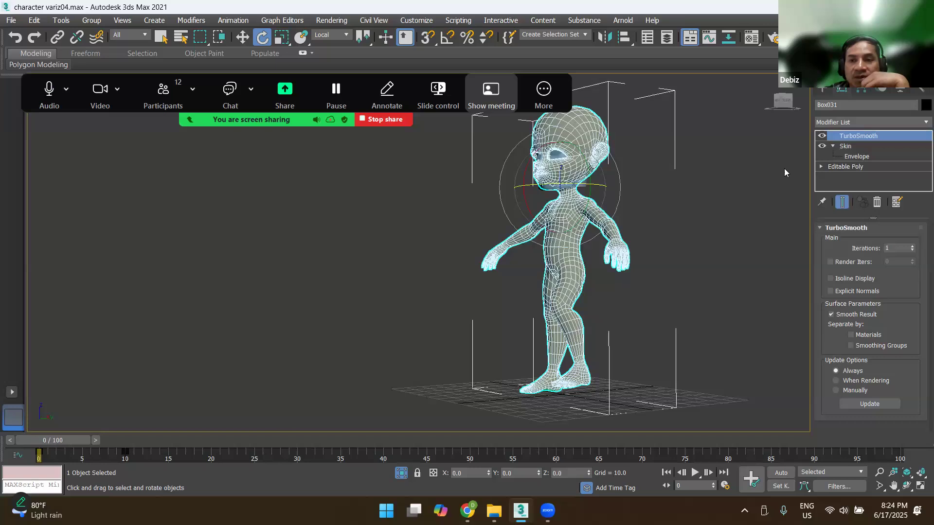
click(692, 227)
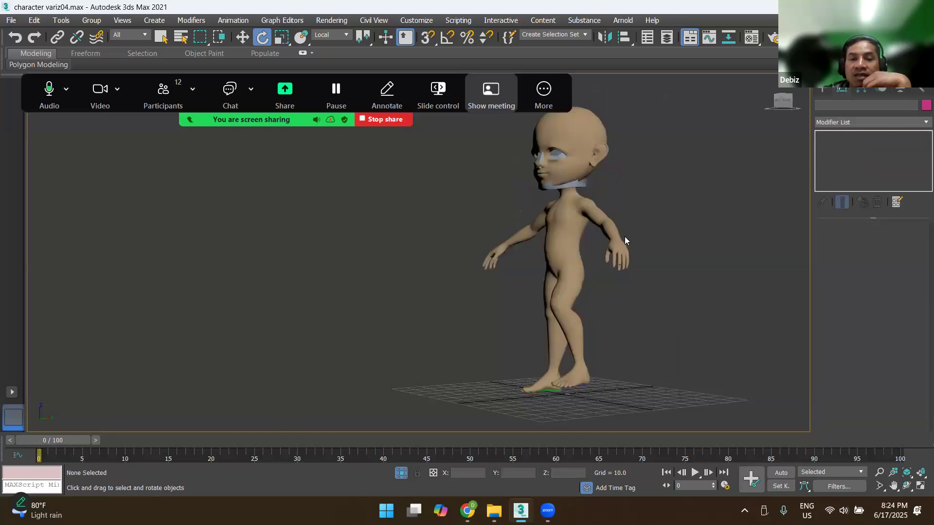
click(602, 223)
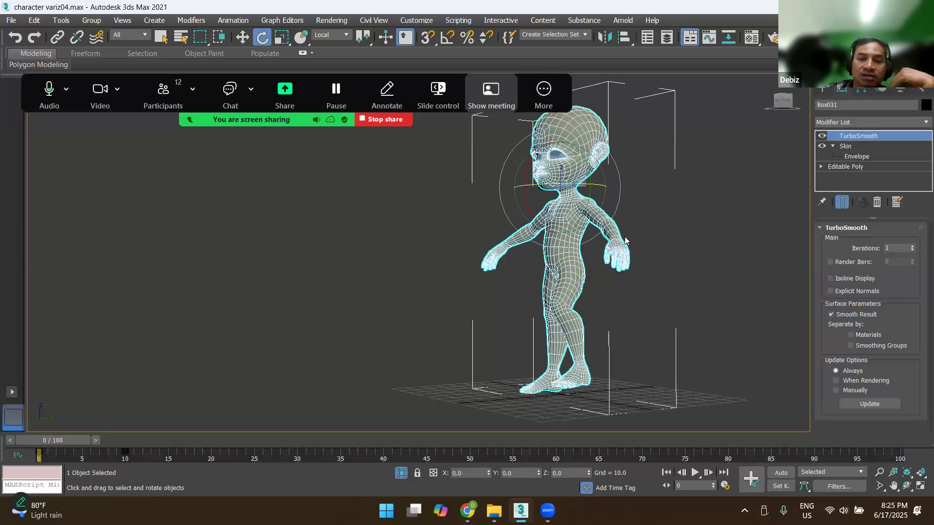
click(628, 310)
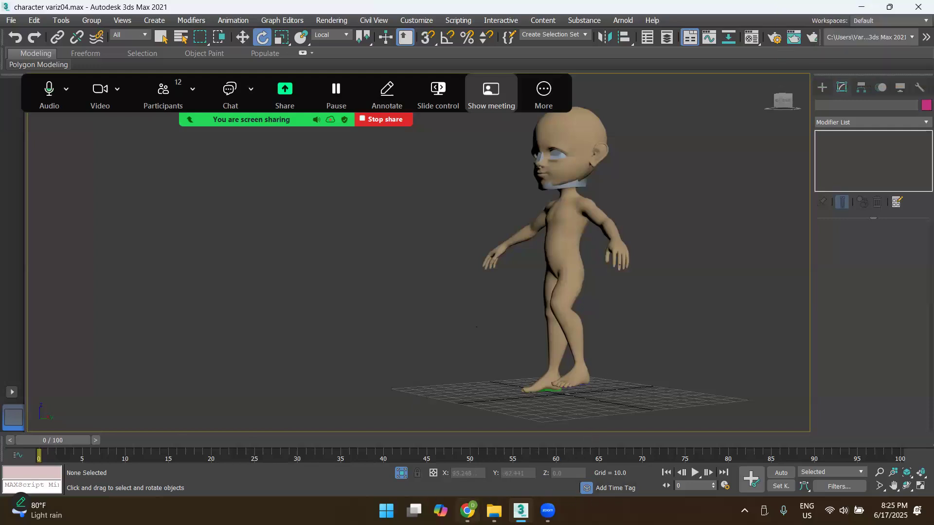
Step: Switch to Chrome and review the class attendance page, including the full student list and the lecturer's session details
click(467, 511)
scroll(458, 309, down, 5)
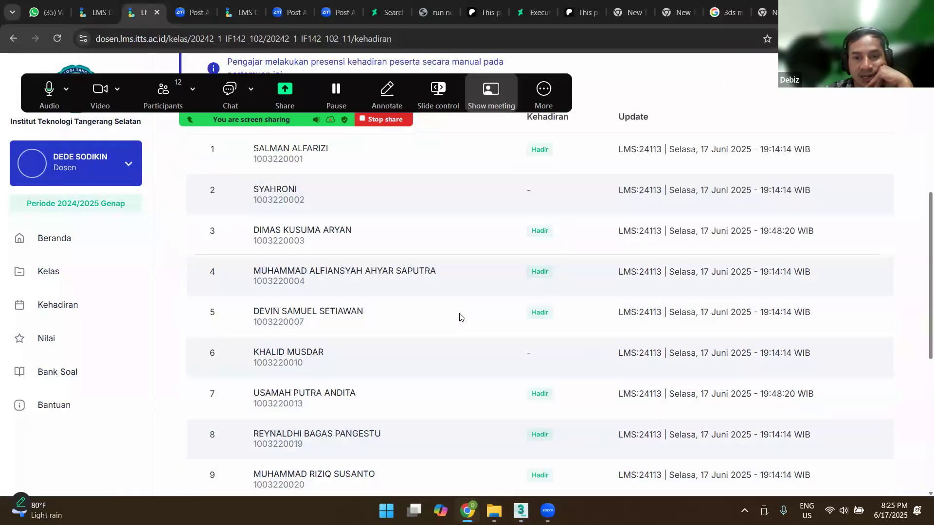
scroll(449, 375, down, 3)
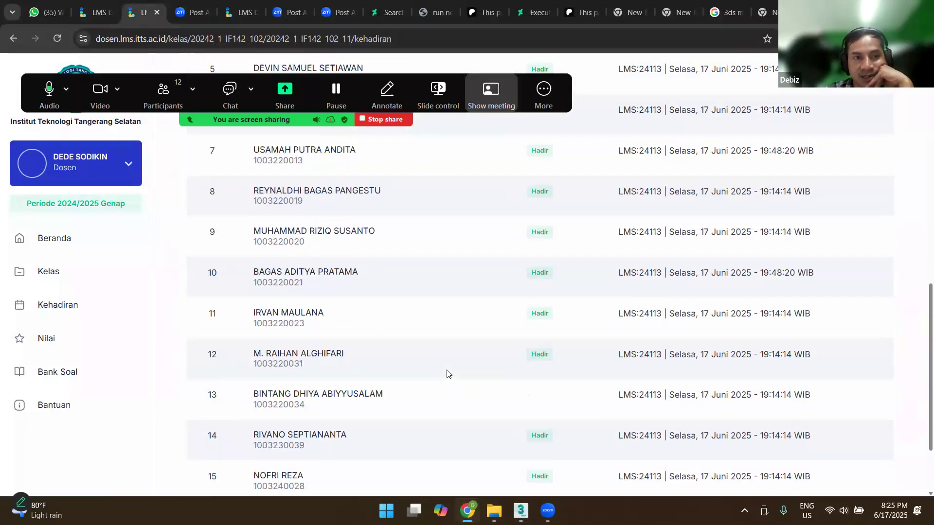
scroll(437, 351, down, 1)
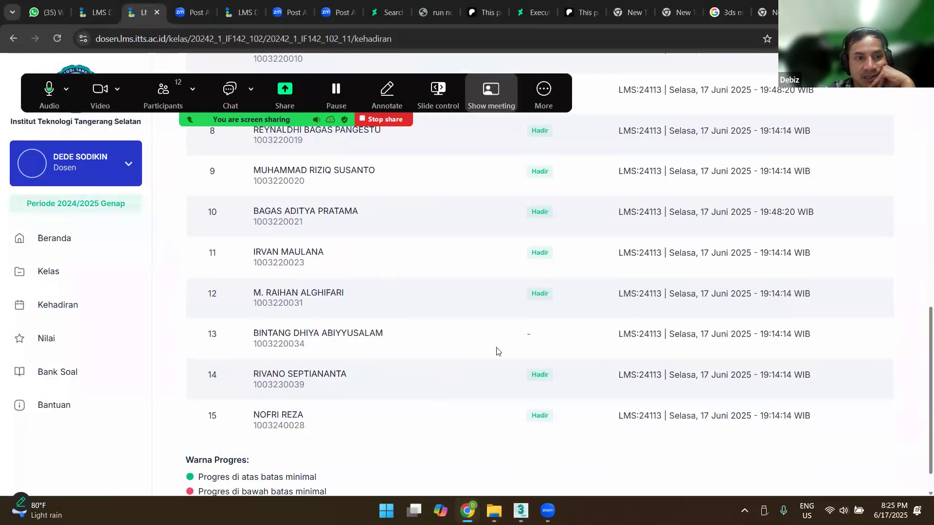
scroll(496, 351, up, 10)
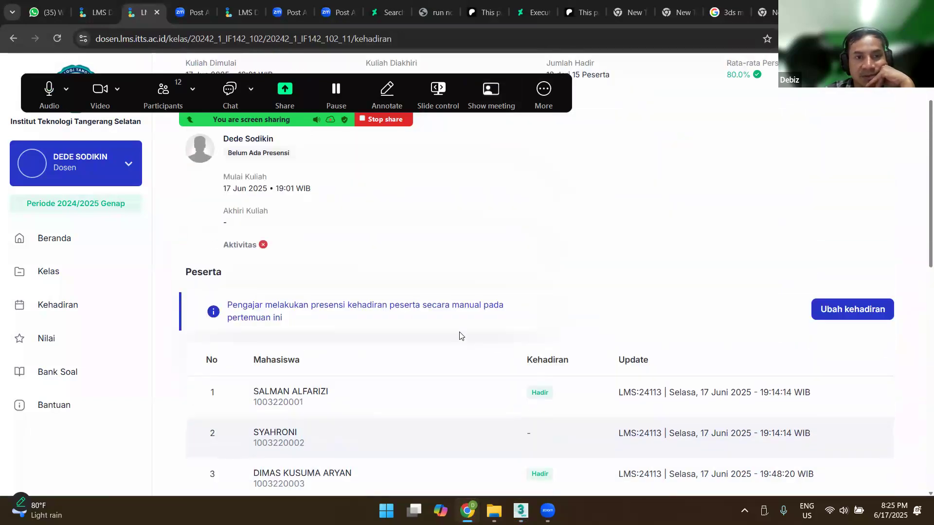
scroll(461, 336, up, 2)
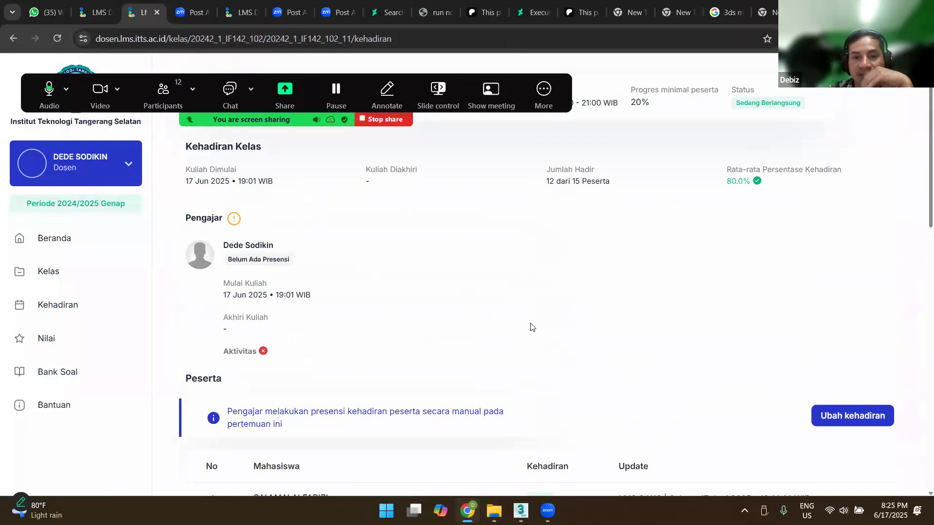
scroll(532, 327, down, 5)
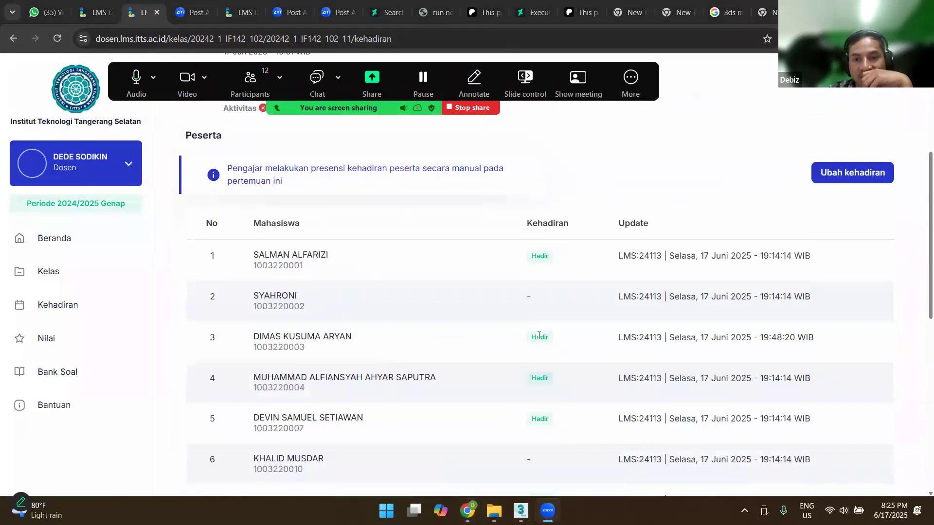
scroll(571, 313, down, 3)
scroll(567, 313, down, 1)
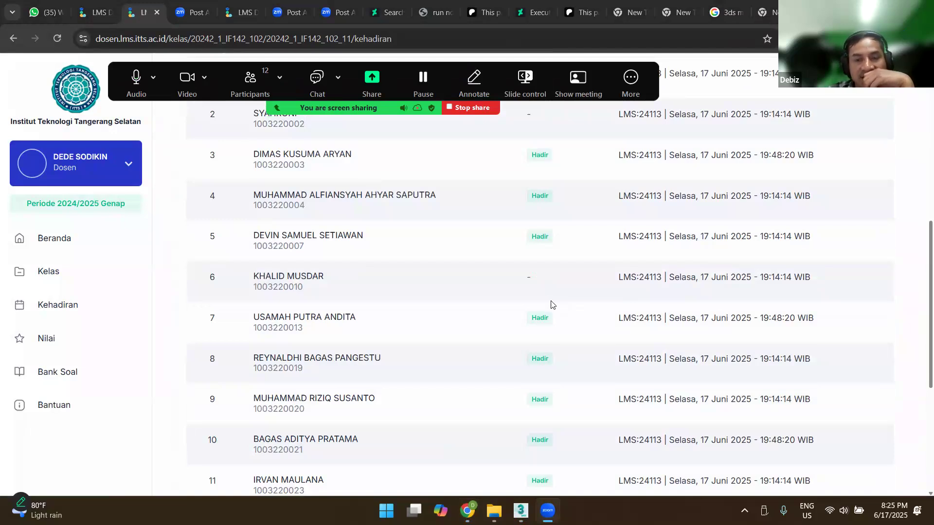
scroll(552, 318, down, 5)
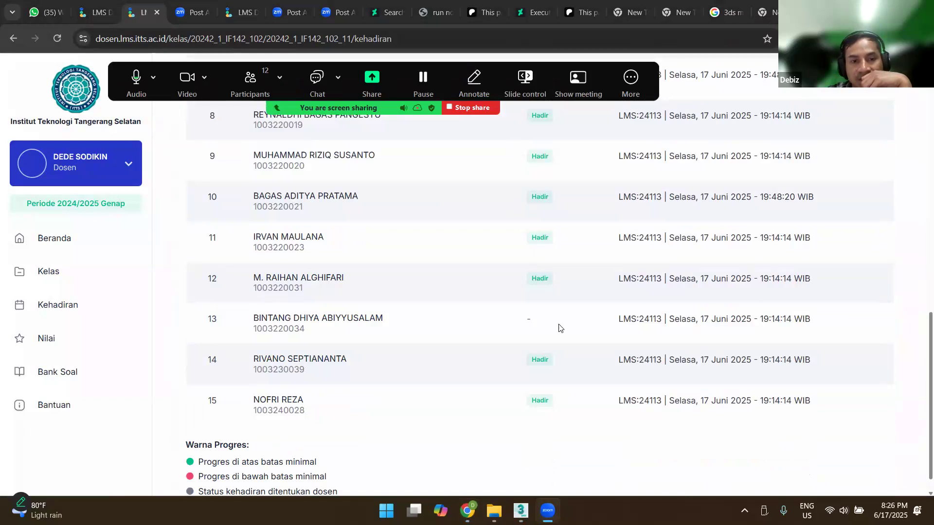
scroll(581, 330, down, 1)
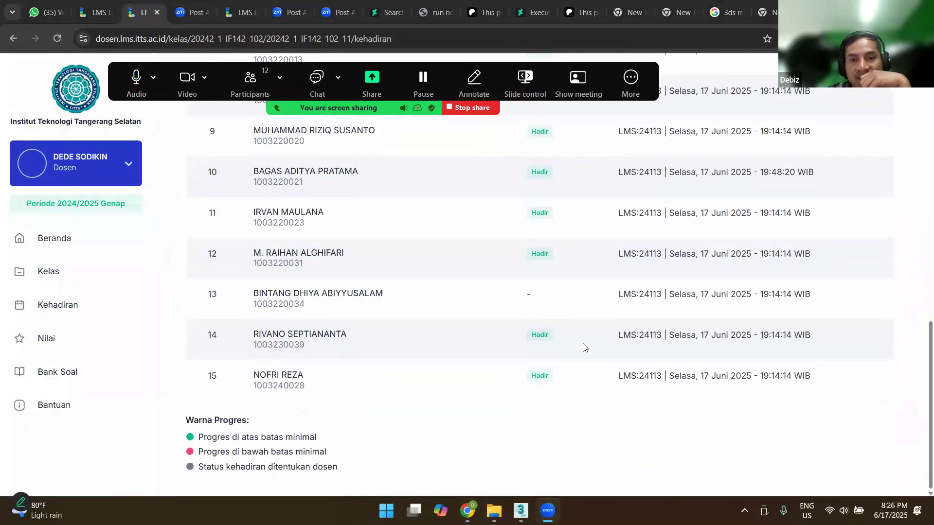
scroll(584, 347, up, 11)
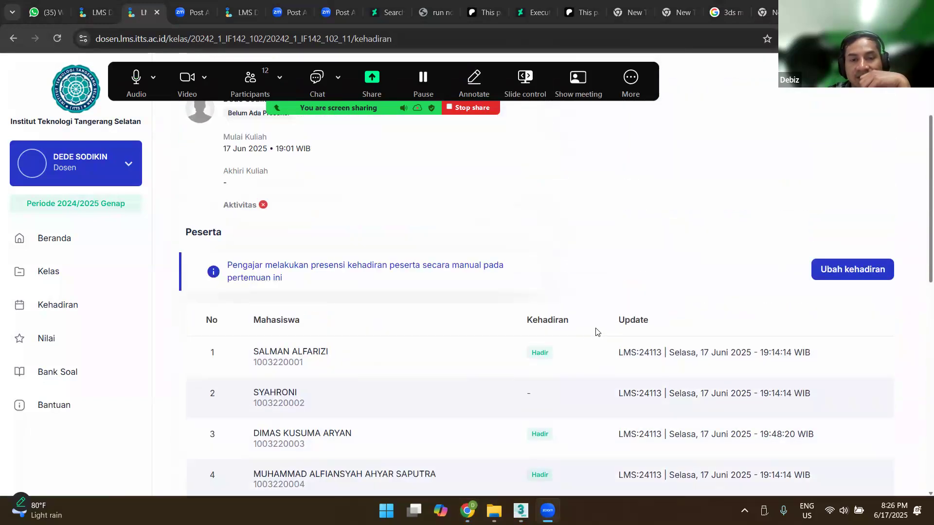
scroll(594, 321, up, 3)
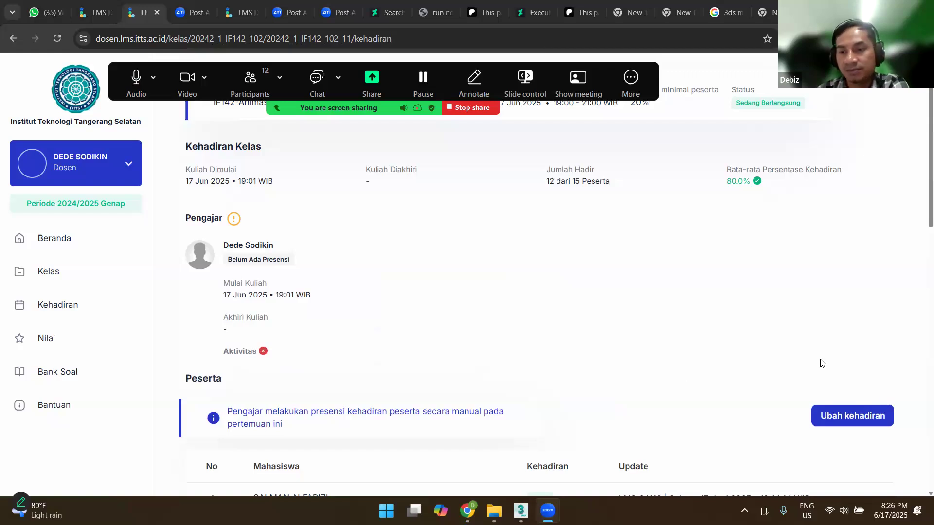
scroll(729, 340, down, 2)
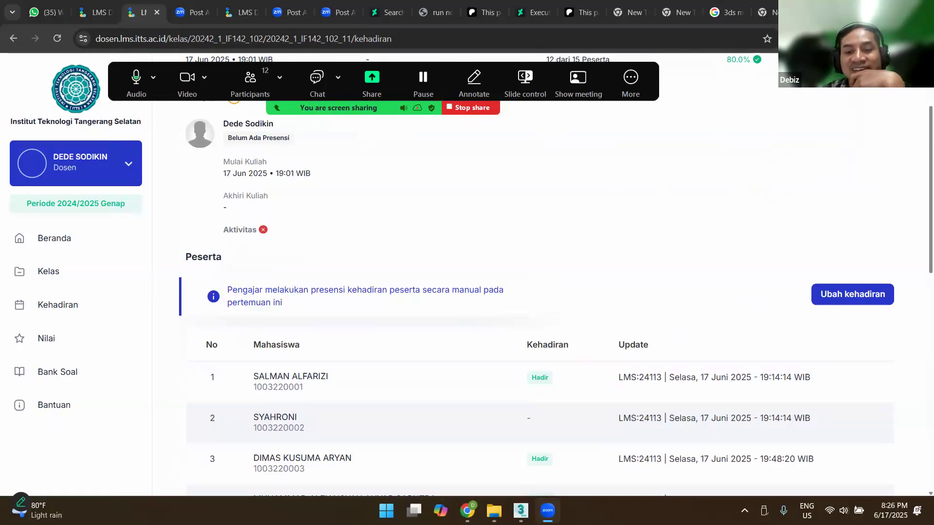
Step: Switch to 3ds Max and display the motion parameters of the biped's head bone
click(520, 510)
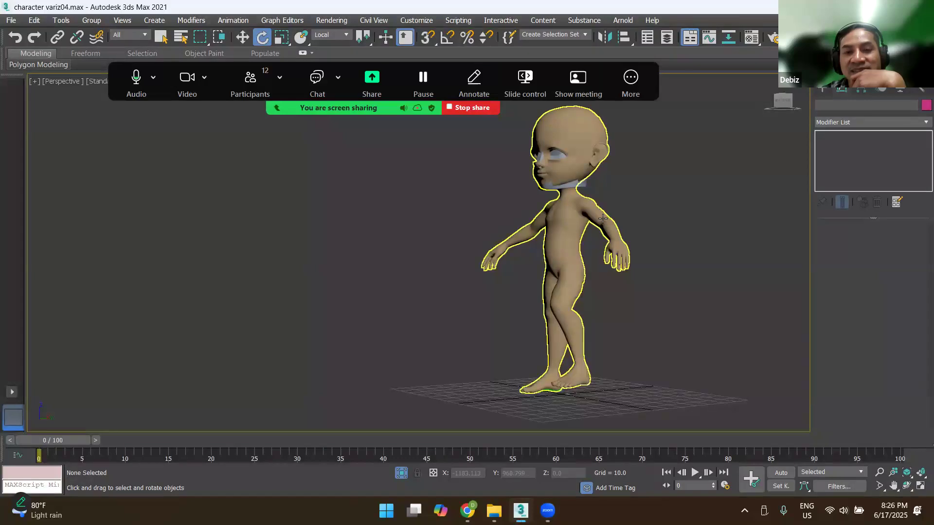
click(569, 181)
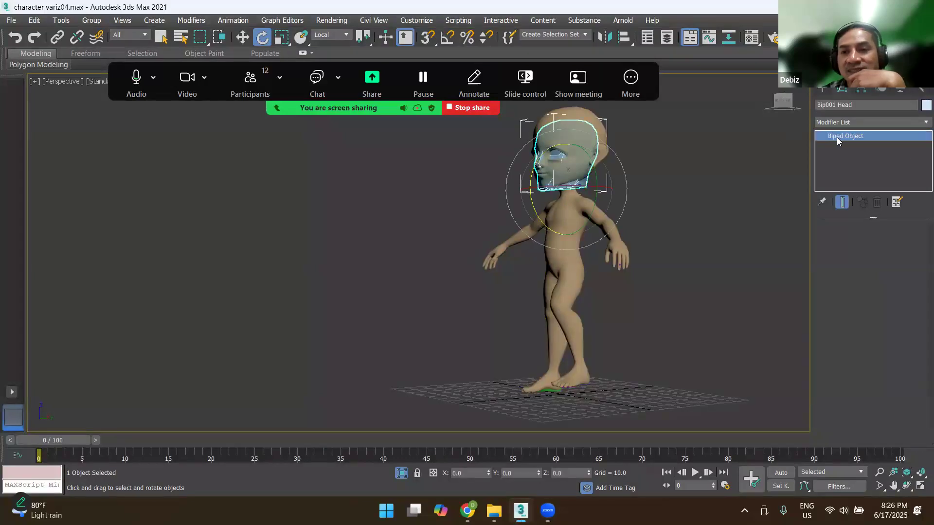
click(863, 88)
click(842, 89)
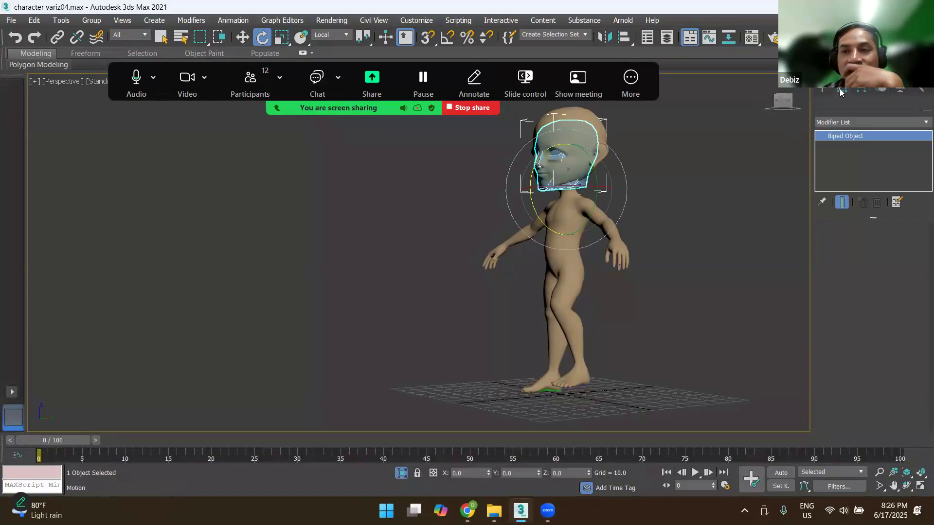
click(881, 88)
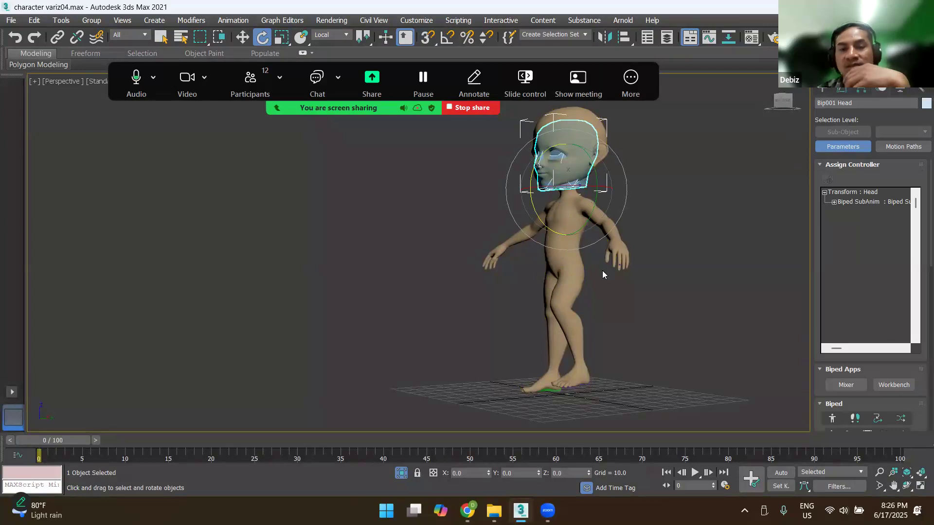
Step: Inspect the character from the front with the biped head bone selected, then clear the selection
alt+middle_drag(632, 310, 642, 171)
click(606, 193)
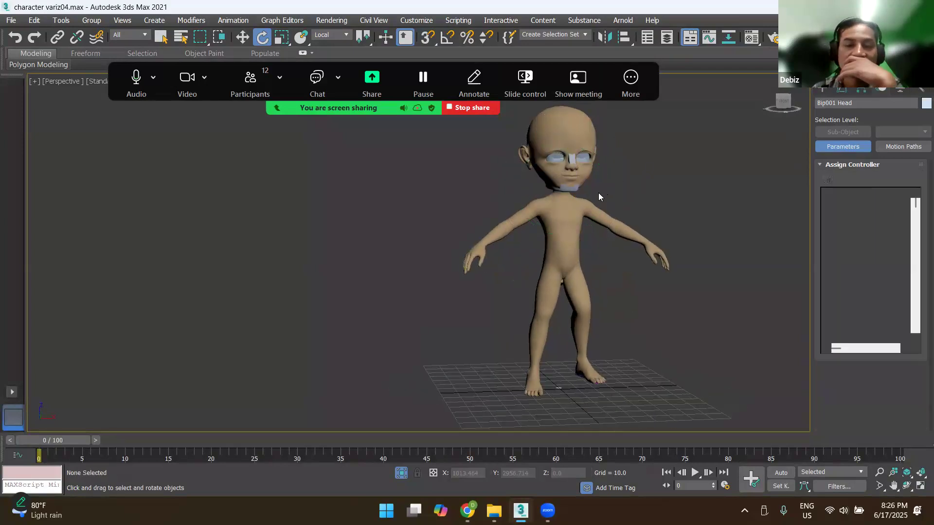
click(569, 187)
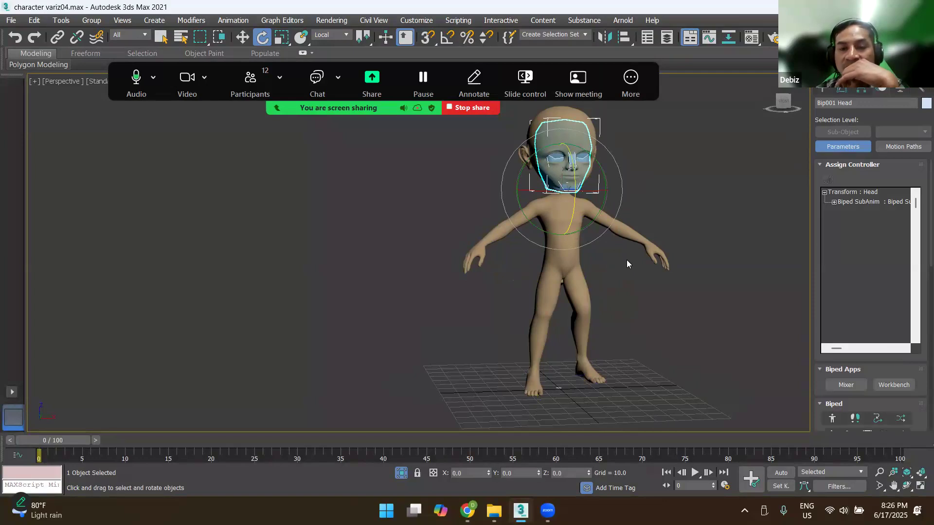
middle_drag(621, 291, 566, 313)
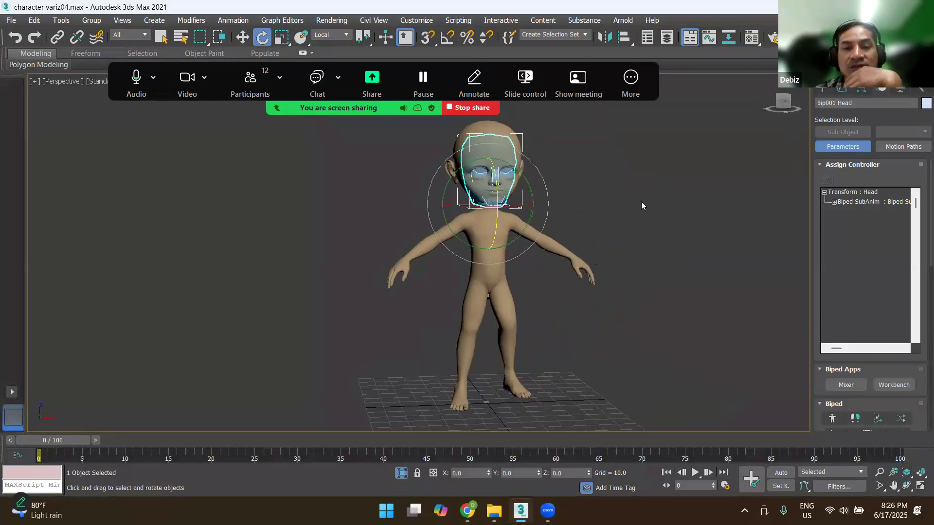
click(599, 231)
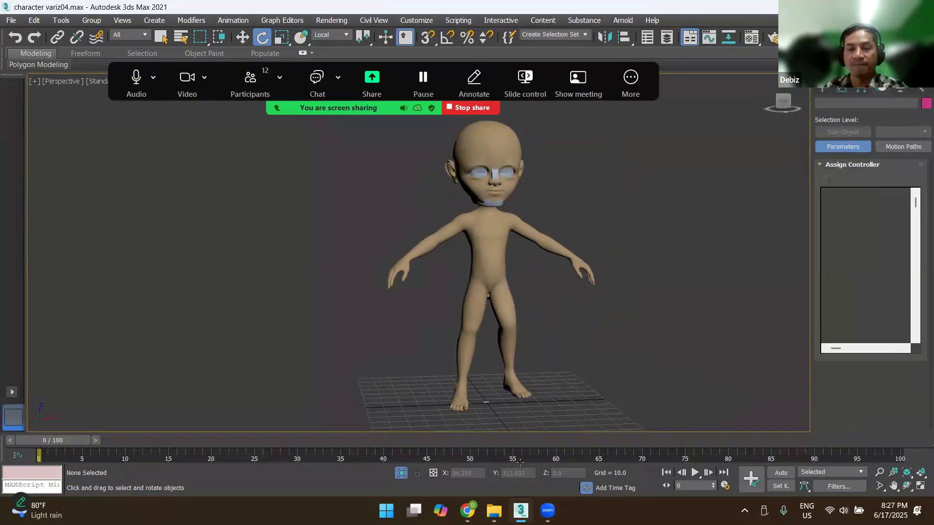
click(522, 509)
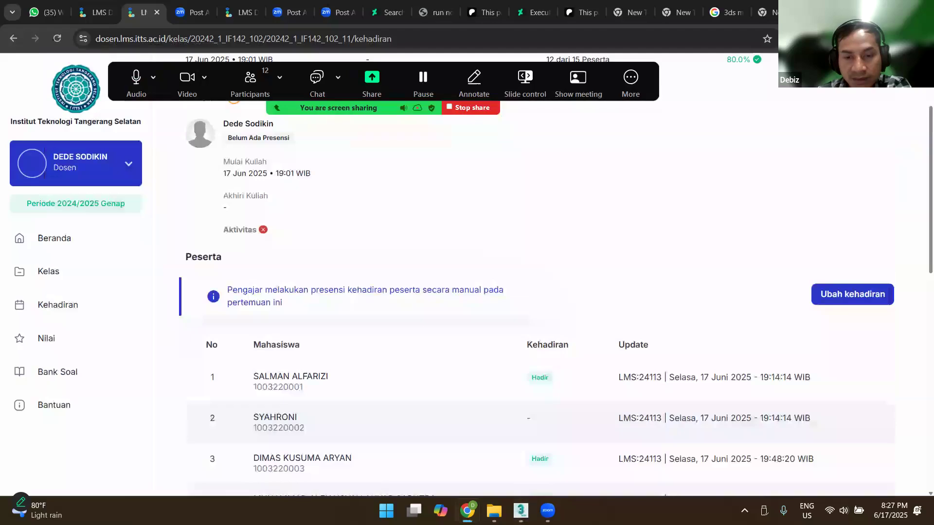
click(521, 510)
click(521, 510)
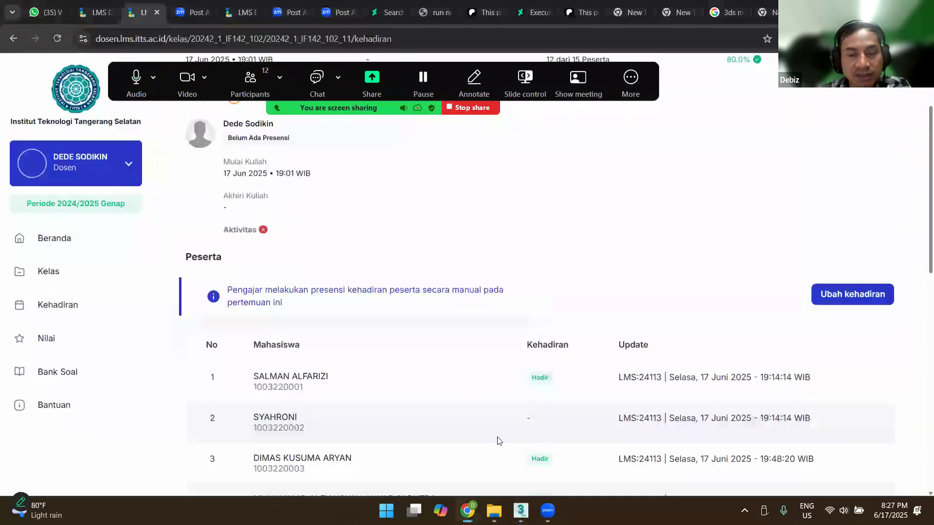
click(516, 506)
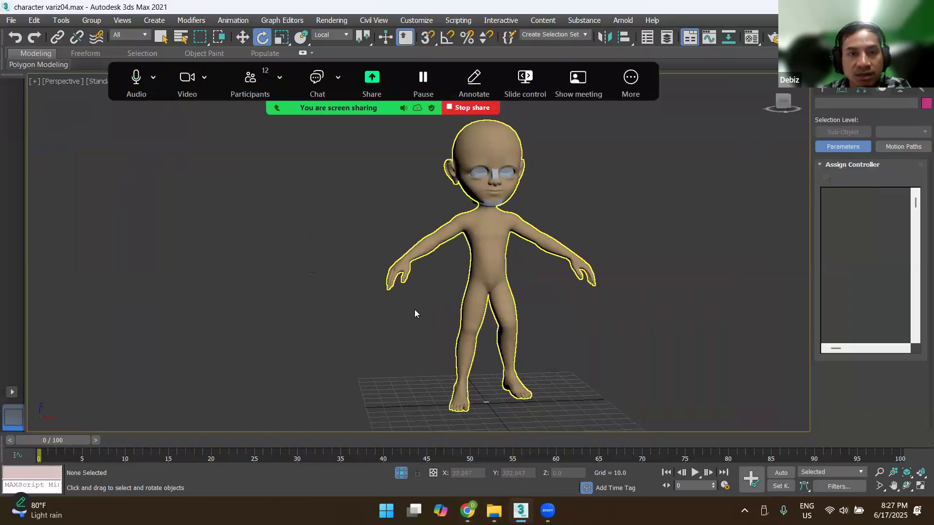
Step: Switch to Chrome and recheck the students' attendance statuses from the class summary down the list
click(467, 510)
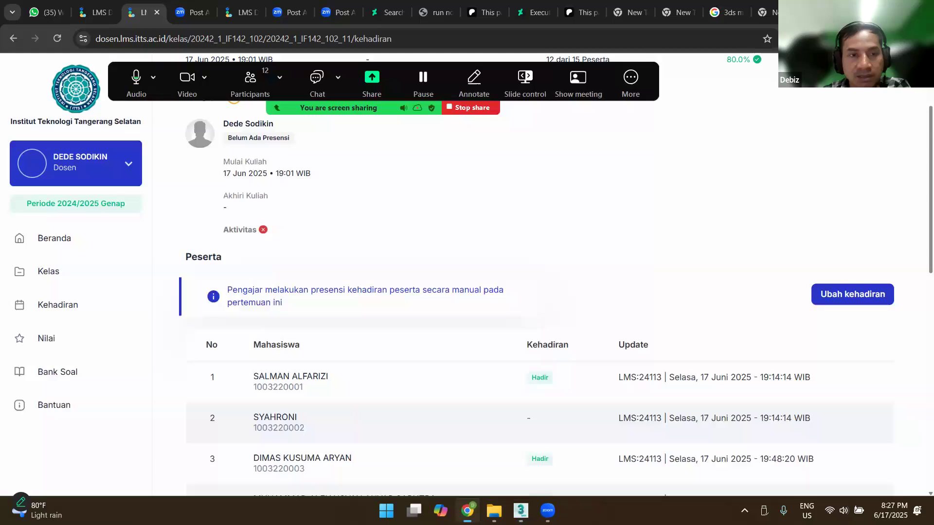
scroll(452, 388, up, 2)
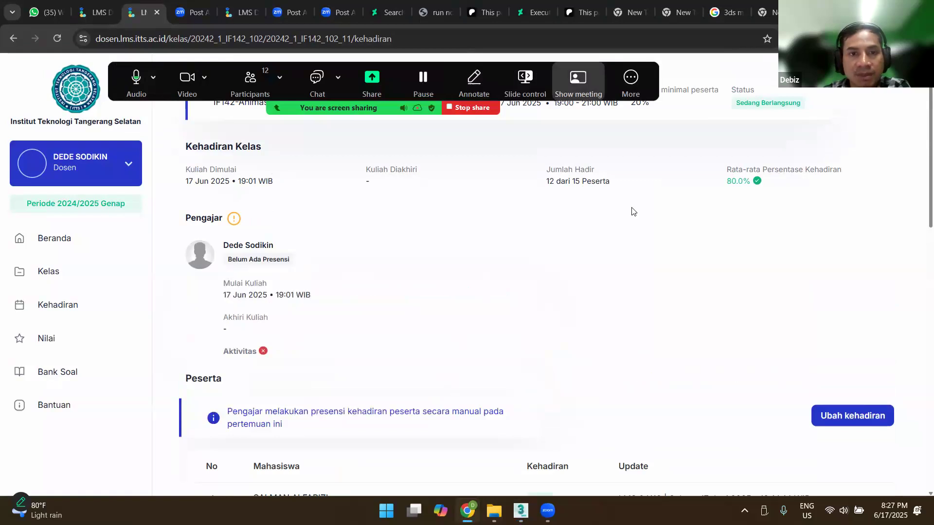
scroll(519, 384, down, 8)
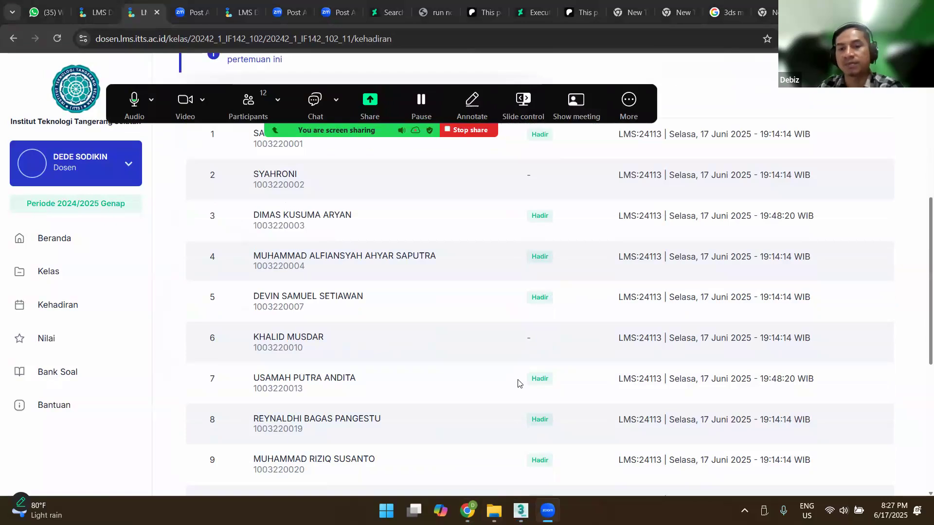
scroll(557, 479, down, 3)
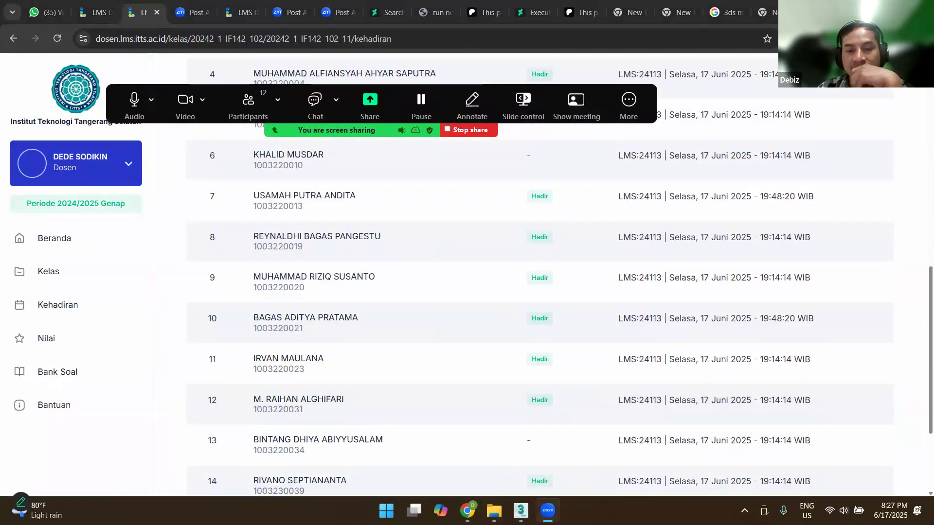